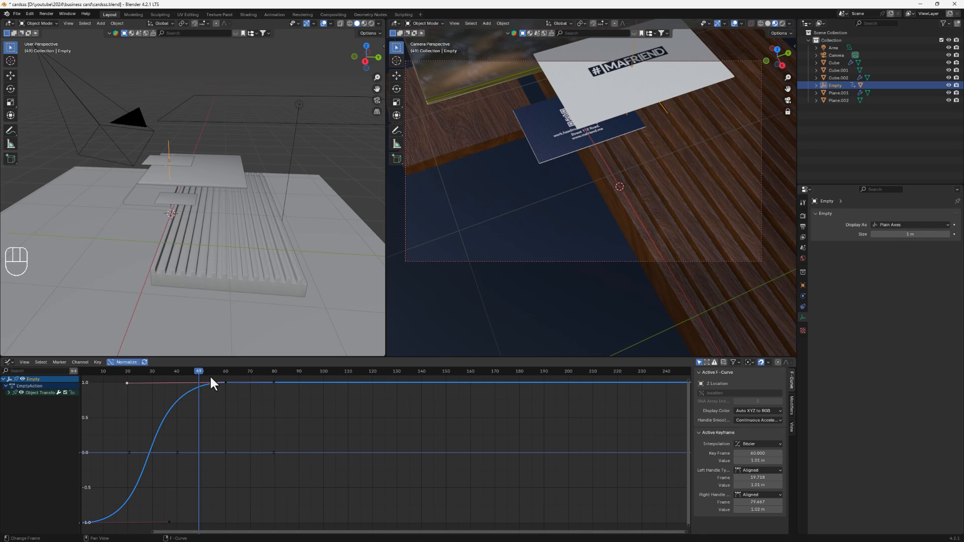
- Select the white business card in the scene and switch the animation area from the Graph Editor to the Timeline
left_click_drag(209, 373, 181, 371)
left_click(177, 167)
middle_click_drag(176, 176, 145, 158)
left_click(9, 362)
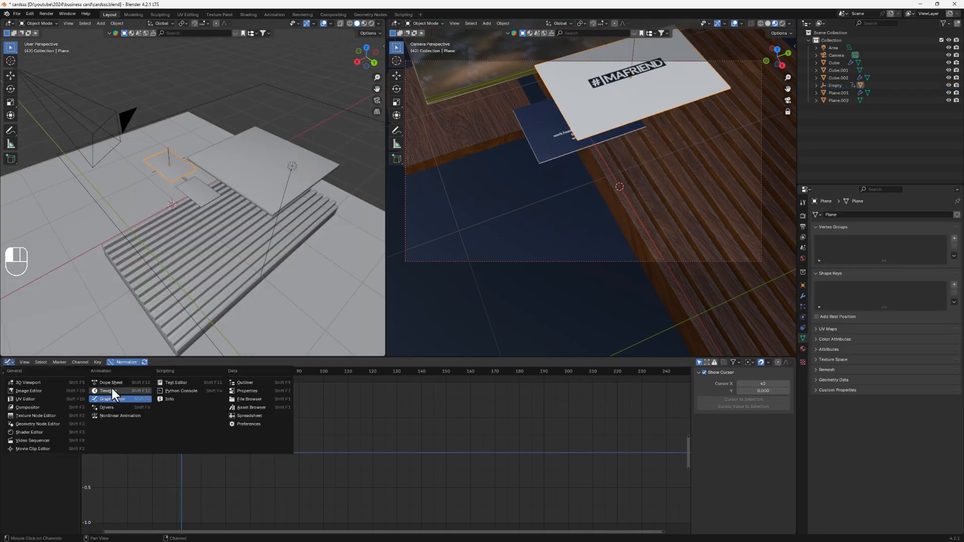
left_click(111, 390)
- Keyframe the white card at frame 1, then rotate it about the Y axis at frame 60 and keyframe it there
scroll(183, 165, "up", 4)
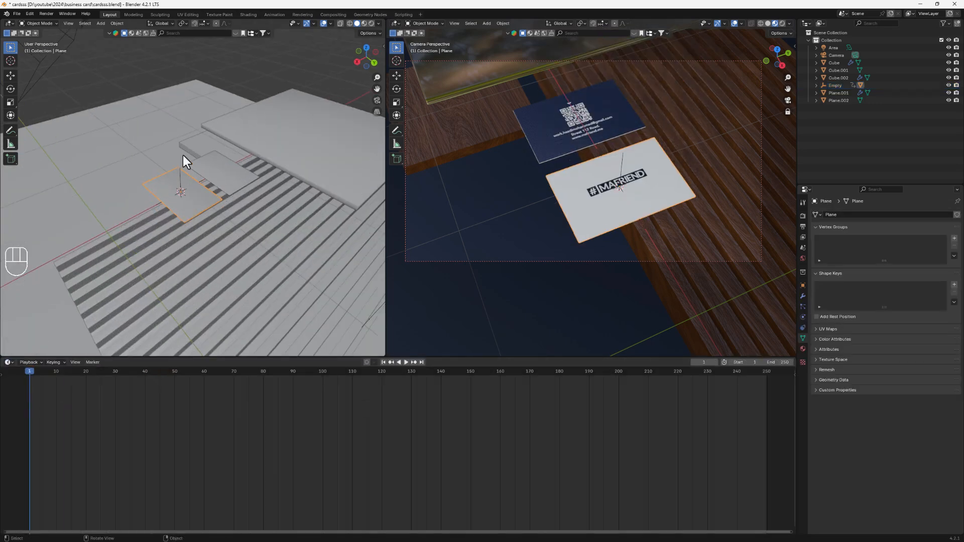
key("p")
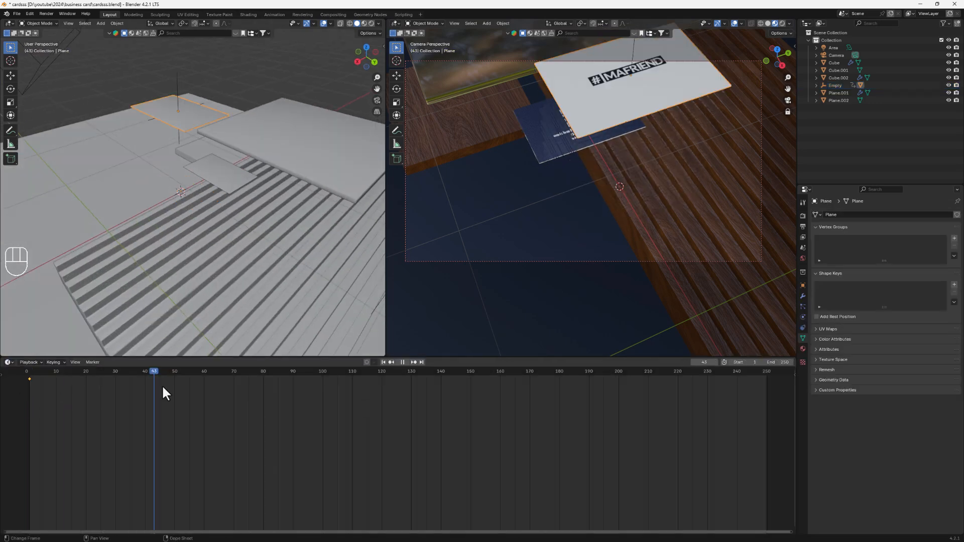
left_click_drag(163, 386, 204, 385)
middle_click_drag(318, 185, 272, 192)
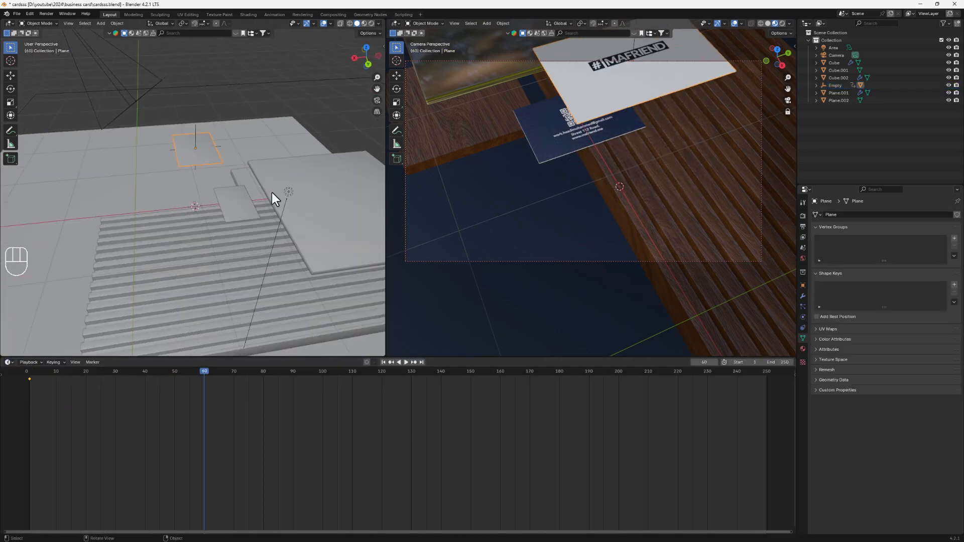
key("r")
key("y")
left_click(222, 154)
key("k")
left_click(152, 145)
- Play back the animation from the start several times to examine the white card's rising and rotating motion
key("space")
left_click_drag(135, 372, 29, 371)
key("space")
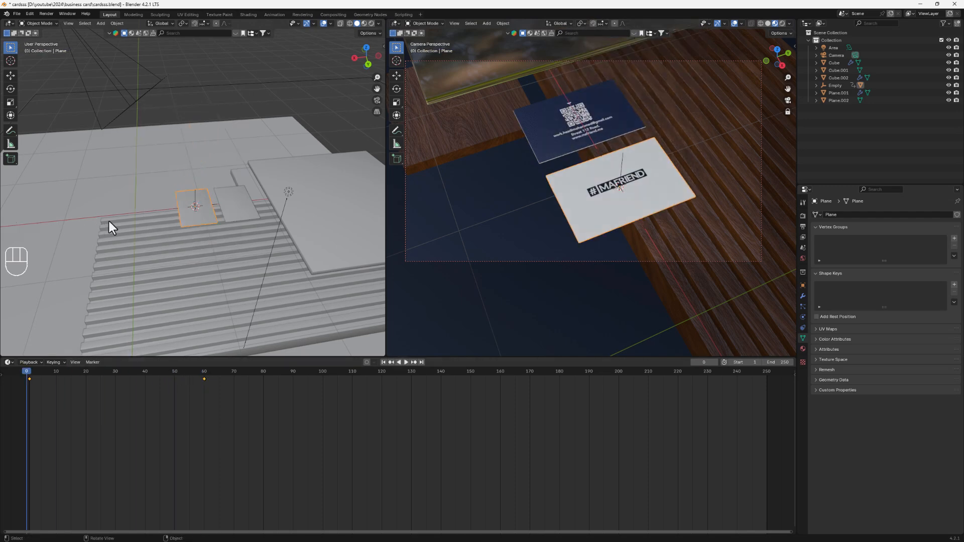
middle_click_drag(109, 221, 171, 261)
key("space")
key("space")
left_click_drag(171, 372, 35, 373)
scroll(225, 269, "down", 4)
middle_click_drag(225, 269, 215, 237)
left_click(690, 126)
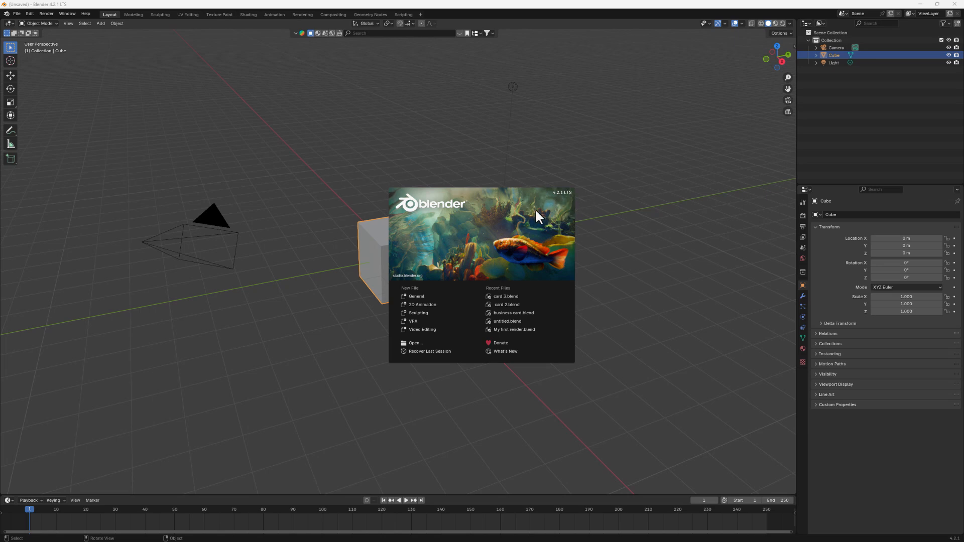
- Start a new General file and delete the default cube and light, keeping the camera
left_click(420, 296)
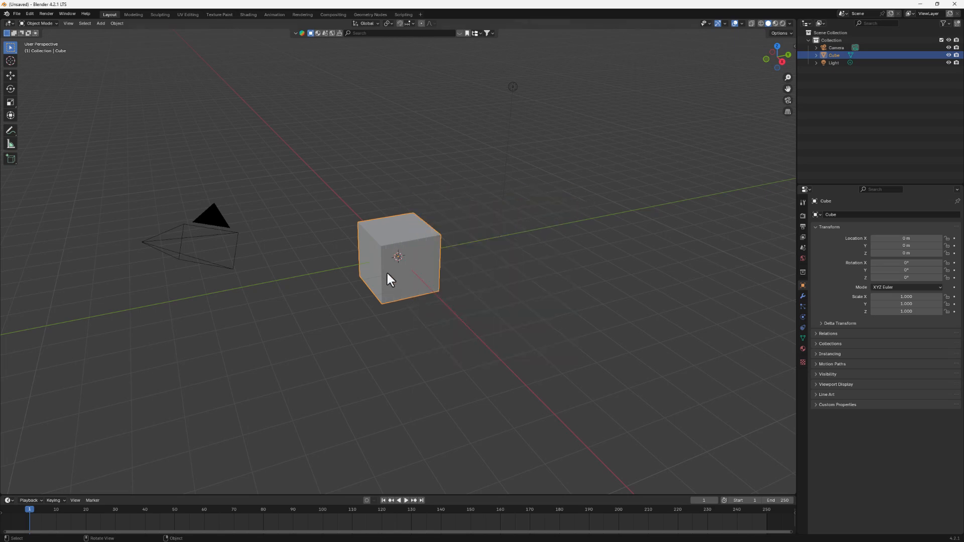
scroll(444, 257, "down", 3)
left_click_drag(558, 118, 391, 311)
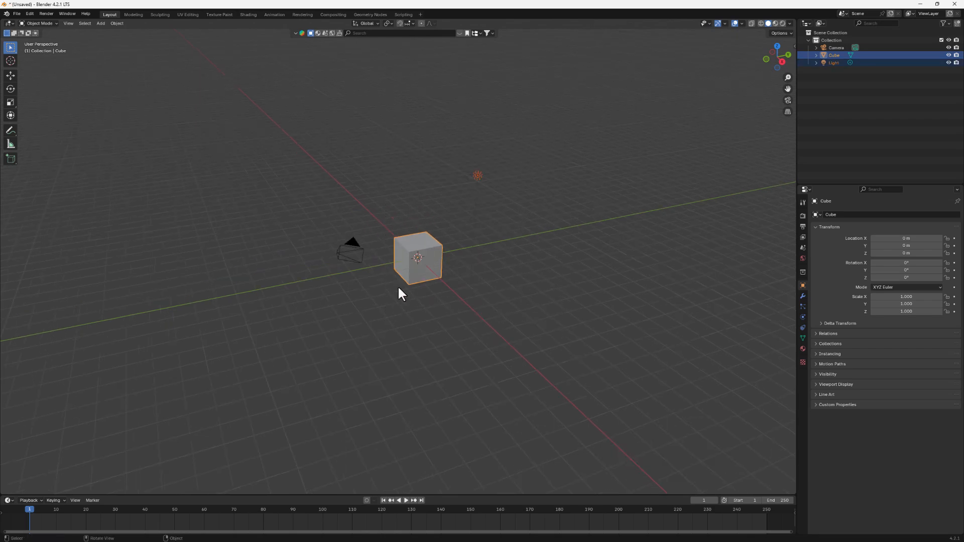
key("x")
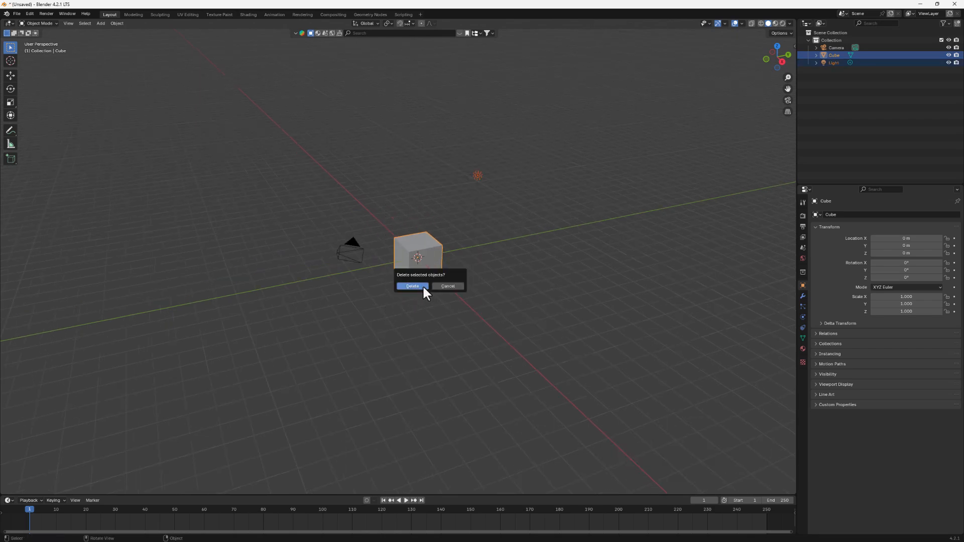
left_click(423, 286)
- Add a plane mesh at the world origin as the base for the business card
middle_click_drag(423, 289, 387, 243)
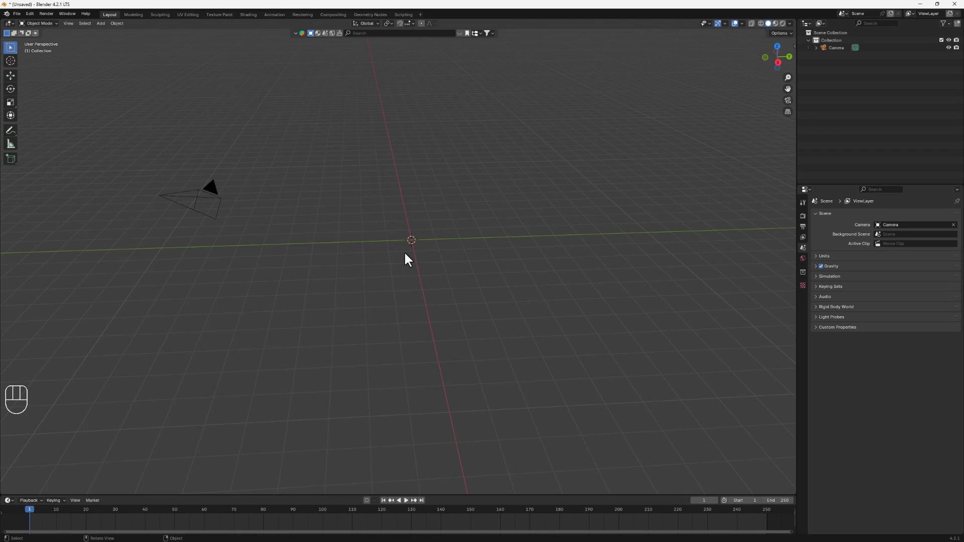
key("shift")
key("shift+a")
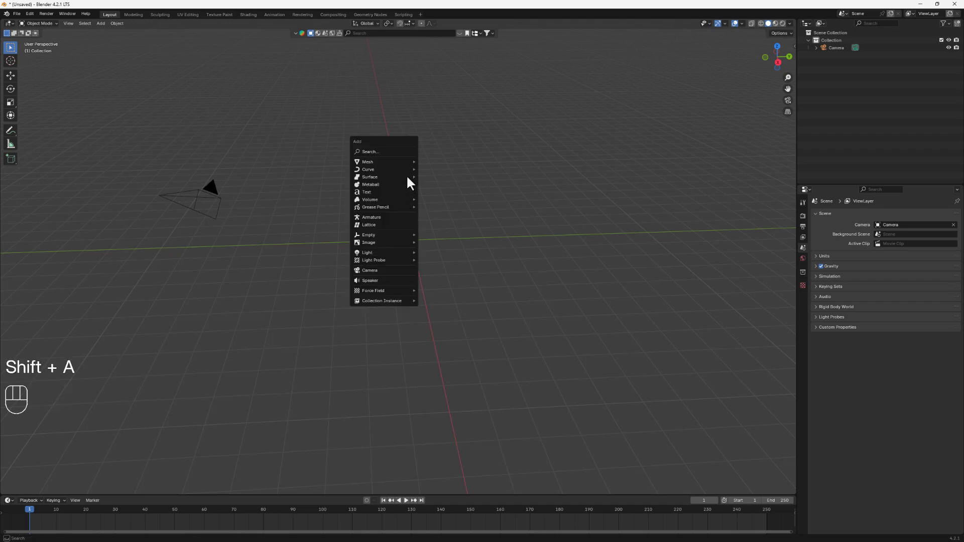
mouse_move(396, 162)
left_click(435, 161)
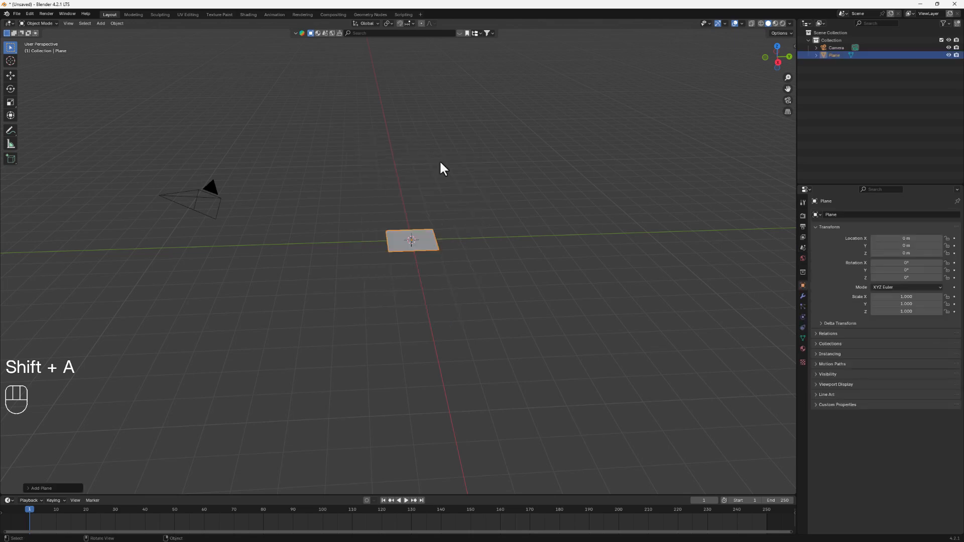
scroll(432, 269, "up", 5)
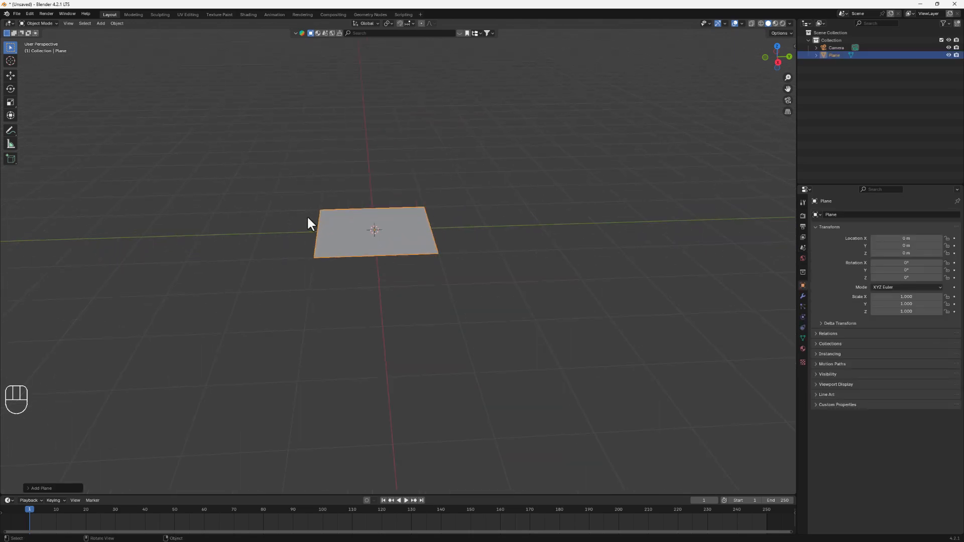
scroll(346, 273, "up", 2)
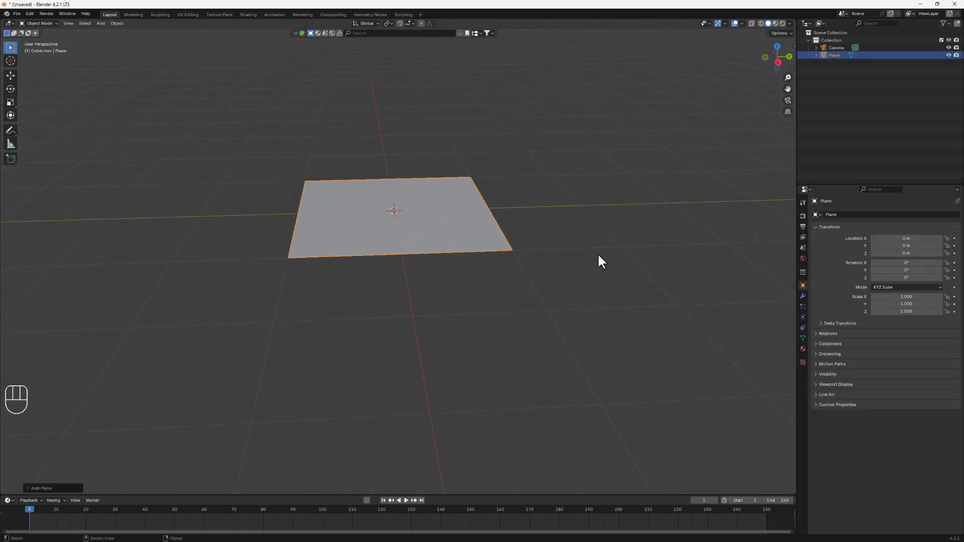
- Show the plane's transform values and set its Y scale to 1.5
key("n")
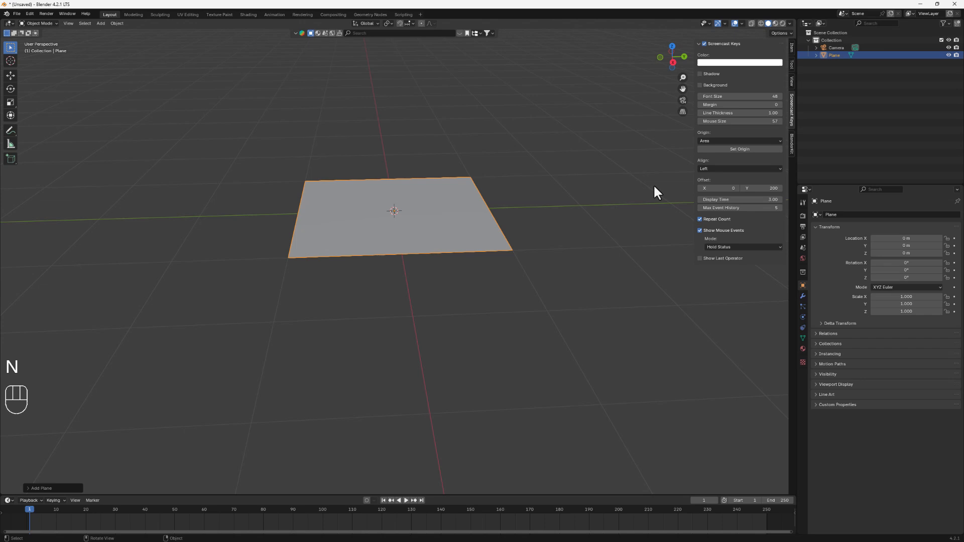
left_click(792, 47)
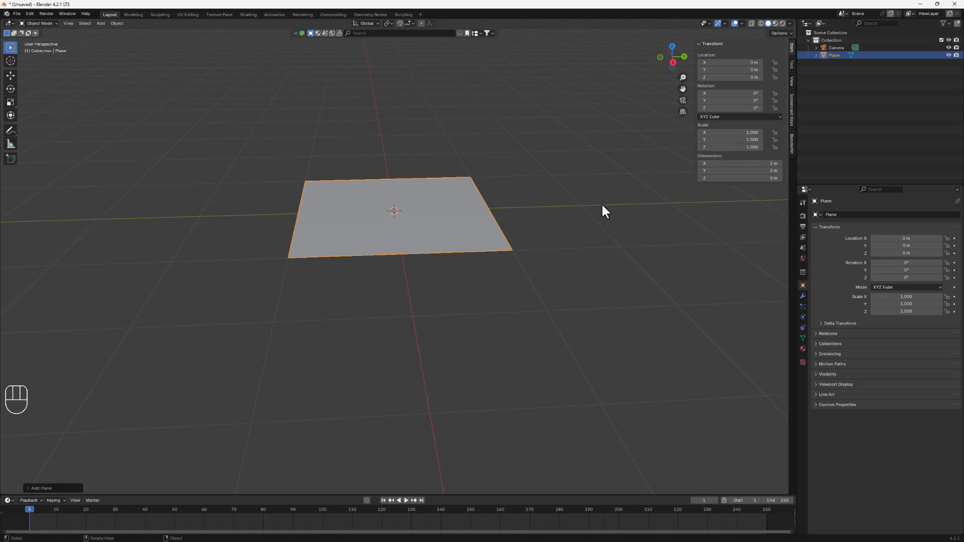
left_click(743, 140)
type("1")
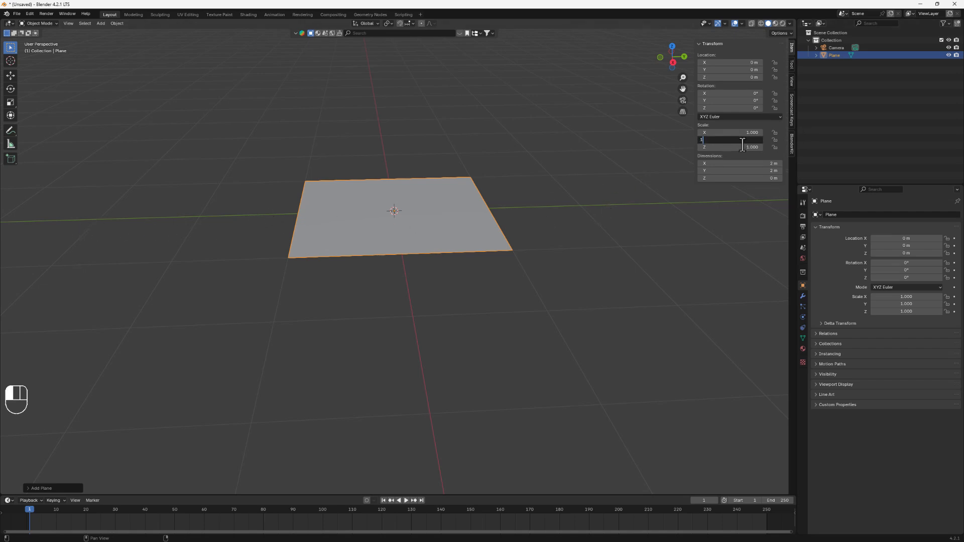
type(".5")
key("Return")
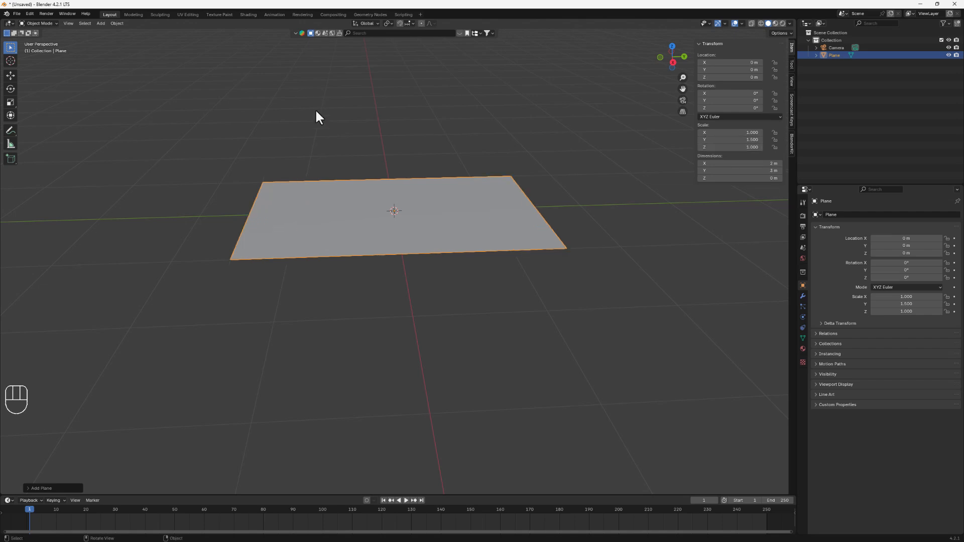
- Extrude the plane's face upward in Edit Mode to a thickness of about 0.03 m and return to Object Mode
middle_click_drag(316, 116, 353, 146)
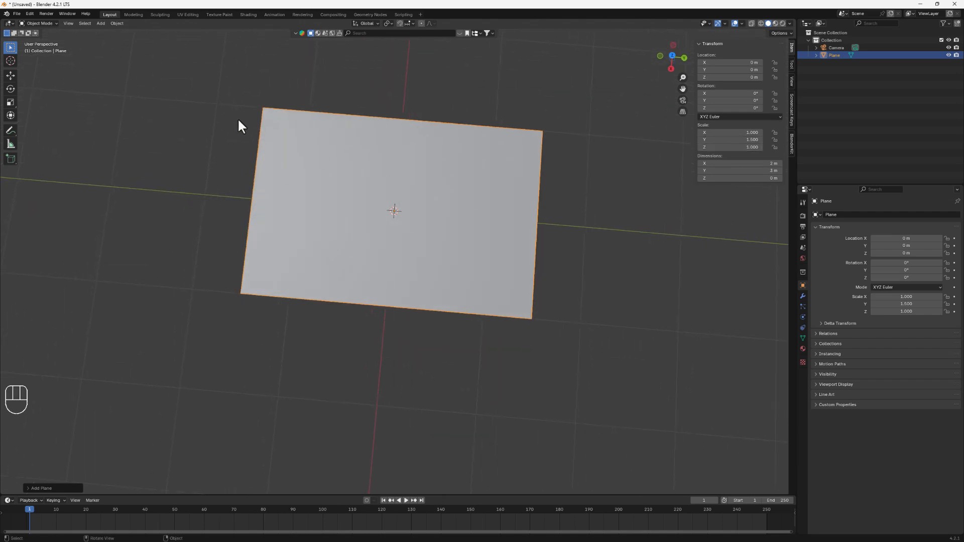
mouse_move(398, 224)
middle_mouse_down()
mouse_move(411, 191)
mouse_move(407, 215)
middle_mouse_up()
key("Tab")
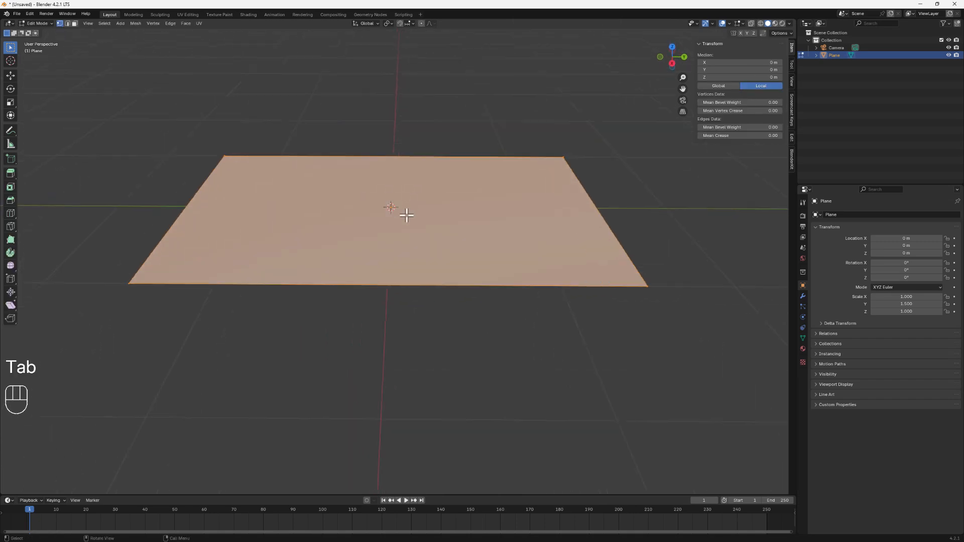
key("e")
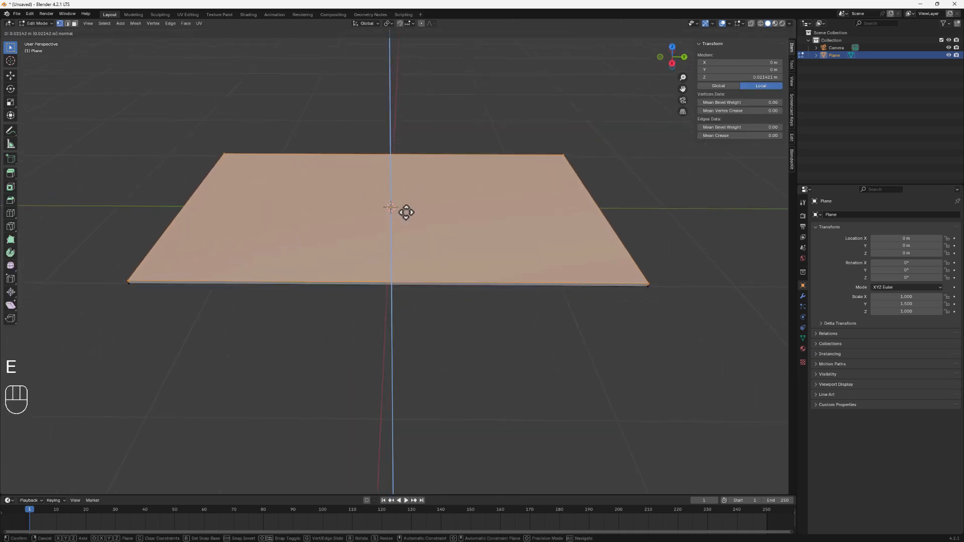
left_click(407, 213)
middle_click_drag(413, 243, 391, 289)
middle_click_drag(476, 240, 366, 238)
key("Tab")
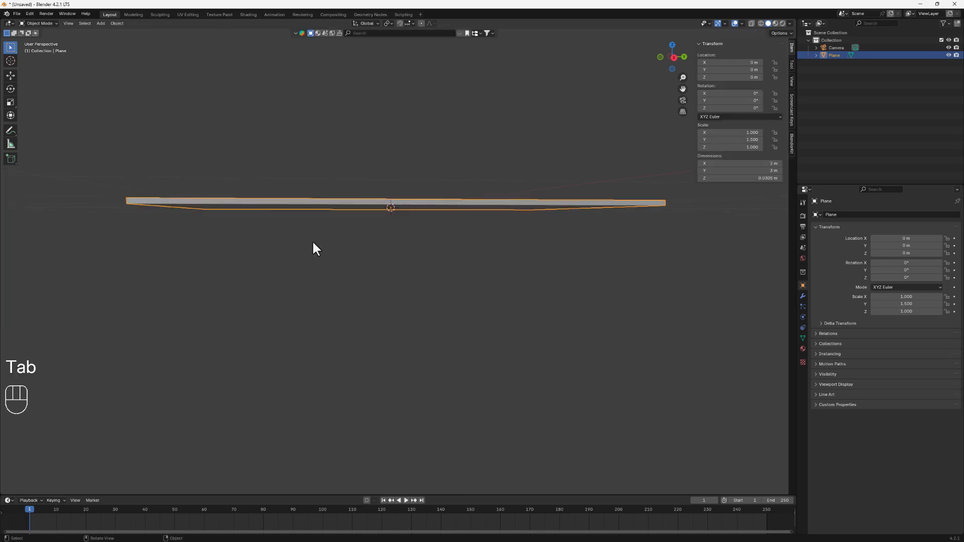
- Apply the scale of the extruded card
scroll(319, 239, "down", 5)
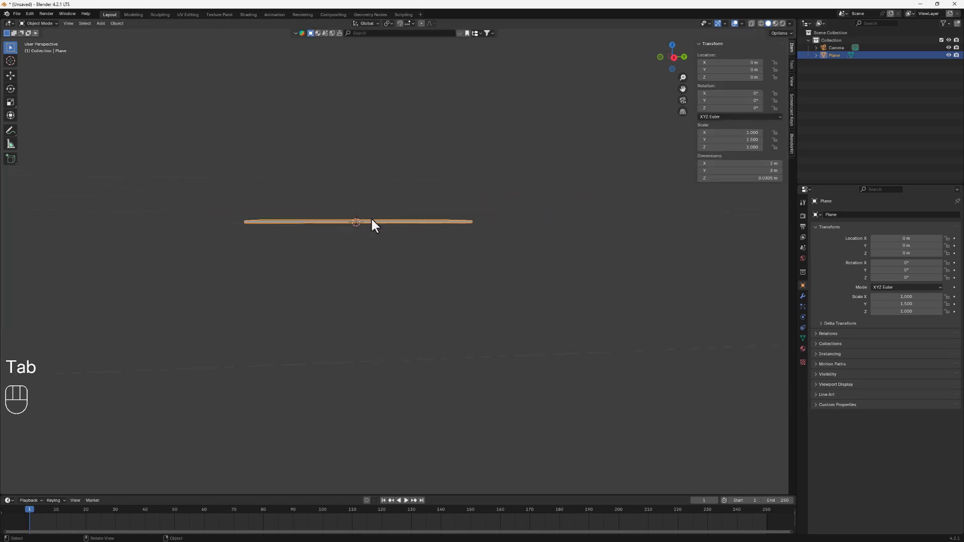
middle_click_drag(372, 224, 407, 224)
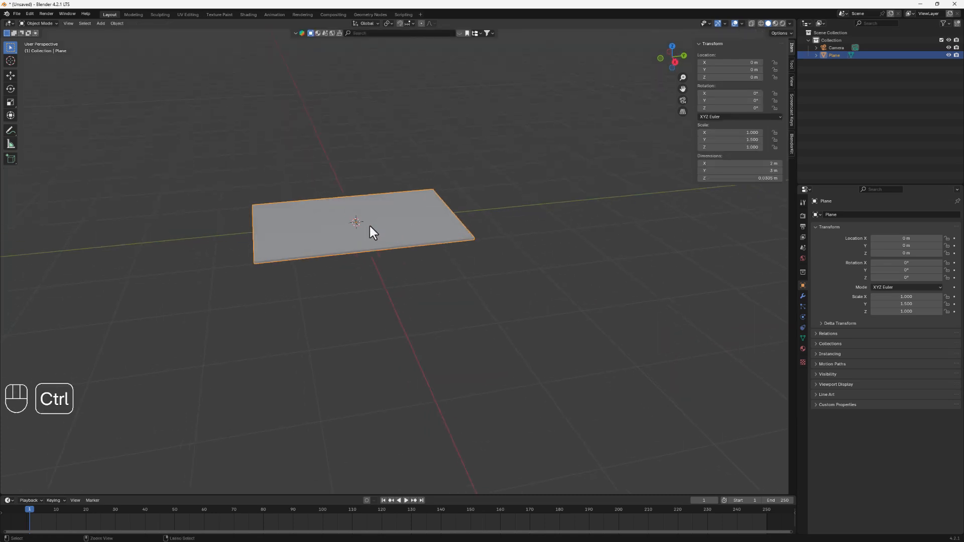
key("ctrl+a")
left_click(341, 226)
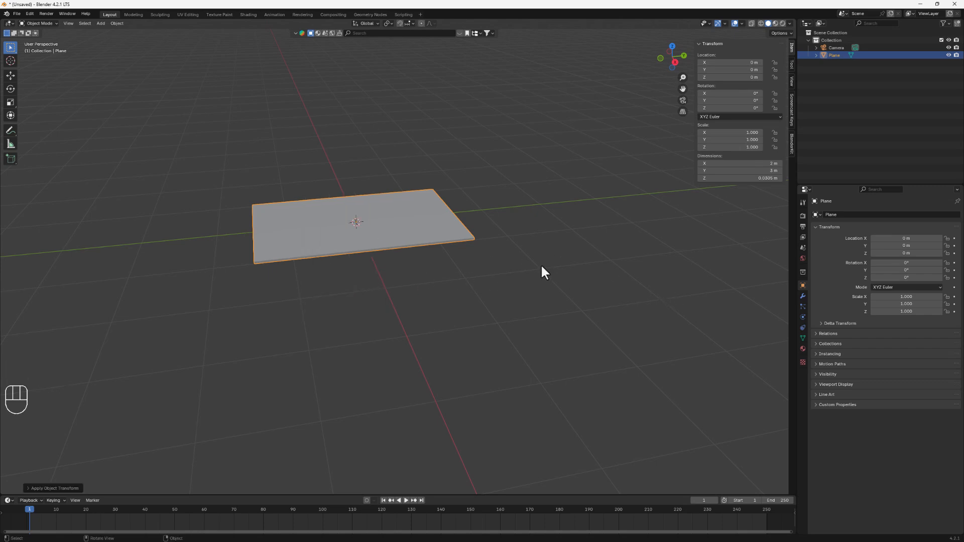
- Add a Bevel modifier to the card
scroll(480, 234, "up", 5)
scroll(428, 251, "up", 1)
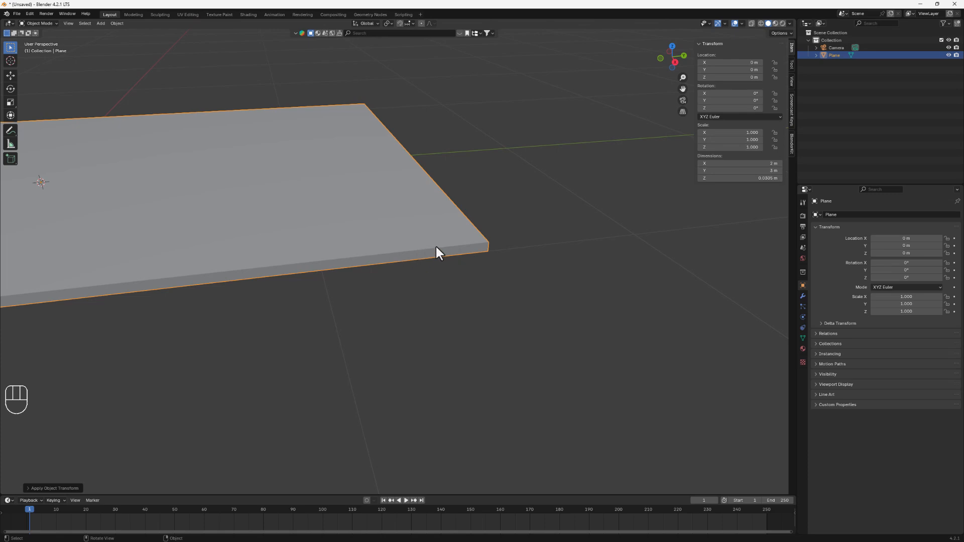
left_click(801, 296)
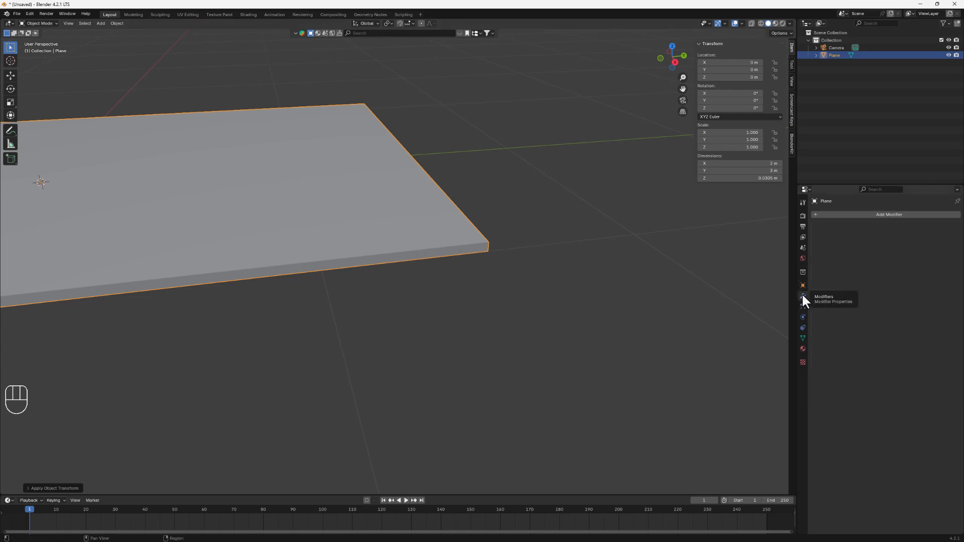
left_click(890, 213)
mouse_move(861, 213)
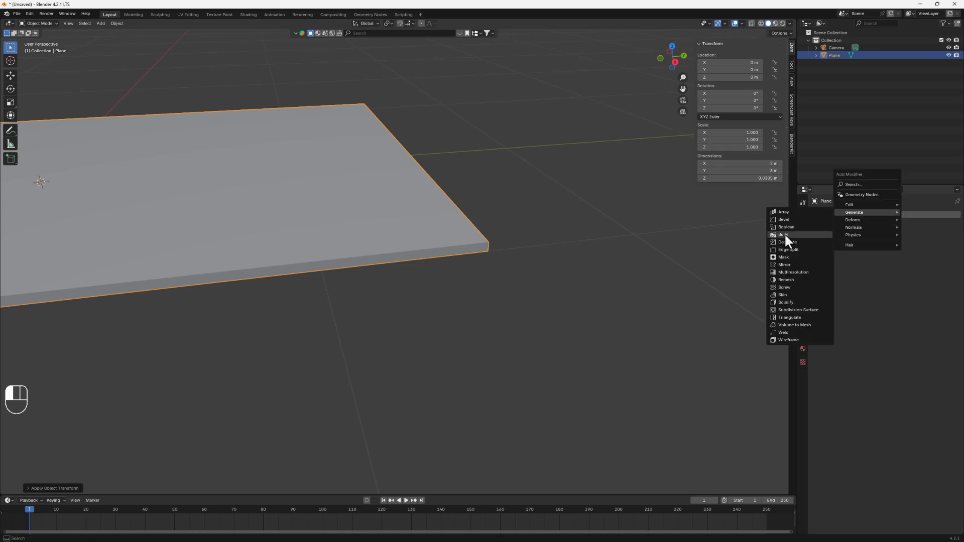
left_click(784, 218)
scroll(482, 261, "up", 2)
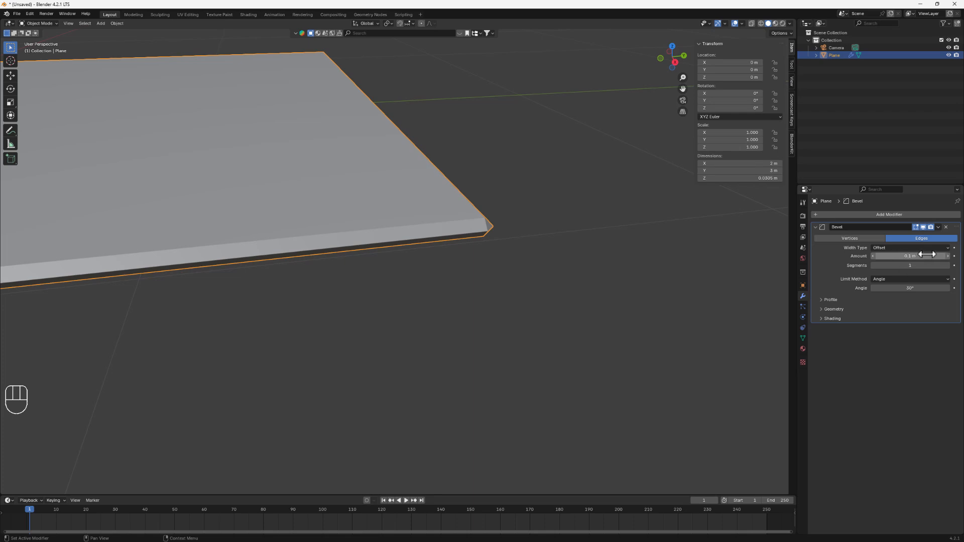
- Set the bevel to 3 segments with an amount of 0.007 m
left_click(946, 265)
left_click(947, 265)
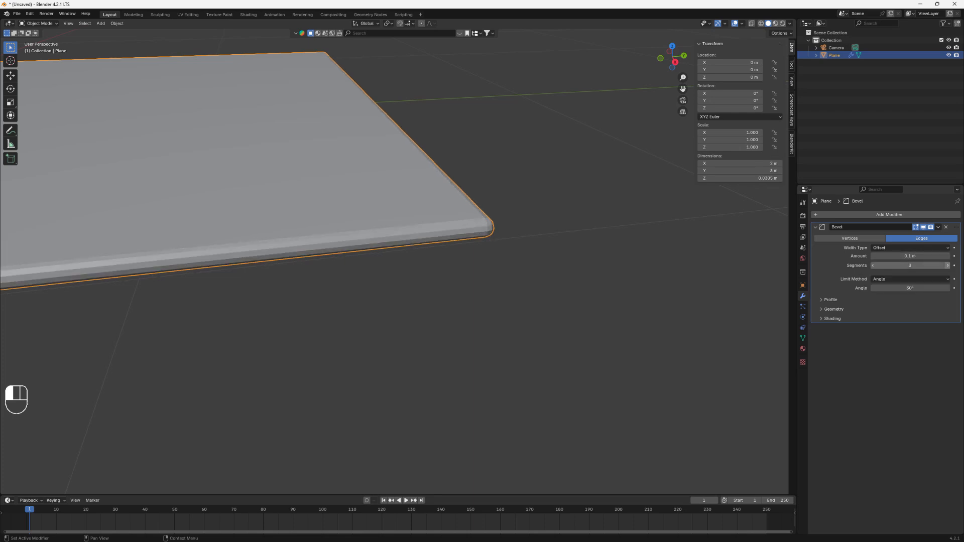
left_click_drag(911, 256, 886, 256)
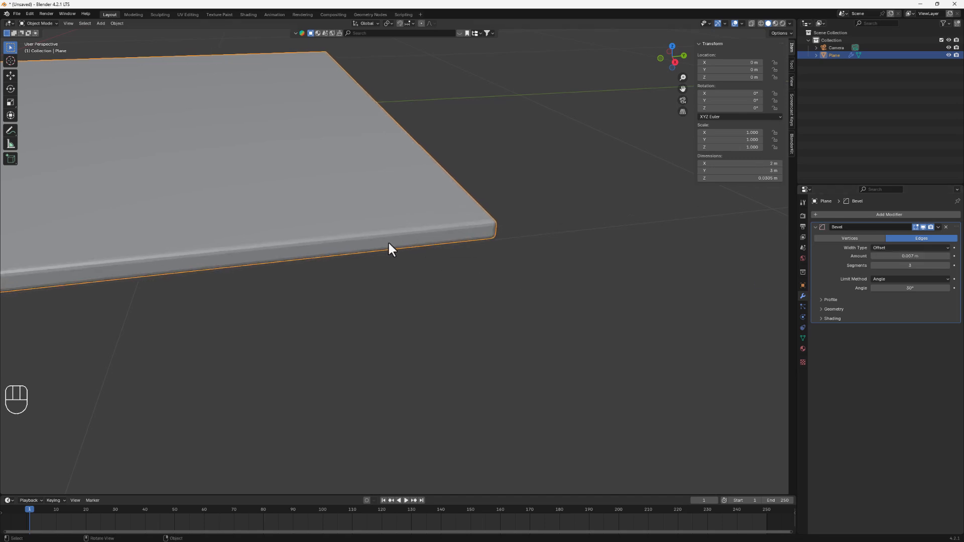
- Apply Shade Auto Smooth to the card and check its beveled edges
middle_click_drag(389, 243, 336, 262)
right_click(219, 181)
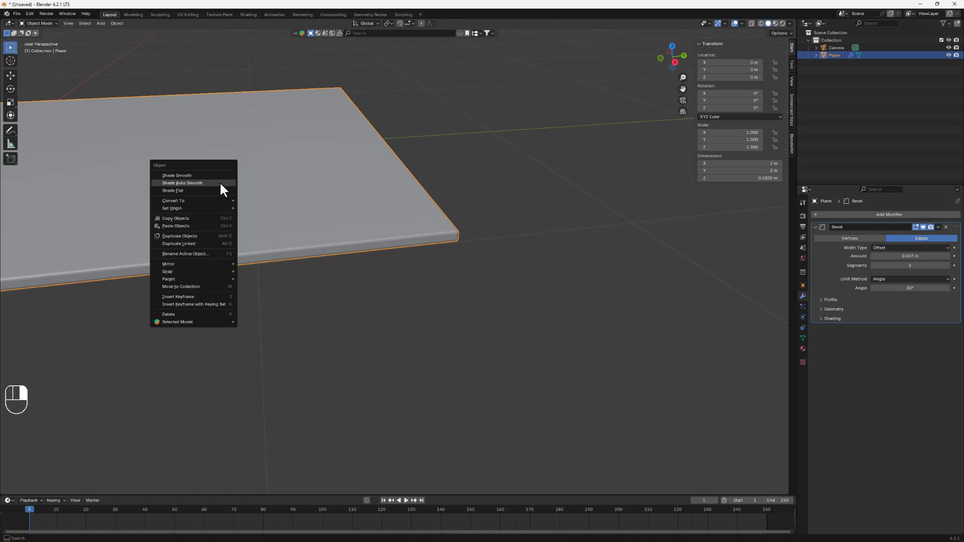
left_click(181, 183)
middle_click_drag(200, 183, 348, 266)
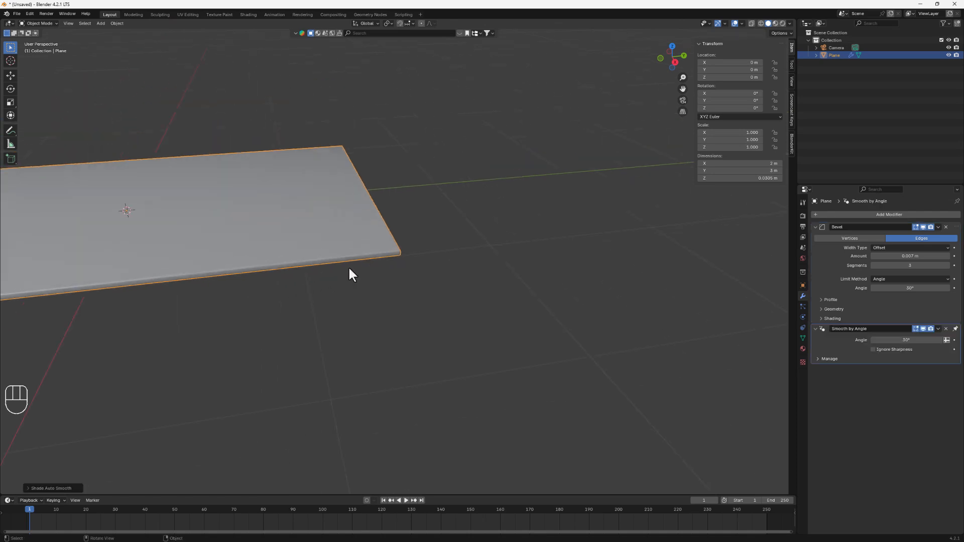
scroll(236, 263, "up", 5)
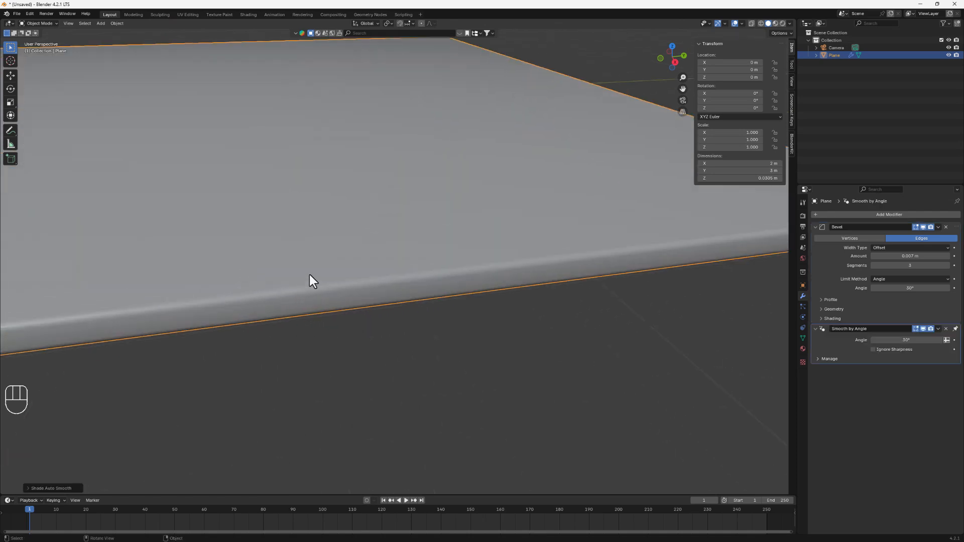
scroll(310, 274, "down", 8)
middle_click_drag(381, 206, 317, 252)
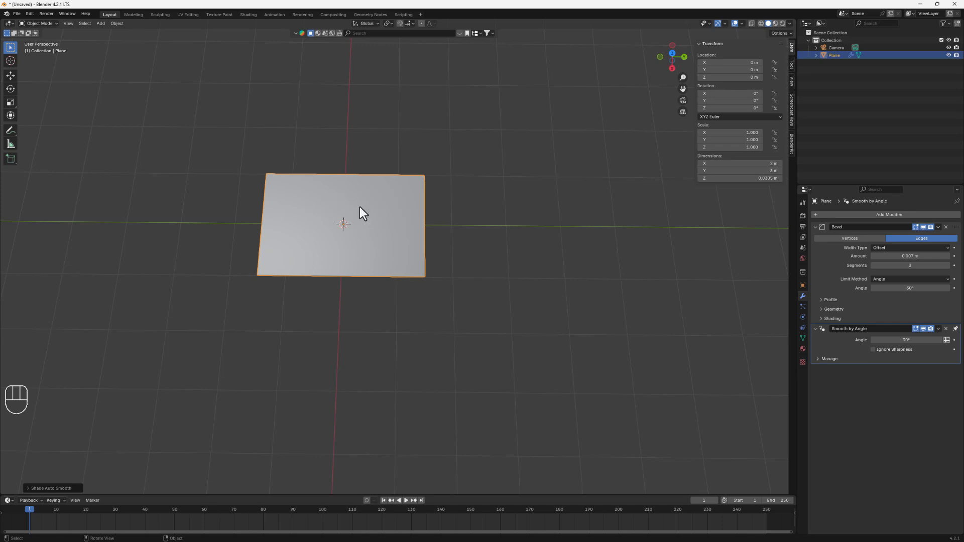
- Enlarge the timeline area below the viewport and switch it to the Shader Editor
middle_click_drag(331, 267, 324, 166)
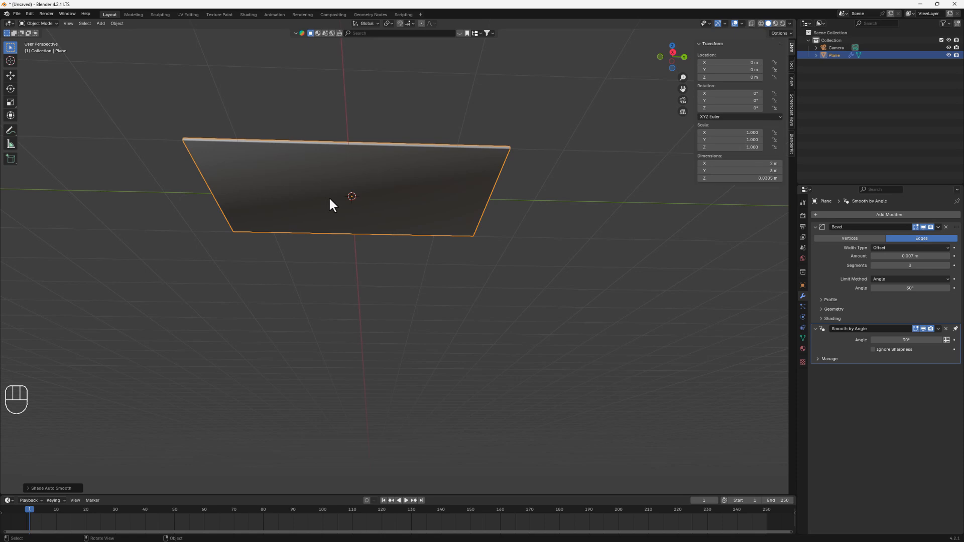
middle_click_drag(332, 202, 399, 227)
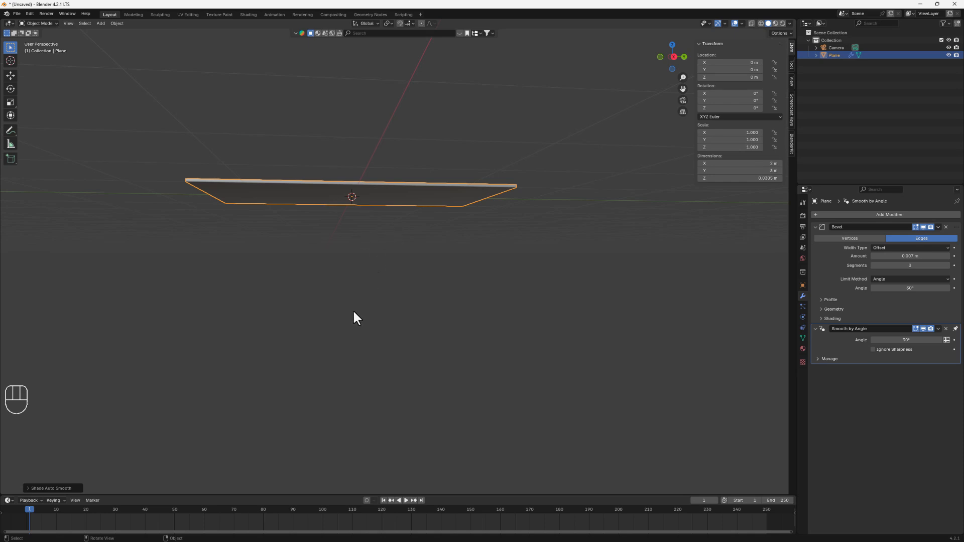
left_click(284, 493)
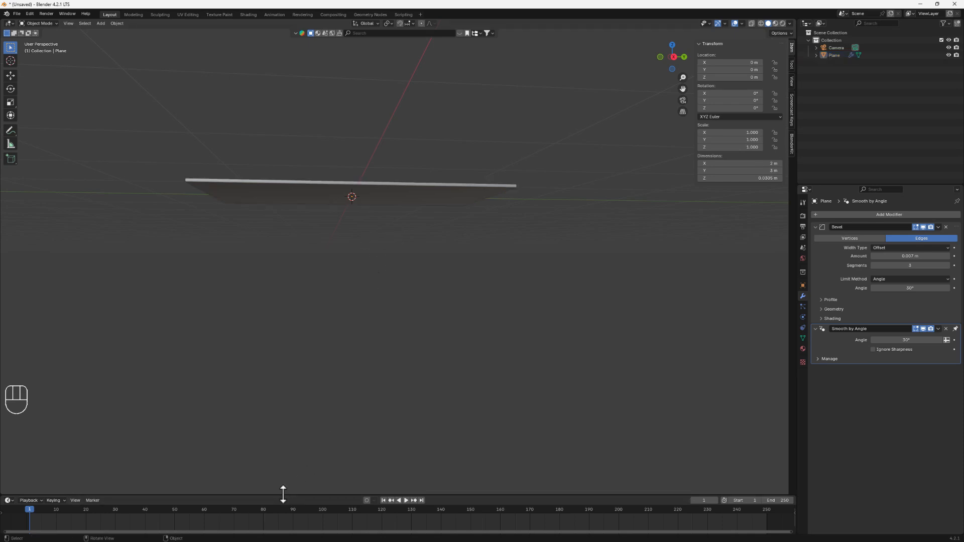
left_click_drag(283, 495, 329, 294)
middle_click_drag(420, 146, 436, 206)
left_click(8, 298)
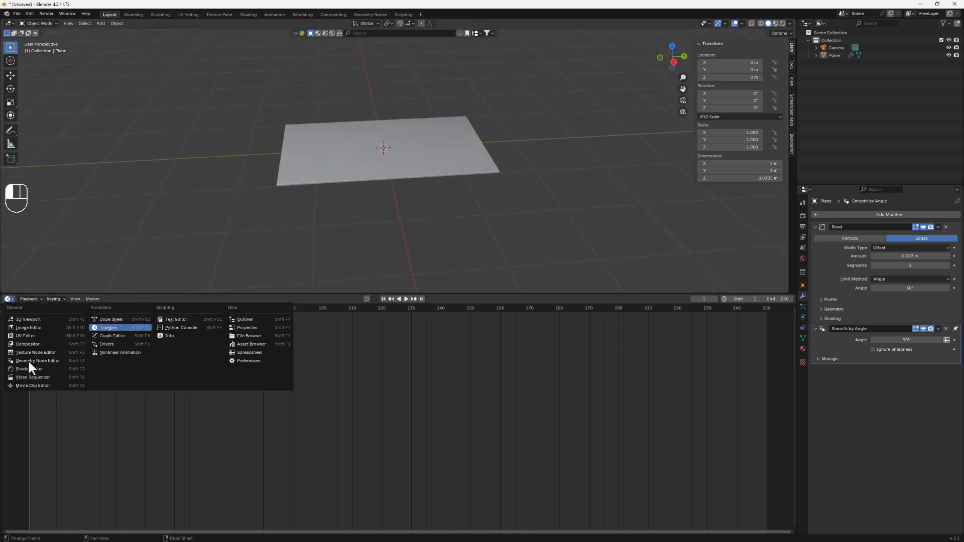
left_click(29, 365)
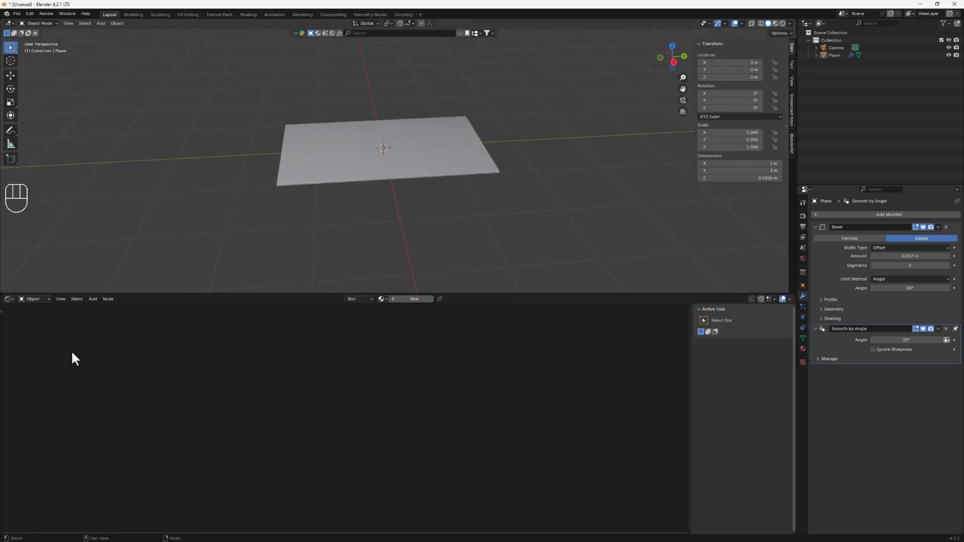
- Display the viewport in Material Preview shading and create a new material for the card
left_click(388, 161)
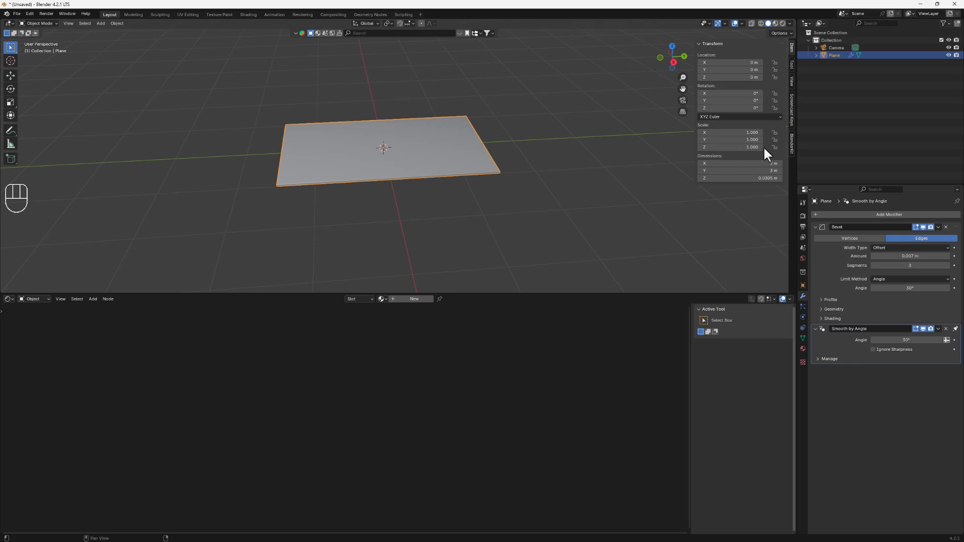
left_click(775, 23)
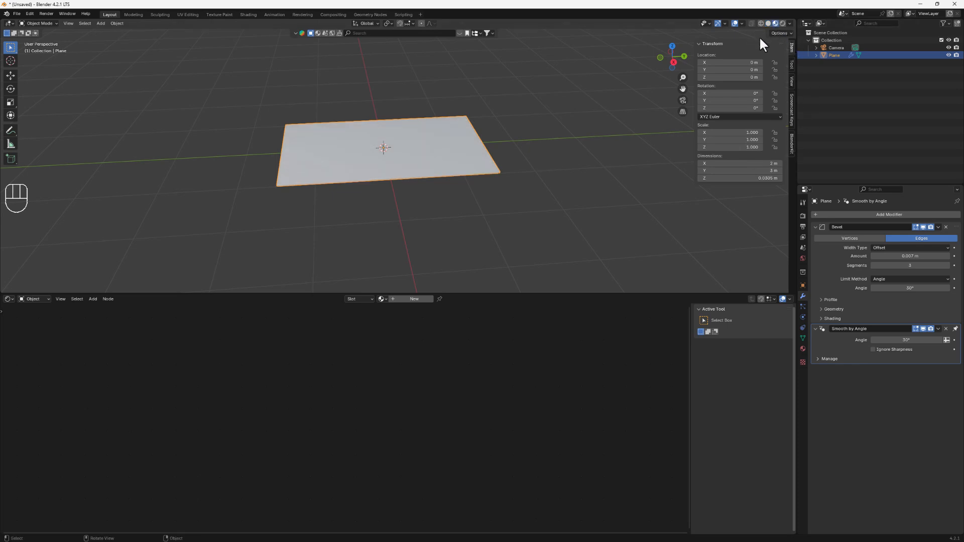
scroll(359, 150, "up", 2)
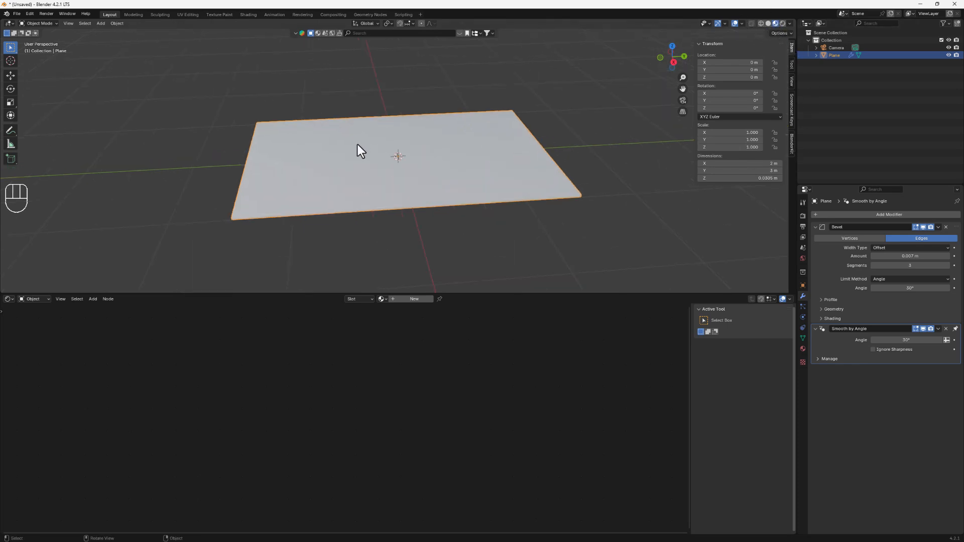
left_click(407, 300)
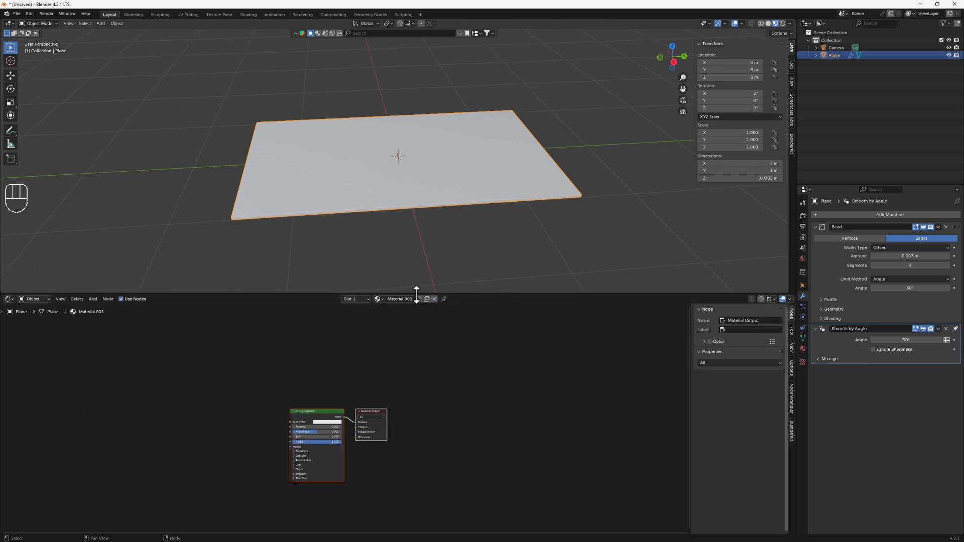
- Rename the card's material as "card material front"
double_click(402, 299)
type("ca")
type("rda")
type("m")
type("aterial f")
type("rion")
key("BackSpace")
key("BackSpace")
type("ont")
left_click(407, 341)
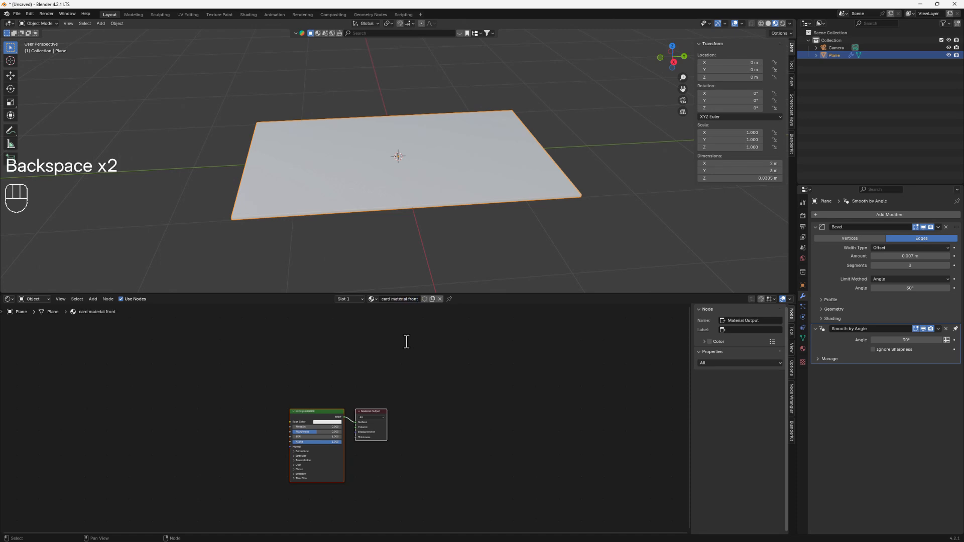
- Set the Principled BSDF base color to a near-black grey, hex 181818
scroll(317, 451, "up", 2)
scroll(317, 451, "up", 3)
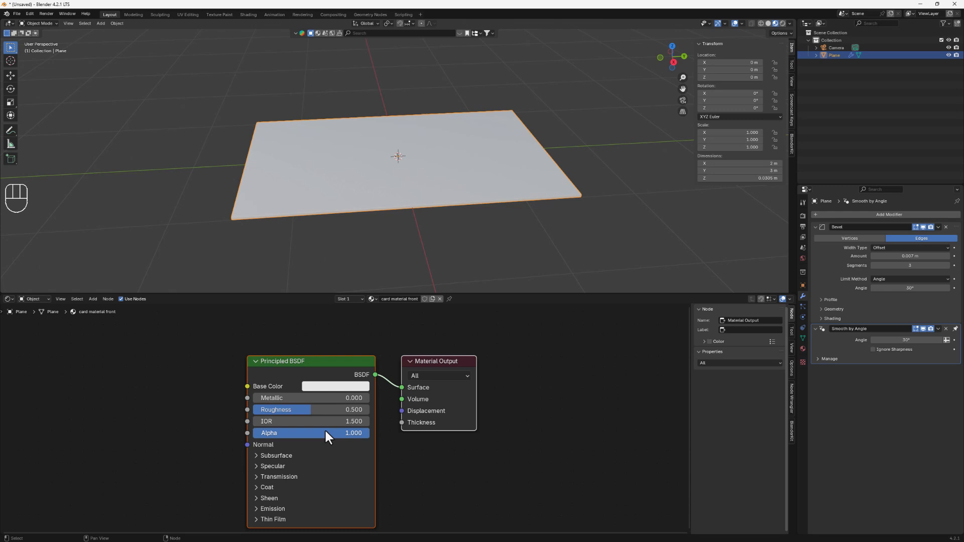
left_click(326, 384)
left_click_drag(413, 265, 415, 293)
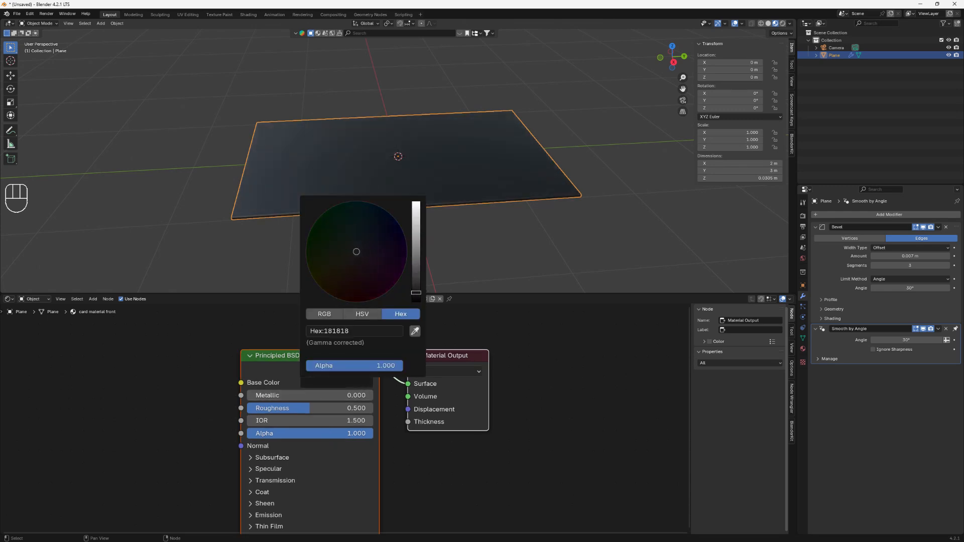
scroll(393, 158, "up", 5)
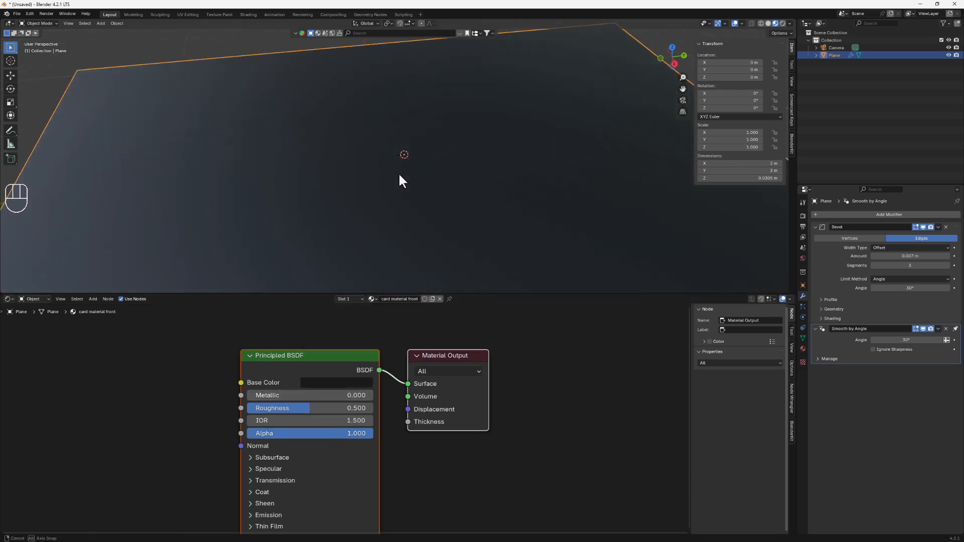
scroll(290, 323, "down", 1)
- Add a Noise Texture node and place it before the Principled BSDF node
middle_click_drag(292, 321, 474, 360)
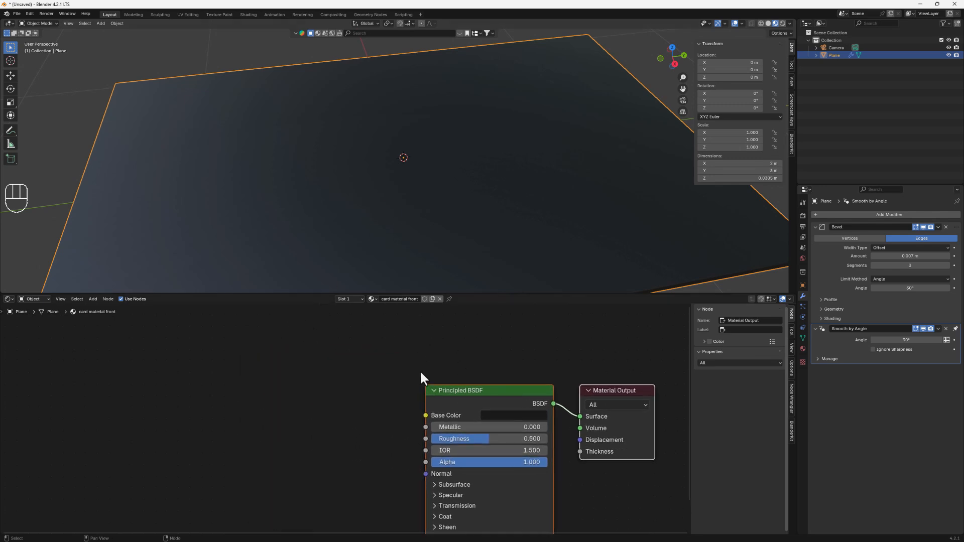
key("shift+a")
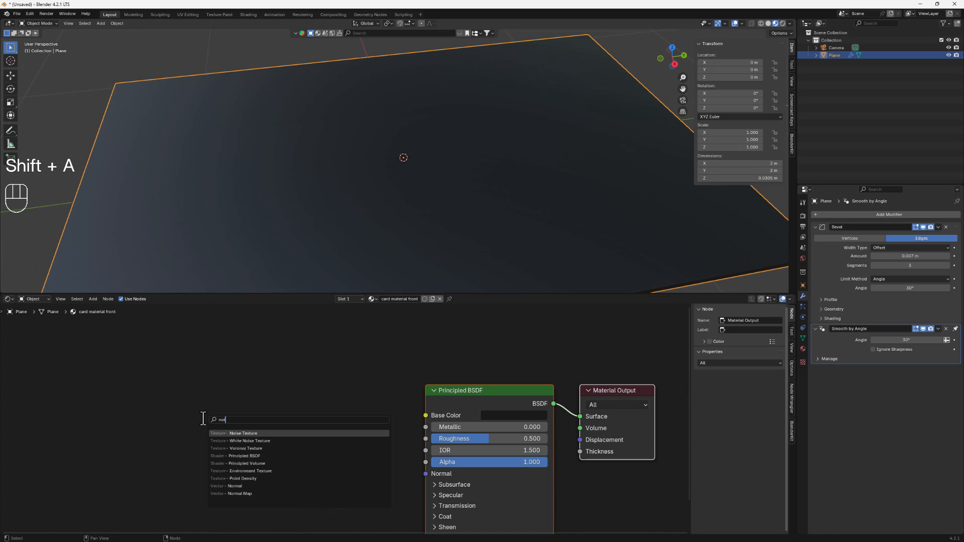
type("noise")
key("Return")
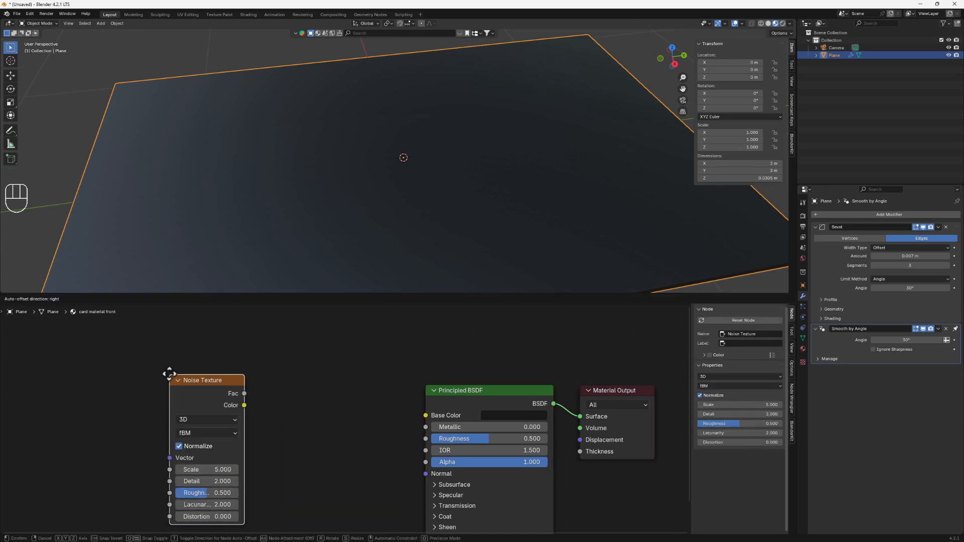
left_click(168, 371)
- Add a Bump node between the Noise Texture and the Principled BSDF
scroll(280, 406, "up", 2)
middle_click_drag(289, 397, 278, 370)
key("shift+a")
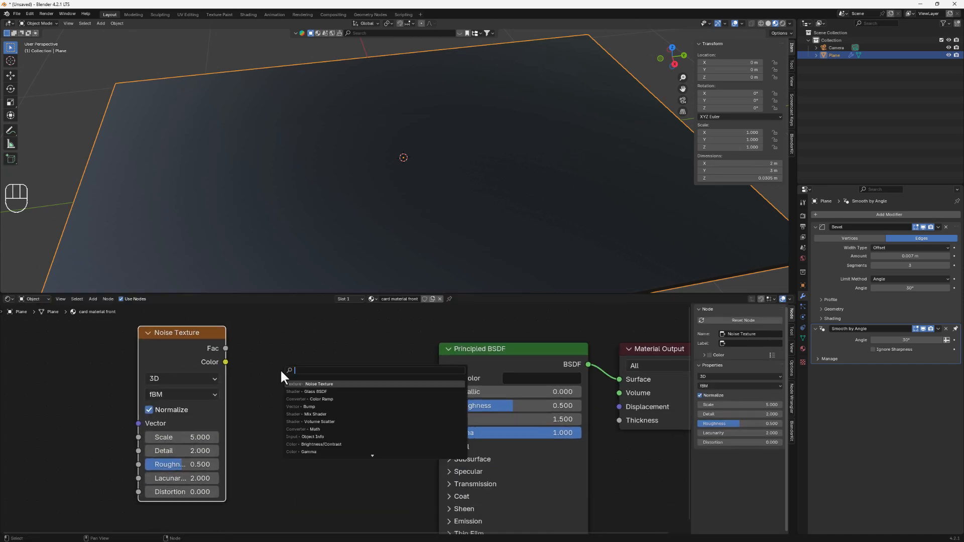
type("bump")
key("Return")
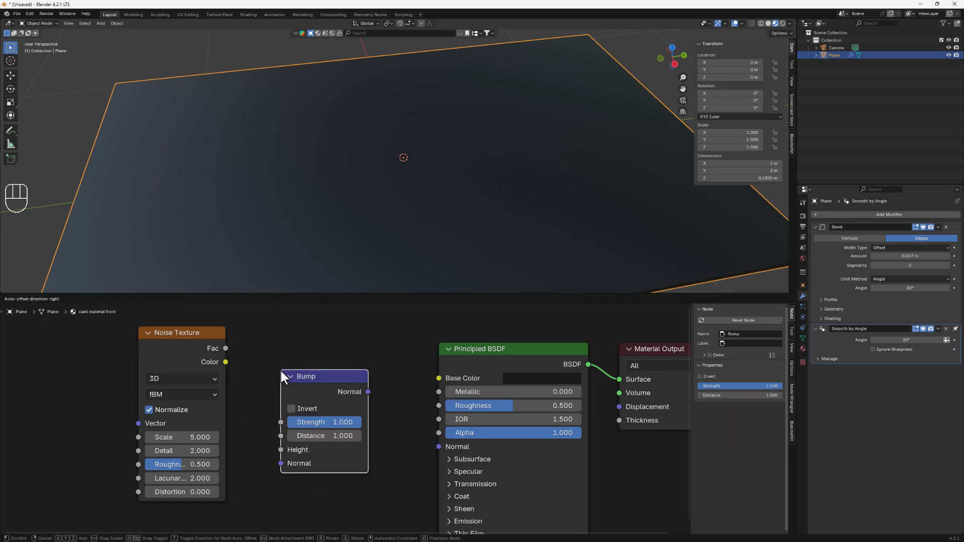
left_click(266, 363)
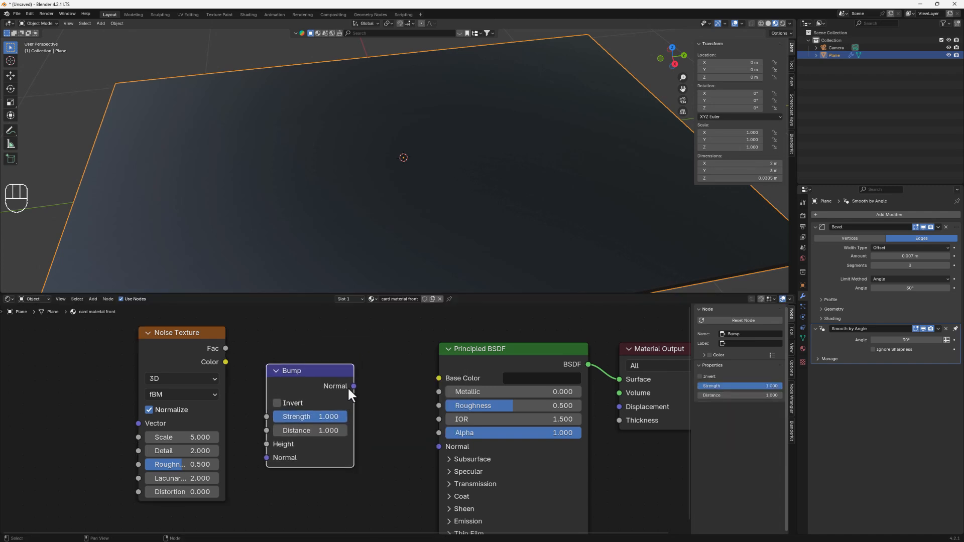
- Connect the noise Color output to the Bump height, and the Bump normal to the Principled BSDF normal
left_click_drag(353, 386, 392, 395)
left_click_drag(416, 442, 450, 448)
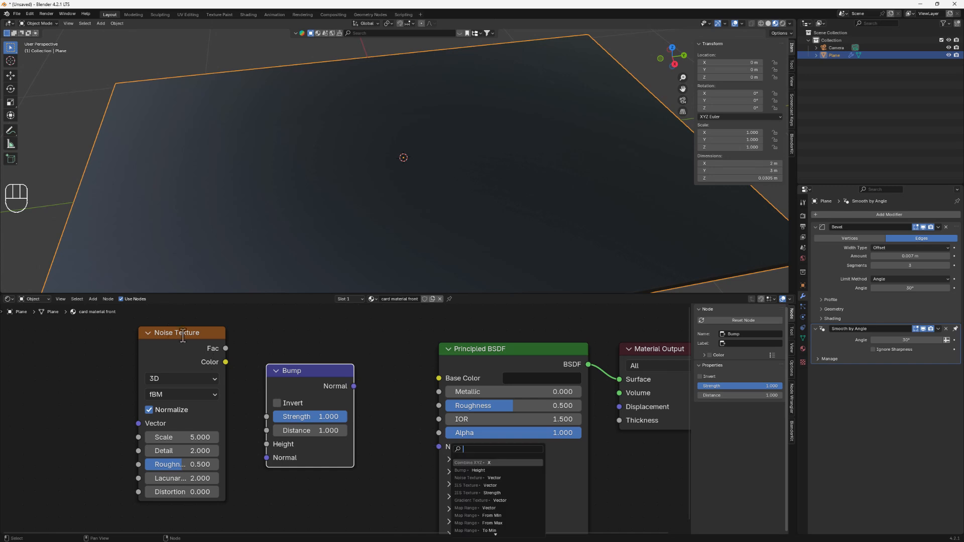
left_click(222, 348)
left_click_drag(225, 362, 266, 444)
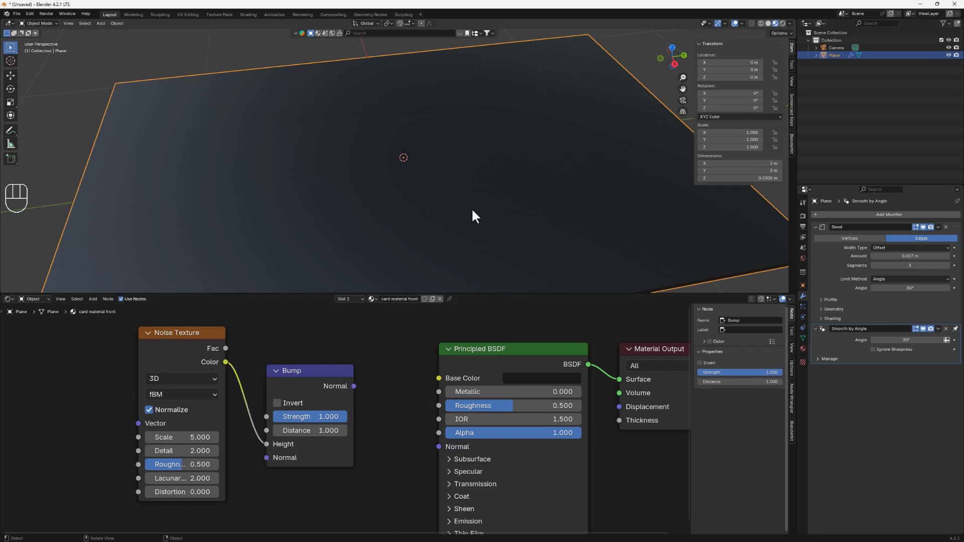
middle_click_drag(452, 251, 426, 221)
mouse_move(354, 386)
left_mouse_down()
mouse_move(370, 384)
mouse_move(439, 446)
left_mouse_up()
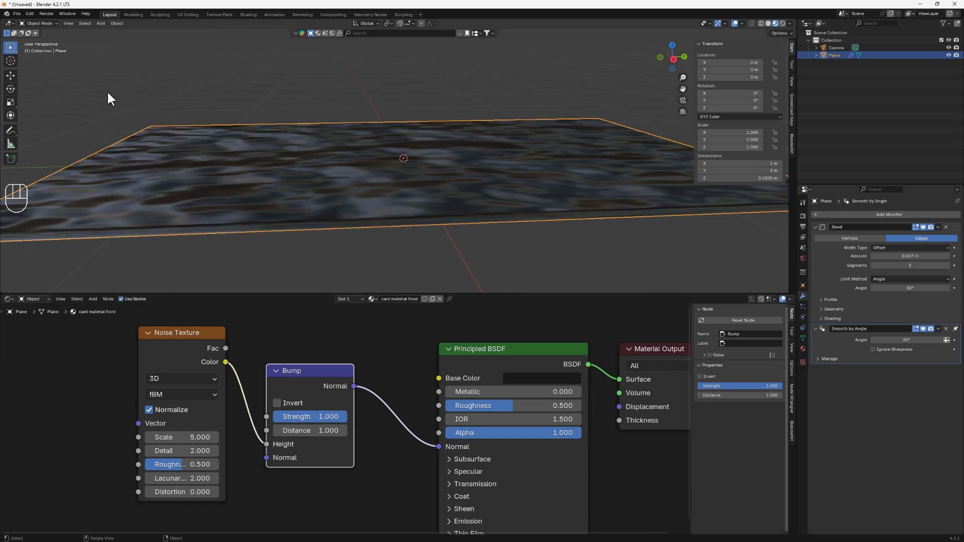
- Try raising the Noise Texture scale to 167.5 and inspect the bumps on the card's surface
middle_click_drag(110, 98, 423, 200)
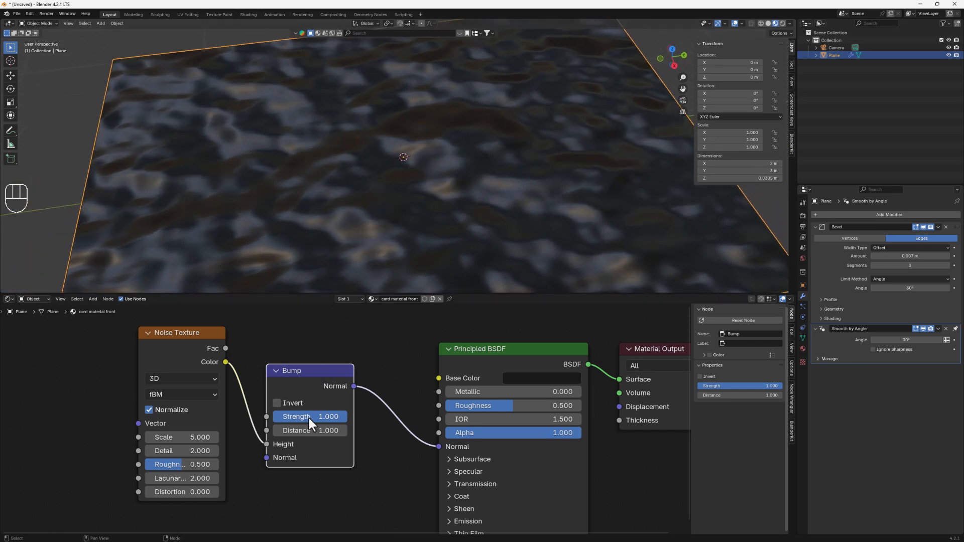
mouse_move(182, 437)
left_mouse_down()
mouse_move(205, 438)
mouse_move(184, 437)
left_mouse_up()
scroll(379, 100, "up", 3)
scroll(415, 153, "down", 4)
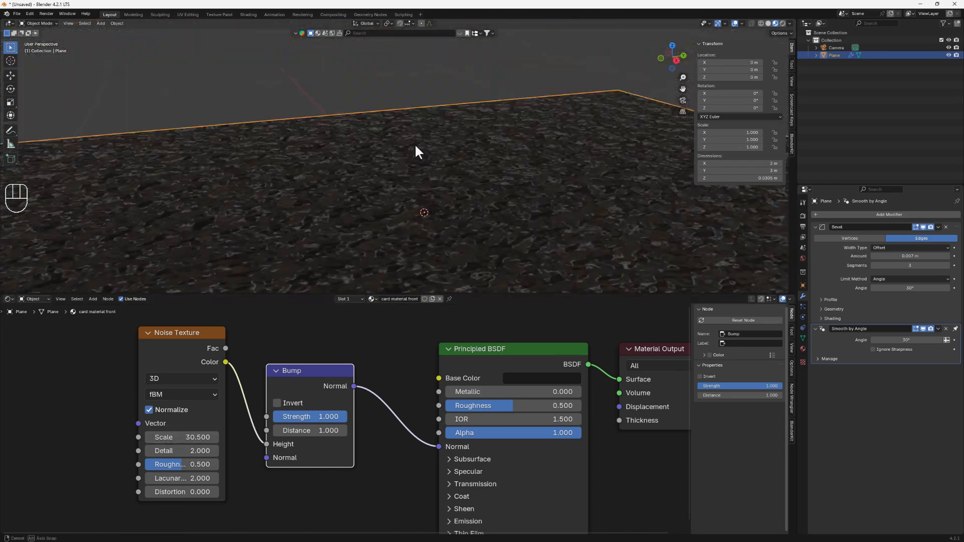
left_click_drag(174, 435, 216, 436)
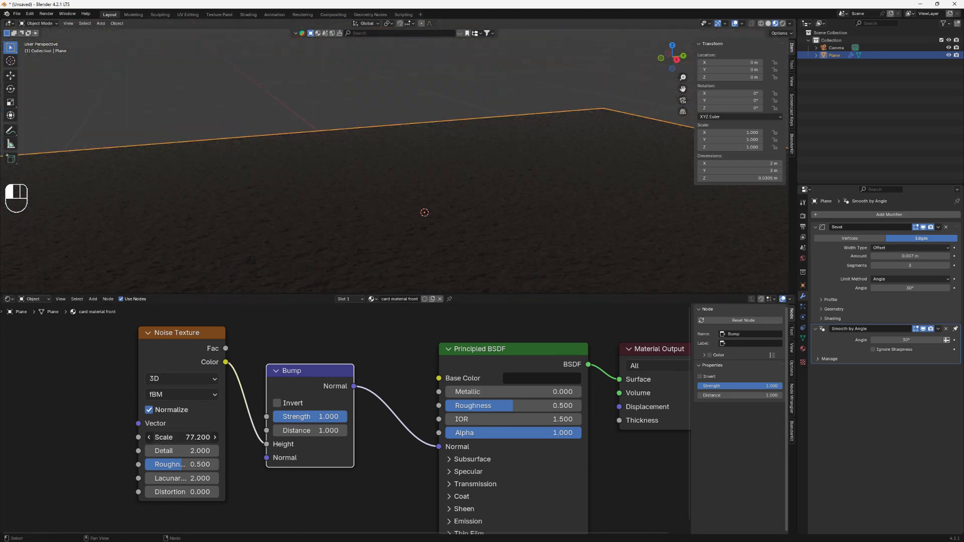
scroll(351, 85, "down", 3)
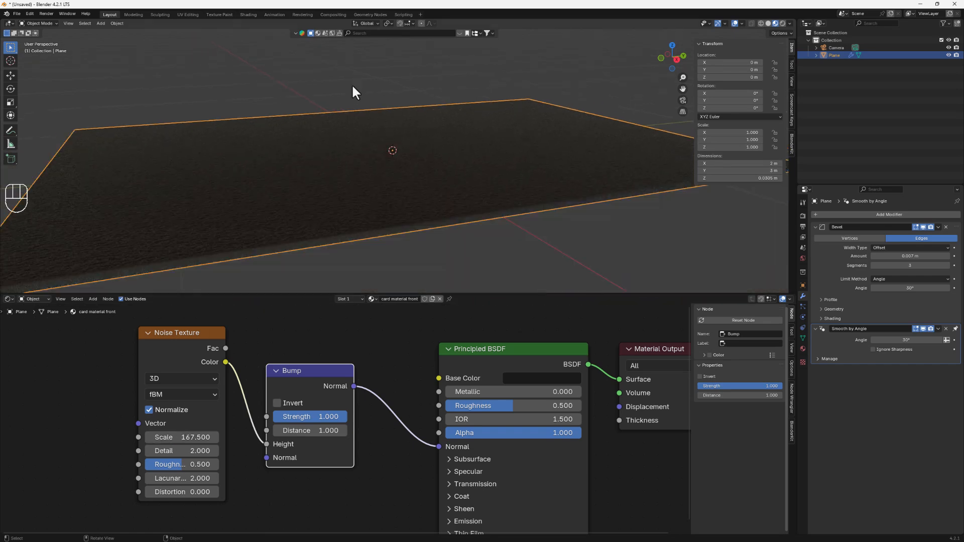
middle_click_drag(352, 86, 352, 208)
scroll(353, 210, "up", 4)
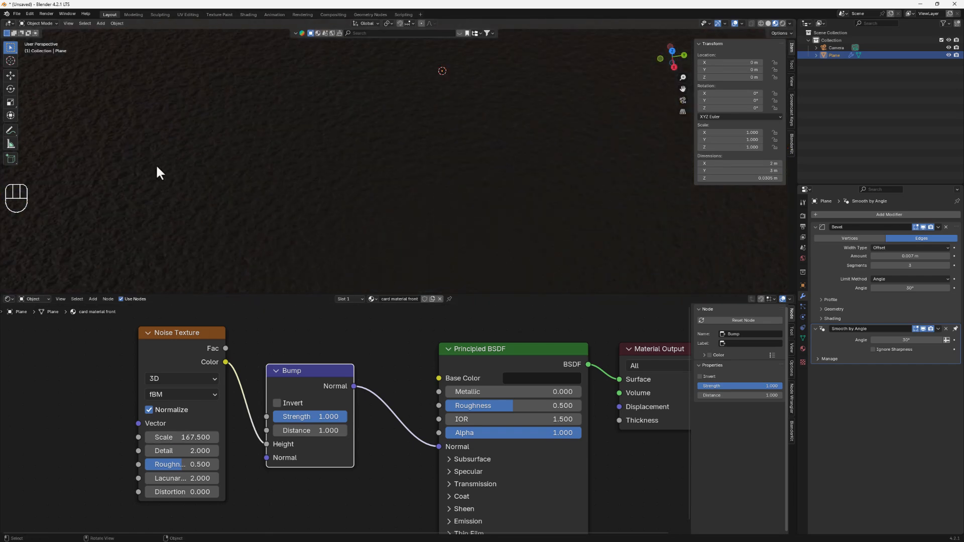
middle_click_drag(244, 204, 241, 200)
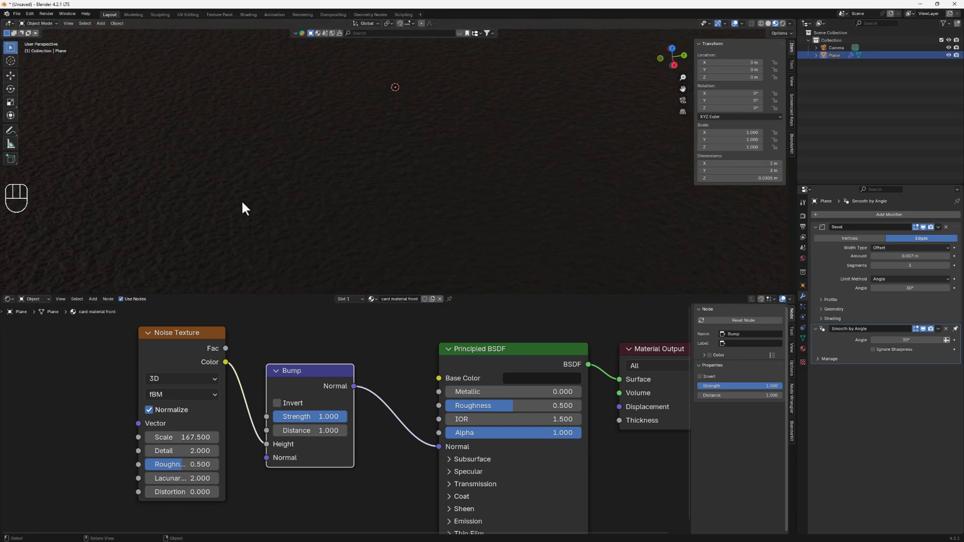
- Set the Noise Texture scale to 200
double_click(163, 437)
type("200")
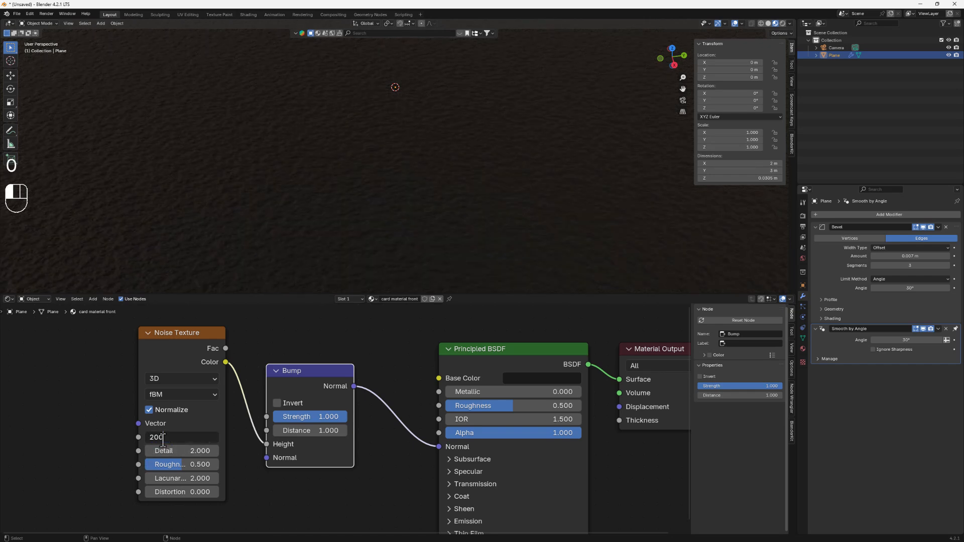
key("Return")
- Set the Noise Texture detail to 10.5, roughness to 0.733 and lacunarity to 6
middle_click_drag(229, 207, 240, 171)
left_click(169, 454)
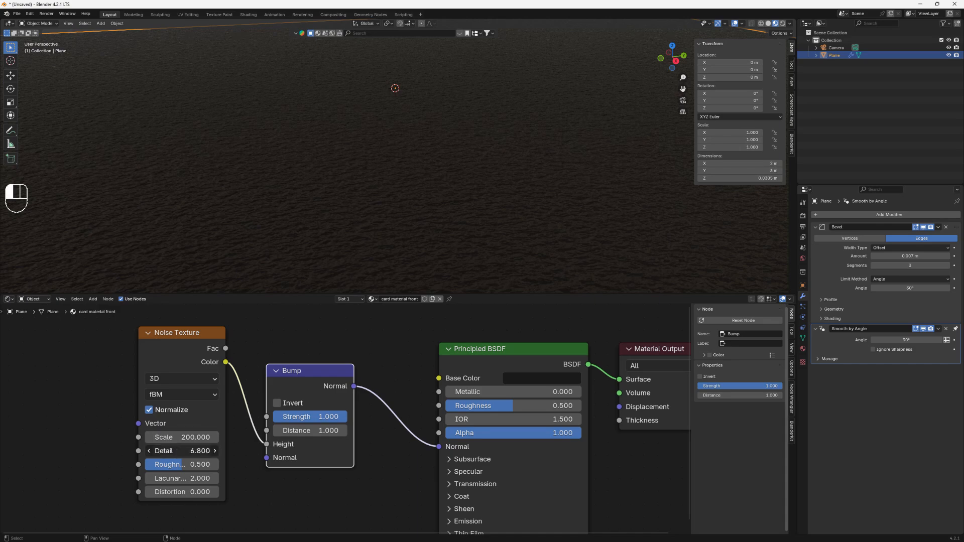
left_click_drag(169, 452, 209, 465)
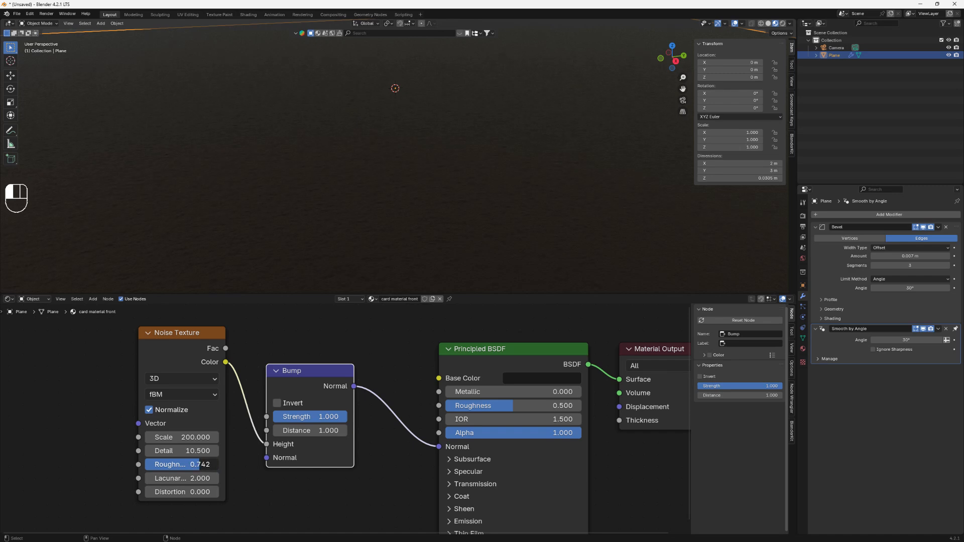
mouse_move(200, 464)
left_mouse_down()
mouse_move(193, 478)
mouse_move(206, 478)
left_mouse_up()
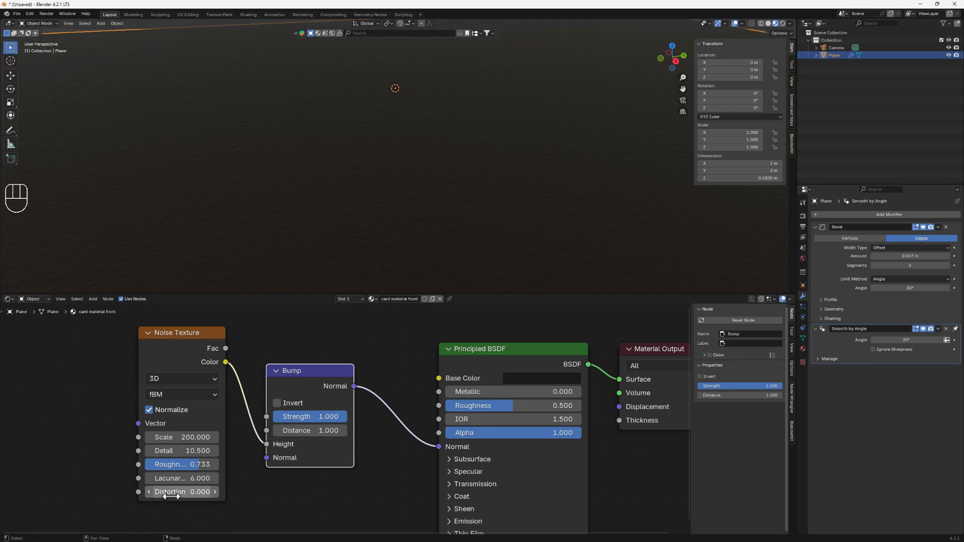
- Set the Bump node's strength to 0.2 and check the finish across the whole card
middle_click_drag(366, 155, 366, 129)
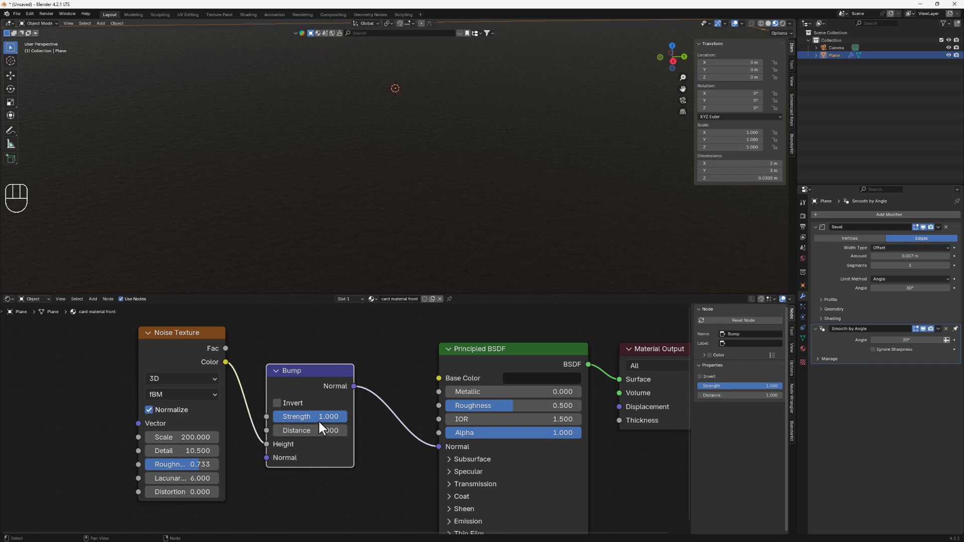
mouse_move(319, 417)
left_mouse_down()
mouse_move(282, 418)
mouse_move(296, 413)
left_mouse_up()
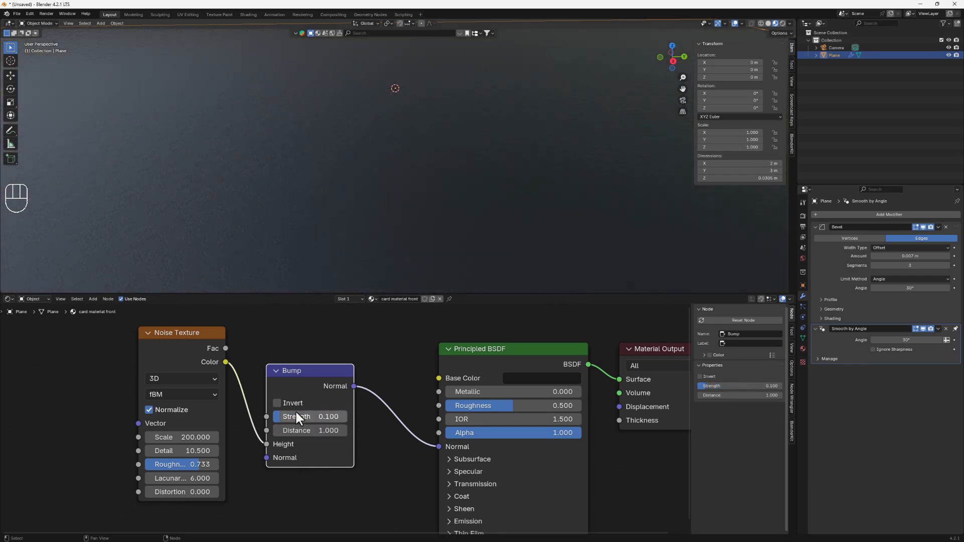
left_click(305, 419)
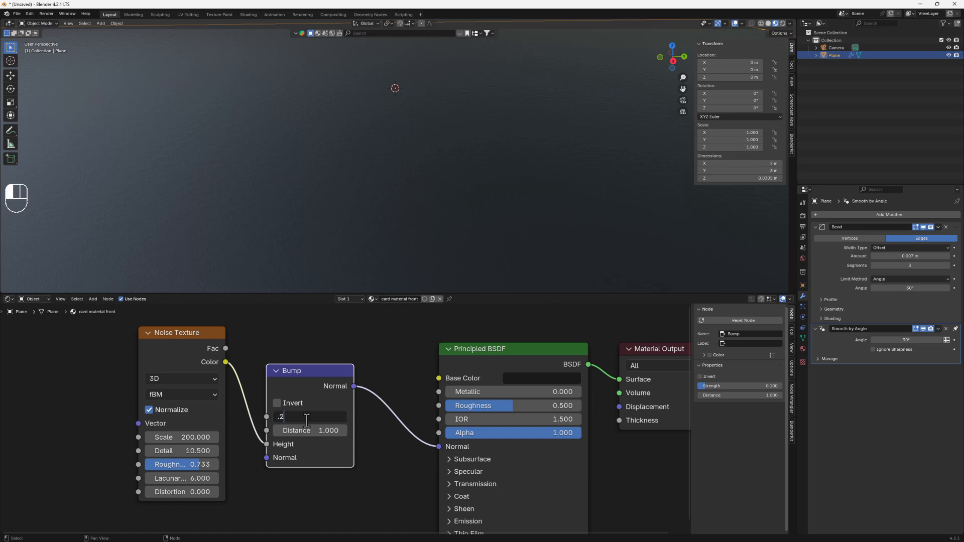
type(".2")
key("Return")
middle_click_drag(158, 216, 321, 152)
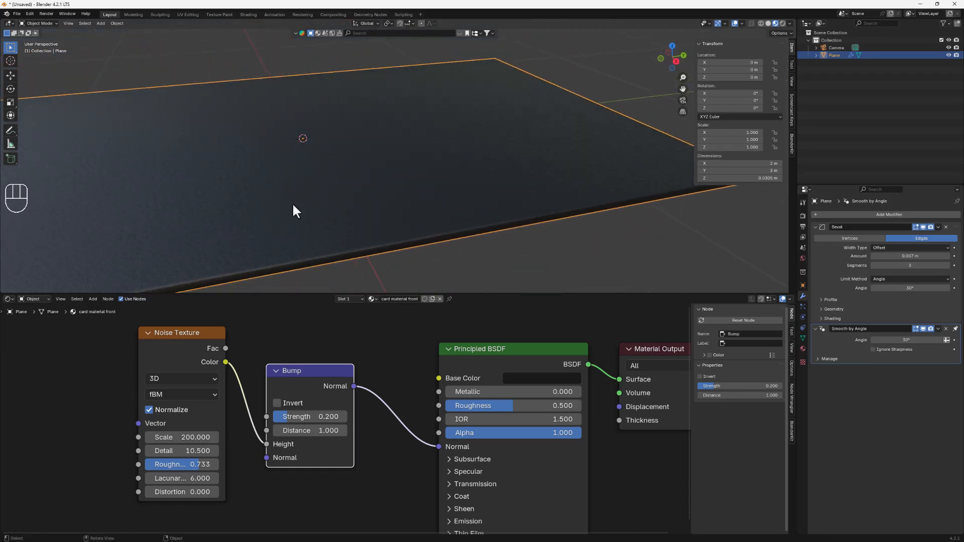
scroll(296, 205, "down", 6)
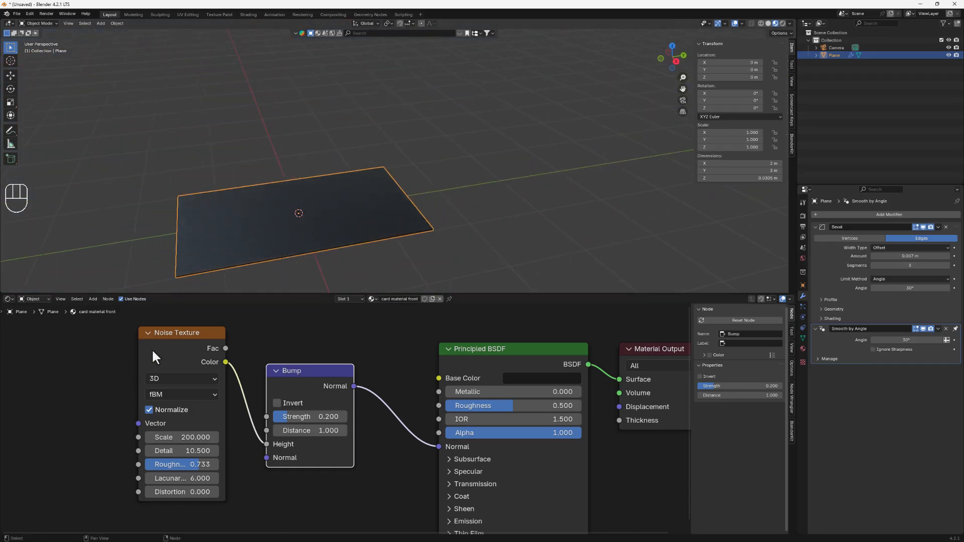
- Move the Noise Texture and Bump nodes together straight down to free the space beside the Principled BSDF
scroll(185, 333, "down", 2)
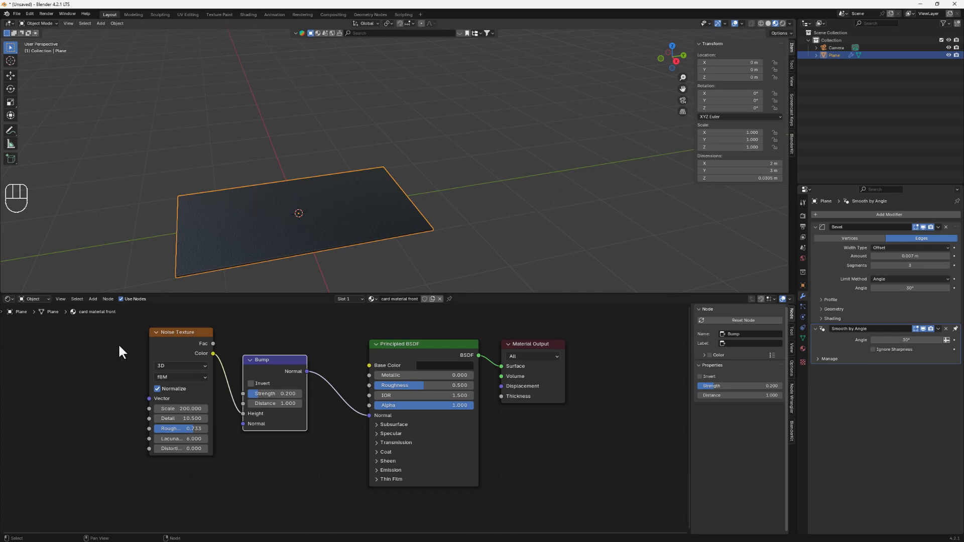
left_click_drag(120, 352, 321, 477)
scroll(286, 319, "down", 1)
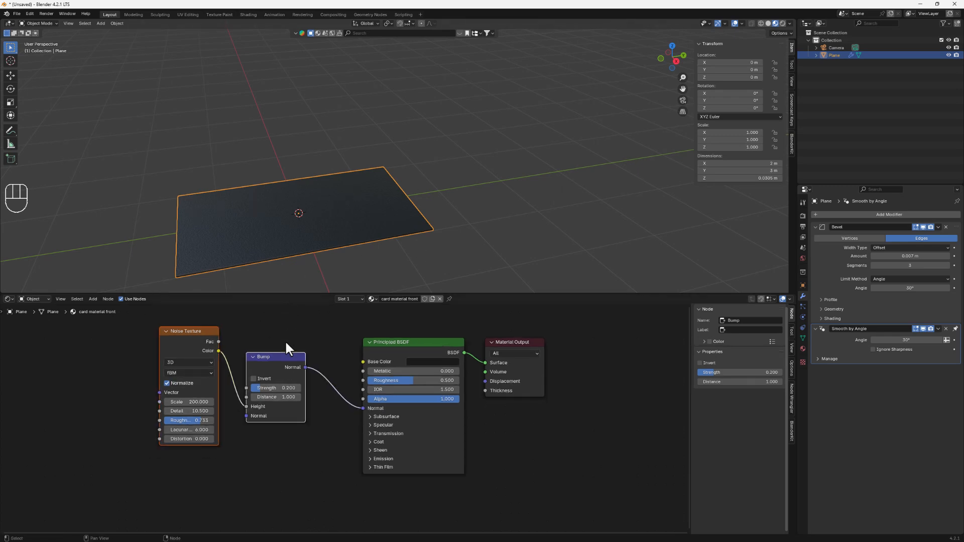
key("g")
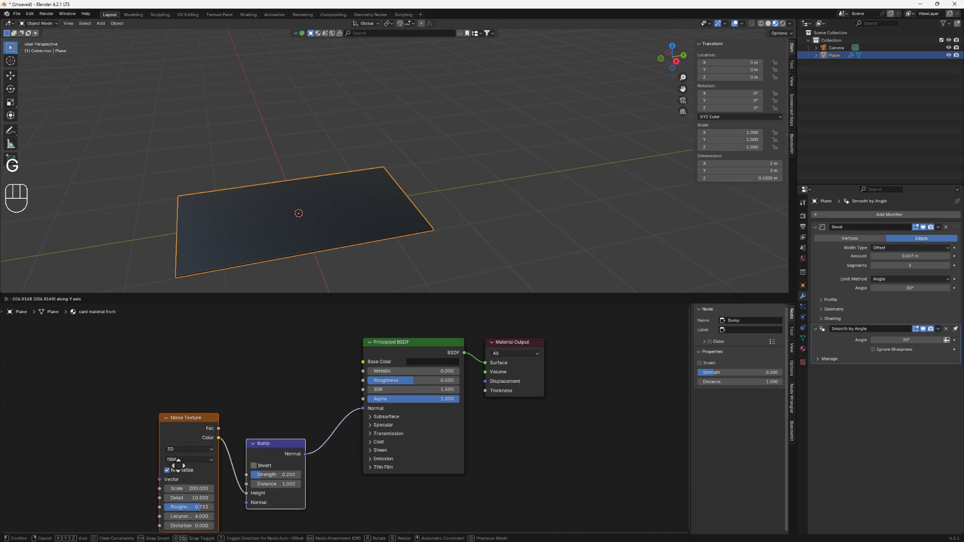
left_click(234, 477)
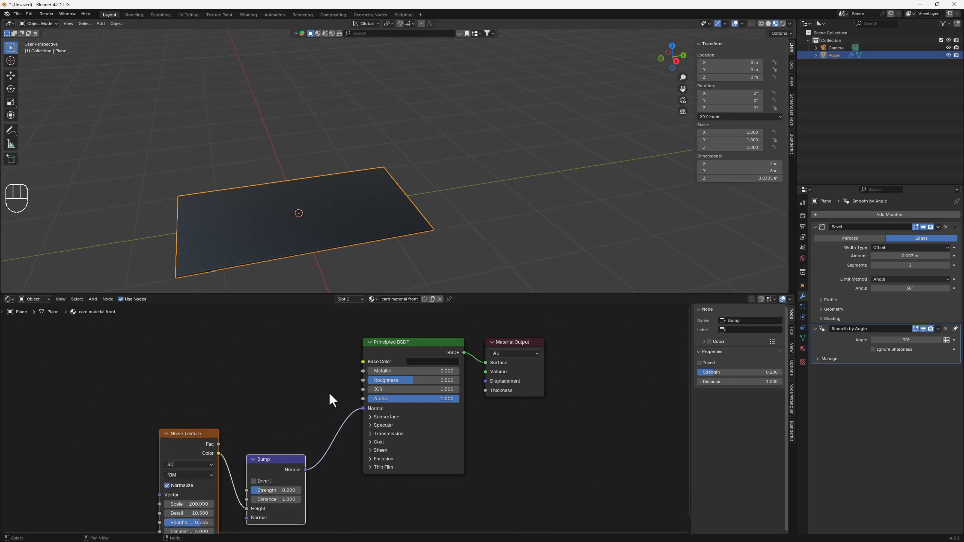
- Add an Image Texture with Mapping and Texture Coordinate nodes to the Principled BSDF base color, and place them above the noise nodes
middle_click_drag(345, 397, 413, 399)
left_click(447, 344)
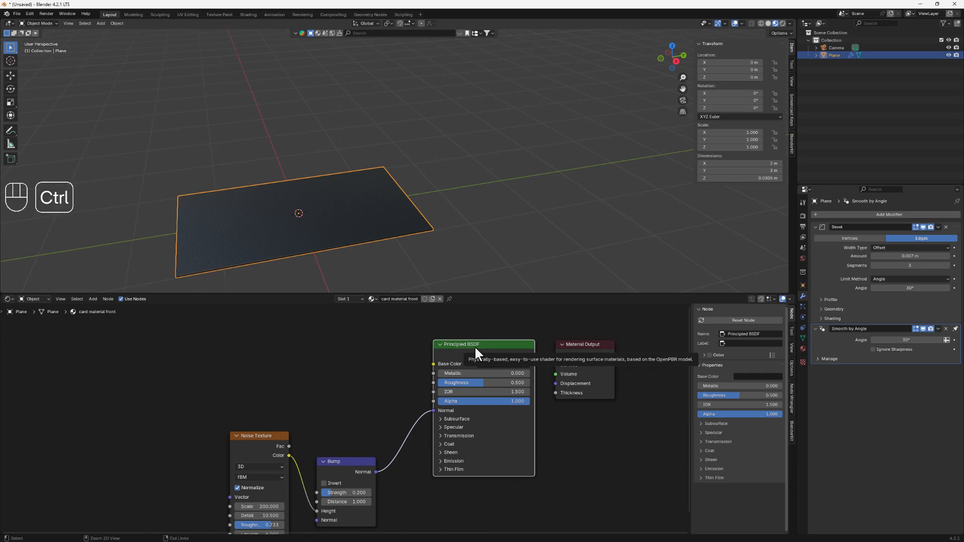
key("ctrl+t")
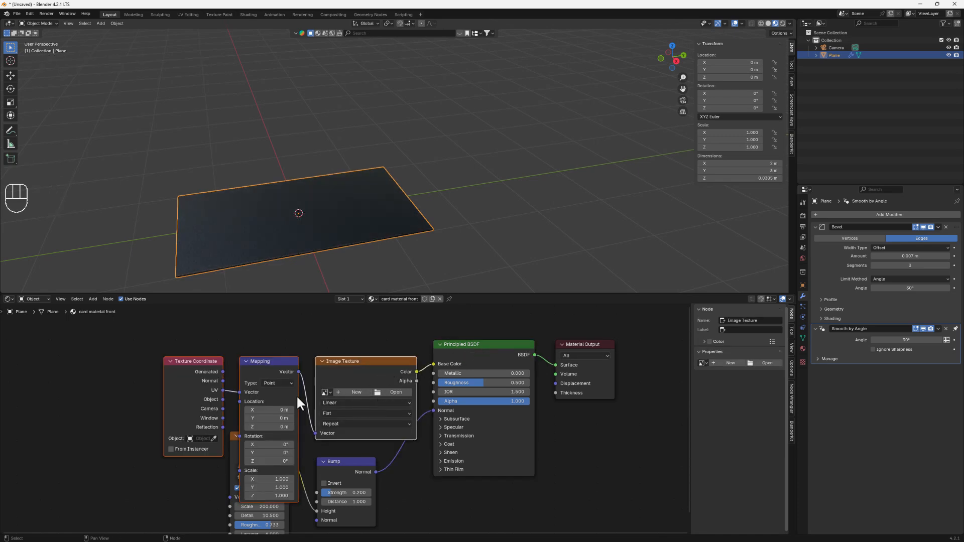
key("g")
left_click(258, 363)
middle_click_drag(349, 418, 429, 434)
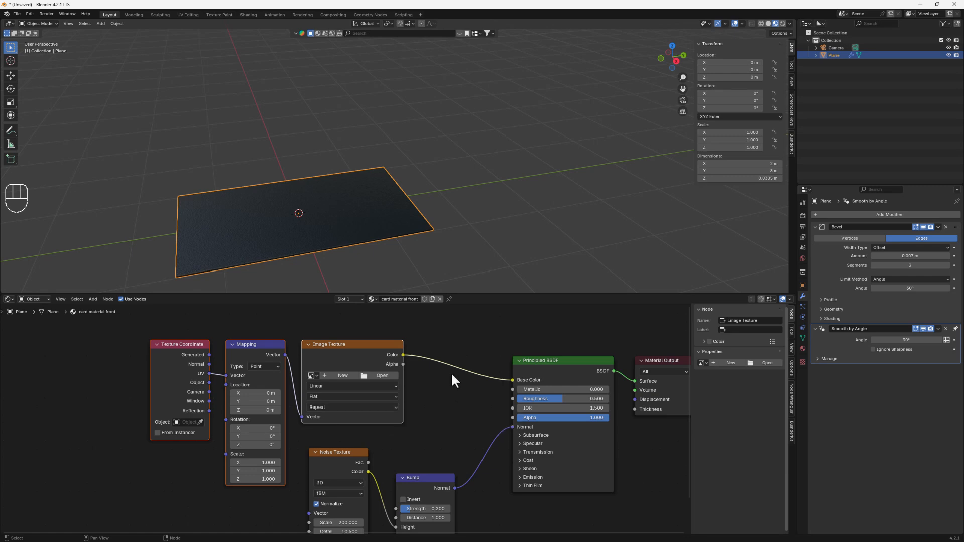
- Load businesscard front.psd from the business card folder into the Image Texture node
left_click(380, 376)
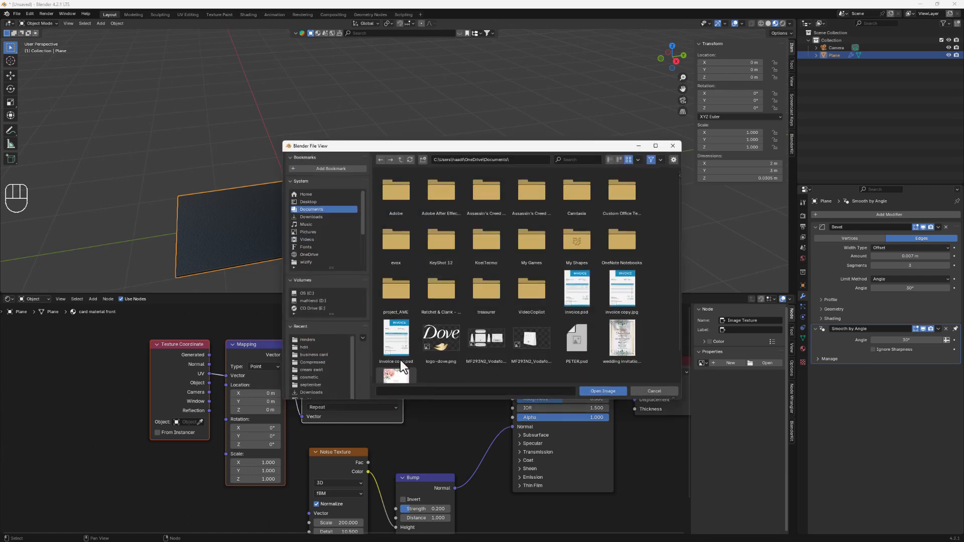
left_click(314, 339)
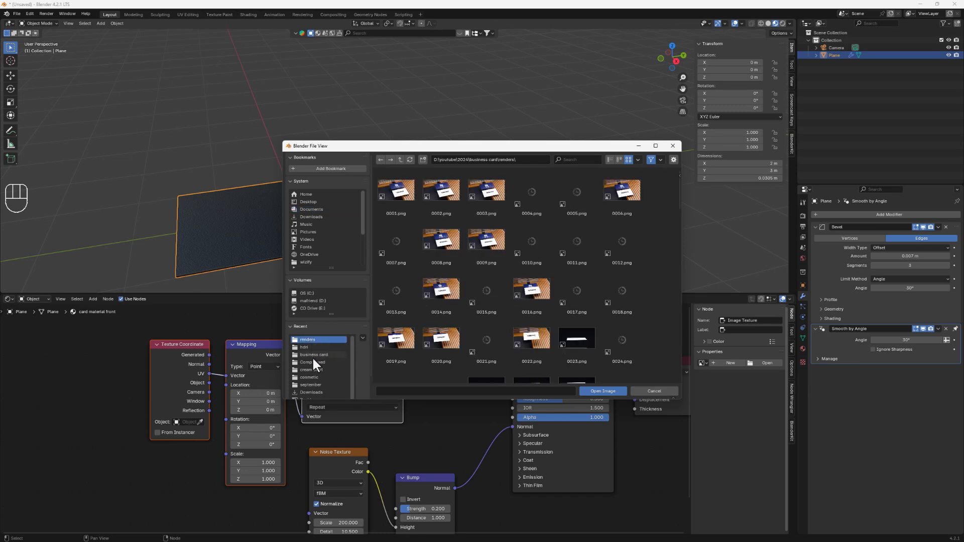
left_click(312, 355)
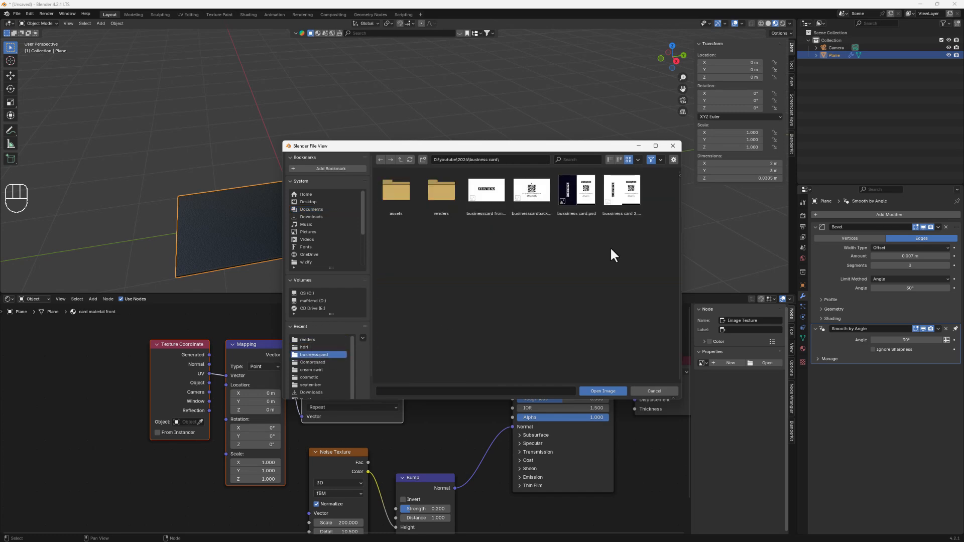
left_click(487, 200)
left_click(537, 191)
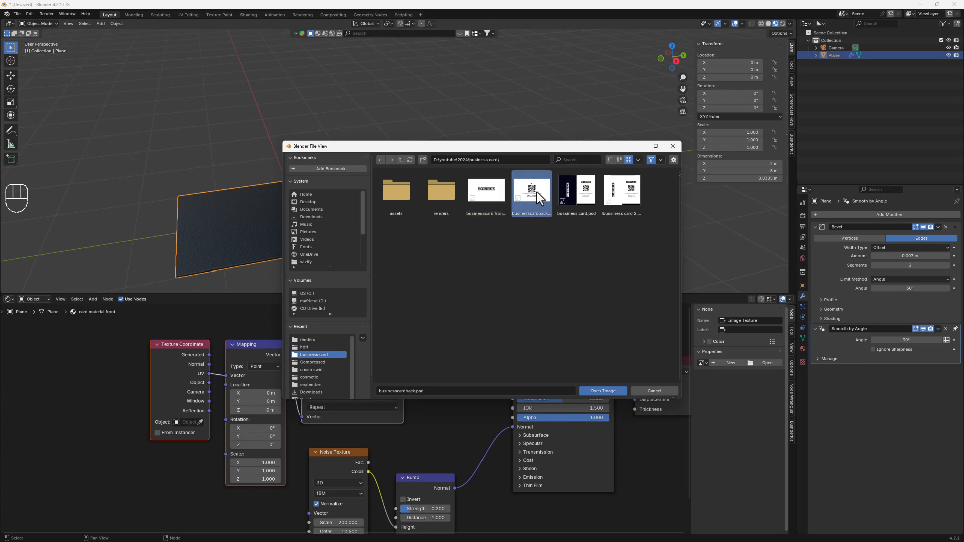
left_click(484, 199)
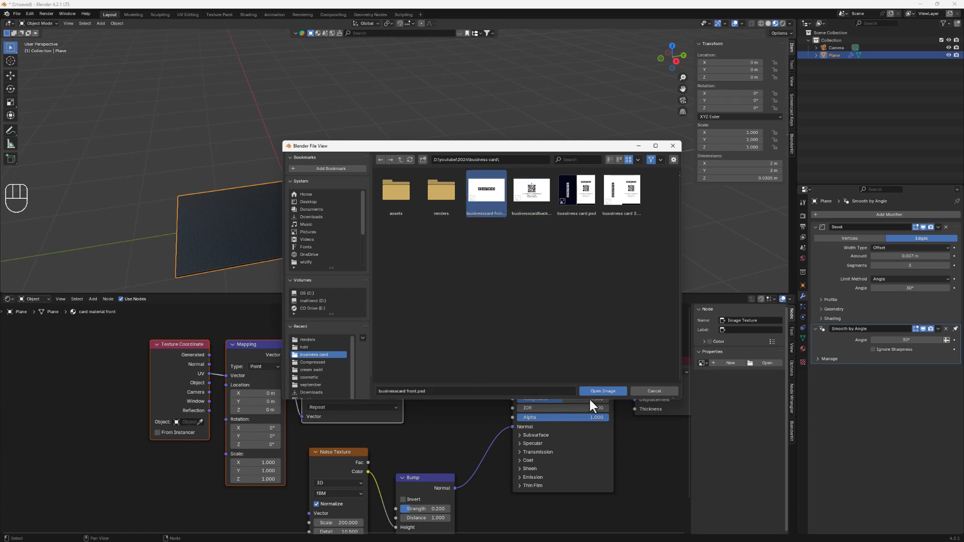
left_click(603, 393)
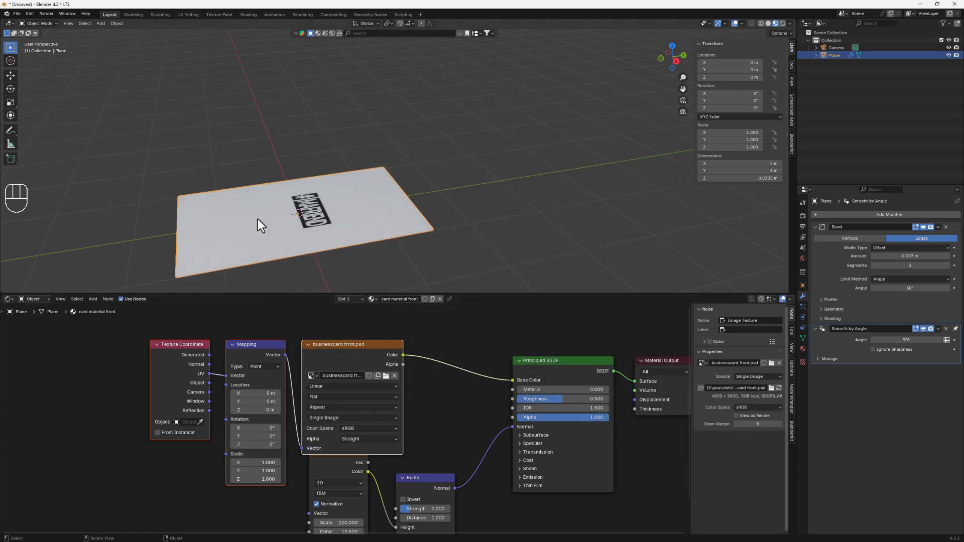
- Move the image, Mapping and Texture Coordinate nodes clear of the Noise Texture, and inspect the logo's orientation on the card
scroll(360, 355, "down", 4)
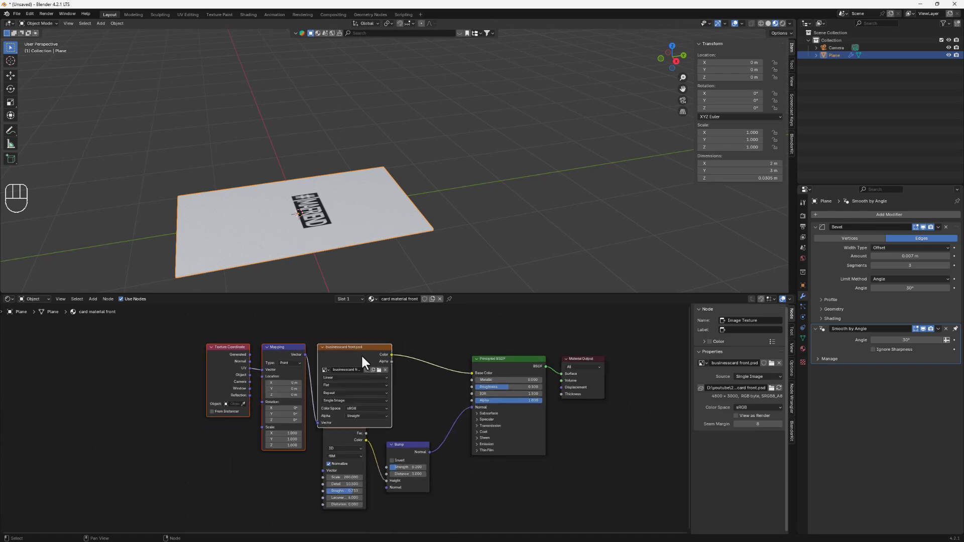
key("g")
left_click(322, 324)
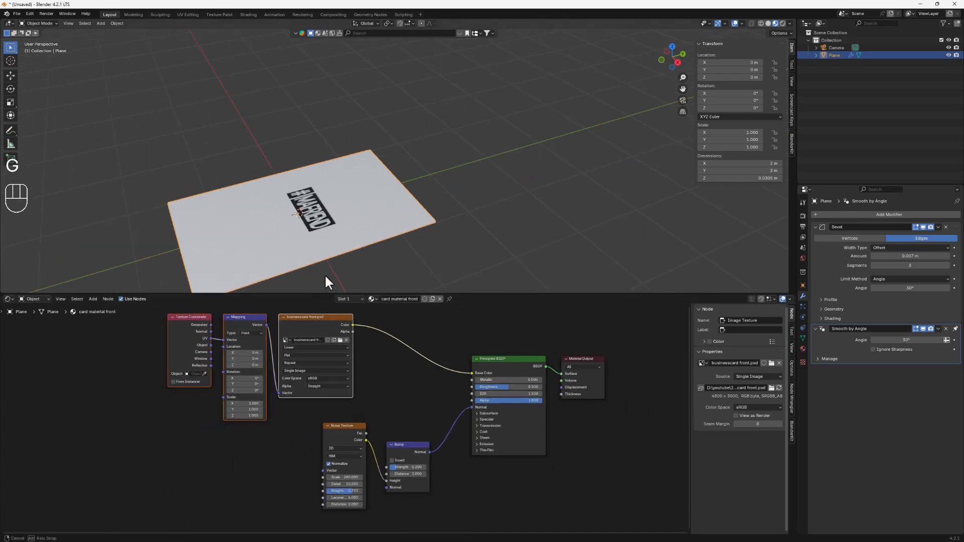
middle_click_drag(327, 279, 314, 30)
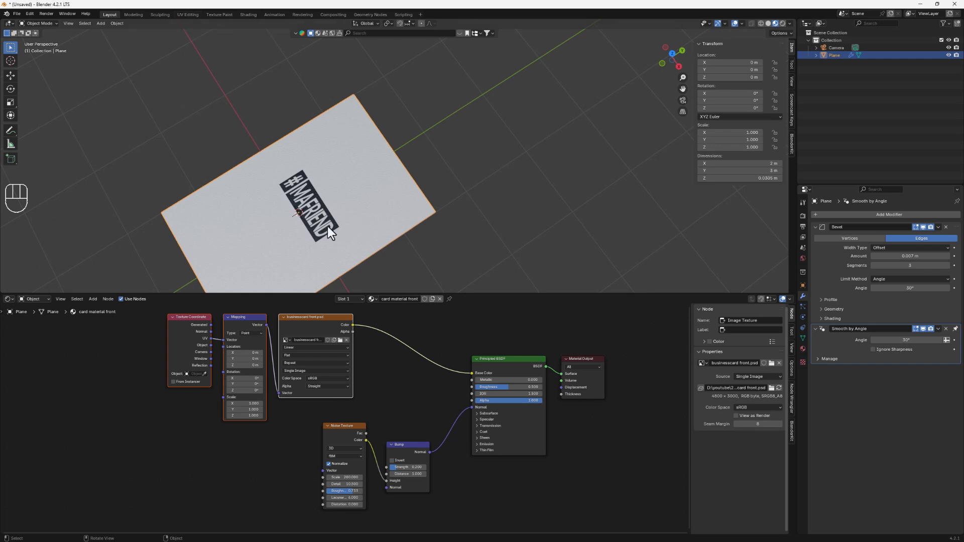
middle_click_drag(306, 235, 327, 198)
scroll(302, 184, "down", 2)
scroll(303, 184, "up", 2)
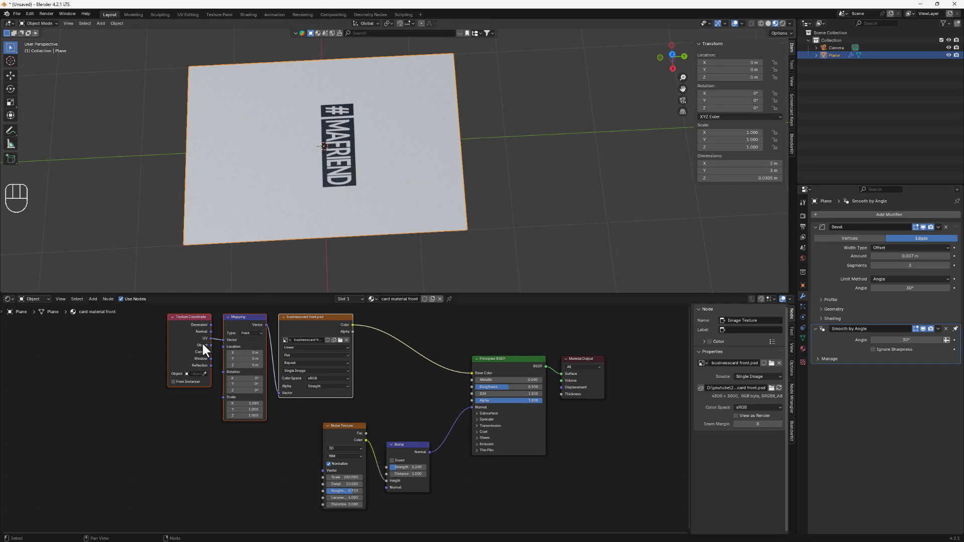
- Switch to the UV Editing workspace and show the card in material preview shading
left_click(188, 15)
scroll(286, 280, "down", 8)
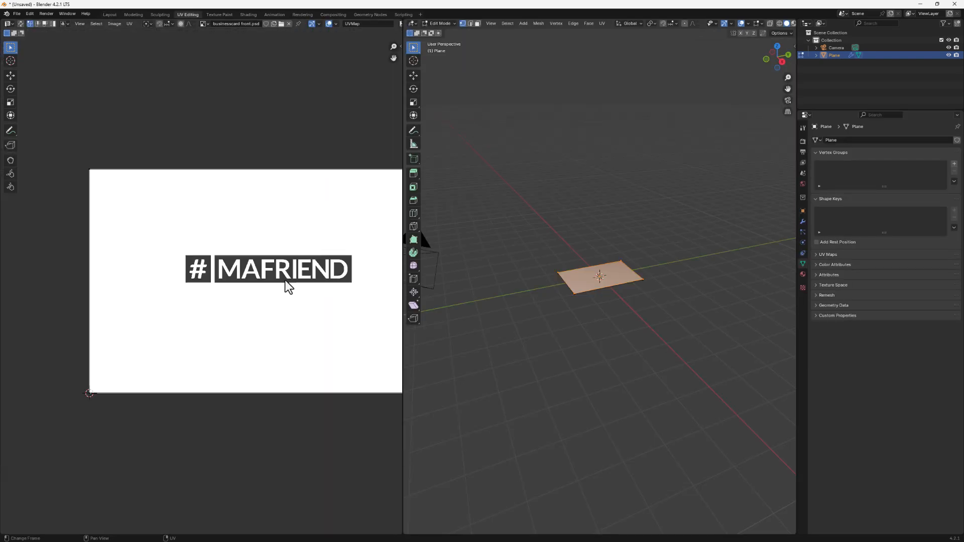
scroll(622, 285, "up", 5)
mouse_move(631, 287)
middle_mouse_down()
mouse_move(617, 251)
mouse_move(622, 280)
middle_mouse_up()
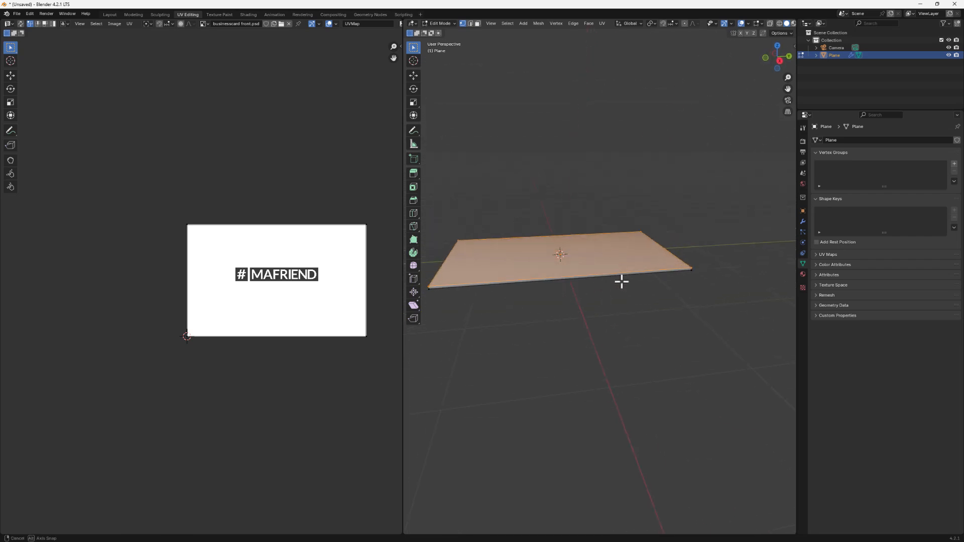
scroll(778, 23, "down", 2)
left_click(776, 23)
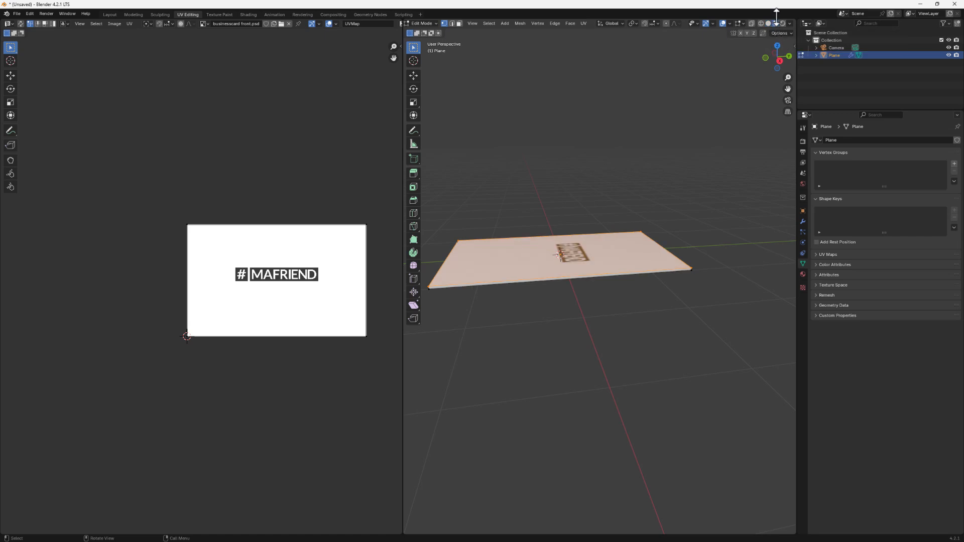
- In face select mode, select only the card's top face and unwrap it
middle_click_drag(614, 223, 611, 272)
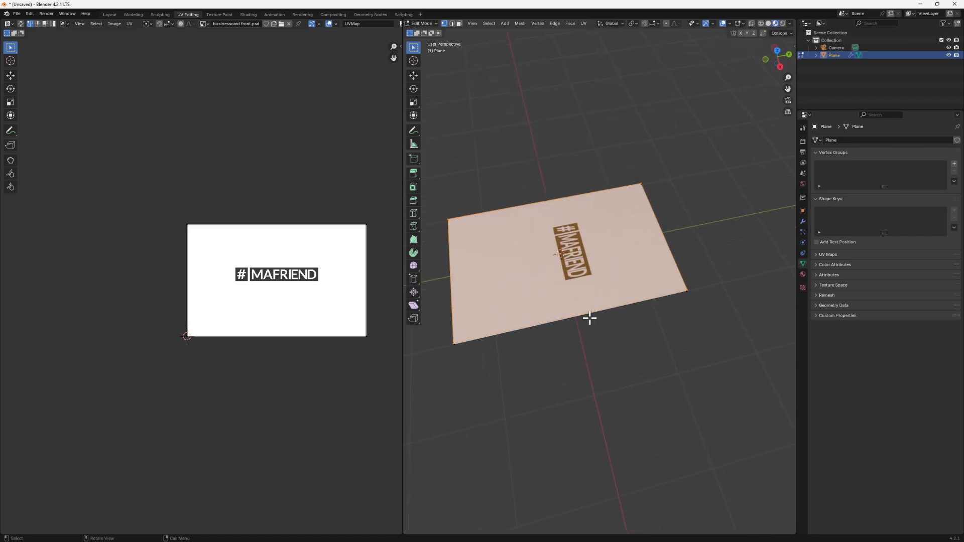
middle_click_drag(495, 339, 478, 310)
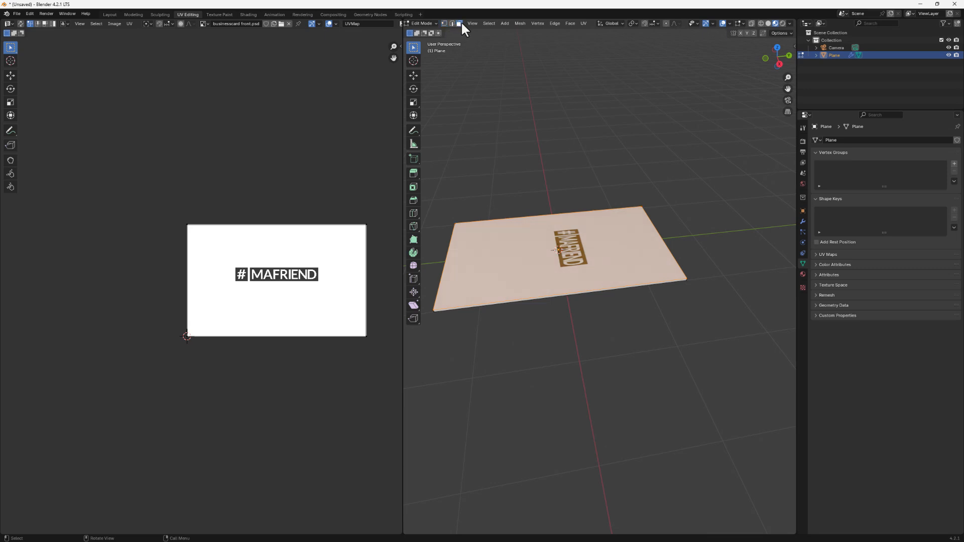
key("alt+a")
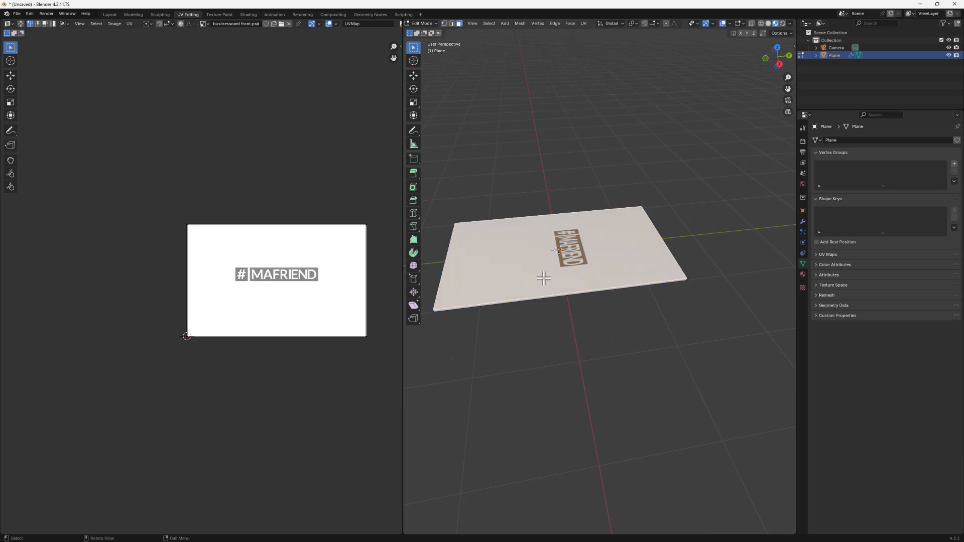
mouse_move(544, 278)
middle_mouse_down()
mouse_move(535, 288)
mouse_move(536, 258)
mouse_move(542, 282)
middle_mouse_up()
scroll(542, 291, "up", 3)
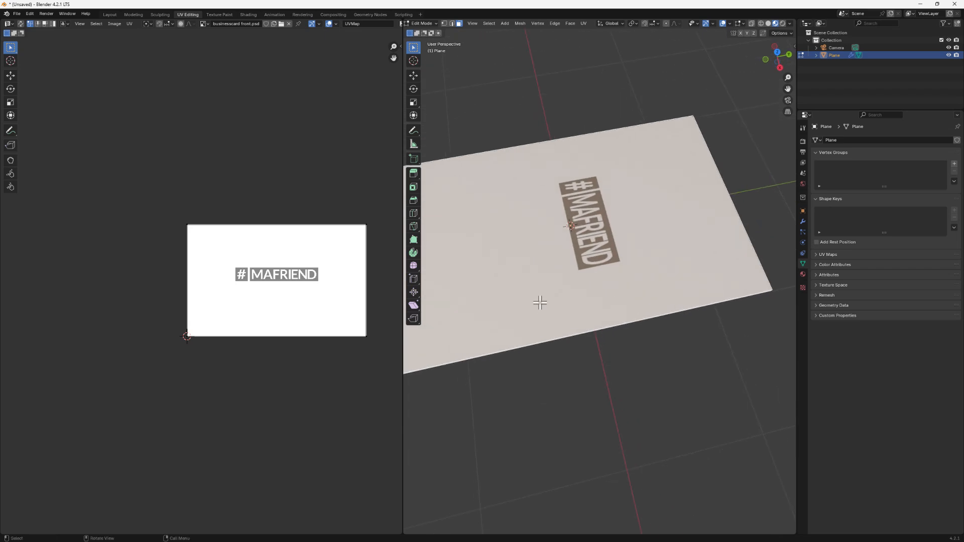
key("u")
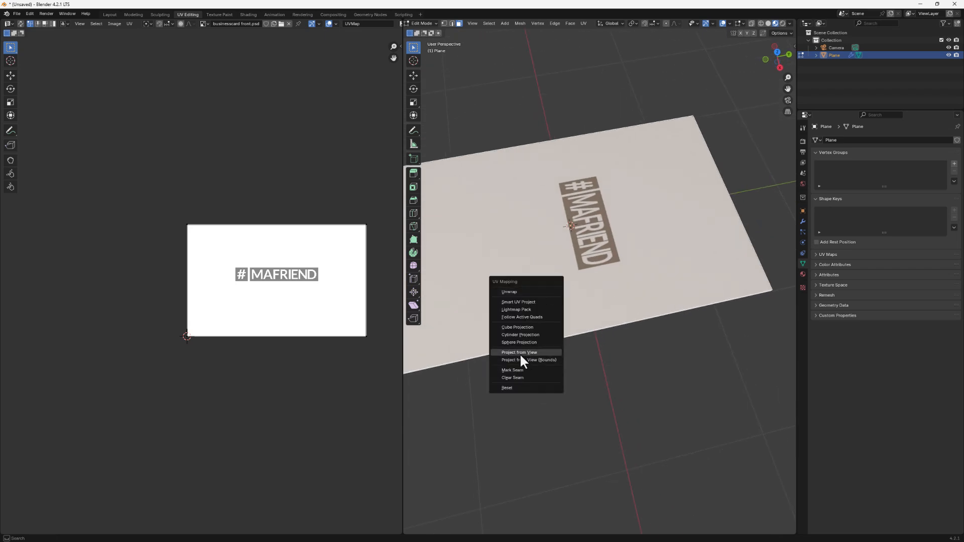
left_click(509, 292)
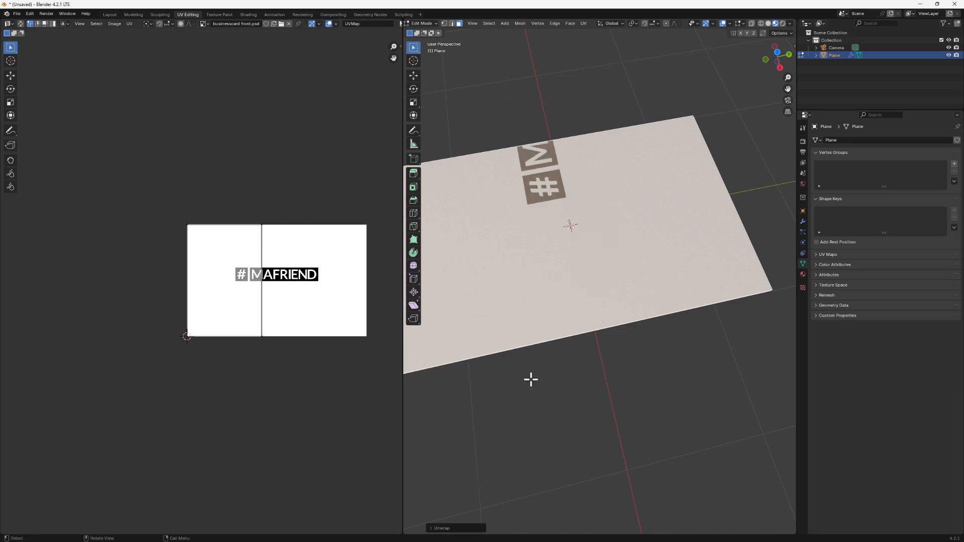
- Select the card's underside face and unwrap it as well
middle_click_drag(531, 379, 516, 301)
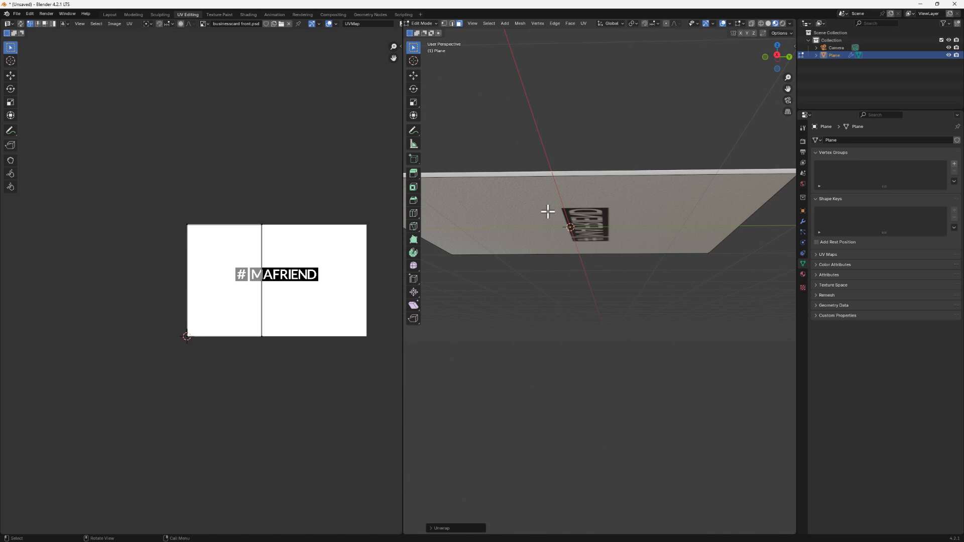
left_click(547, 212)
key("u")
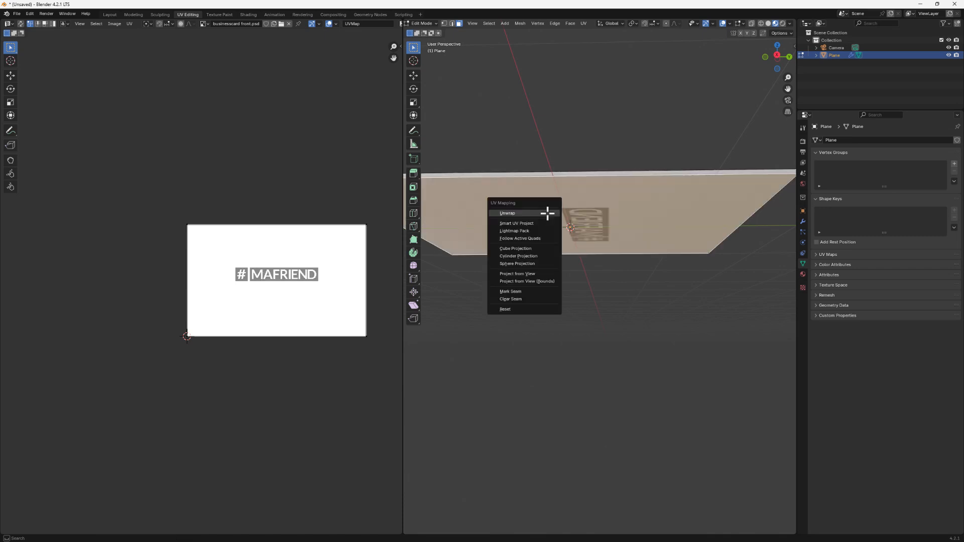
left_click(547, 212)
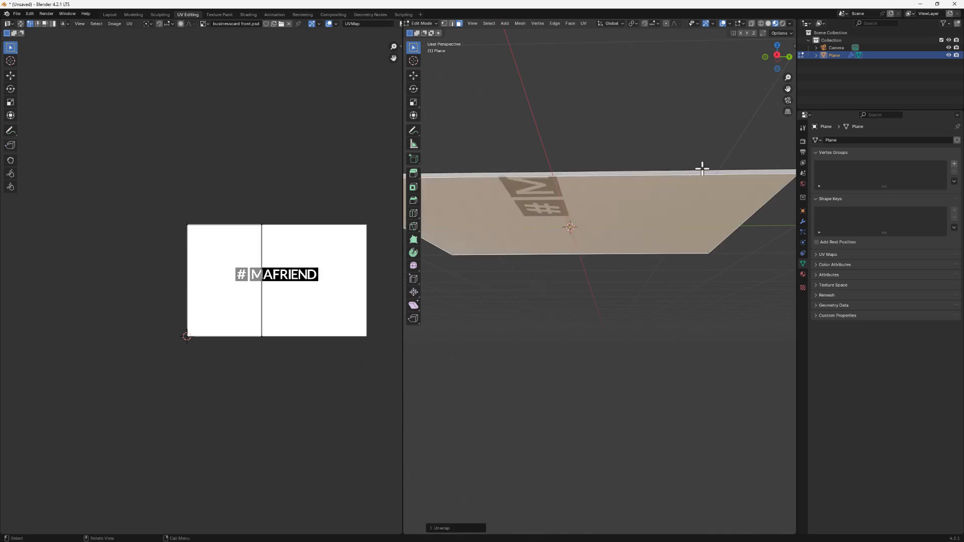
middle_click_drag(702, 169, 702, 171)
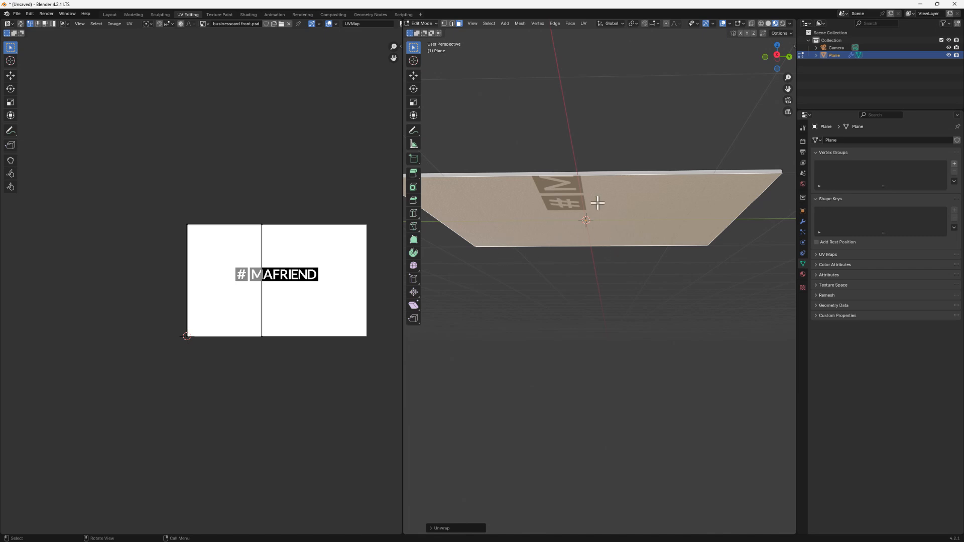
- Select the card's top face with its UV island and rotate the island -90° so the logo reads horizontally
mouse_move(597, 202)
middle_mouse_down()
mouse_move(596, 226)
mouse_move(551, 235)
mouse_move(570, 265)
mouse_move(633, 274)
mouse_move(626, 340)
mouse_move(550, 275)
mouse_move(585, 347)
mouse_move(583, 249)
mouse_move(570, 239)
mouse_move(577, 315)
mouse_move(592, 215)
mouse_move(600, 217)
mouse_move(586, 239)
mouse_move(585, 202)
middle_mouse_up()
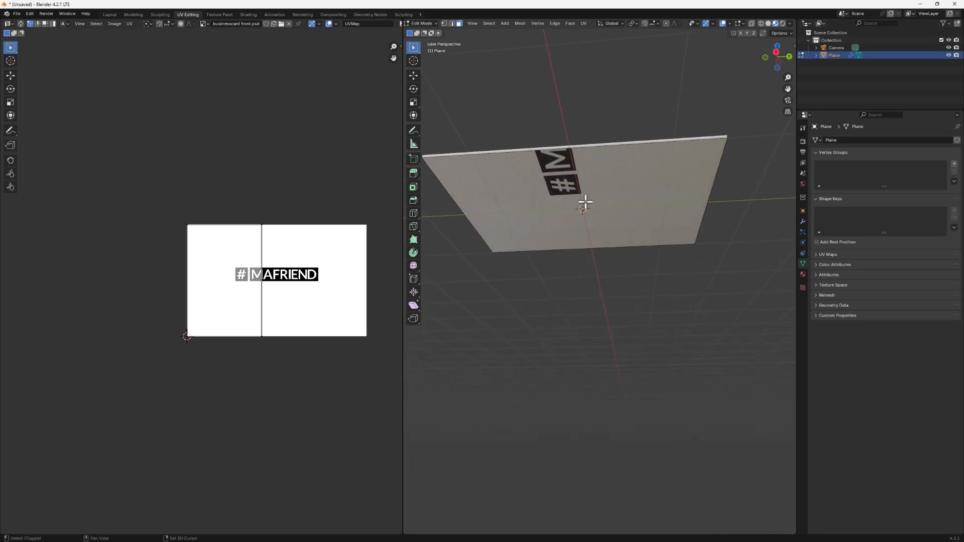
left_click(586, 203)
left_click_drag(278, 208, 161, 393)
middle_click_drag(653, 186, 647, 237)
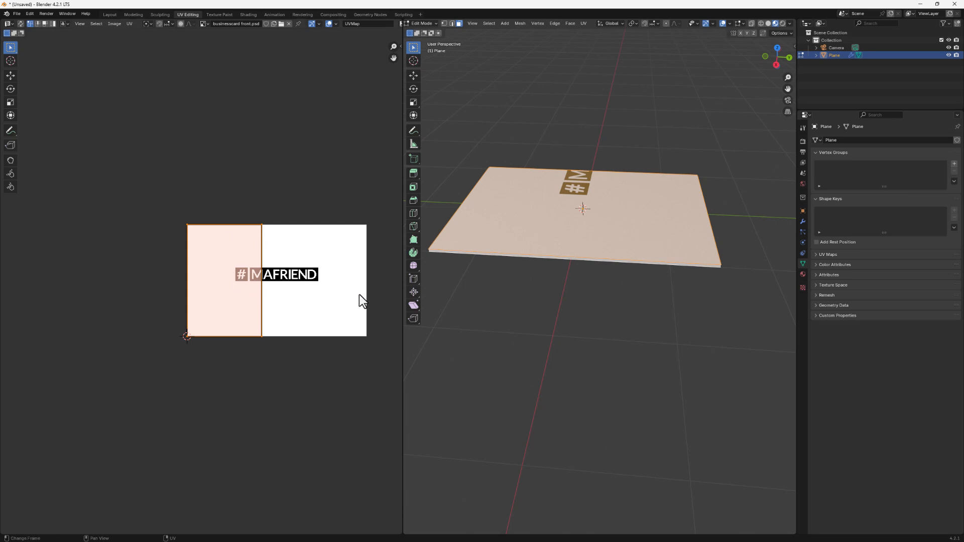
middle_click_drag(540, 254, 544, 286)
key("r")
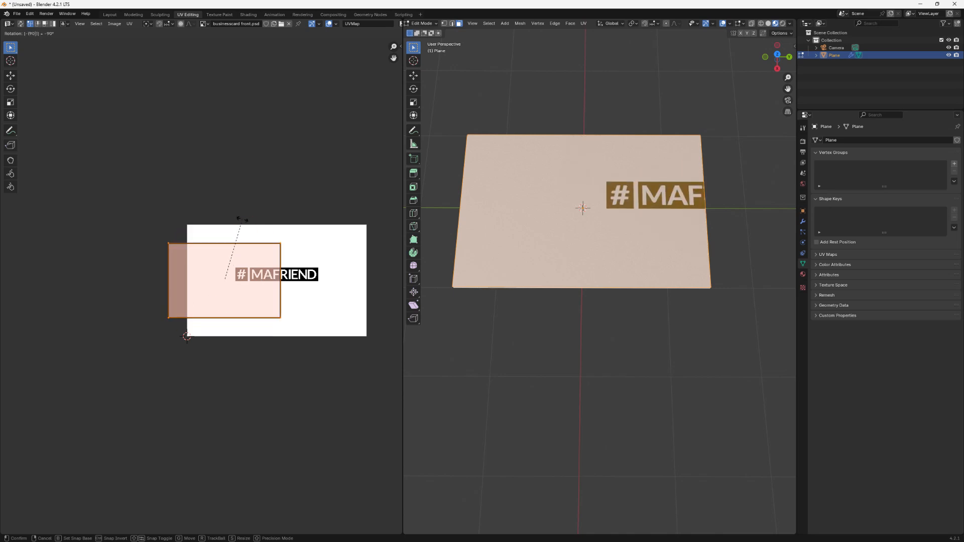
left_click(242, 220, "ctrl")
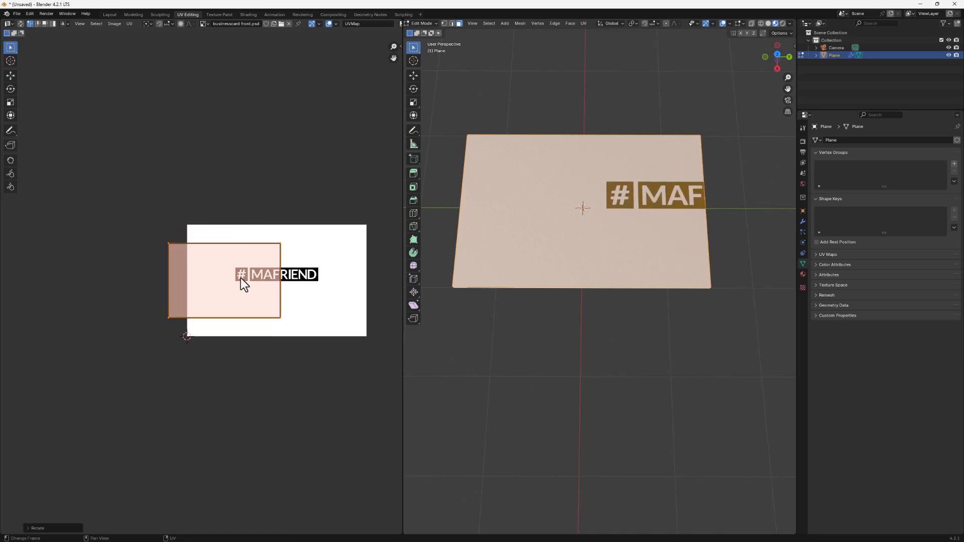
- Move the UV island along the X axis until it is centred around the logo in the image
key("g")
key("x")
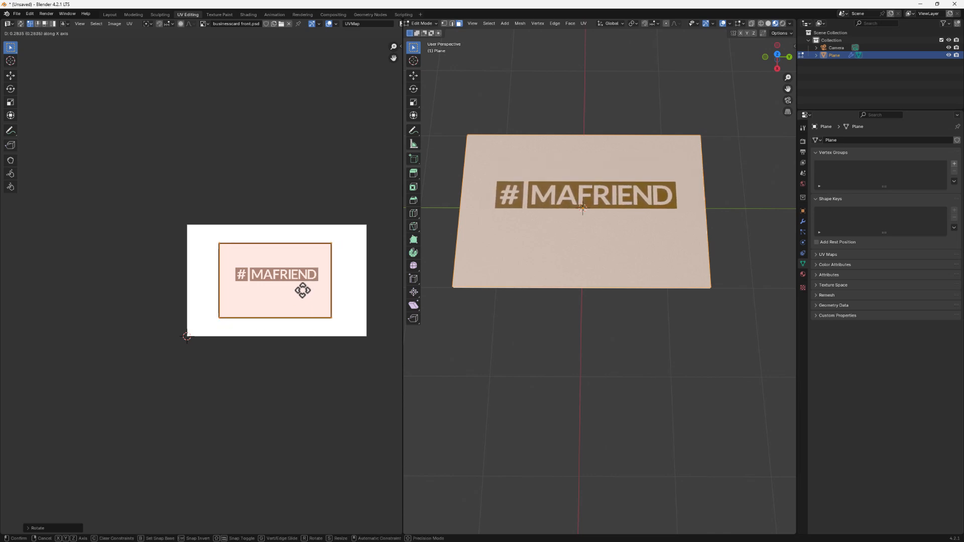
left_click(308, 291)
- Scale the UV island up by about 1.47 so it nearly fills the height of the business card image
middle_click_drag(637, 368, 626, 332)
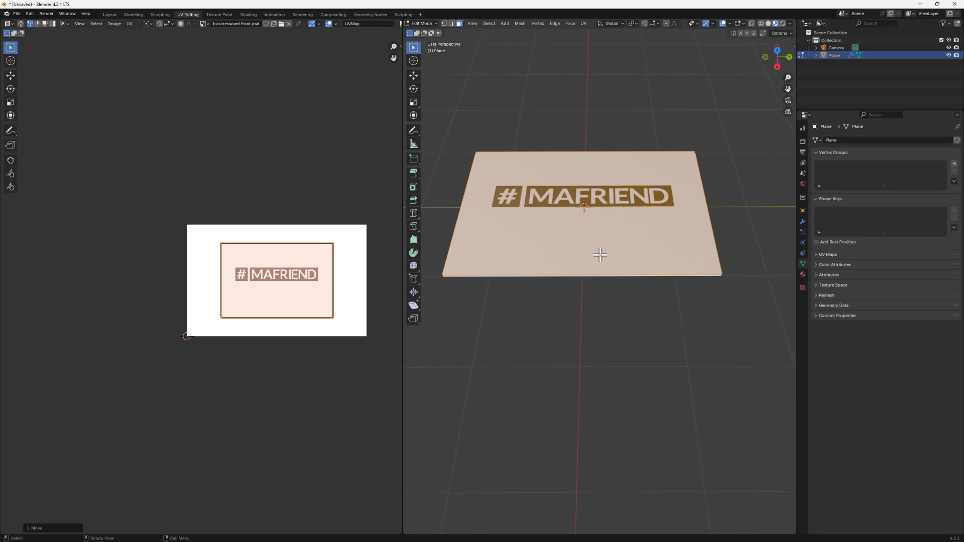
key("s")
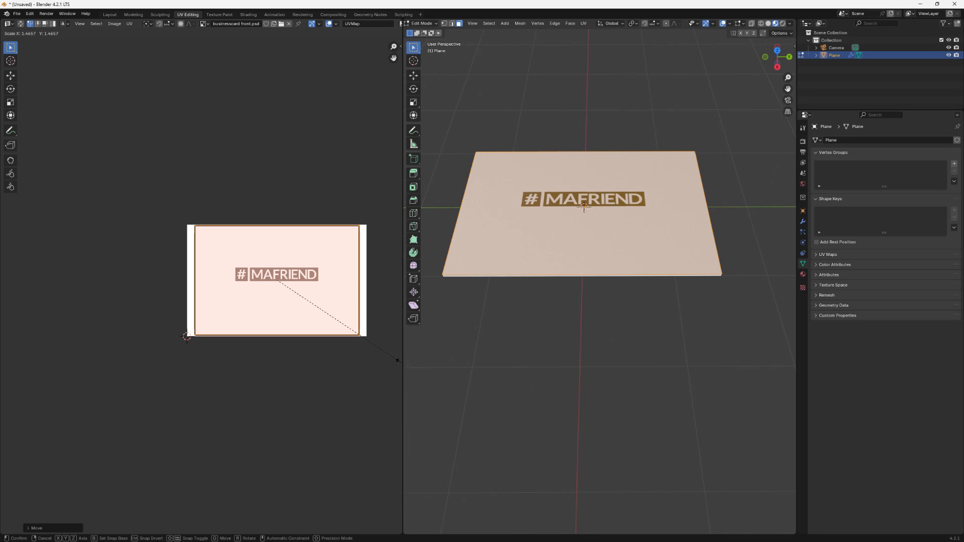
left_click(399, 361)
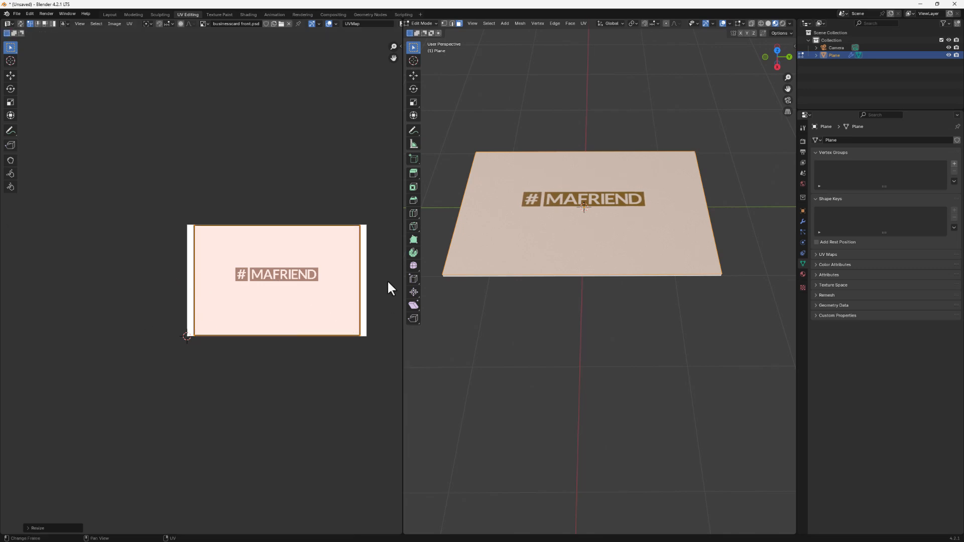
middle_click_drag(591, 205, 580, 301)
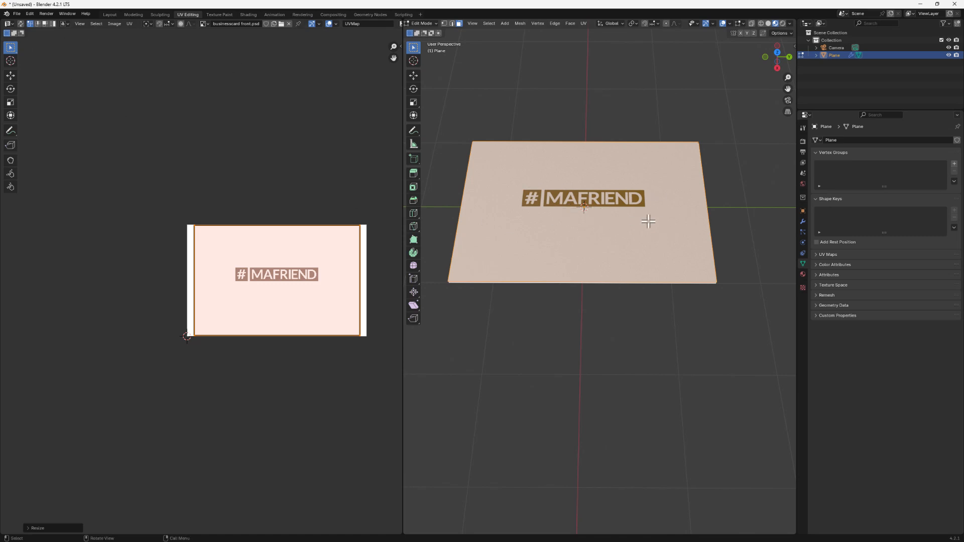
- Return to the Layout workspace and inspect the logo's placement on the card from several angles
left_click(111, 14)
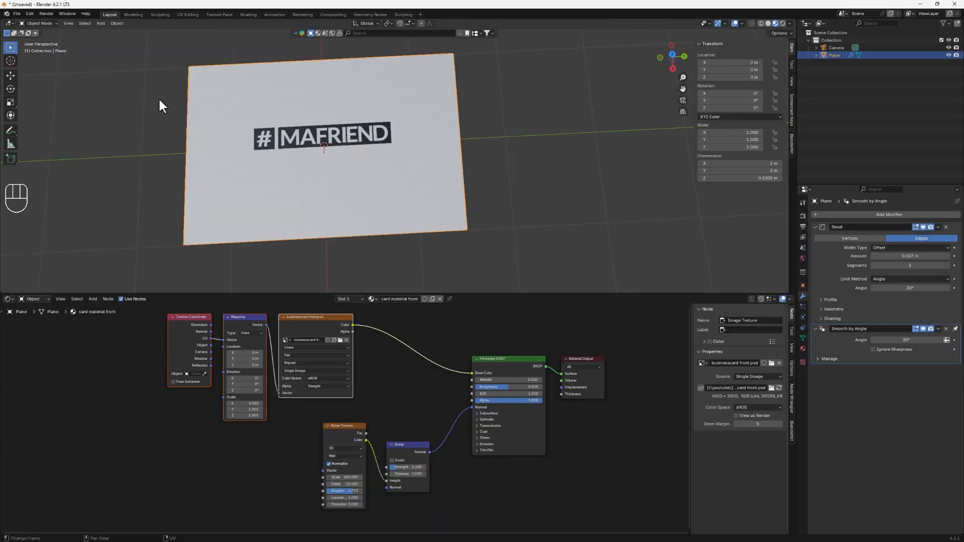
scroll(281, 193, "up", 3)
mouse_move(287, 179)
middle_mouse_down()
mouse_move(314, 134)
mouse_move(273, 187)
middle_mouse_up()
middle_click_drag(272, 115, 293, 151)
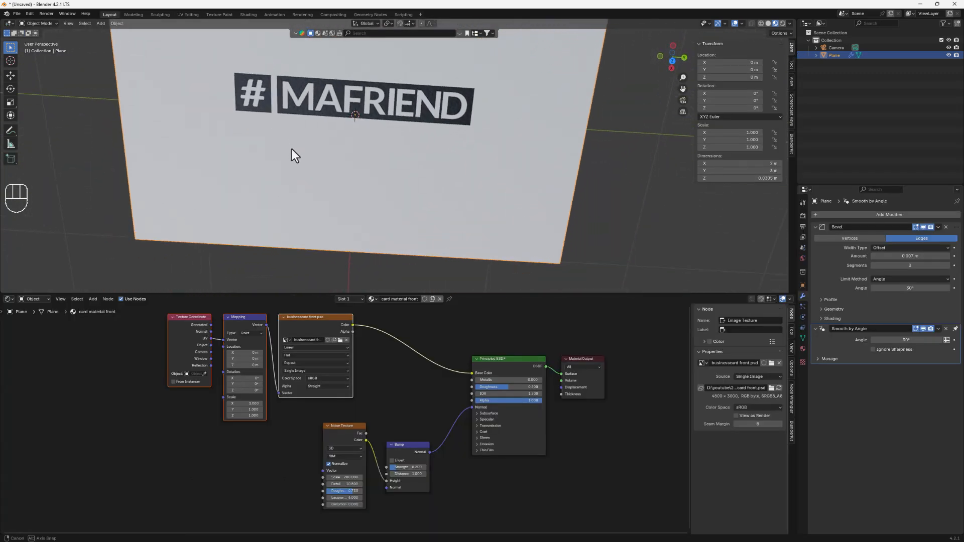
middle_click_drag(406, 180, 57, 124)
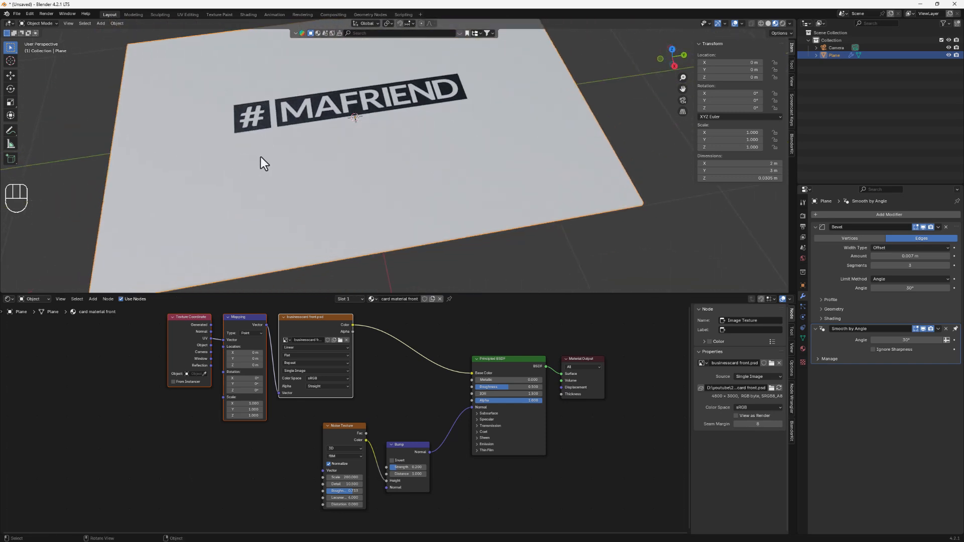
middle_click_drag(327, 168, 376, 197)
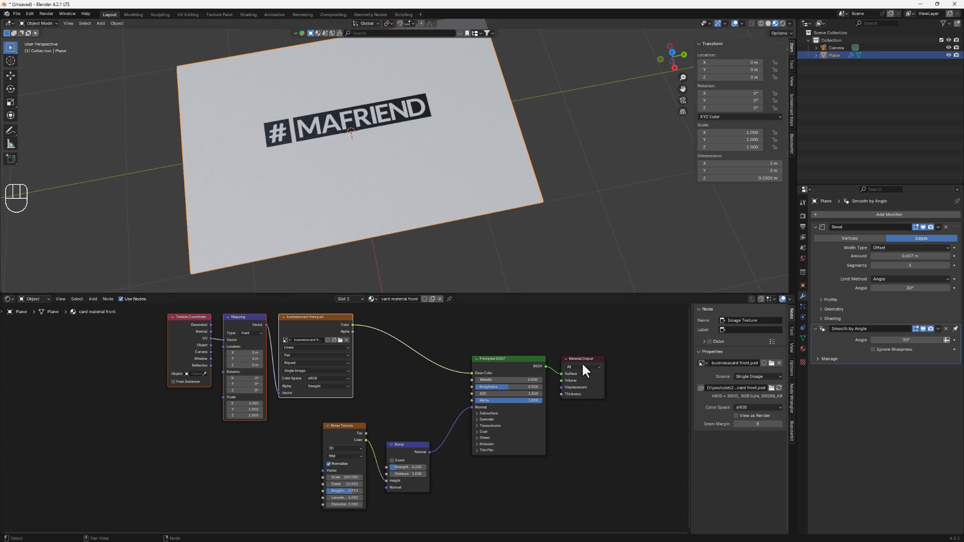
- Disconnect the logo image from the Principled BSDF's Base Color and move the Material Output away to make room between them
left_click_drag(582, 365, 642, 352)
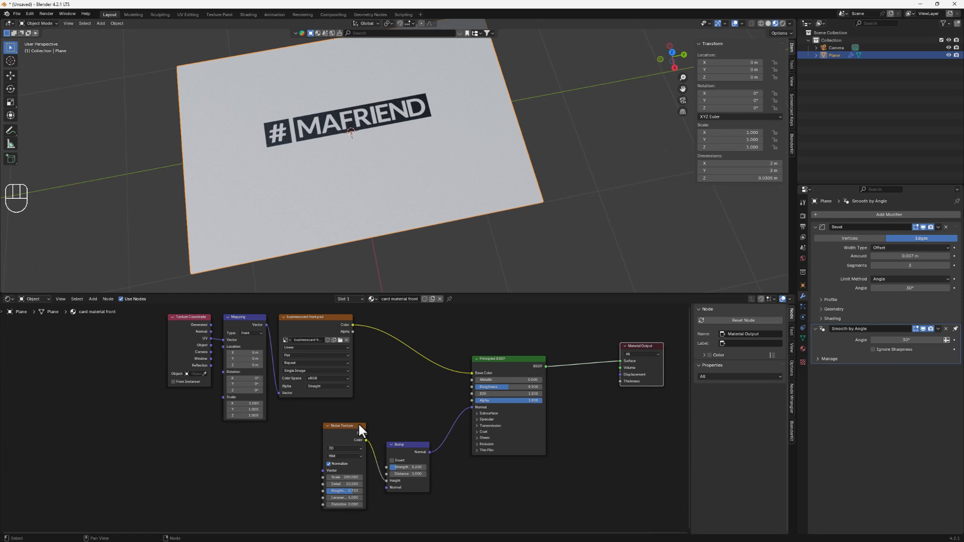
scroll(306, 321, "up", 2)
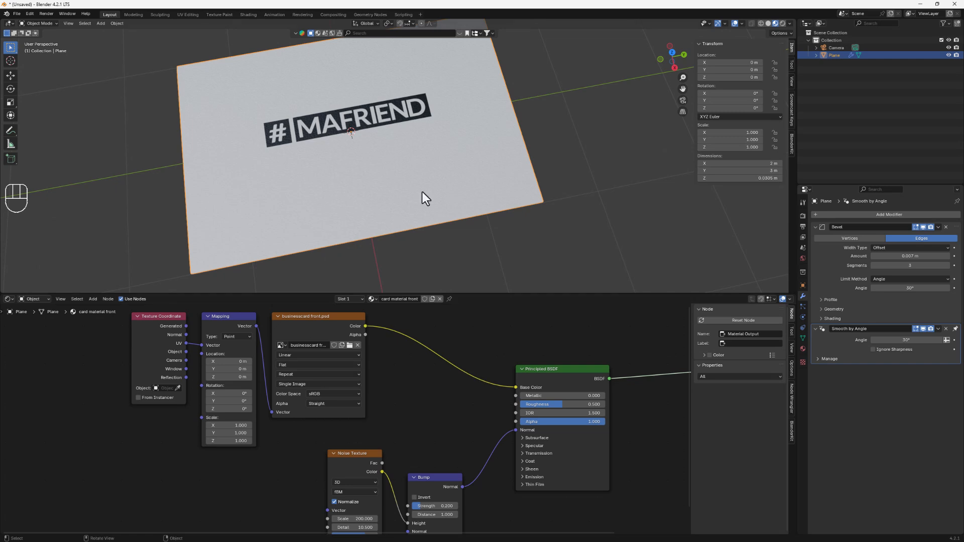
middle_click_drag(422, 192, 402, 194)
scroll(447, 413, "down", 2)
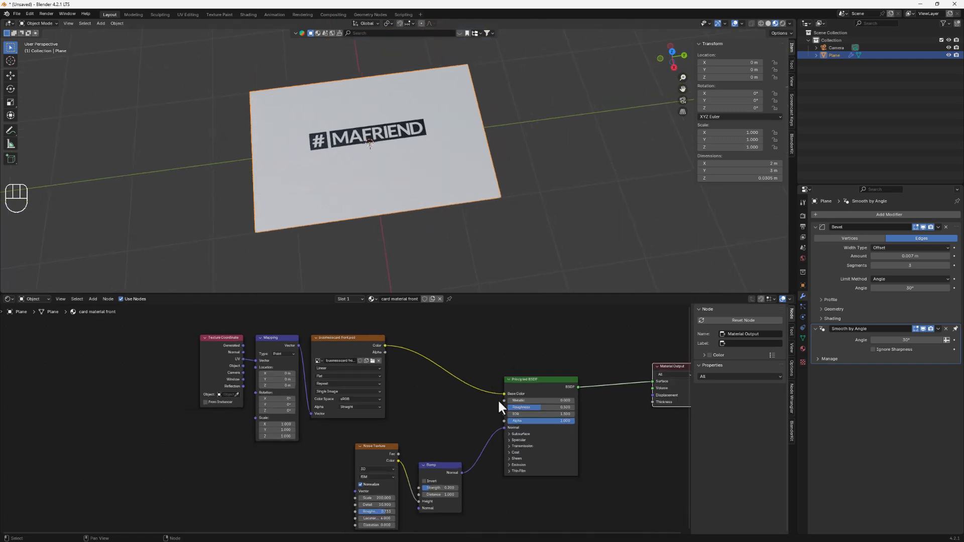
left_click_drag(504, 393, 474, 413)
middle_click_drag(474, 413, 370, 387)
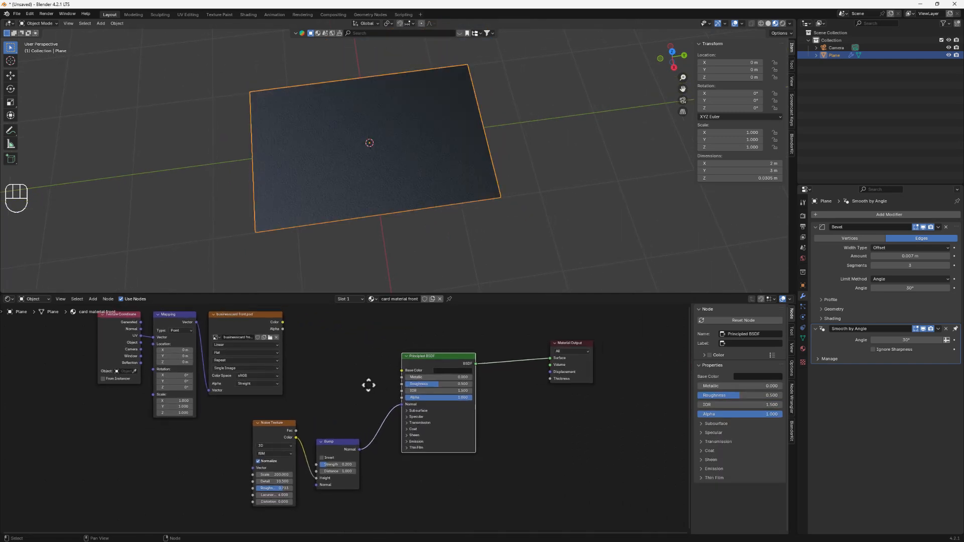
left_click_drag(559, 351, 617, 344)
- Duplicate the Principled BSDF node and place the copy between the original and the Material Output
left_click(416, 358)
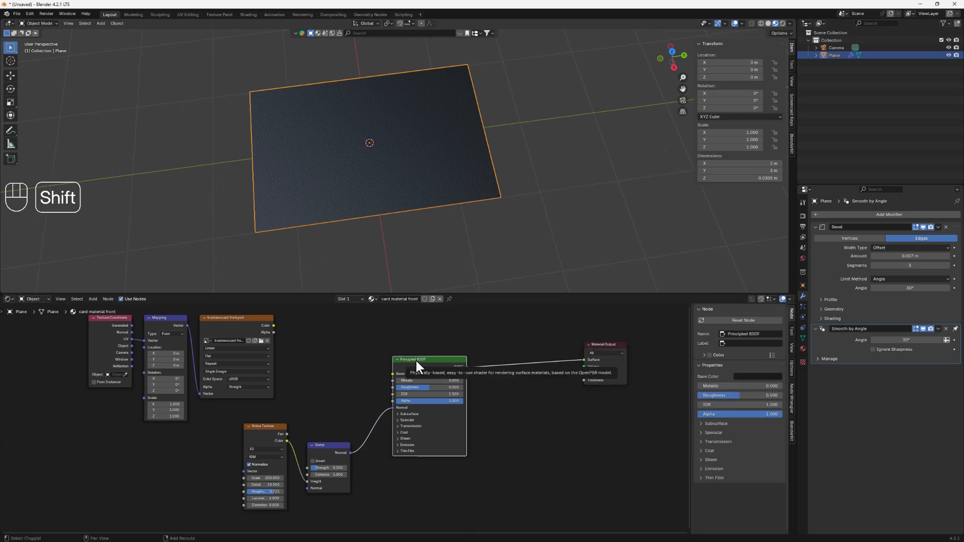
key("shift+d")
left_click(511, 393)
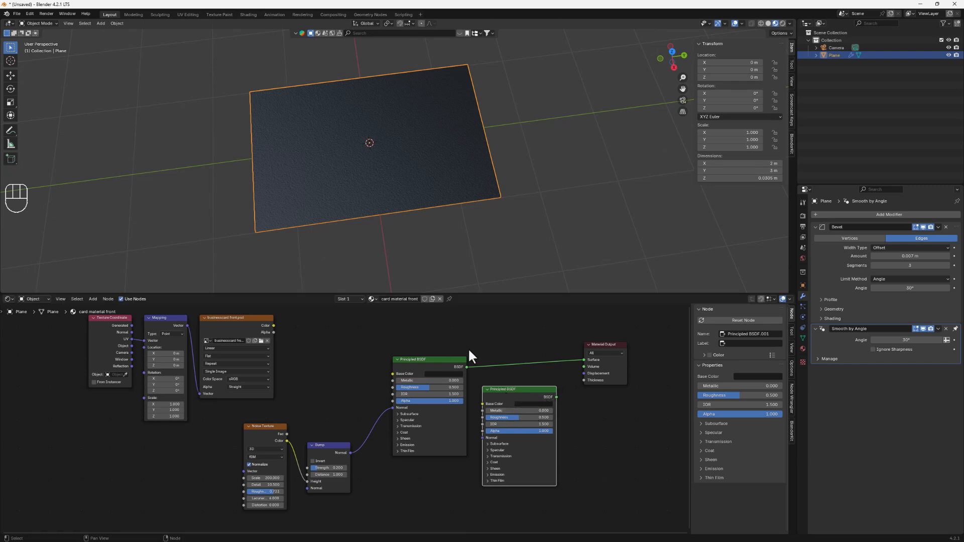
- Add a Mix Shader node and insert it on the link between the original Principled BSDF and the Material Output
key("shift+a")
type("mi")
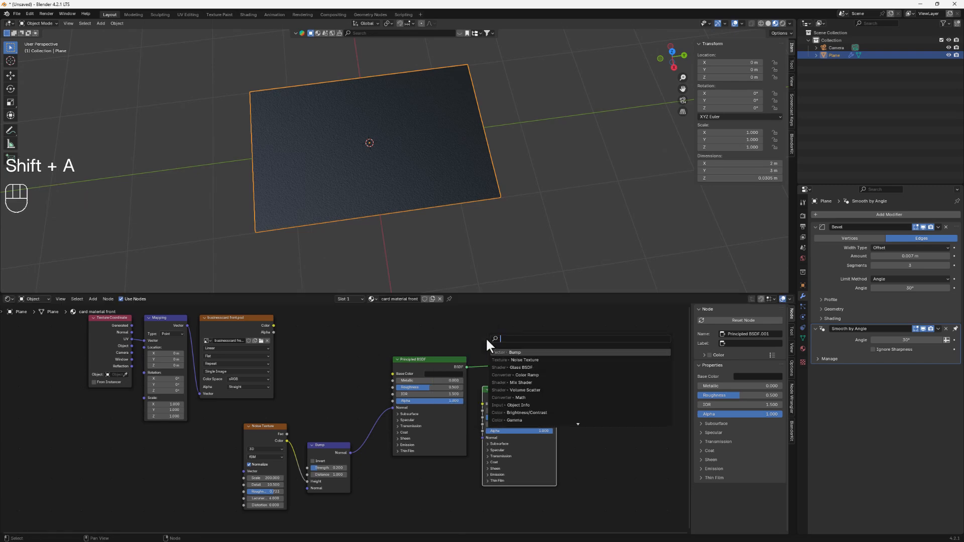
type("x")
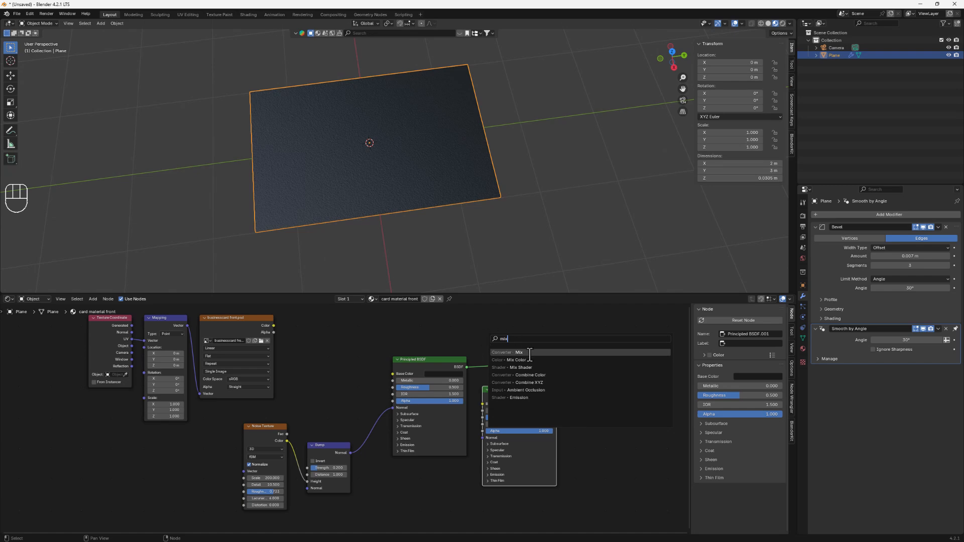
left_click(520, 368)
left_click(512, 361)
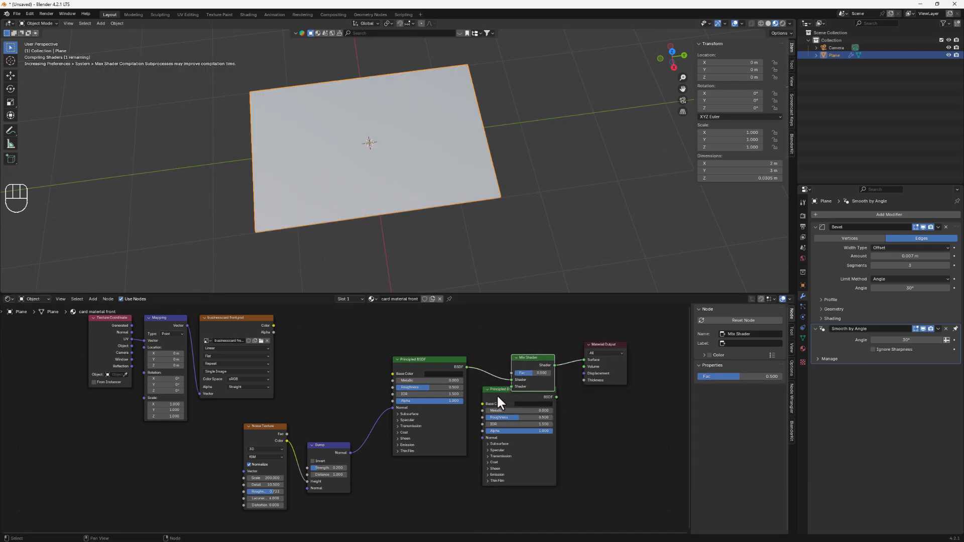
- Connect the duplicated Principled BSDF to the Mix Shader's second shader input and give it a yellow-orange base color
mouse_move(496, 393)
left_mouse_down()
mouse_move(488, 502)
mouse_move(480, 483)
mouse_move(493, 433)
mouse_move(522, 388)
mouse_move(510, 430)
mouse_move(459, 436)
mouse_move(501, 395)
left_mouse_up()
left_click(451, 490)
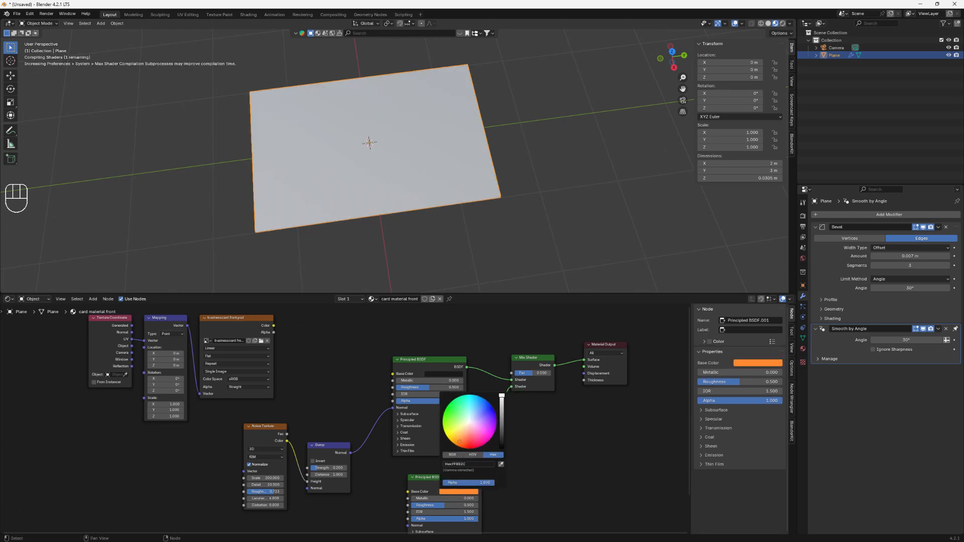
left_click_drag(459, 438, 453, 443)
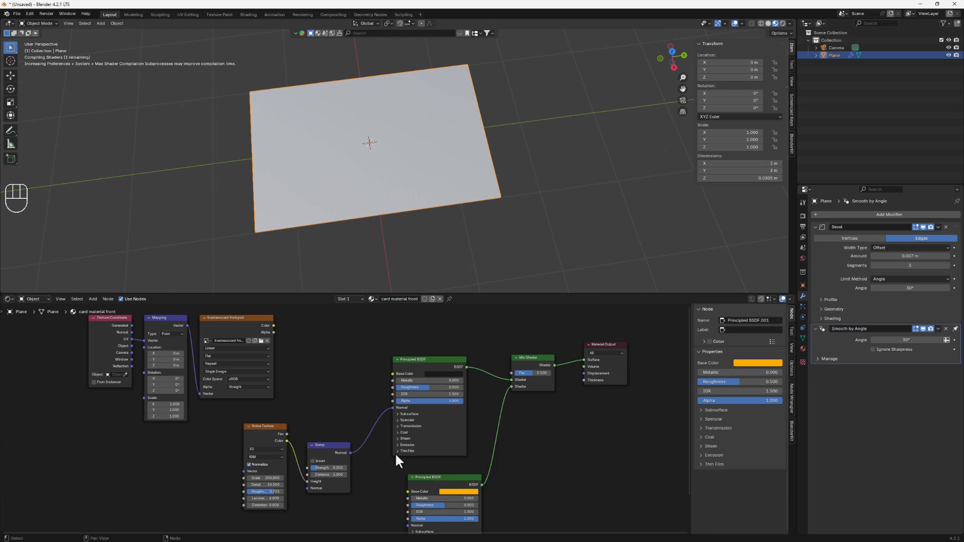
- Move the logo image node closer, connect its Color output to the Mix Shader's Fac input, and check the card
left_click_drag(256, 316, 321, 316)
middle_click_drag(163, 324, 191, 365)
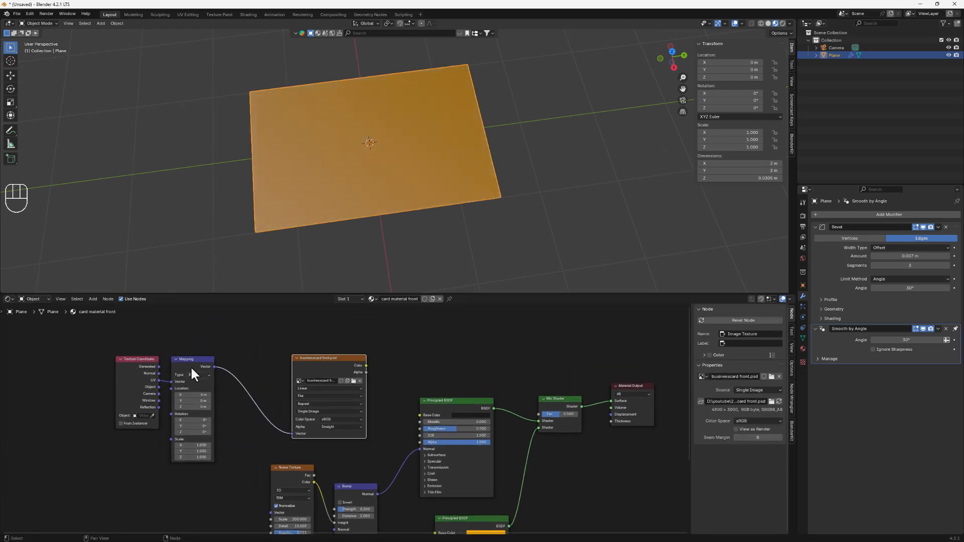
left_click_drag(366, 366, 539, 414)
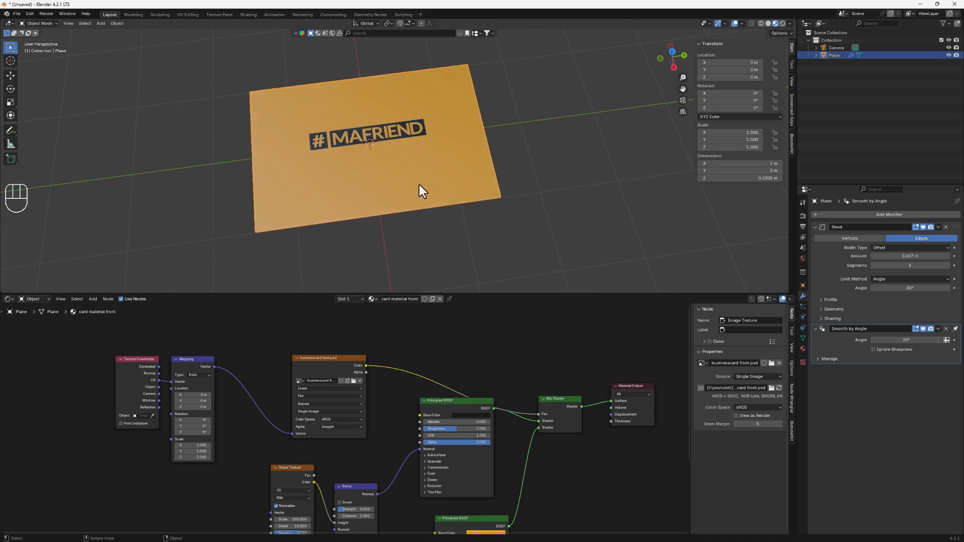
middle_click_drag(381, 147, 432, 163)
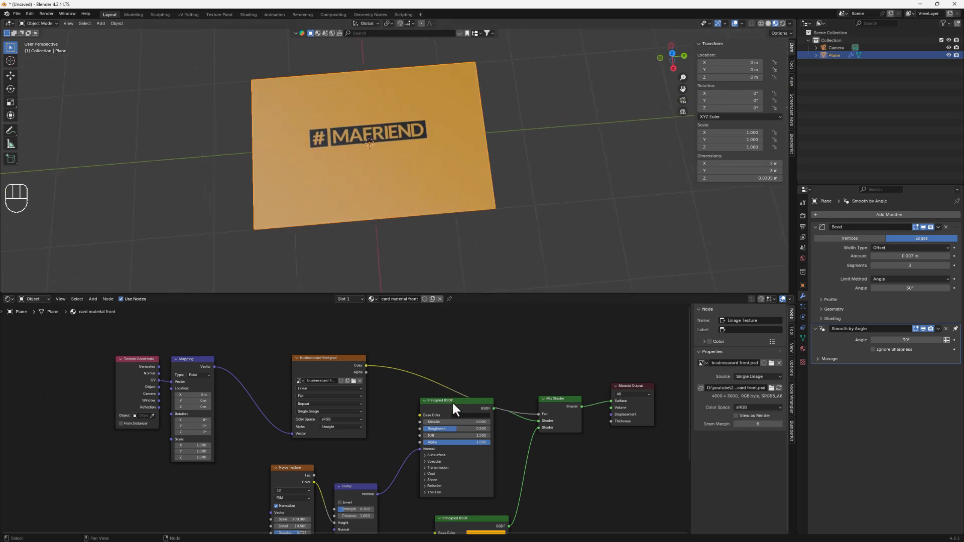
- Rearrange the logo image node and both Principled BSDF nodes so the links into the Mix Shader are clearly laid out
left_click_drag(452, 404, 439, 415)
left_click(439, 416)
left_click_drag(329, 367, 344, 351)
middle_click_drag(531, 424, 515, 359)
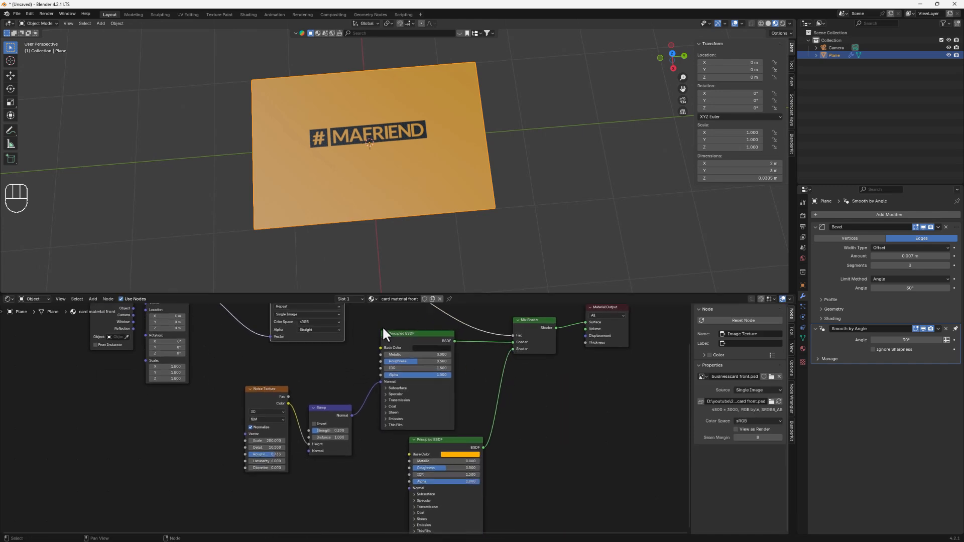
left_click(394, 333)
left_click(431, 440)
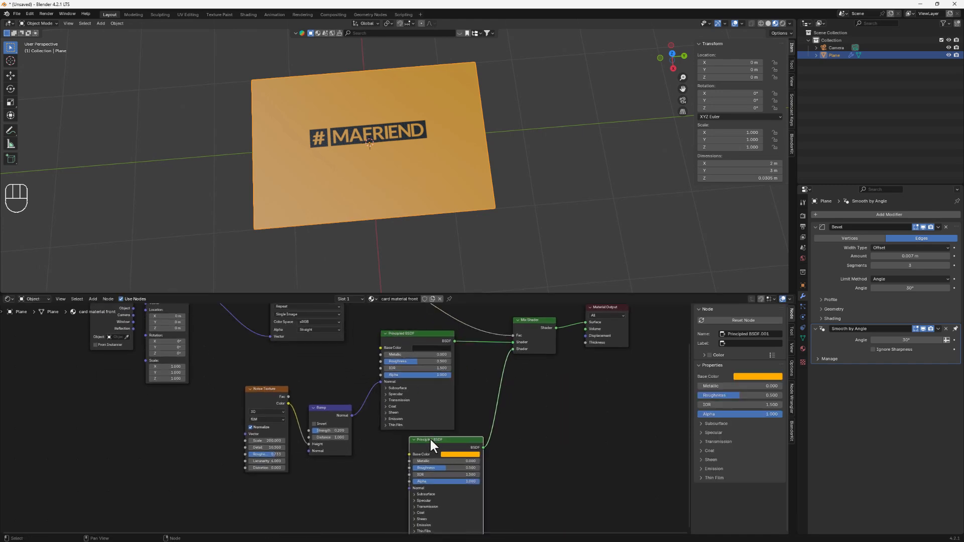
middle_click_drag(469, 410, 461, 439)
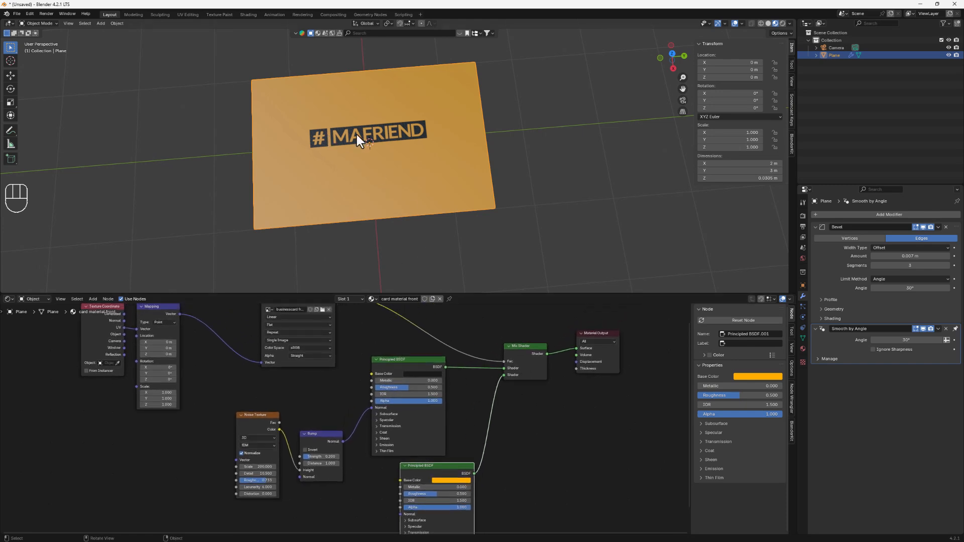
left_click_drag(402, 361, 393, 354)
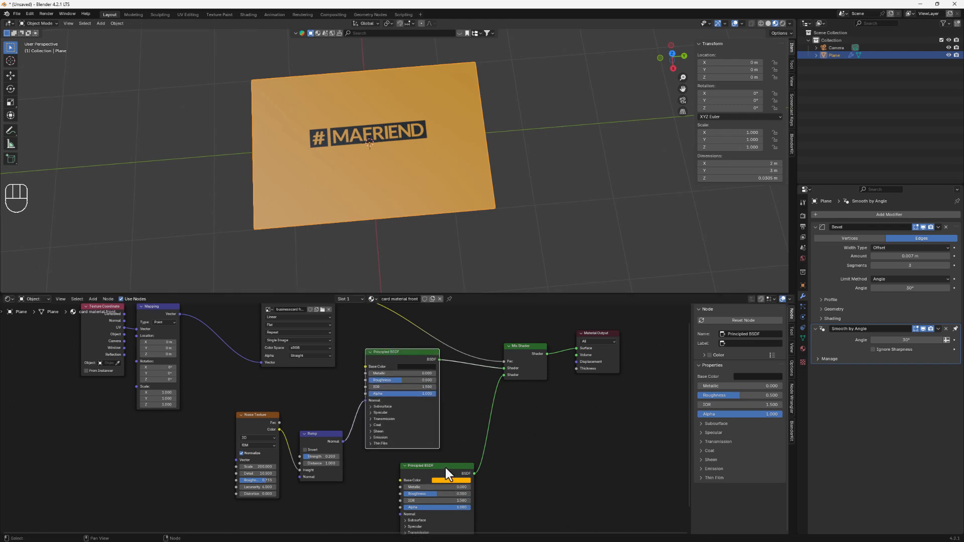
left_click_drag(445, 468, 423, 464)
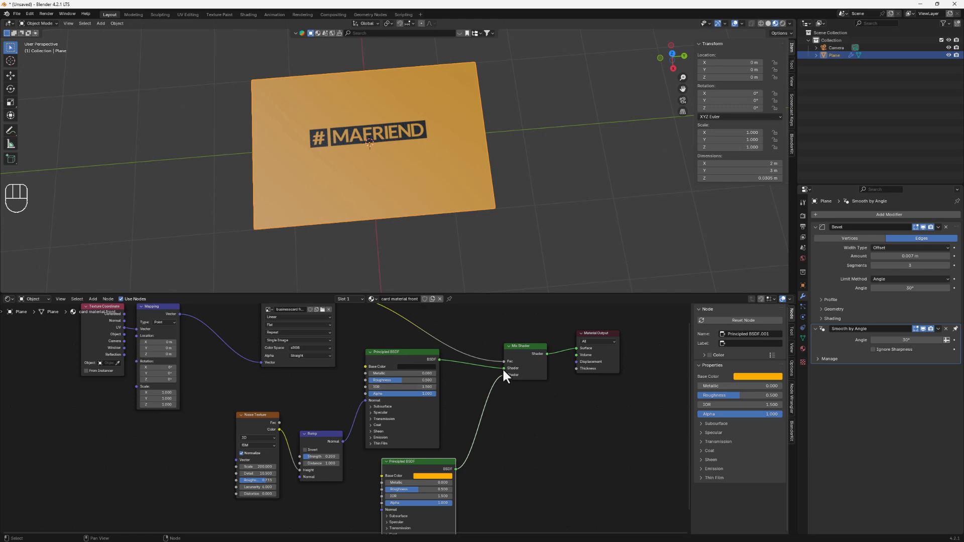
- Swap the two Principled BSDF links on the Mix Shader so the orange shader feeds the first input, and check the card
left_click_drag(503, 368, 504, 375)
left_click_drag(455, 468, 503, 368)
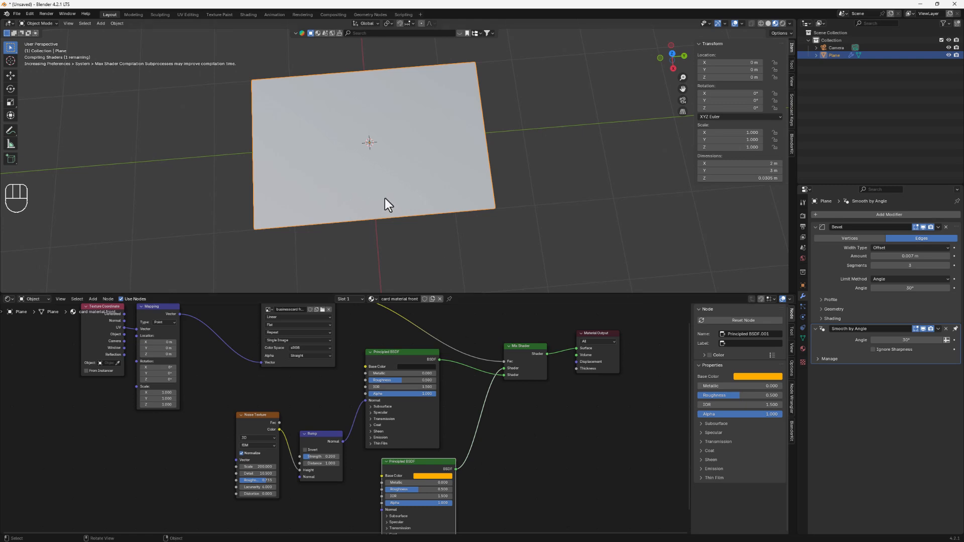
middle_click_drag(381, 194, 377, 196)
middle_click_drag(405, 467, 394, 400)
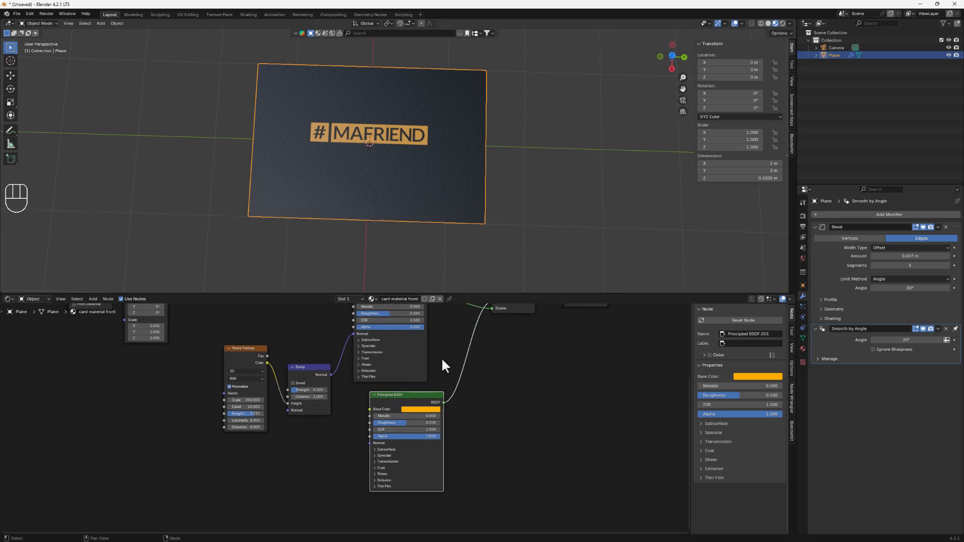
middle_click_drag(441, 357, 454, 430)
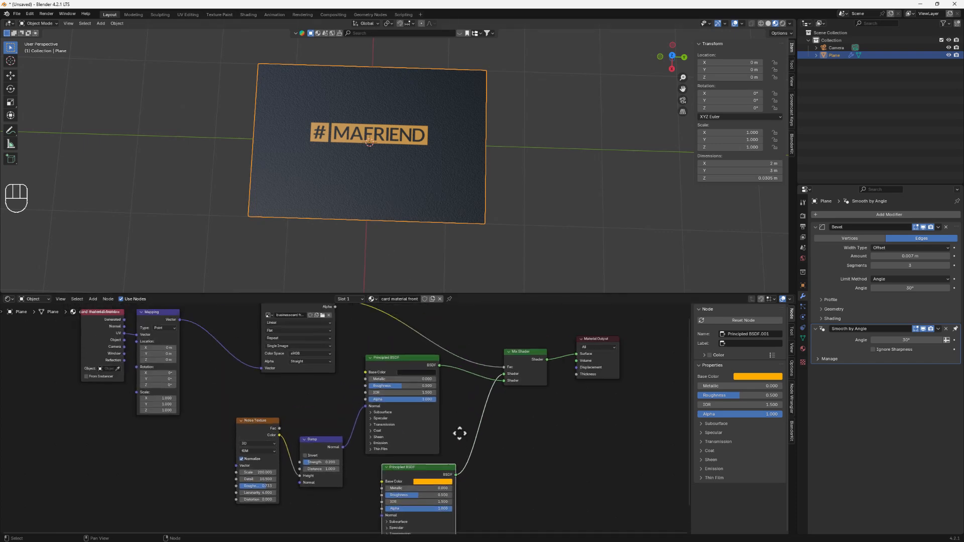
- Try a blue and then a dark navy base color on the Principled BSDF that shades the card body
left_click(417, 373)
left_click_drag(458, 323, 452, 291)
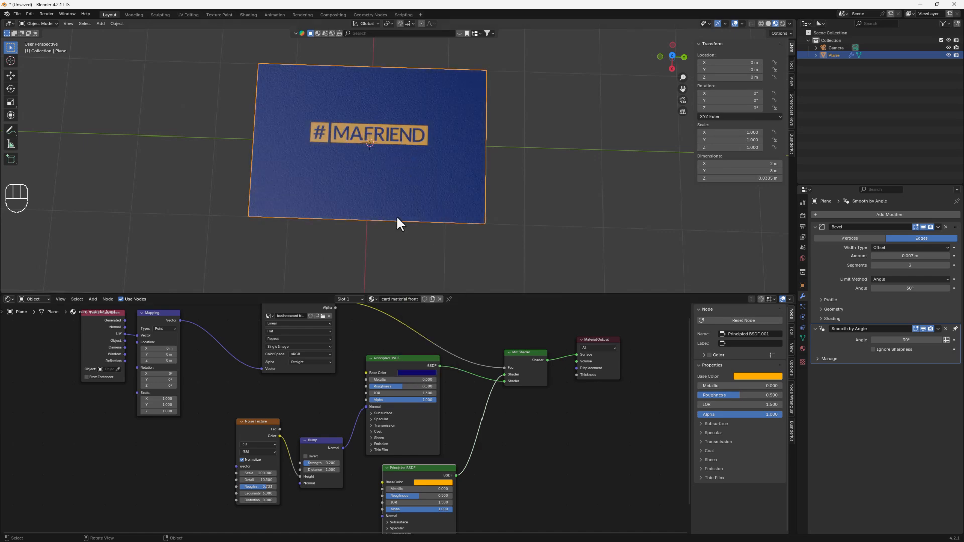
left_click(417, 373)
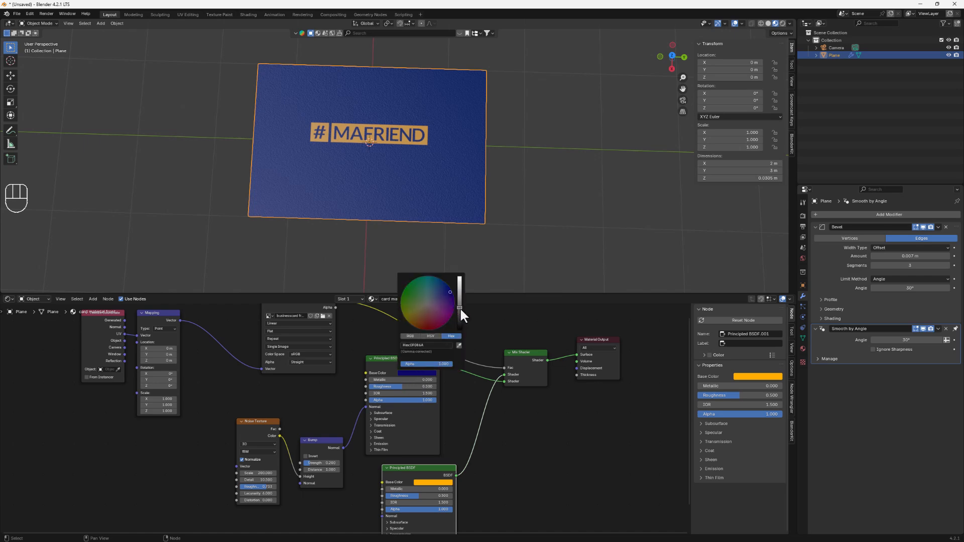
left_click_drag(460, 307, 459, 322)
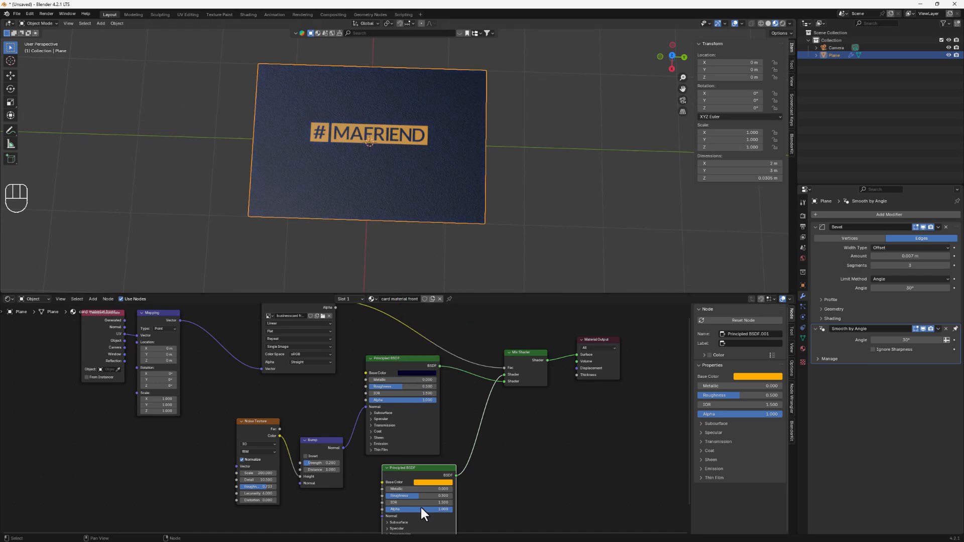
- Try a pale cream base color on the logo's Principled BSDF and a bright blue one on the card body's
left_click(438, 483)
left_click(441, 482)
left_click_drag(444, 407, 440, 415)
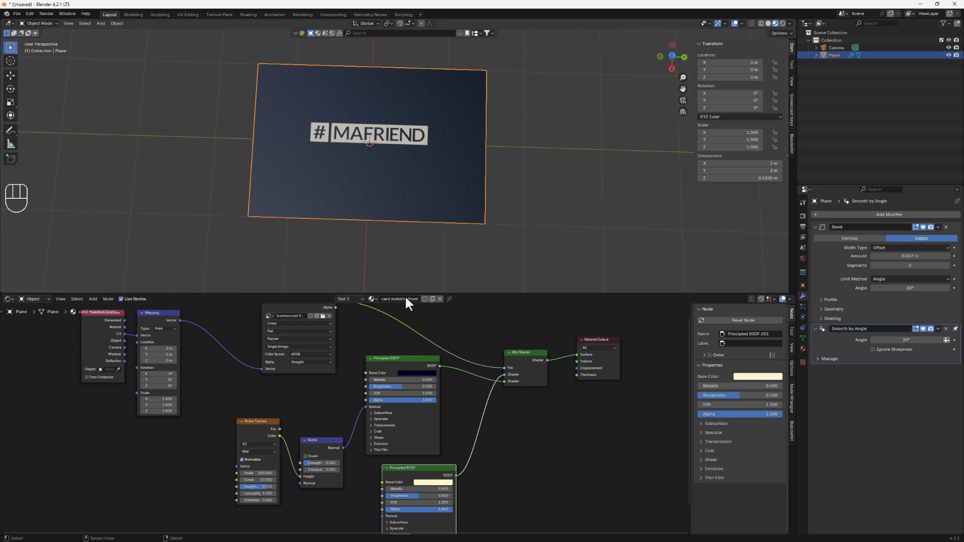
left_click(416, 374)
left_click_drag(460, 296, 462, 281)
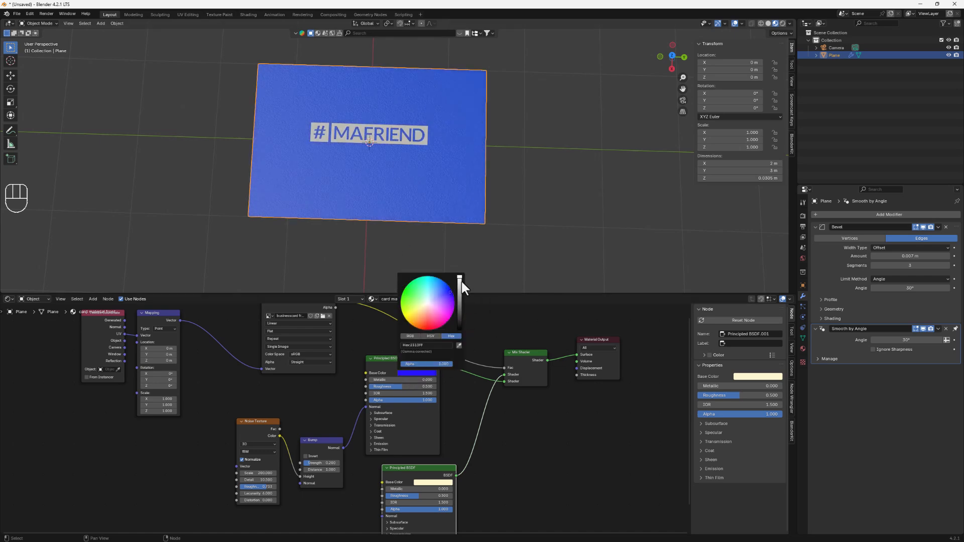
- Set the logo's Principled BSDF base color to dark navy and the card body's base color to white
left_click(441, 481)
left_click_drag(477, 388, 476, 432)
left_click(452, 396)
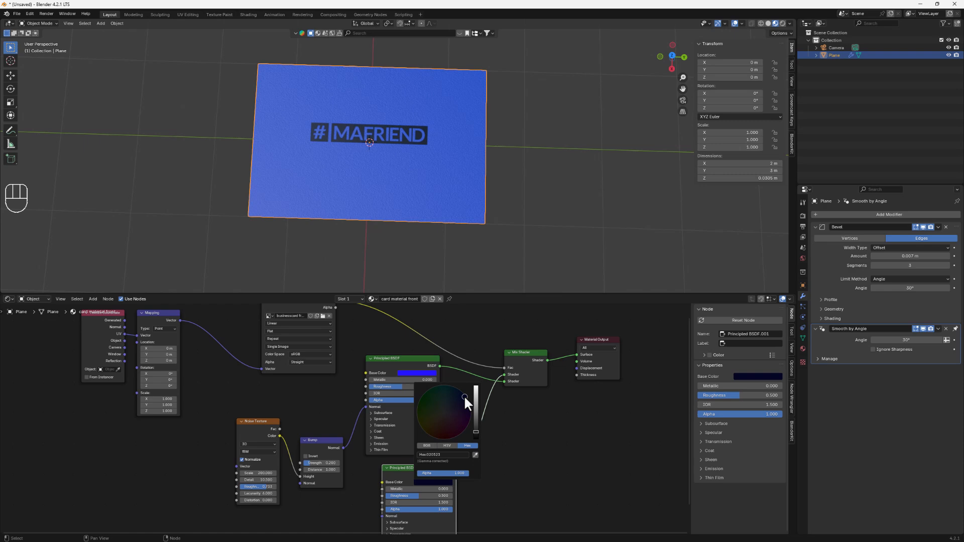
left_click(413, 372)
left_click(427, 301)
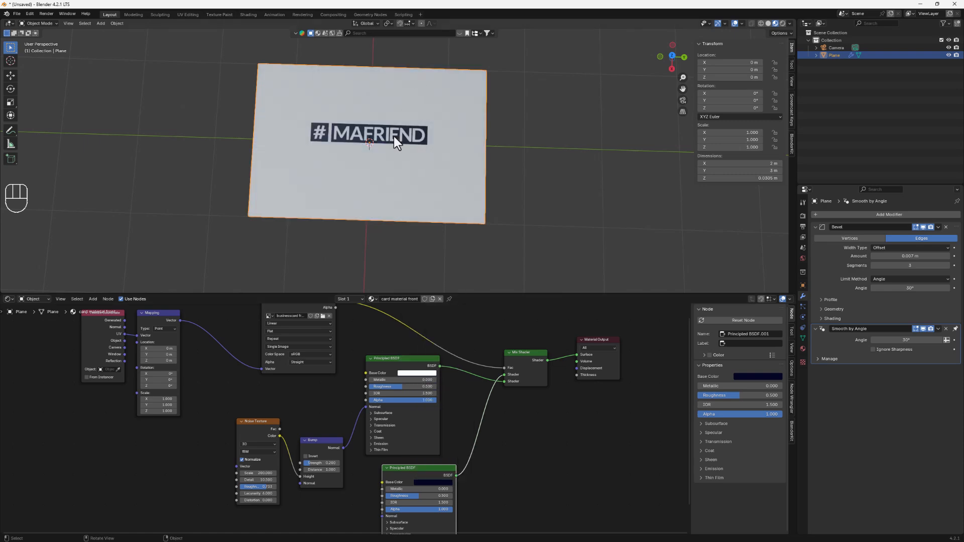
- Add a second material slot to the card and create a new material in it
mouse_move(394, 137)
middle_mouse_down()
mouse_move(397, 179)
mouse_move(393, 135)
middle_mouse_up()
middle_click_drag(428, 462, 415, 441)
scroll(415, 453, "up", 5)
middle_click_drag(451, 348, 429, 435)
middle_click_drag(460, 202, 411, 204)
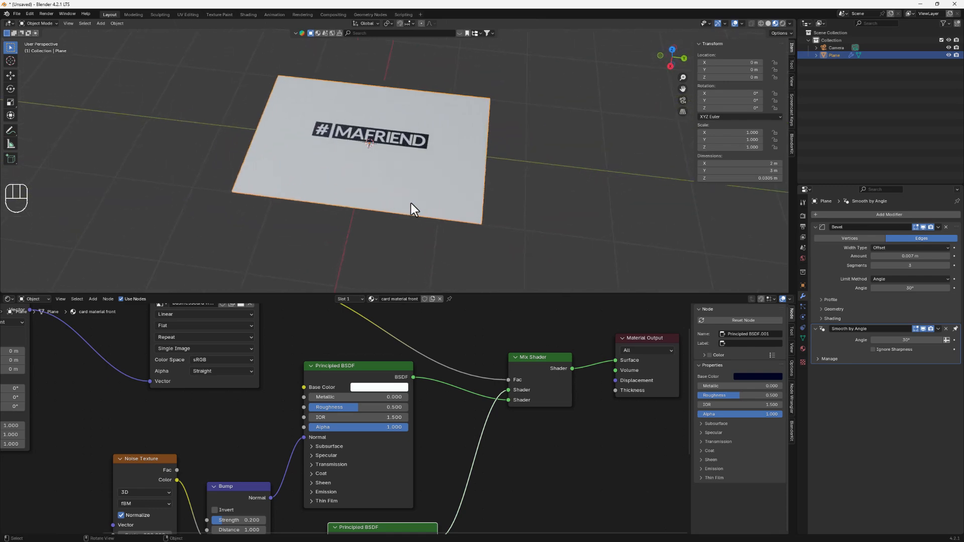
scroll(424, 220, "down", 2)
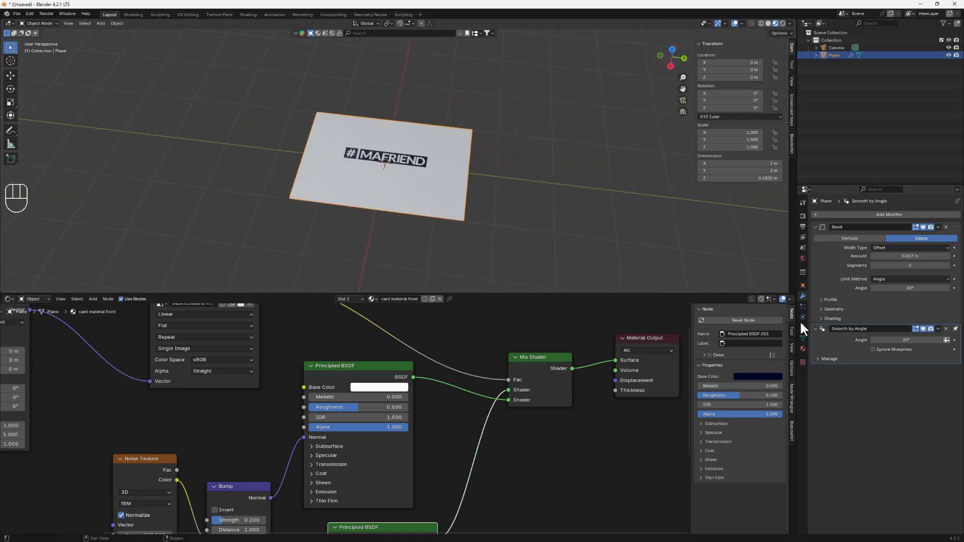
left_click(803, 348)
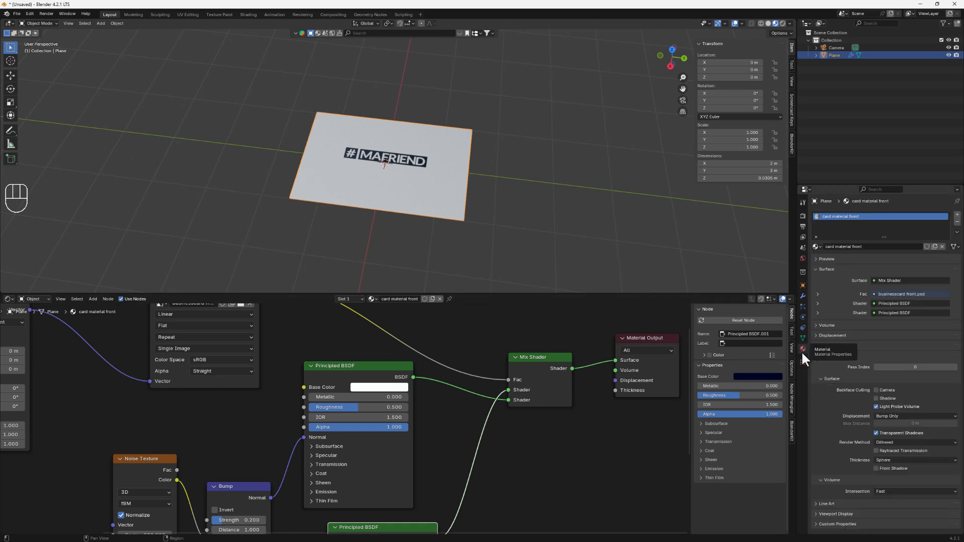
left_click(957, 215)
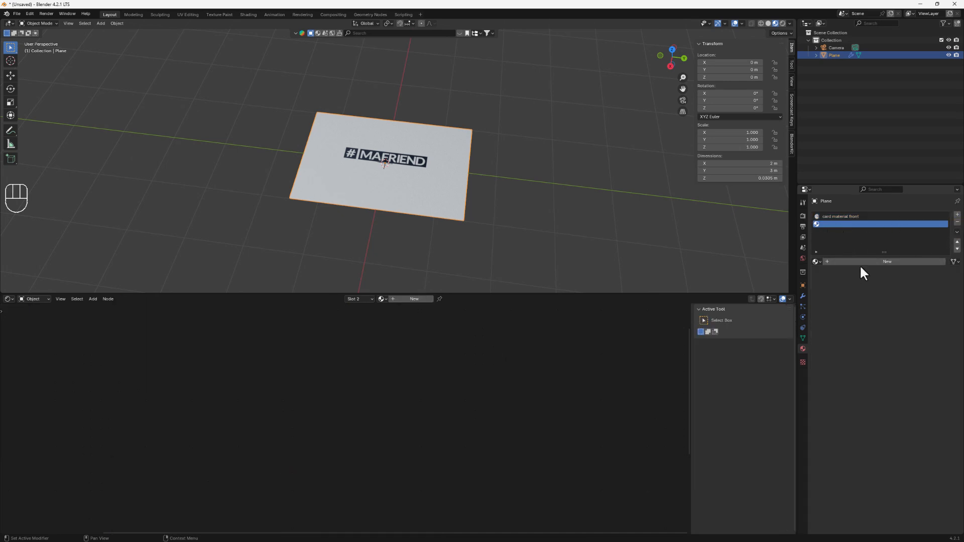
left_click(817, 261)
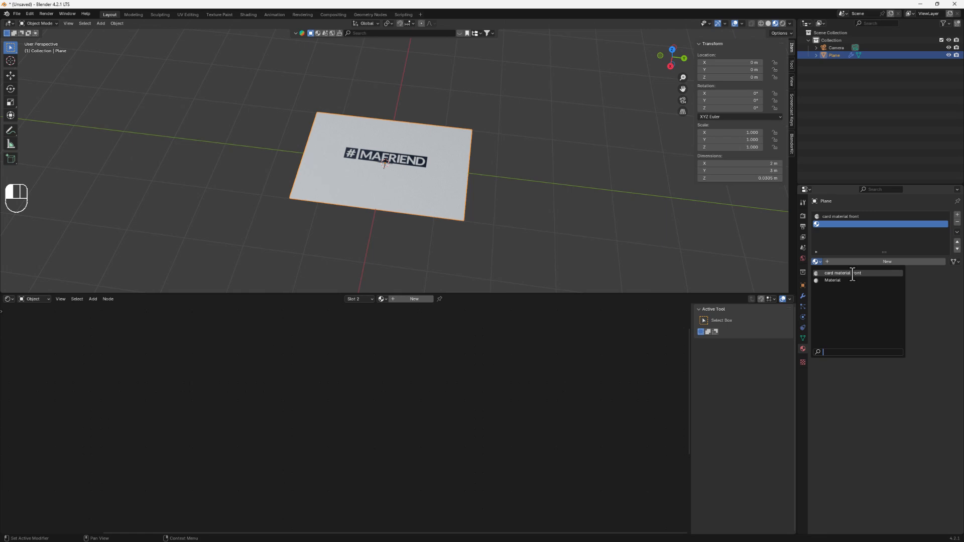
left_click(881, 265)
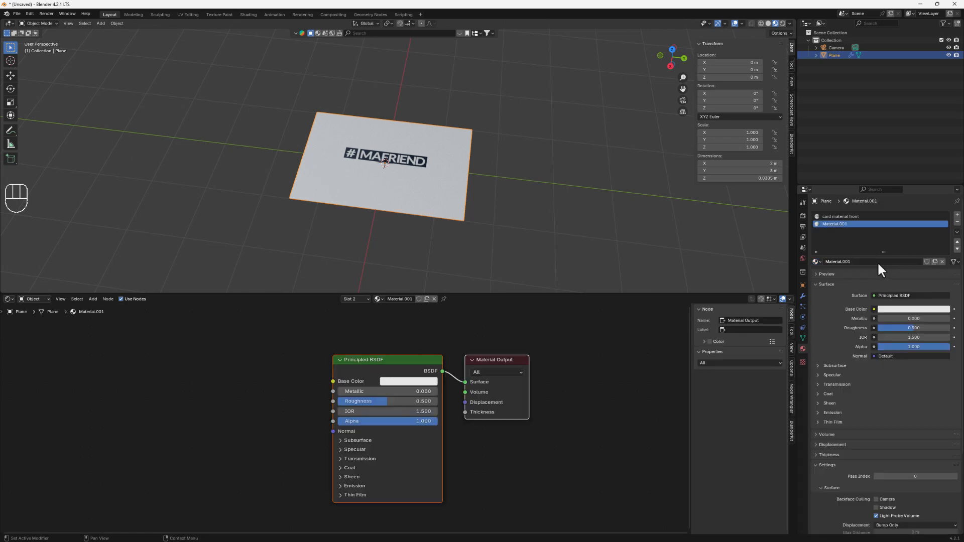
- Give the new material a red base color and check the card from above and below
left_click(897, 309)
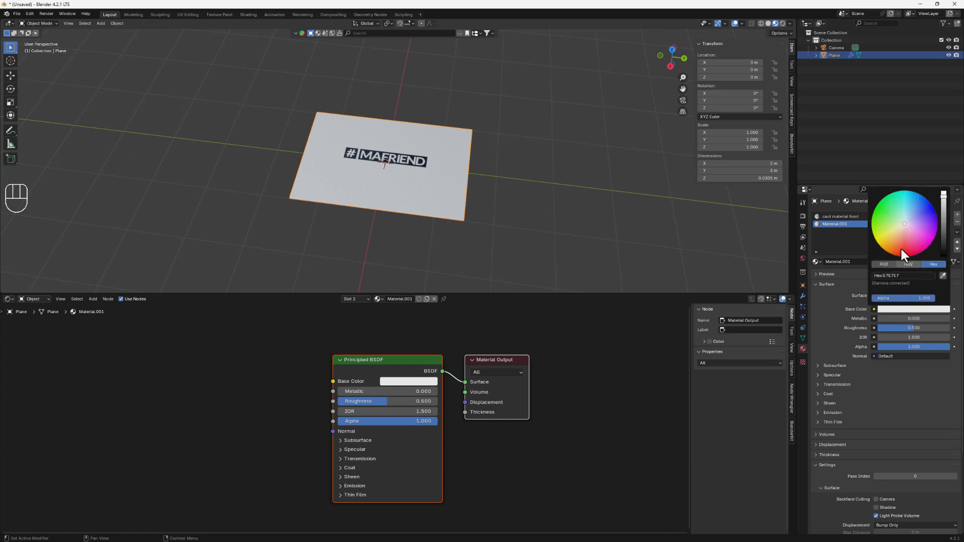
left_click(899, 247)
middle_click_drag(380, 177, 387, 103)
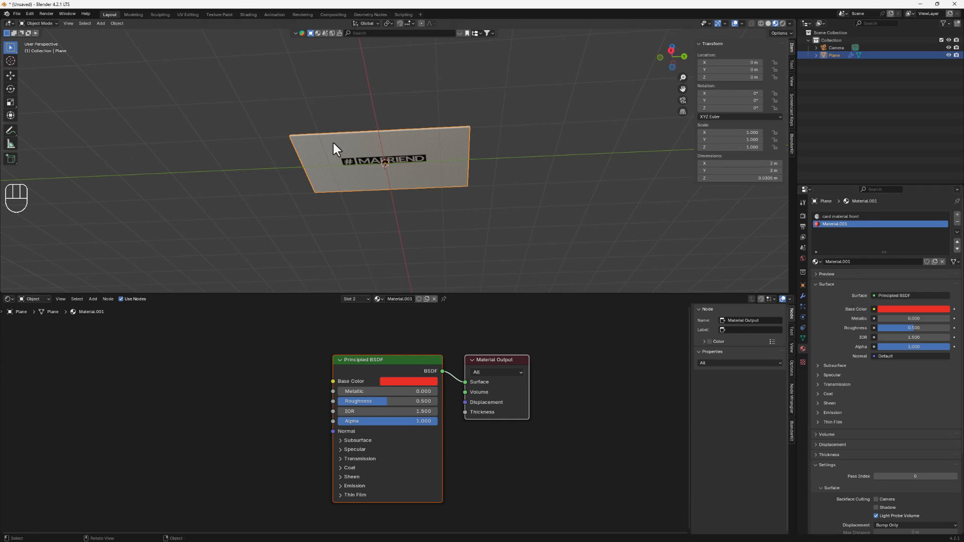
middle_click_drag(289, 117, 322, 212)
scroll(356, 186, "up", 1)
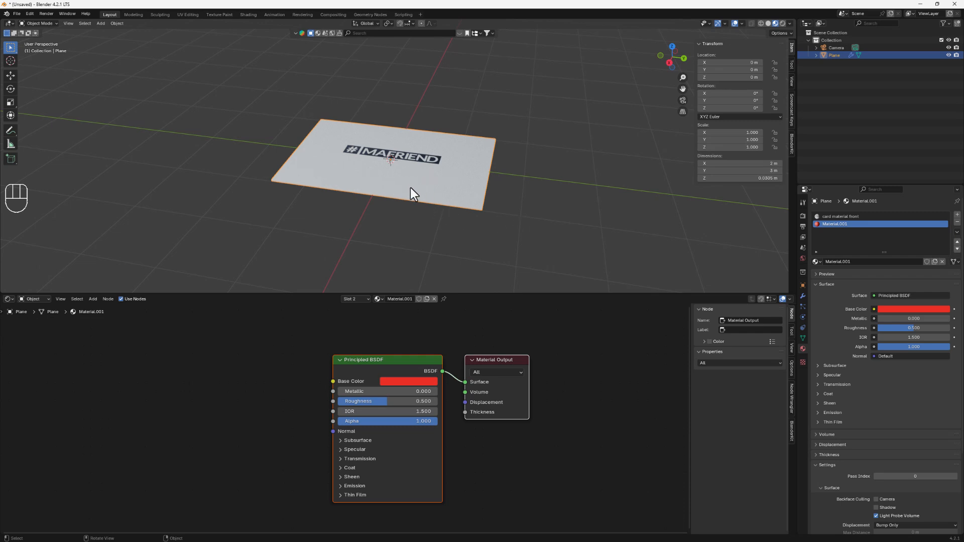
- In Edit Mode, assign the second slot's material to the card's bottom face and check both sides
key("Tab")
middle_click_drag(435, 232, 445, 180)
left_click(407, 147)
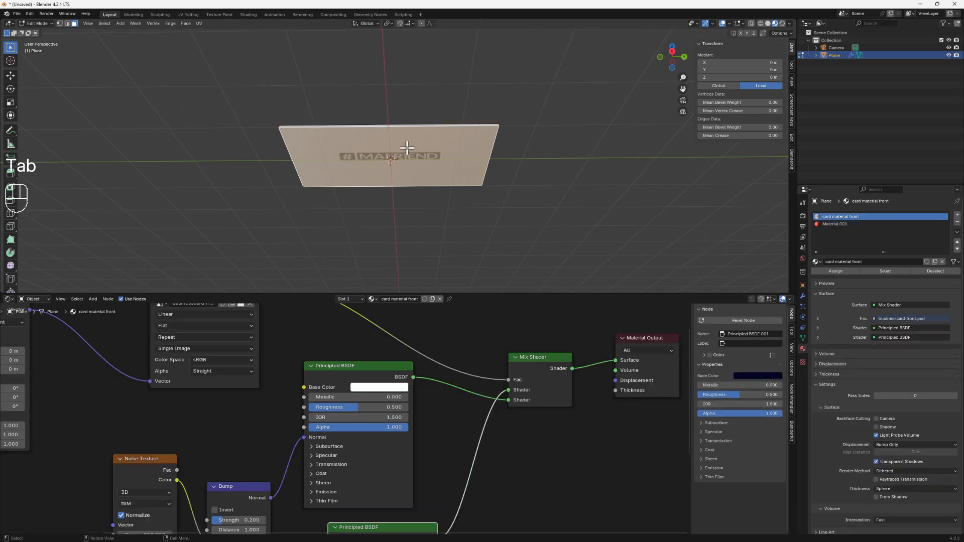
middle_click_drag(403, 154, 408, 158)
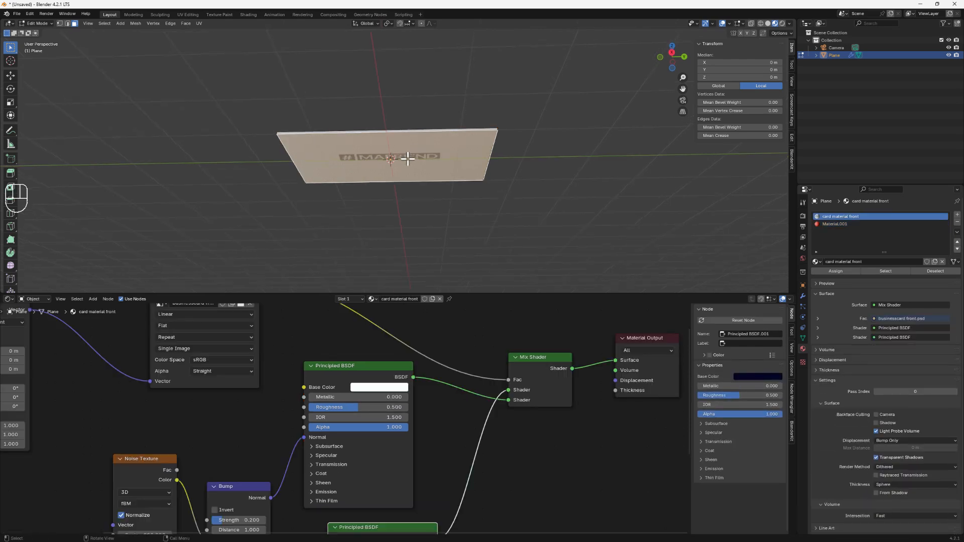
left_click(835, 224)
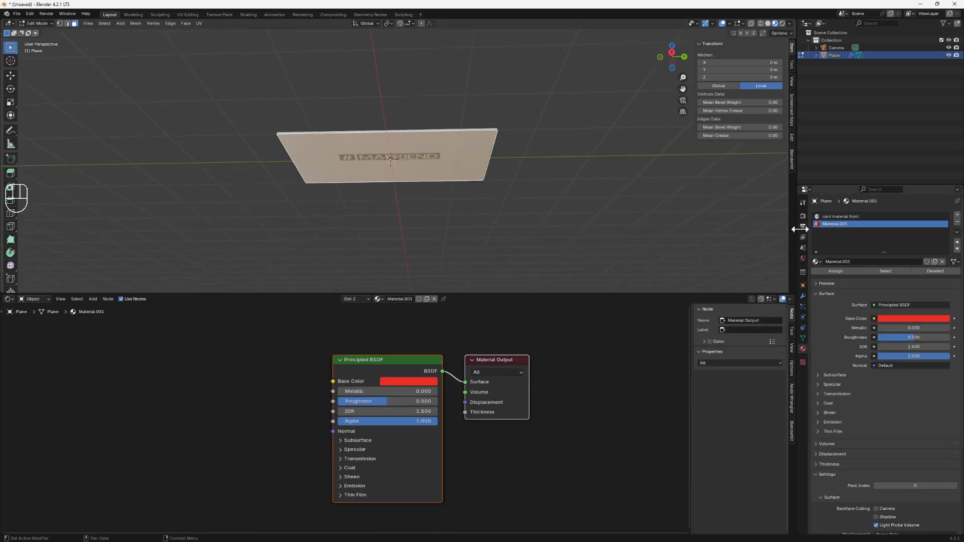
left_click(836, 272)
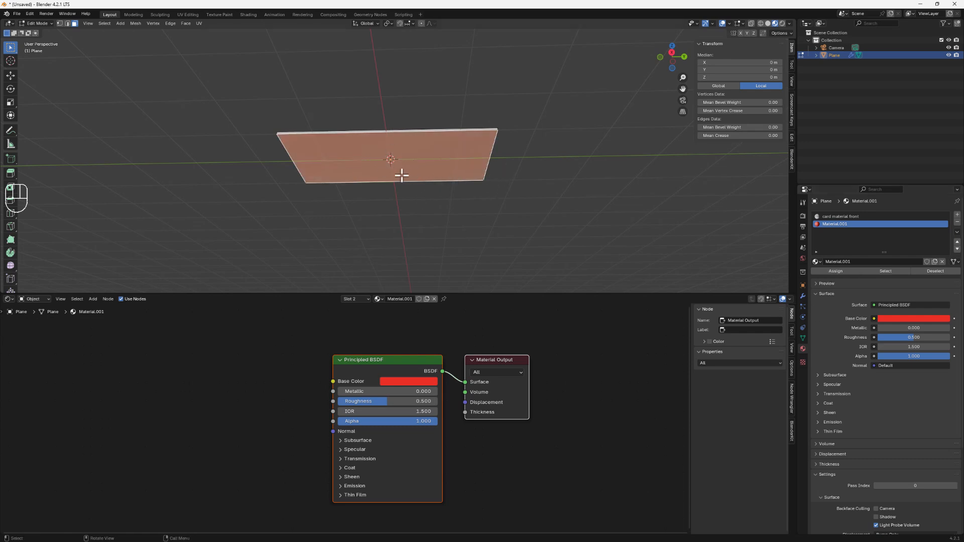
middle_click_drag(402, 172, 411, 136)
left_click(515, 169)
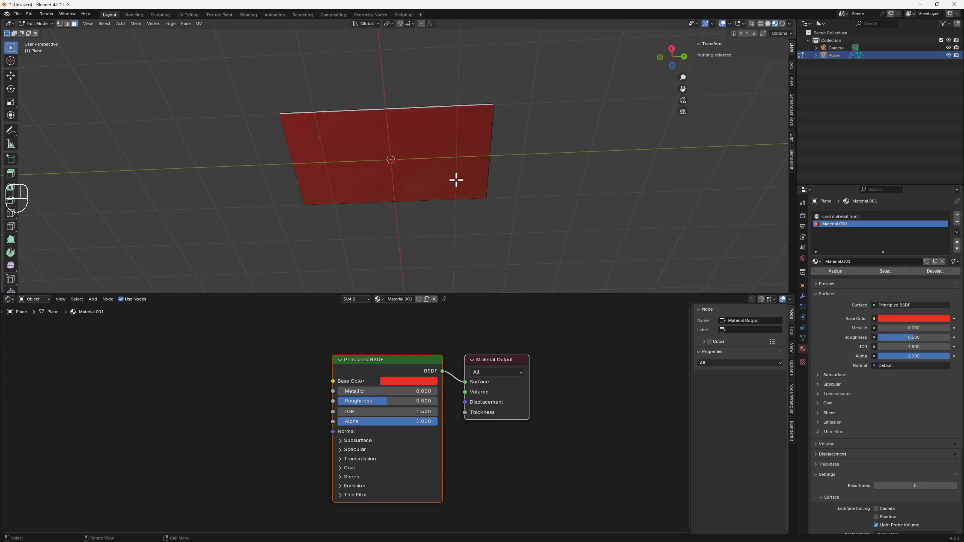
middle_click_drag(406, 148, 414, 169)
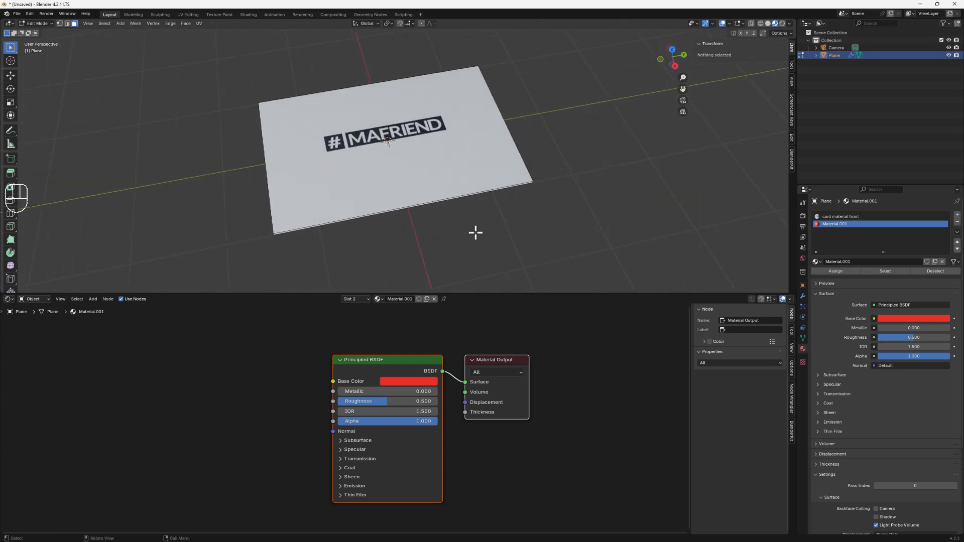
middle_click_drag(475, 230, 456, 125)
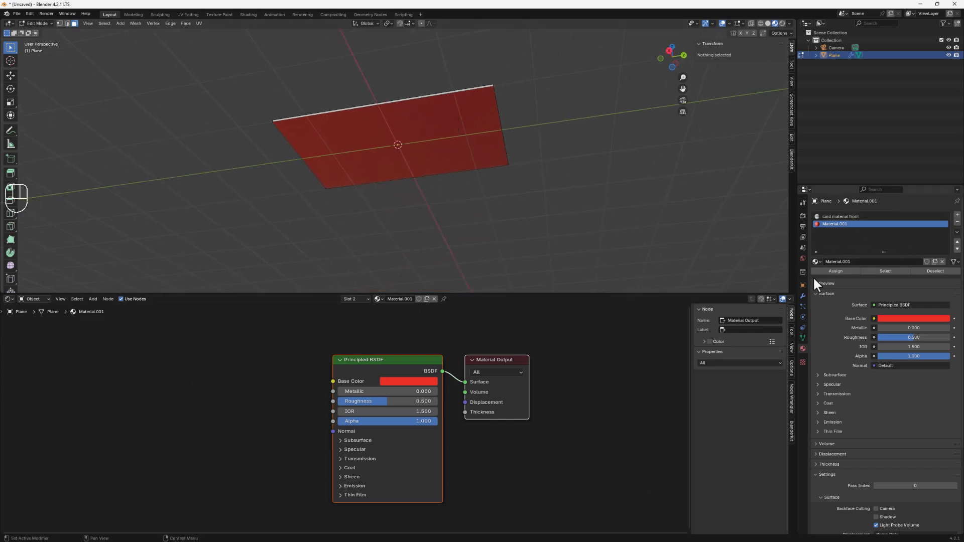
- Replace the second slot's material with card material front and make it an independent copy
left_click(818, 261)
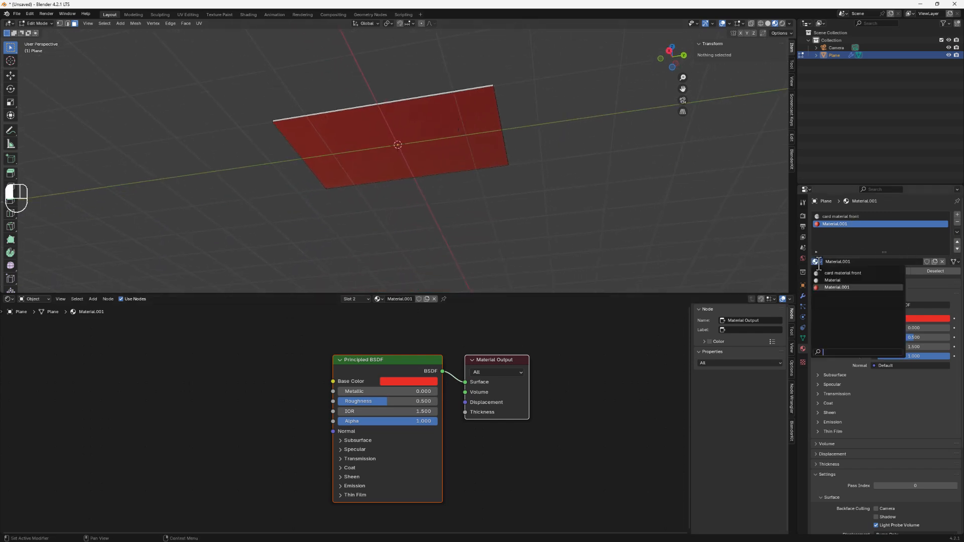
left_click(846, 273)
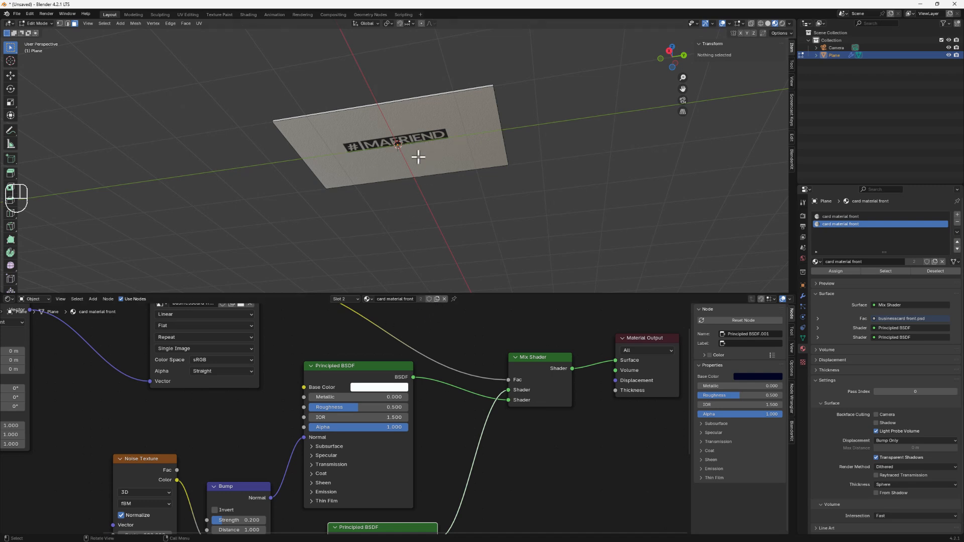
left_click(436, 299)
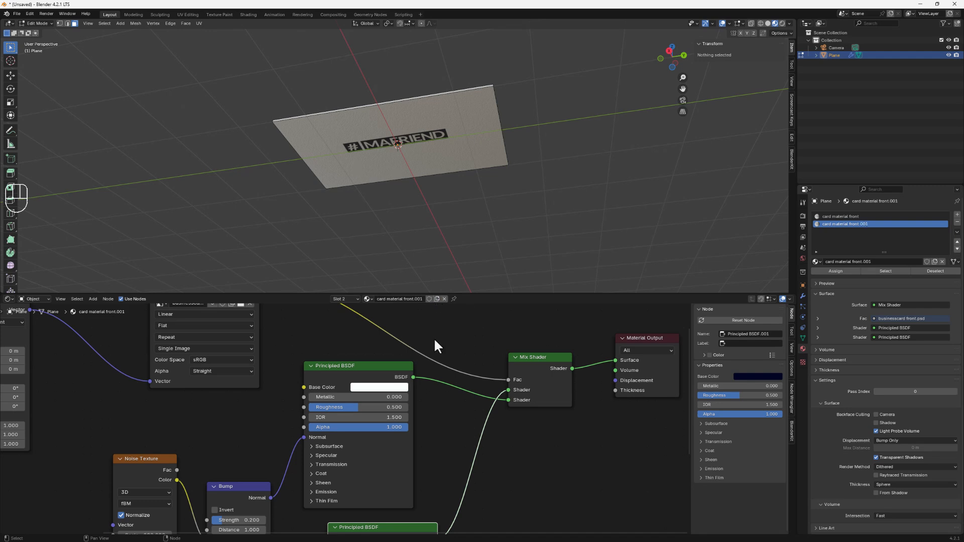
- Load businesscardback.psd into the image texture node of the copied back material
middle_click_drag(432, 204, 414, 185)
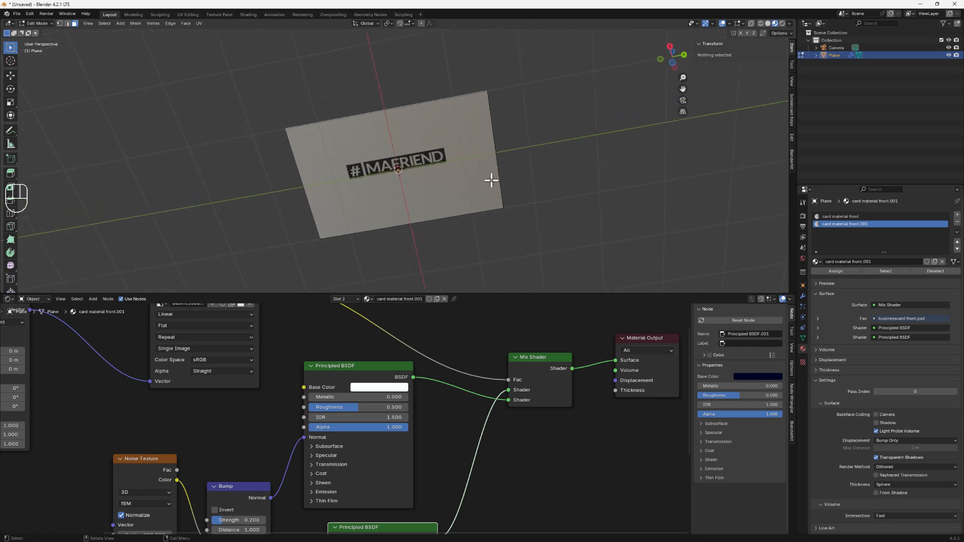
scroll(310, 332, "down", 3)
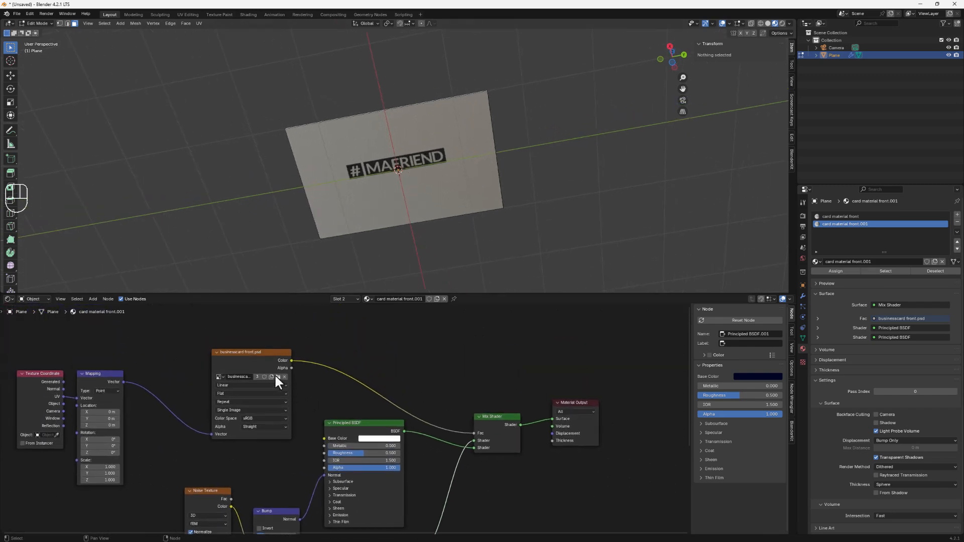
left_click(278, 377)
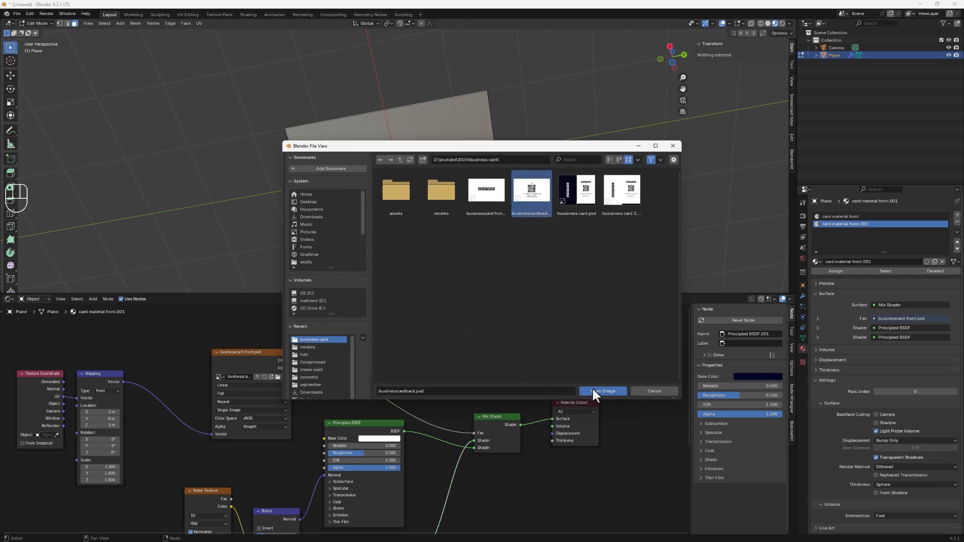
double_click(527, 197)
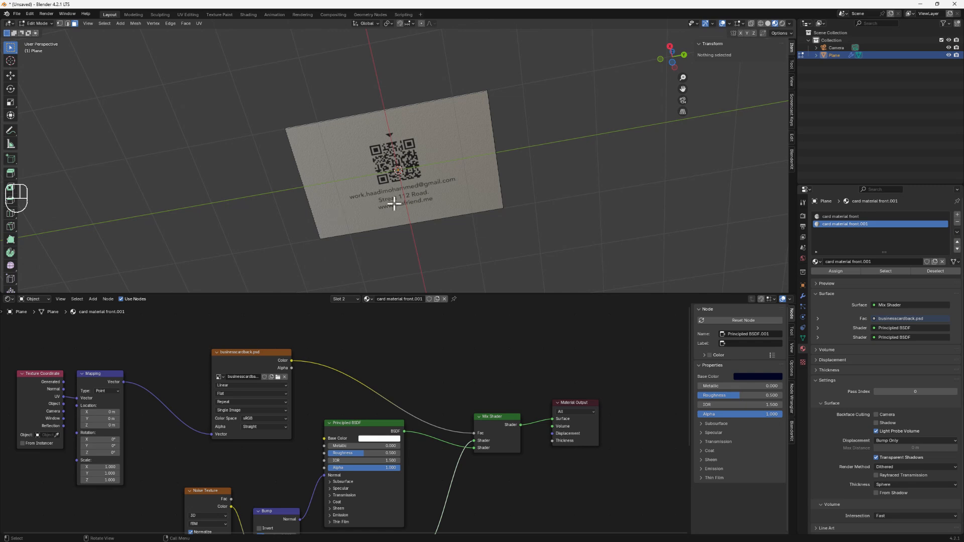
- Set the base color of the back material's bump-mapped Principled BSDF to dark navy
scroll(443, 198, "down", 2)
middle_click_drag(394, 377, 400, 316)
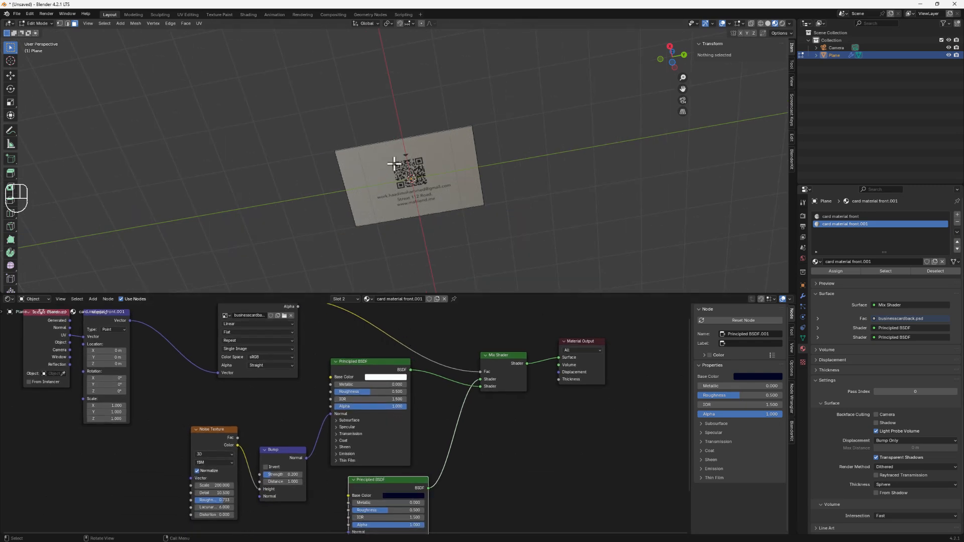
middle_click_drag(399, 475, 398, 413)
left_click(368, 349)
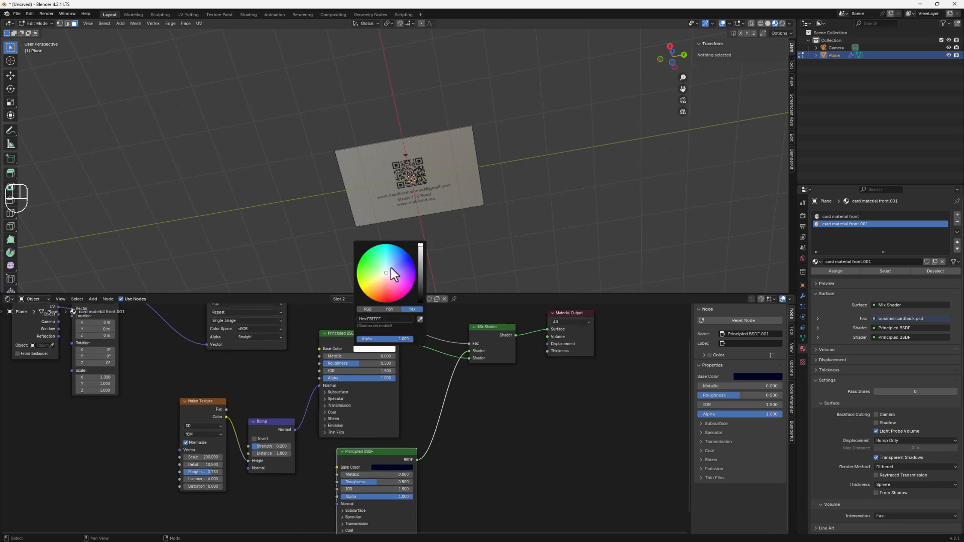
left_click_drag(401, 259, 420, 290)
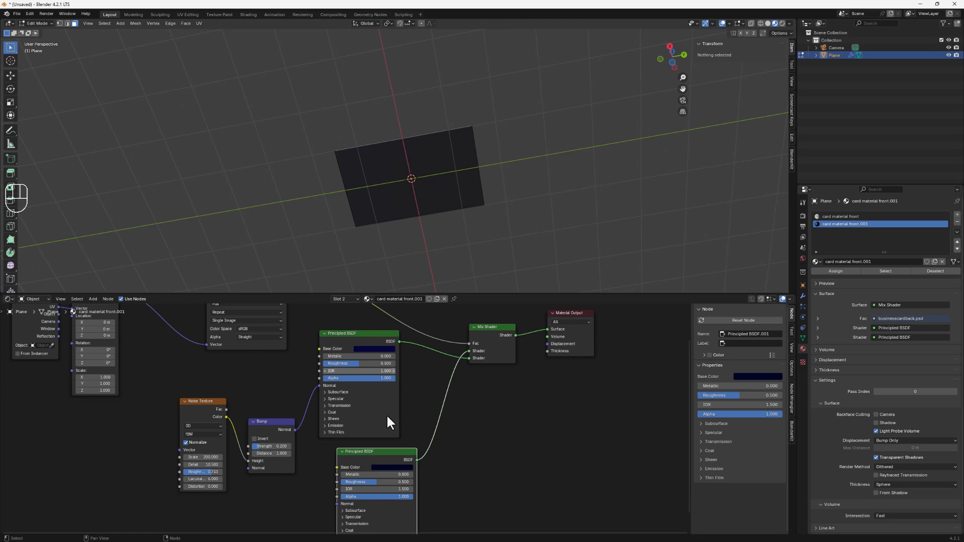
- Set the base color of the back material's second Principled BSDF to a near-white tint for the QR code and text
left_click(388, 467)
left_click_drag(439, 387, 438, 365)
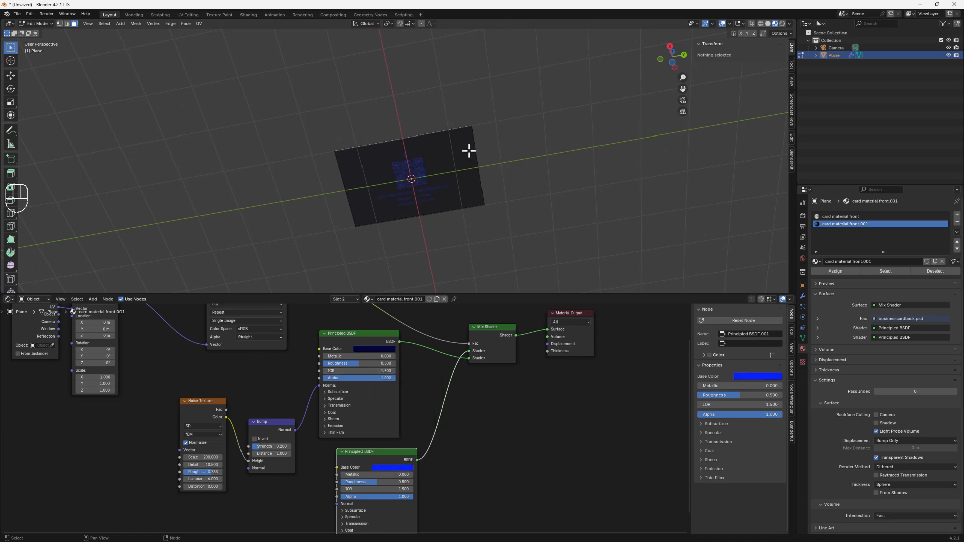
left_click(382, 465)
left_click_drag(393, 406, 402, 392)
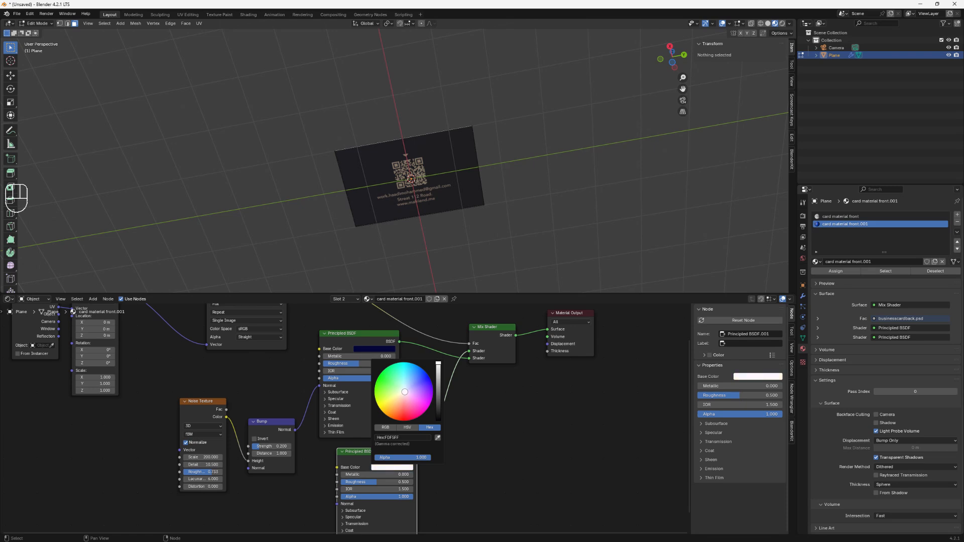
- Refine the dark navy base color of the back material's bump-mapped Principled BSDF
middle_click_drag(420, 209, 358, 195)
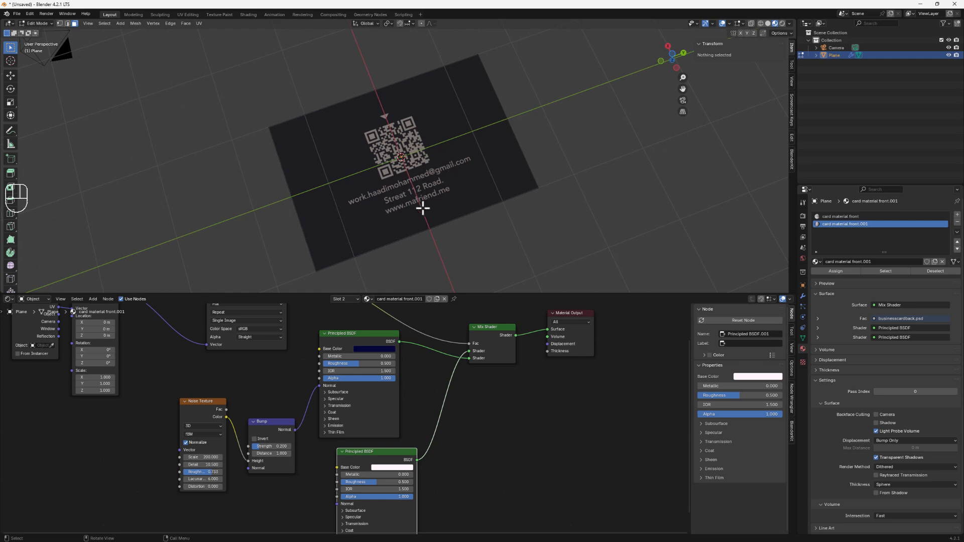
middle_click_drag(436, 185, 478, 273)
middle_click_drag(383, 191, 424, 136)
left_click(372, 348)
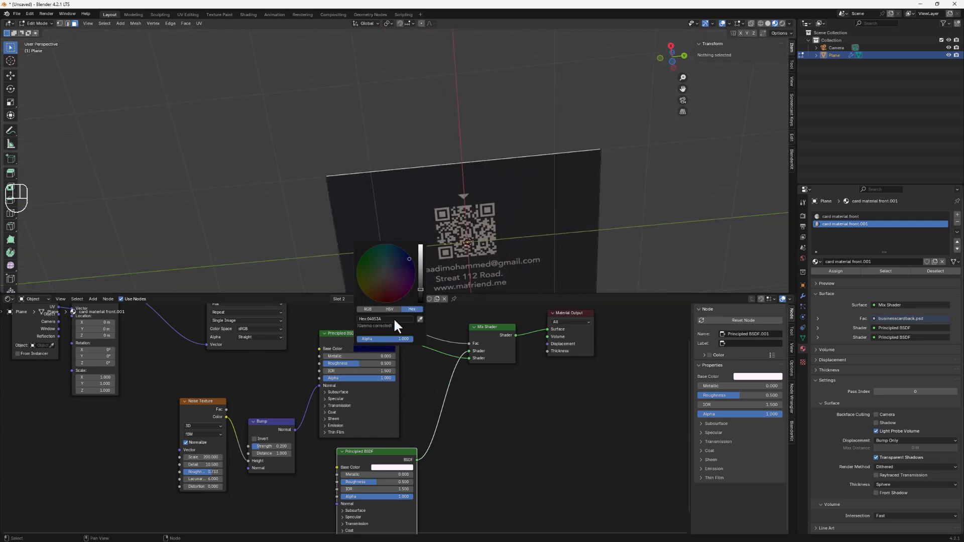
mouse_move(396, 276)
left_mouse_down()
mouse_move(380, 286)
mouse_move(401, 260)
left_mouse_up()
middle_click_drag(443, 214, 467, 230)
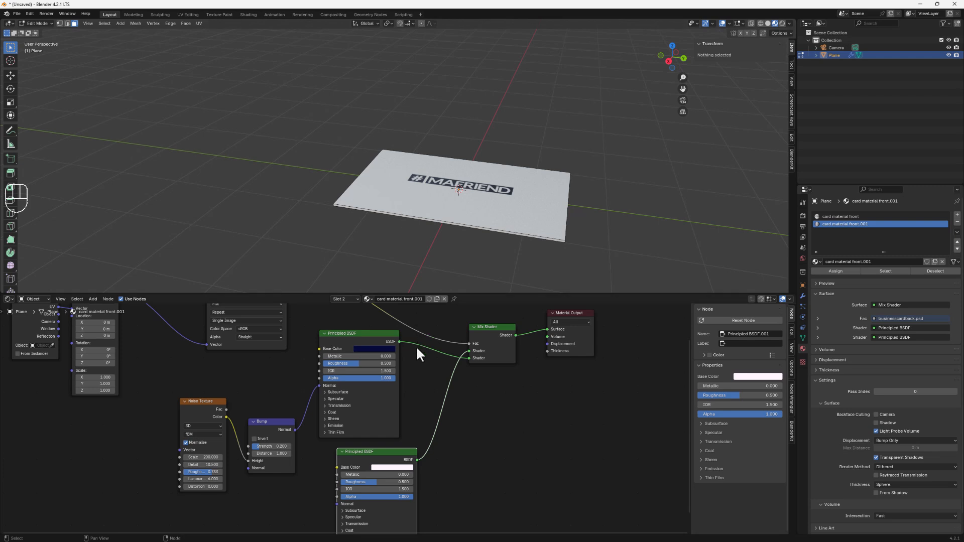
- Rename the second slot's material to card material back
scroll(416, 352, "down", 3)
left_click(839, 217)
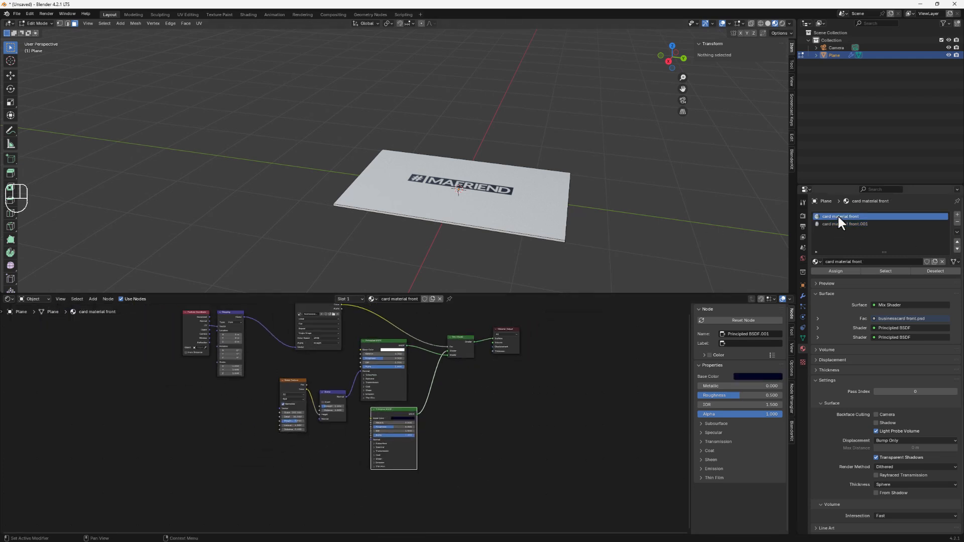
left_click(847, 224)
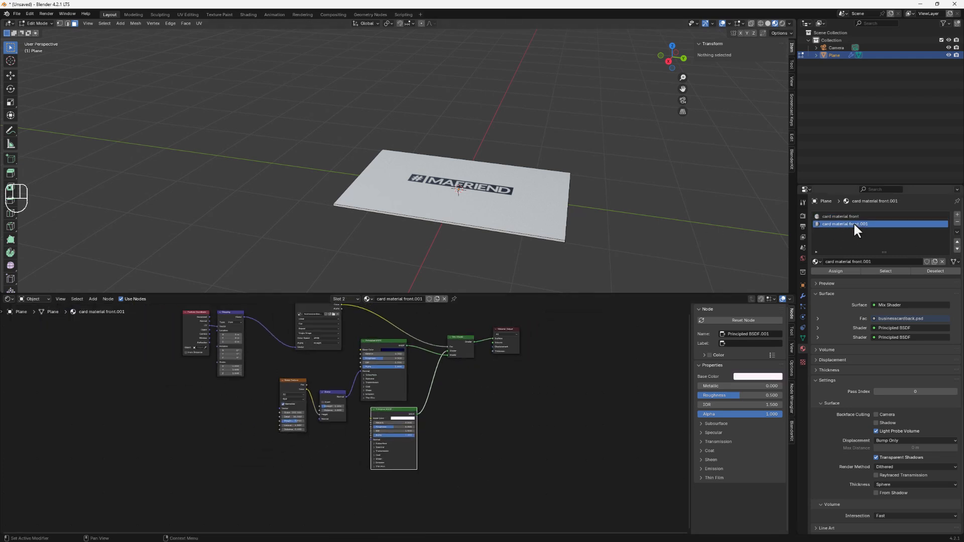
double_click(405, 299)
type("back")
key("Return")
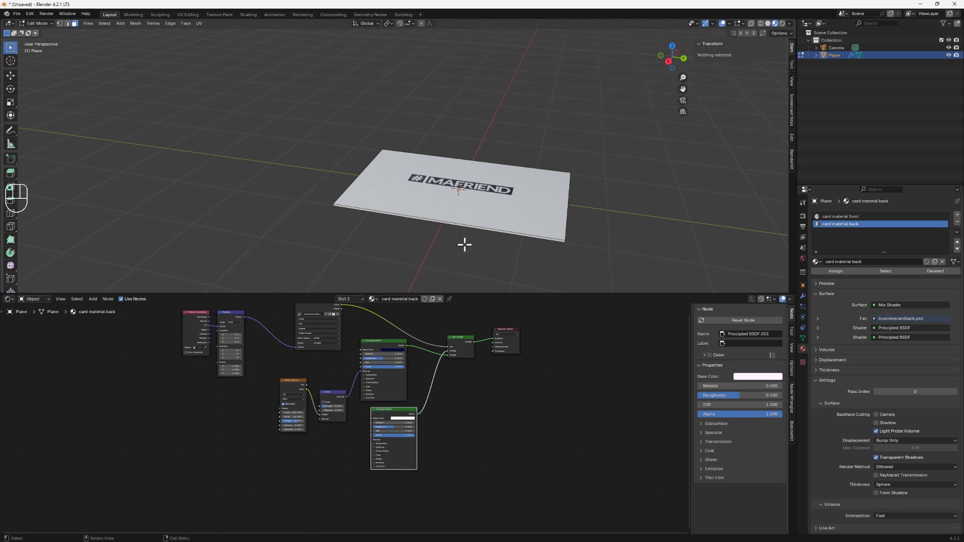
- Spread out the Material Output, Mix Shader and both Principled BSDF nodes of card material front to make room
left_click(842, 216)
scroll(360, 363, "up", 3)
scroll(361, 363, "down", 1)
middle_click_drag(360, 362, 374, 436)
scroll(373, 436, "down", 1)
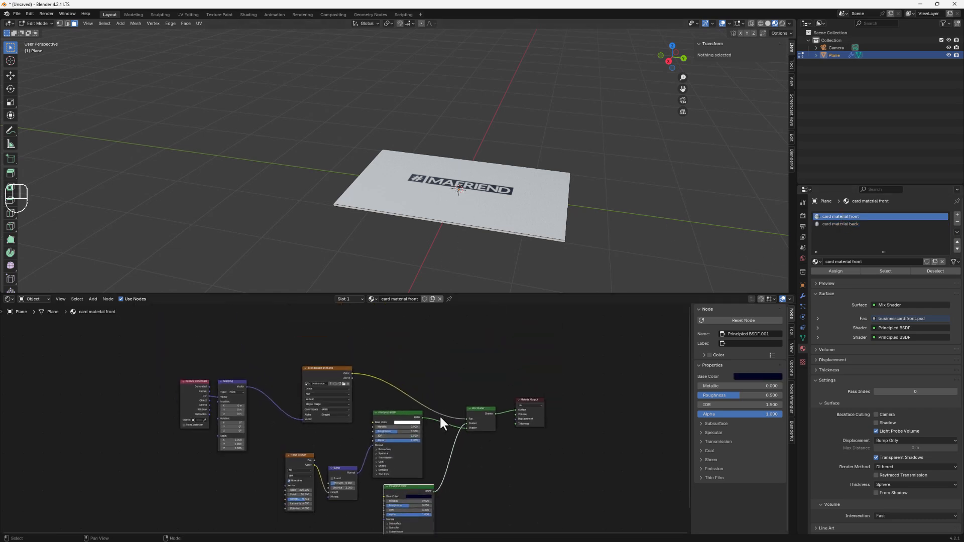
scroll(439, 417, "up", 4)
middle_click_drag(437, 417, 411, 393)
left_click_drag(546, 374, 660, 340)
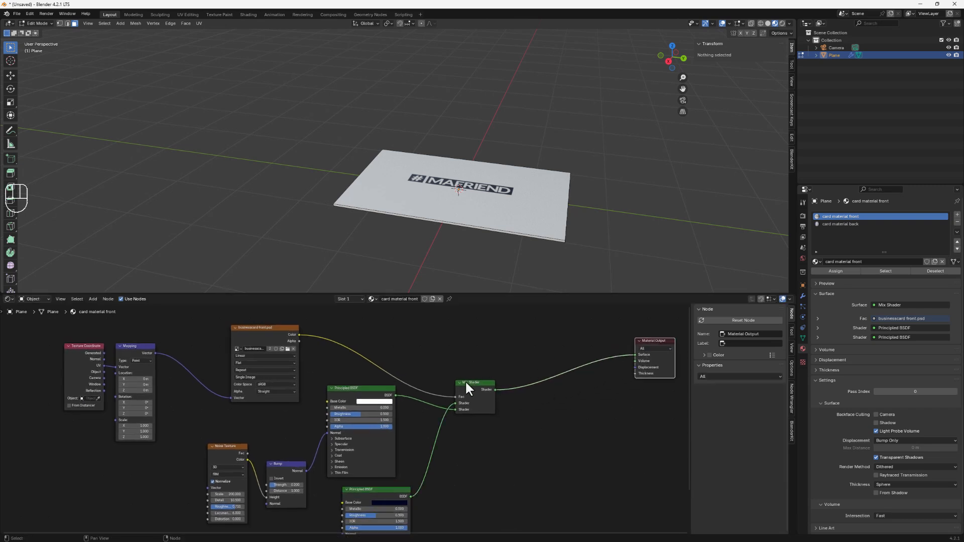
left_click_drag(466, 387, 569, 331)
left_click_drag(396, 489, 497, 418)
left_click_drag(372, 390, 356, 387)
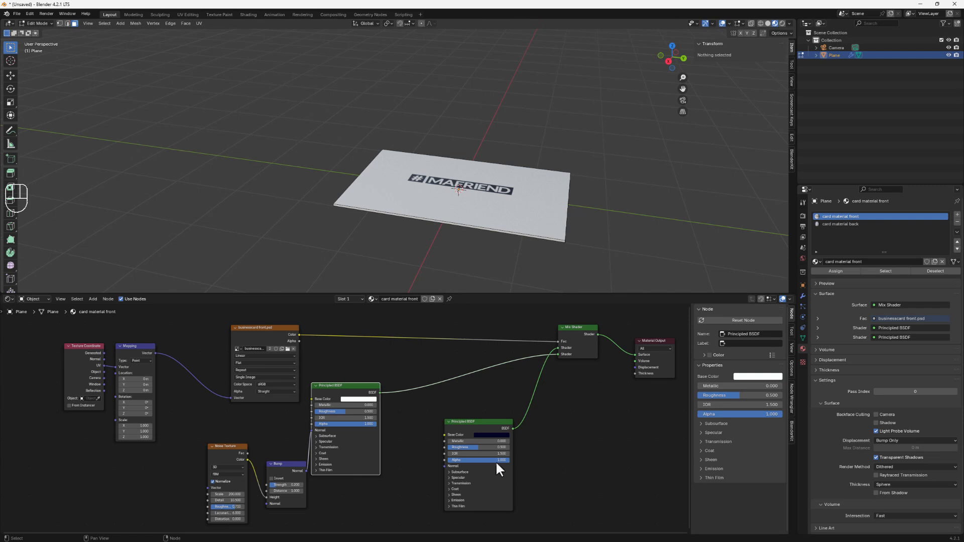
- Duplicate the Bump node in card material front and connect its Normal output to the navy Principled BSDF's Normal input
middle_click_drag(449, 150, 449, 182)
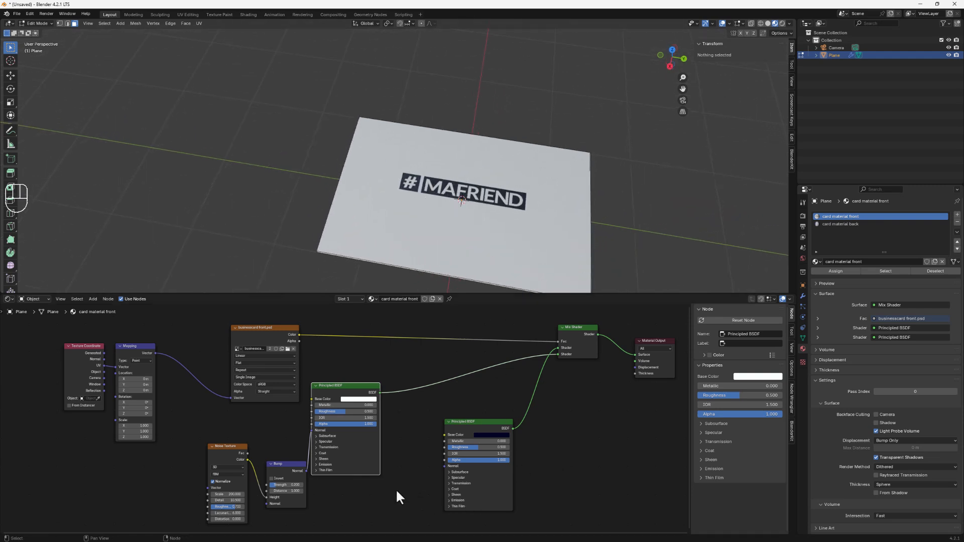
key("shift+a")
left_click(280, 464)
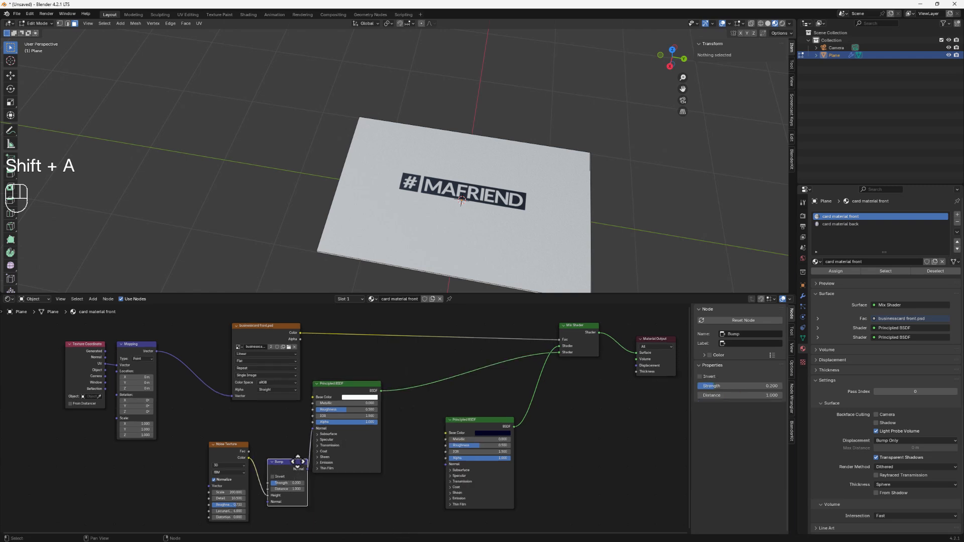
scroll(298, 461, "up", 1)
key("shift+d")
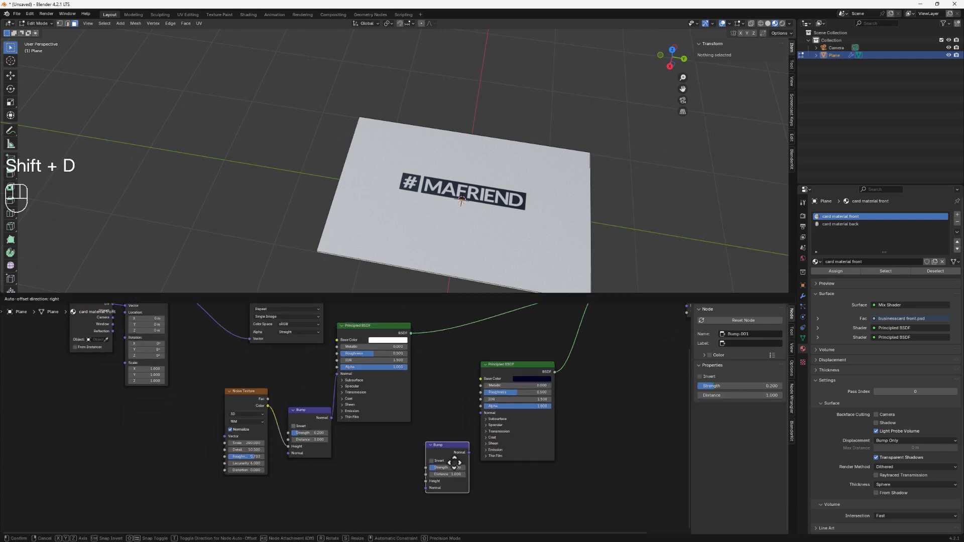
left_click(427, 453)
scroll(427, 451, "up", 3)
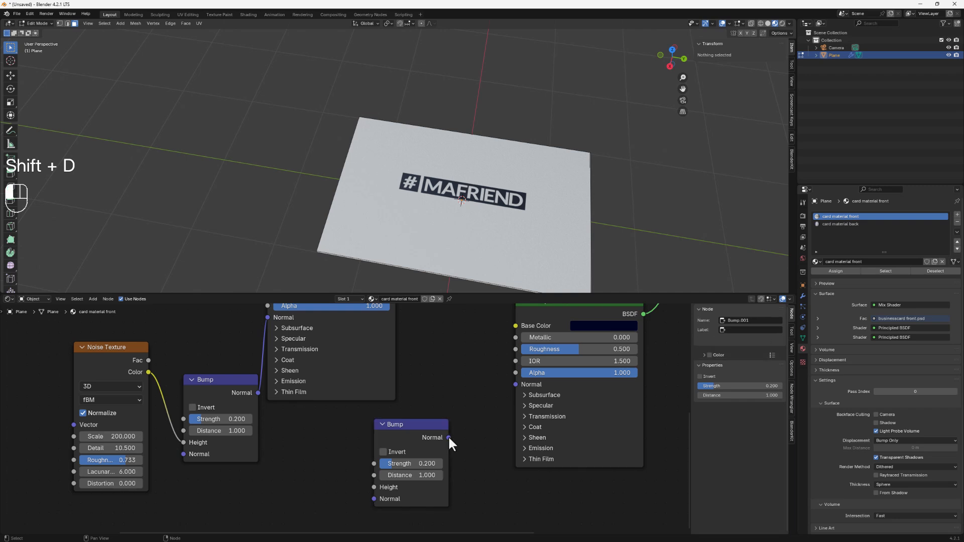
left_click_drag(448, 437, 515, 384)
scroll(444, 396, "down", 2)
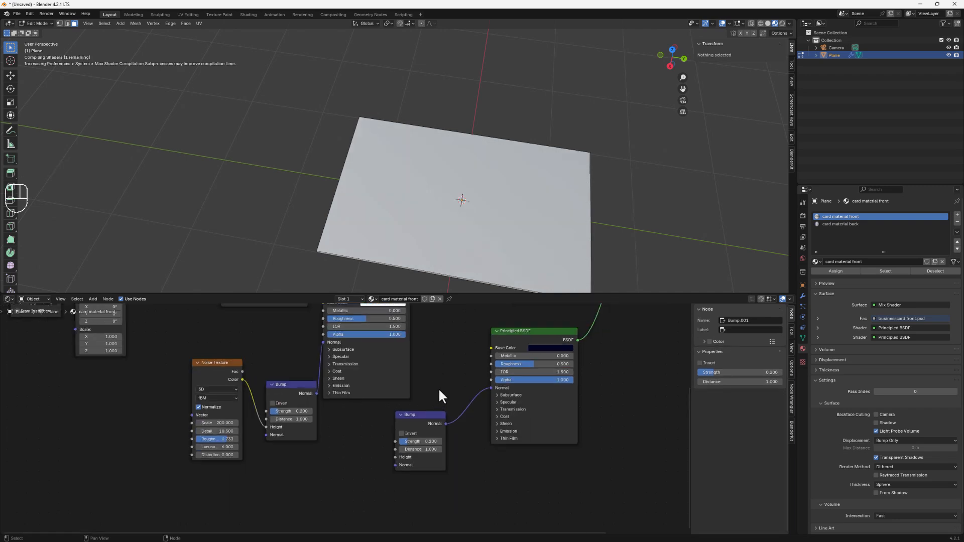
- Connect the Color output of the businesscard front.psd image texture to the duplicated Bump node's Height input
scroll(438, 387, "down", 3)
middle_click_drag(439, 387, 400, 436)
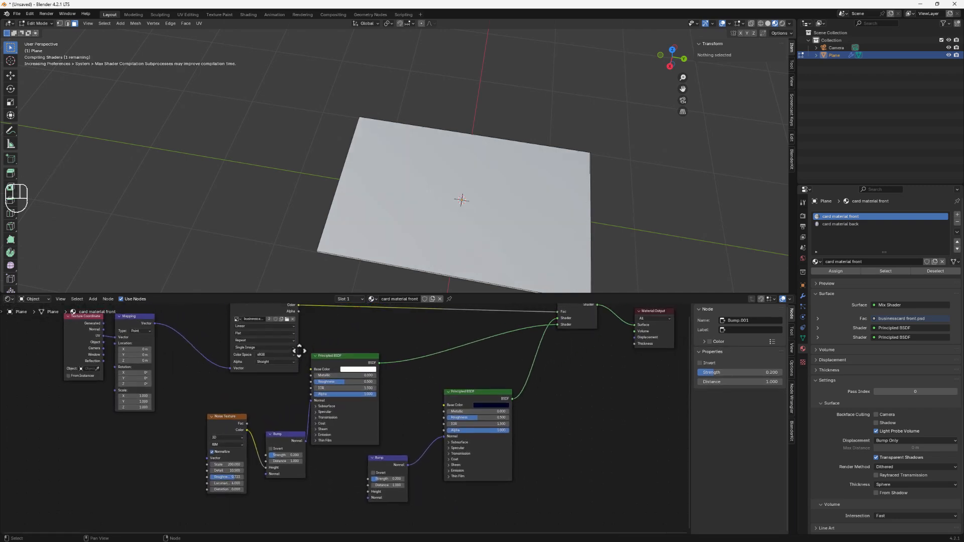
middle_click_drag(299, 306, 278, 348)
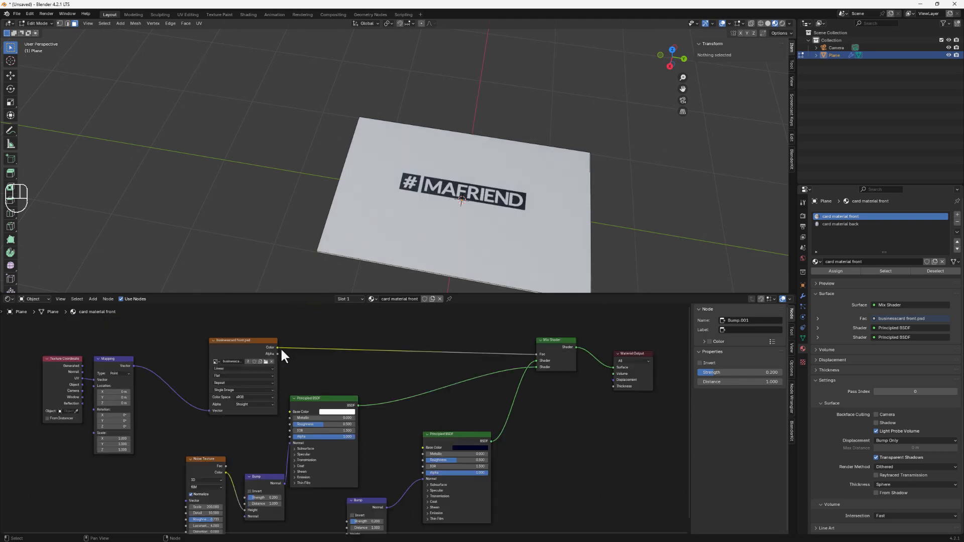
middle_click_drag(324, 370, 316, 332)
left_click_drag(270, 308, 338, 496)
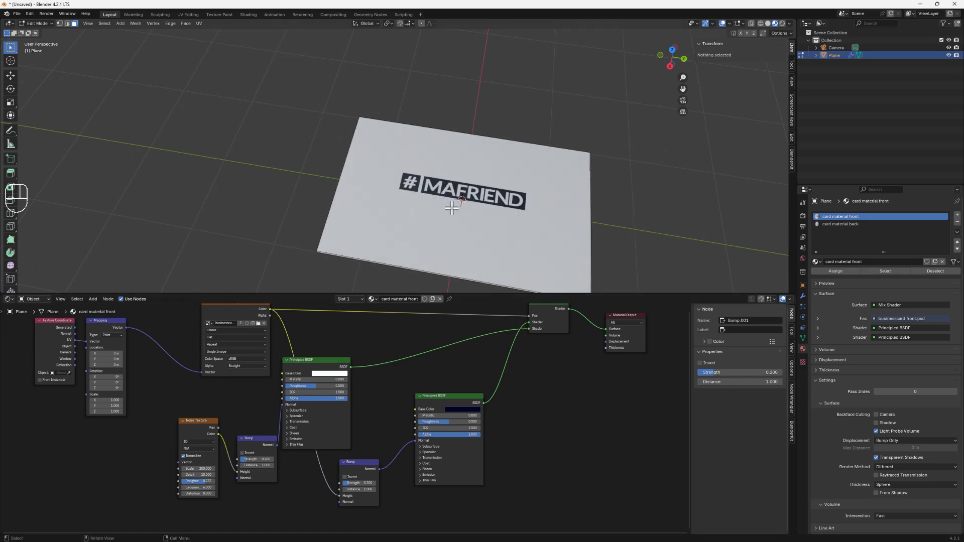
- Enable Invert on the logo's Bump node in card material front and inspect the logo's relief up close
scroll(477, 200, "up", 6)
middle_click_drag(487, 196, 480, 164)
scroll(403, 203, "up", 4)
scroll(404, 203, "up", 2)
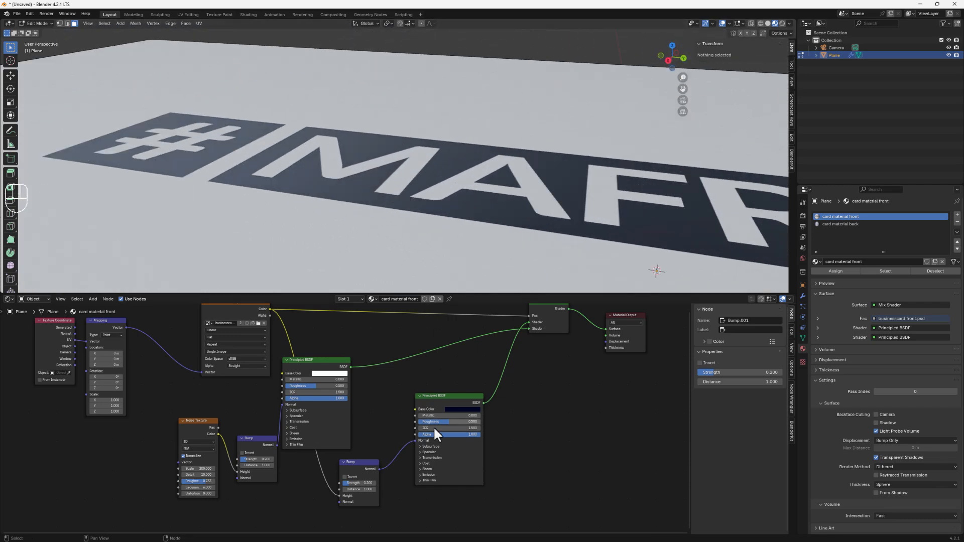
left_click(344, 477)
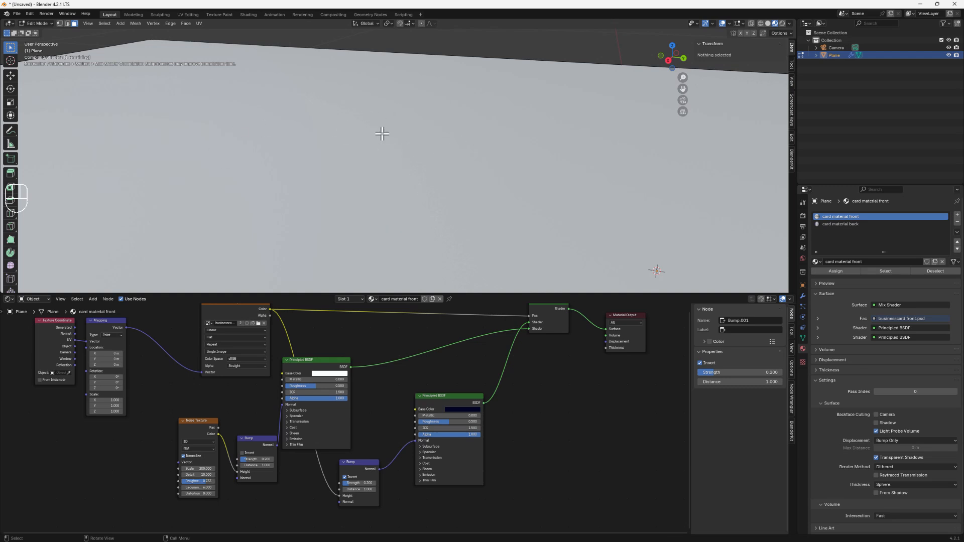
middle_click_drag(316, 189, 207, 152)
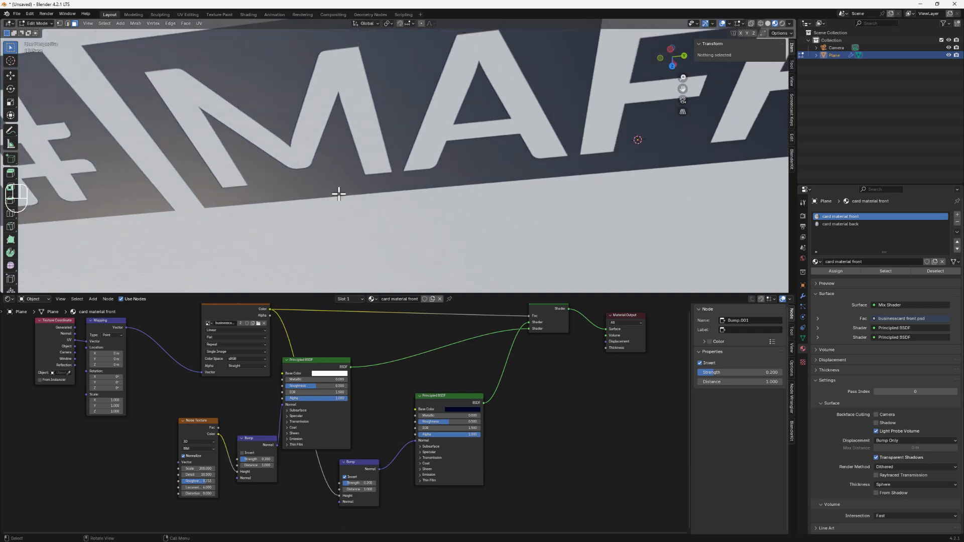
scroll(340, 193, "down", 8)
middle_click_drag(363, 205, 374, 106)
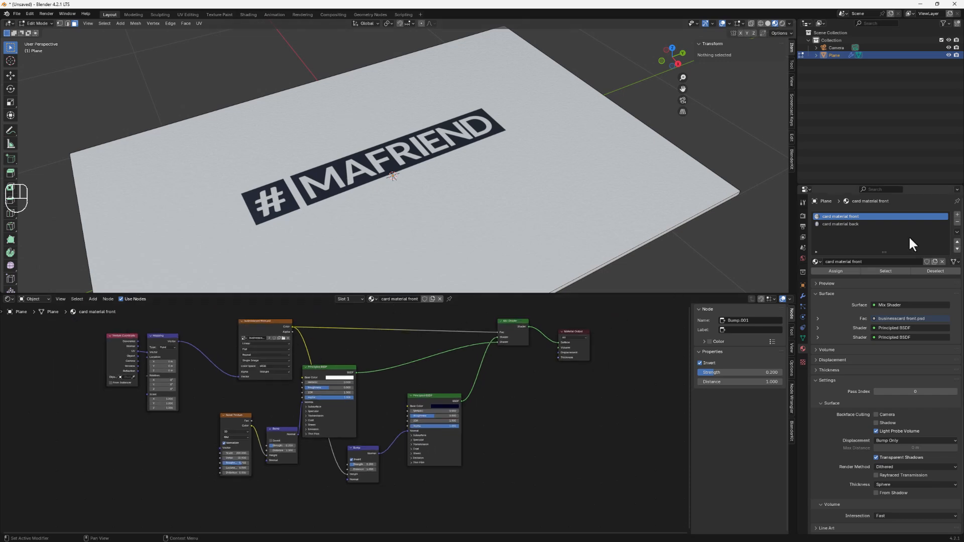
- Duplicate the Bump node in card material back and connect its Normal output to the near-white Principled BSDF's Normal input
left_click(844, 224)
middle_click_drag(490, 208, 463, 82)
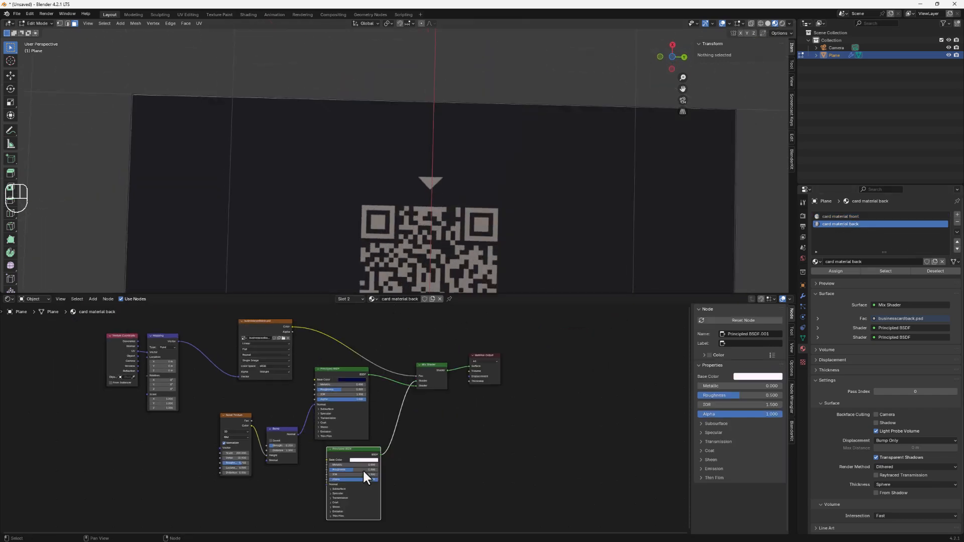
middle_click_drag(362, 468, 371, 436)
left_click(292, 398)
key("shift+d")
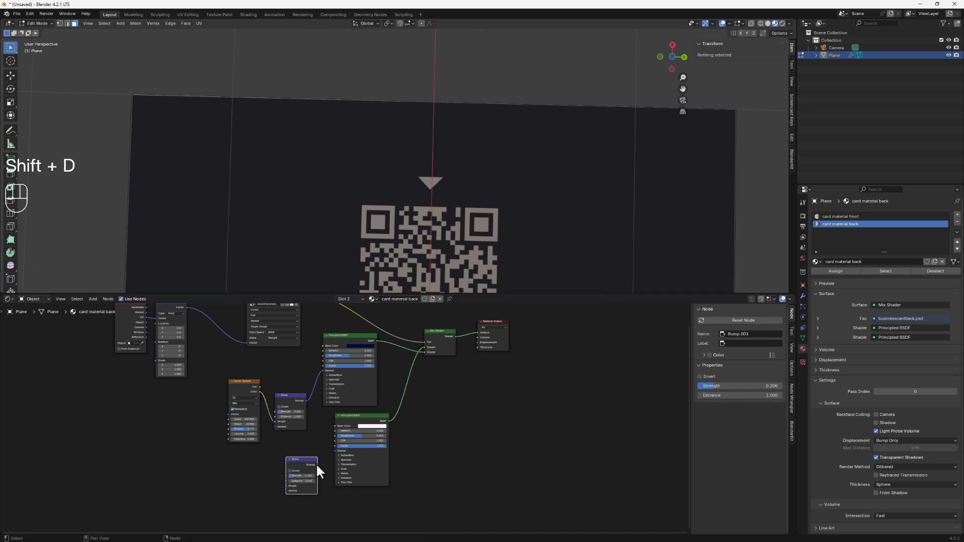
scroll(315, 463, "up", 4)
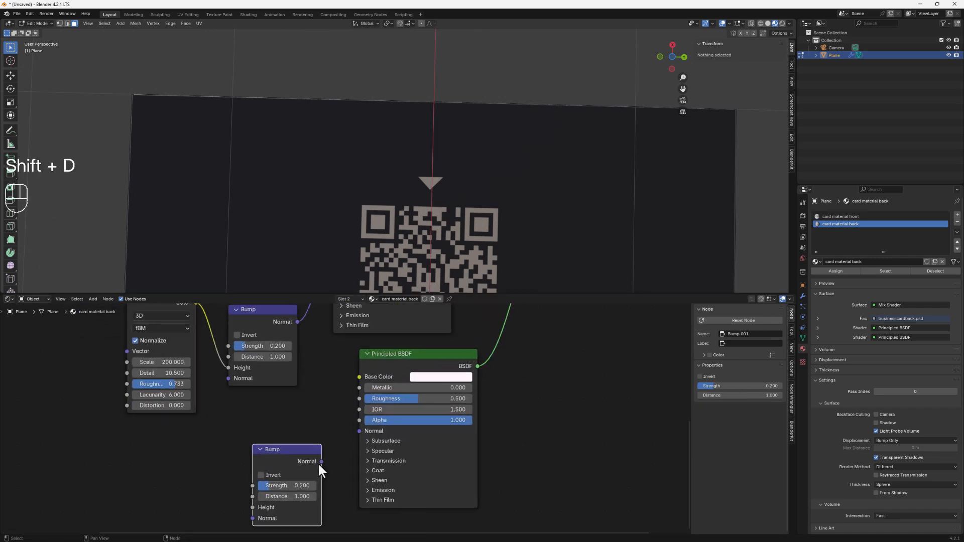
left_click_drag(322, 461, 371, 423)
scroll(371, 423, "down", 4)
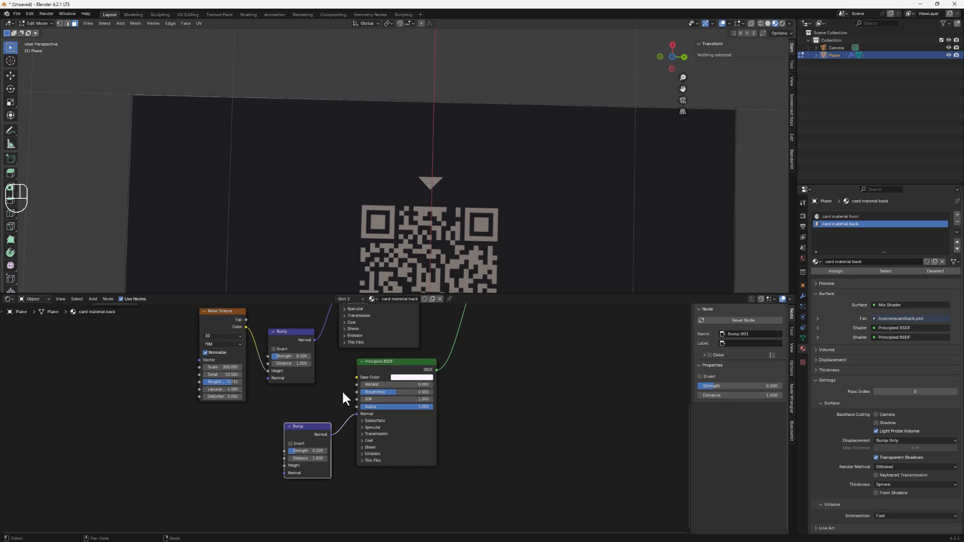
- Rearrange the near-white Principled BSDF and its Bump node, and connect businesscardback.psd's Color output to that Bump's Height input
middle_click_drag(342, 390, 349, 429)
left_click_drag(348, 429, 432, 427)
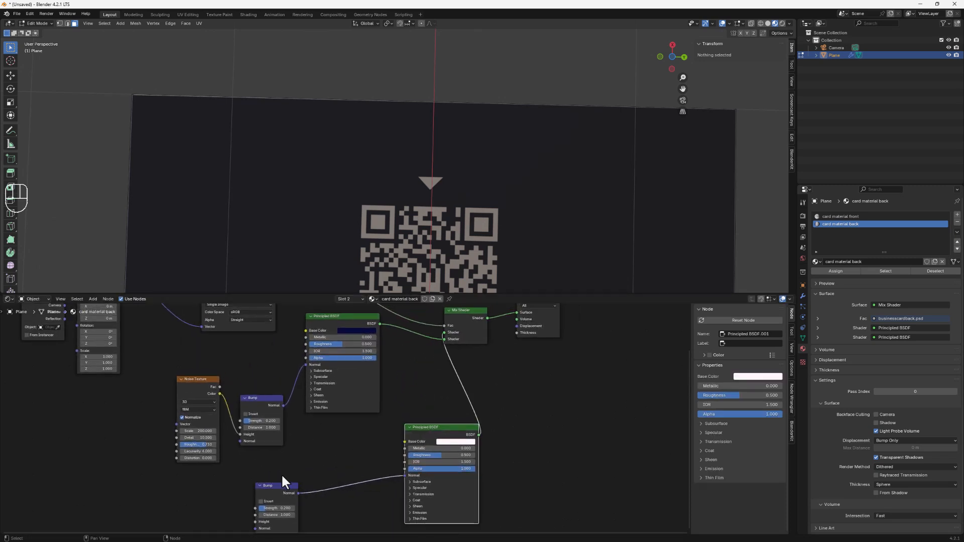
left_click_drag(277, 485, 335, 465)
scroll(327, 434, "down", 4)
middle_click_drag(278, 314, 257, 373)
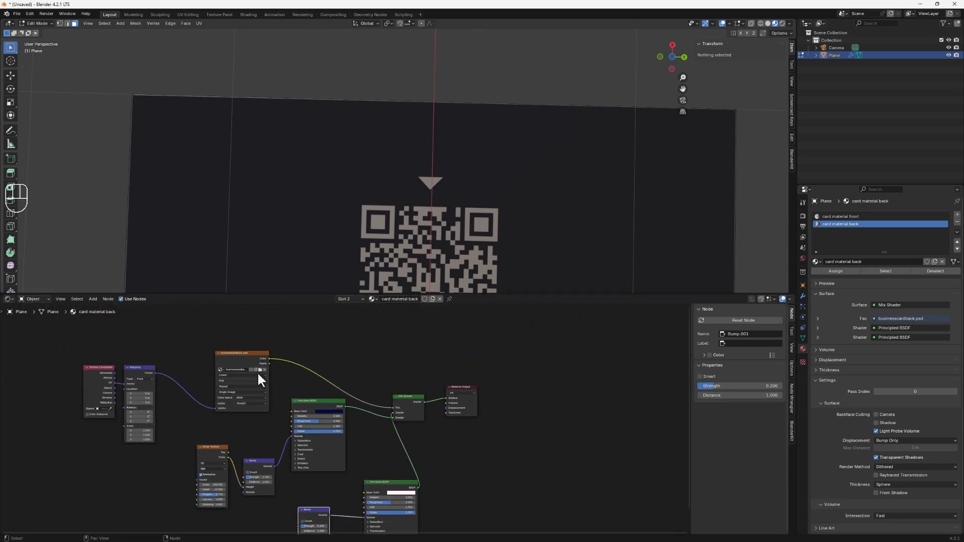
left_click_drag(264, 359, 296, 467)
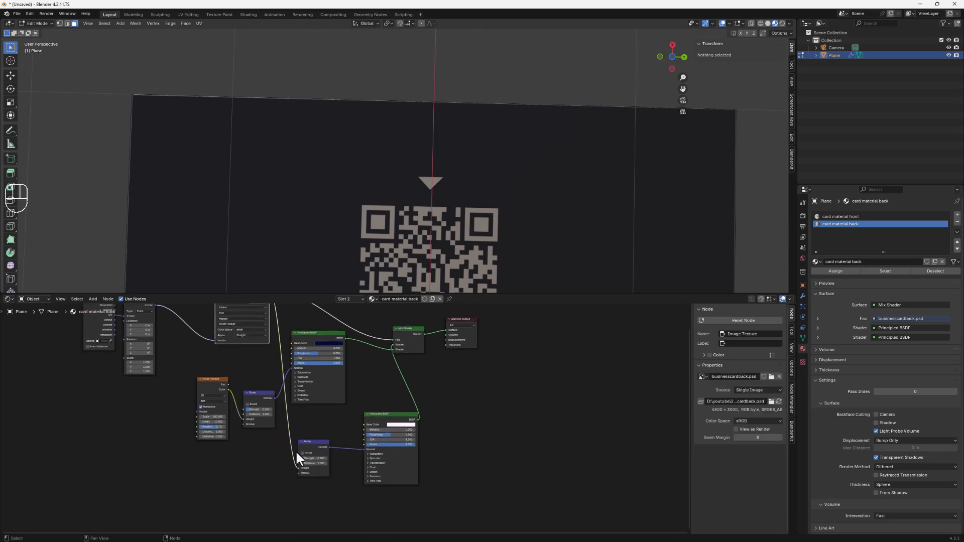
scroll(413, 247, "up", 6)
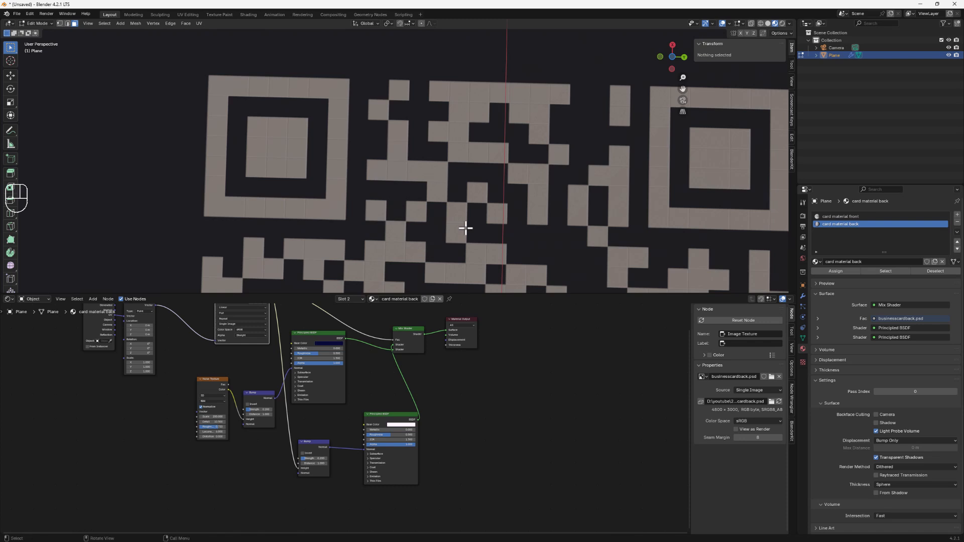
scroll(367, 166, "down", 5)
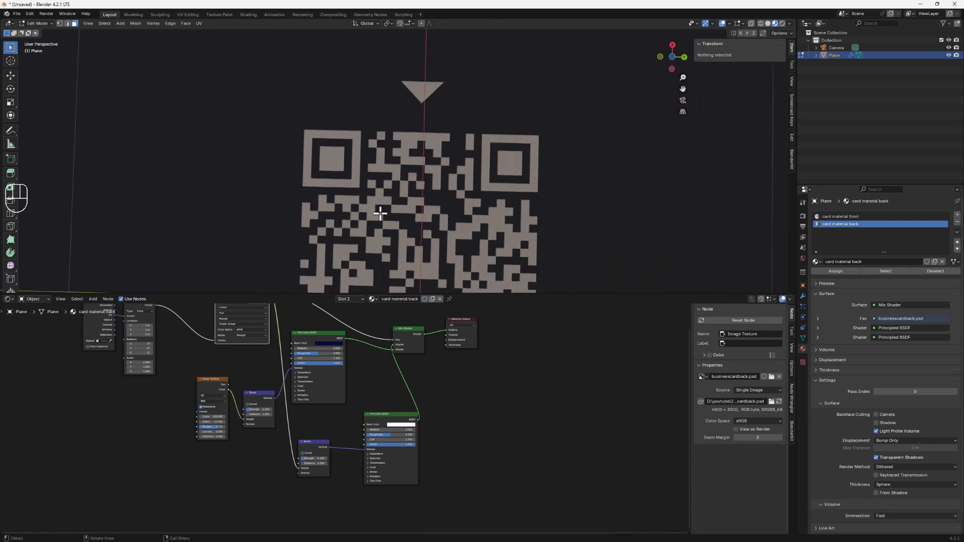
middle_click_drag(387, 206, 427, 33, "shift")
scroll(426, 182, "down", 5)
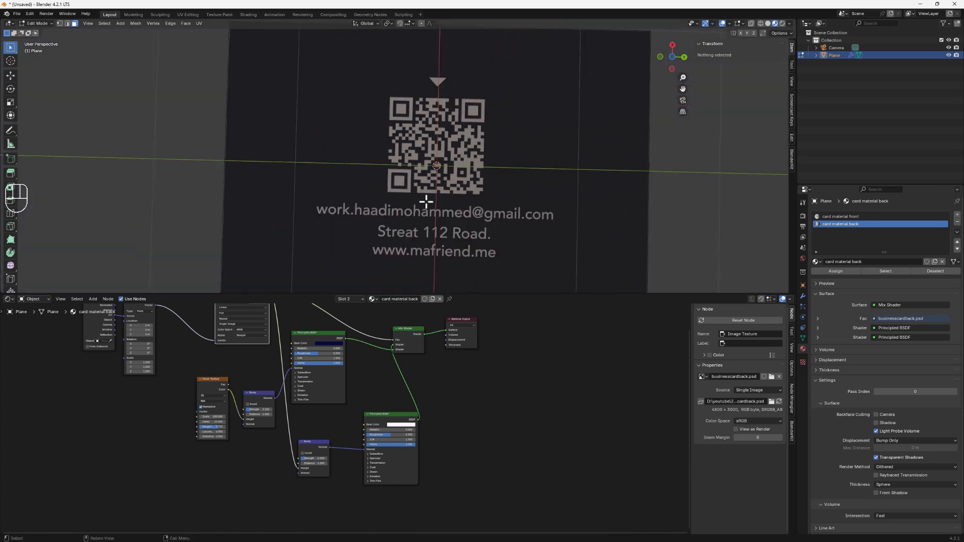
scroll(472, 189, "down", 4)
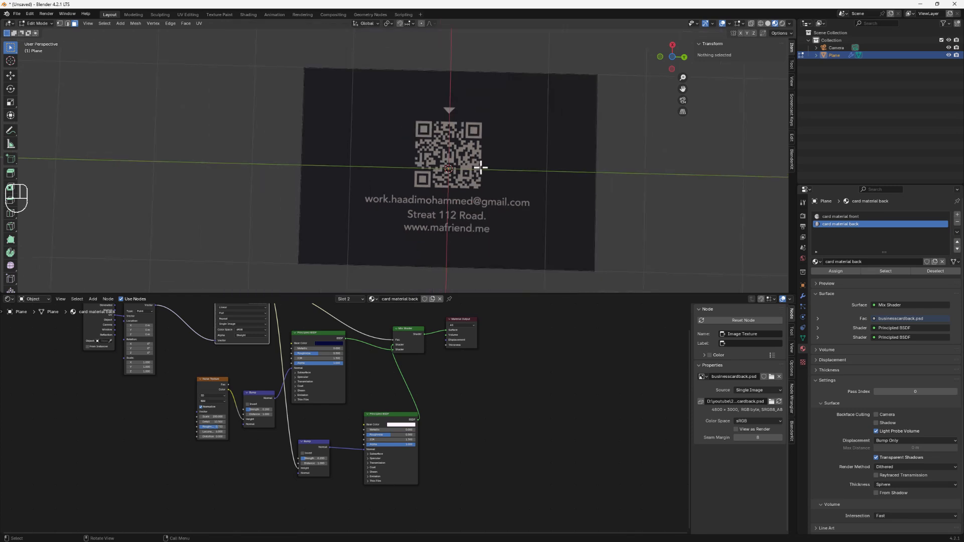
- Replace the node editor with a Timeline shrunk to a narrow strip, and return the card to Object Mode
middle_click_drag(478, 168, 17, 306)
left_click(10, 299)
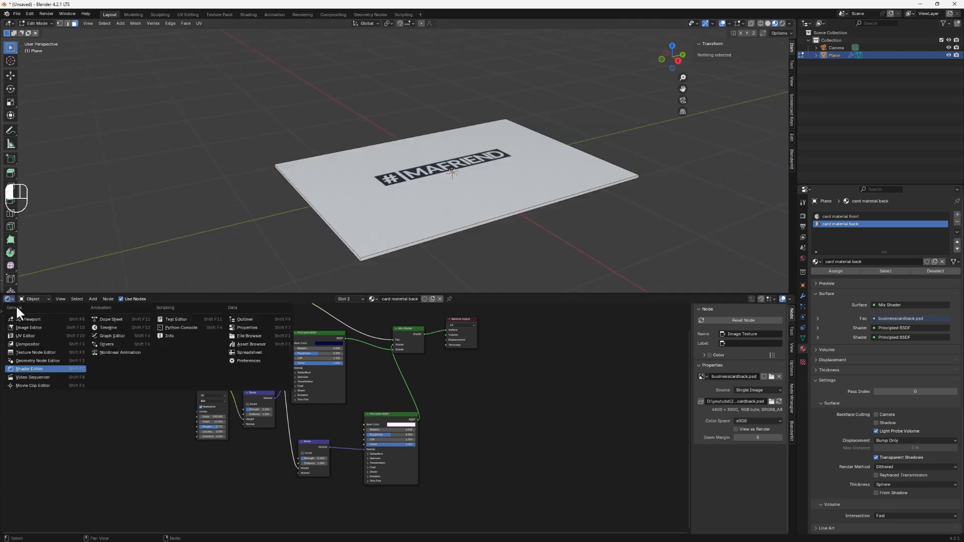
left_click(105, 326)
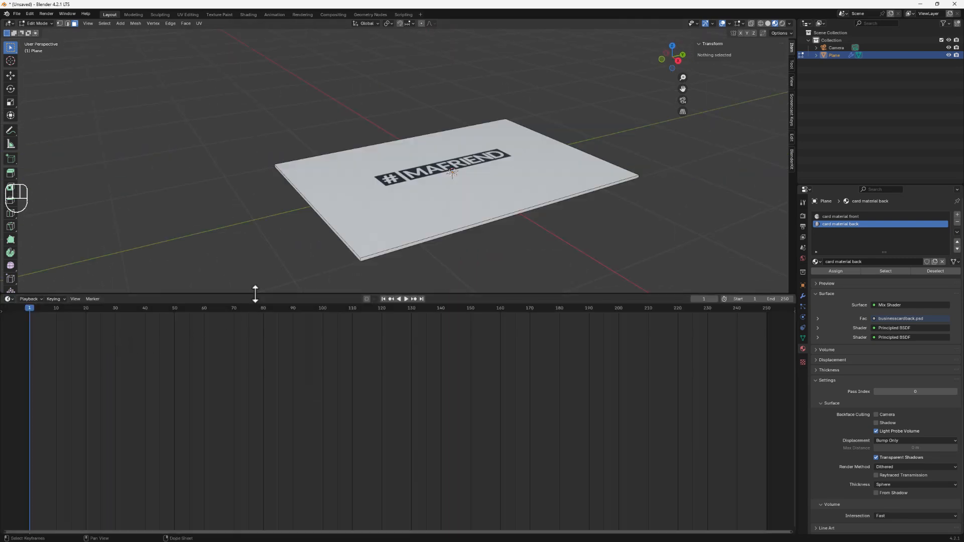
left_click_drag(255, 293, 282, 489)
scroll(451, 353, "down", 2)
key("Tab")
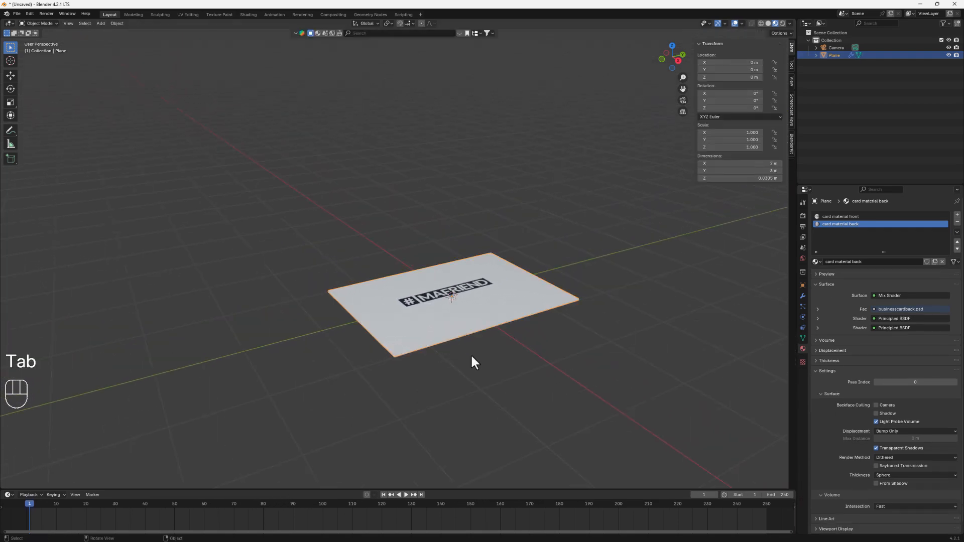
- Duplicate the business card and move the copy about -2.44 m along the X axis, beside the original
scroll(477, 355, "up", 3)
middle_click_drag(504, 345, 469, 351)
scroll(469, 351, "down", 2)
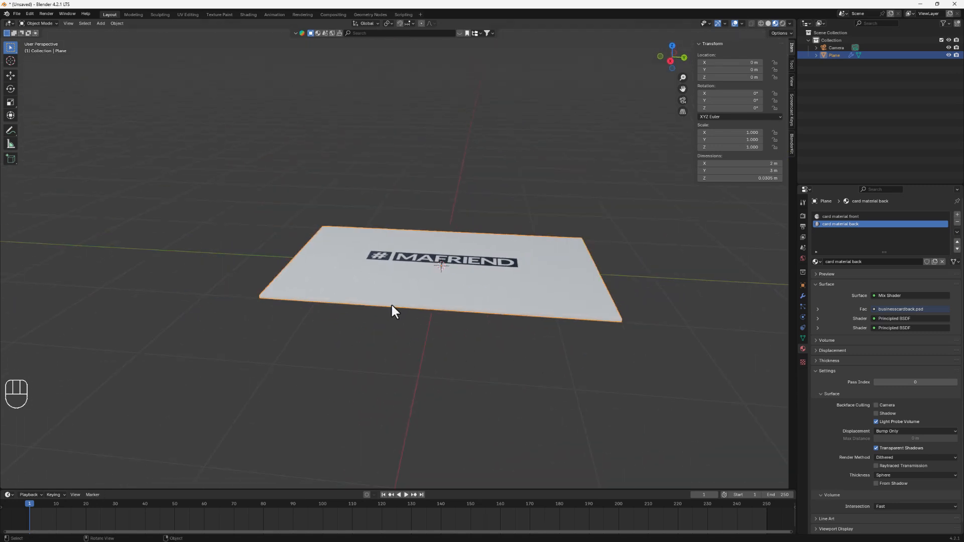
middle_click_drag(392, 306, 417, 319)
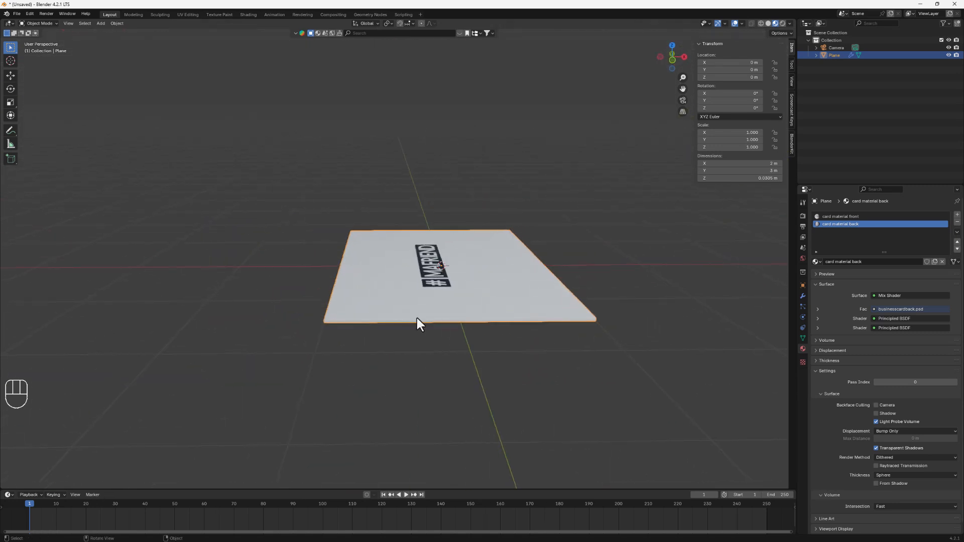
scroll(396, 334, "down", 3)
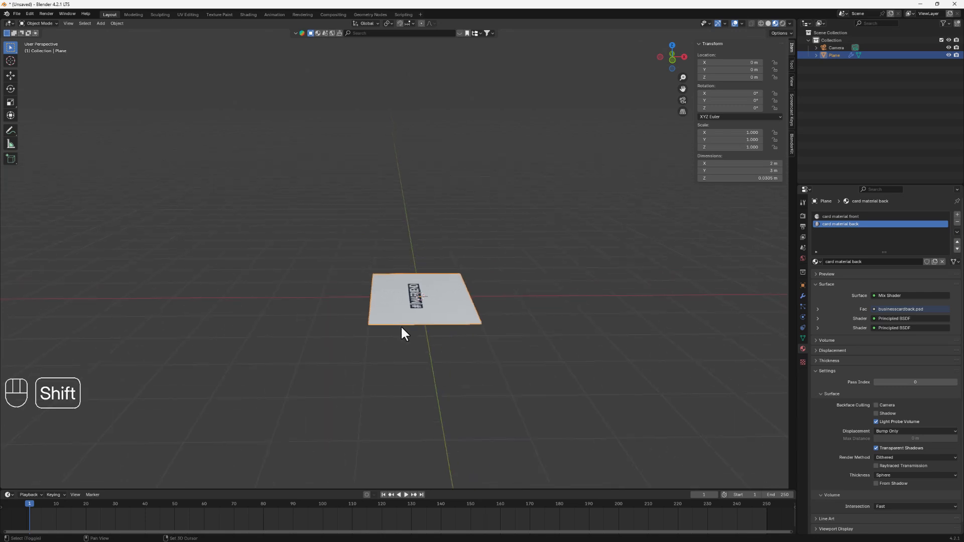
key("shift+d")
middle_click_drag(381, 330, 336, 338)
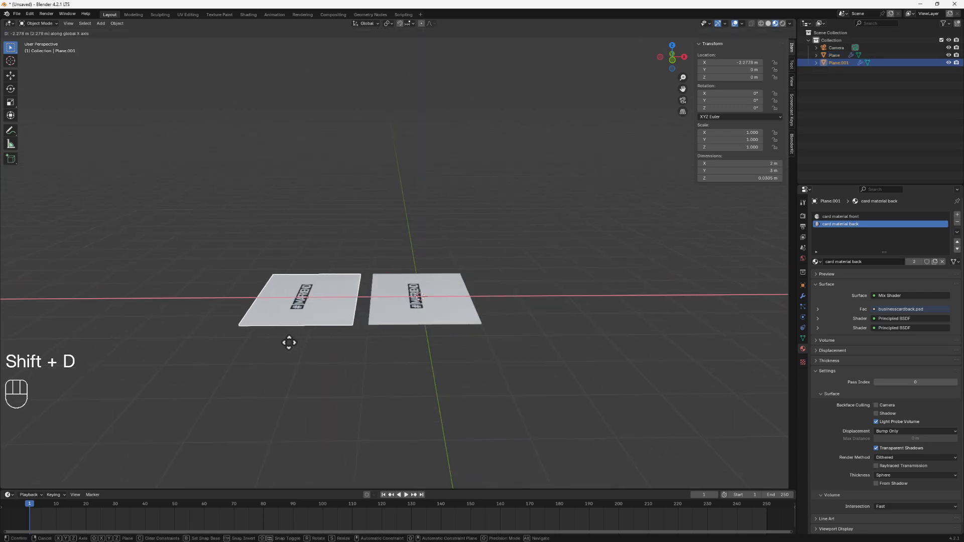
left_click(280, 347)
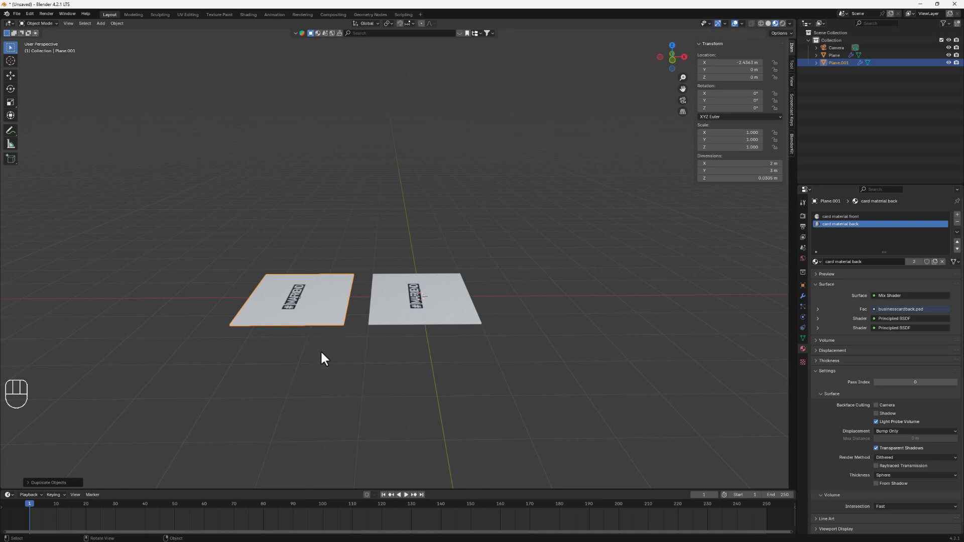
- Rotate the duplicated card 180° about the Y axis so its other side faces up
key("r")
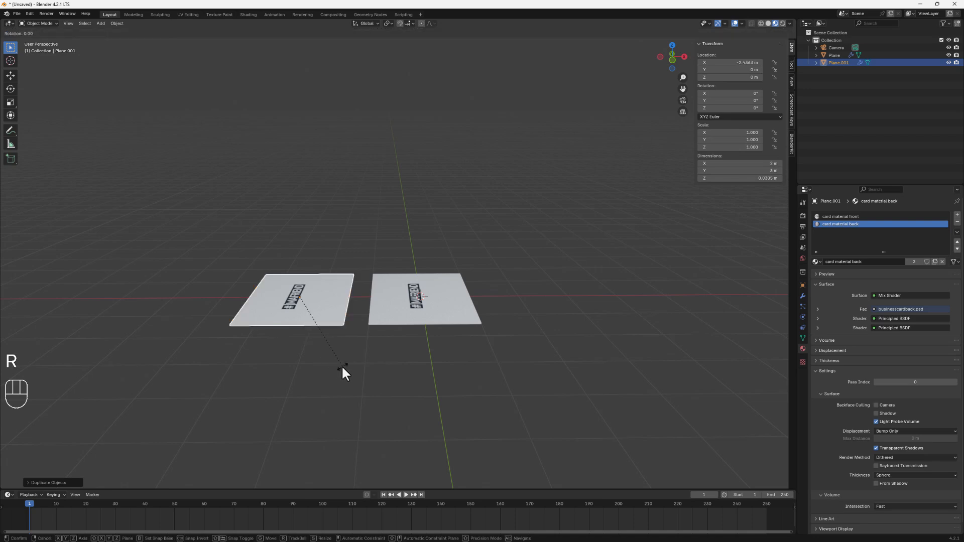
type("y")
type("180")
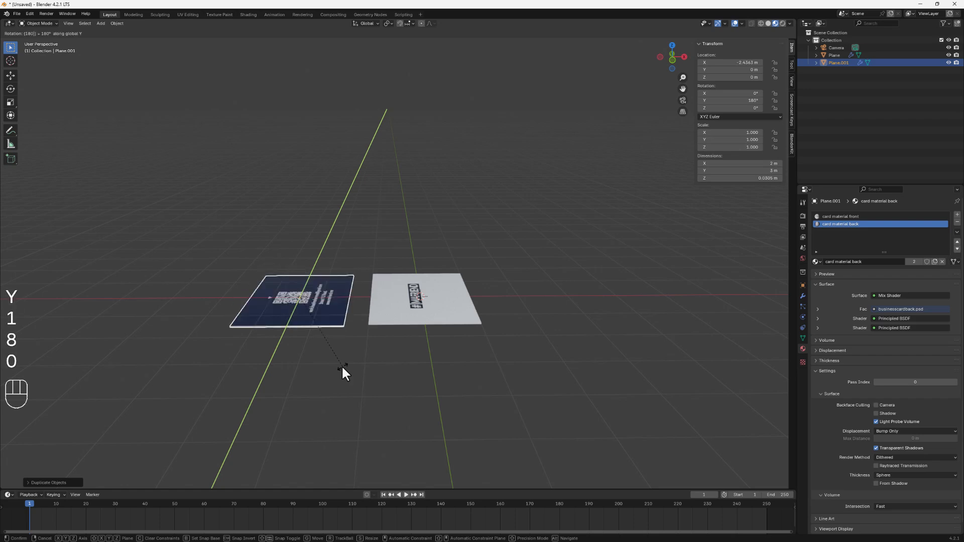
key("Return")
- Select the original card together with the duplicate and scale both down to about 0.262
middle_click_drag(326, 364, 249, 375)
middle_click_drag(323, 335, 298, 357)
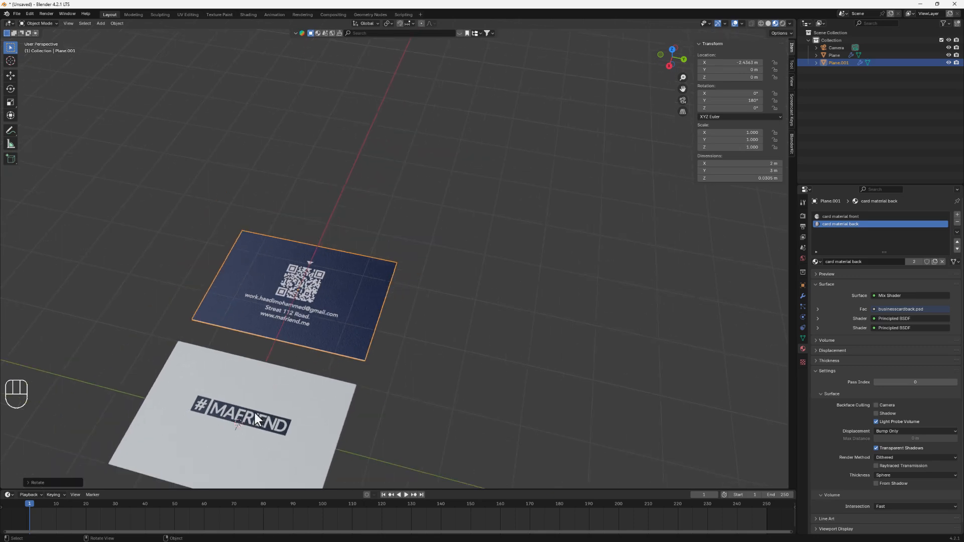
scroll(295, 301, "down", 2)
scroll(288, 387, "down", 3)
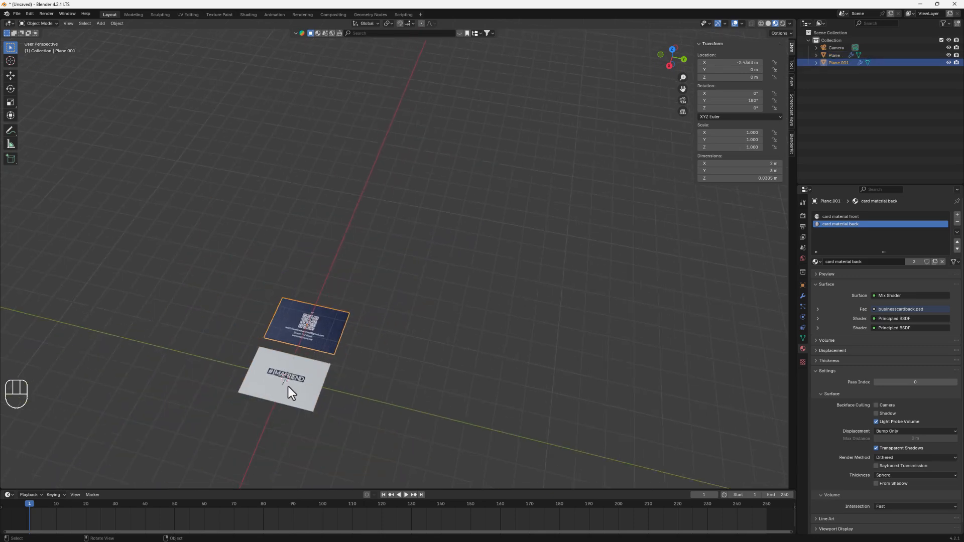
left_click(290, 387, "shift")
key("s")
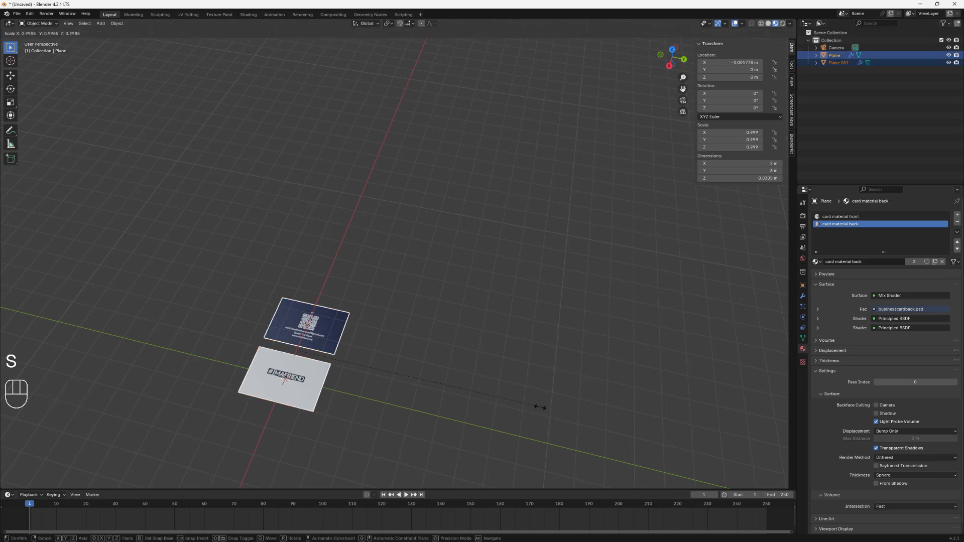
left_click(356, 362)
- Apply the scale transform to both cards
scroll(287, 360, "up", 4)
middle_click_drag(323, 341, 334, 304)
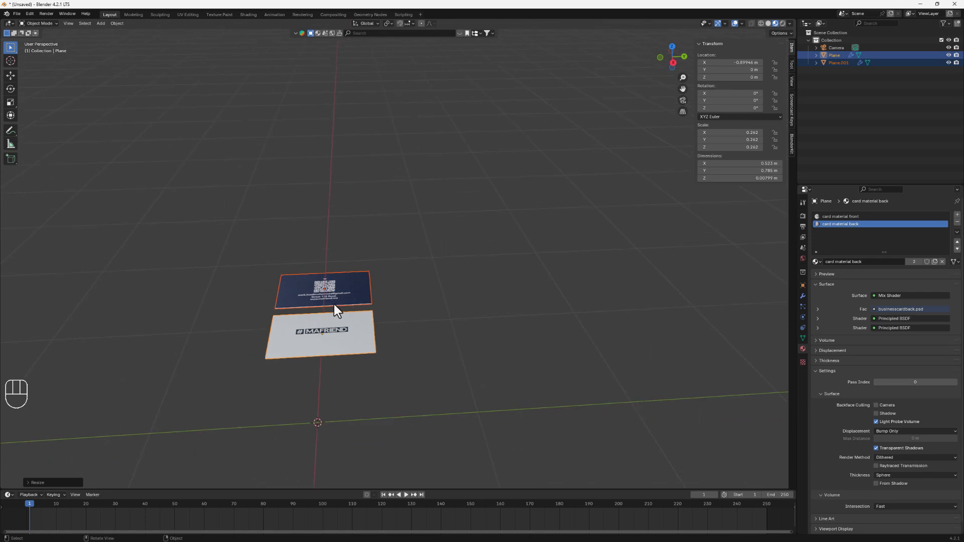
key("ctrl+a")
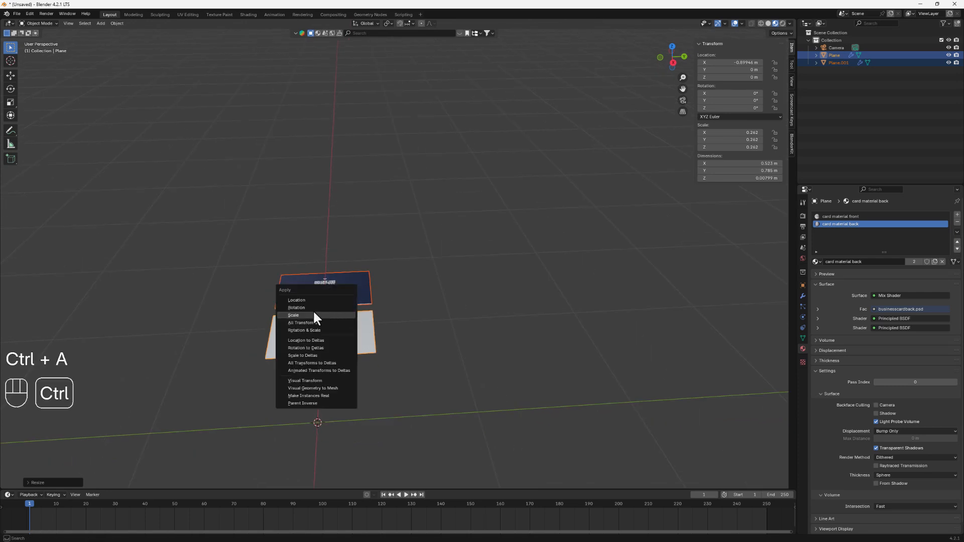
left_click(292, 315)
scroll(293, 326, "down", 3)
scroll(278, 330, "up", 3)
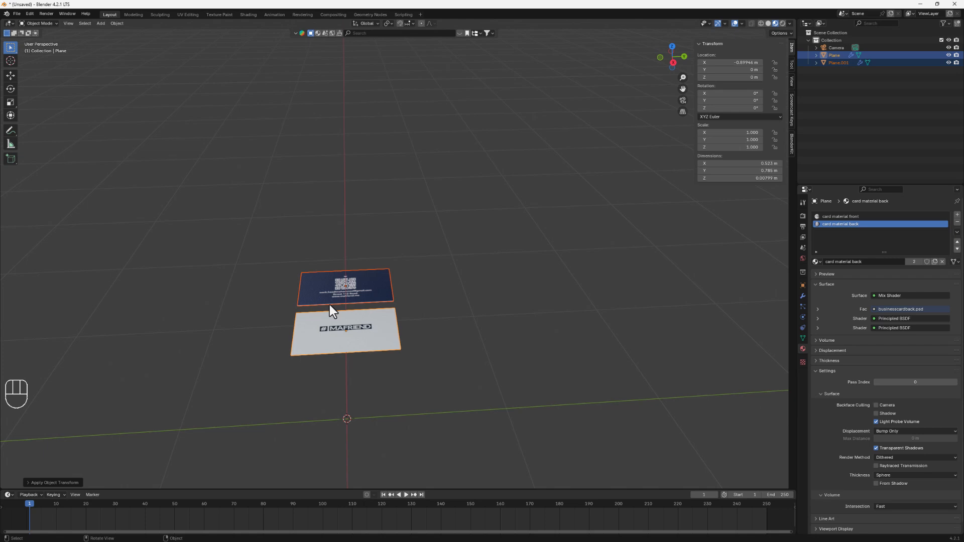
- Split the 3D viewport into two side by side and show the camera view in one, with its sidebar hidden
left_click_drag(794, 20, 454, 115)
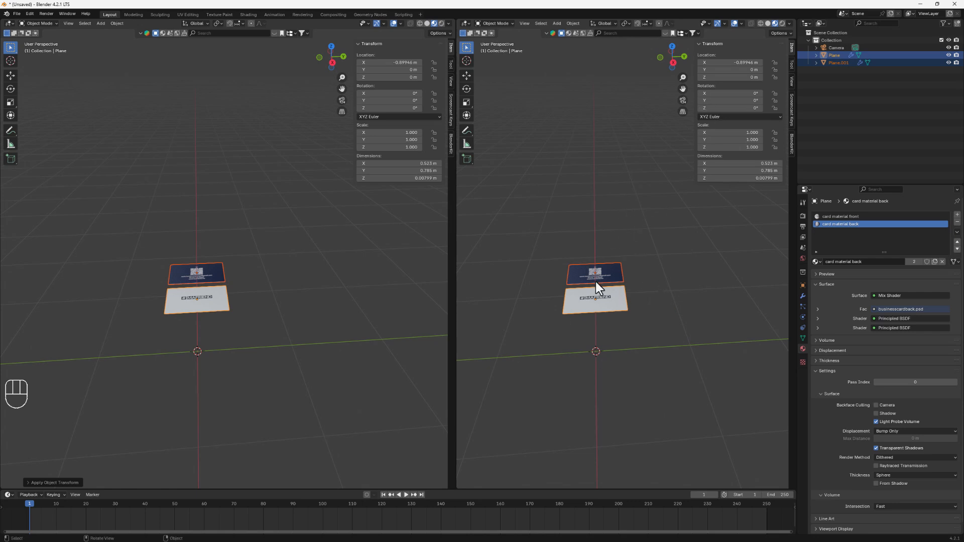
left_click(683, 100)
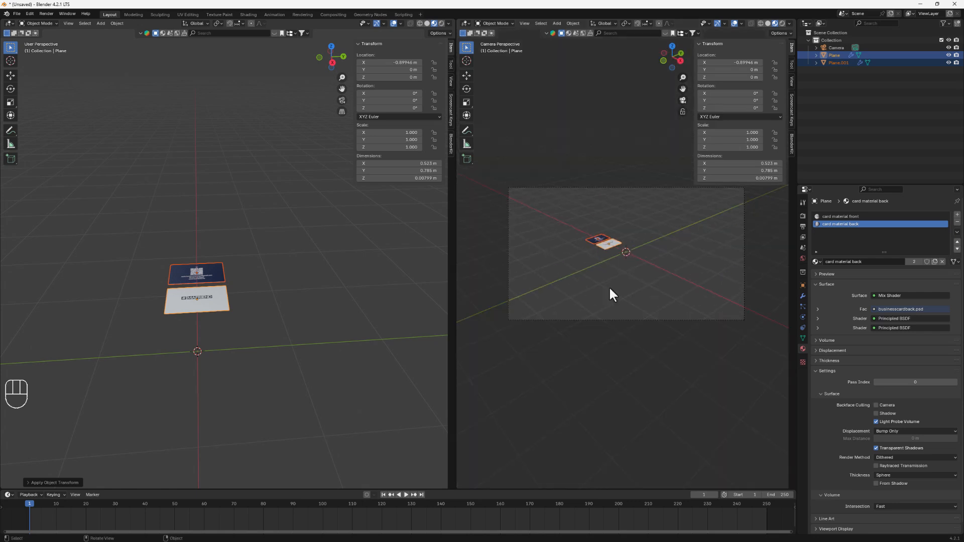
scroll(622, 279, "up", 3)
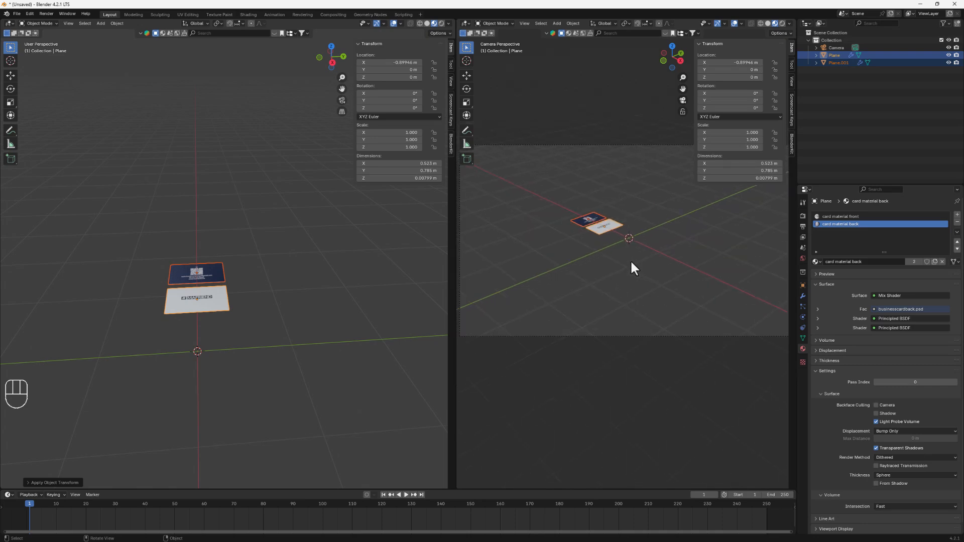
key("n")
scroll(598, 249, "down", 1)
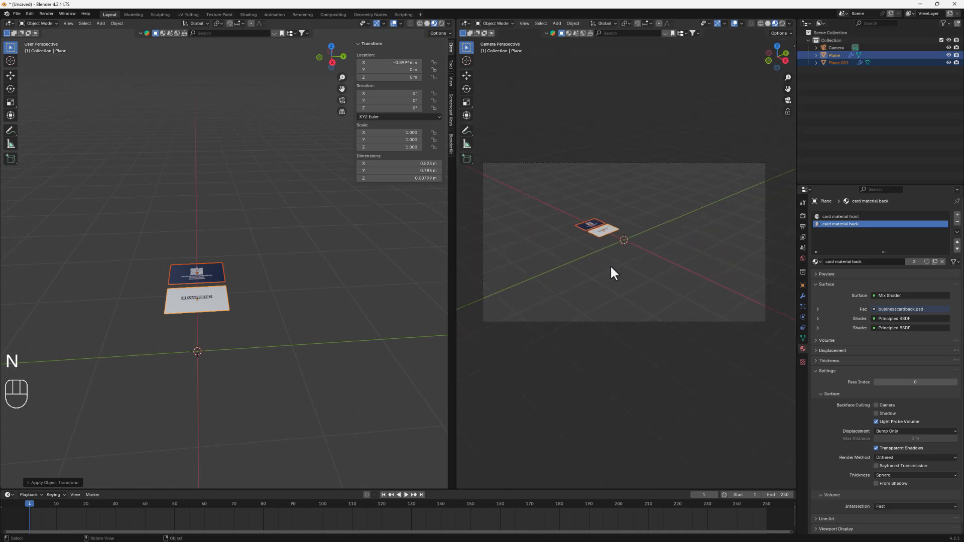
- Lock the camera to the view and reframe it closely on both cards
middle_click_drag(610, 264, 641, 194, "shift")
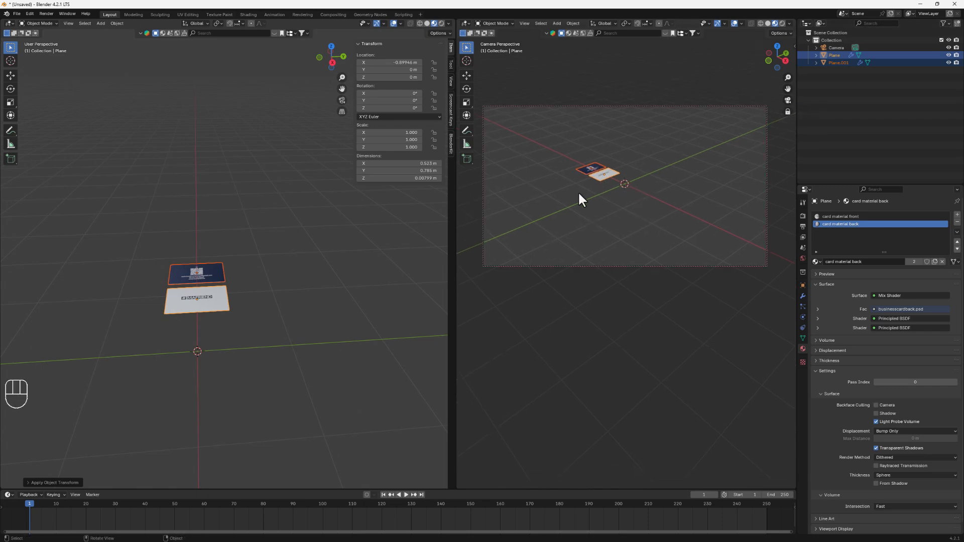
scroll(649, 261, "up", 2)
middle_click_drag(649, 260, 667, 194, "shift")
scroll(655, 134, "up", 3)
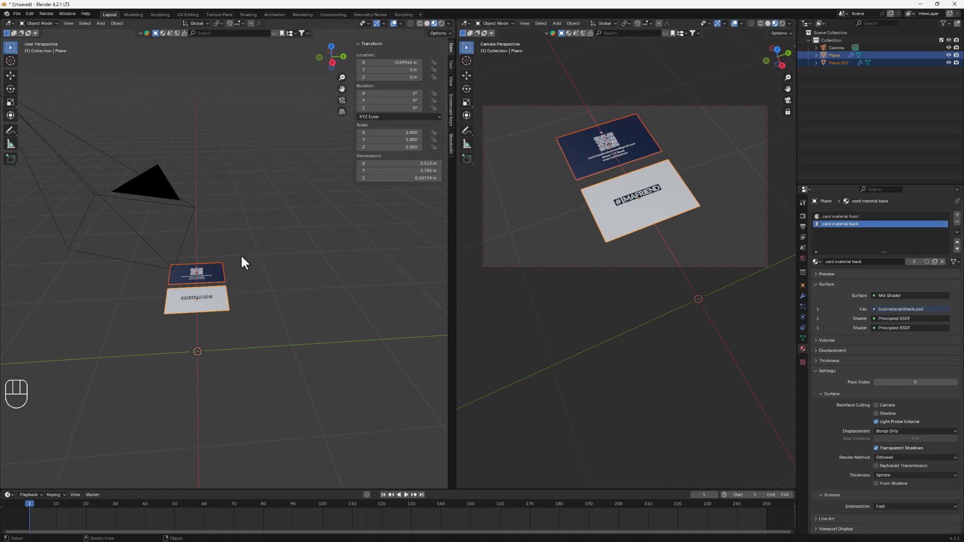
- Add a cube to the scene and flatten it along Z to about 0.54 m high
scroll(240, 261, "up", 3)
middle_click_drag(224, 322, 230, 236, "shift")
key("shift")
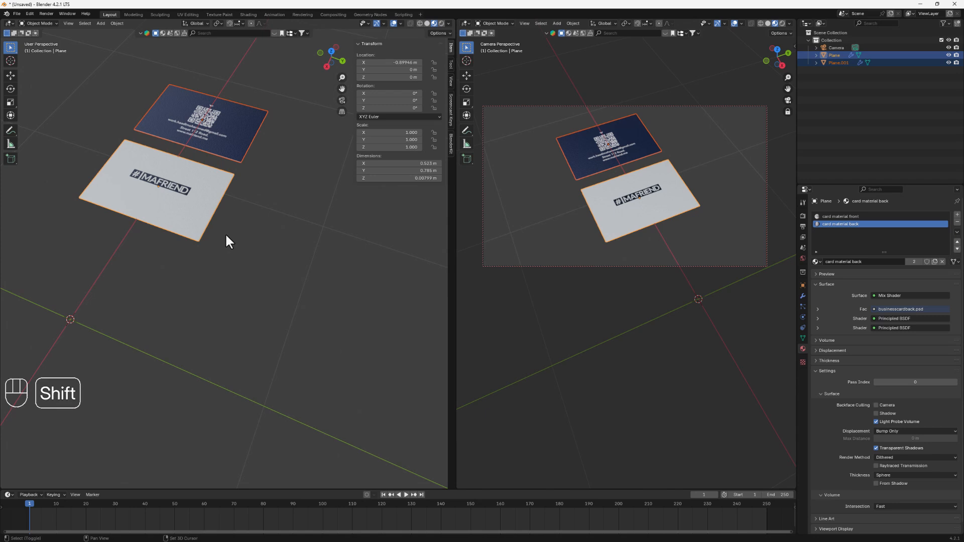
key("shift+a")
mouse_move(223, 245)
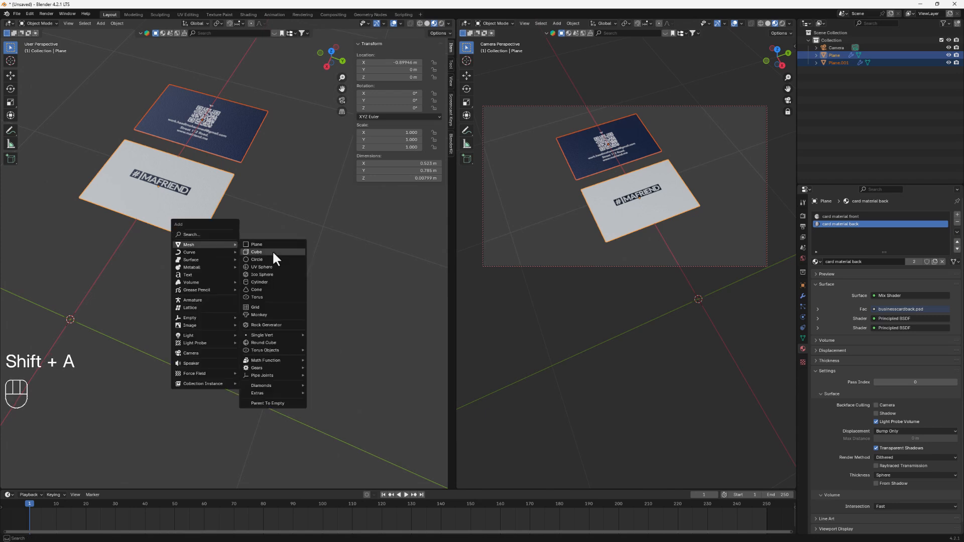
left_click(272, 252)
scroll(207, 259, "down", 5)
middle_click_drag(200, 245, 189, 205)
key("s")
key("z")
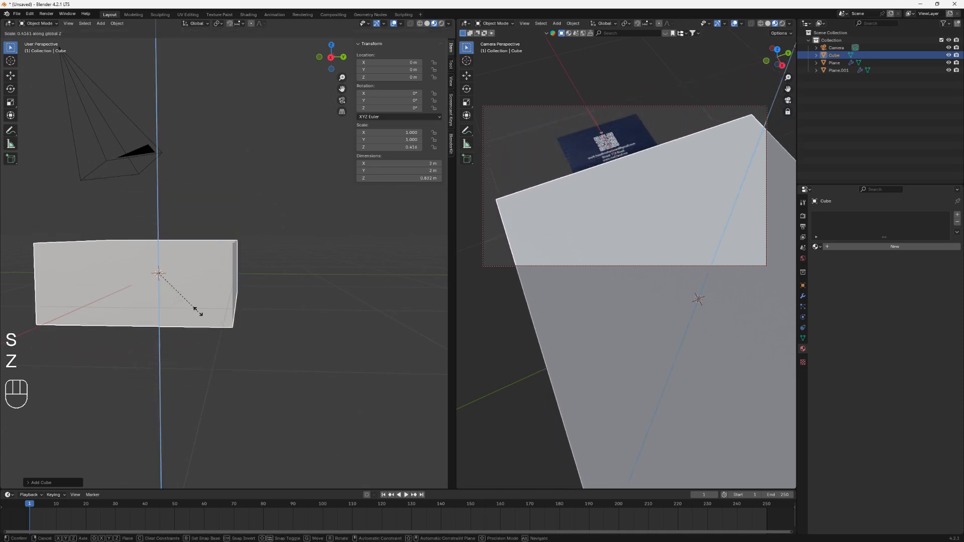
left_click(193, 268)
- Move the flattened cube down along Z to about -0.51 m, below the cards
key("g")
key("z")
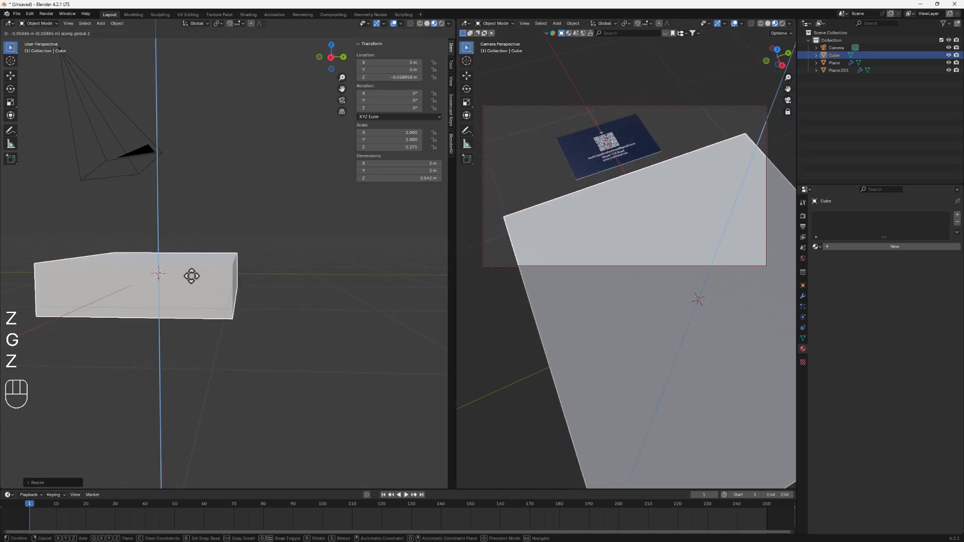
left_click(198, 273)
middle_click_drag(198, 273, 197, 299)
key("g")
key("z")
left_click(202, 334)
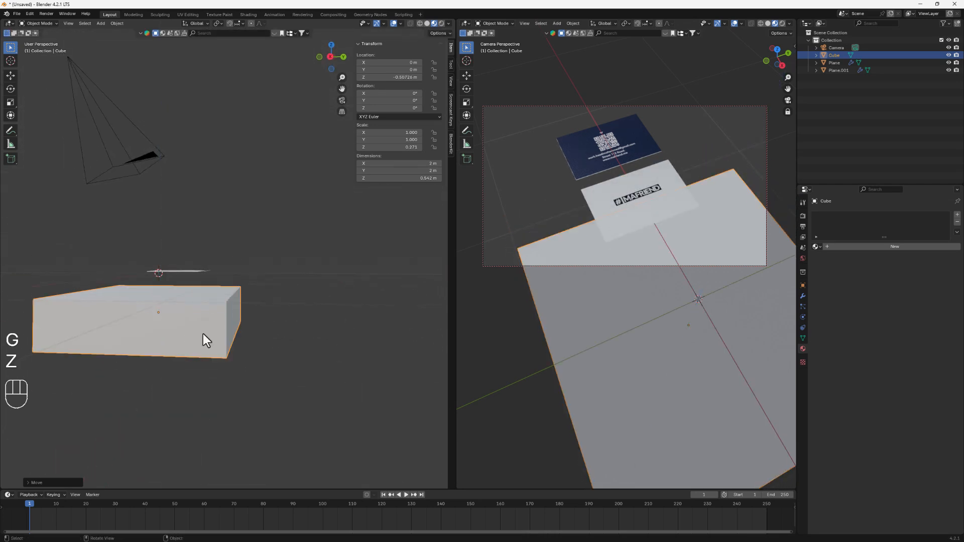
- Shift the cube beneath the cards to about -1.06 m along X and 0.85 m along Y
middle_click_drag(203, 334, 140, 328)
key("g")
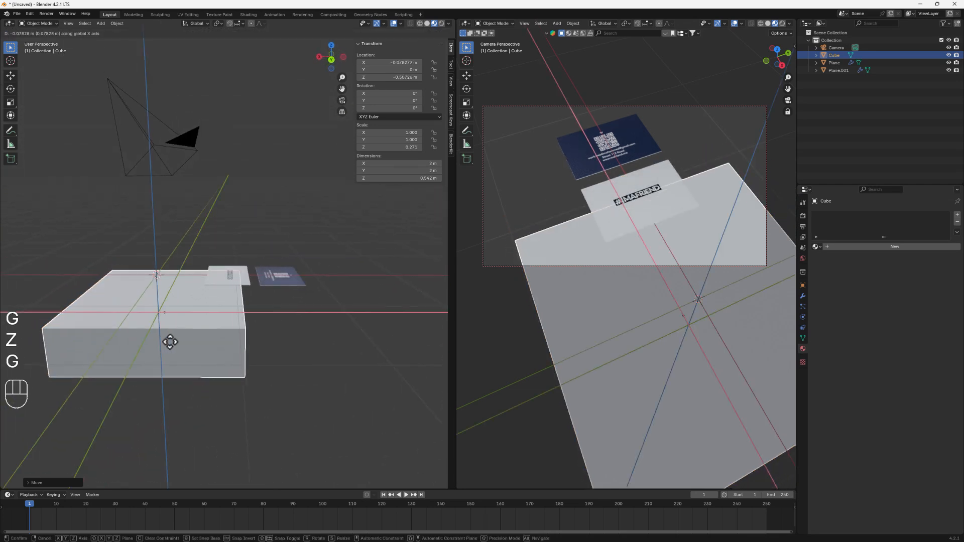
left_click(242, 353)
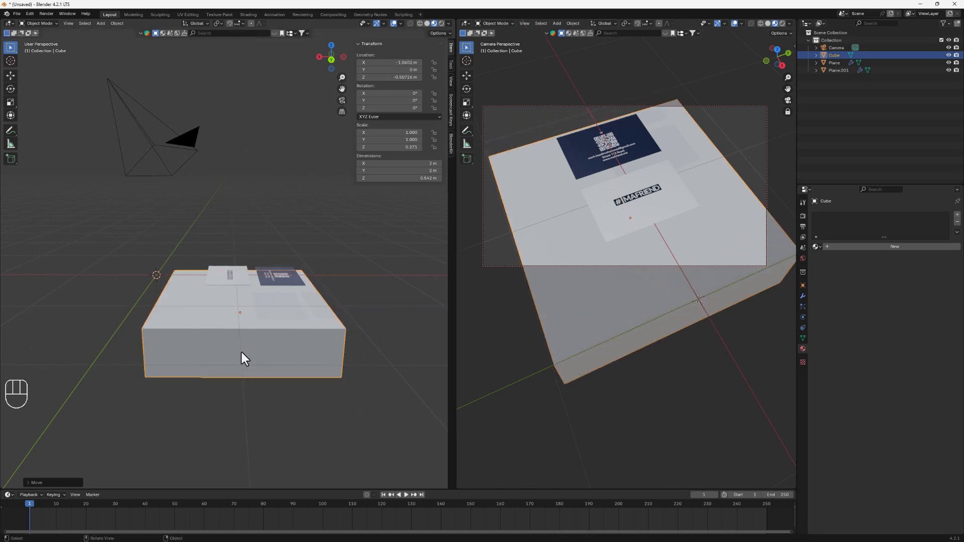
middle_click_drag(180, 396, 301, 400)
key("g")
key("y")
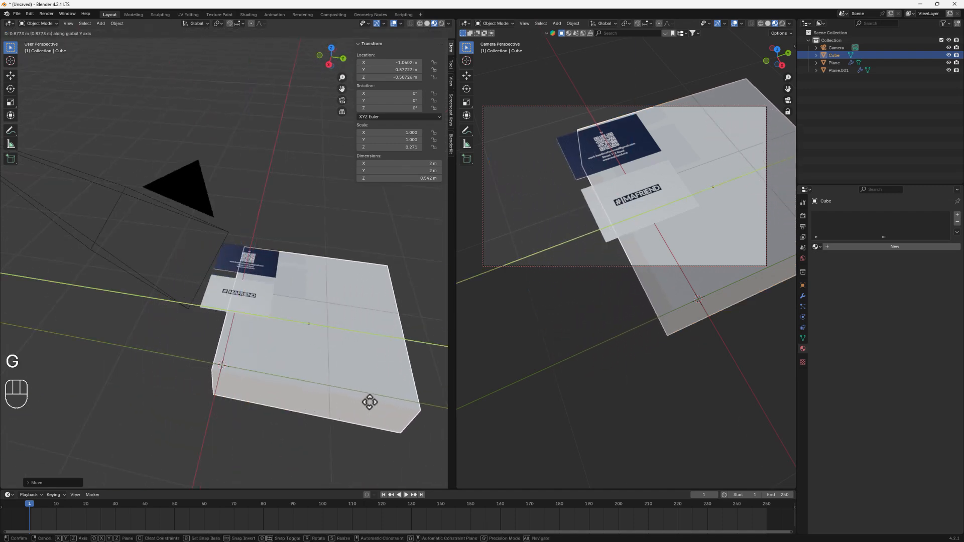
left_click(367, 403)
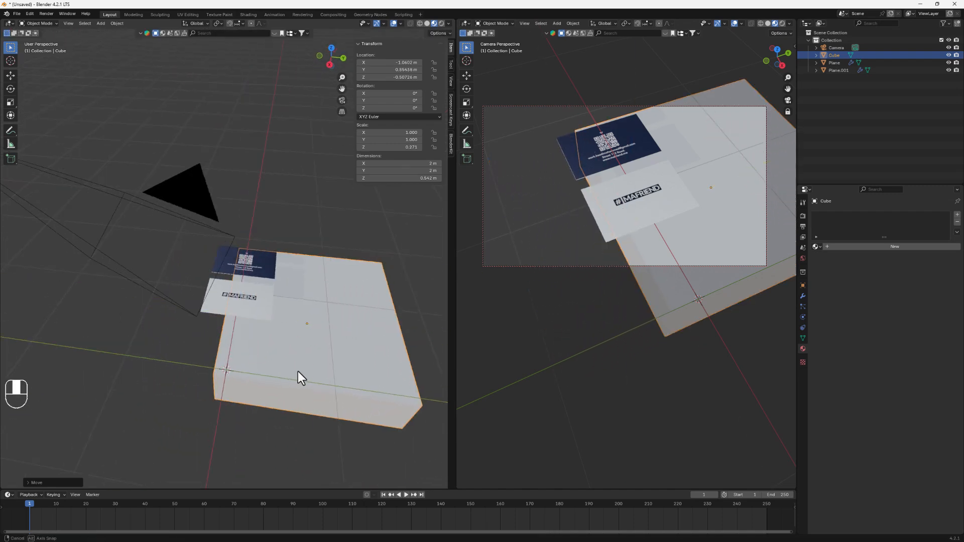
- Stretch the cube along X to about 3.9 m long and move it to about -1.45 m on X
middle_click_drag(298, 372, 348, 376)
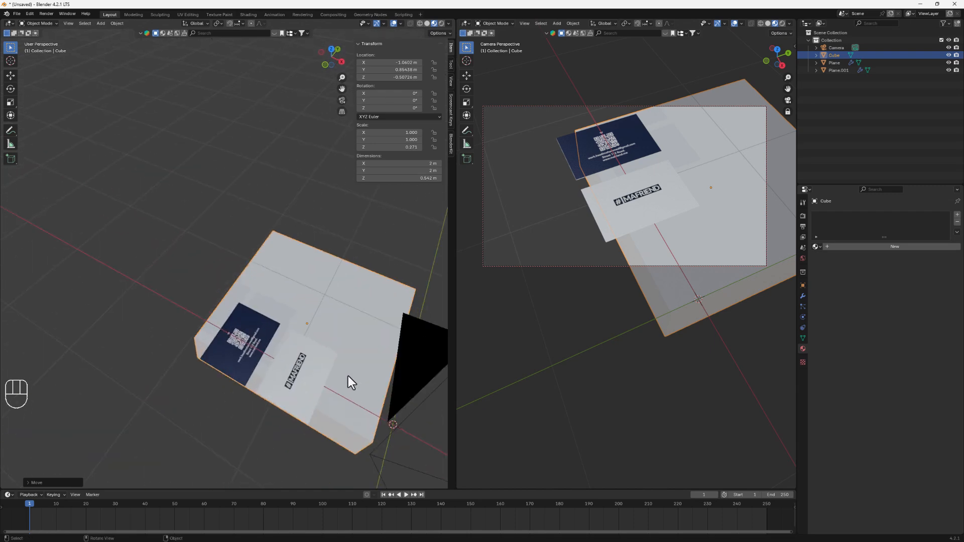
key("s")
key("x")
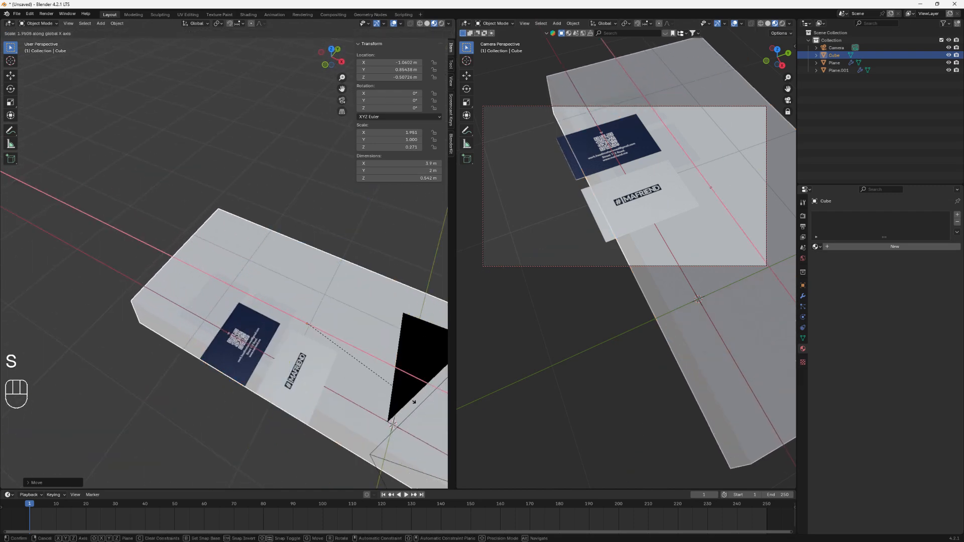
left_click(413, 401)
key("g")
key("x")
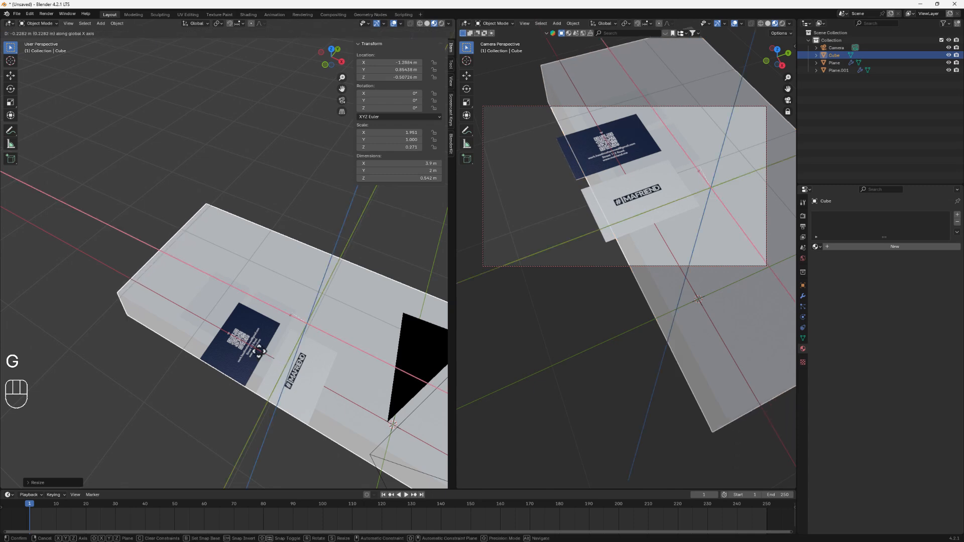
left_click(285, 374)
- Thin the slab under the cards along Z to about 0.21 m
middle_click_drag(285, 375, 195, 285)
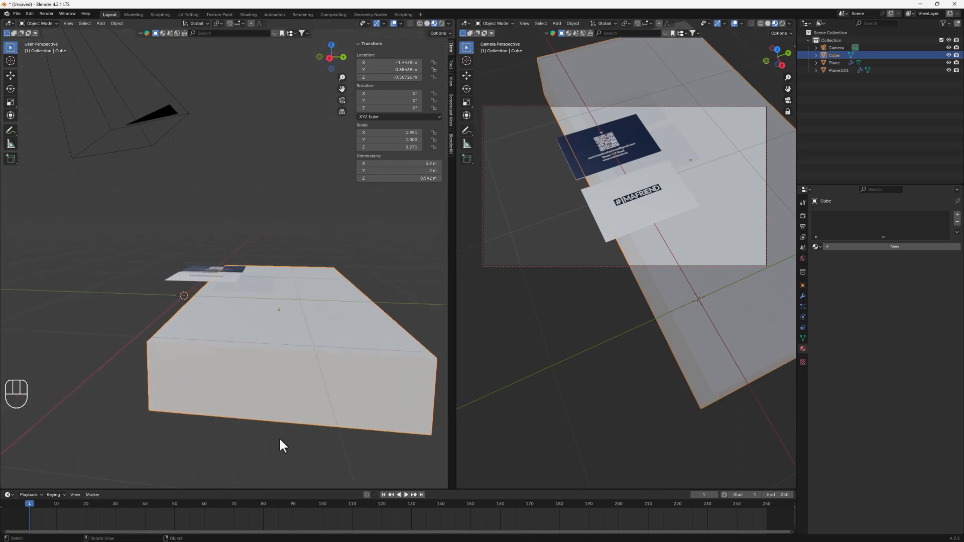
key("d")
key("z")
key("s")
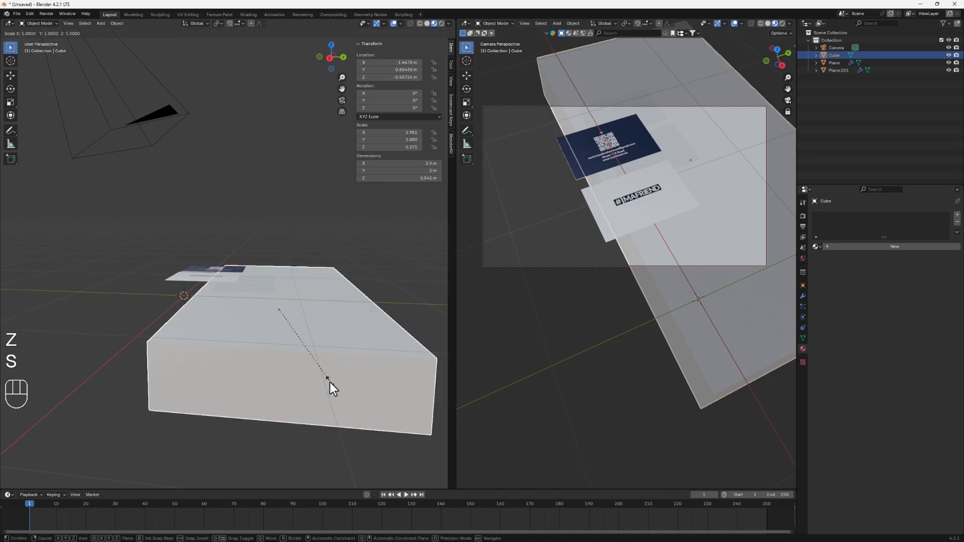
key("z")
left_click(285, 349)
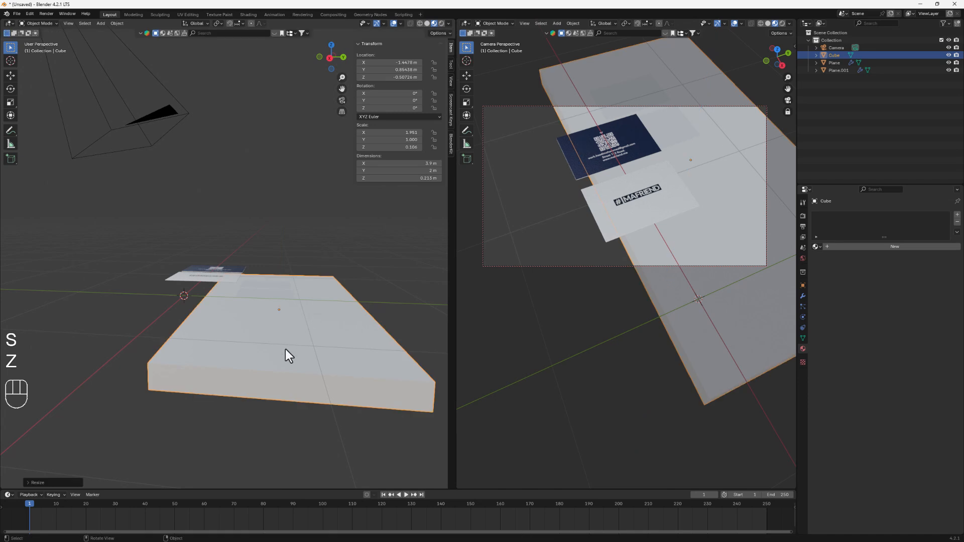
- Raise the slab along Z to about -0.21 m and apply its scale
key("g")
key("x")
key("z")
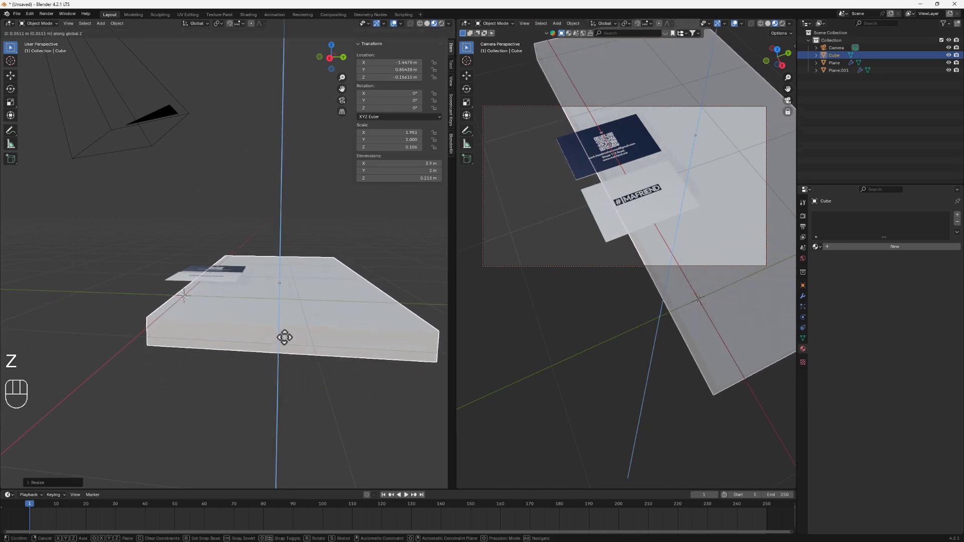
left_click(285, 342)
middle_click_drag(180, 306, 183, 345)
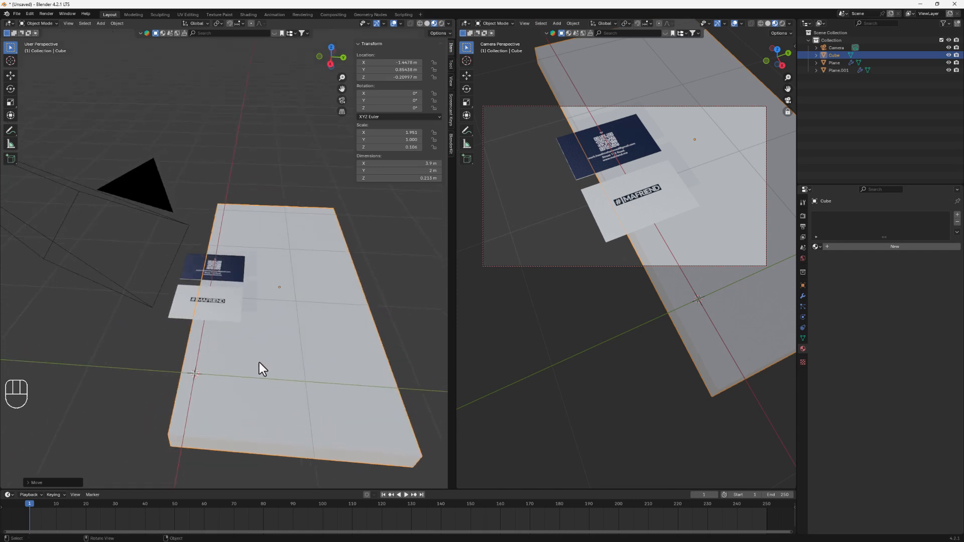
key("ctrl+a")
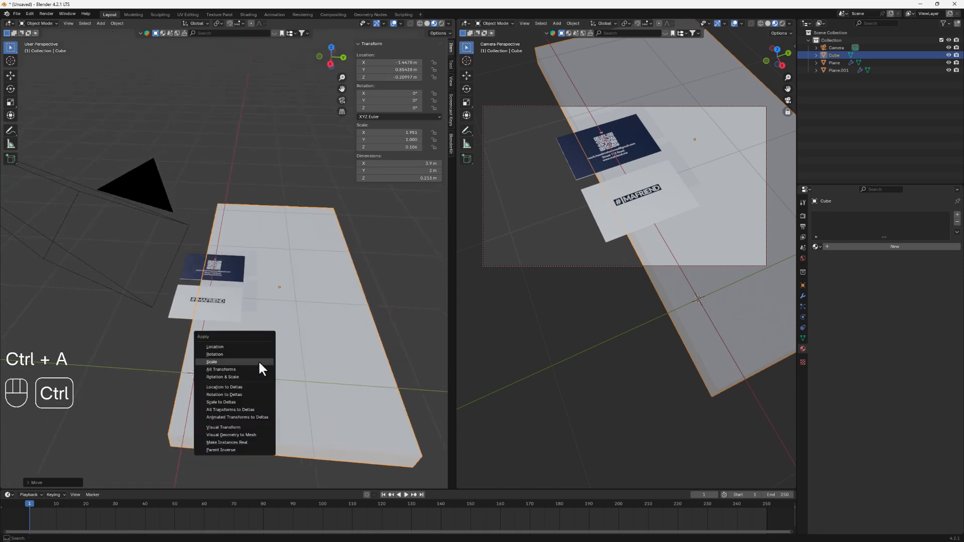
left_click(227, 360)
- Divide the slab's mesh into many narrow lengthwise strips with evenly spaced, centred loop cuts
key("Tab")
scroll(265, 409, "up", 2)
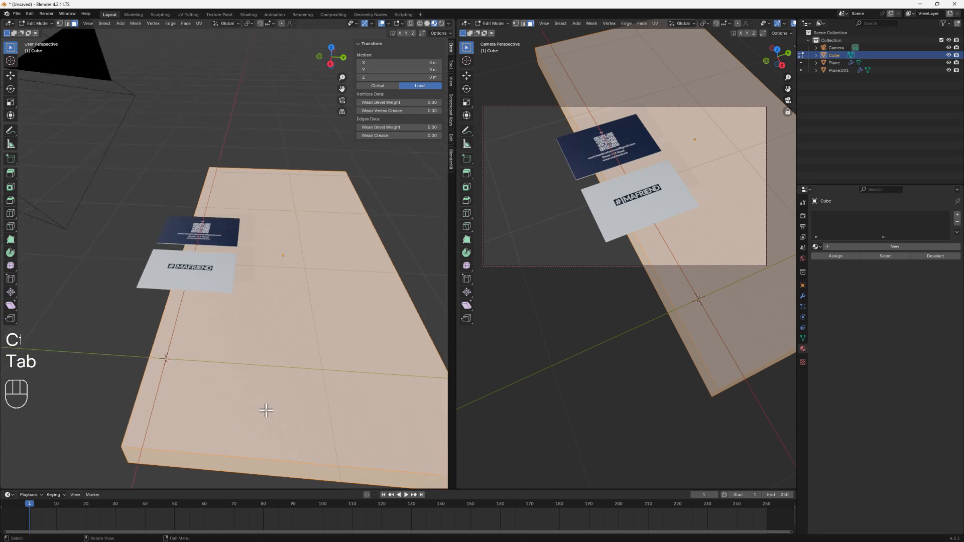
middle_click_drag(264, 409, 217, 324, "shift")
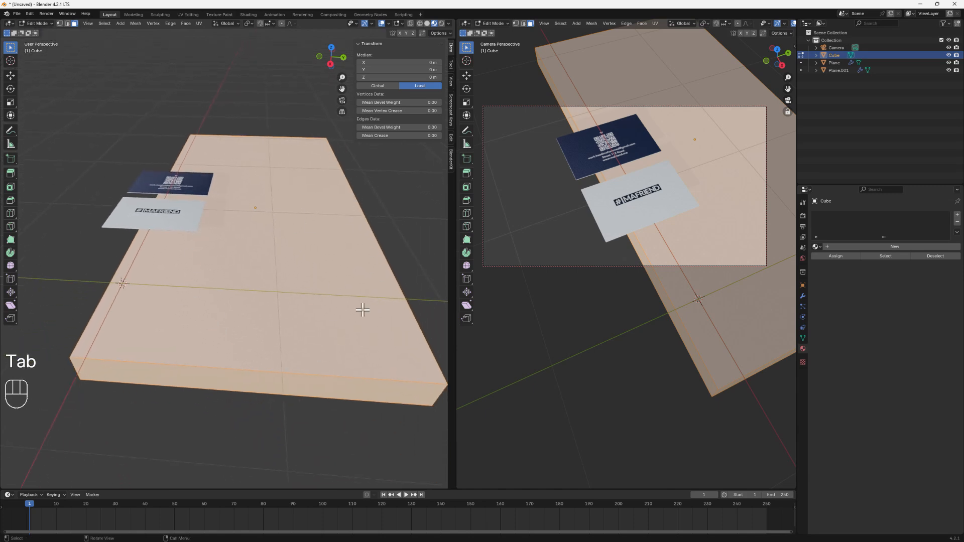
key("ctrl+r")
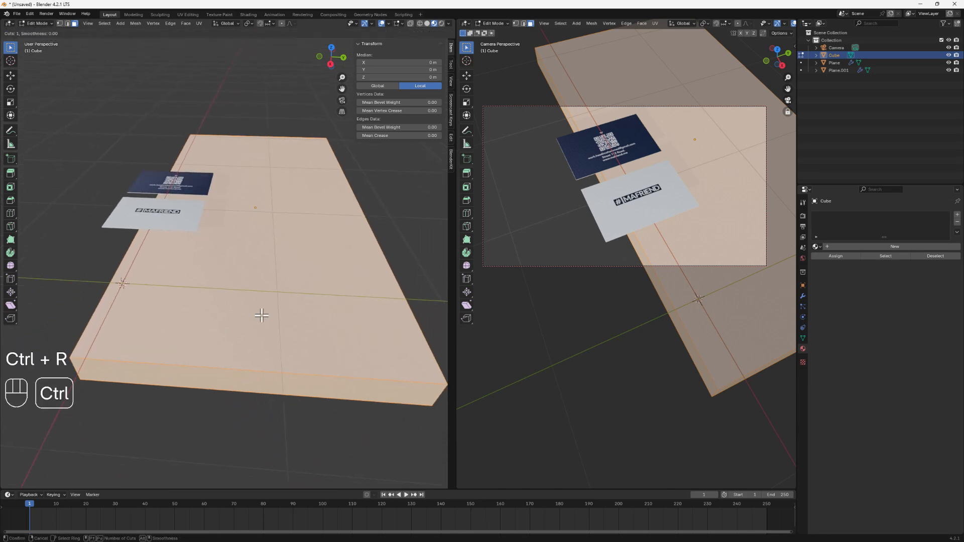
scroll(241, 377, "up", 14)
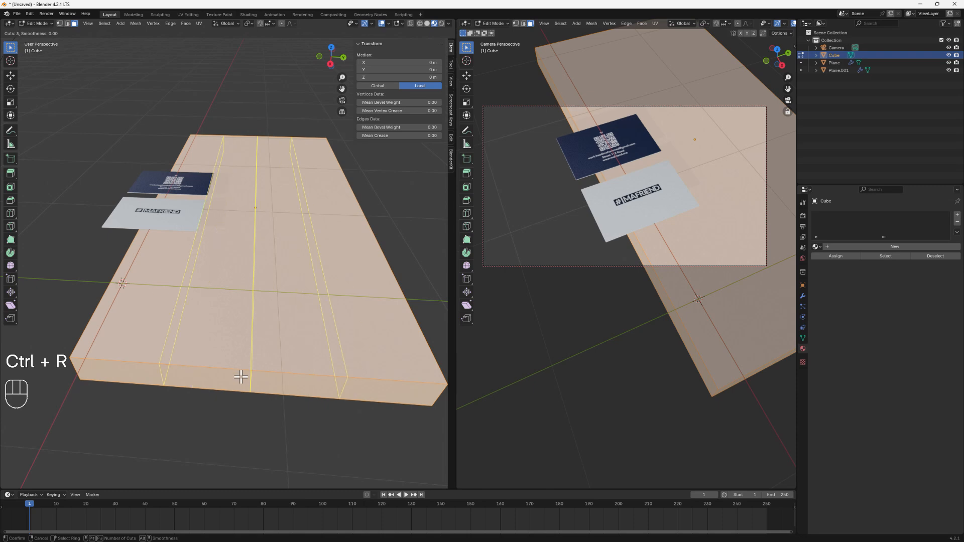
scroll(241, 377, "up", 18)
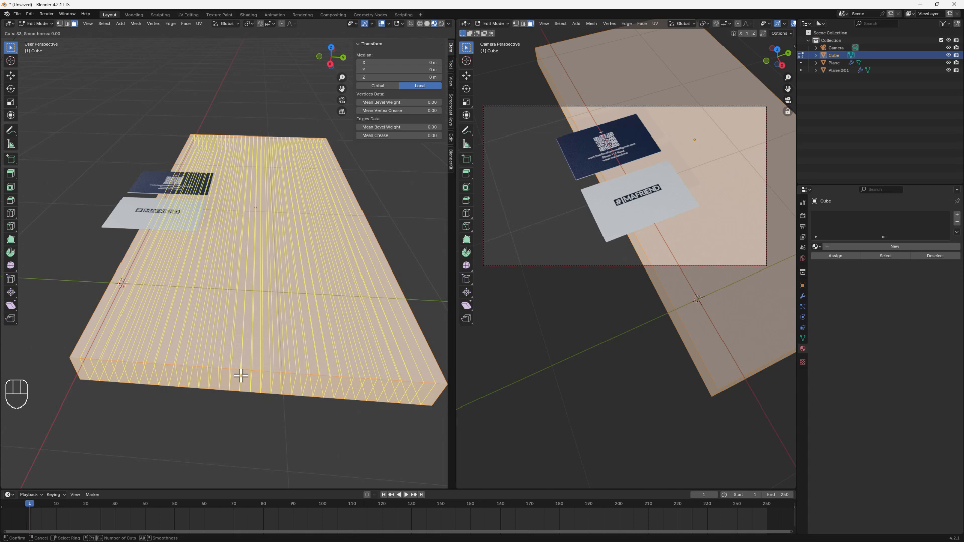
left_click(241, 376)
right_click(241, 376)
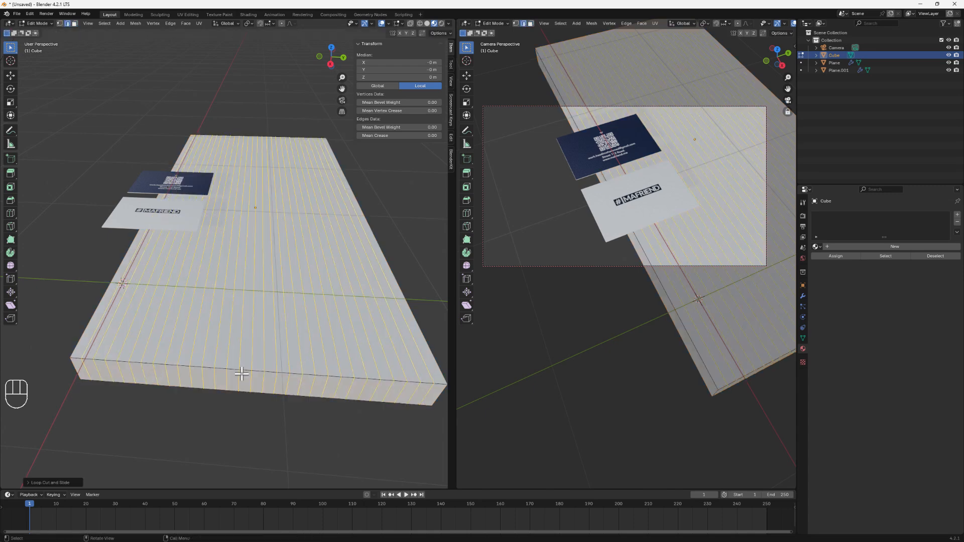
- Extrude every other lengthwise strip on the slab's top face upward to about 0.20 m in local Z, forming raised slats
left_click(75, 24)
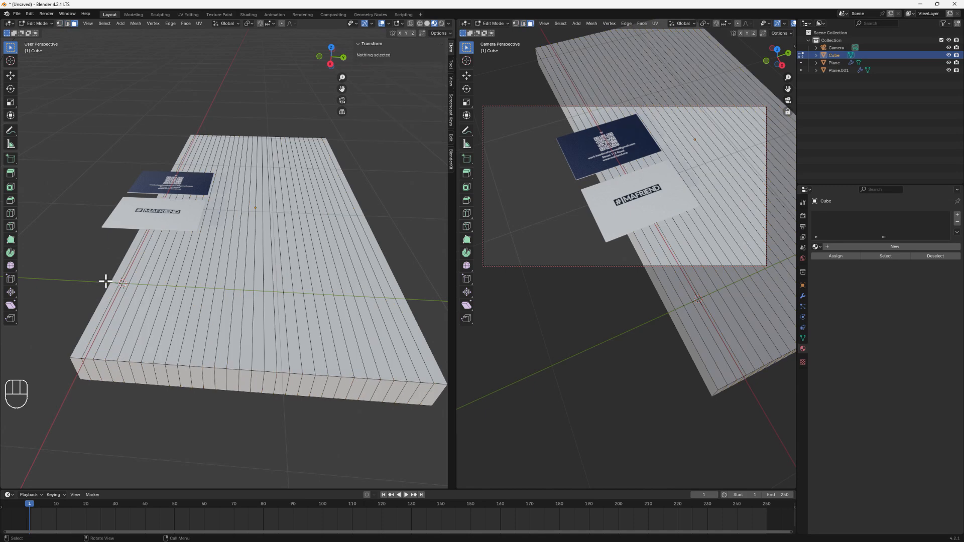
left_click(99, 318, "shift")
left_click(115, 347, "shift")
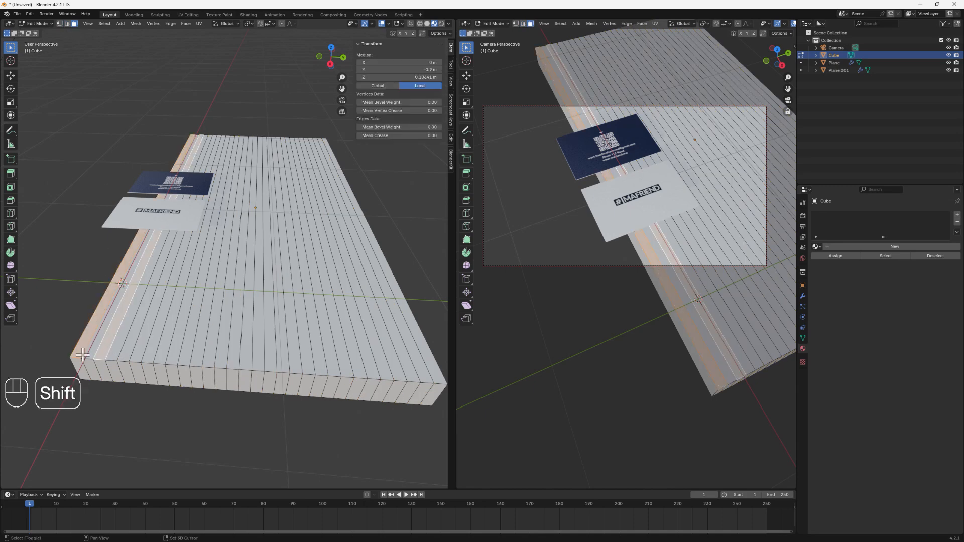
left_click(129, 340, "shift")
left_click(158, 328, "shift")
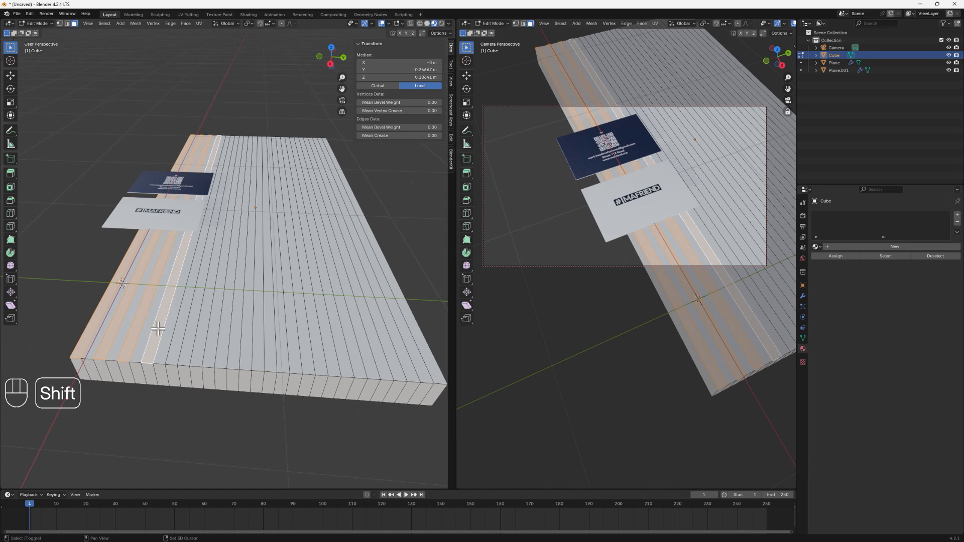
left_click(180, 331, "shift")
left_click(208, 330, "shift")
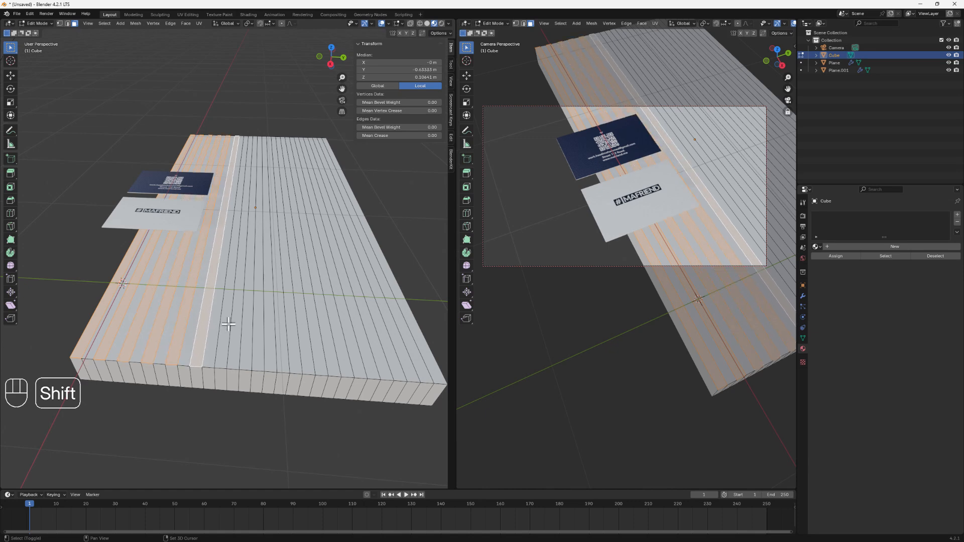
left_click(229, 324, "shift")
left_click(252, 334, "shift")
left_click(272, 348, "shift")
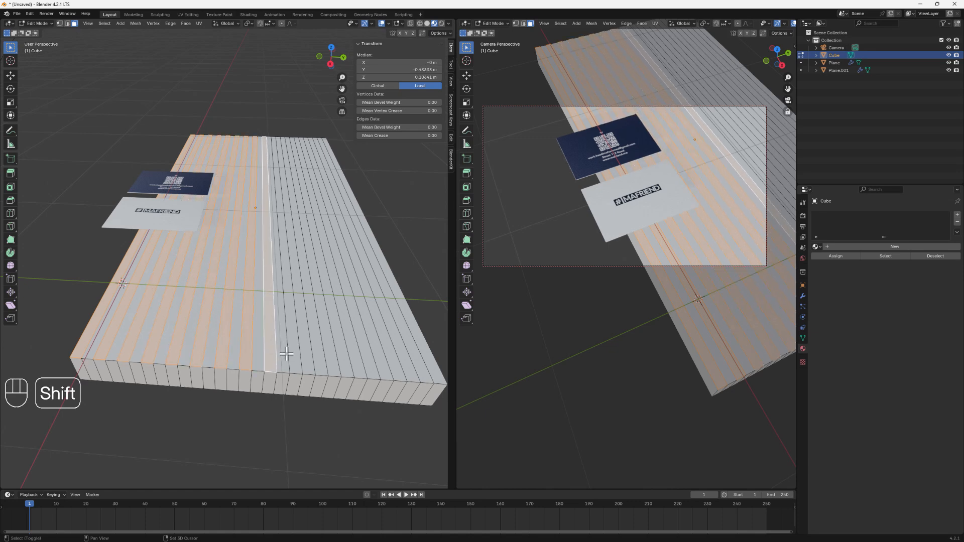
left_click(295, 354, "shift")
left_click(323, 360, "shift")
left_click(344, 363, "shift")
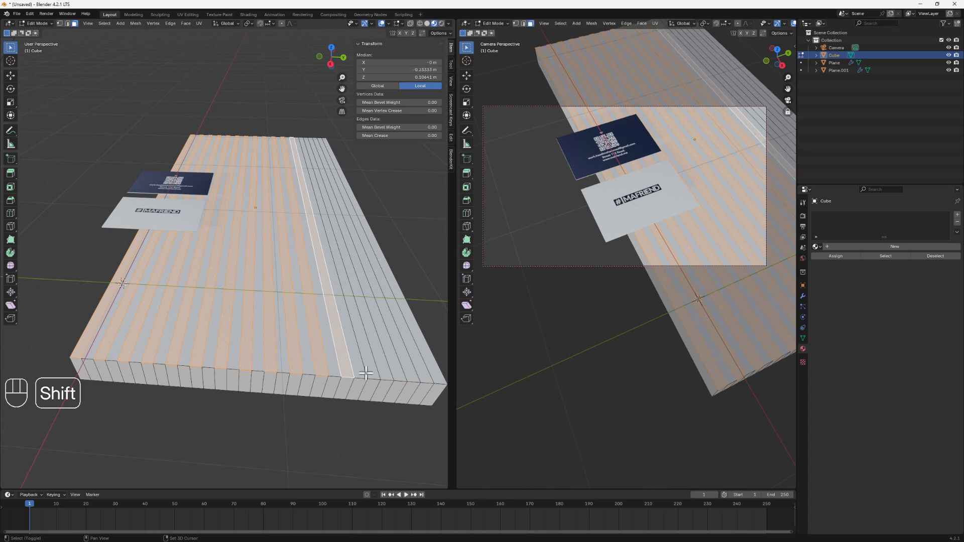
left_click(371, 370, "shift")
left_click(394, 366, "shift")
left_click(410, 373, "shift")
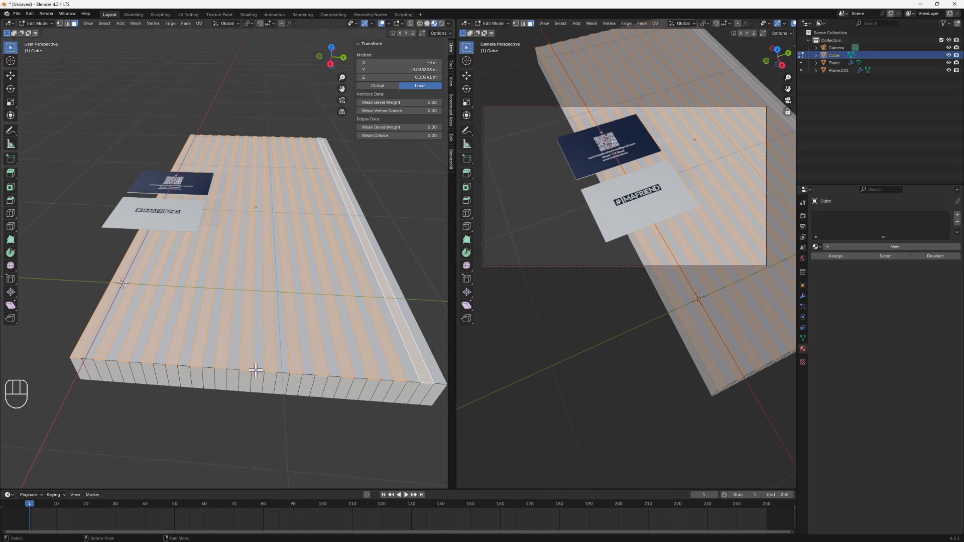
key("e")
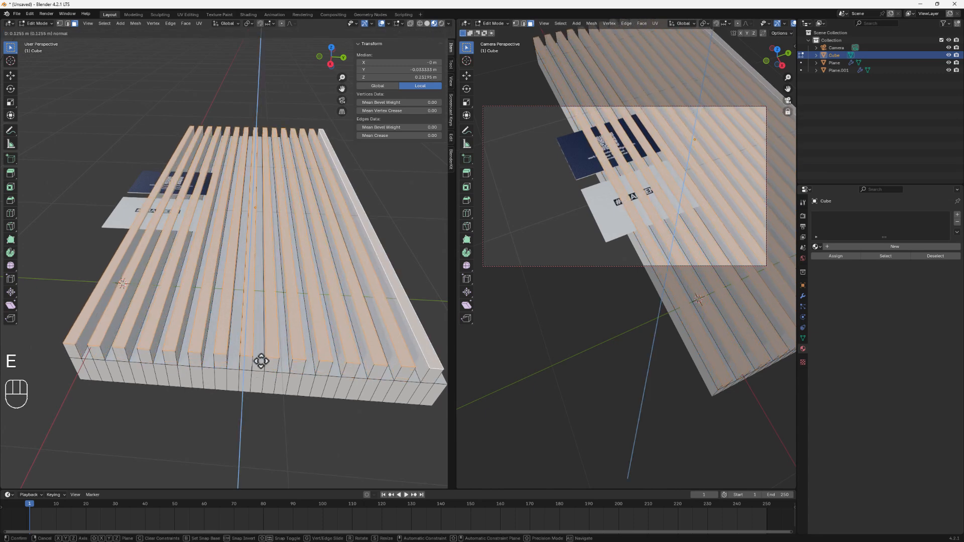
left_click(262, 364)
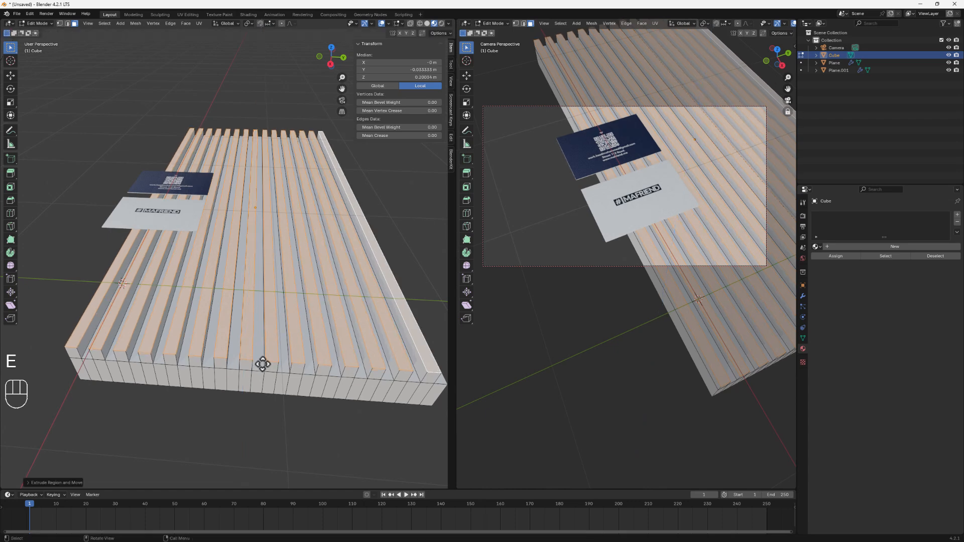
- Lower the slat tops slightly along Z so the slab is about 0.29 m tall, and return to Object Mode
mouse_move(262, 364)
middle_mouse_down()
mouse_move(244, 386)
mouse_move(252, 379)
middle_mouse_up()
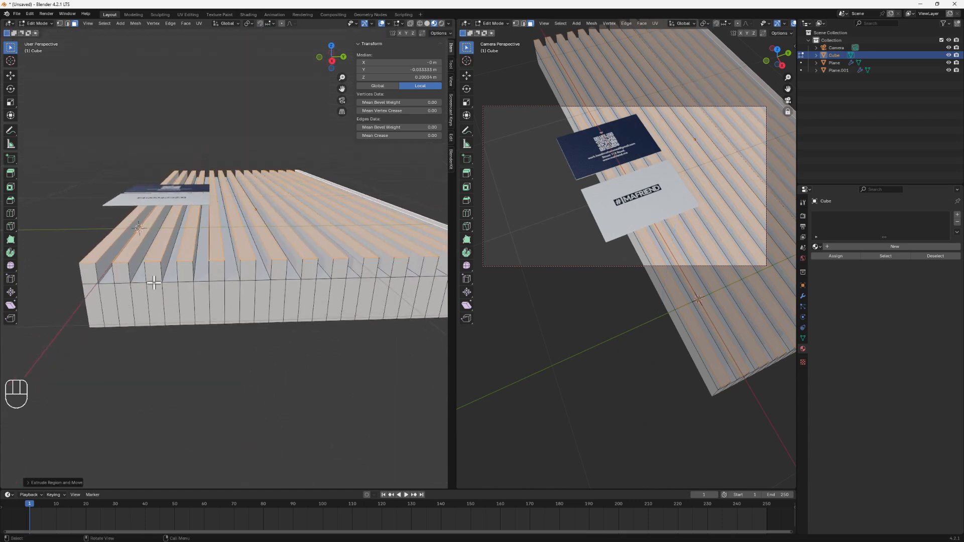
key("g")
key("z")
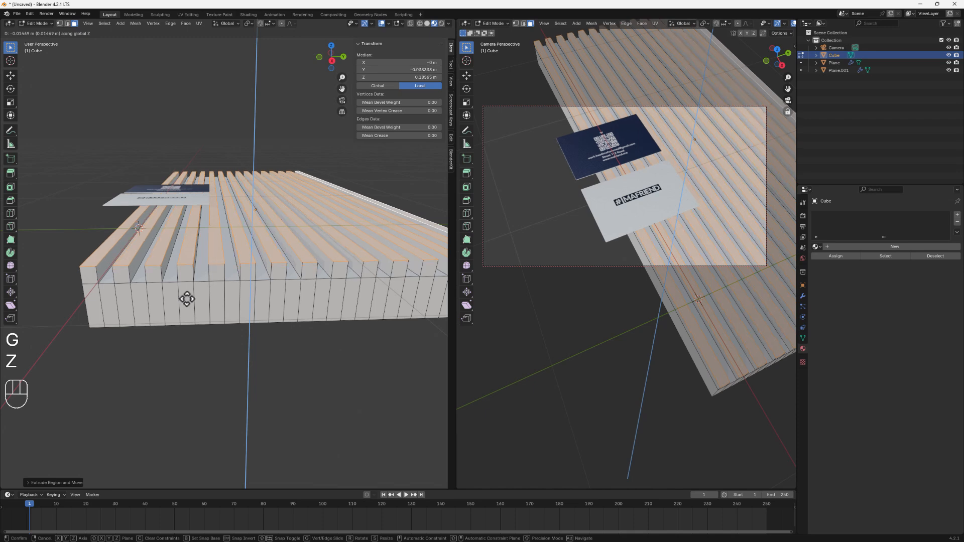
left_click(184, 298)
key("Tab")
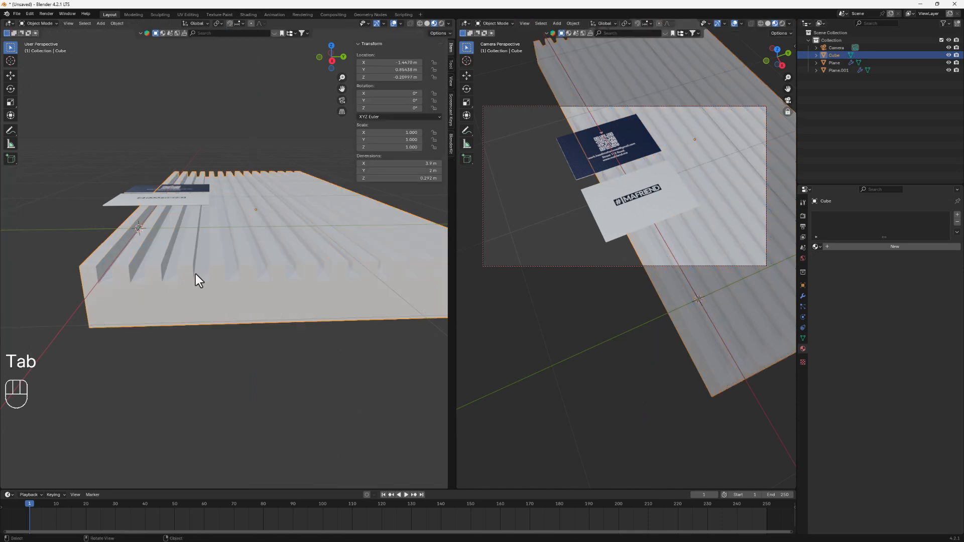
- Move the slatted slab down along Z to about -0.24 m, just beneath the cards
middle_click_drag(196, 274, 250, 259)
key("g")
key("z")
left_click(249, 262)
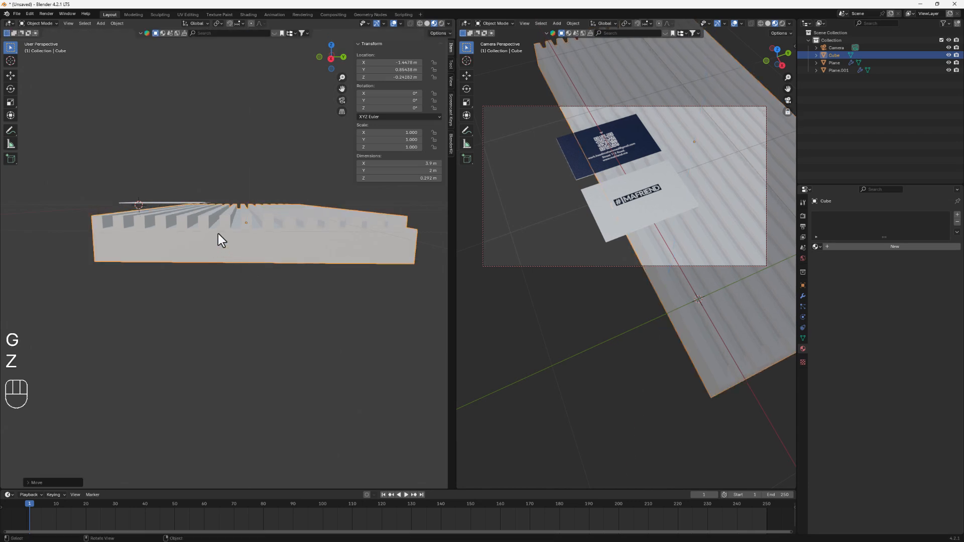
right_click(217, 232)
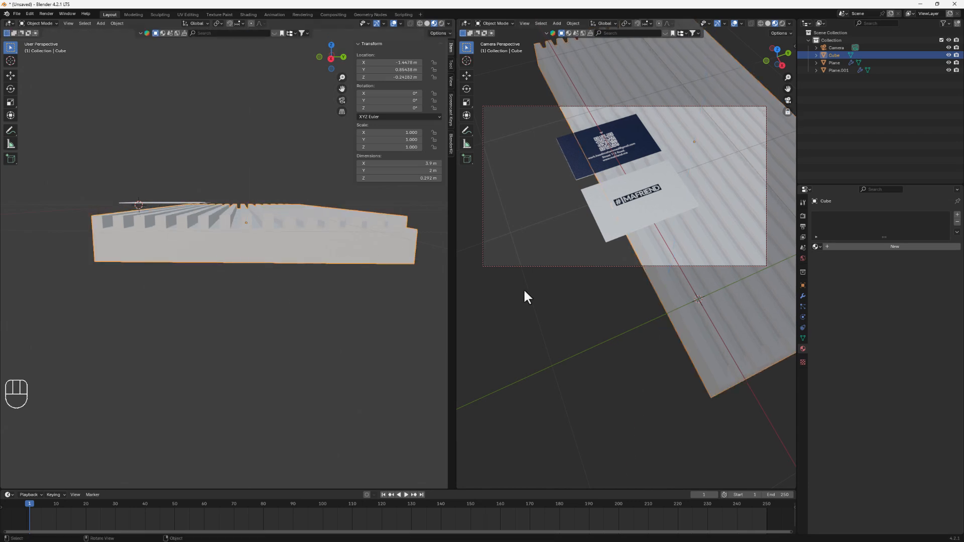
- Add a Bevel modifier to the slatted slab with 3 segments and an amount of 0.004 m
left_click(802, 295)
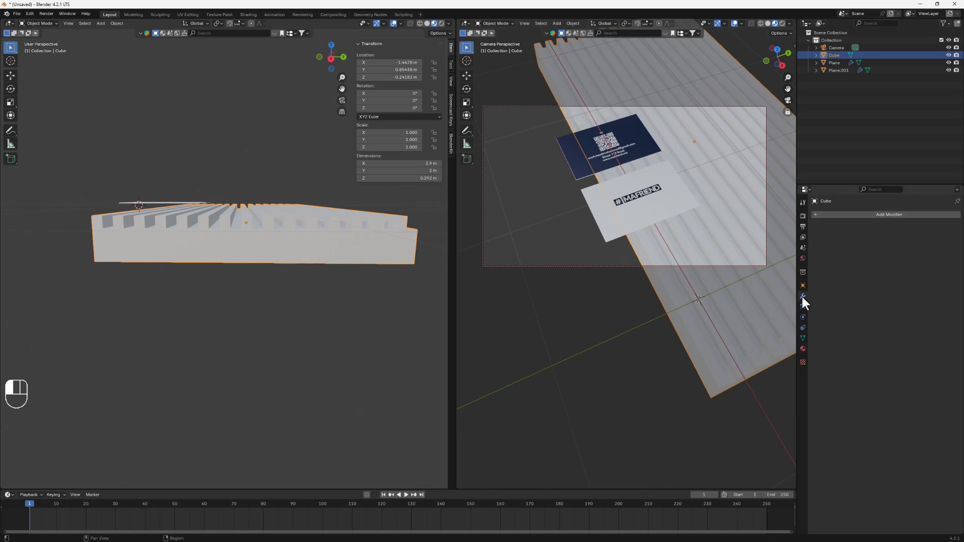
left_click(846, 219)
mouse_move(855, 212)
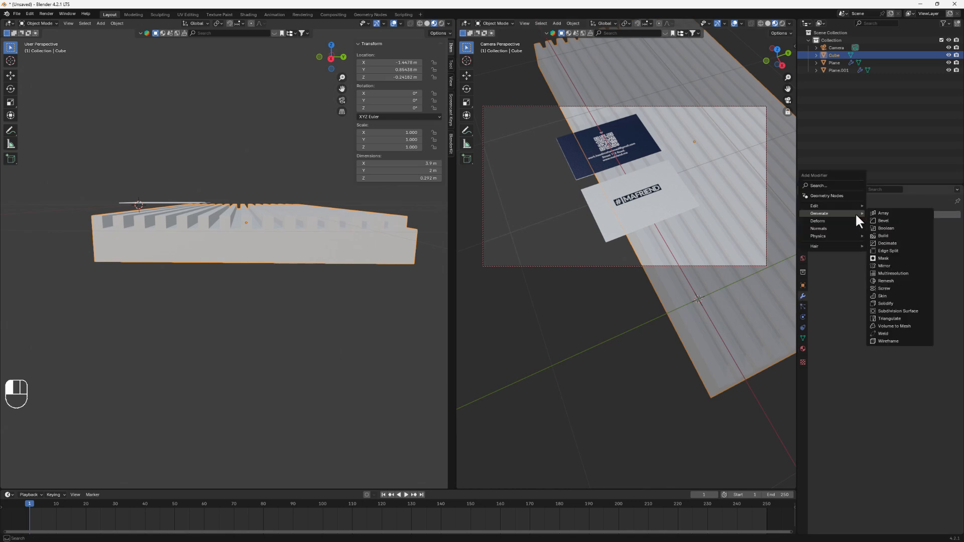
left_click(891, 223)
scroll(372, 245, "up", 4)
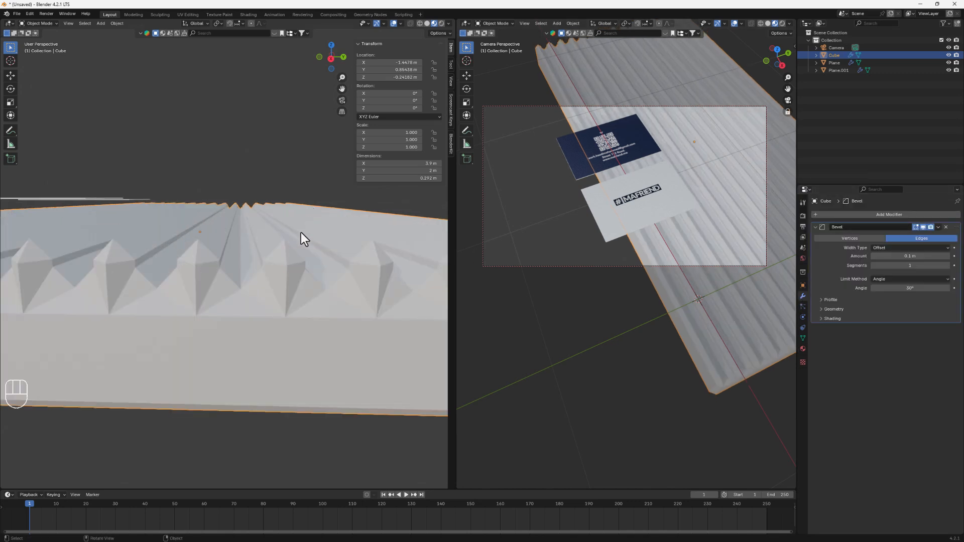
left_click(947, 265)
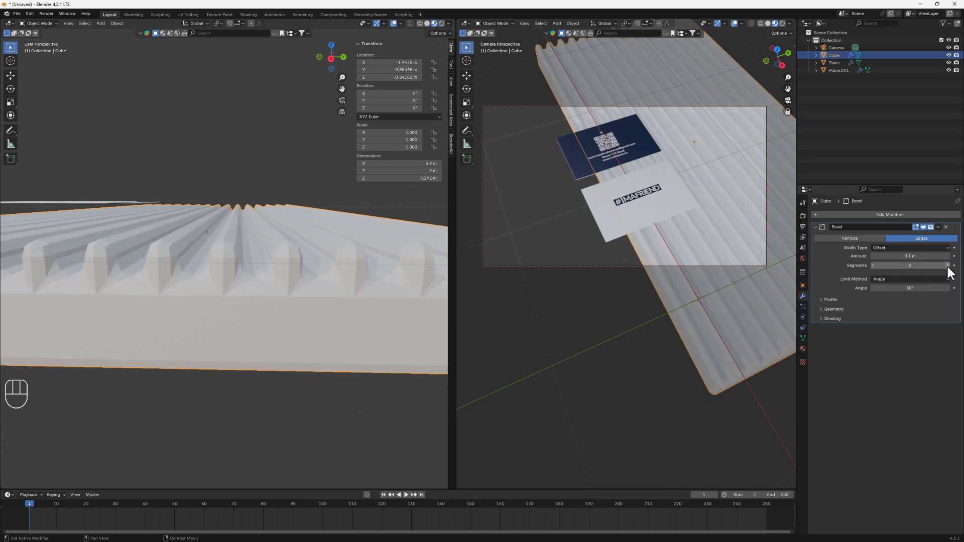
left_click(947, 265)
left_click_drag(909, 257, 893, 257, "shift")
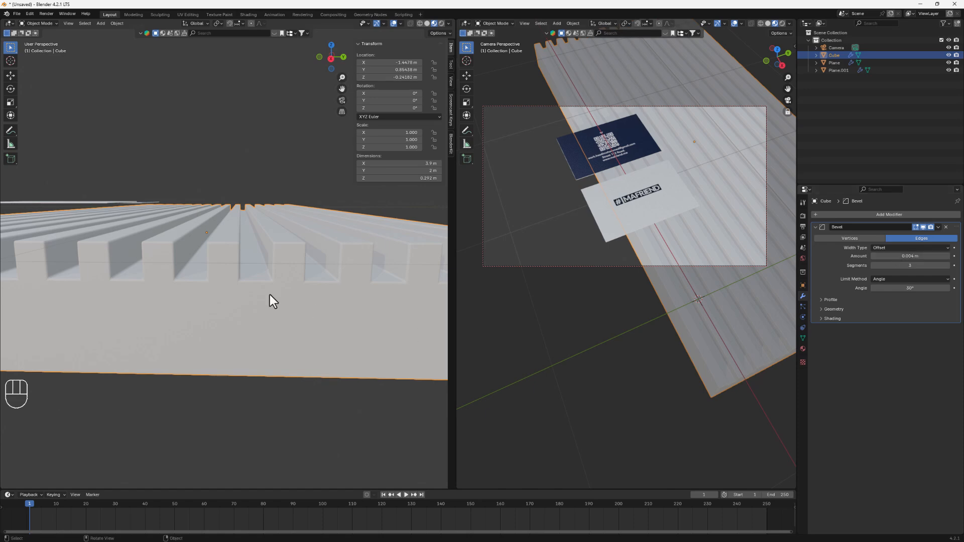
- Apply Shade Auto Smooth to the slatted slab and shift it along Y to about 0.98 m
right_click(202, 243)
left_click(171, 252)
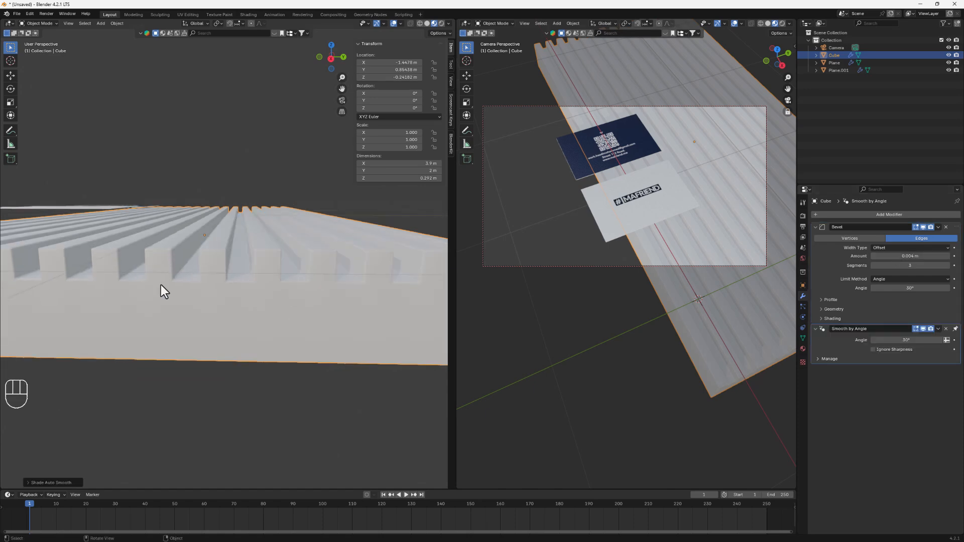
middle_click_drag(161, 285, 136, 318)
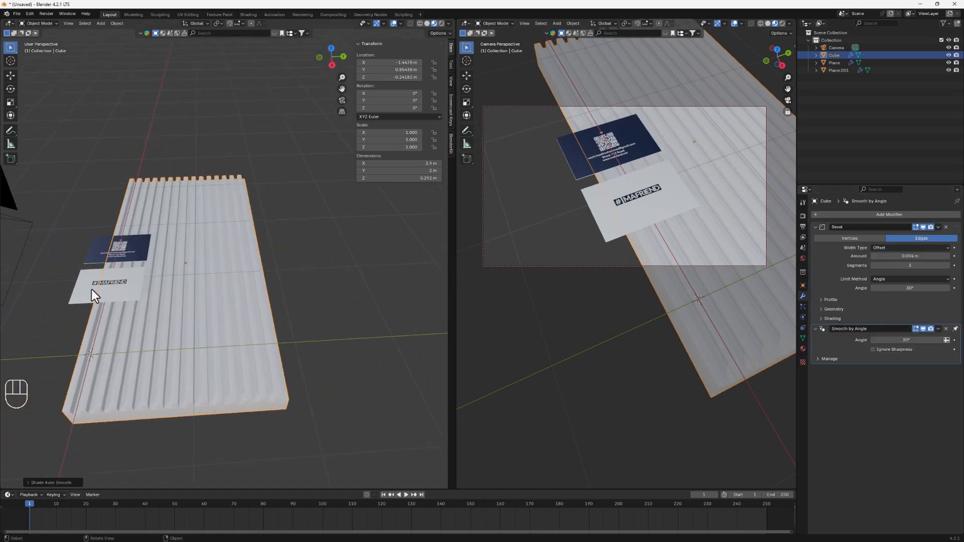
key("g")
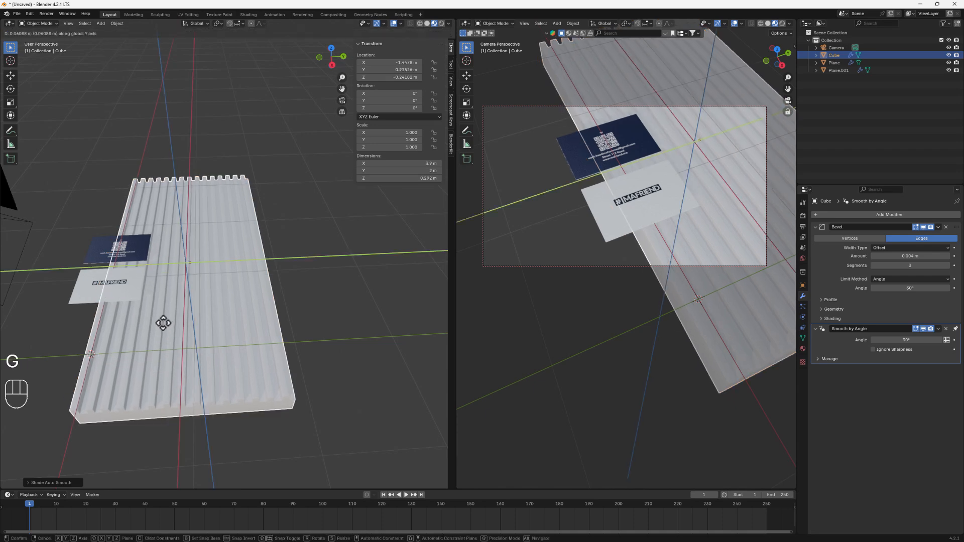
left_click(166, 324)
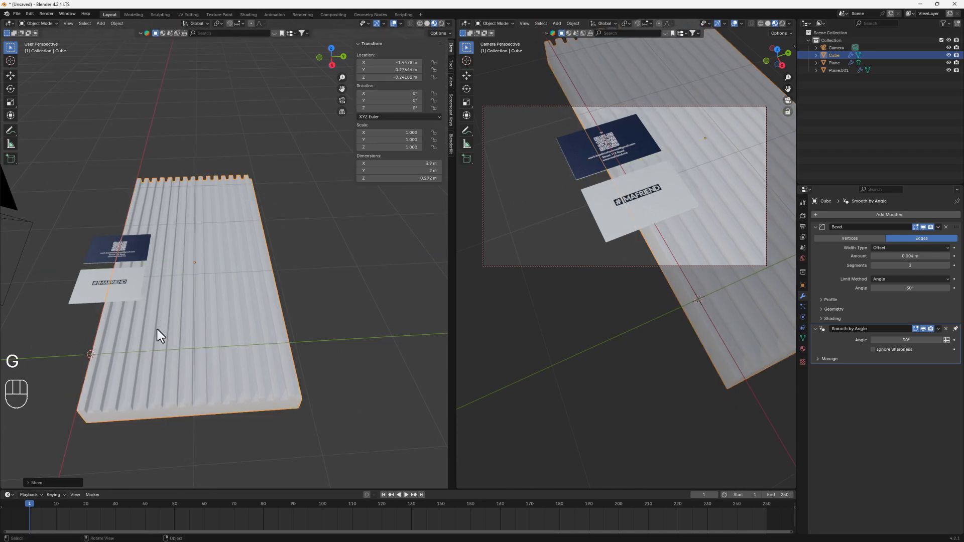
- Add a 2 m mesh plane at the world origin
scroll(79, 293, "down", 4)
middle_click_drag(98, 363, 160, 297, "shift")
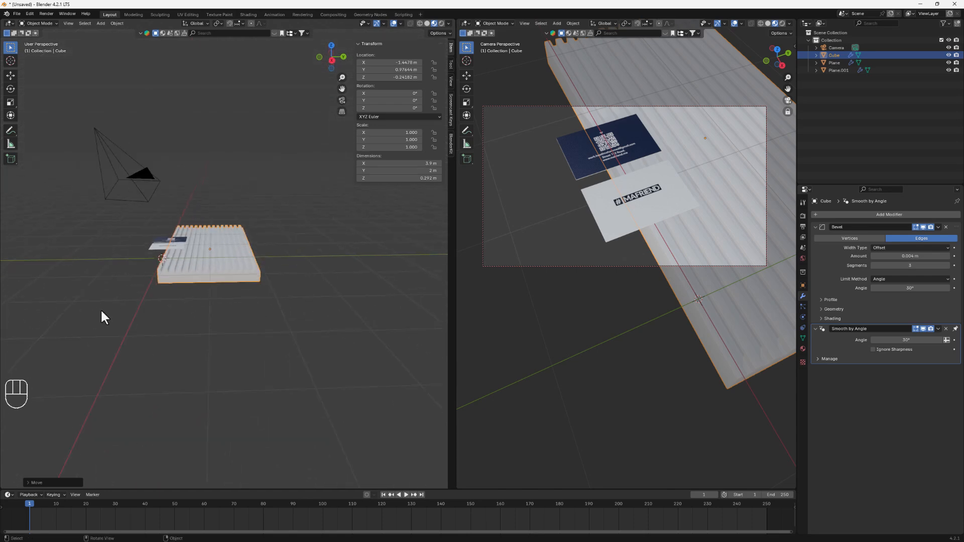
key("shift+a")
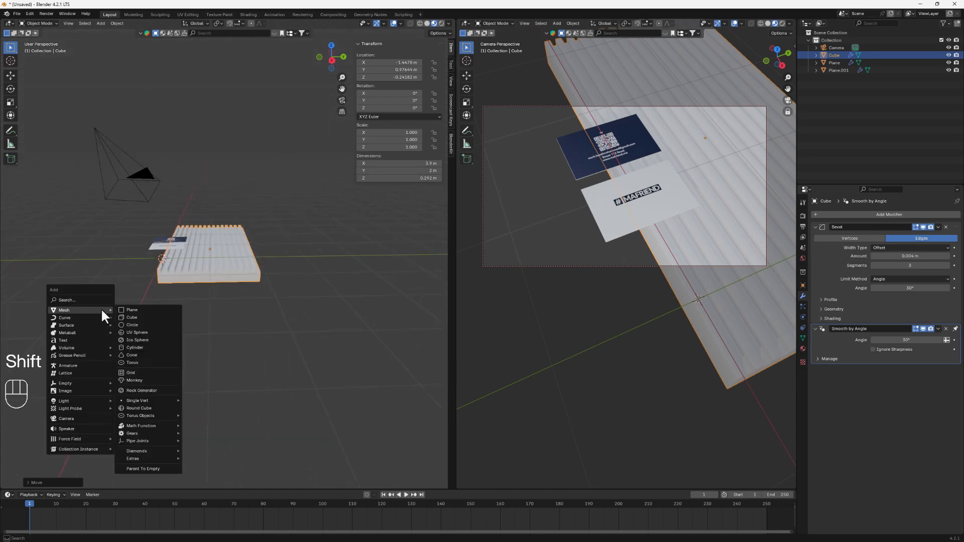
left_click(134, 309)
middle_click_drag(179, 311, 172, 279)
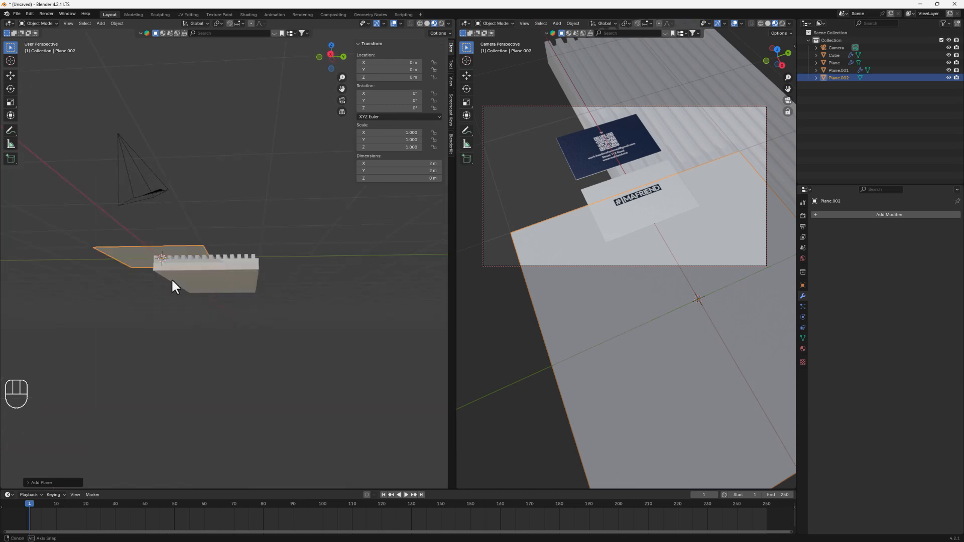
- Lower the new plane along Z to about -0.35 m so it meets the underside of the slatted slab
key("g")
key("z")
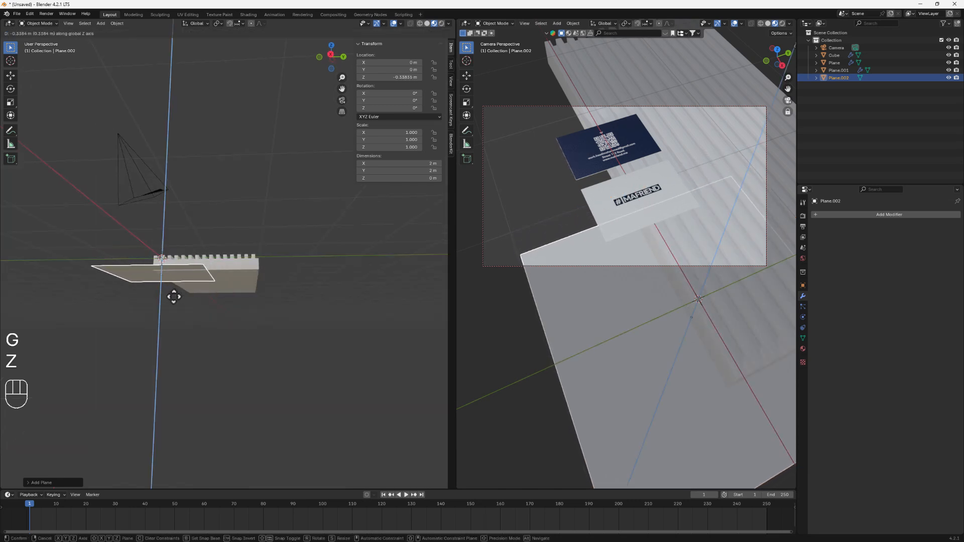
left_click(172, 295)
middle_click_drag(167, 301, 156, 271, "alt")
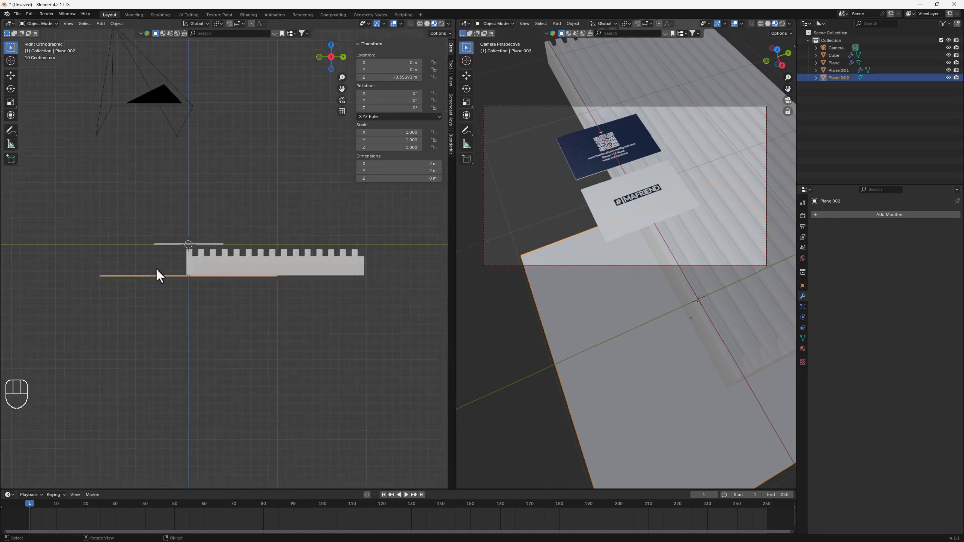
scroll(225, 308, "up", 5)
key("g")
key("z")
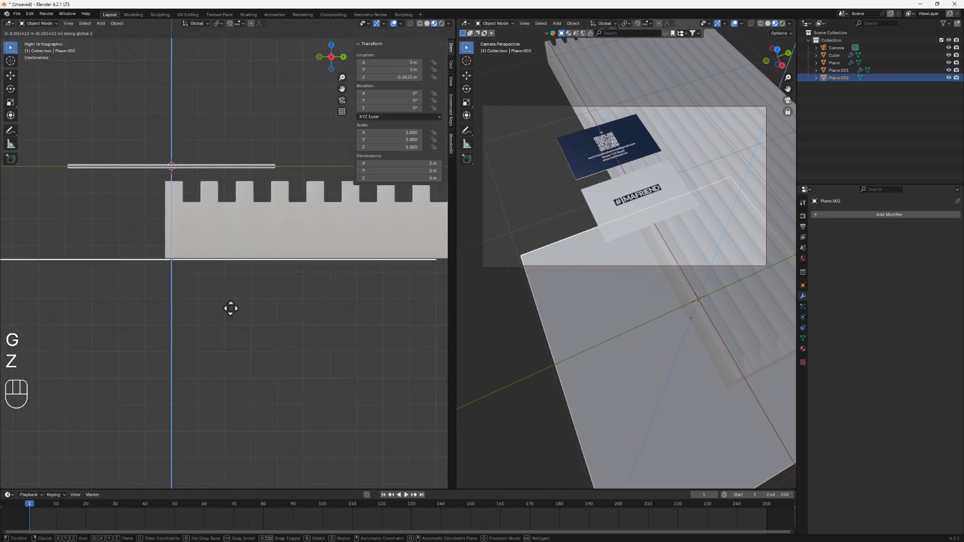
left_click(229, 305)
scroll(229, 304, "down", 4)
middle_click_drag(229, 298, 230, 338)
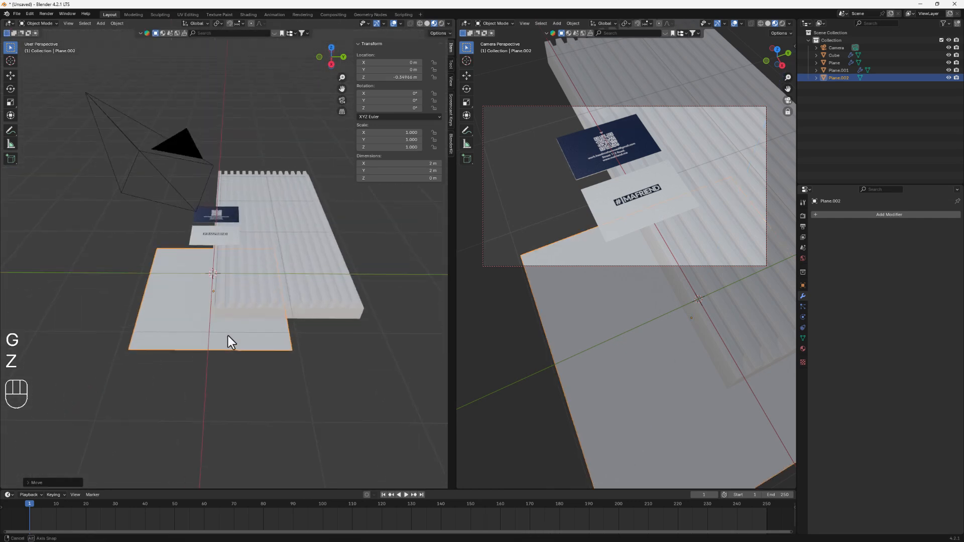
- Scale the ground plane up to about 7.3 m square and shift it along X to about -0.6 m
key("s")
left_click(315, 471)
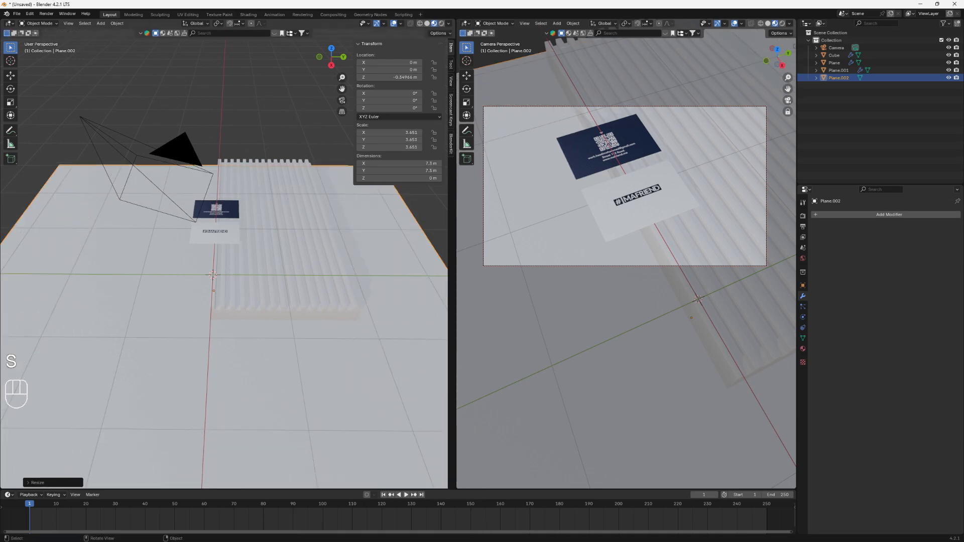
middle_click_drag(310, 479, 396, 490)
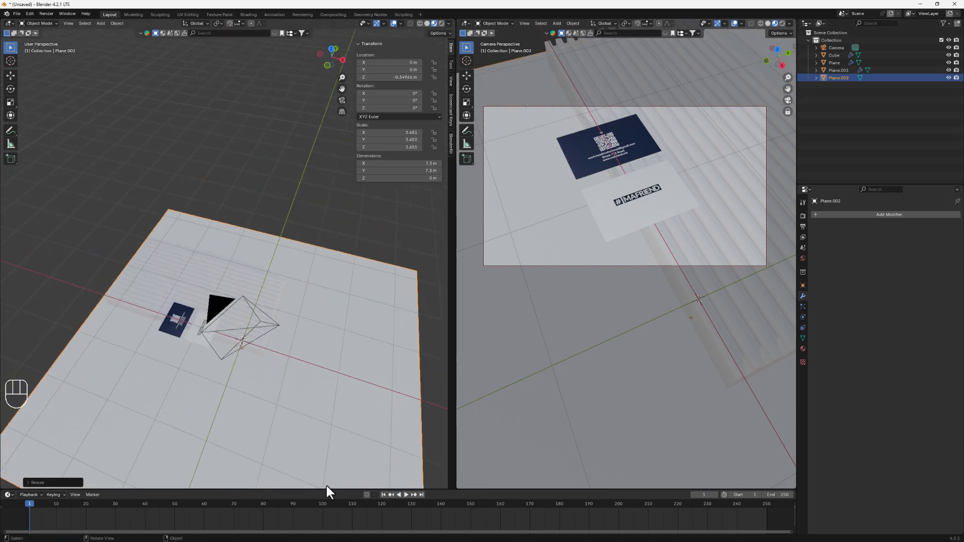
key("g")
left_click(312, 459)
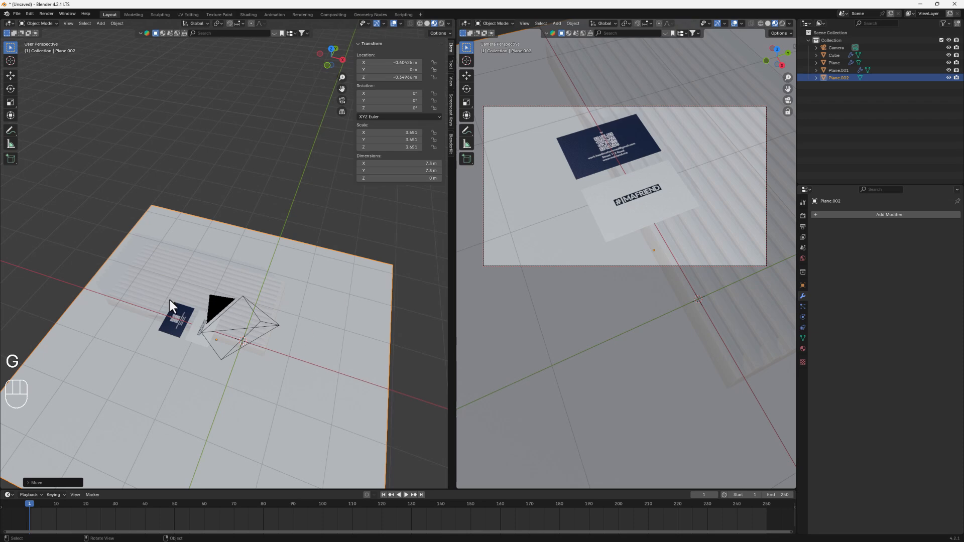
middle_click_drag(209, 349, 165, 319)
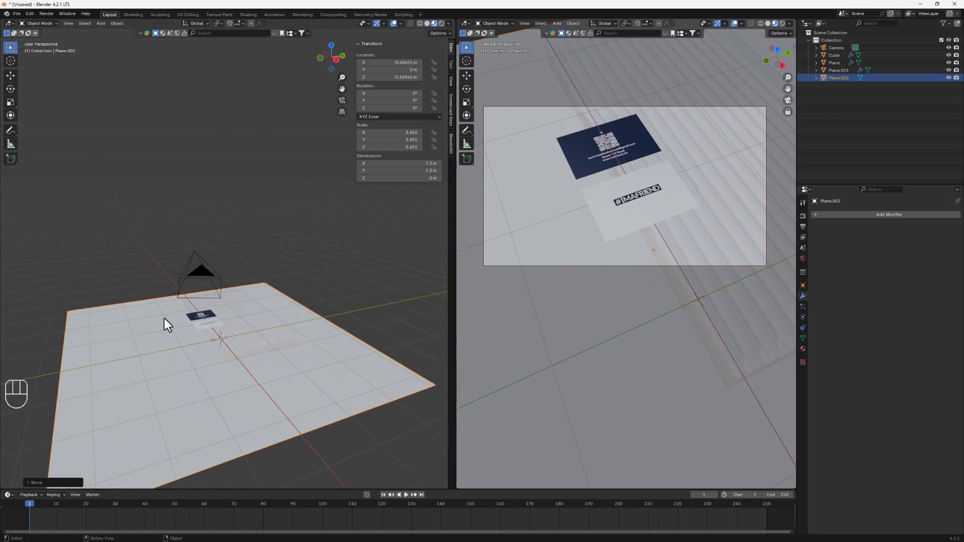
- Add a mesh cube at the world origin and scale it down to about 0.81 m per side
scroll(161, 319, "up", 3)
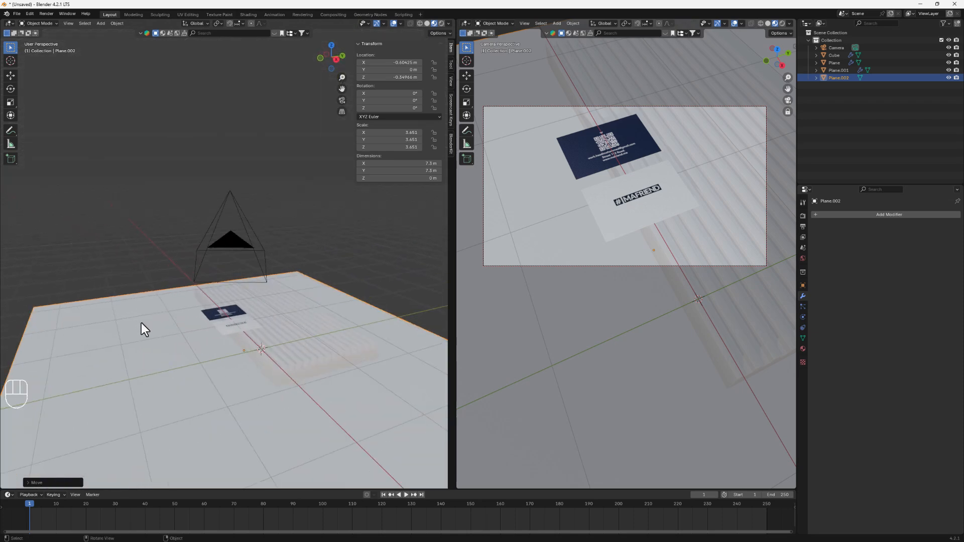
scroll(224, 354, "up", 5)
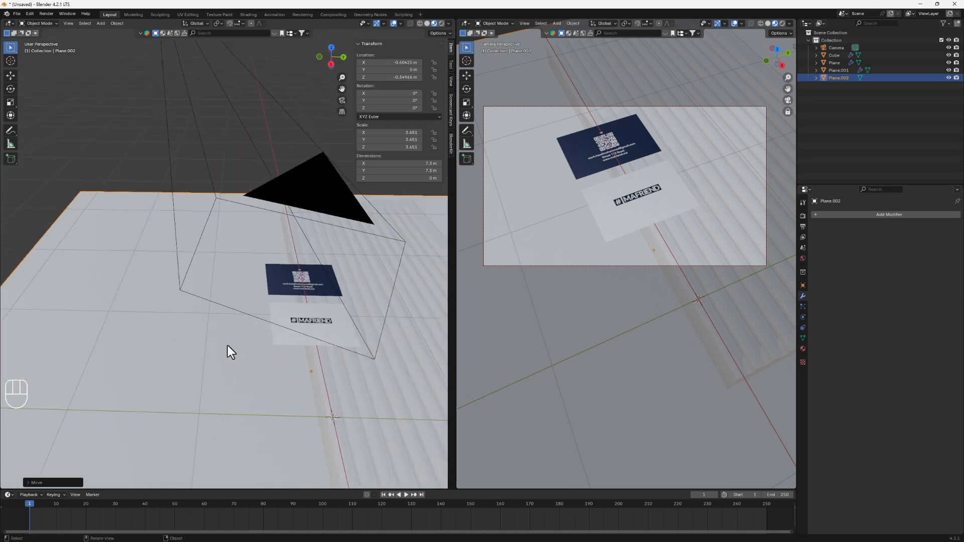
key("shift+a")
mouse_move(231, 348)
left_click(272, 348)
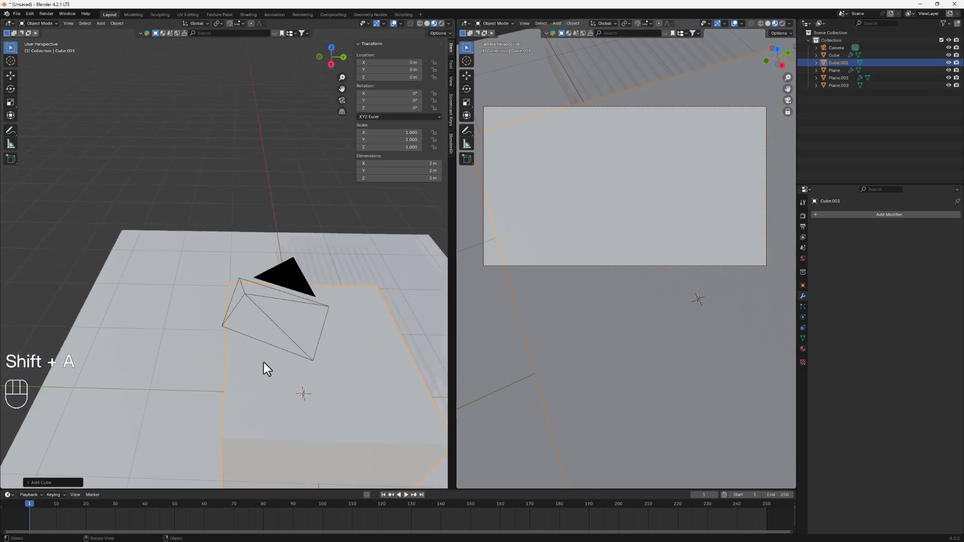
middle_click_drag(263, 362, 252, 424)
key("s")
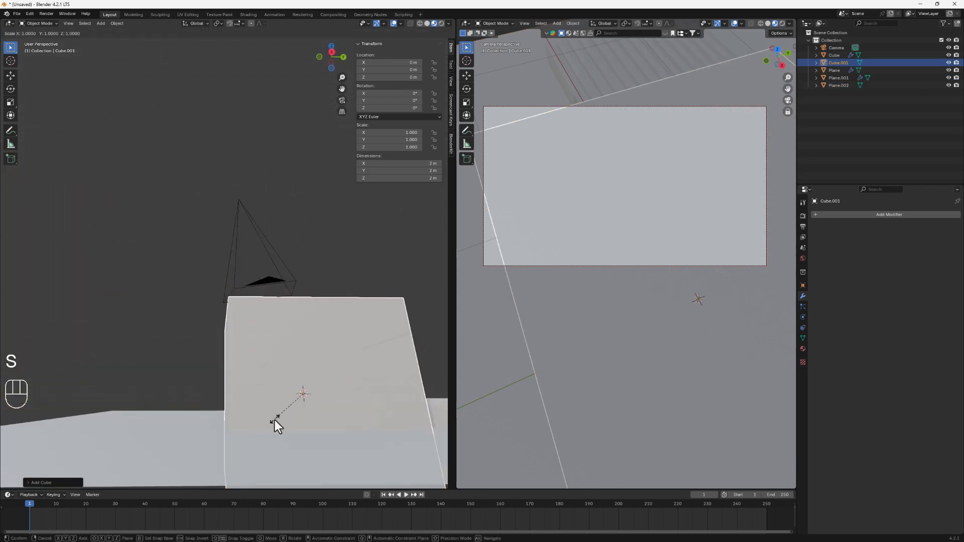
left_click(313, 440)
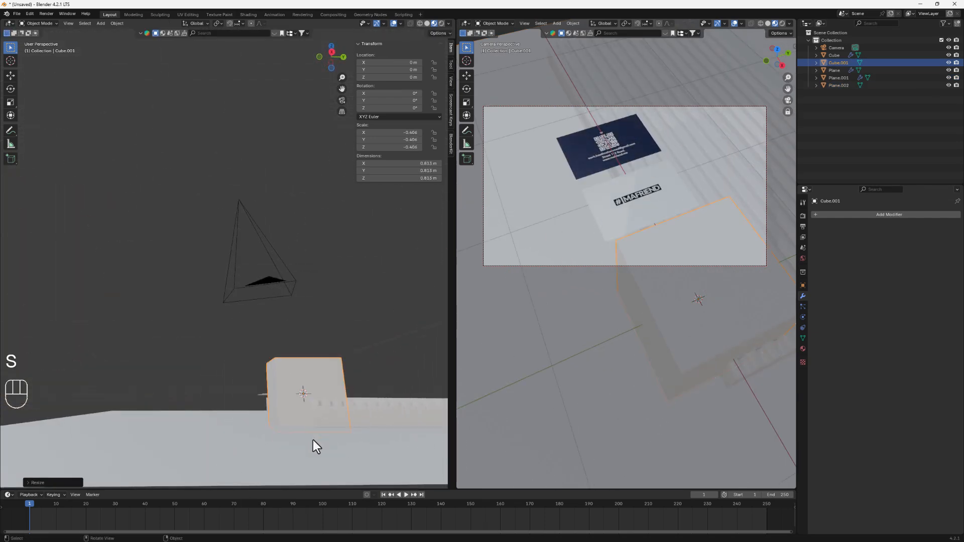
- Flatten the new cube along Z into a thin square slab about 0.07 m thick
key("z")
key("s")
key("z")
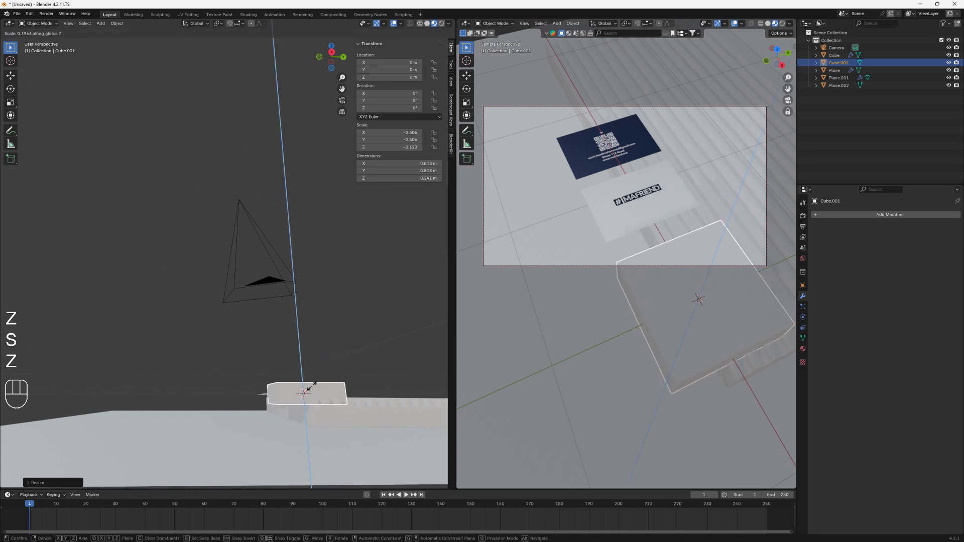
left_click(306, 391)
middle_click_drag(306, 391, 326, 439)
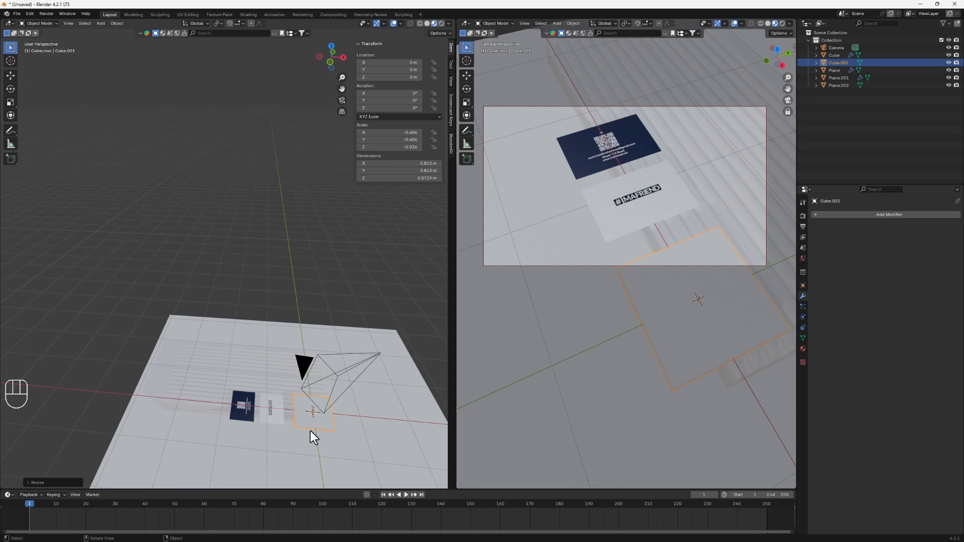
- Move the thin square slab behind the cards, to about -2.9 m along X and -0.55 m along Y
key("g")
key("x")
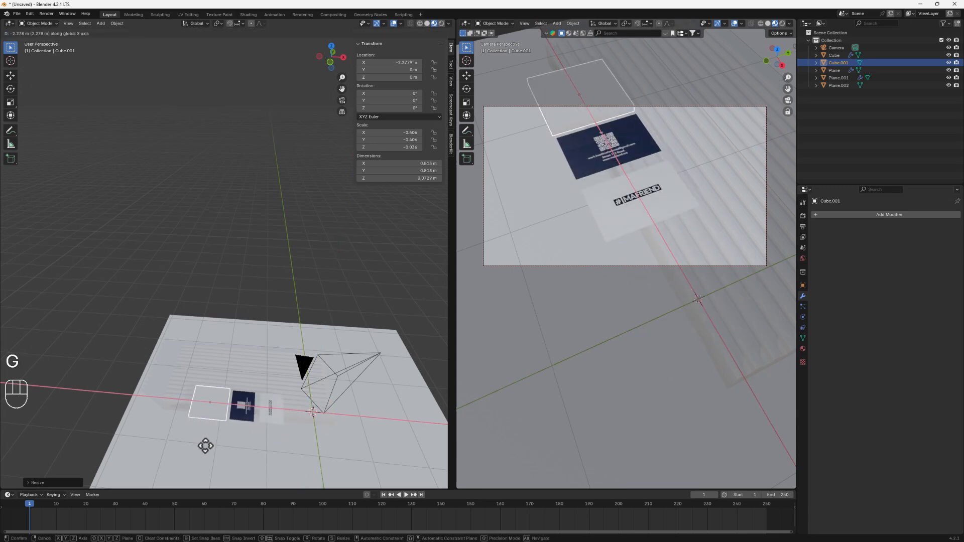
left_click(176, 446)
middle_click_drag(176, 446, 245, 239)
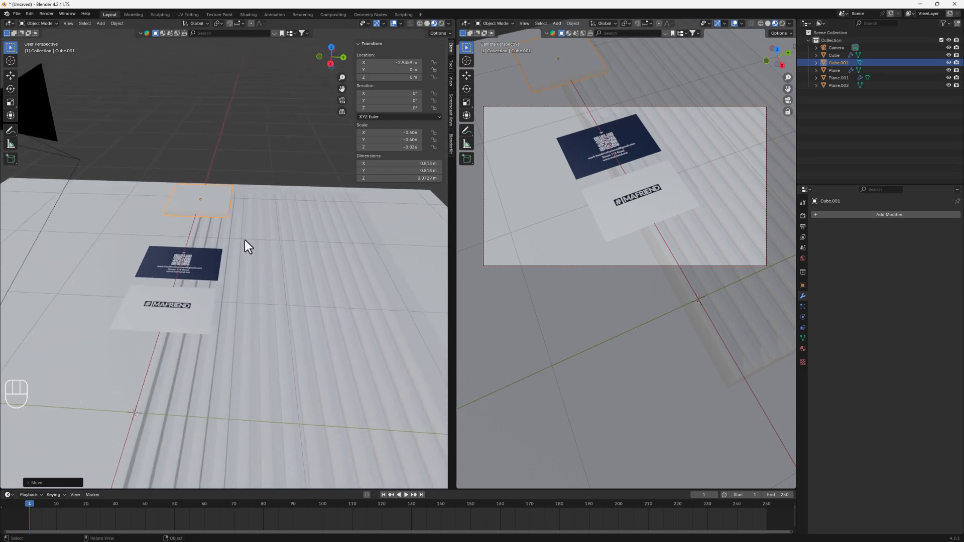
key("g")
left_click(204, 241)
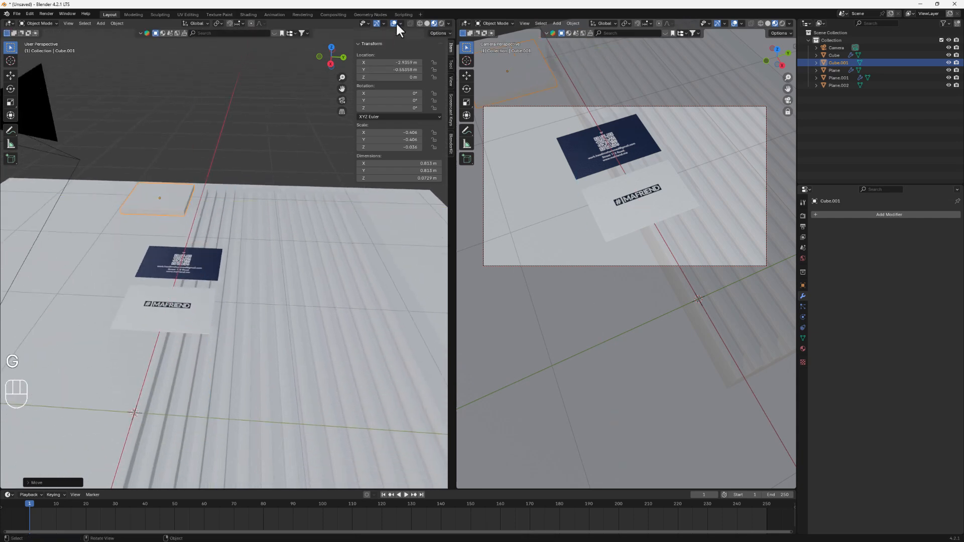
- Switch the working viewport to Solid shading and lower the square slab along Z to about -0.31 m
left_click(427, 23)
mouse_move(144, 256)
middle_mouse_down()
mouse_move(204, 230)
mouse_move(217, 239)
mouse_move(201, 260)
mouse_move(196, 170)
mouse_move(181, 194)
middle_mouse_up()
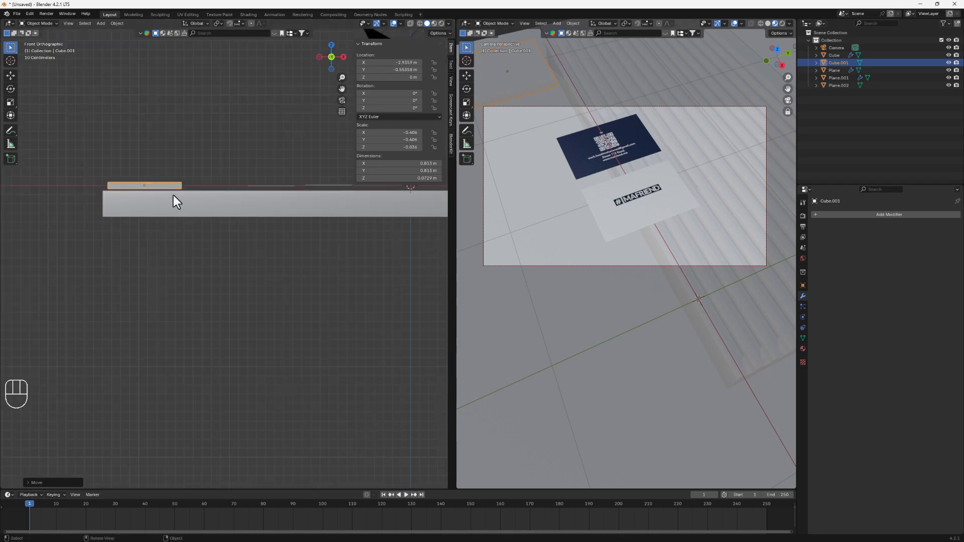
key("g")
key("z")
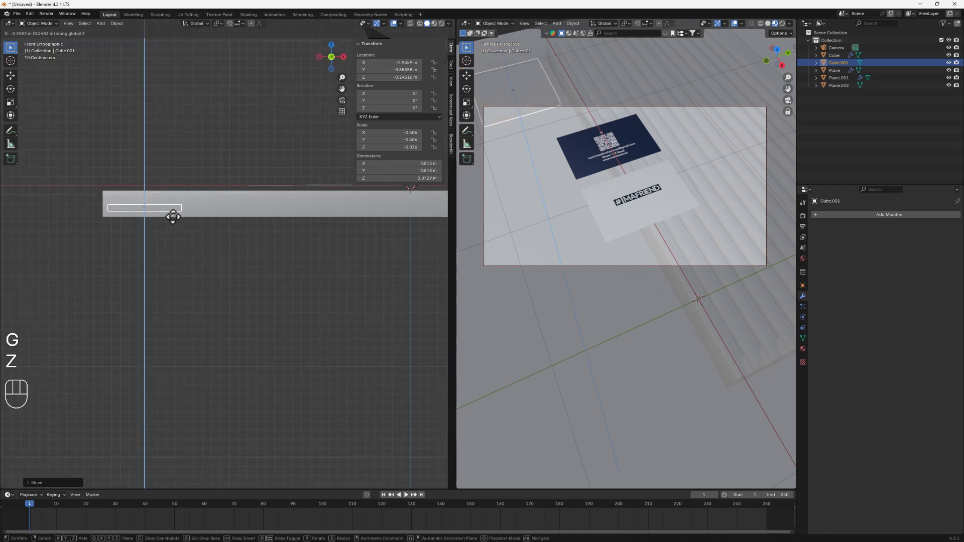
left_click(175, 223)
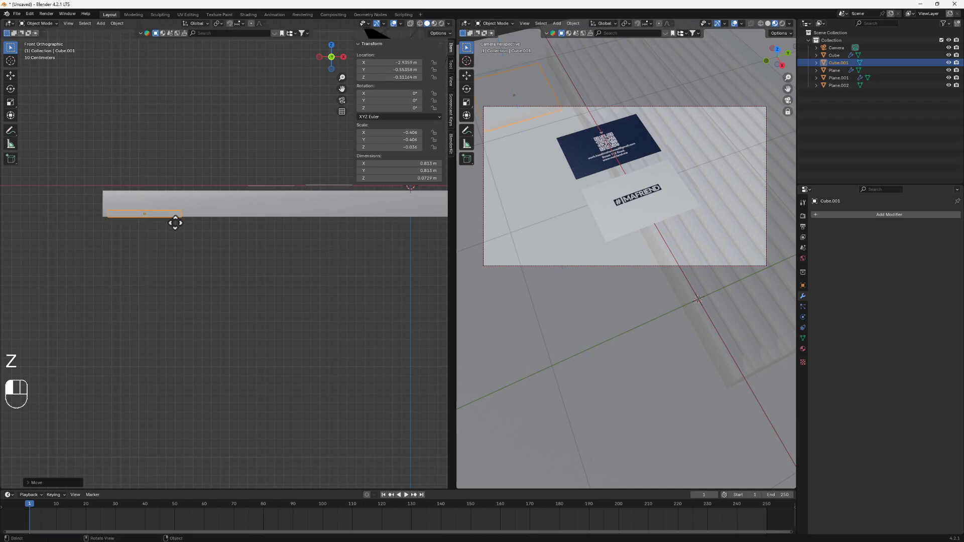
- Scale the square slab up to about 1.04 m wide and move it to about X -2.3 m, Y -0.71 m
middle_click_drag(175, 223, 147, 297)
key("s")
left_click(159, 347)
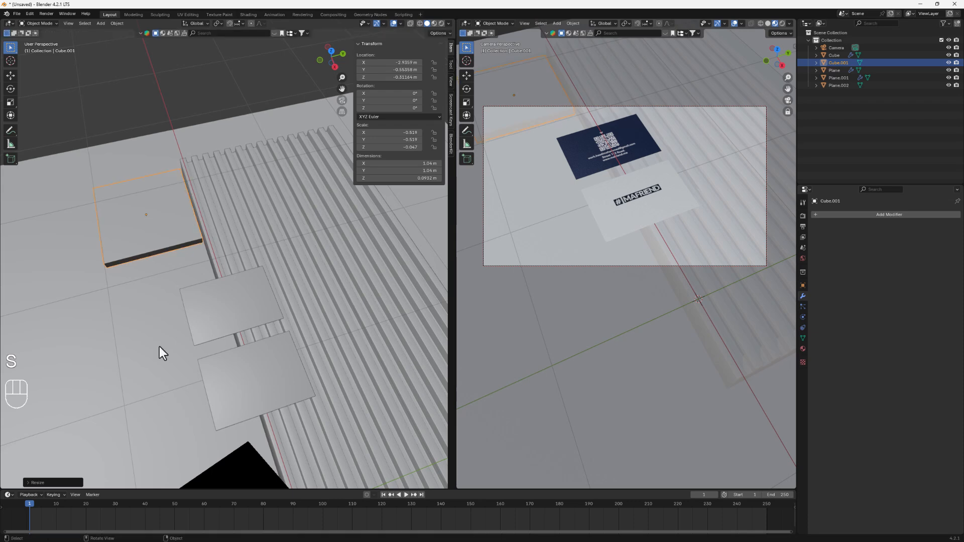
middle_click_drag(158, 346, 134, 243)
key("g")
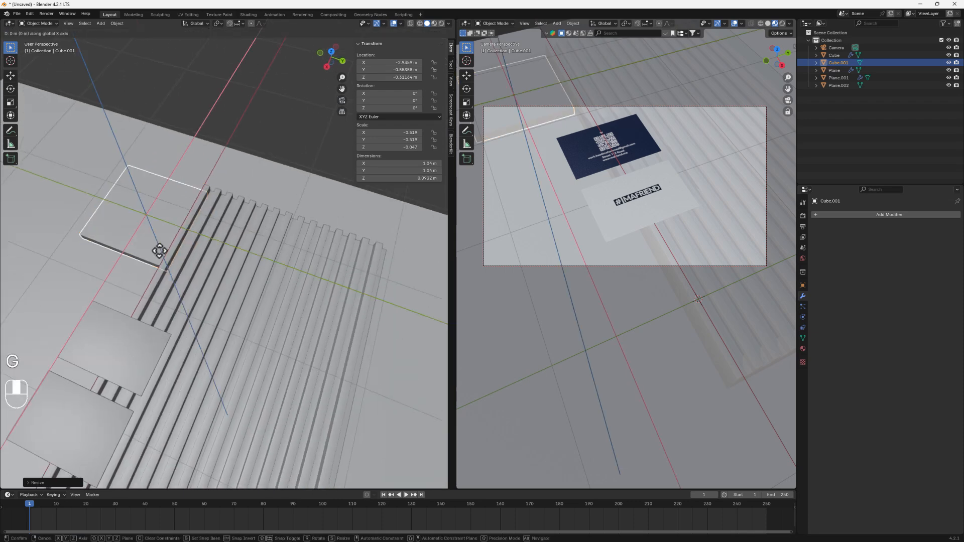
left_click(146, 252)
key("g")
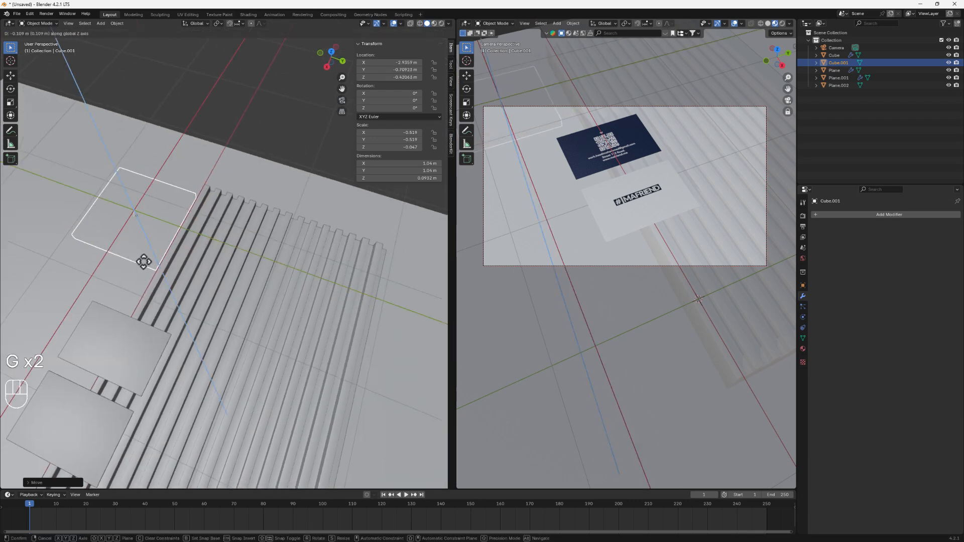
left_click(115, 297)
middle_click_drag(144, 321, 191, 273)
- Raise the square slab slightly along Z to about -0.30 m so it rests on the ground plane
key("z")
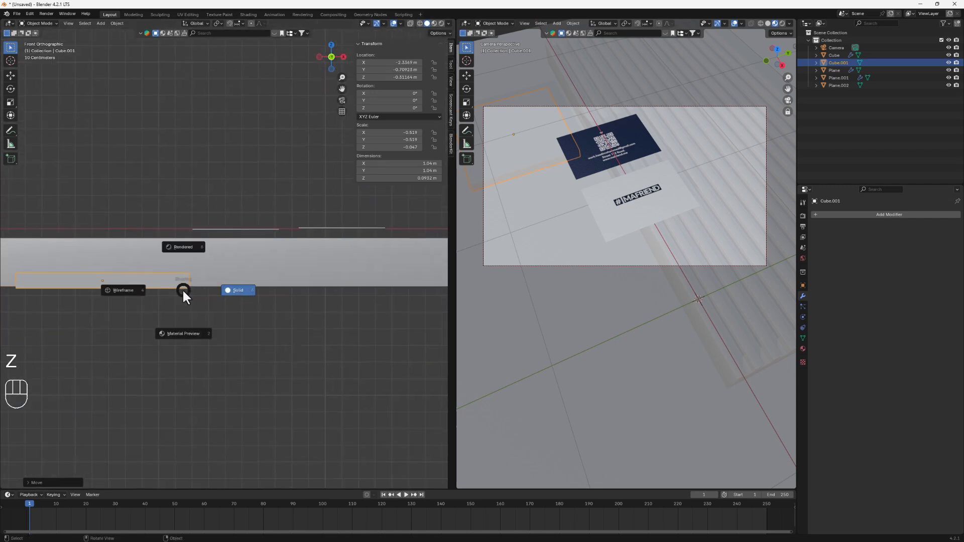
left_click(181, 300)
key("g")
key("z")
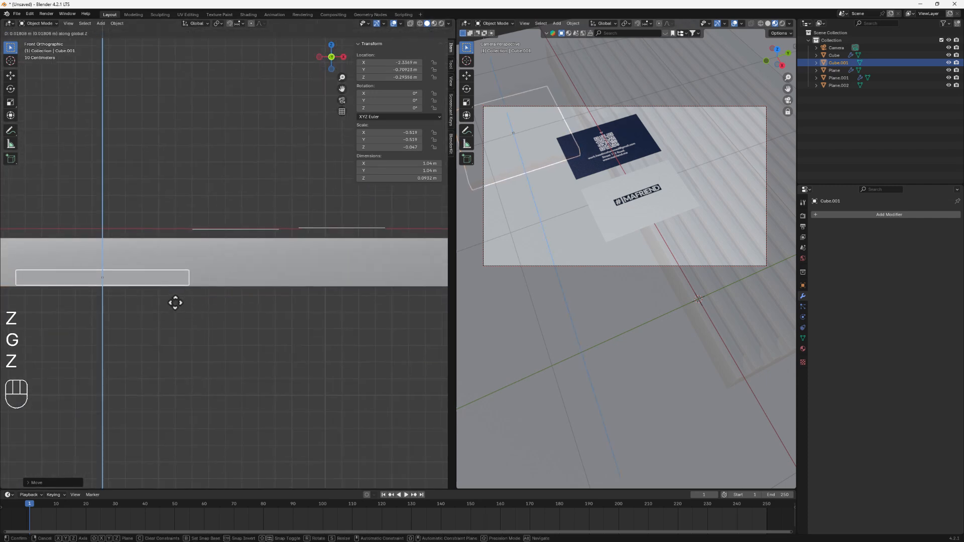
left_click(175, 302)
key("g")
key("z")
left_click(176, 304)
- Apply the scale of the square slab
middle_click_drag(179, 306, 108, 173)
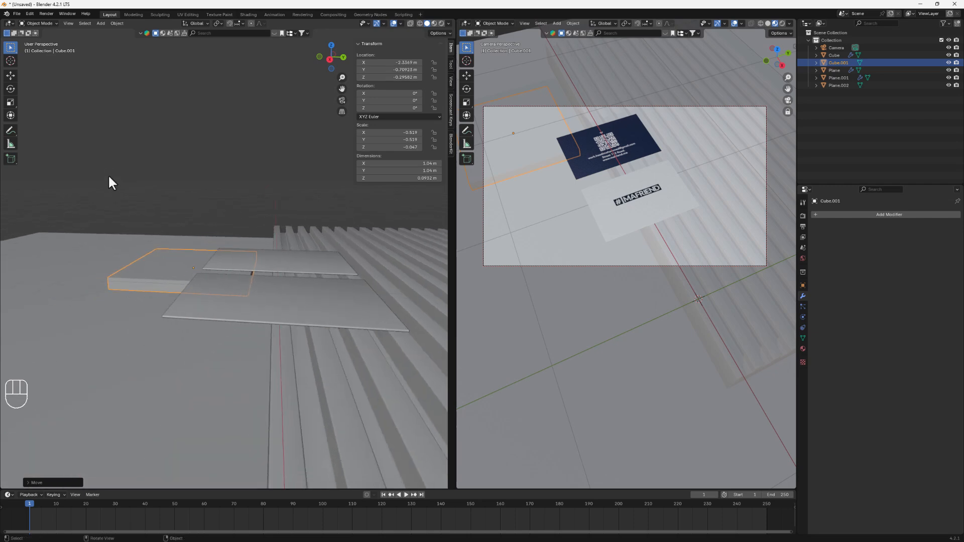
middle_click_drag(113, 274, 148, 333)
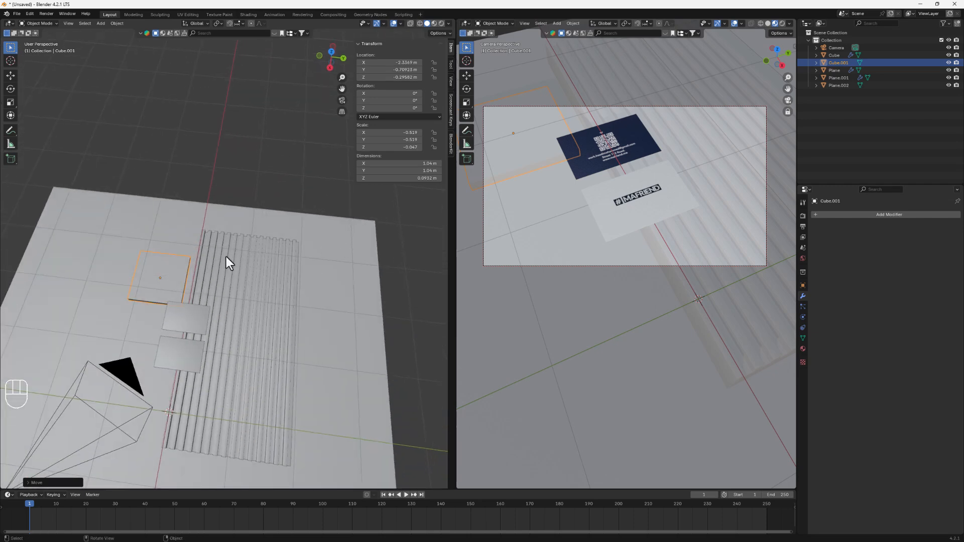
middle_click_drag(161, 294, 161, 280)
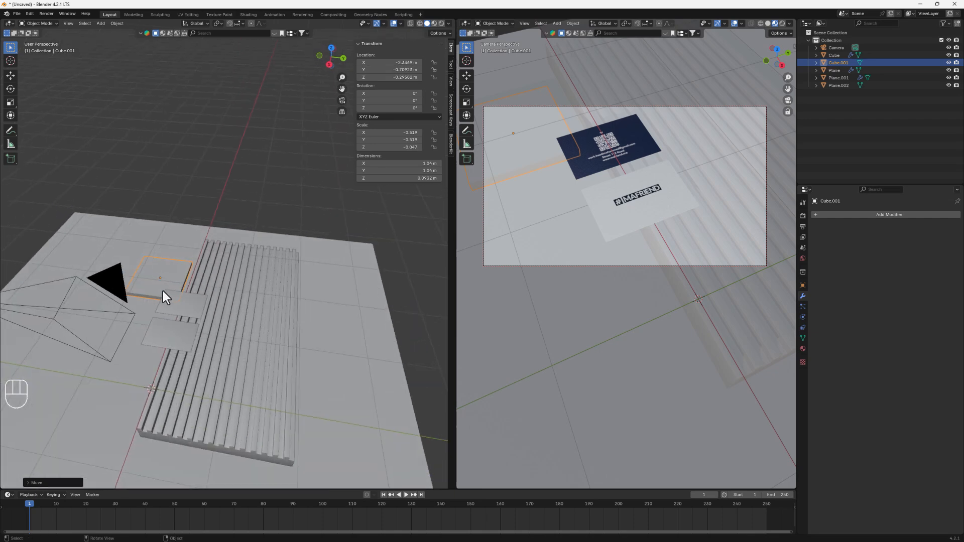
key("ctrl+a")
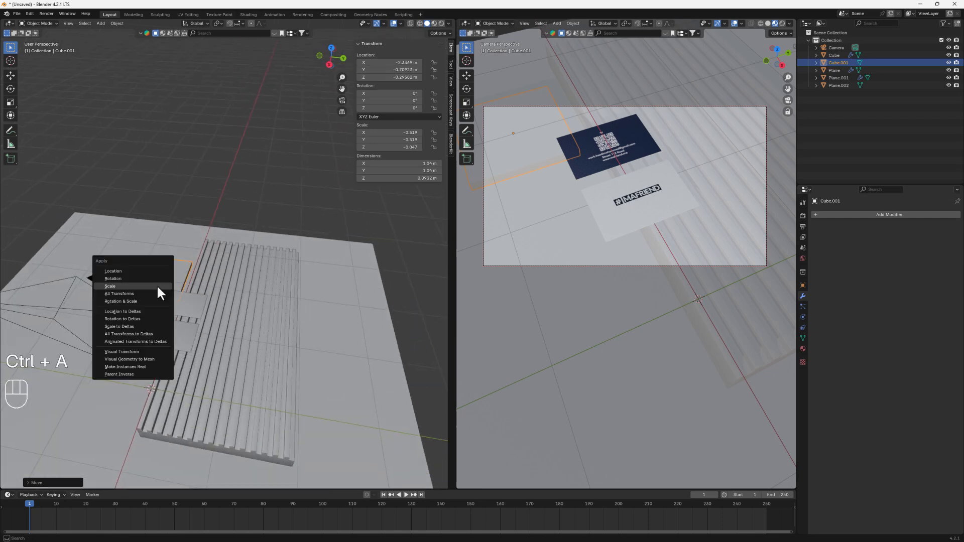
left_click(120, 287)
- Duplicate the square slab straight up along Z to a height of about 0.09 m
mouse_move(152, 288)
middle_mouse_down()
mouse_move(164, 258)
mouse_move(156, 294)
middle_mouse_up()
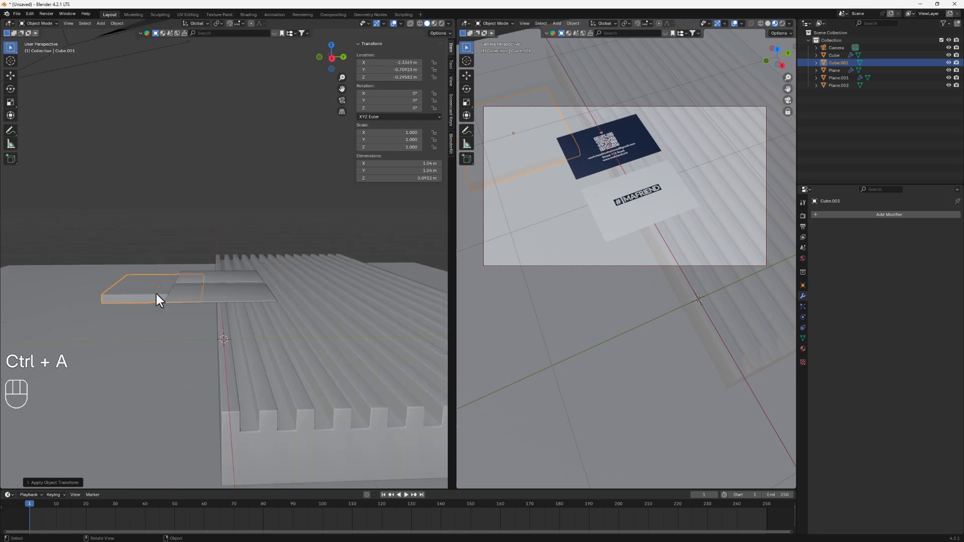
key("shift+d")
key("z")
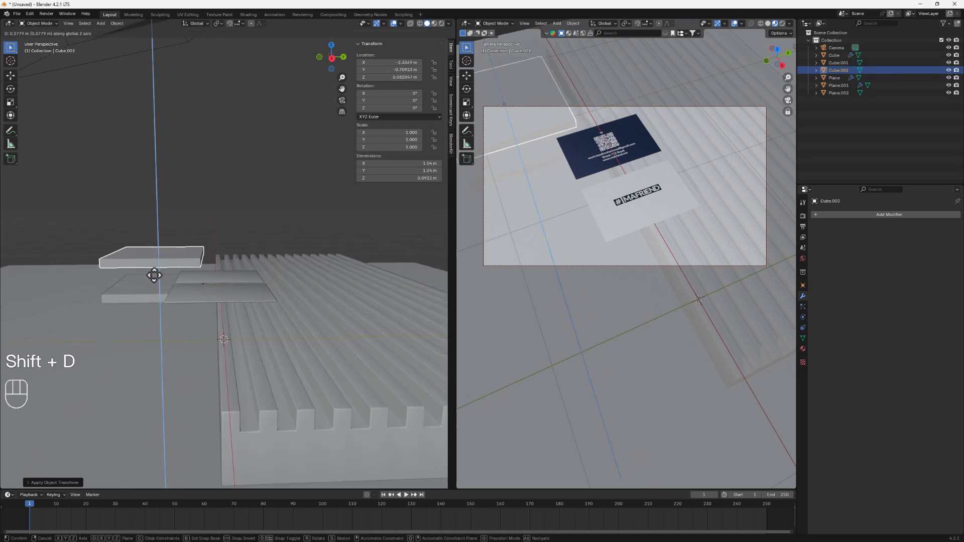
left_click(155, 274)
- Scale the duplicated slab up to about 2.84 m square and flatten it along Z to about 0.08 m thick
middle_click_drag(222, 272, 224, 284)
key("s")
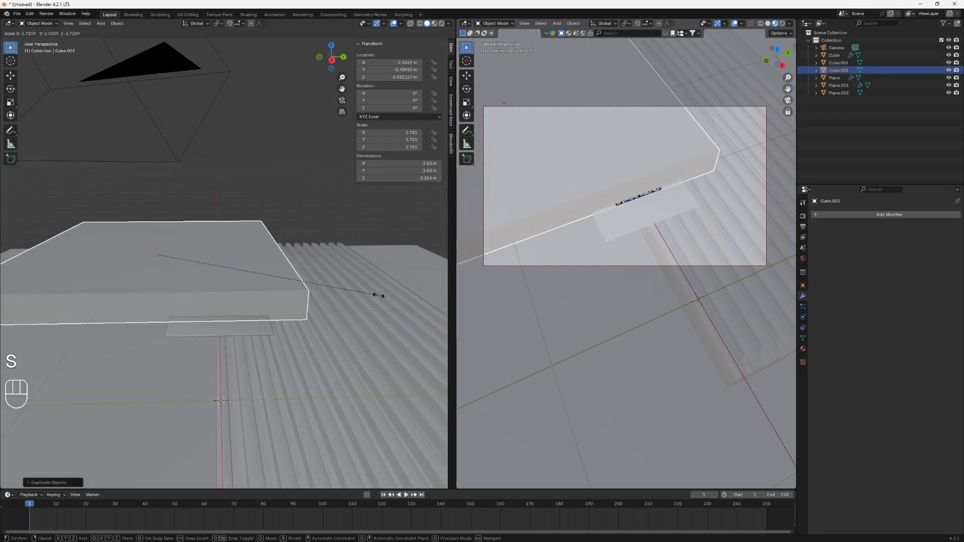
left_click(379, 296)
key("s")
key("z")
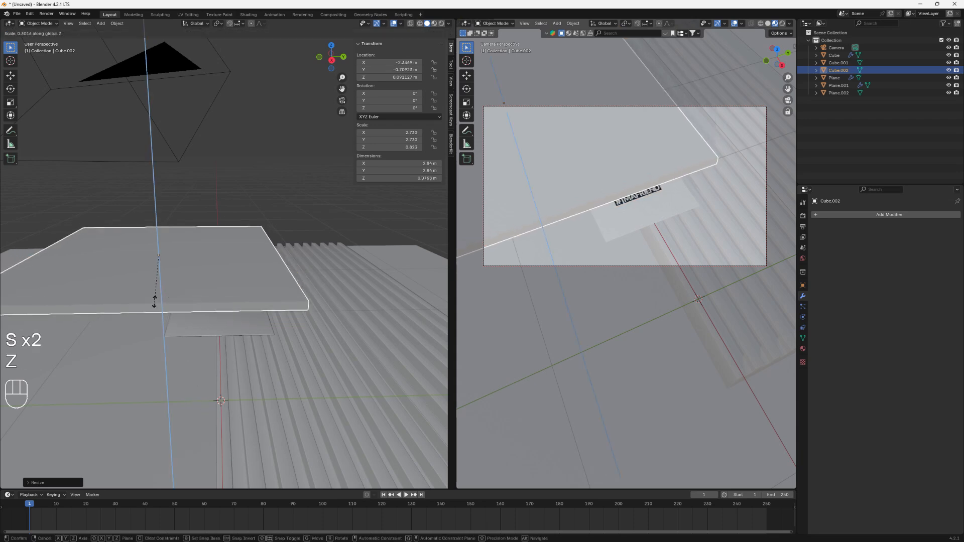
left_click(146, 292)
middle_click_drag(134, 334, 254, 364)
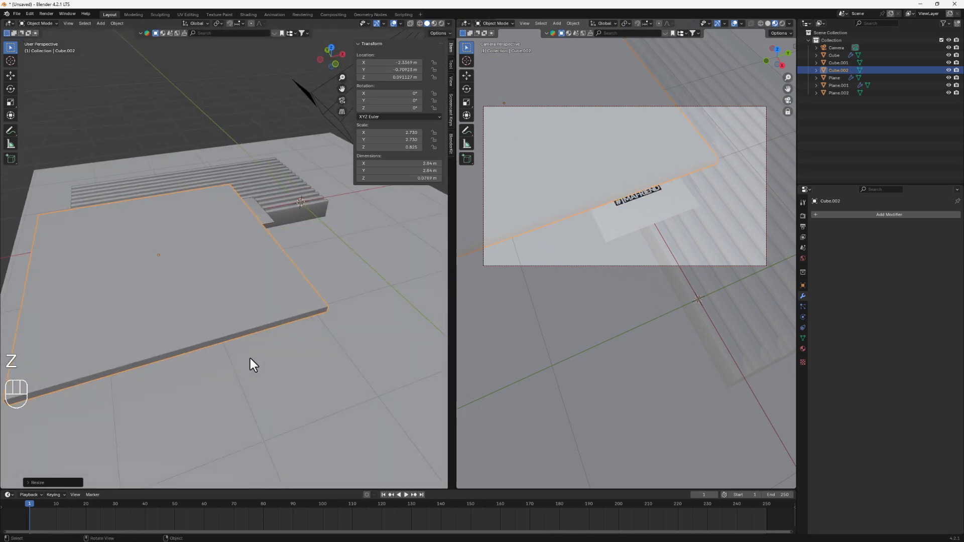
- Move the large upper square slab along X to about -3.51 m and along Y to about 0.24 m
key("g")
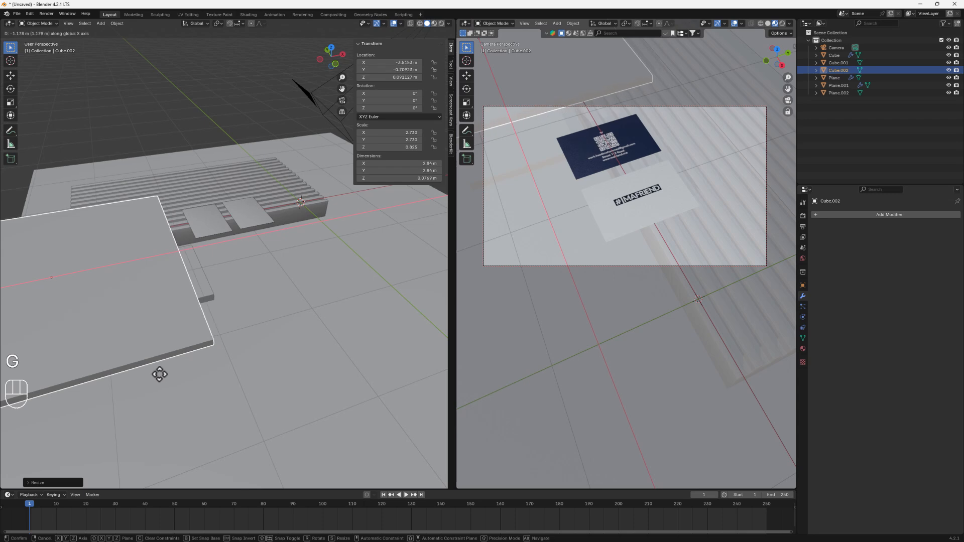
left_click(158, 374)
mouse_move(257, 377)
middle_mouse_down()
mouse_move(167, 379)
mouse_move(244, 367)
middle_mouse_up()
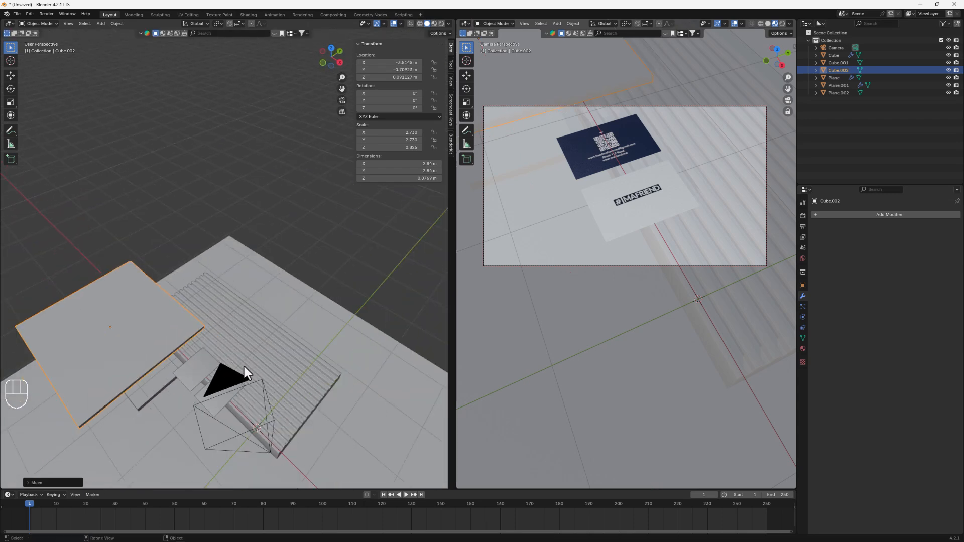
middle_click_drag(370, 376, 264, 346, "shift")
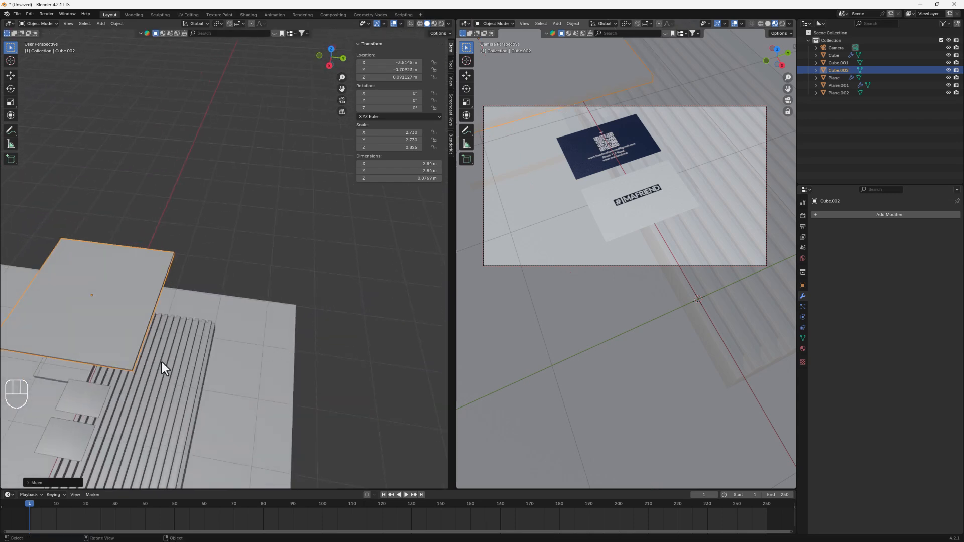
key("g")
key("y")
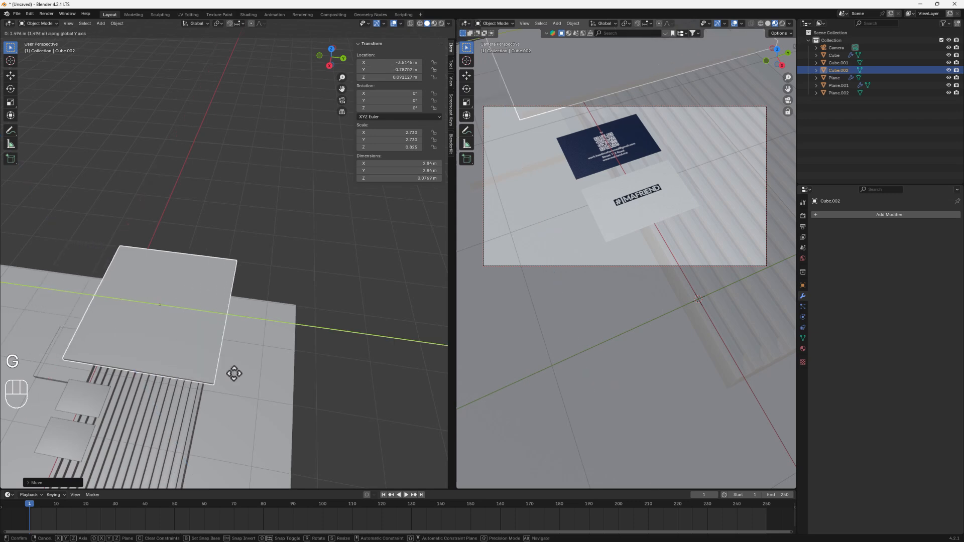
left_click(200, 381)
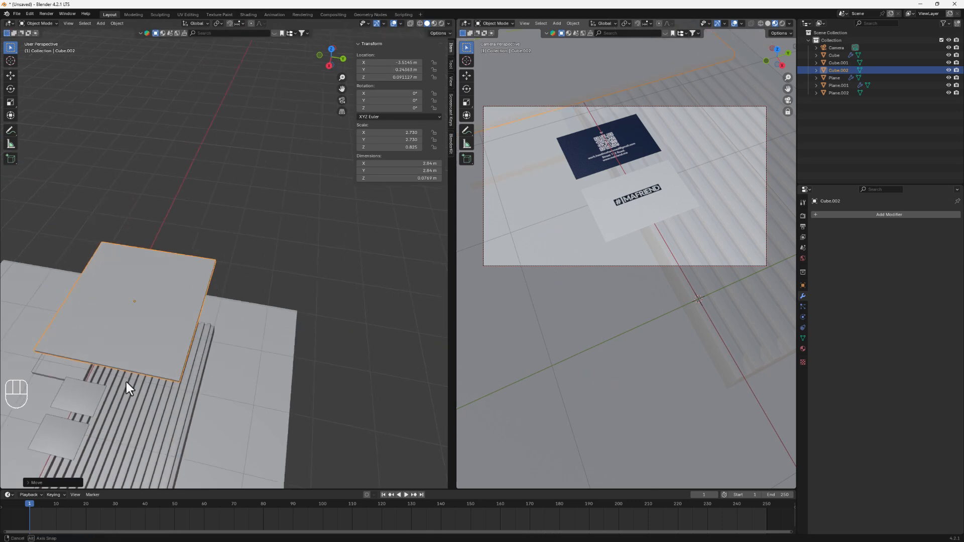
- Scale the large upper square slab down uniformly to about 2.36 m square
middle_click_drag(125, 382, 67, 372)
key("s")
left_click(202, 368)
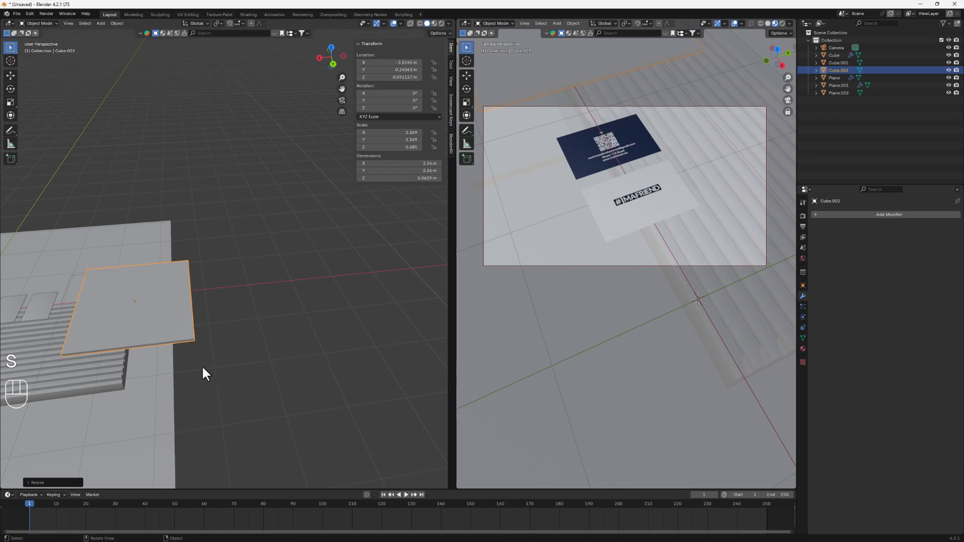
- Shift the upper square slab along X to about -3.20 m so it sits behind the cards in the camera view
key("g")
left_click(105, 351)
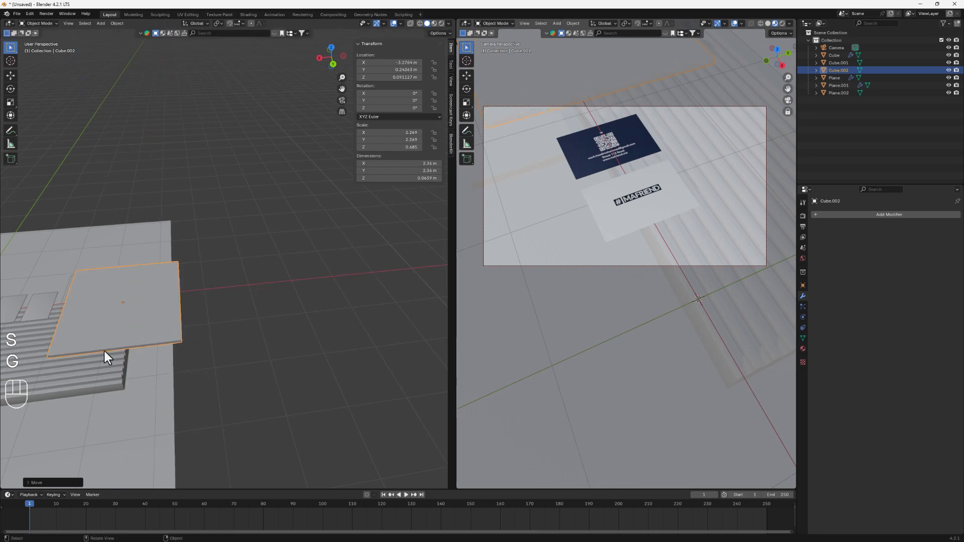
middle_click_drag(137, 333, 133, 357)
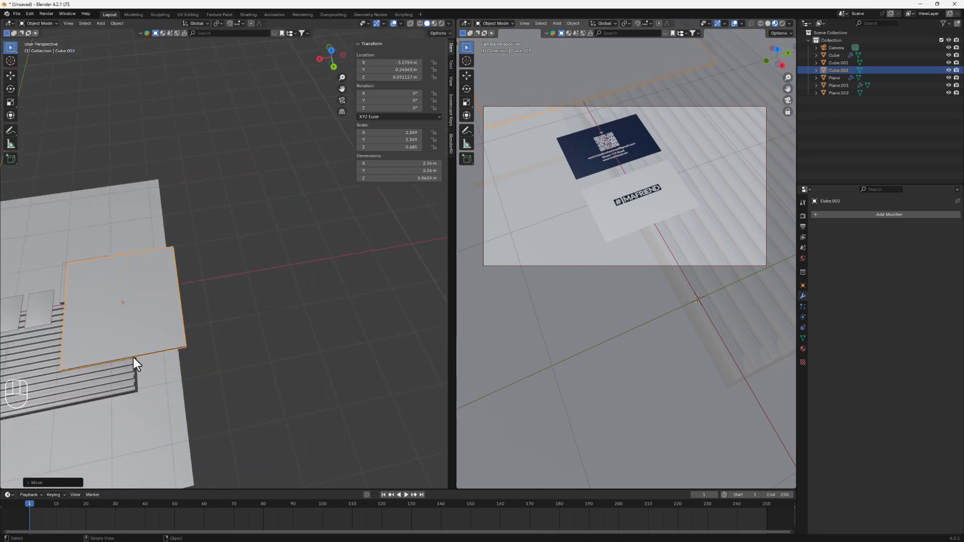
key("g")
key("y")
key("x")
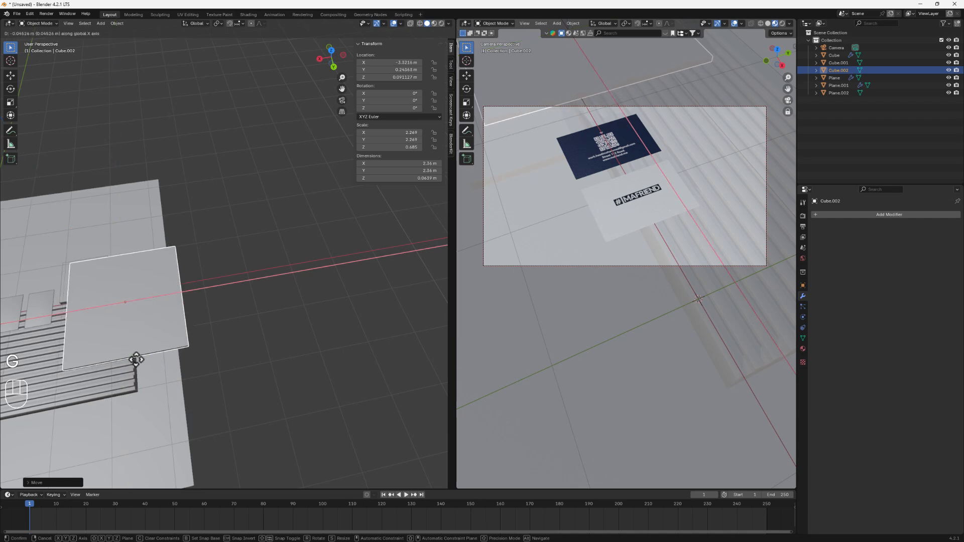
left_click(130, 362)
mouse_move(611, 157)
middle_mouse_down("shift")
mouse_move(631, 175)
mouse_move(604, 163)
middle_mouse_up("shift")
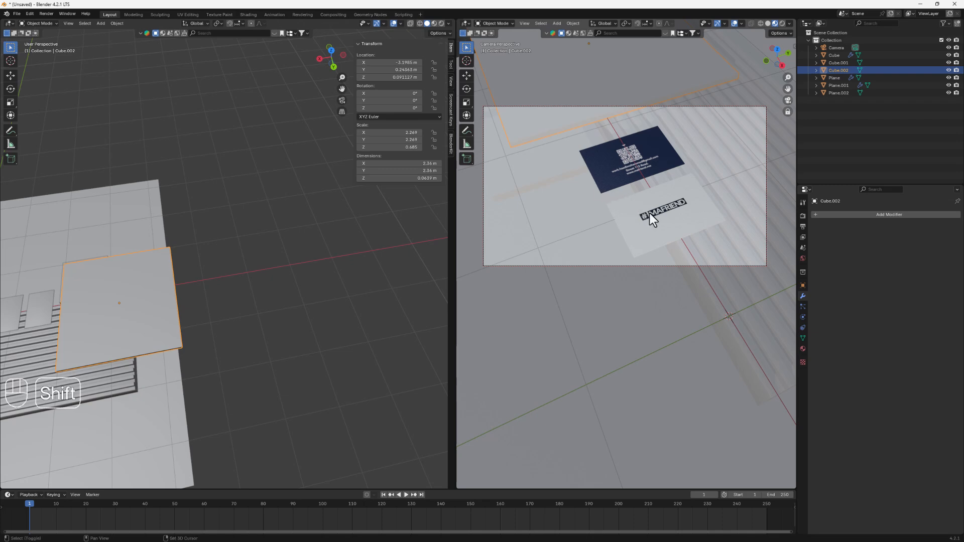
middle_click_drag(650, 213, 641, 201, "shift")
scroll(183, 286, "down", 3)
middle_click_drag(149, 354, 269, 284, "shift")
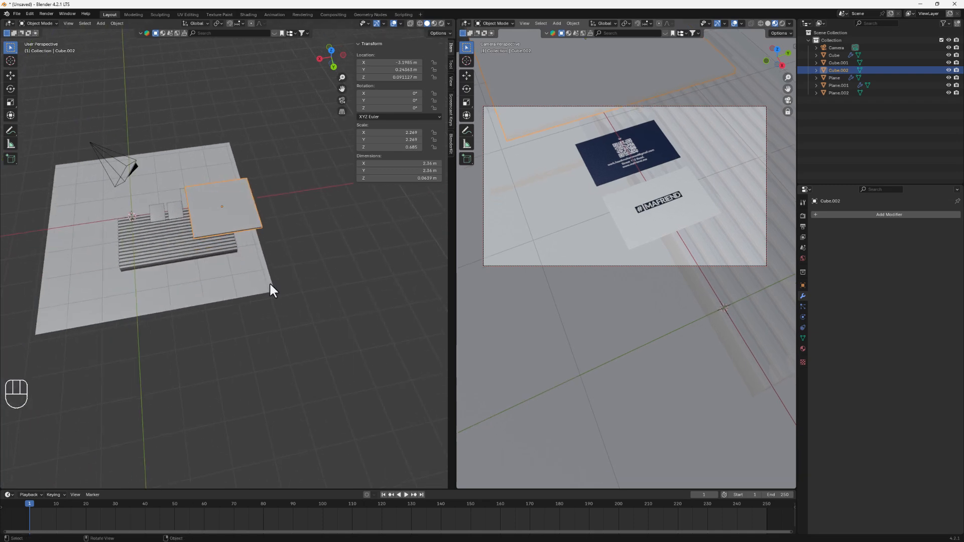
middle_click_drag(143, 254, 240, 272)
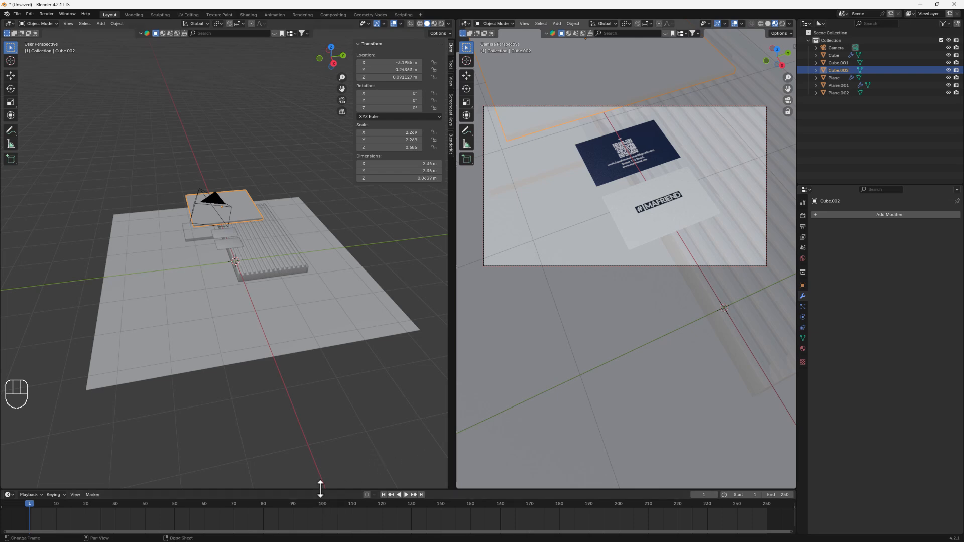
- Enlarge the timeline area, select the ground plane, and turn the timeline into a Shader Editor
left_click_drag(320, 490, 305, 306)
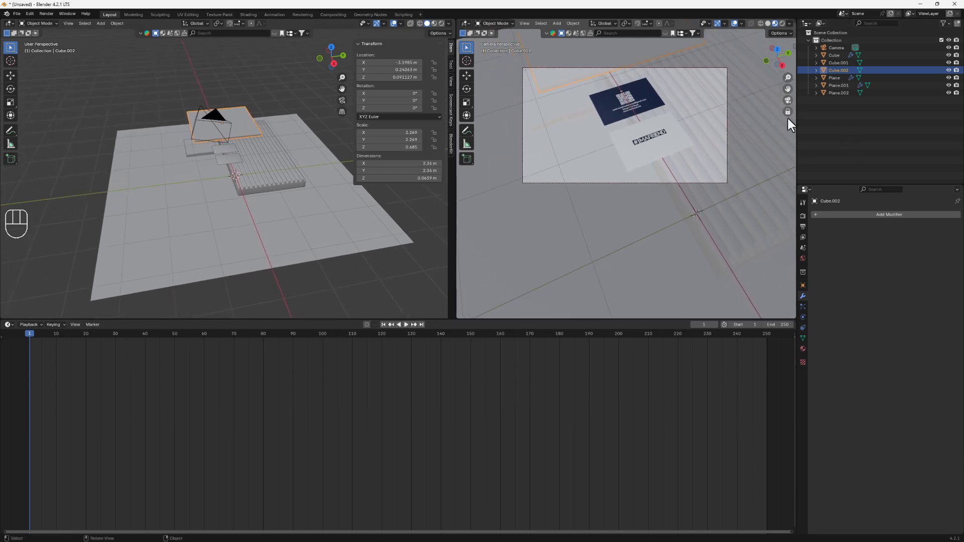
scroll(562, 119, "up", 3)
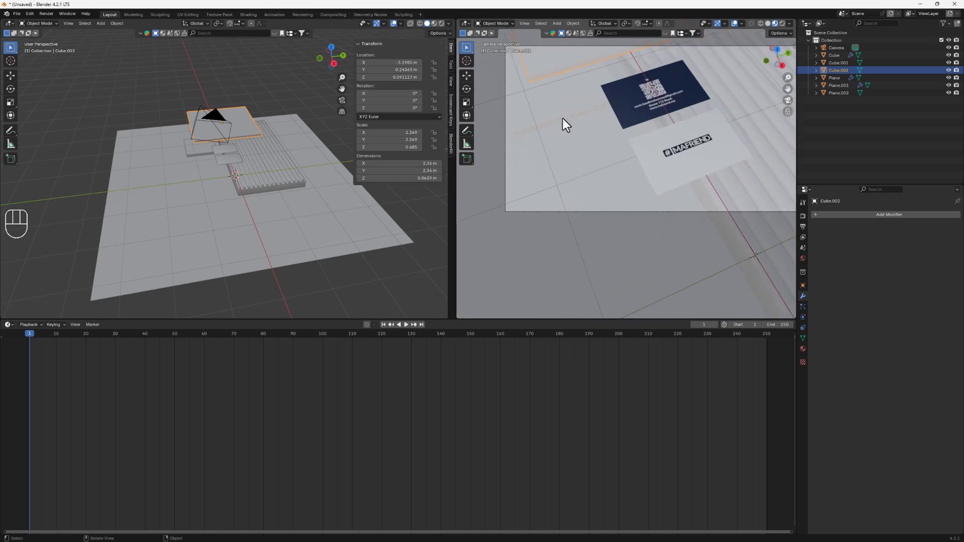
middle_click_drag(661, 149, 632, 162, "shift")
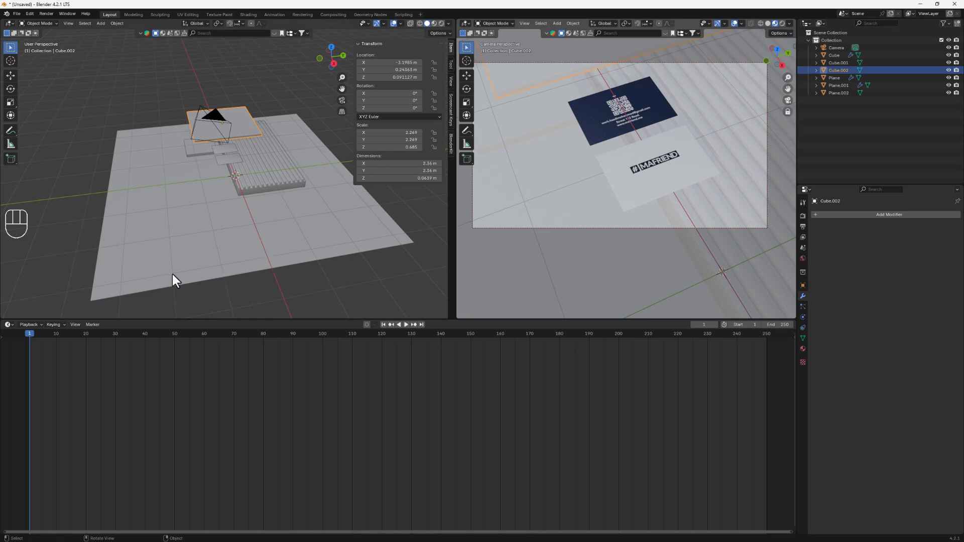
left_click(200, 275)
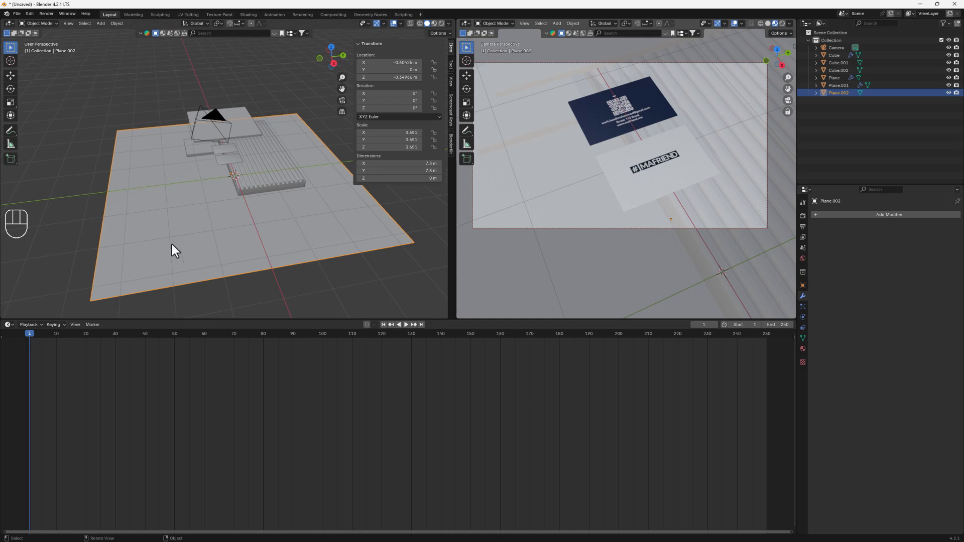
left_click(9, 325)
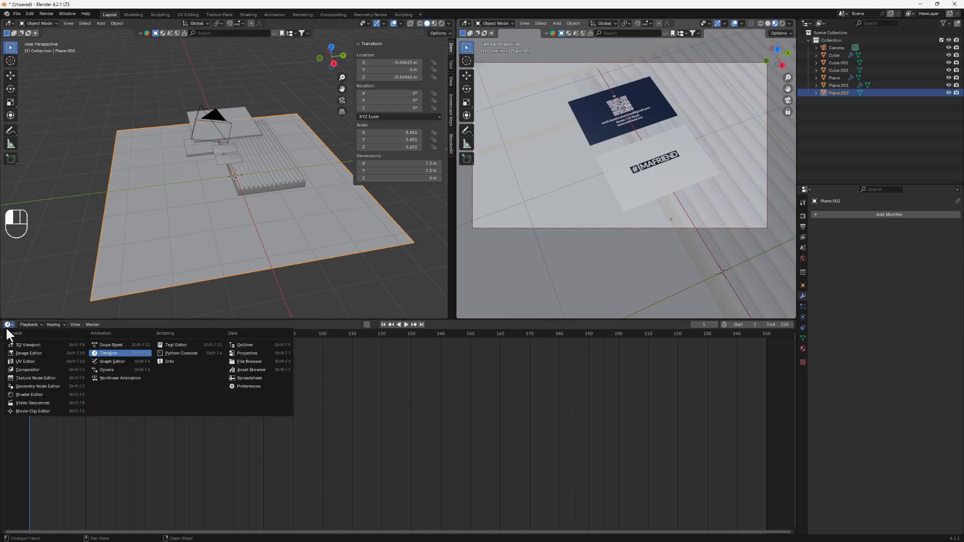
left_click(28, 394)
- Create a new material for the ground plane and set its base color to a very dark navy blue
left_click(413, 326)
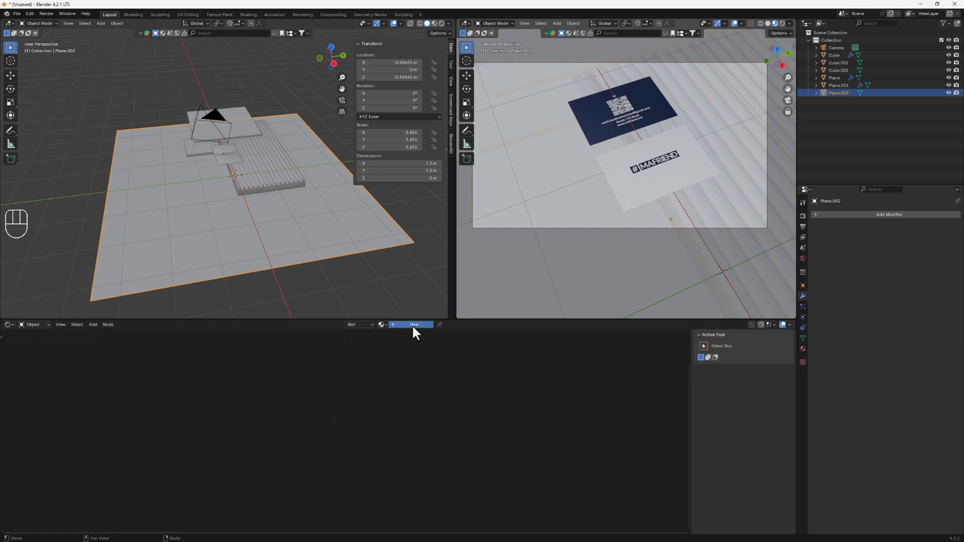
scroll(345, 366, "up", 4)
middle_click_drag(352, 360, 354, 403)
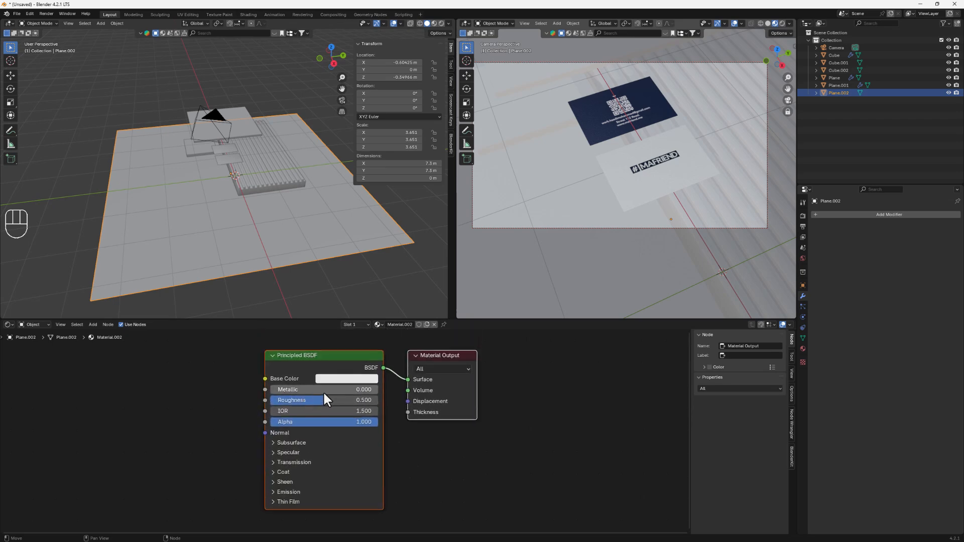
left_click(336, 377)
mouse_move(416, 277)
left_mouse_down()
mouse_move(414, 295)
mouse_move(394, 246)
left_mouse_up()
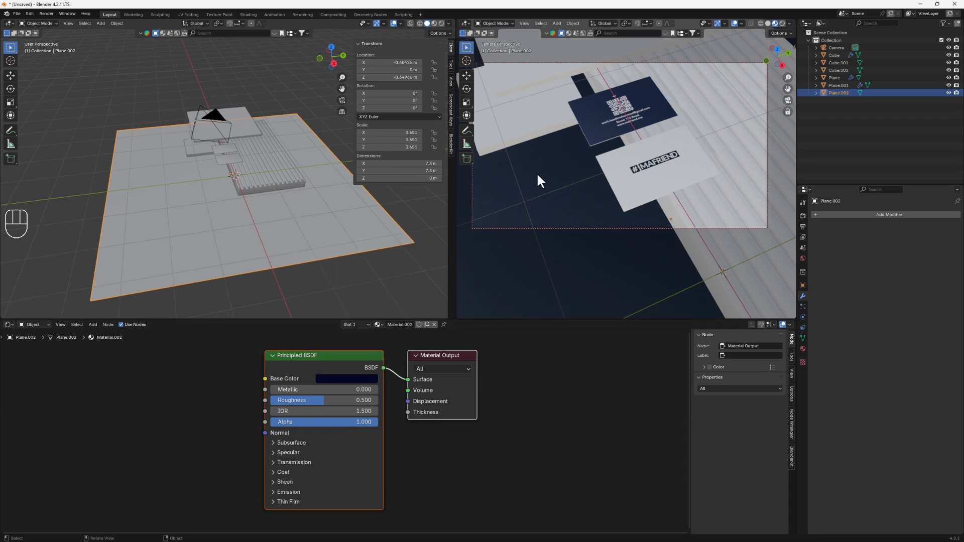
- Create a new material on the slatted slab and name it "wood"
left_click(278, 186)
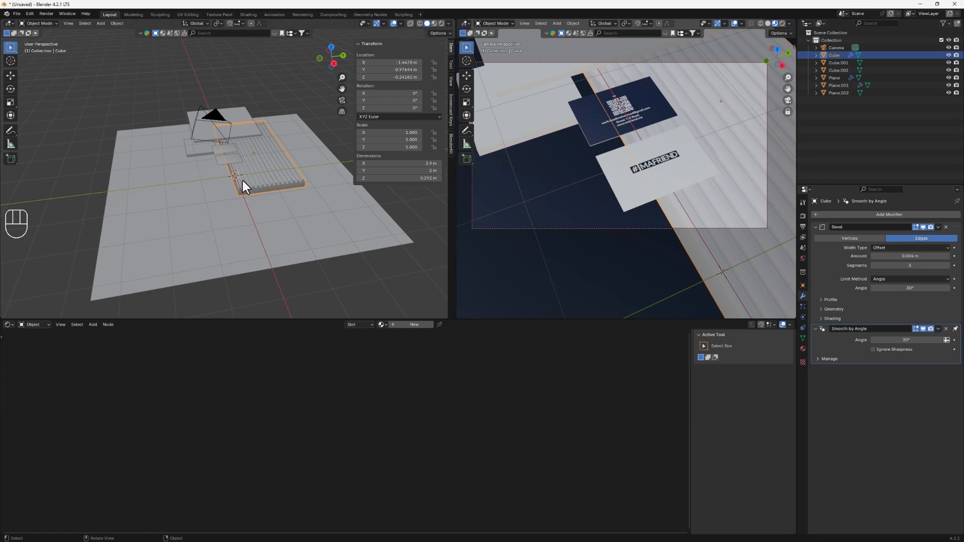
left_click(410, 326)
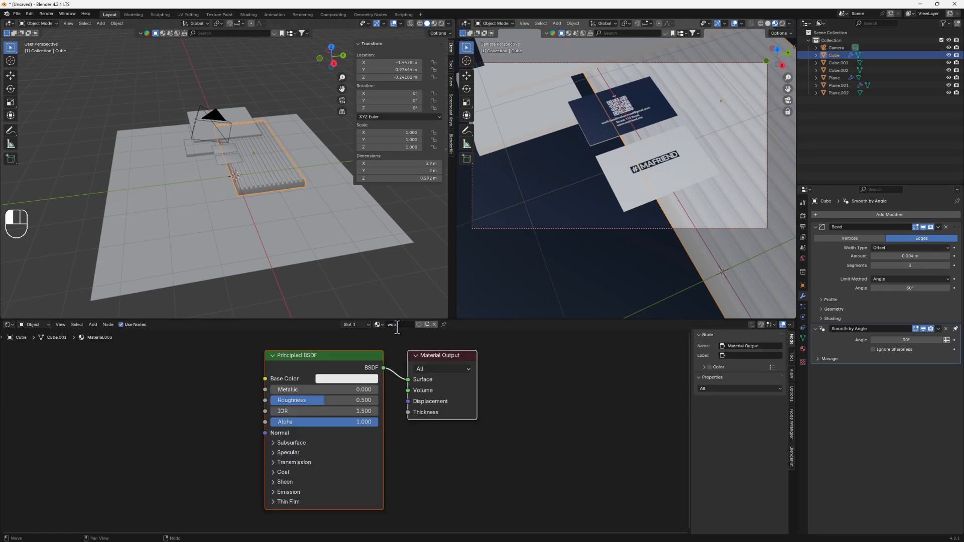
key("Return")
- Add a Noise Texture node to the wood material, ahead of the Principled BSDF
middle_click_drag(166, 390, 256, 401)
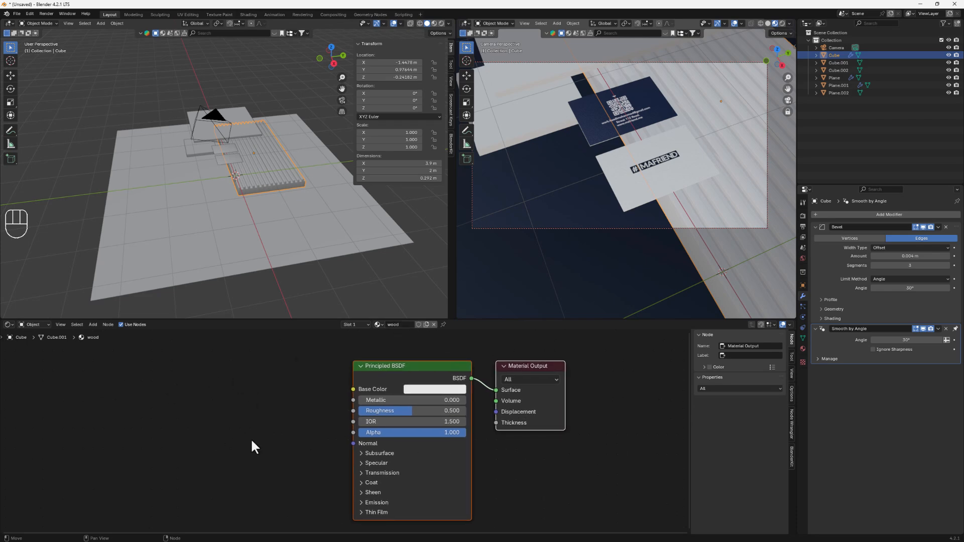
key("shift+a")
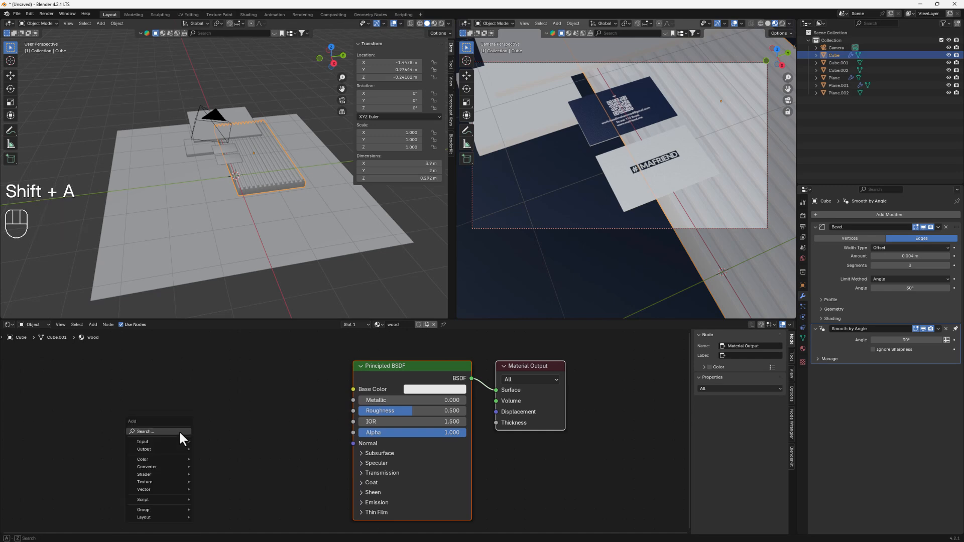
type("noise")
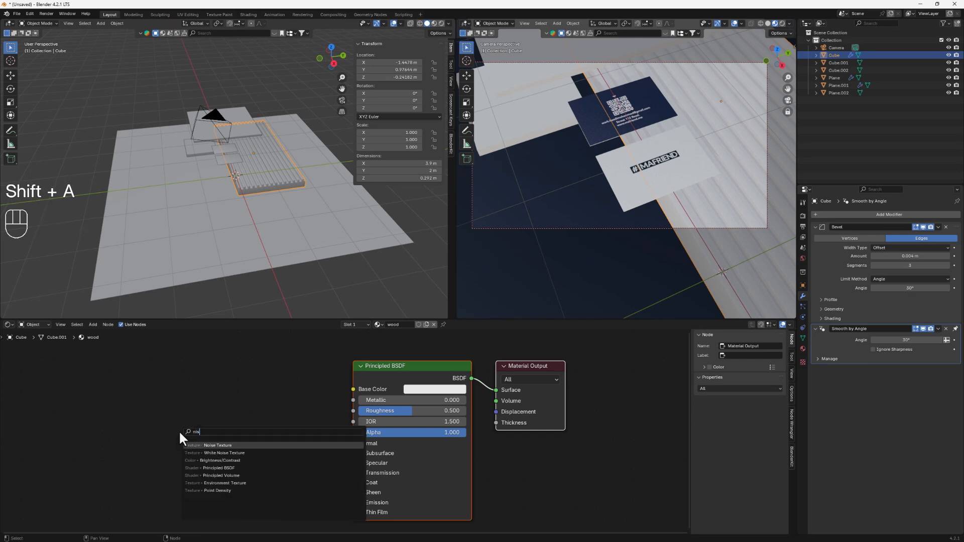
key("Return")
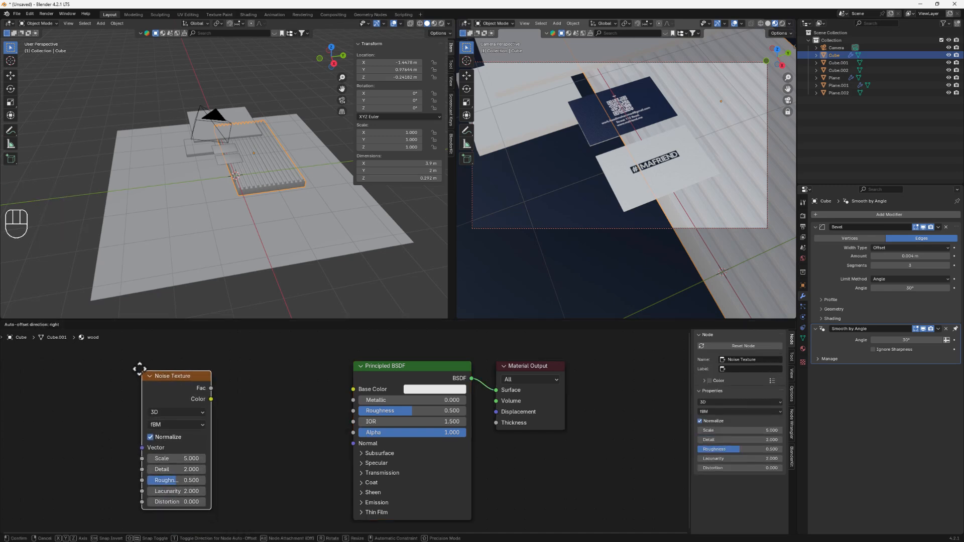
left_click(141, 372)
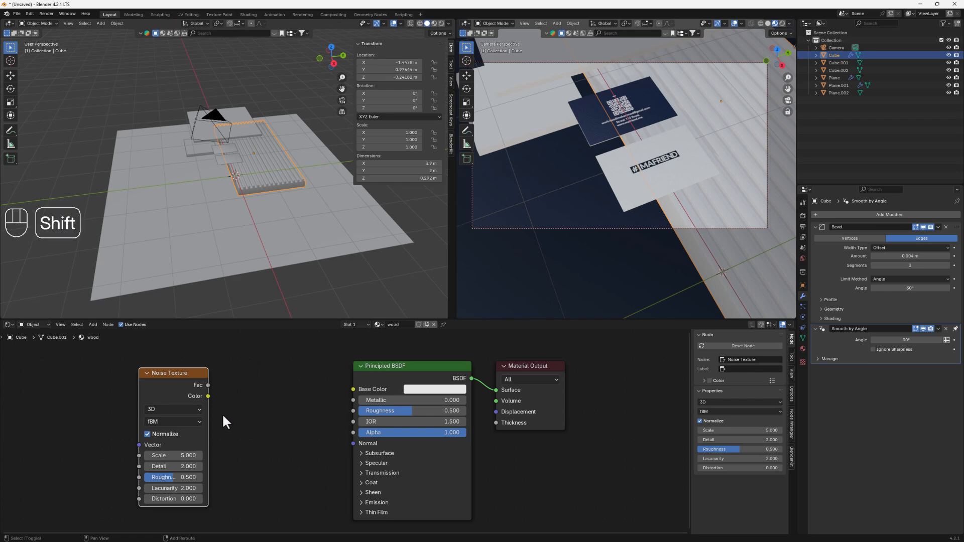
- Add a Color Ramp node between the Noise Texture and the Principled BSDF
key("shift+a")
type("colo")
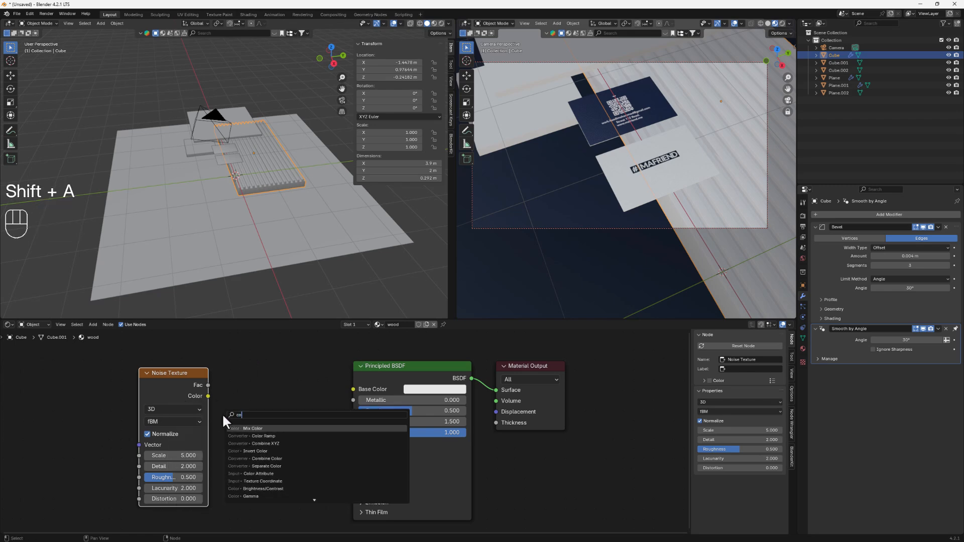
left_click(254, 435)
left_click(216, 385)
- Space out the wood nodes and link Noise Texture Fac to Color Ramp Fac and Color Ramp Color to Base Color
left_click_drag(515, 371, 574, 377)
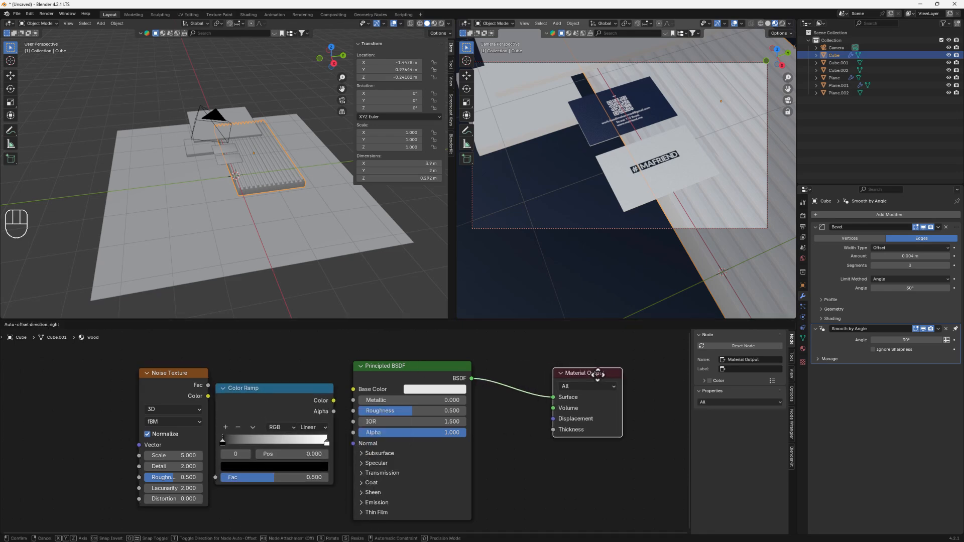
left_click_drag(396, 369, 417, 370)
left_click_drag(263, 388, 275, 386)
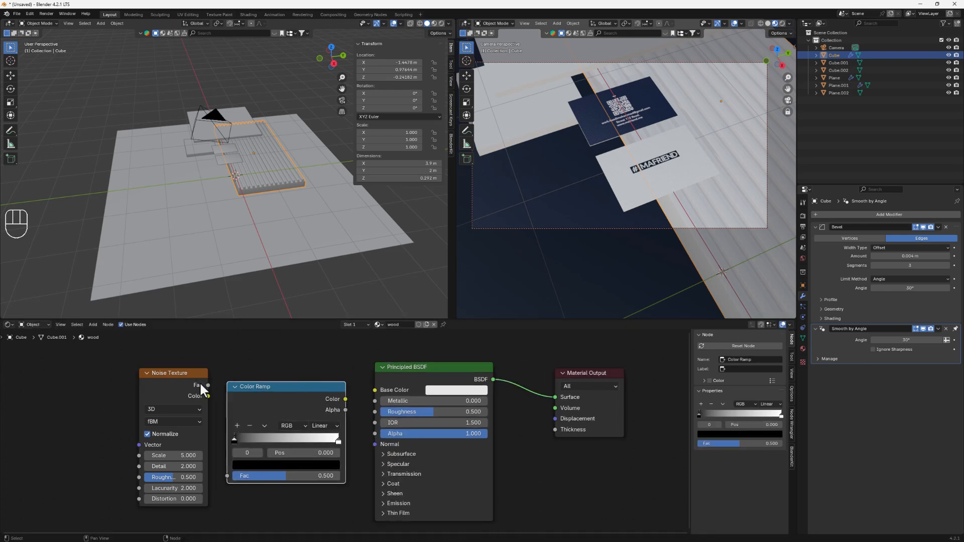
left_click_drag(207, 385, 227, 476)
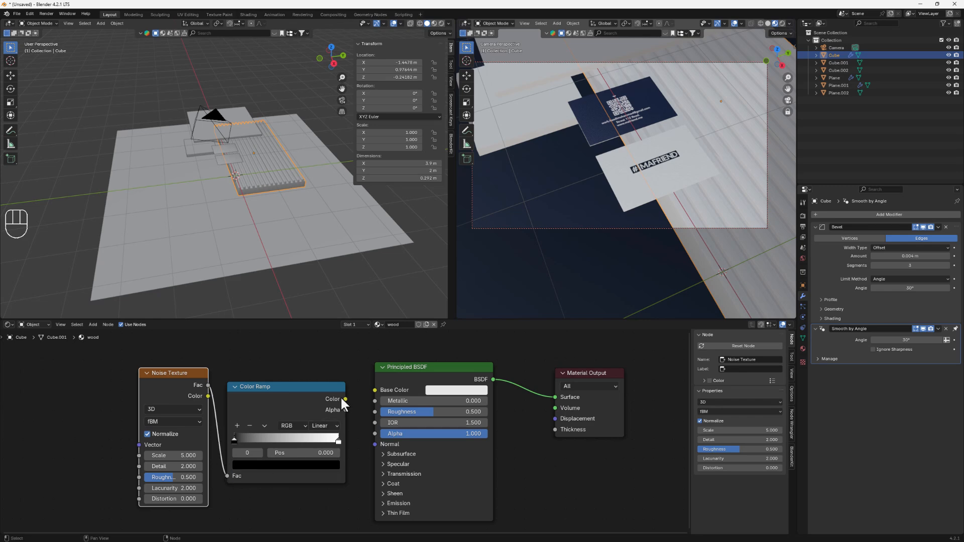
left_click_drag(345, 398, 369, 387)
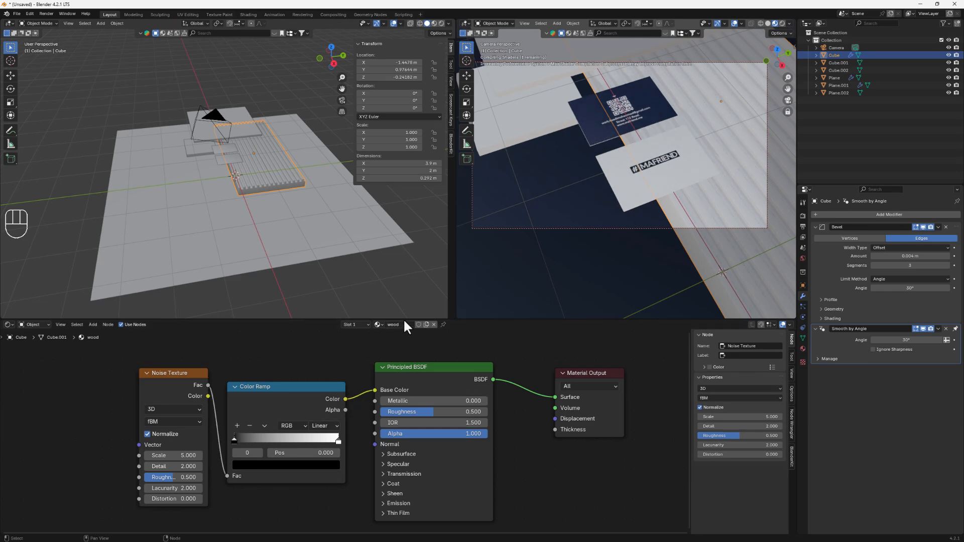
- Show the user-perspective viewport in Material Preview shading and hide its transform sidebar, framing the slatted slab
middle_click_drag(262, 156, 269, 220)
scroll(255, 187, "up", 4)
middle_click_drag(266, 162, 267, 186, "shift")
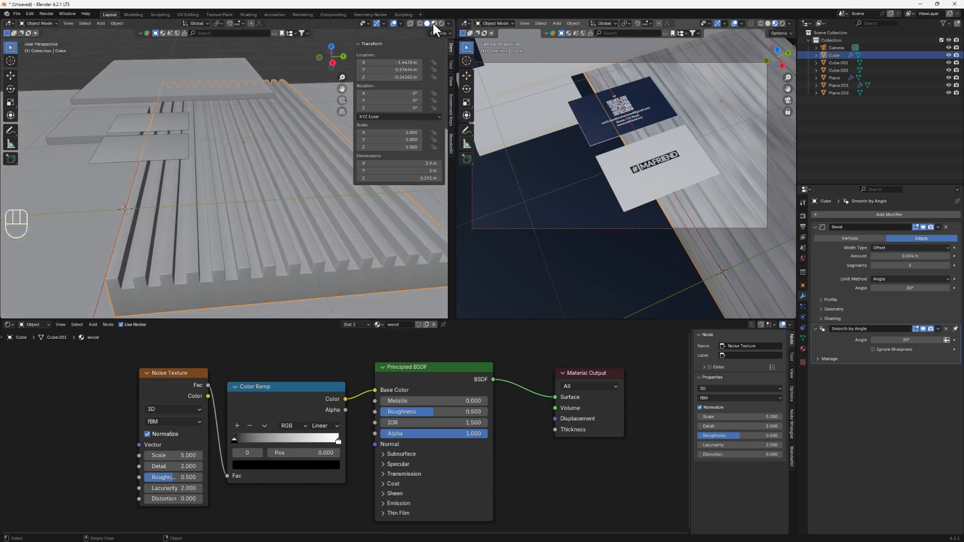
left_click(433, 22)
key("n")
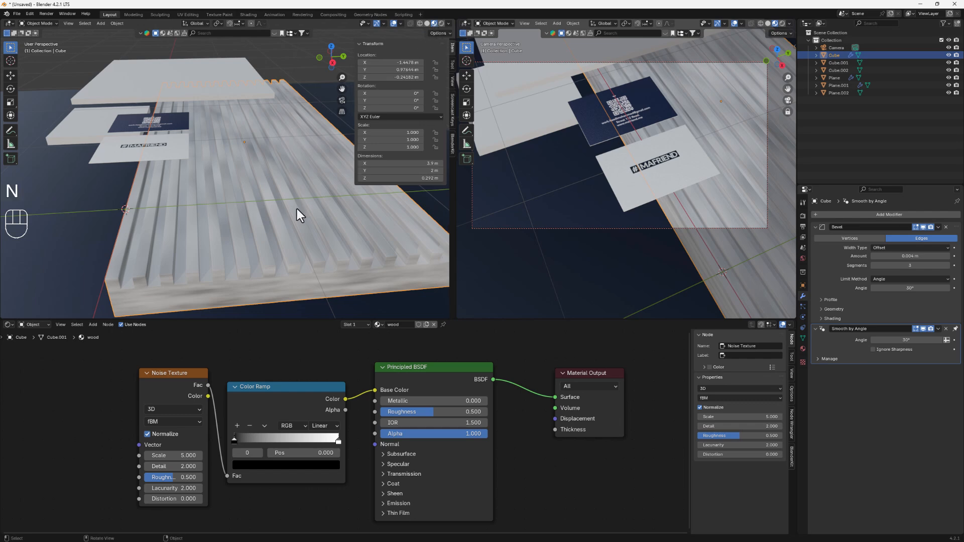
middle_click_drag(243, 258, 279, 251)
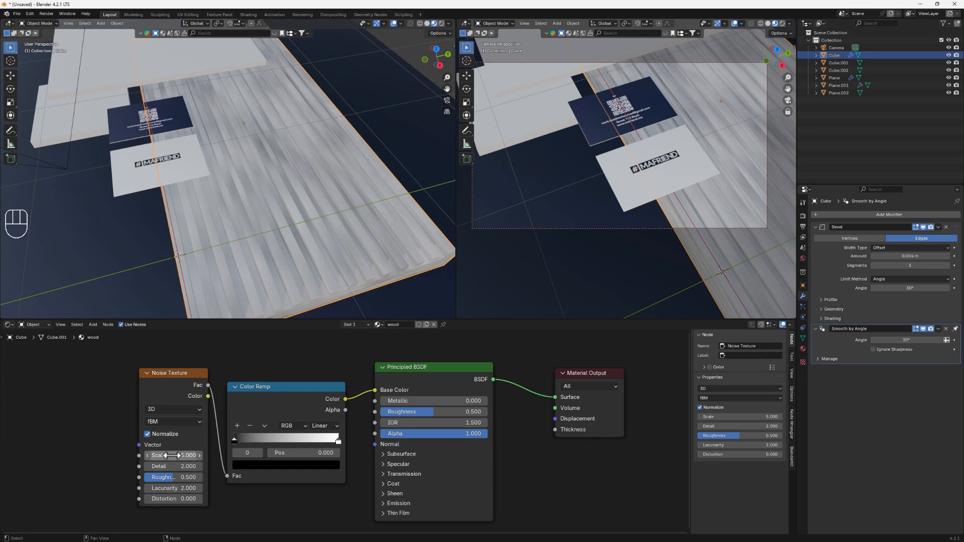
- Set the Noise Texture to Scale 2.3, Detail 13.6, Roughness 0.858 and Lacunarity 1.5, and the Color Ramp's black stop to 0.473
left_click_drag(173, 455, 153, 455)
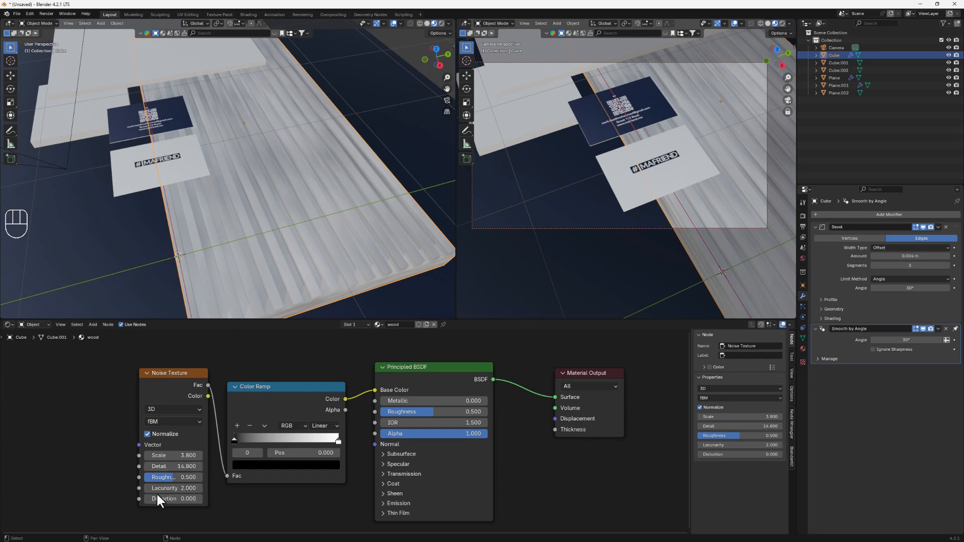
left_click_drag(173, 488, 190, 477)
middle_click_drag(262, 216, 282, 281)
left_click_drag(233, 439, 283, 439)
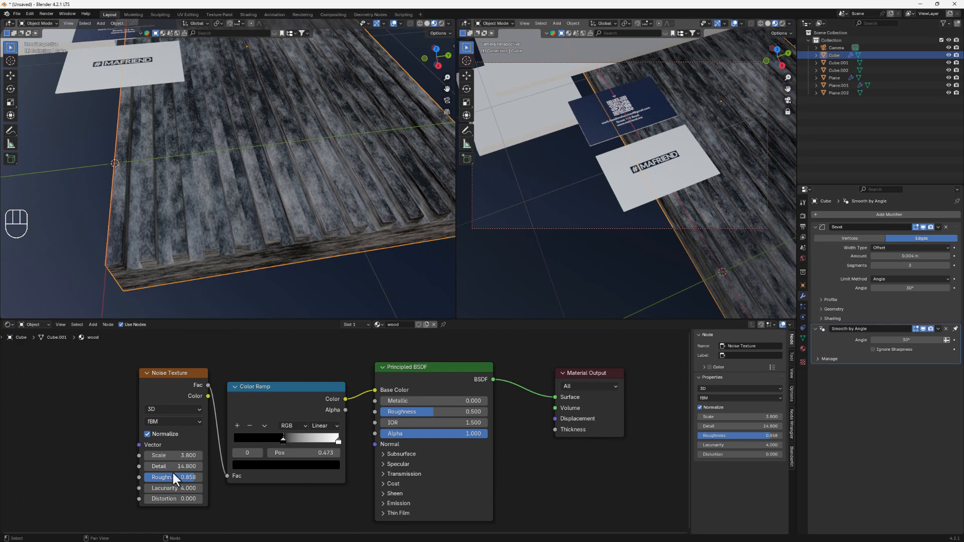
mouse_move(175, 488)
left_mouse_down()
mouse_move(95, 488)
mouse_move(151, 488)
mouse_move(166, 466)
mouse_move(151, 466)
mouse_move(177, 455)
mouse_move(155, 456)
left_mouse_up()
scroll(308, 168, "down", 2)
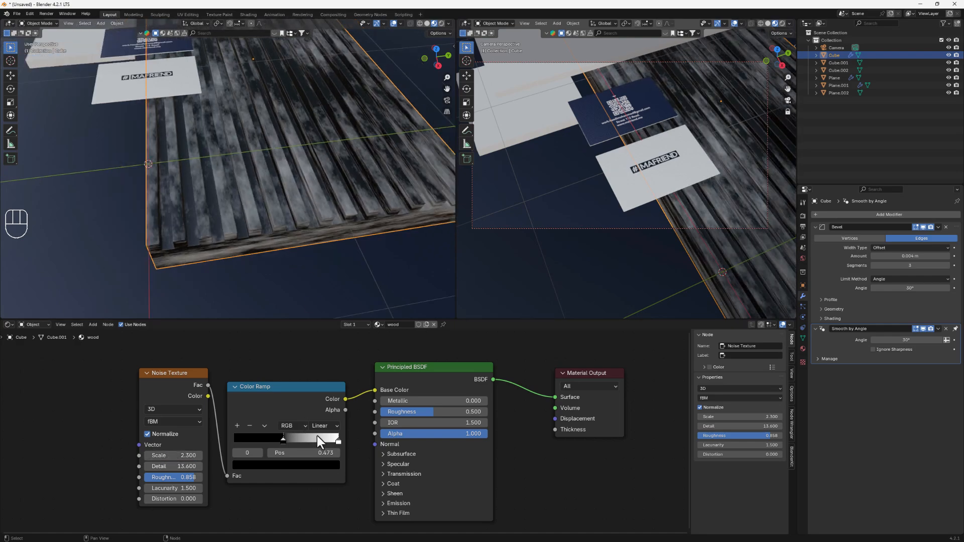
- Move the Color Ramp's white stop to position 0.623 for stronger grain contrast on the slatted slab
left_click_drag(336, 439, 272, 437)
left_click_drag(290, 442, 292, 442)
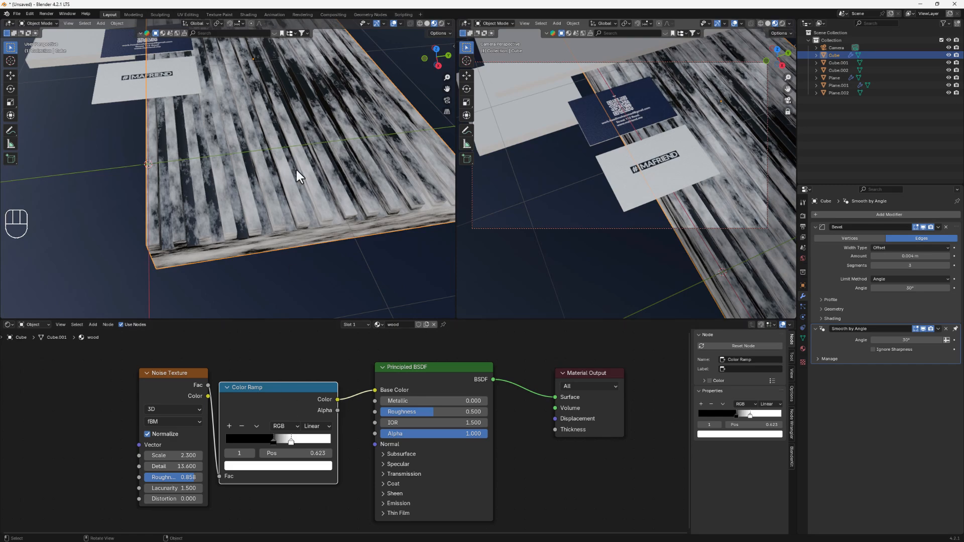
middle_click_drag(296, 171, 272, 181)
- Add Texture Coordinate and Mapping nodes ahead of the Noise Texture and link the Object output to the Mapping Vector
left_click(191, 380)
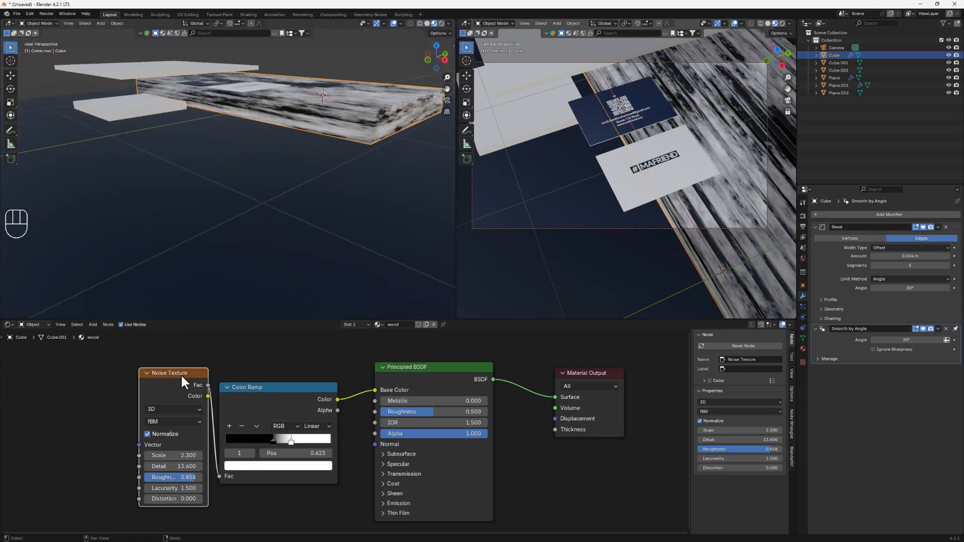
key("ctrl+t")
scroll(105, 394, "down", 1)
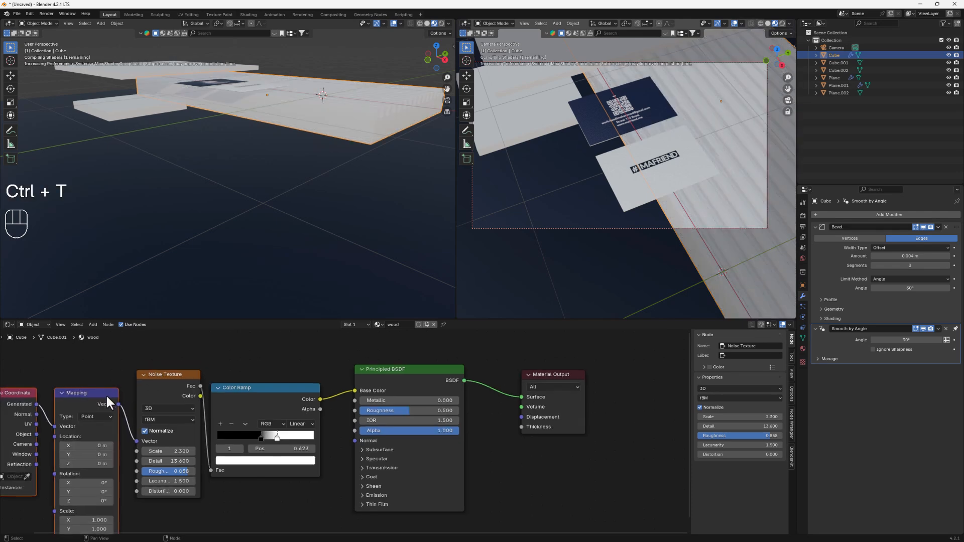
middle_click_drag(105, 393, 206, 351)
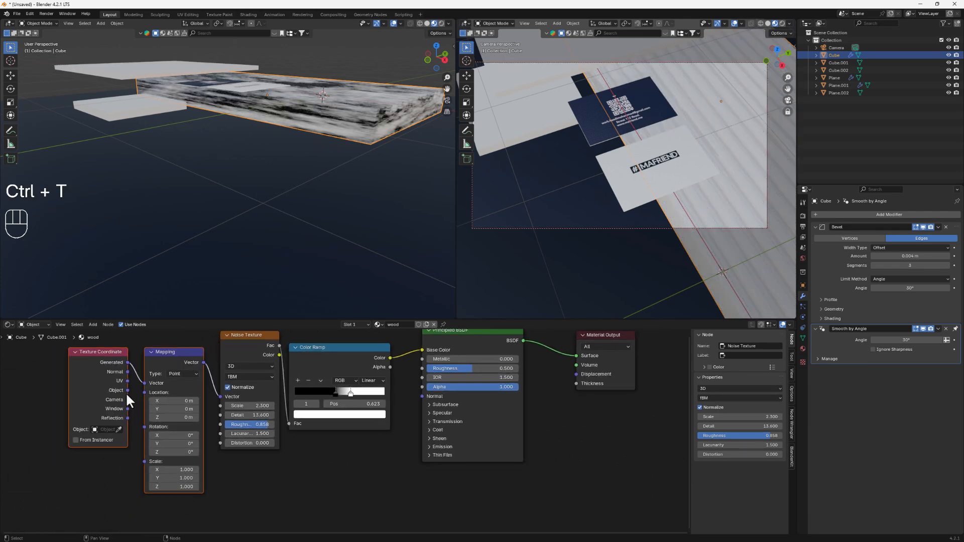
left_click_drag(127, 390, 142, 381)
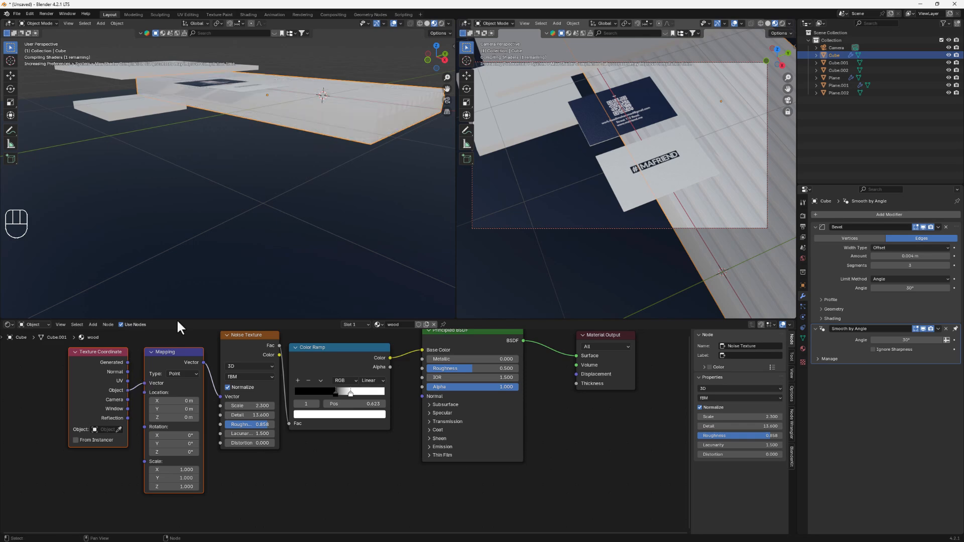
- Set the Noise Texture Detail to 10.8 and shift the Color Ramp node slightly away from the Noise Texture
middle_click_drag(359, 86, 336, 189)
scroll(336, 189, "up", 5)
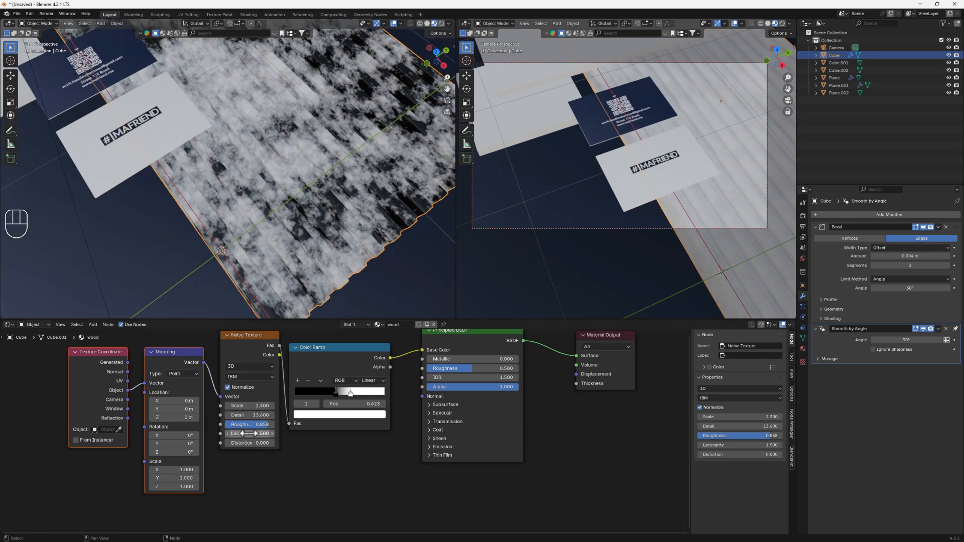
left_click_drag(249, 415, 225, 415)
left_click_drag(310, 351, 317, 351)
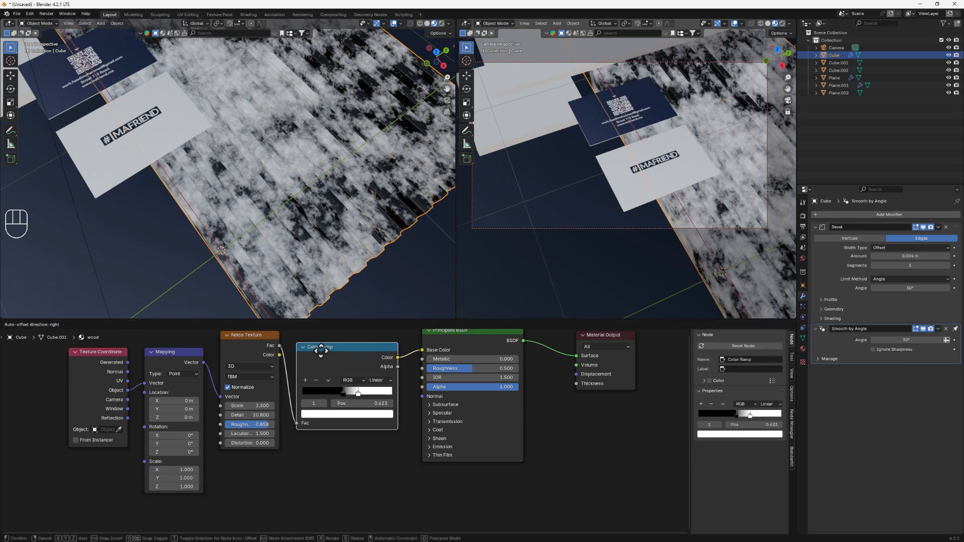
- Move the Color Ramp's black stop to 0.405 and set the Noise Texture's distortion to 2.6
left_click_drag(343, 394, 337, 392)
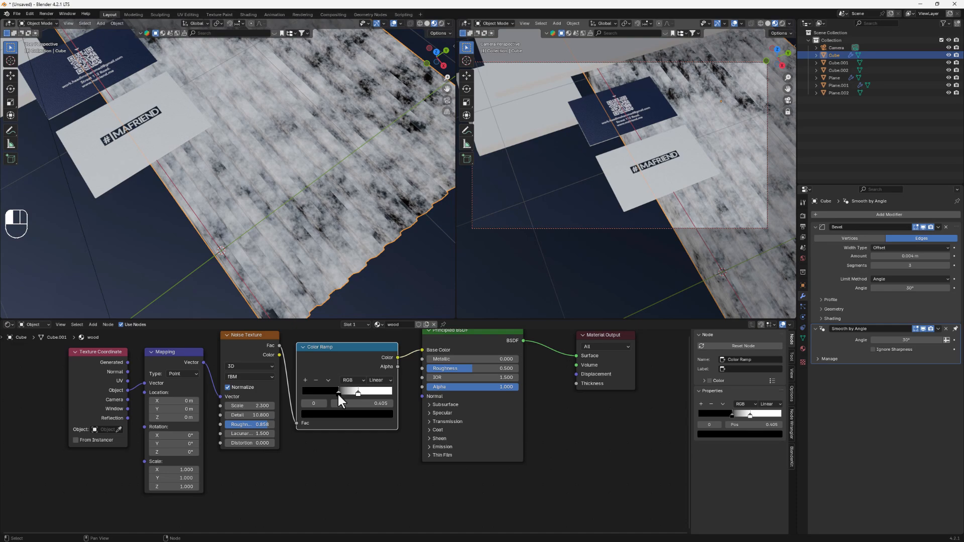
middle_click_drag(254, 263, 307, 241)
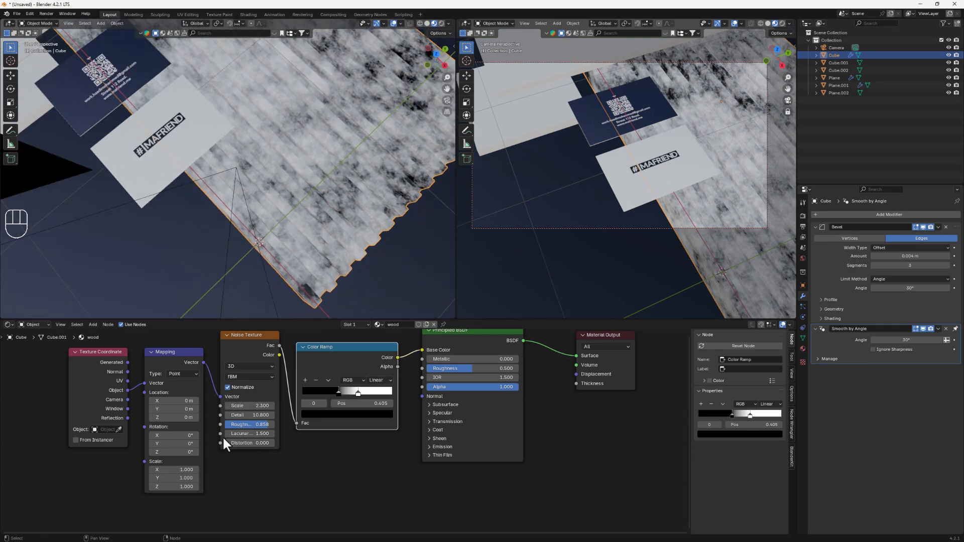
scroll(221, 436, "up", 2)
left_click_drag(240, 446, 366, 446)
middle_click_drag(280, 146, 266, 130)
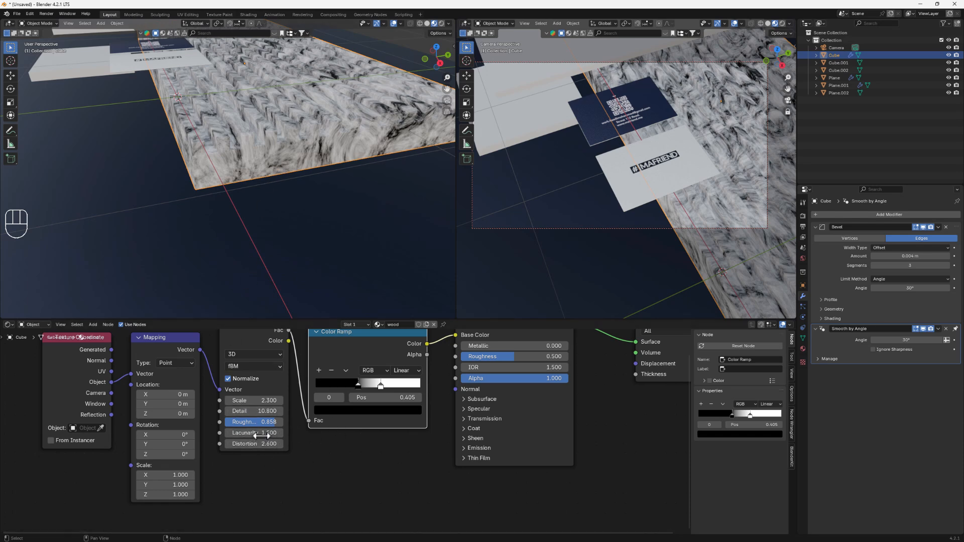
left_click_drag(261, 440, 270, 440)
middle_click_drag(226, 174, 290, 168)
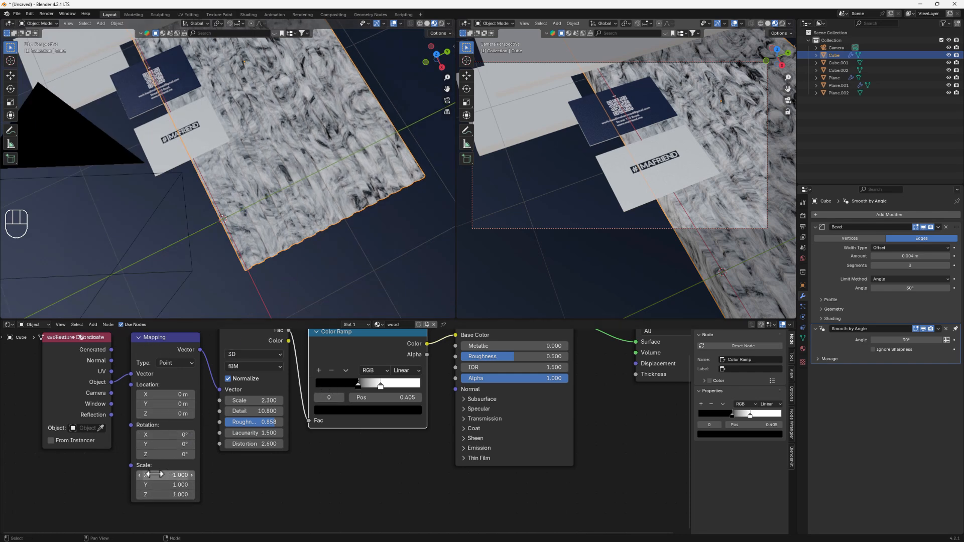
- Stretch the noise pattern along the board by setting the Mapping scale to X 0.3 and Y 1.6
scroll(160, 495, "up", 1)
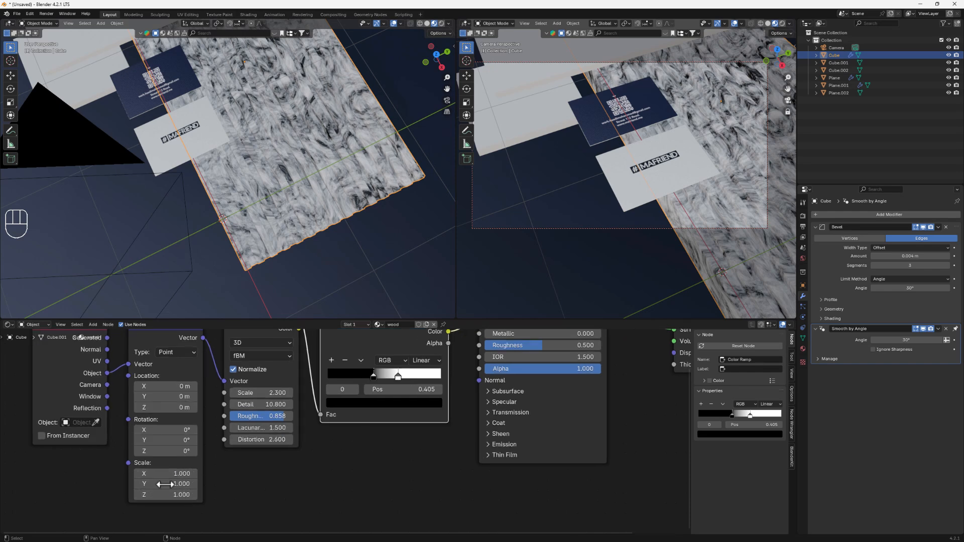
scroll(167, 417, "up", 1)
middle_click_drag(163, 481, 179, 456)
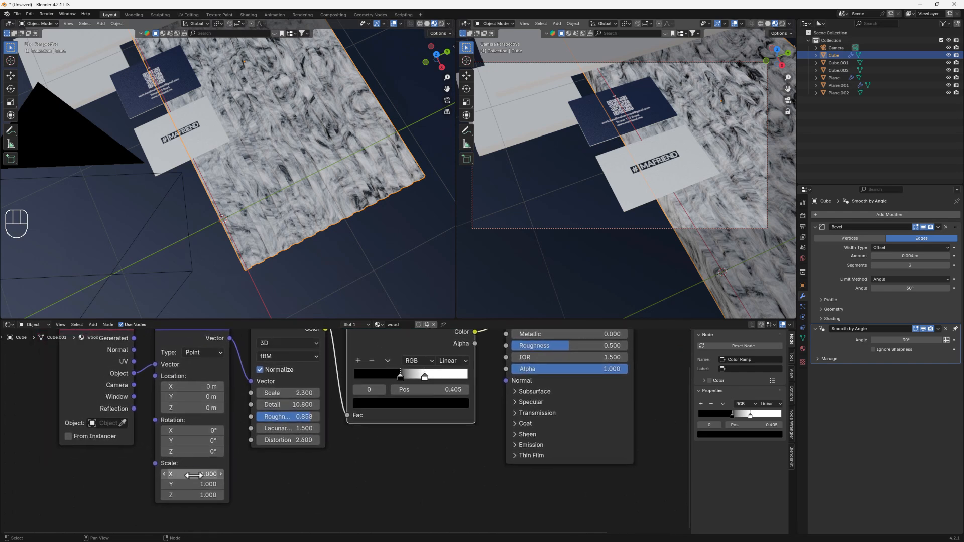
mouse_move(193, 475)
left_mouse_down()
mouse_move(228, 474)
mouse_move(148, 474)
mouse_move(233, 485)
mouse_move(224, 484)
left_mouse_up()
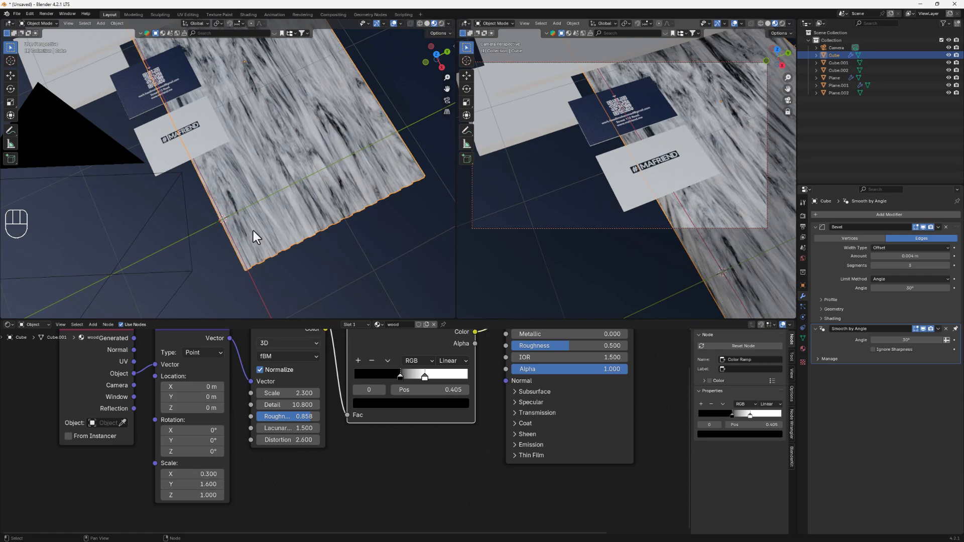
middle_click_drag(253, 230, 321, 135)
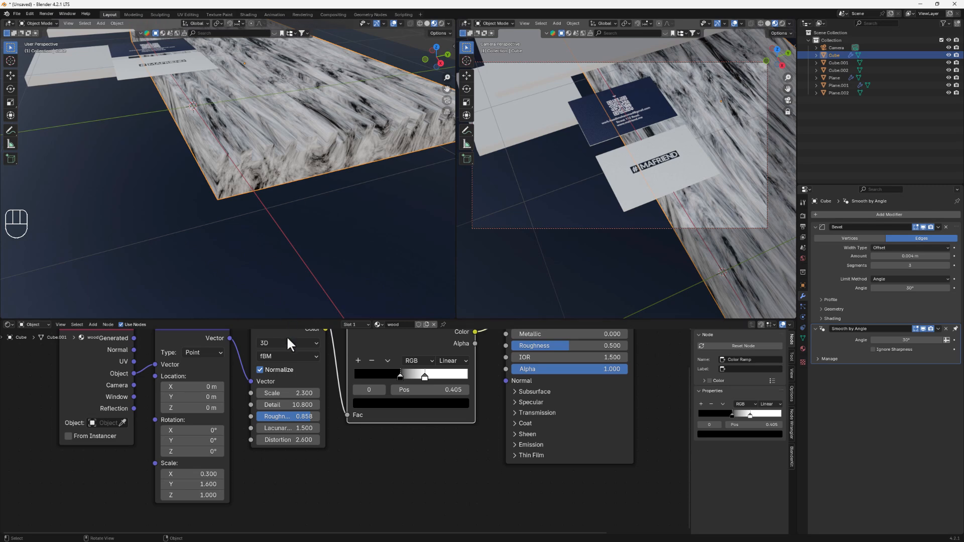
- Recolour the Color Ramp's black stop to a very dark brown
middle_click_drag(358, 405, 375, 421)
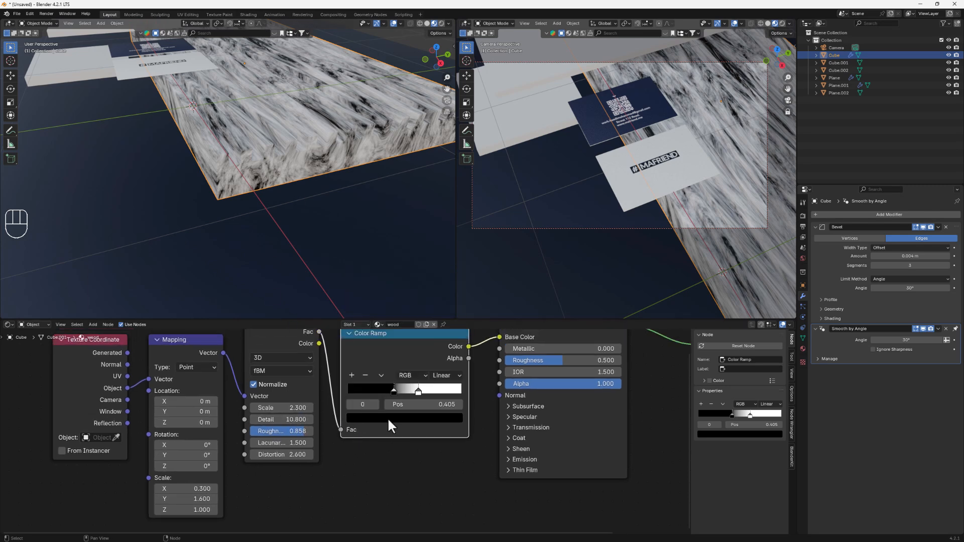
left_click(385, 417)
left_click_drag(448, 326, 454, 284)
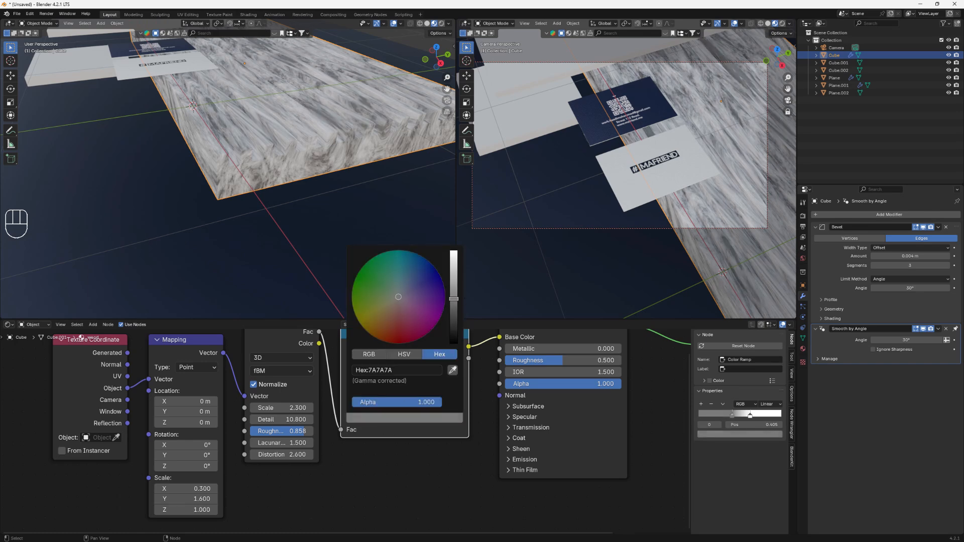
left_click_drag(409, 318, 384, 331)
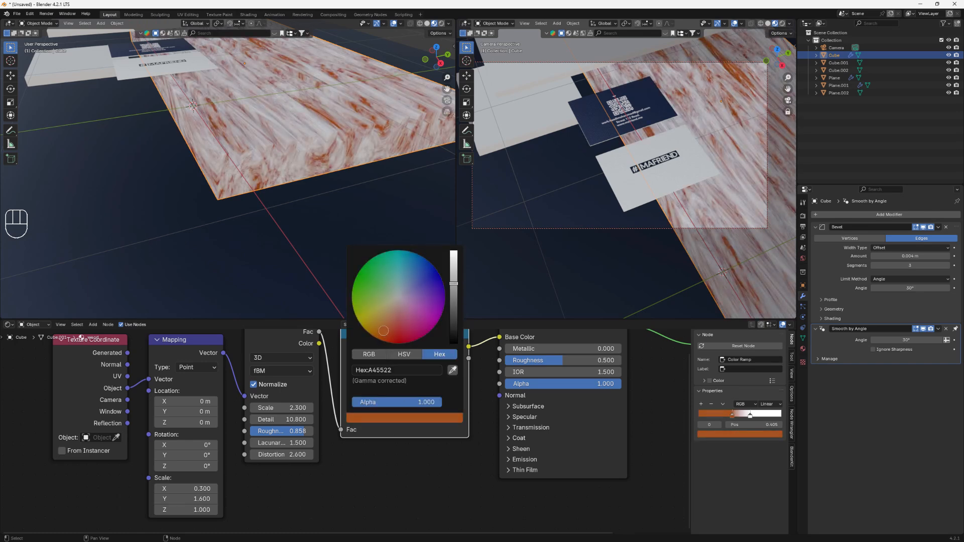
mouse_move(445, 321)
left_mouse_down()
mouse_move(451, 314)
mouse_move(451, 322)
left_mouse_up()
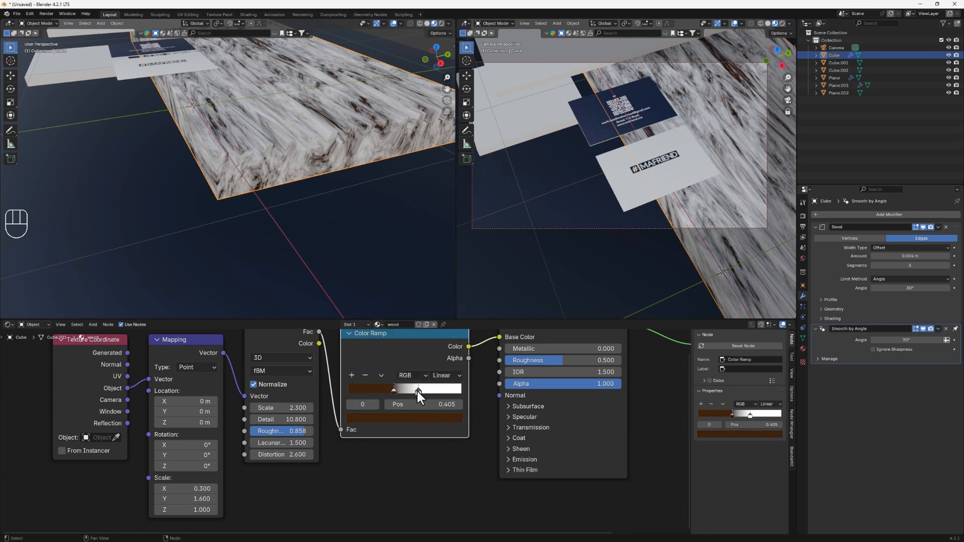
- Recolour the Color Ramp's white stop to a medium wood brown, slightly lighter than the dark stop
left_click(417, 390)
left_click(417, 420)
left_click_drag(385, 324, 384, 334)
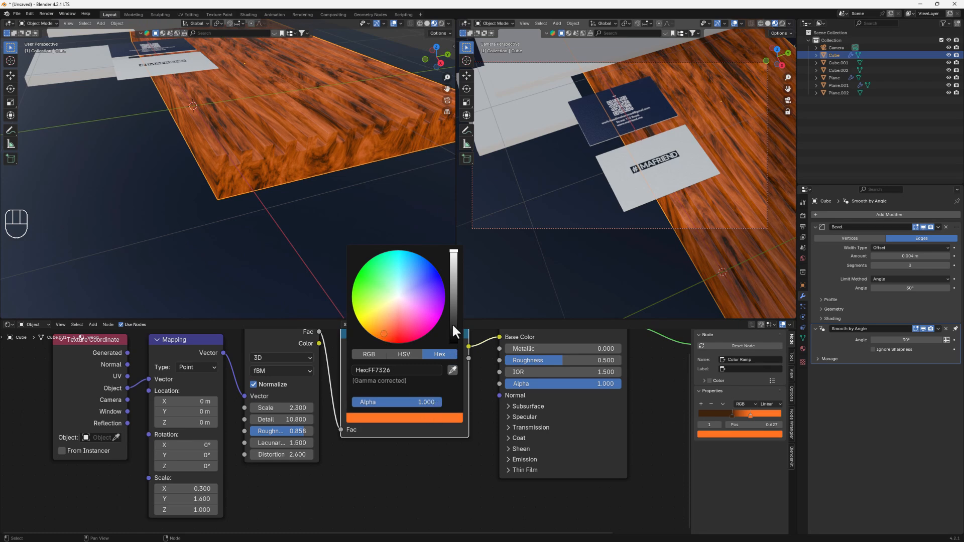
left_click_drag(454, 332, 454, 311)
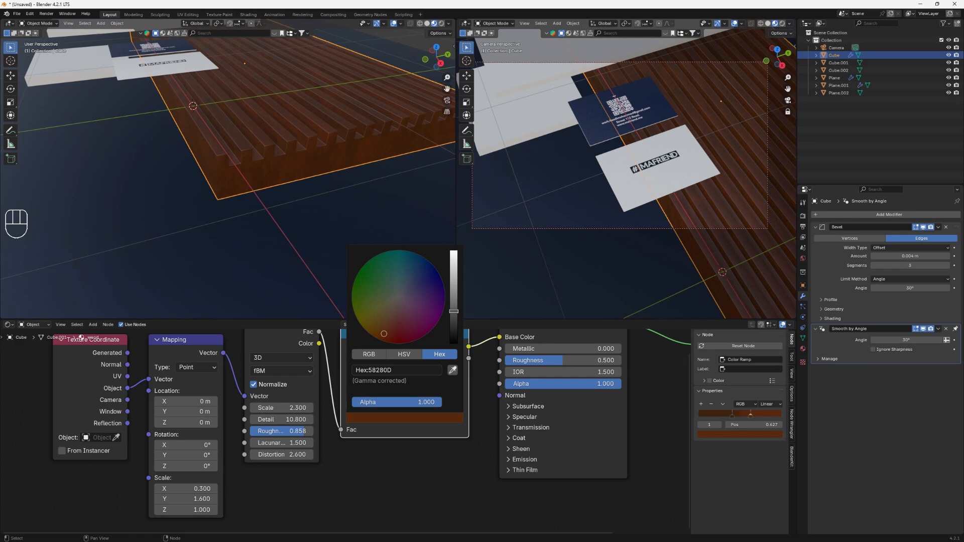
left_click_drag(385, 334, 382, 328)
left_click_drag(455, 316, 454, 310)
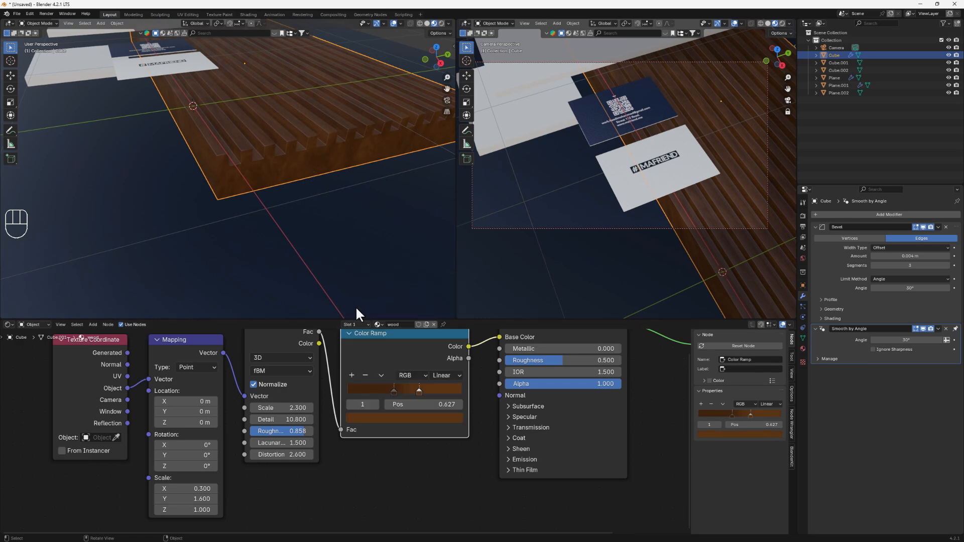
- Move the Color Ramp's dark brown stop to position 0.436
left_click(394, 391)
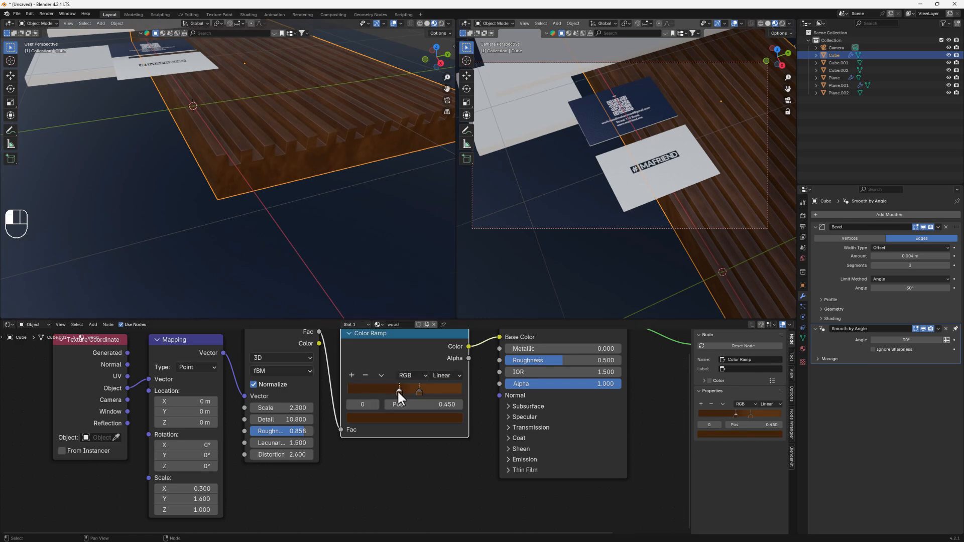
left_click_drag(397, 389, 395, 390)
scroll(422, 447, "down", 1)
mouse_move(312, 147)
middle_mouse_down()
mouse_move(309, 195)
mouse_move(301, 154)
middle_mouse_up()
scroll(388, 444, "down", 3)
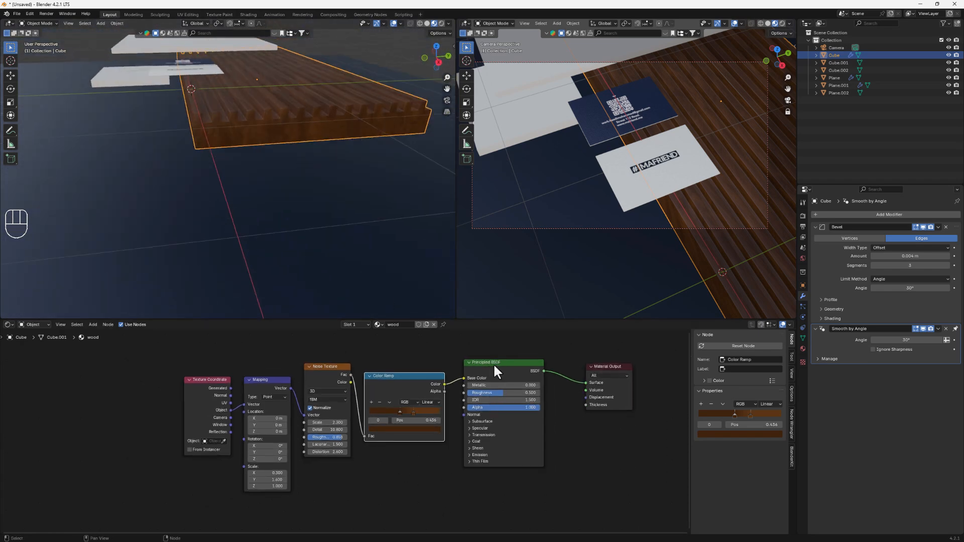
- Lower the Principled BSDF node slightly, add a Bump node below the Color Ramp and connect its Normal output to the shader's Normal input
left_click_drag(493, 363, 493, 381)
scroll(288, 120, "up", 4)
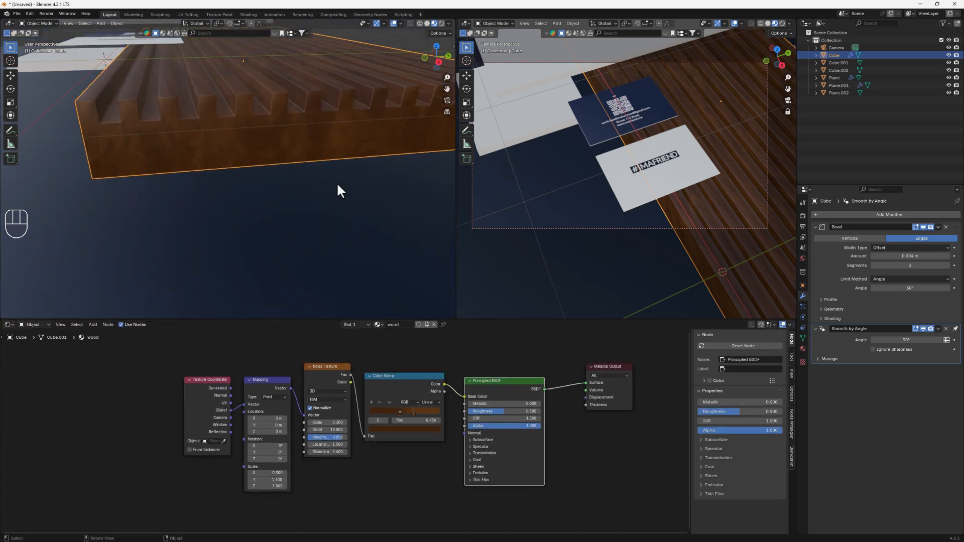
key("shift+a")
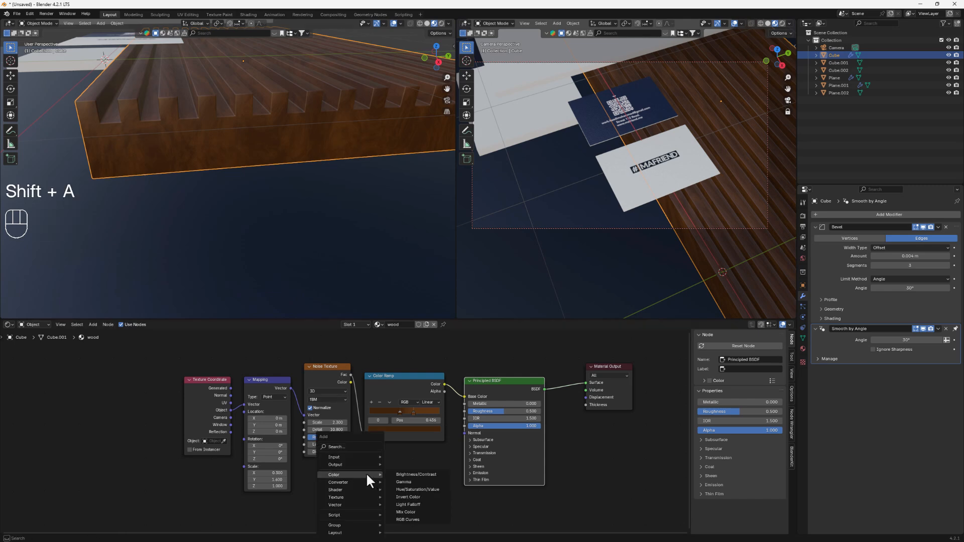
left_click(351, 446)
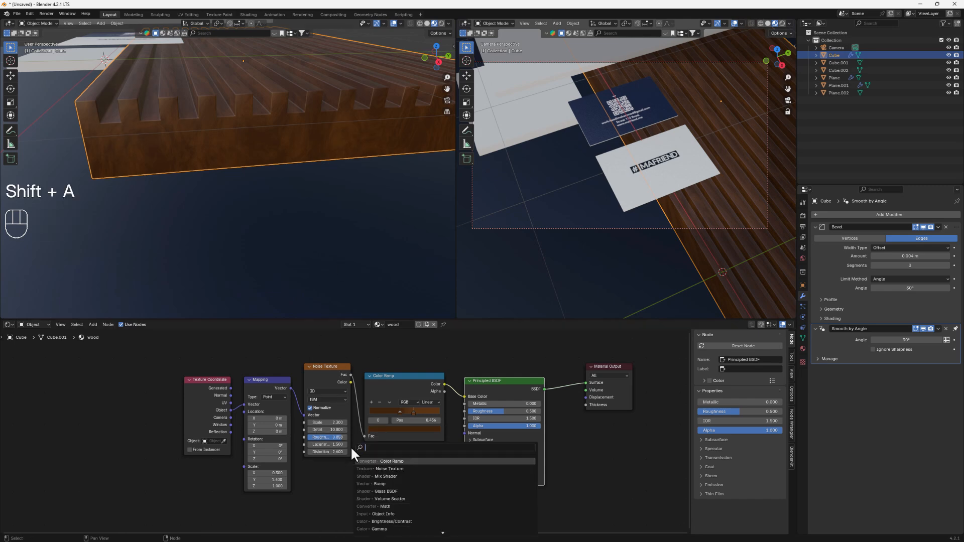
type("bu")
key("Return")
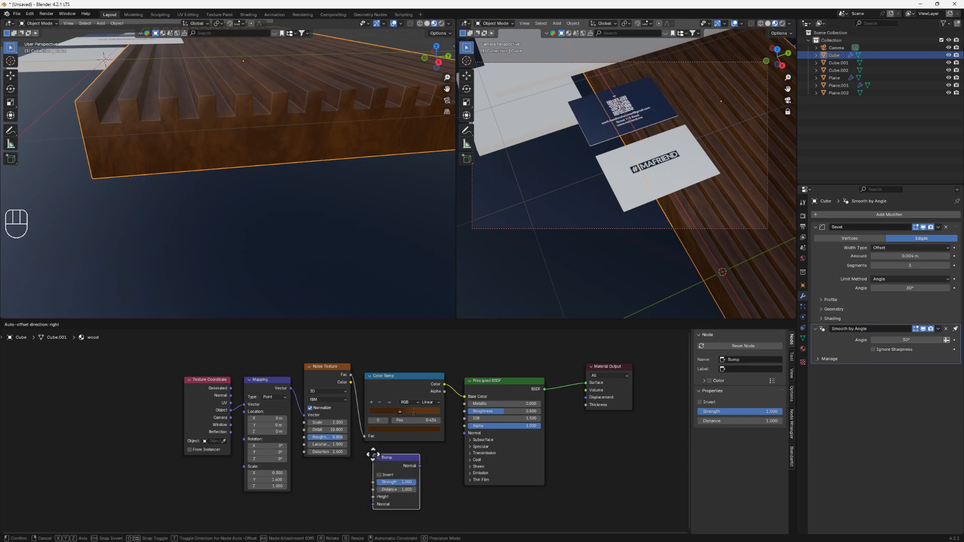
left_click(386, 455)
scroll(404, 461, "up", 2)
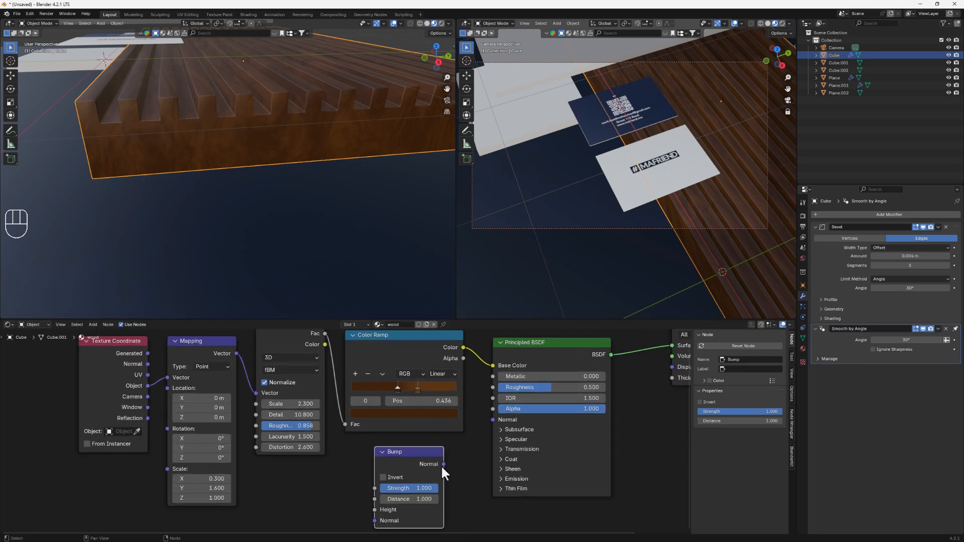
left_click_drag(442, 463, 492, 420)
- Add a second Color Ramp beside the Bump node and connect its Color output to the Bump's Height input
scroll(342, 451, "down", 1)
scroll(343, 452, "down", 1)
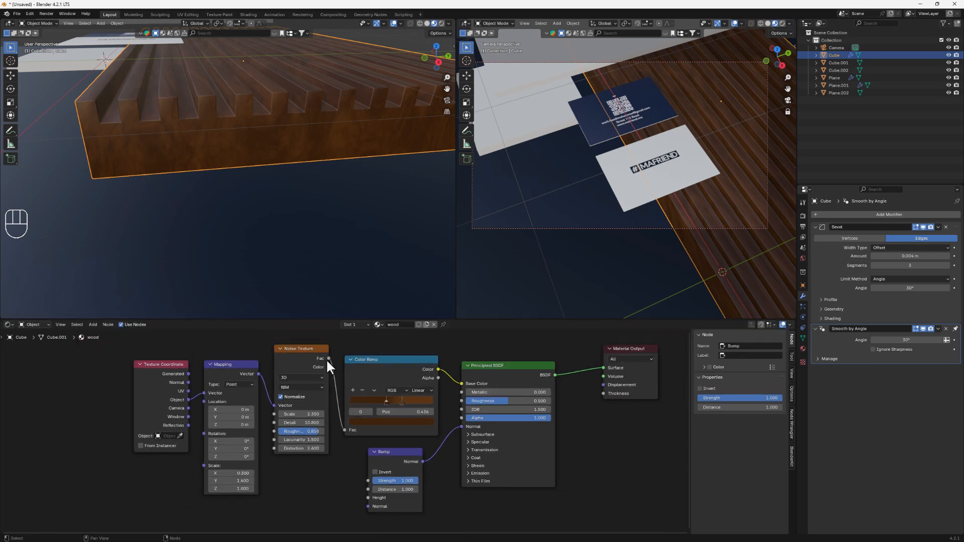
middle_click_drag(353, 466, 408, 407)
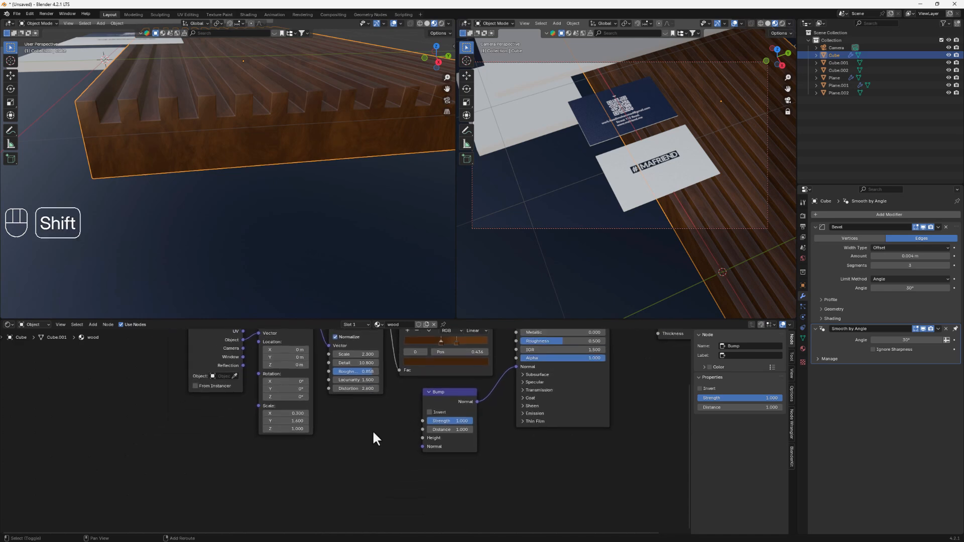
key("shift+a")
type("co")
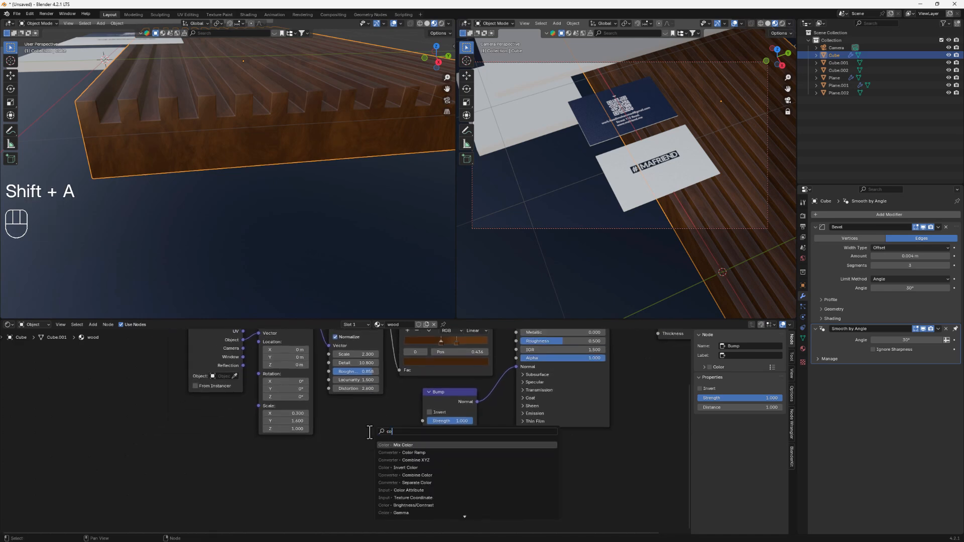
key("Down")
key("Return")
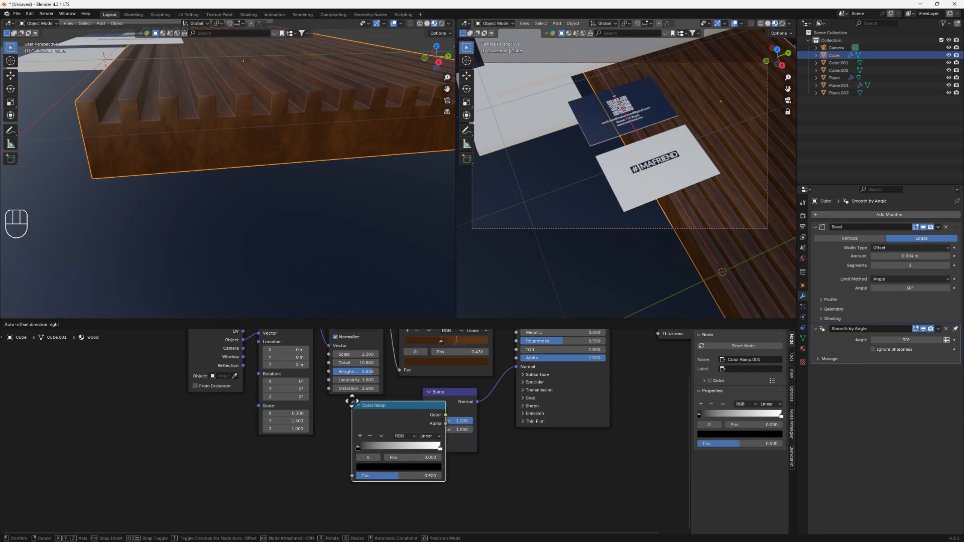
left_click(320, 423)
left_click_drag(438, 393, 463, 415)
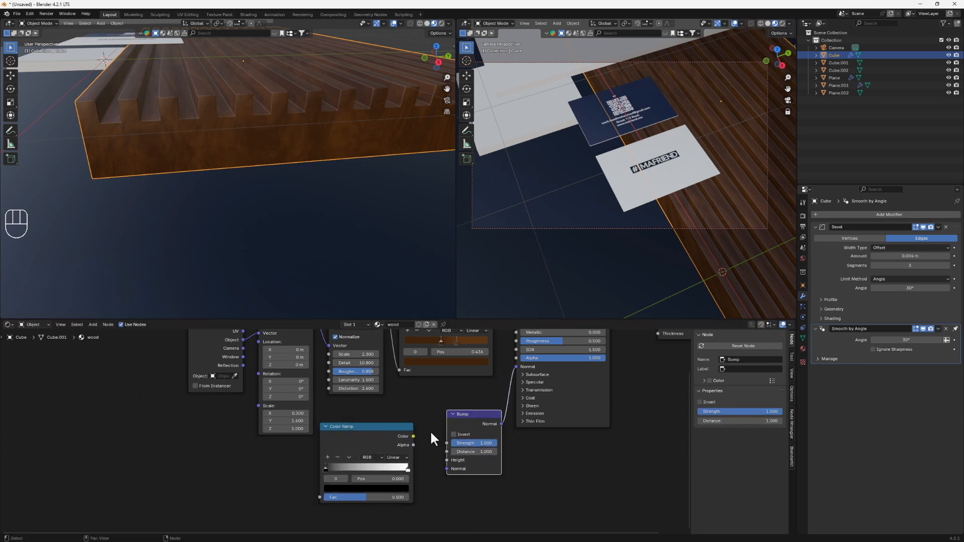
left_click_drag(415, 436, 446, 460)
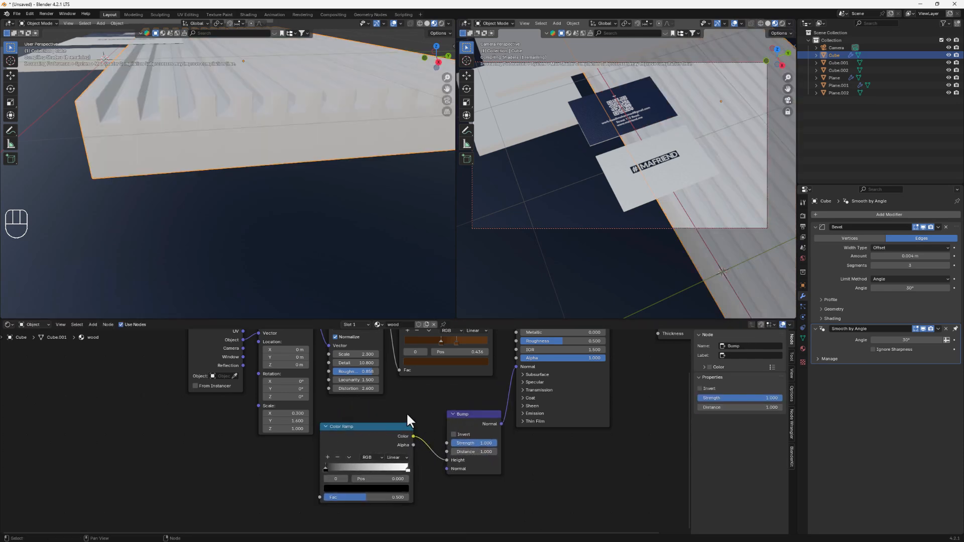
- Connect the Noise Texture's Fac output to the Fac input of the black-to-white Color Ramp
middle_click_drag(406, 412, 454, 464)
left_click_drag(430, 351, 362, 468)
scroll(179, 95, "up", 4)
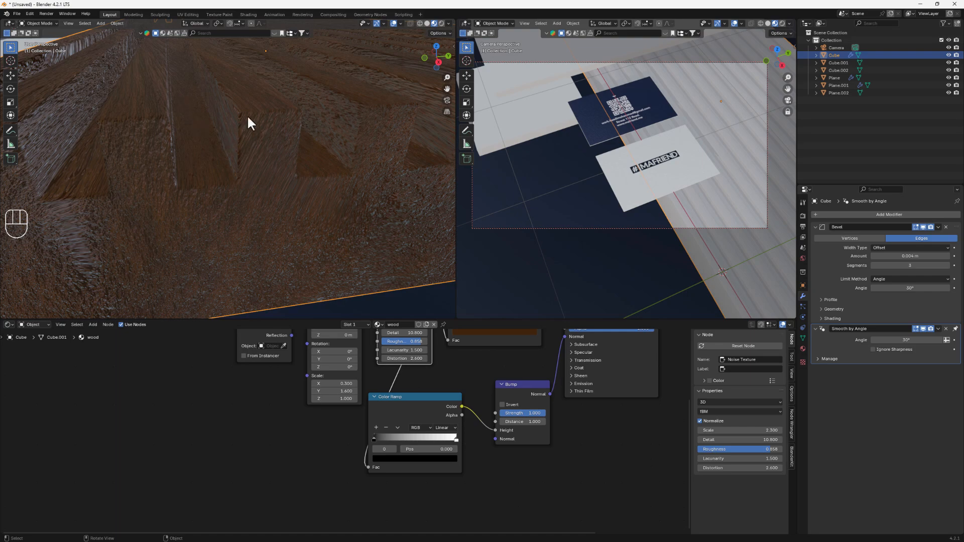
- Set the Bump node's strength to 0.192
scroll(276, 120, "down", 5)
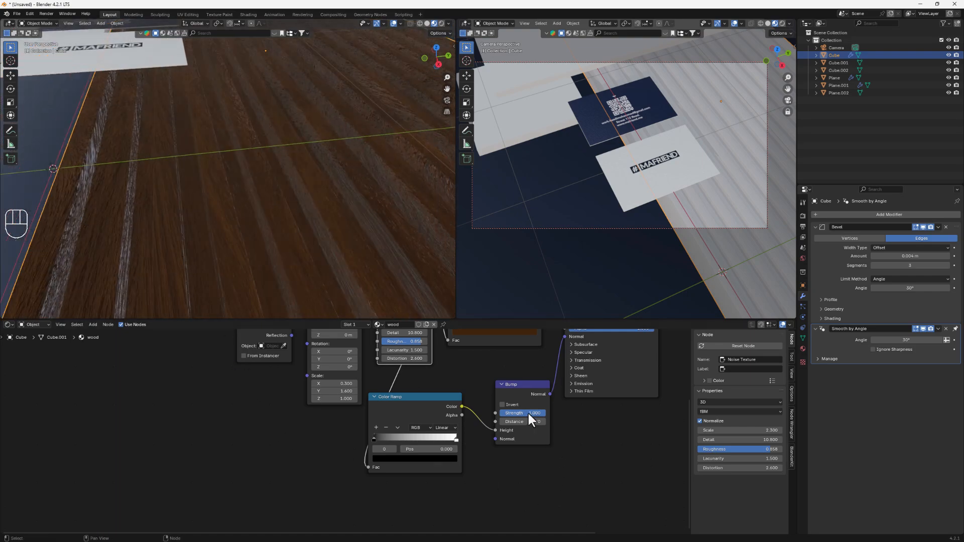
left_click_drag(527, 412, 499, 413)
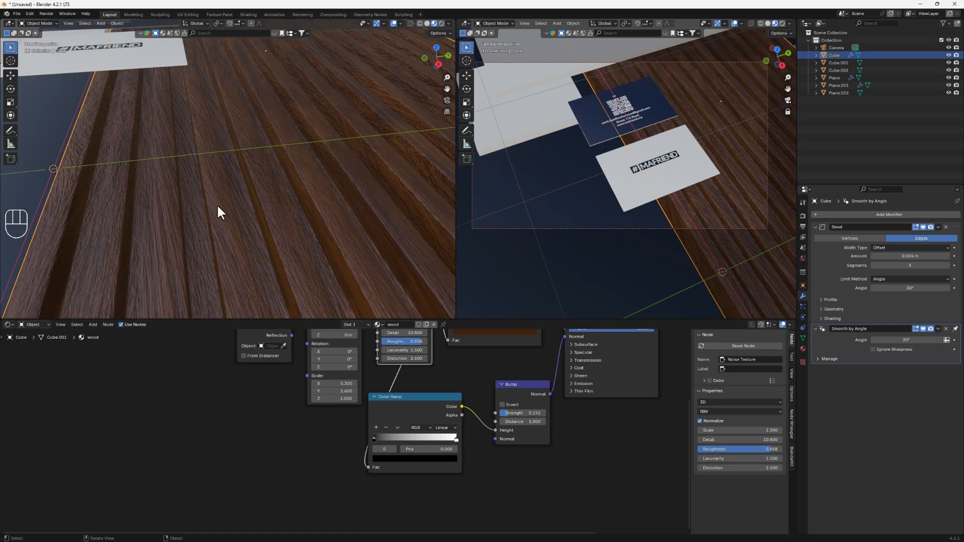
middle_click_drag(217, 205, 250, 225)
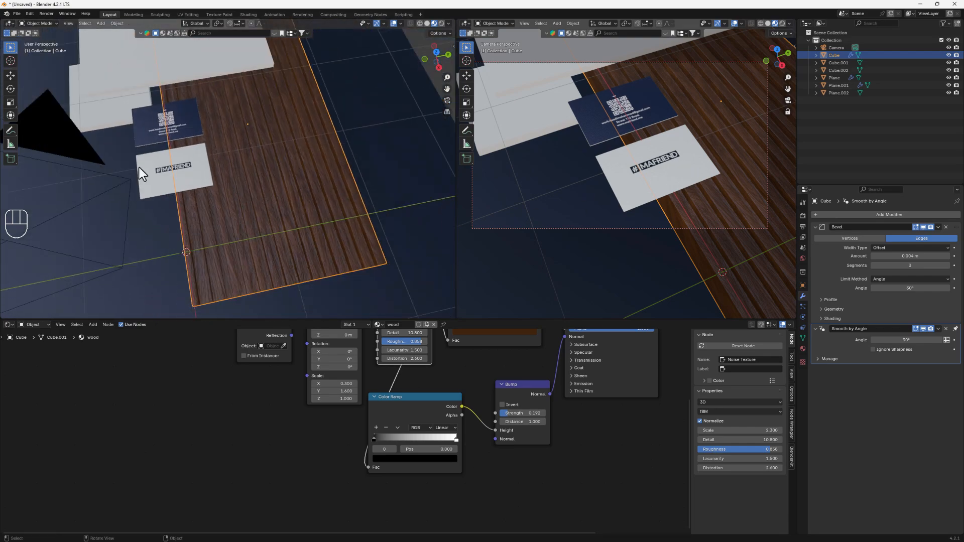
- Link the wood material from the ridged board to the small flat board beside the cards
middle_click_drag(140, 167, 342, 227)
left_click(85, 173)
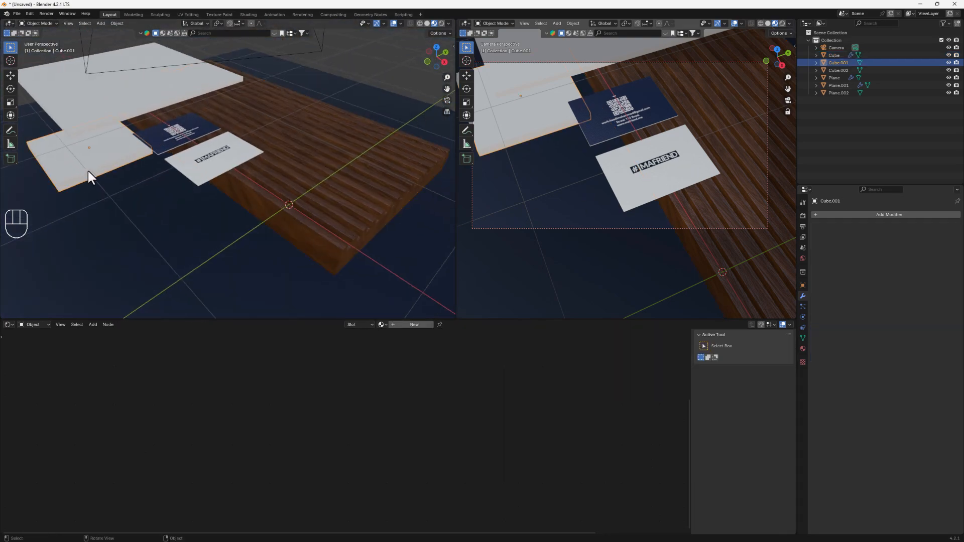
left_click(345, 187, "shift")
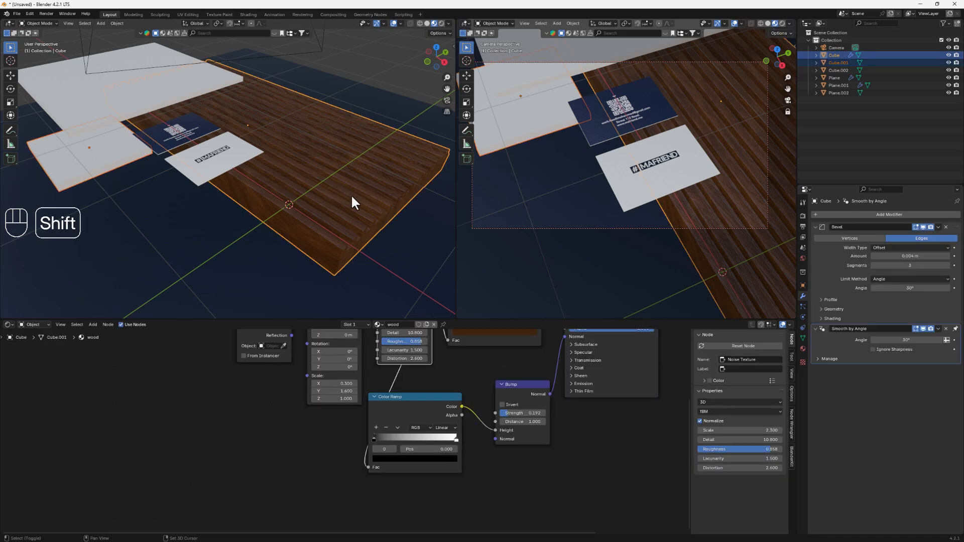
key("ctrl+l")
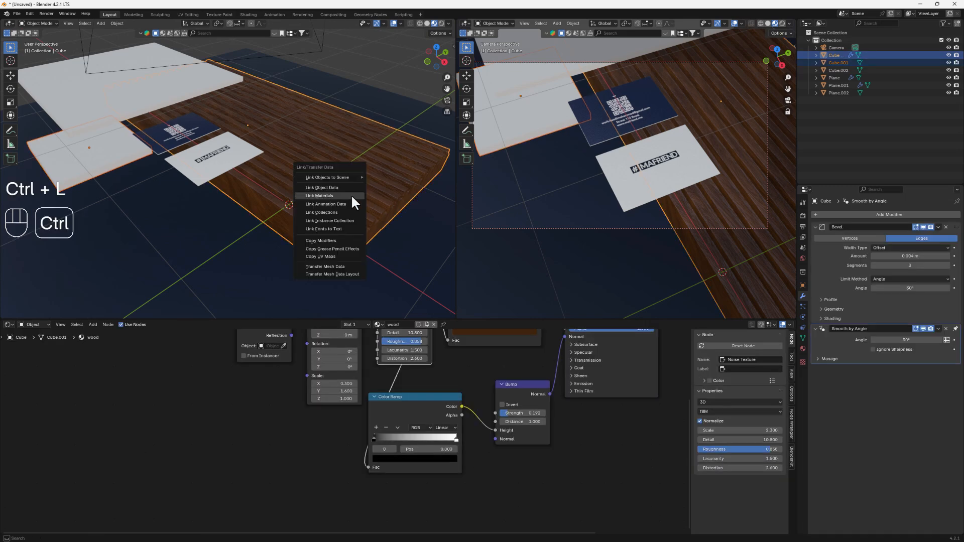
left_click(351, 196)
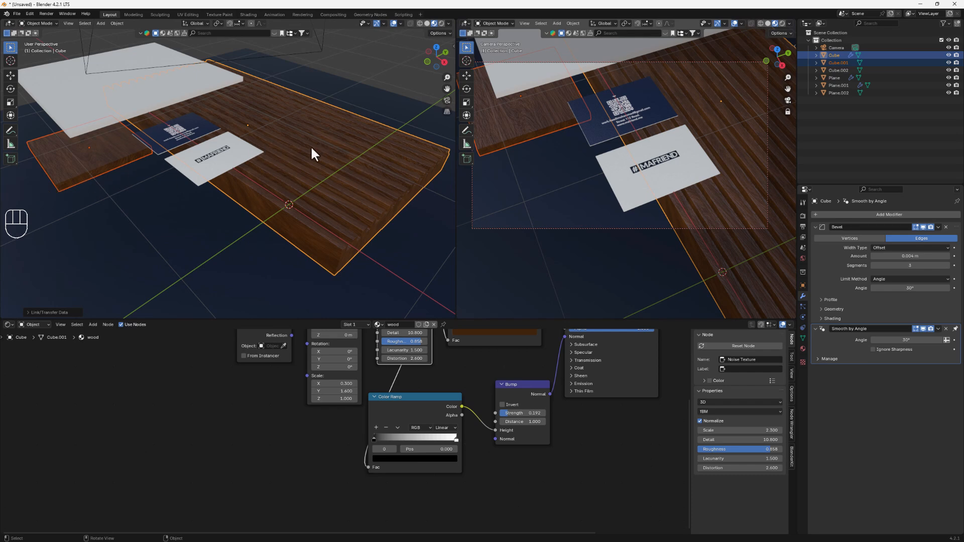
- Create a new material for the large white slab above the boards and delete its Principled BSDF node
scroll(320, 137, "down", 5)
middle_click_drag(228, 119, 177, 149)
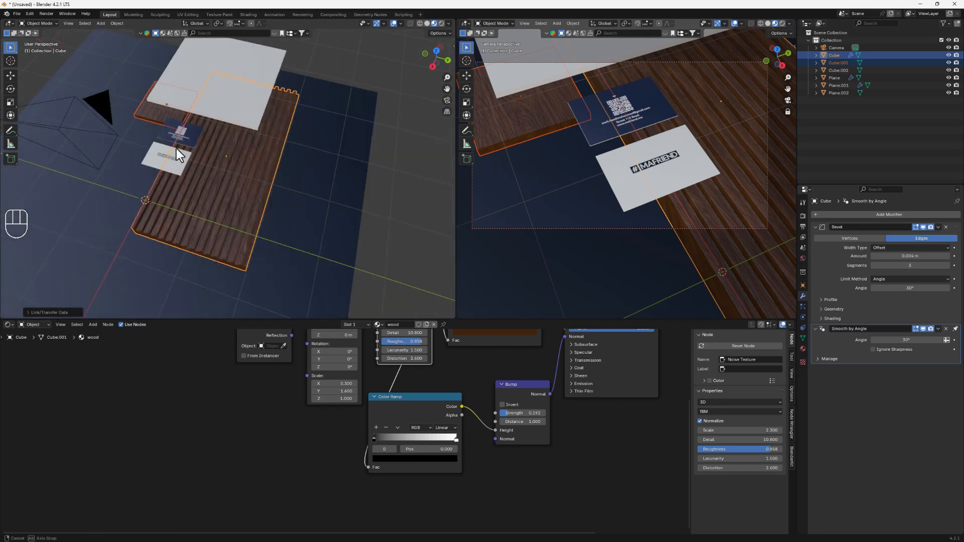
left_click(221, 83)
left_click(405, 324)
middle_click_drag(479, 397, 236, 489)
scroll(253, 474, "down", 1)
scroll(371, 379, "up", 4)
left_click_drag(343, 343, 426, 349)
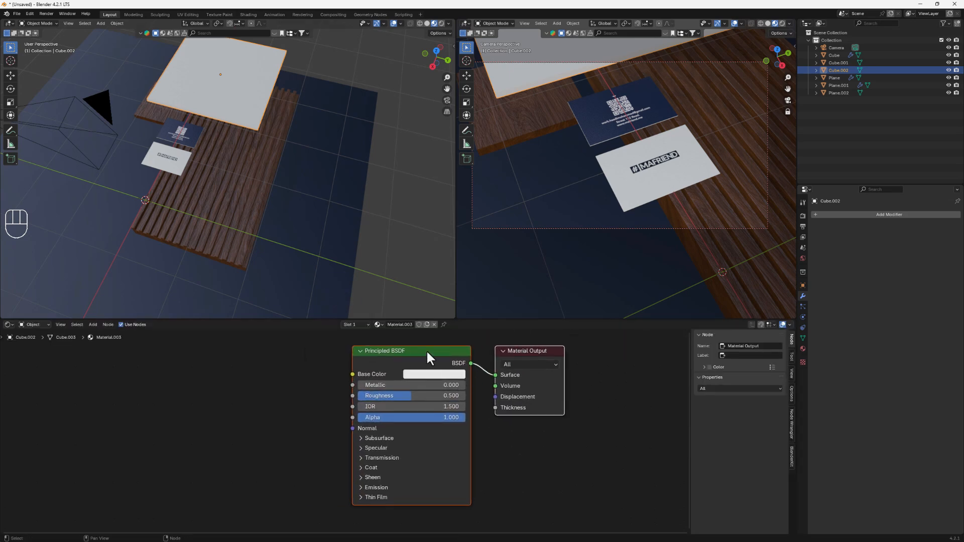
left_click(426, 350)
key("x")
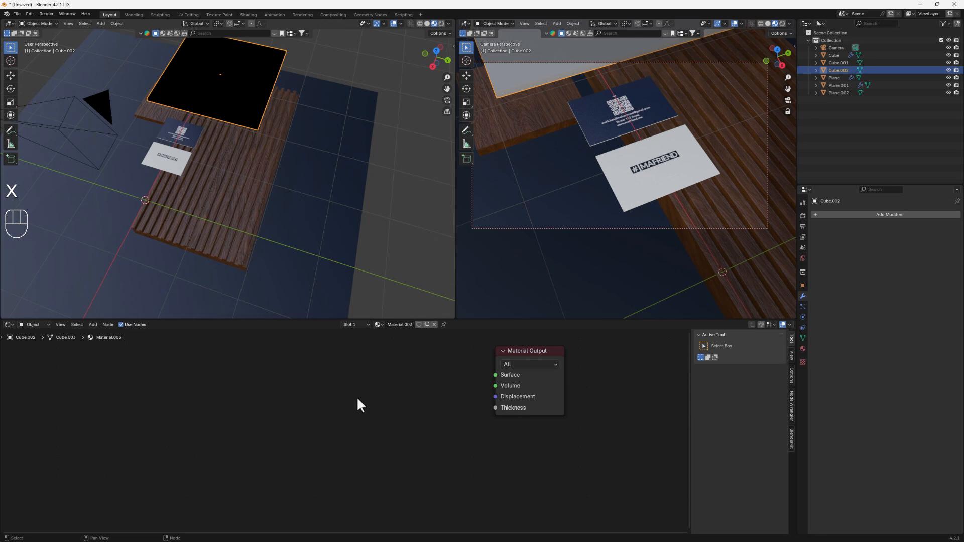
- Add a Glass BSDF node beside the Material Output in the slab's material
key("shift+a")
mouse_move(354, 396)
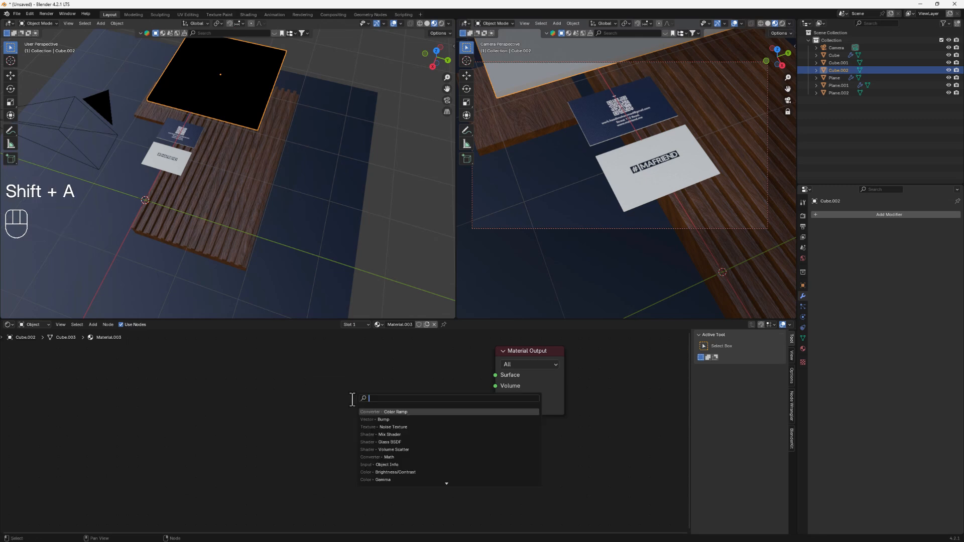
type("gal")
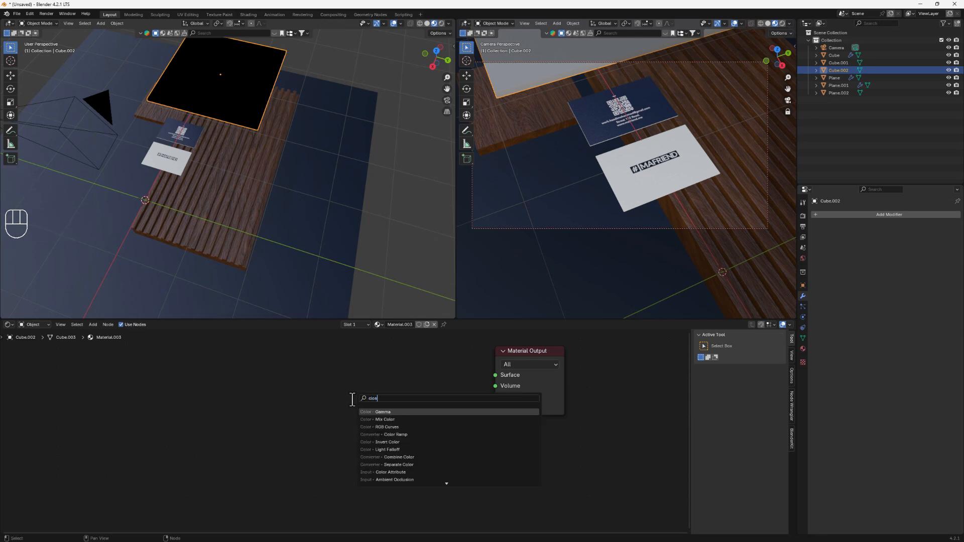
key("BackSpace")
key("BackSpace")
type("la")
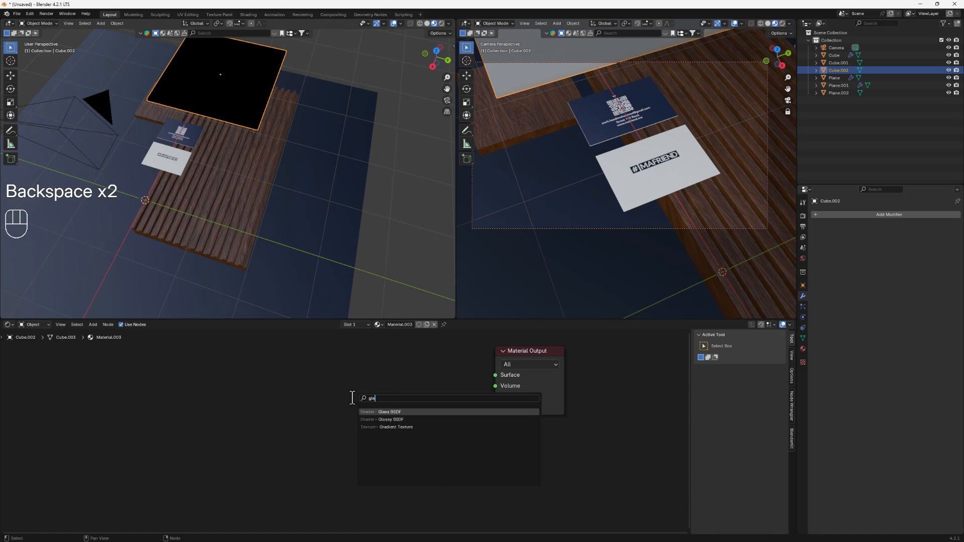
key("Return")
left_click(336, 374)
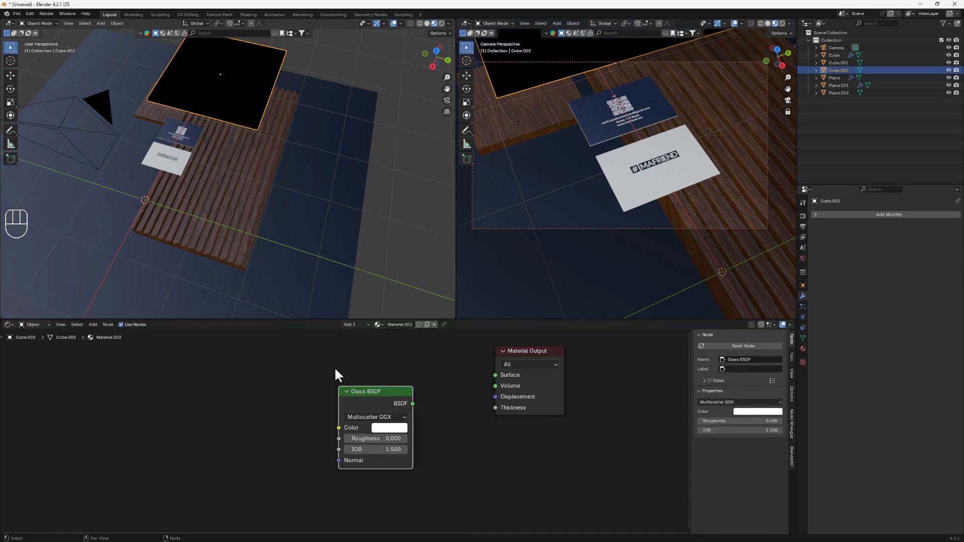
- Connect the Glass BSDF to the Material Output's Surface input and set its roughness to 0.100
left_click_drag(408, 402, 440, 395)
left_click_drag(489, 375, 496, 380)
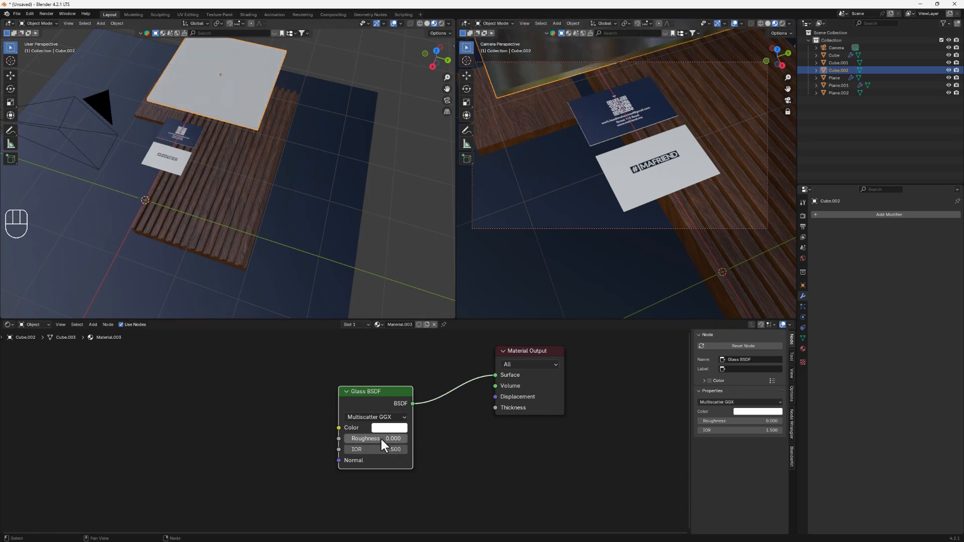
left_click_drag(380, 437, 392, 437)
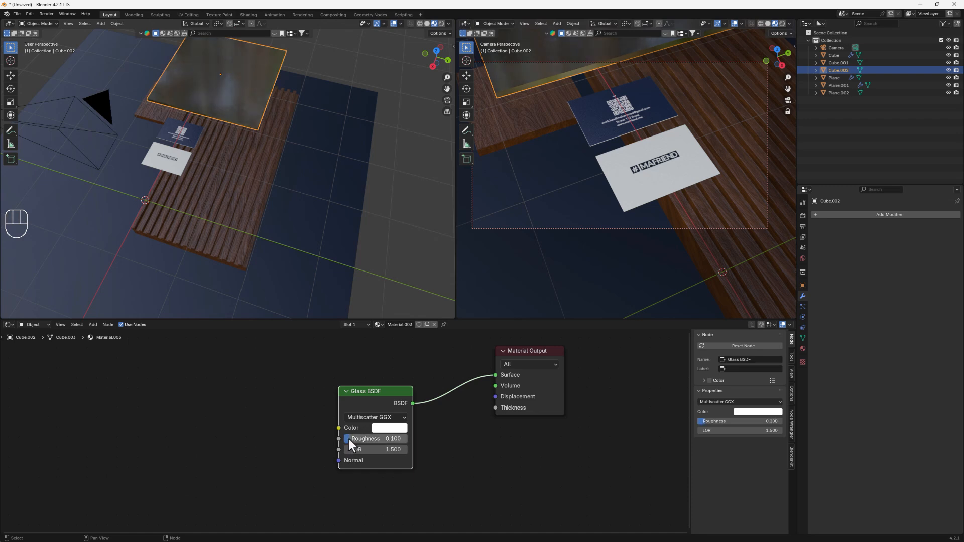
- Add a Bevel modifier to the glass slab, increase its segments and set the amount to 0.012 m
middle_click_drag(219, 103, 129, 144)
middle_click_drag(252, 136, 278, 118)
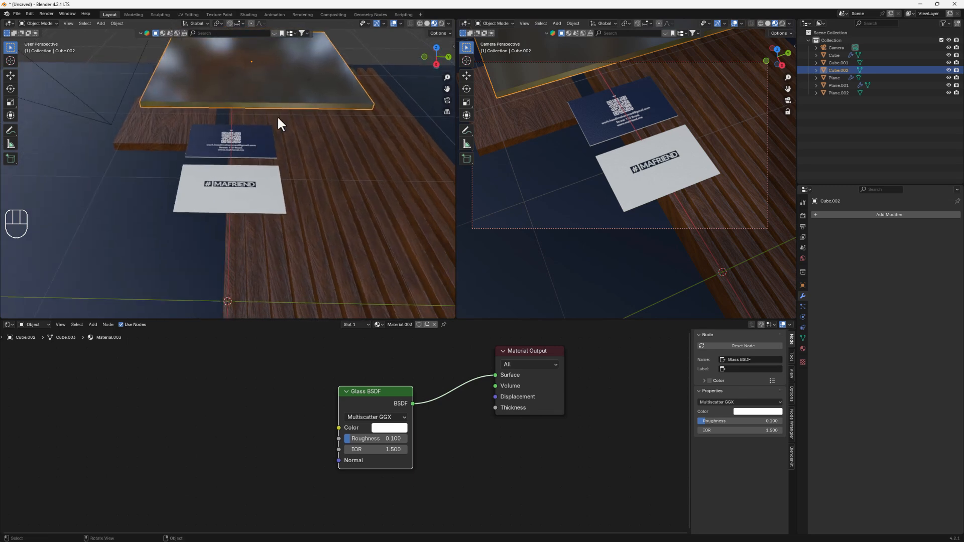
scroll(224, 104, "up", 3)
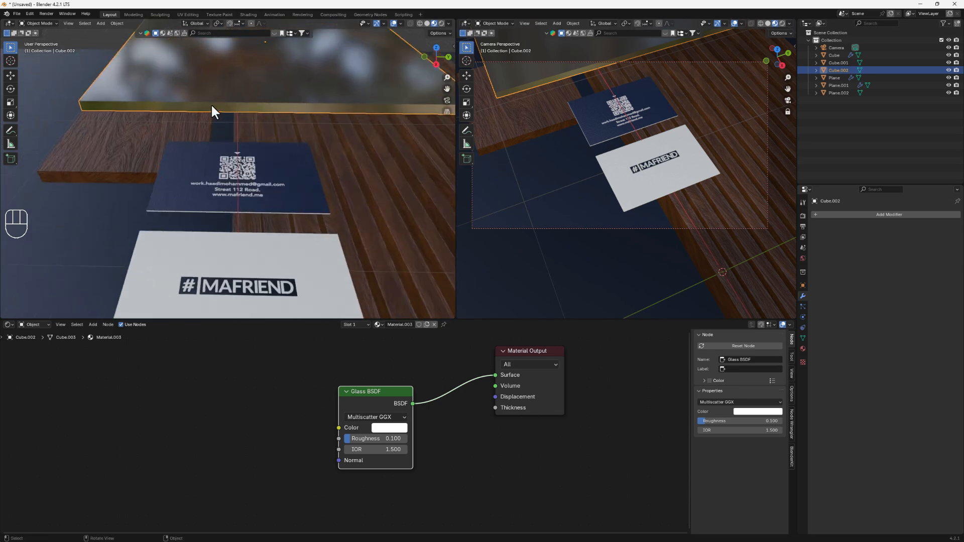
left_click(876, 215)
mouse_move(869, 218)
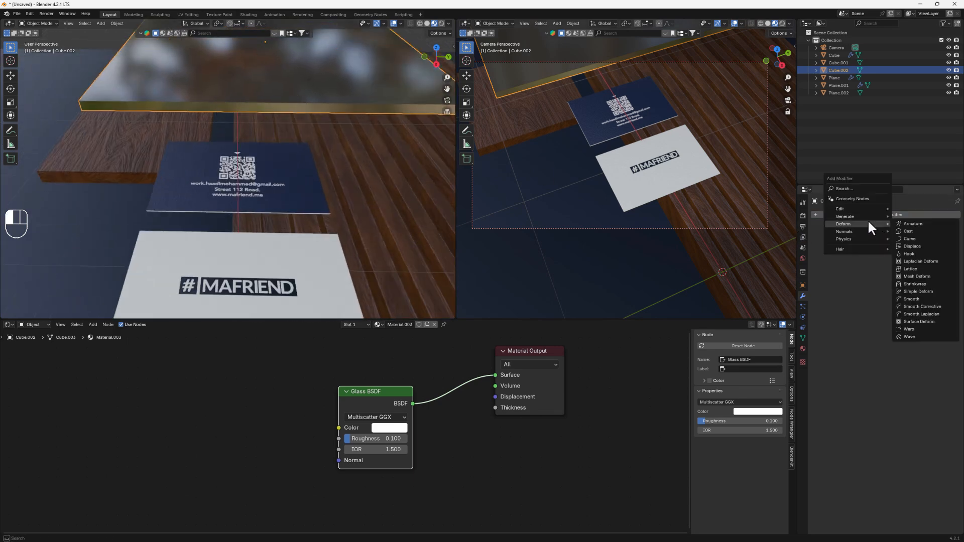
left_click(908, 224)
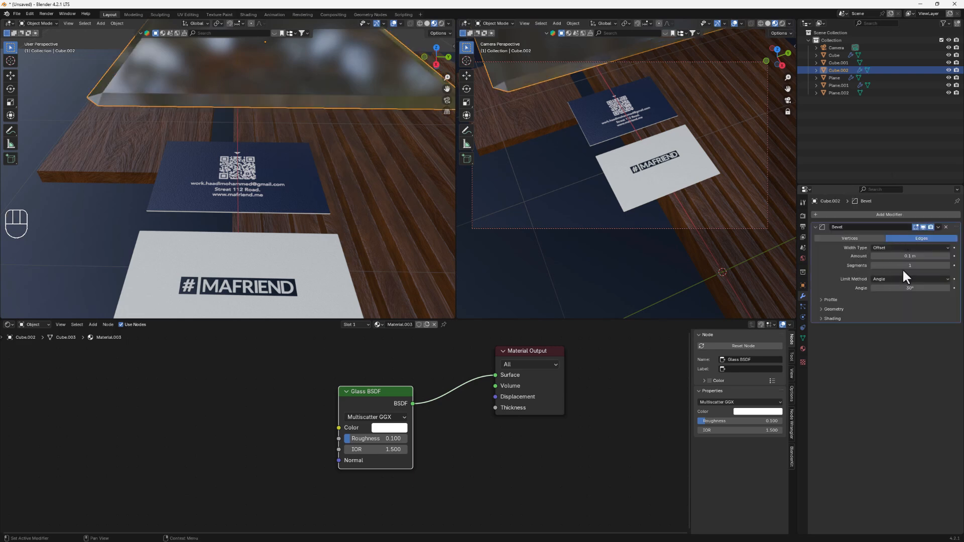
left_click(946, 265)
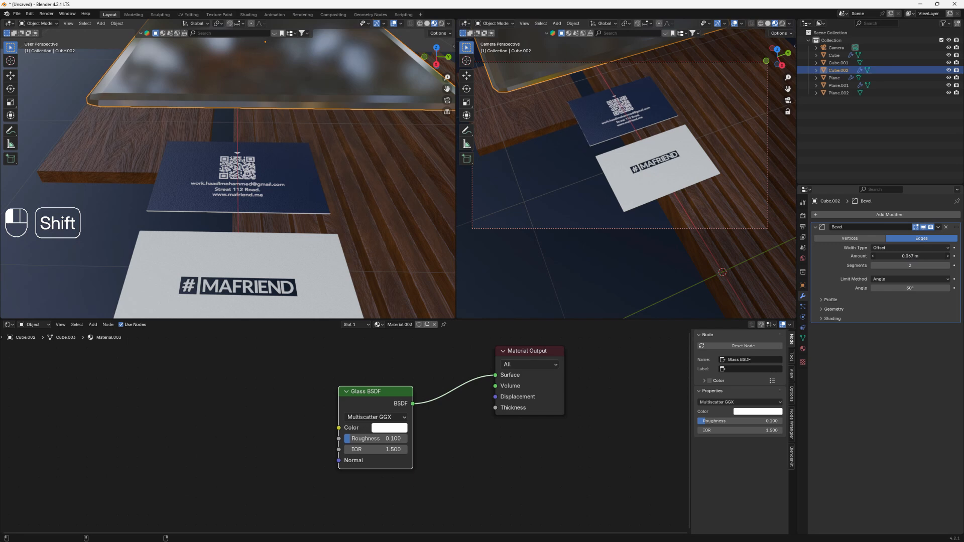
left_click_drag(910, 256, 881, 256, "shift")
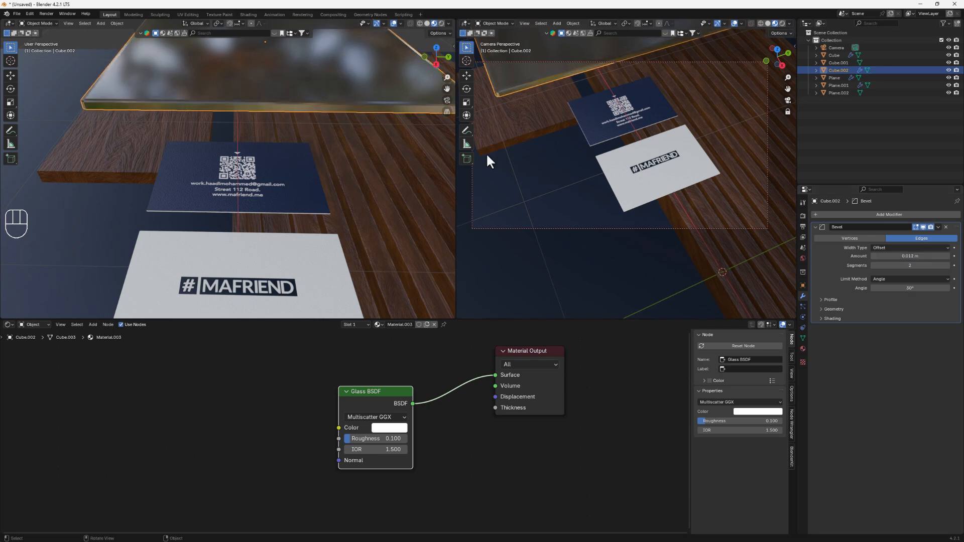
- Apply the glass slab's object transform and shade it Auto Smooth
key("ctrl+a")
left_click(216, 85)
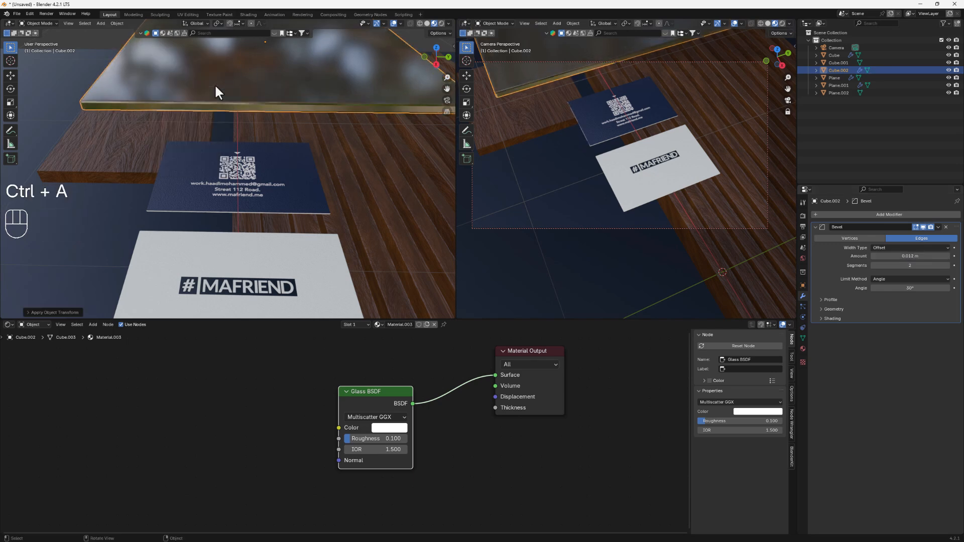
scroll(181, 107, "up", 3)
scroll(215, 108, "down", 2)
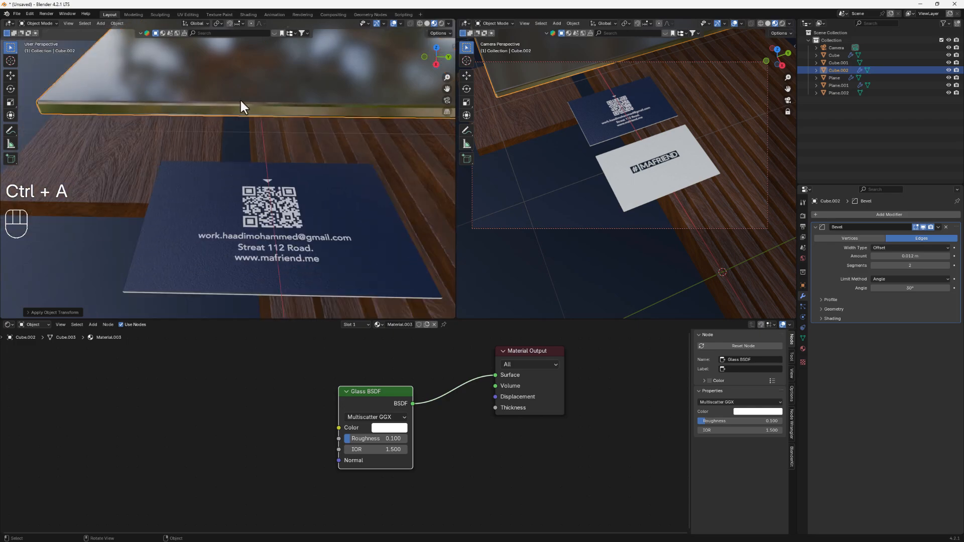
right_click(238, 78)
left_click(238, 78)
scroll(249, 131, "down", 2)
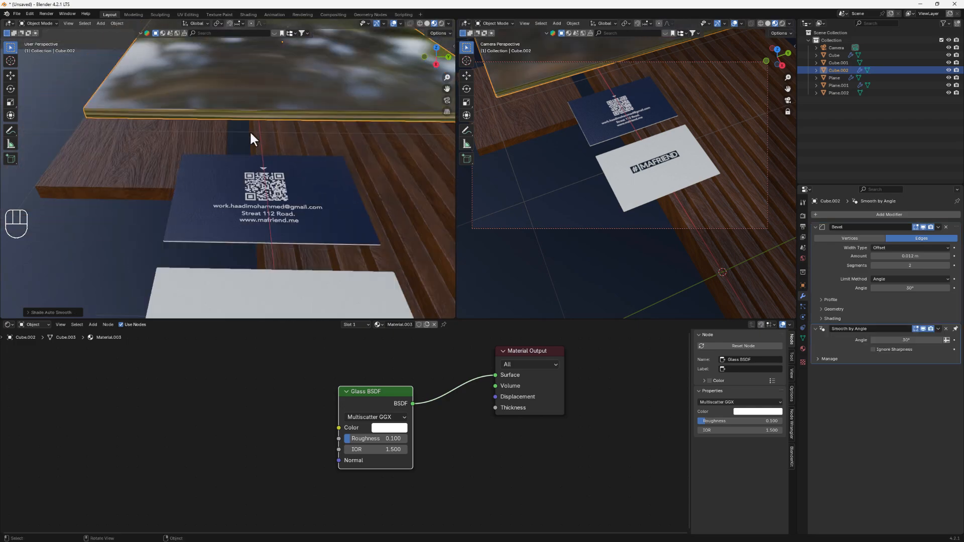
- Select the dark blue floor plane and save the scene in the business card folder as cardsss.blend
middle_click_drag(249, 131, 299, 123)
left_click(200, 259)
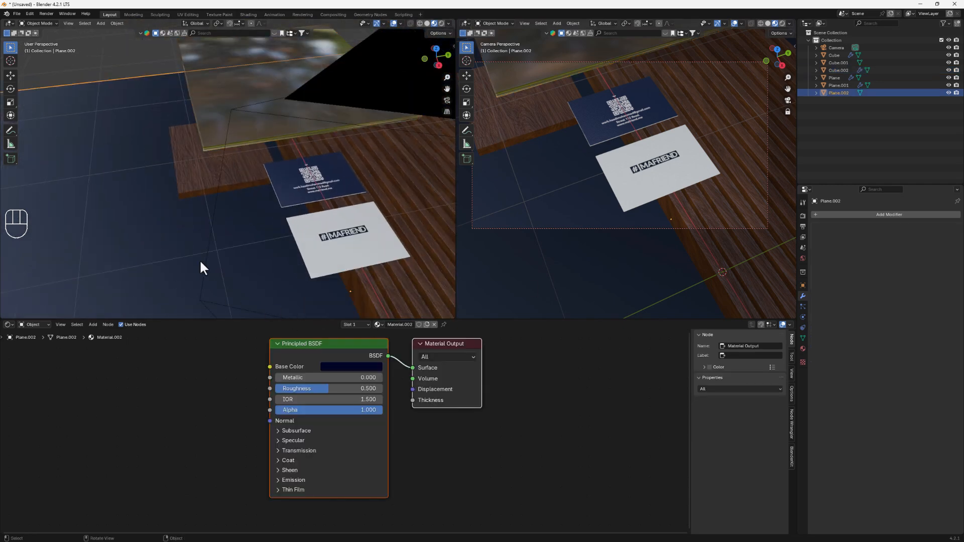
key("ctrl+s")
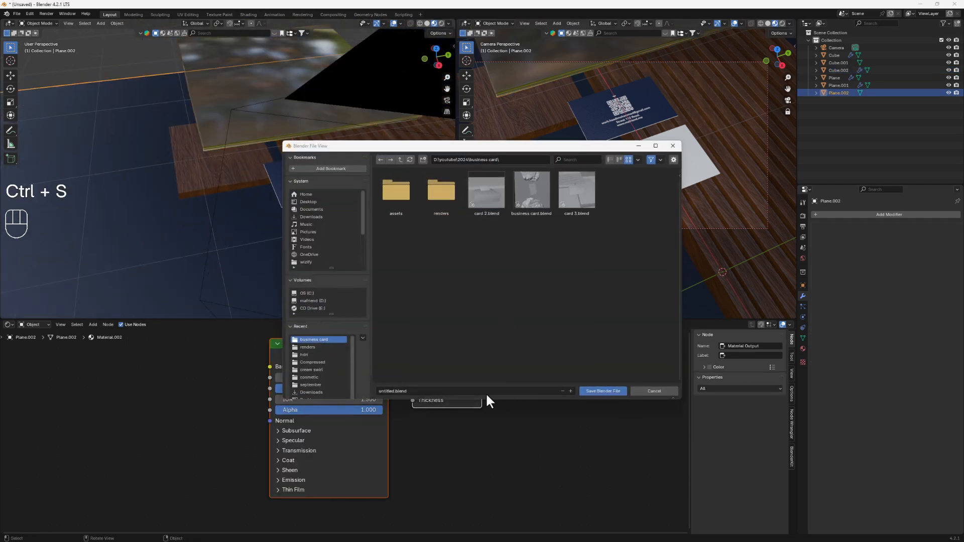
left_click(486, 392)
type("cardsss")
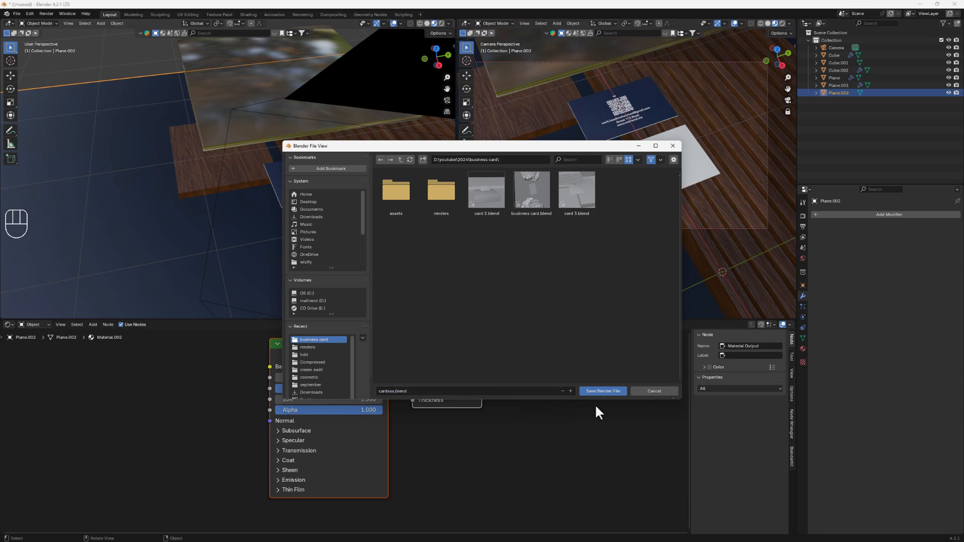
key("Return")
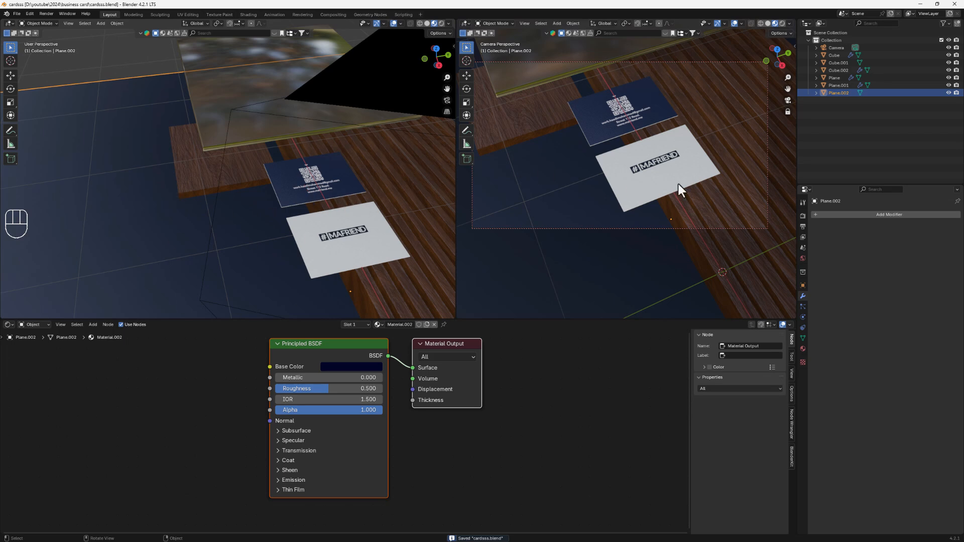
- Set the render engine to Cycles with GPU Compute and show the camera view in rendered shading
scroll(348, 206, "down", 4)
middle_click_drag(400, 240, 327, 229, "shift")
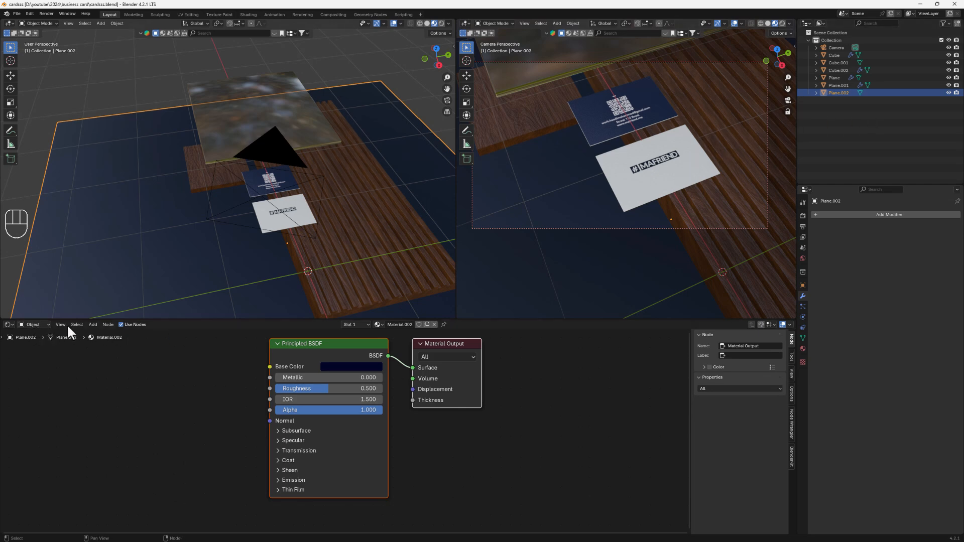
left_click(802, 216)
left_click(898, 214)
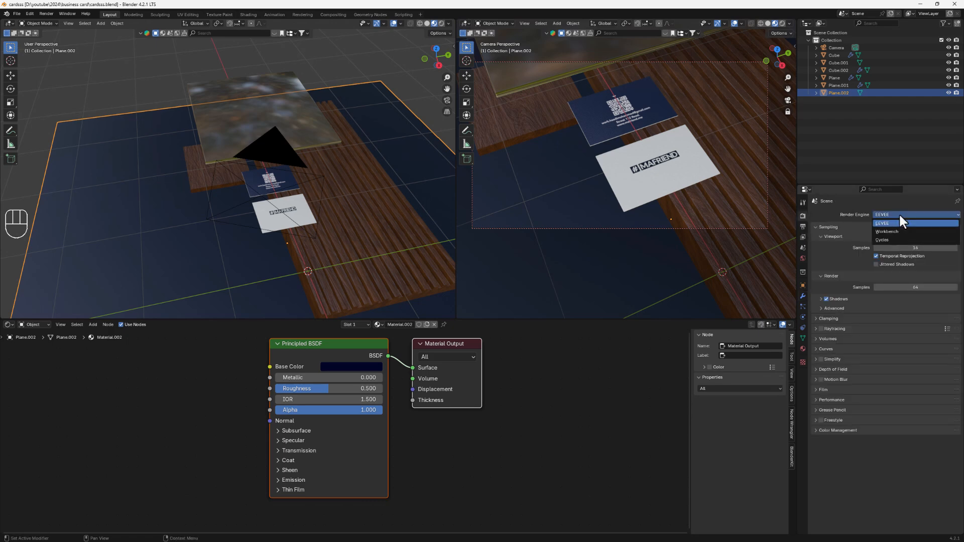
left_click(887, 240)
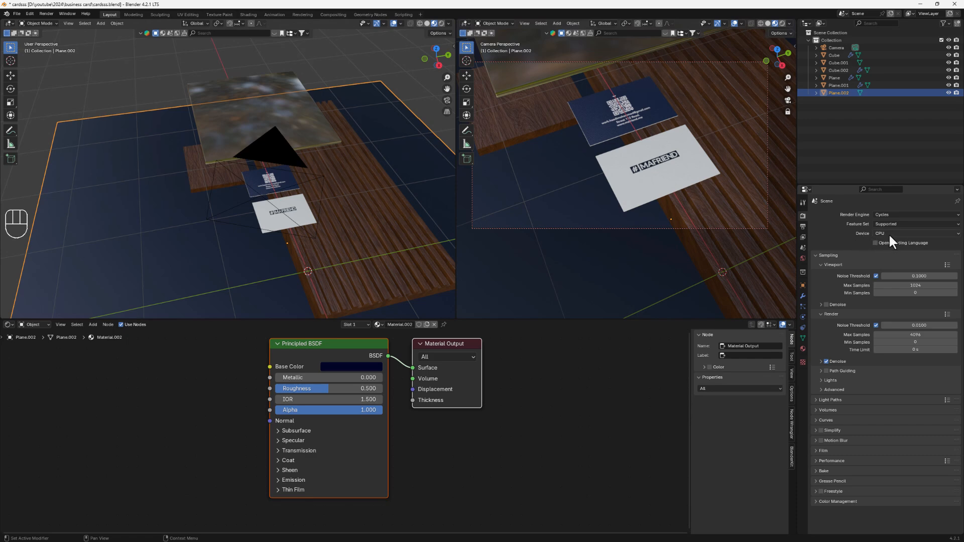
left_click(882, 233)
left_click(885, 245)
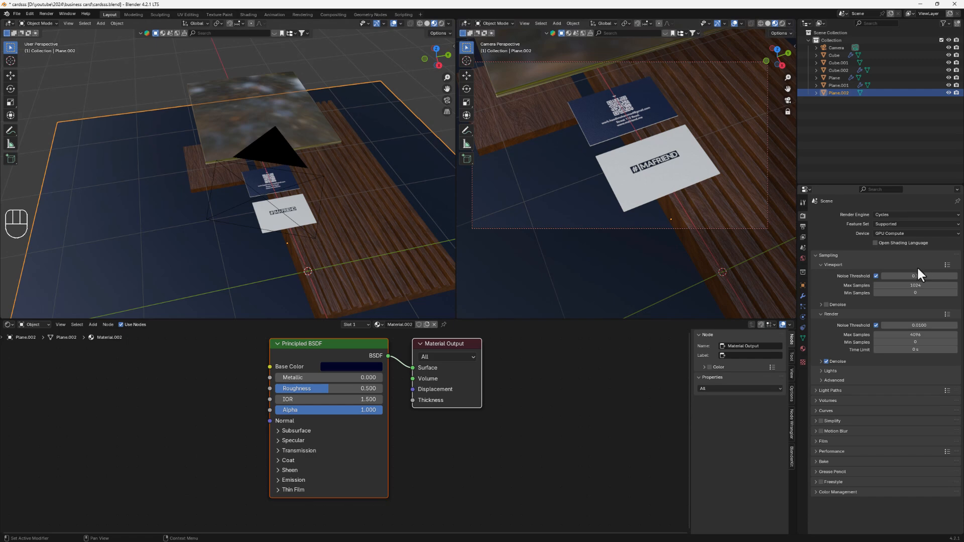
left_click(782, 23)
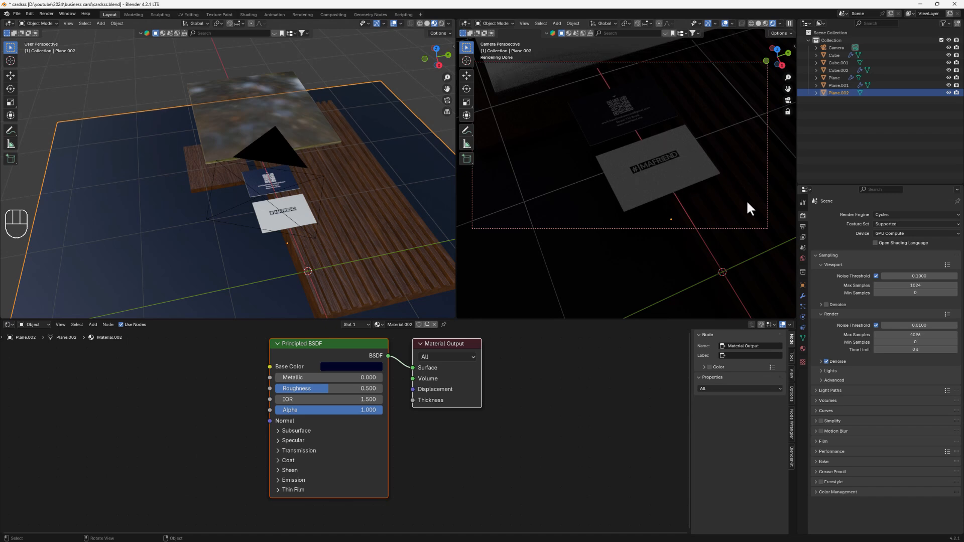
- Switch the shader editor to the World nodes and feed the Background colour from an Environment Texture with Mapping and Texture Coordinate nodes
left_click(35, 324)
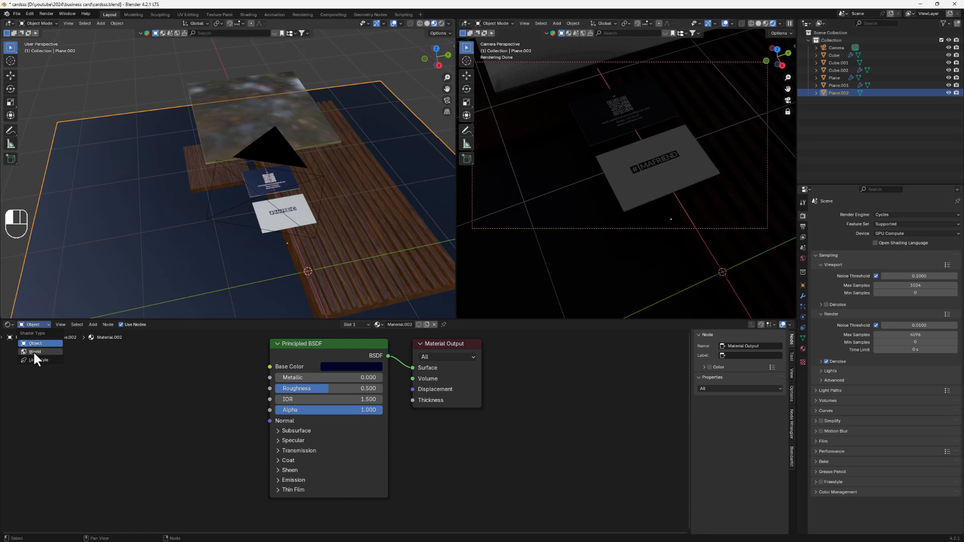
left_click(33, 351)
left_click(367, 369)
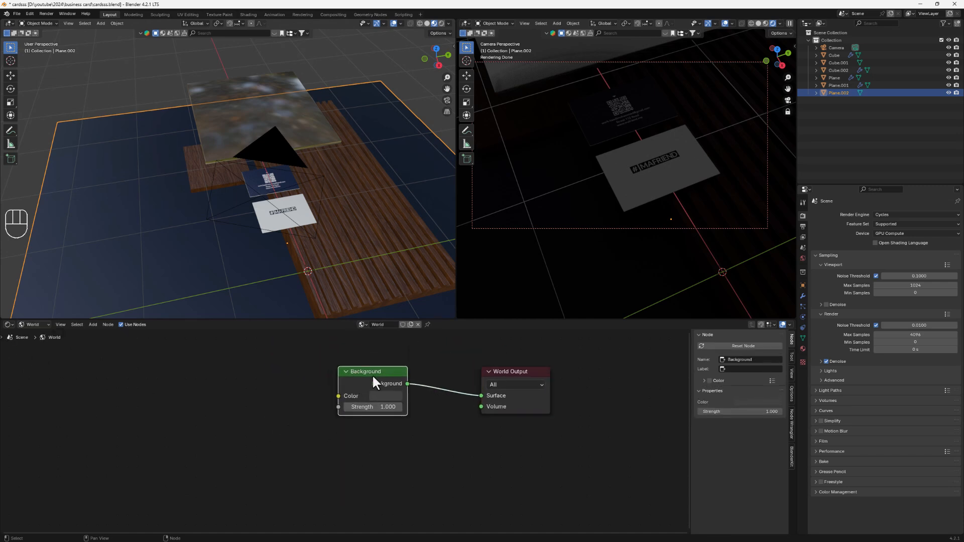
key("ctrl+t")
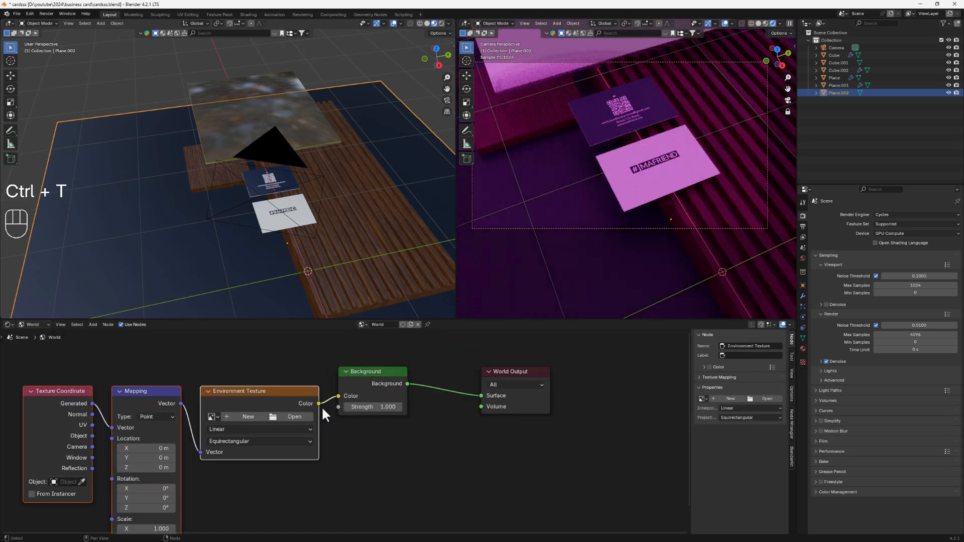
middle_click_drag(285, 431, 292, 399)
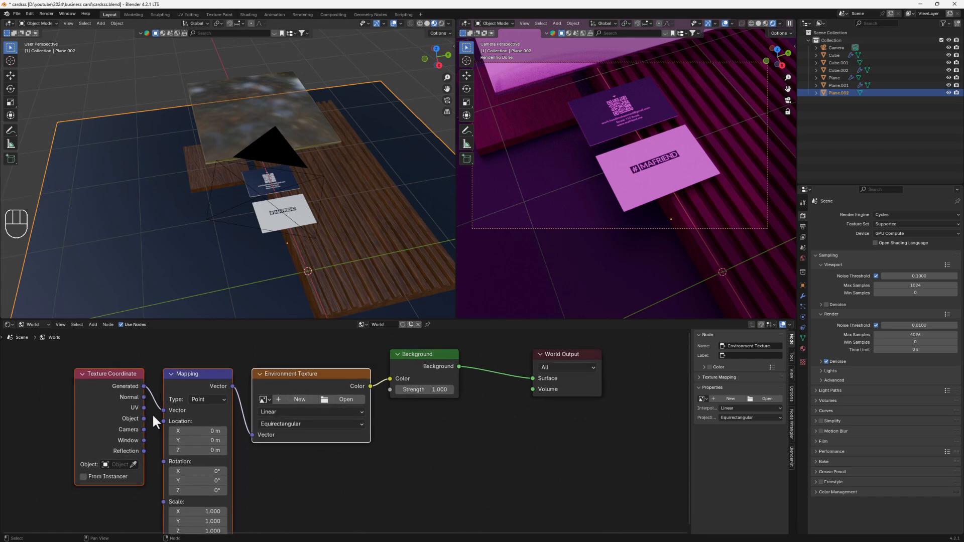
- Load brown_photostudio_05_4k.exr into the Environment Texture and raise the World Background strength to 1.600
left_click(349, 401)
left_click(313, 353)
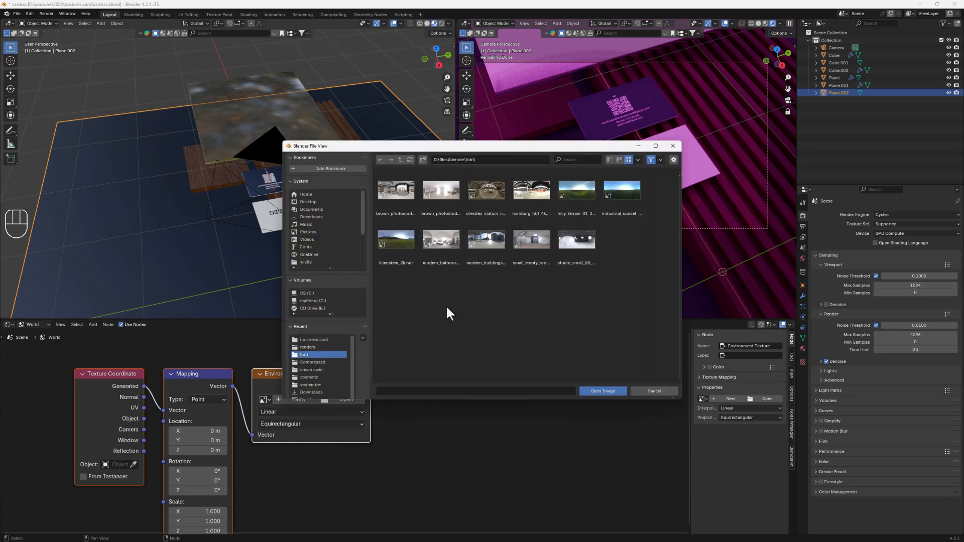
double_click(437, 200)
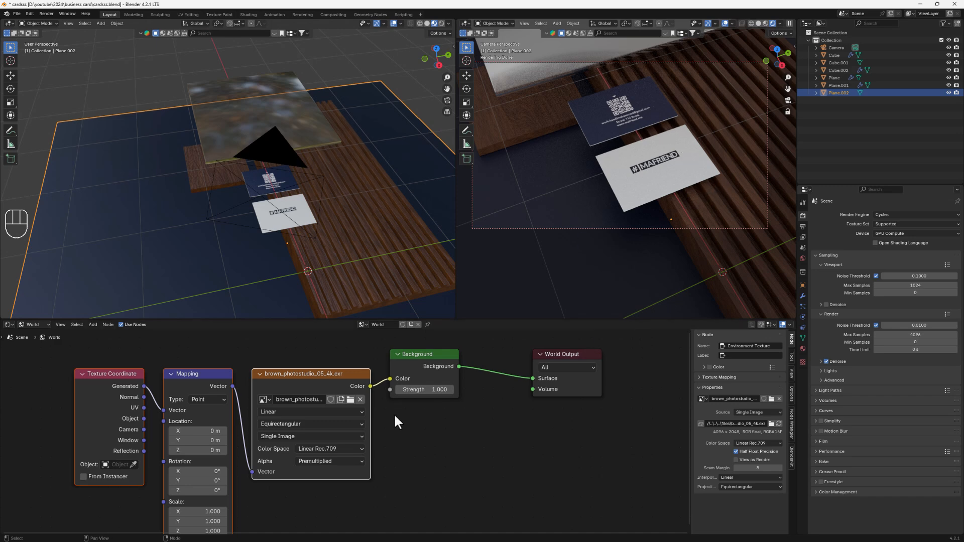
left_click(417, 390)
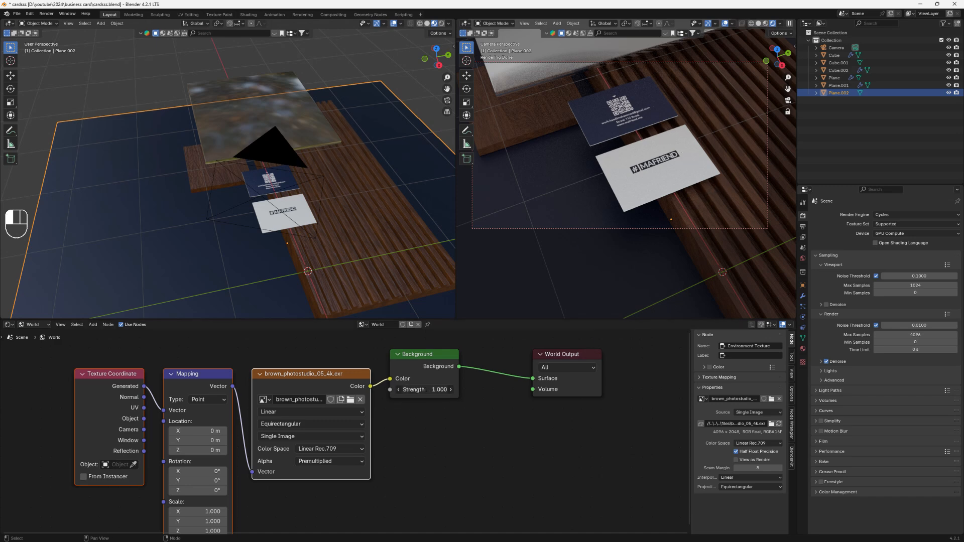
left_click_drag(417, 390, 444, 390)
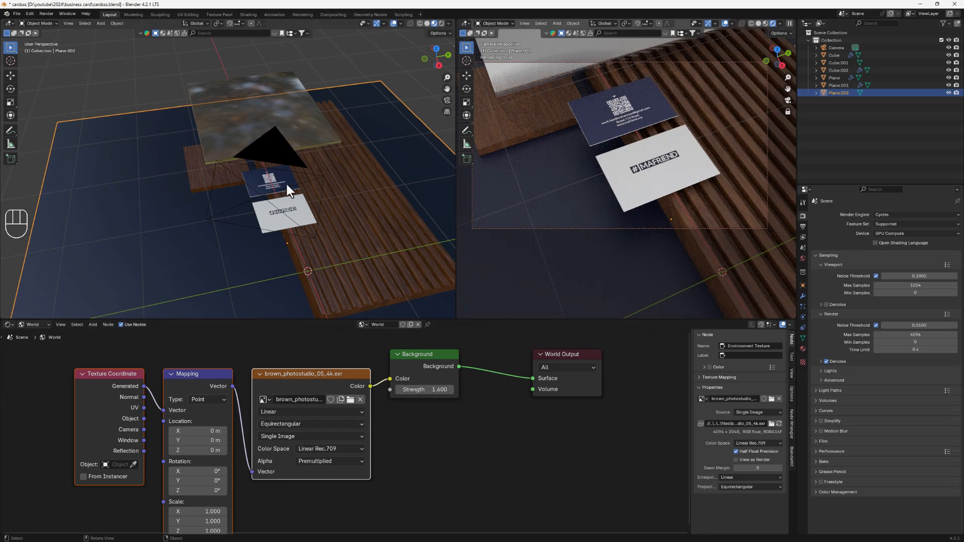
- Select the glass slab, show its object material nodes, and apply Shade Auto Smooth to it
left_click(283, 123)
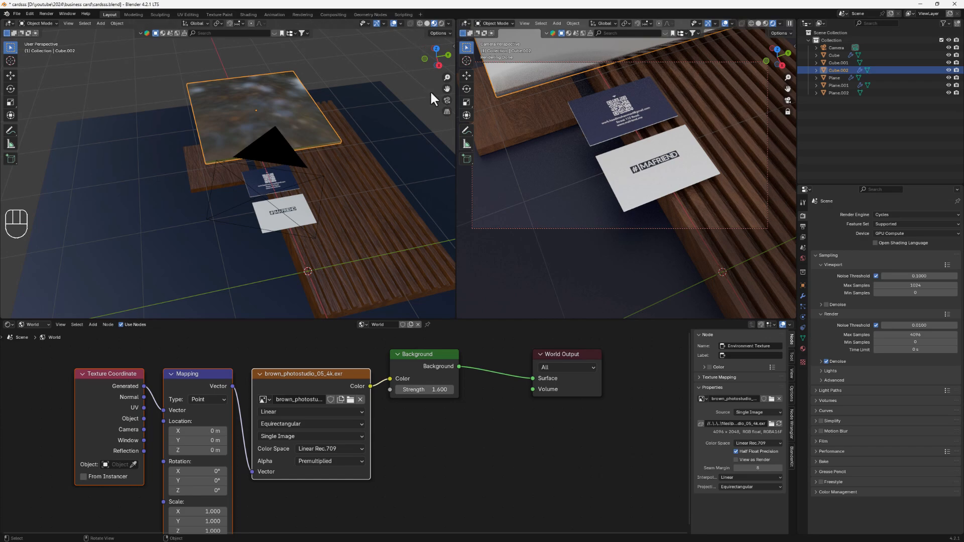
scroll(291, 201, "down", 2)
left_click(27, 326)
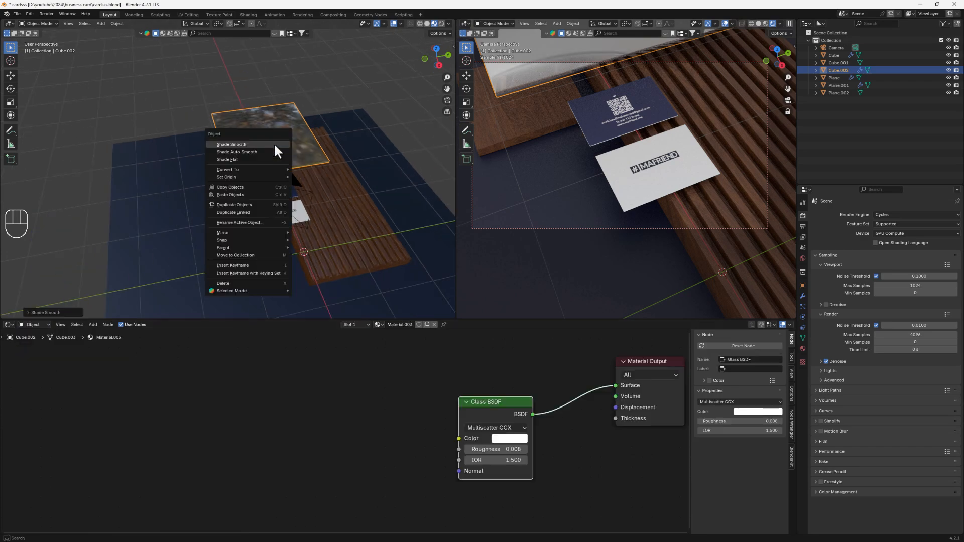
left_click(249, 151)
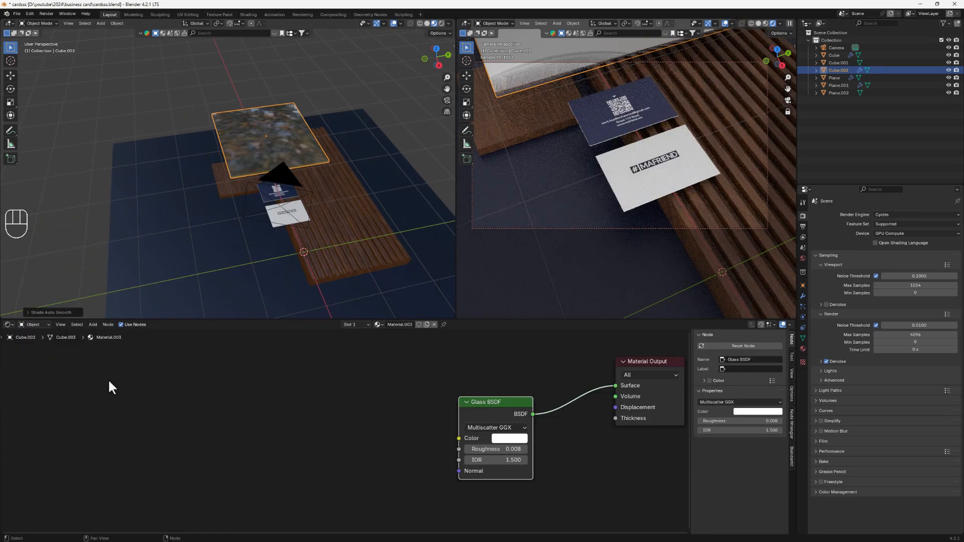
- Return the shader editor to the World nodes and replace the environment image with modern_bathroom_4k.hdr
left_click(25, 325)
left_click(32, 351)
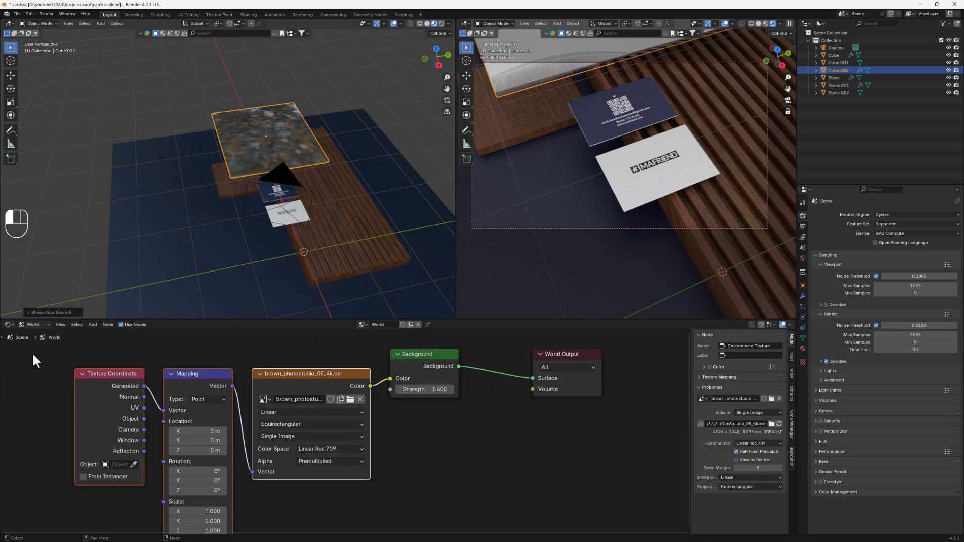
left_click(350, 400)
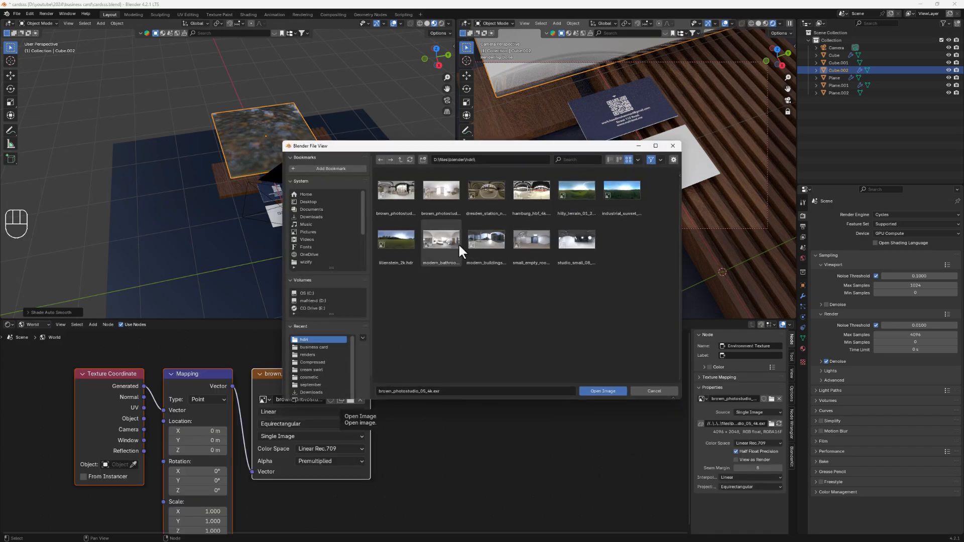
double_click(429, 241)
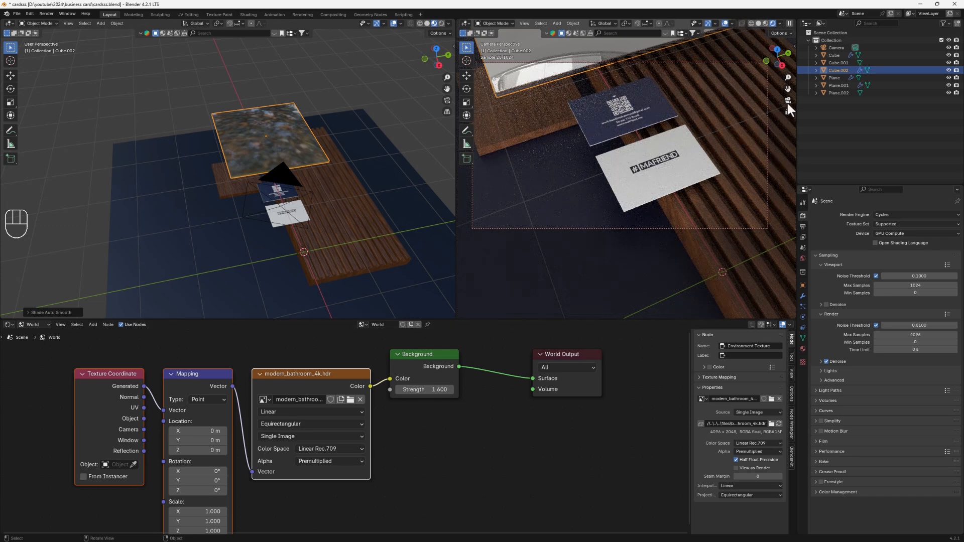
middle_click_drag(276, 109, 349, 183)
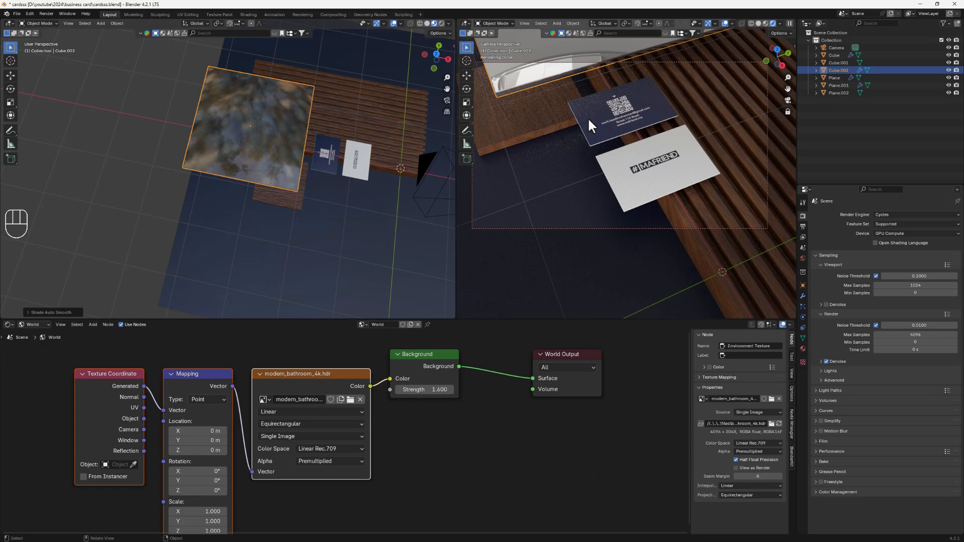
middle_click_drag(587, 117, 641, 143)
key("ctrl+z")
key("ctrl+z")
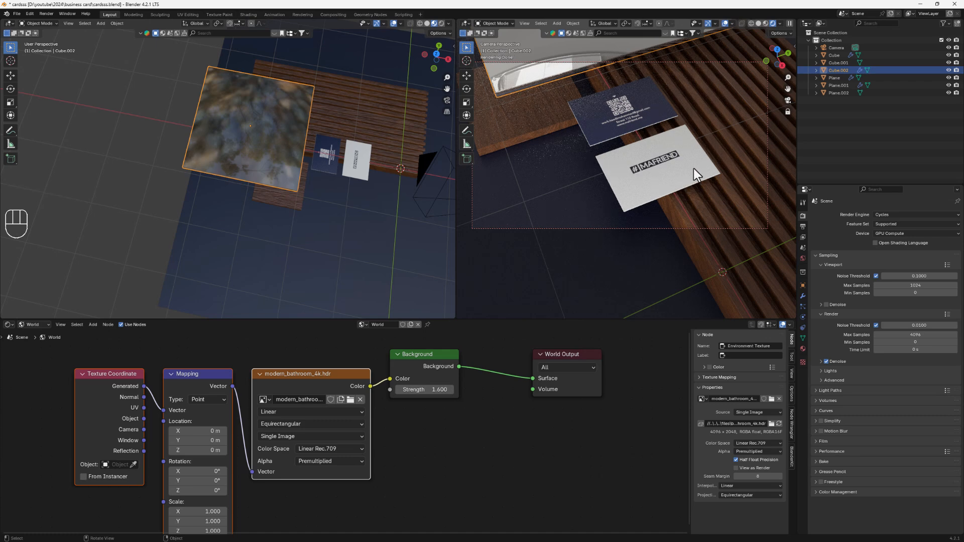
- Add an area light and raise it about 2 m along the Z axis above the cards
scroll(262, 205, "down", 4)
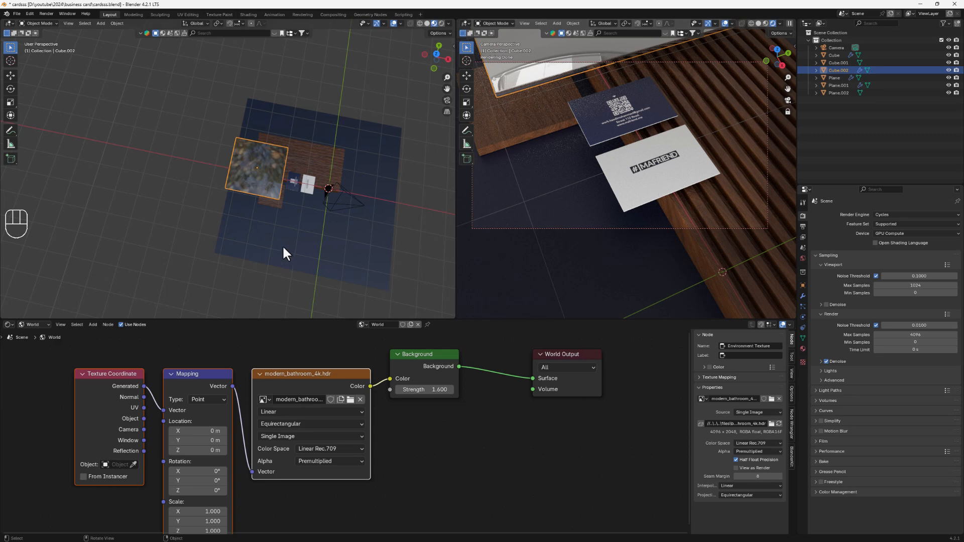
middle_click_drag(283, 247, 288, 196)
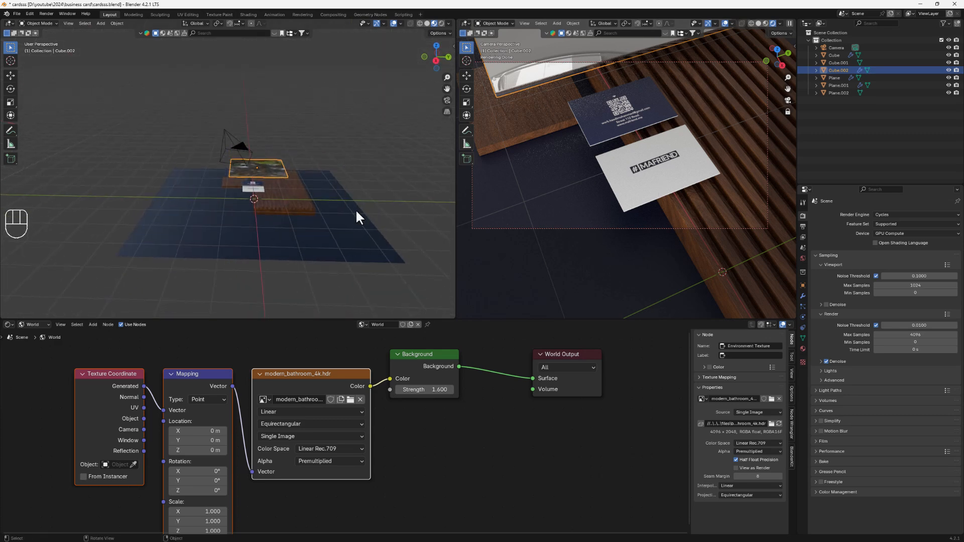
key("shift+a")
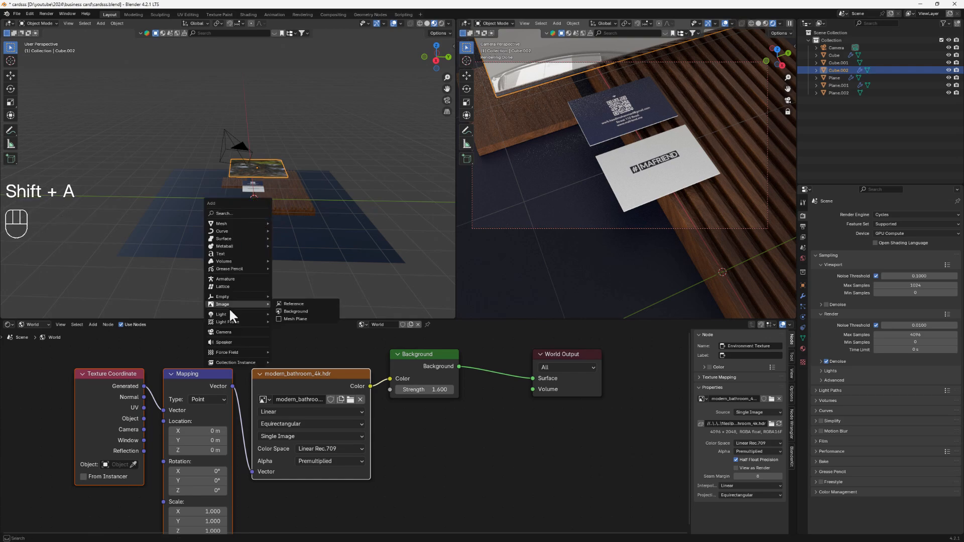
mouse_move(228, 315)
left_click(283, 339)
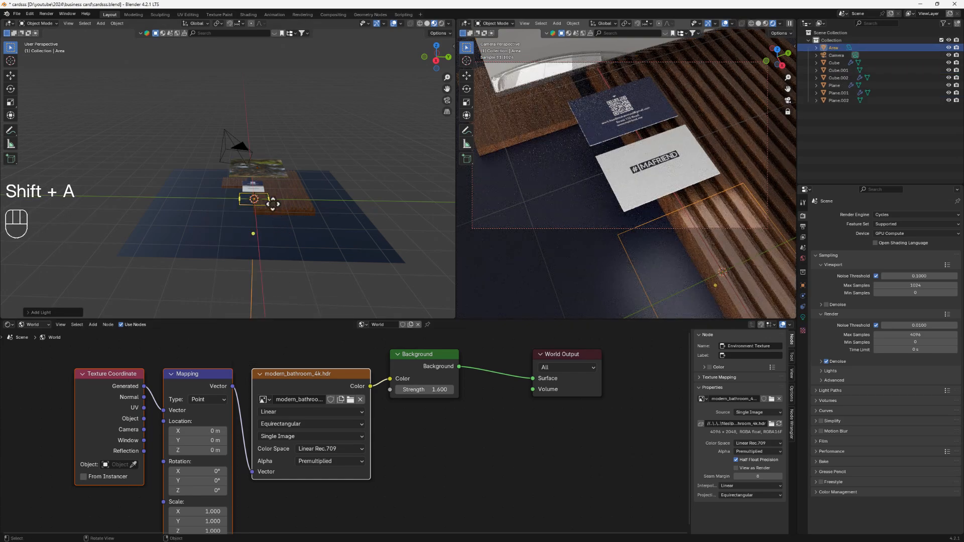
key("g")
key("z")
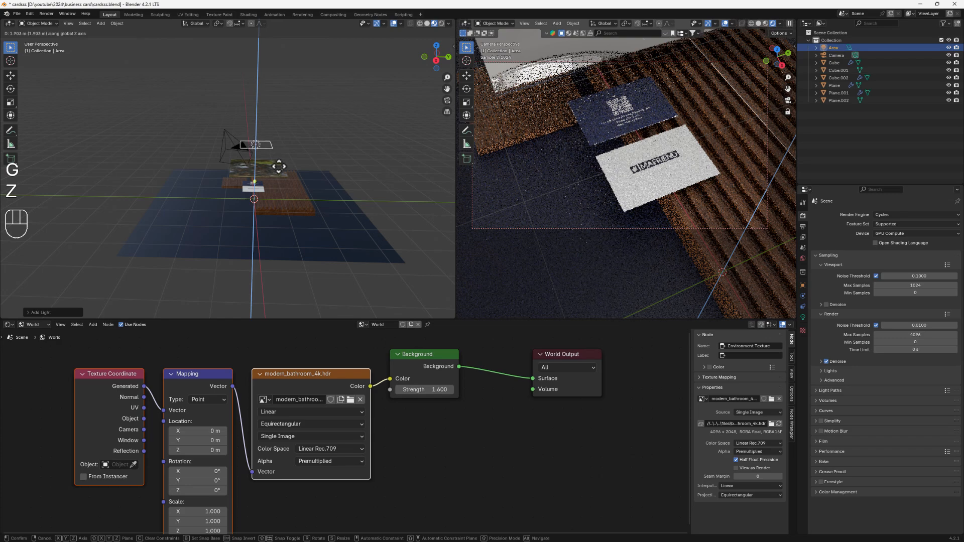
left_click(276, 159)
- Enlarge the area light to more than twice its size and move it about 1.3 m along the Y axis
middle_click_drag(276, 159, 249, 196)
key("s")
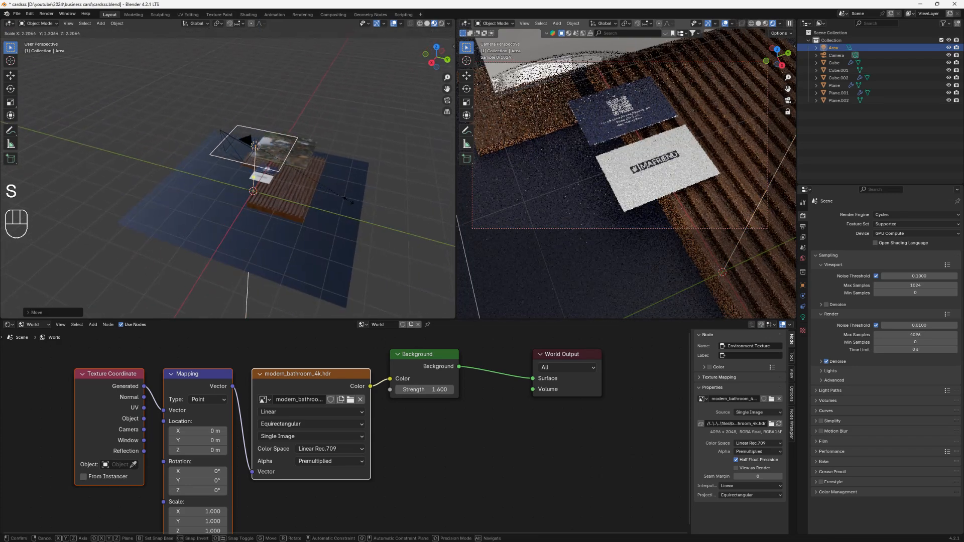
left_click(365, 208)
key("g")
key("y")
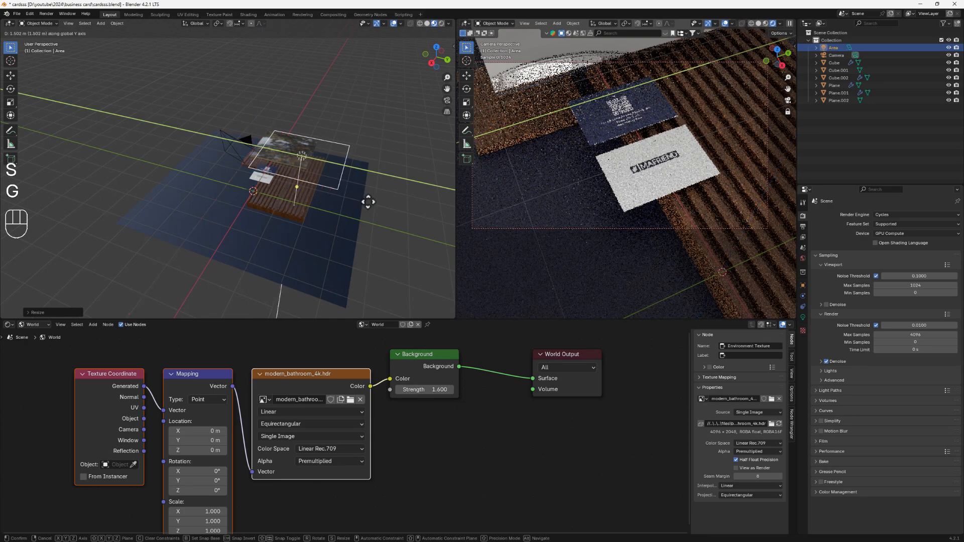
left_click(346, 197)
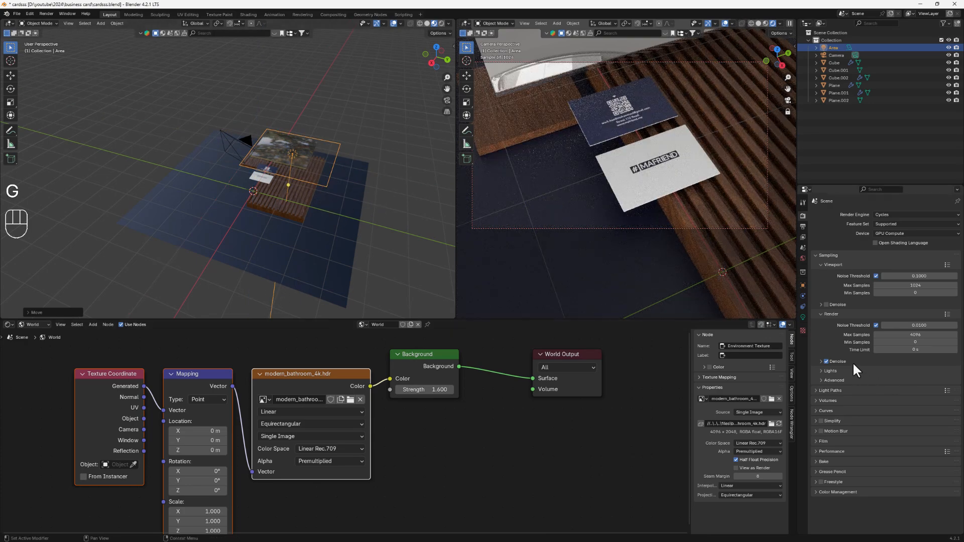
- Set the area light's power to 1000 W
left_click(802, 317)
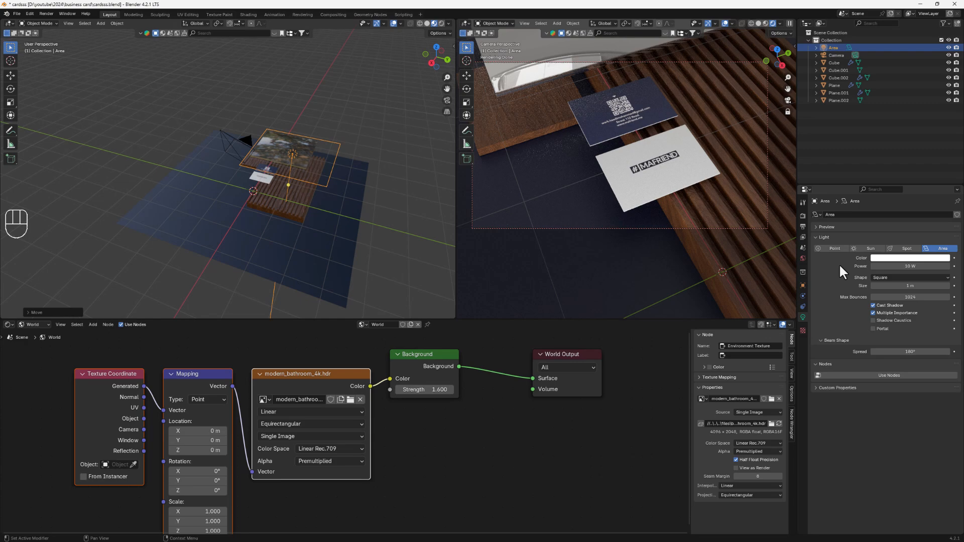
left_click(895, 267)
type("1000")
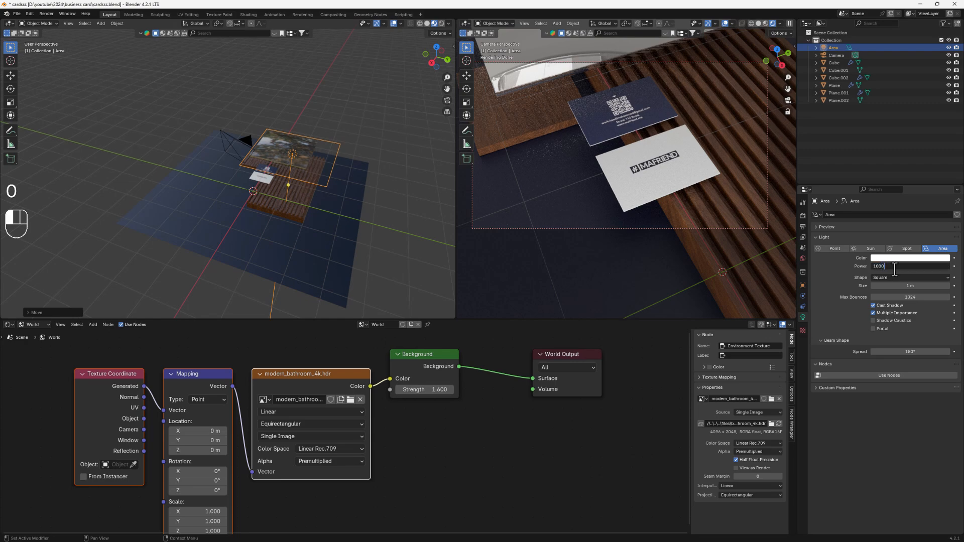
key("Return")
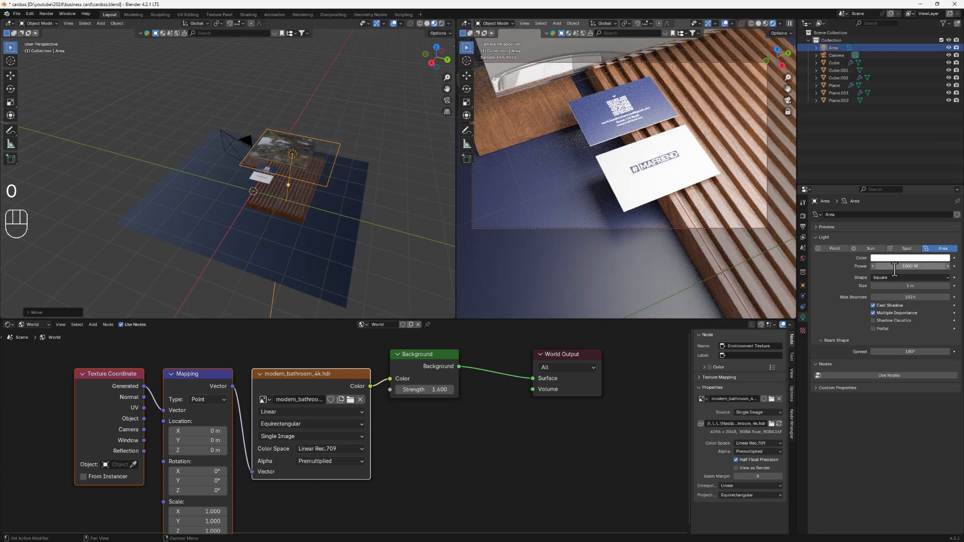
- Enlarge the area light further and shift it in top view about -1.1 m in X and 0.8 m in Y
key("s")
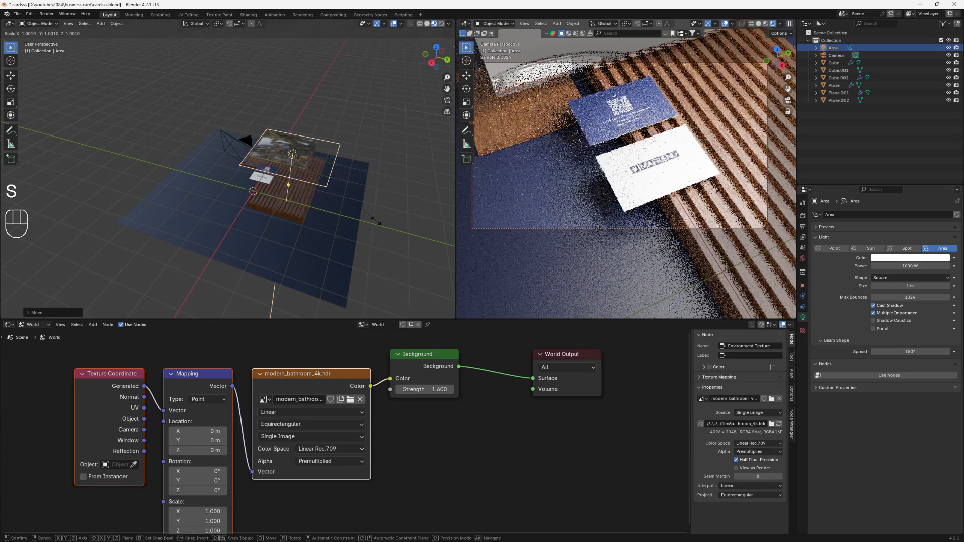
left_click(417, 234)
middle_click_drag(319, 199, 252, 226)
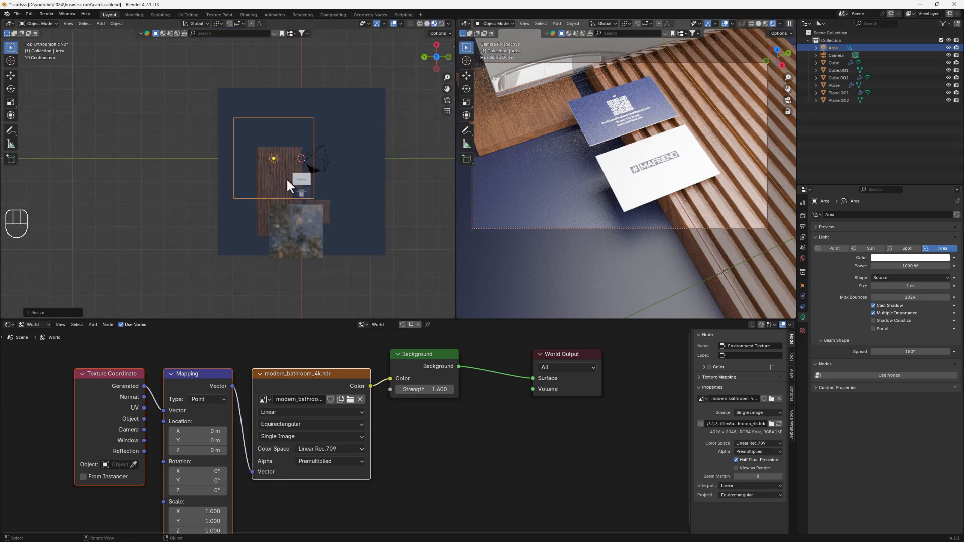
key("g")
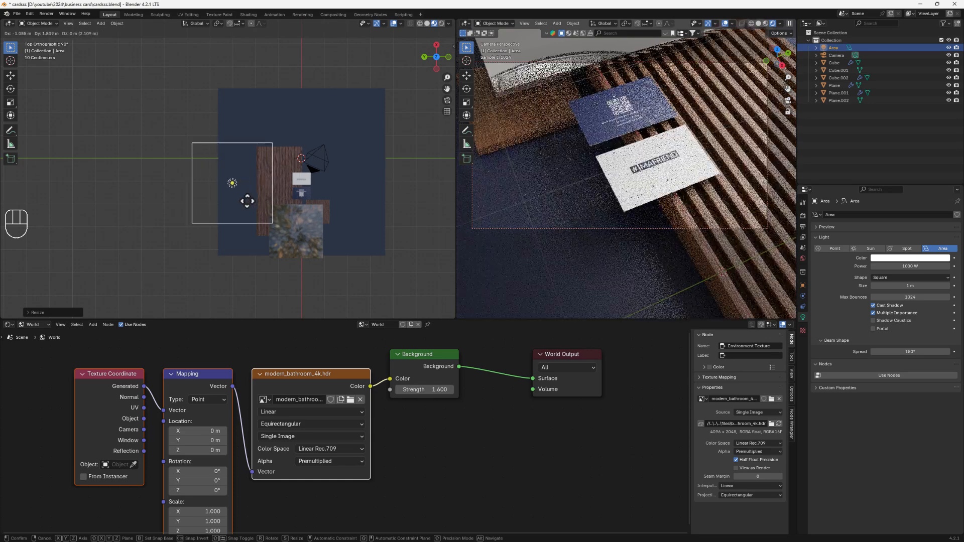
left_click(270, 201)
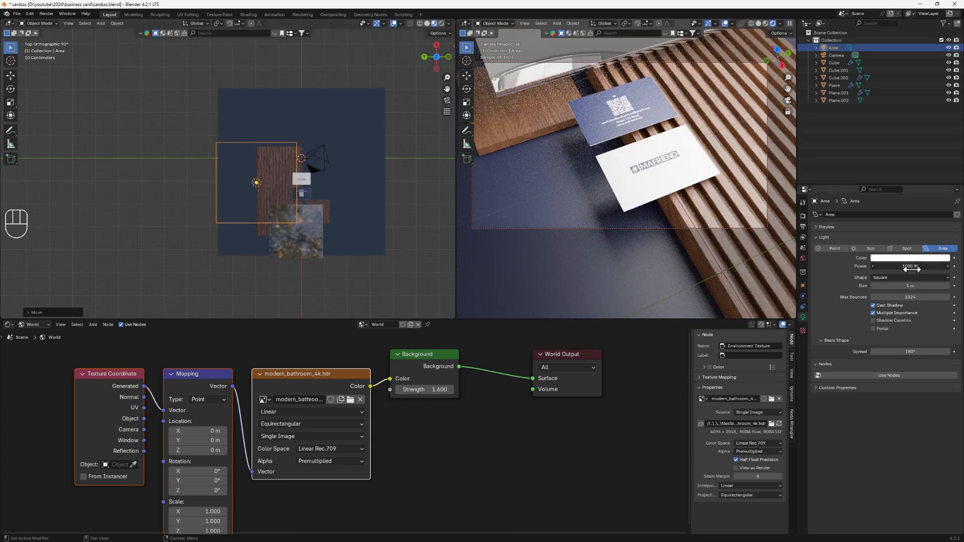
- Try 500 W for the area light's power and settle on 200 W
left_click(910, 266)
type("500")
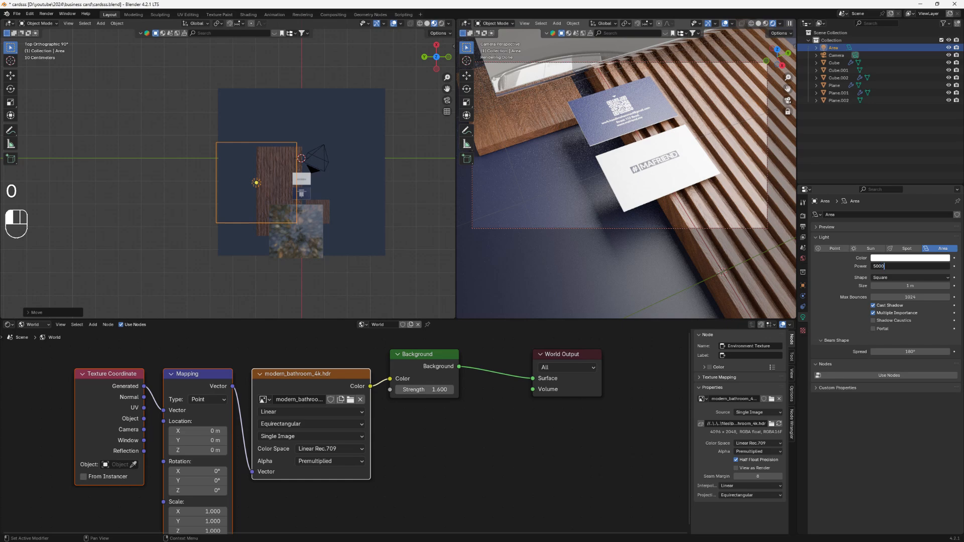
key("Return")
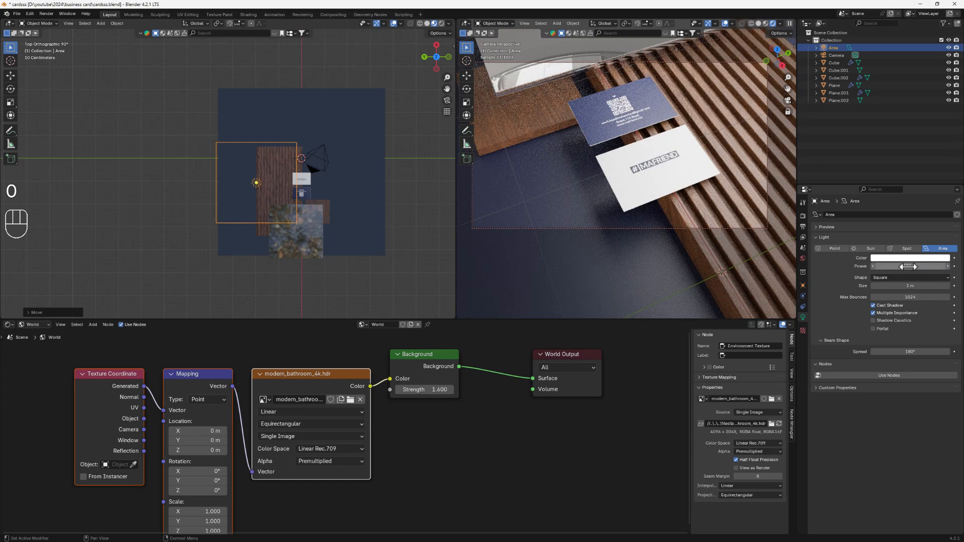
left_click(910, 266)
type("200")
key("Return")
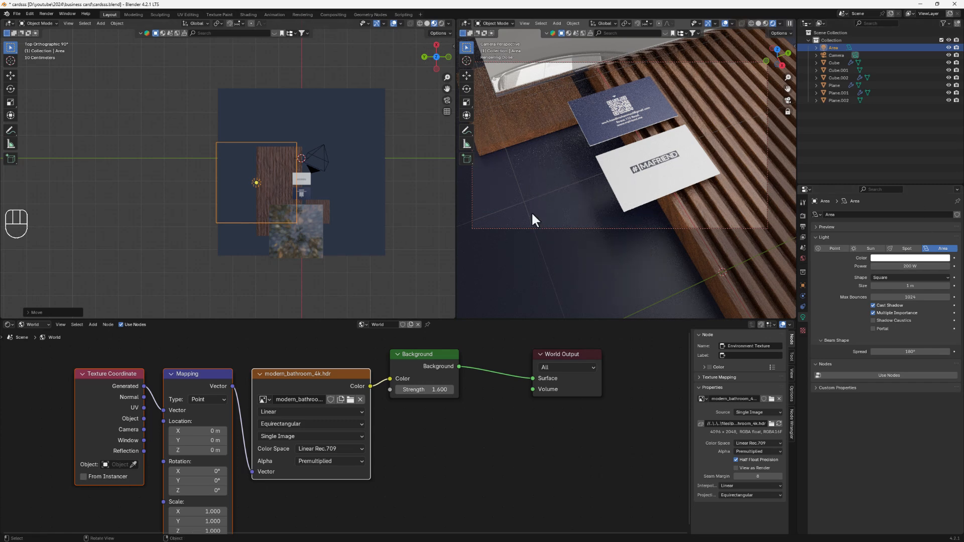
- Change the World node editor to a Timeline, shrink it, and narrow the perspective viewport to enlarge the camera view
middle_click_drag(678, 164, 672, 167, "shift")
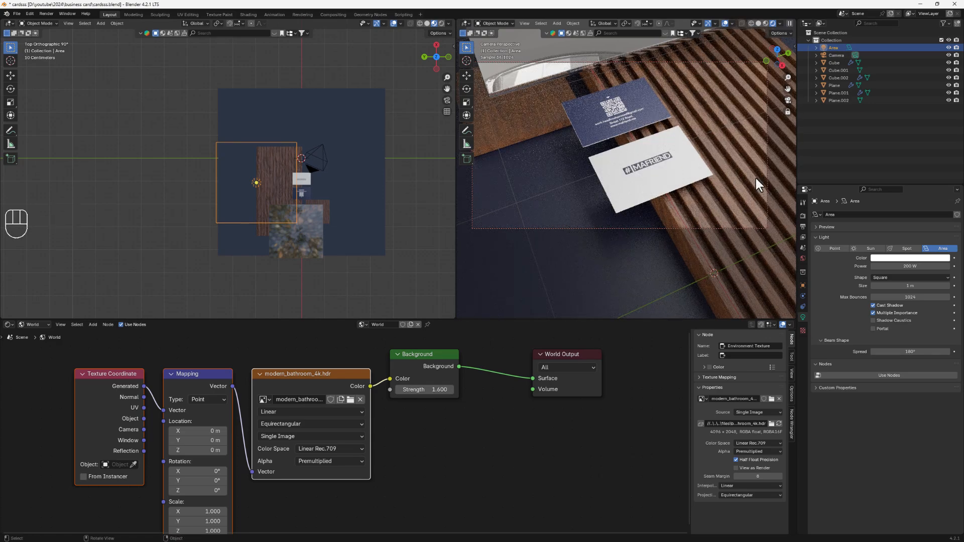
middle_click_drag(232, 218, 414, 183)
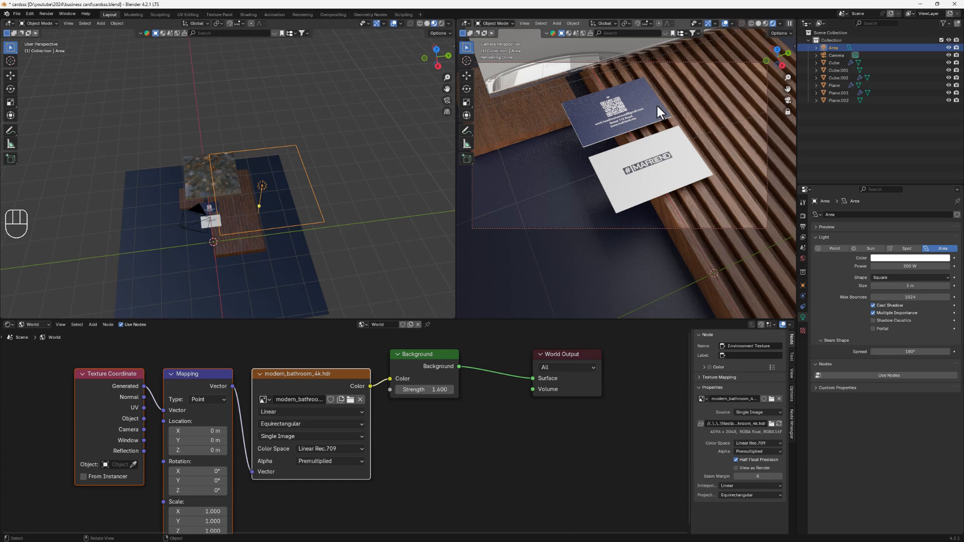
left_click(10, 324)
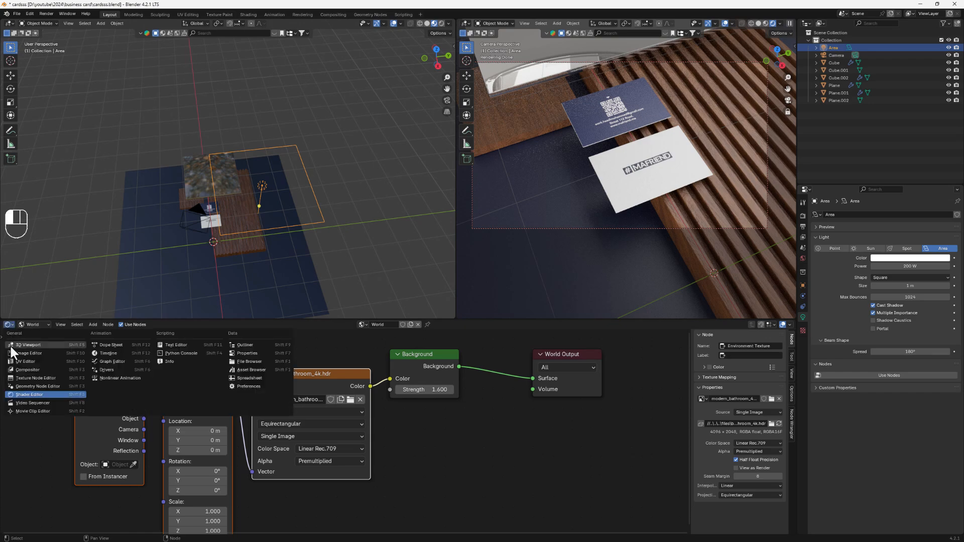
left_click(109, 354)
left_click_drag(267, 320, 259, 430)
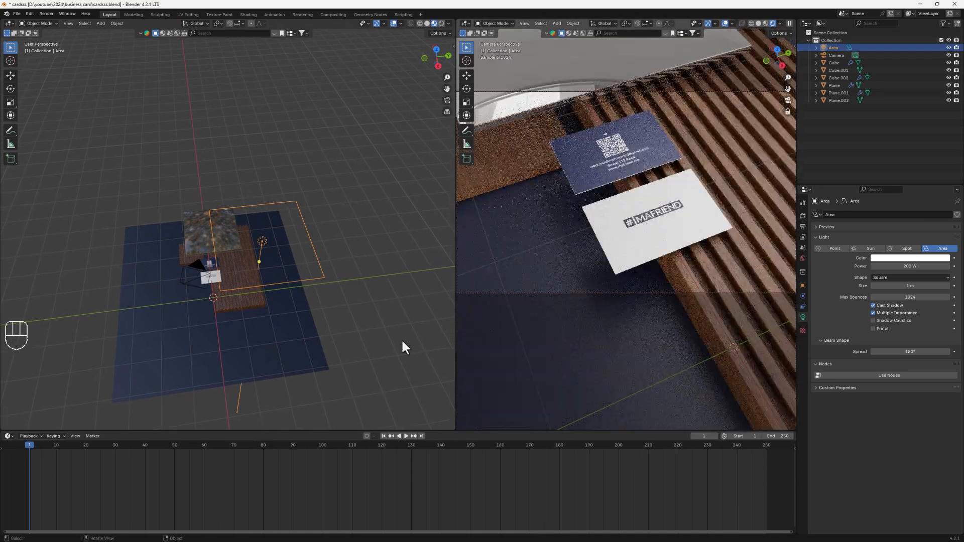
left_click_drag(451, 313, 385, 310)
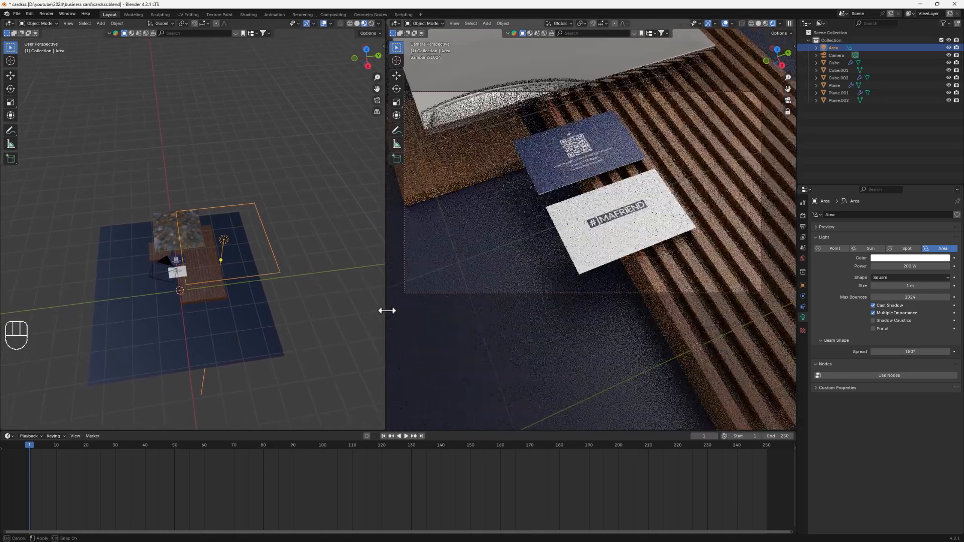
- Set the perspective viewport to solid shading and frame the business cards on the slatted board
scroll(133, 296, "up", 4)
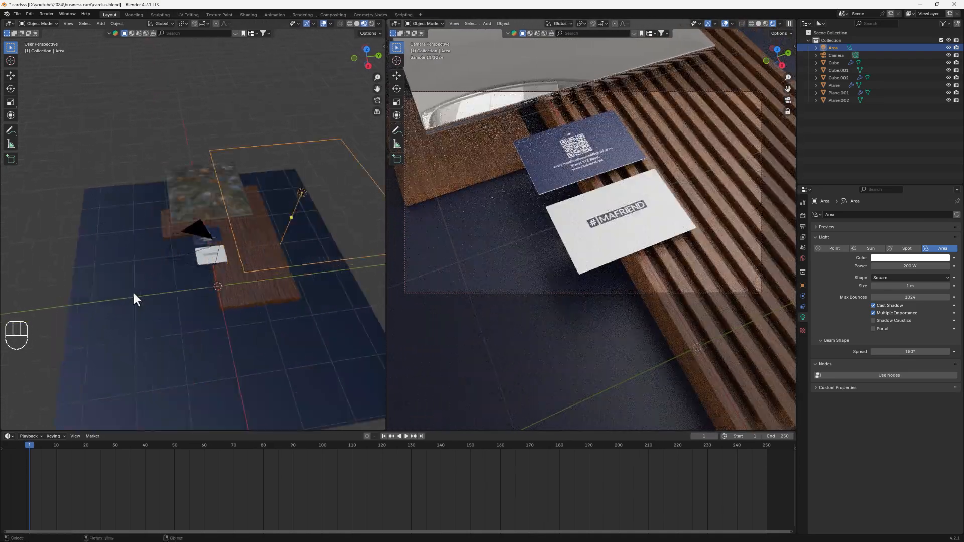
left_click(357, 23)
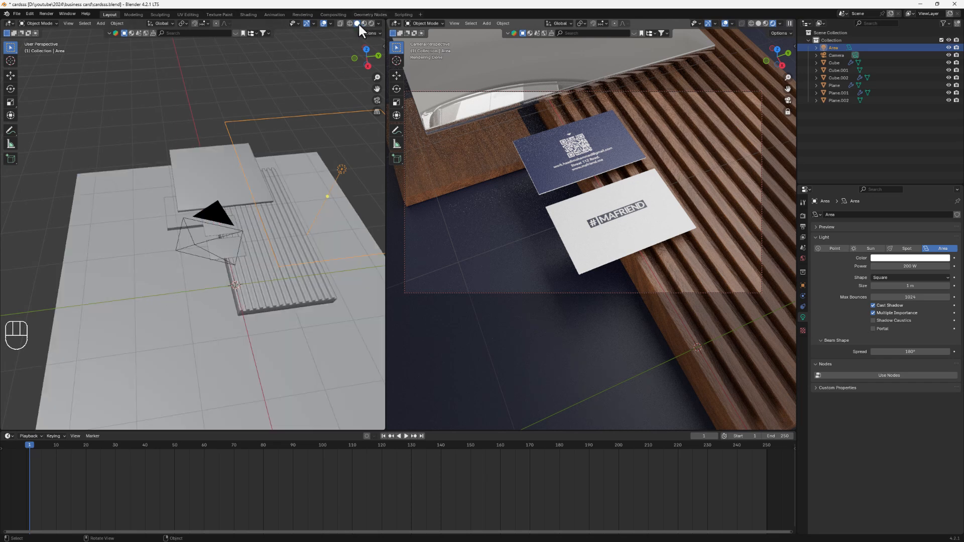
middle_click_drag(281, 166, 211, 223)
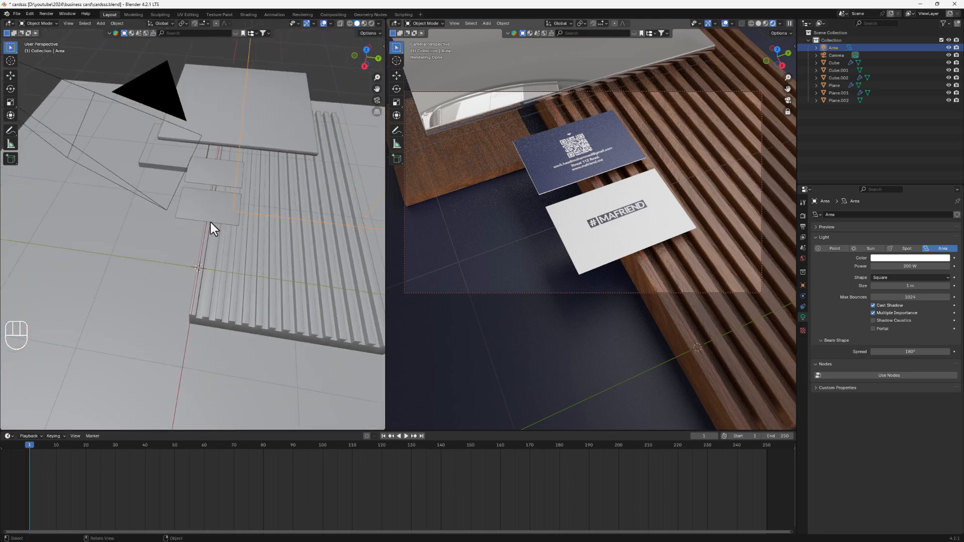
- Save the file and snap the 3D cursor to the center of the white business card
left_click(210, 220)
scroll(243, 258, "up", 2)
middle_click_drag(261, 266, 213, 249, "shift")
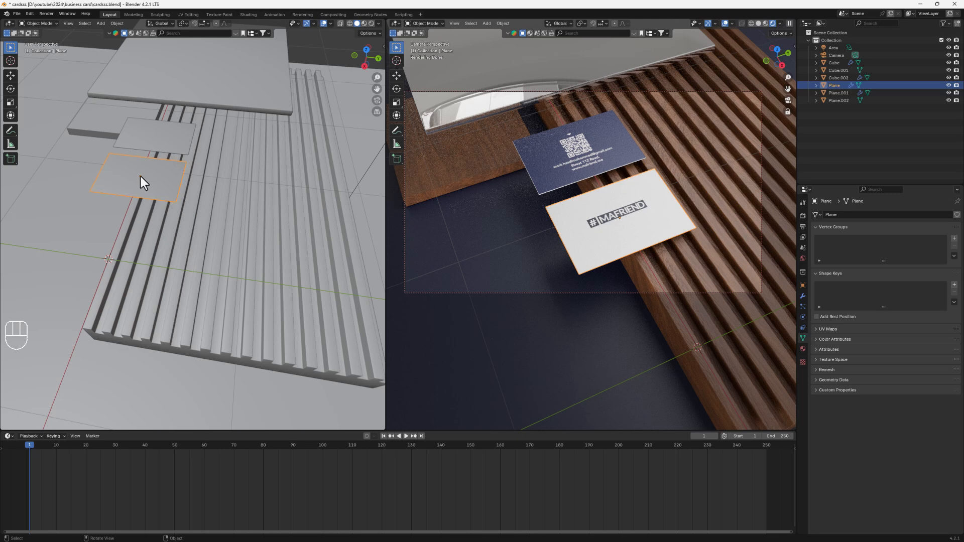
key("ctrl+s")
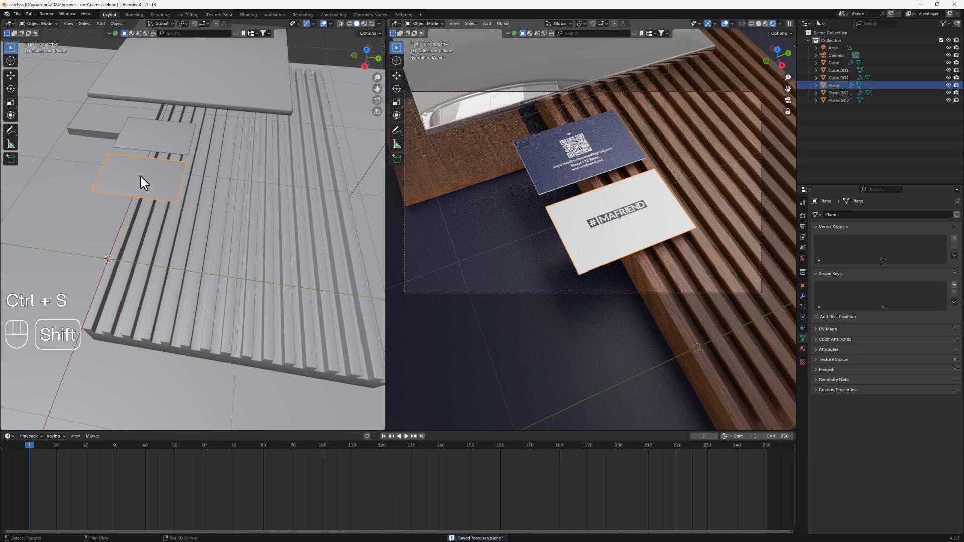
key("shift+s")
left_click(144, 219)
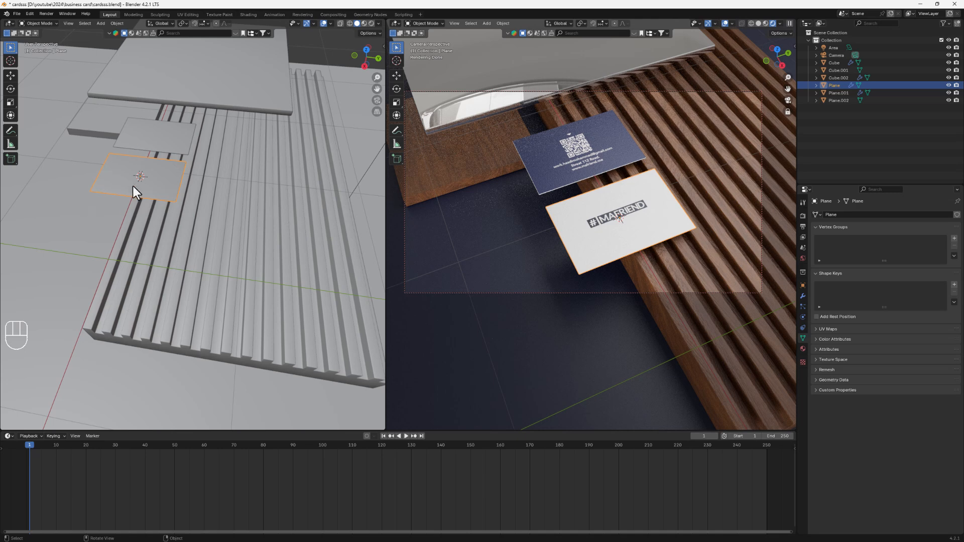
- Add a Plain Axes empty at the 3D cursor and scale it down to about 0.35
key("shift+a")
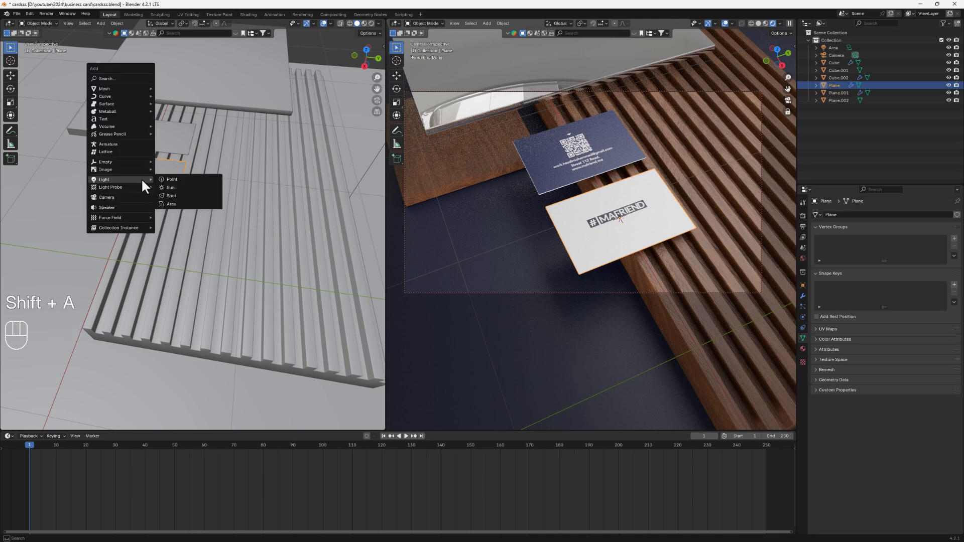
mouse_move(134, 165)
left_click(176, 162)
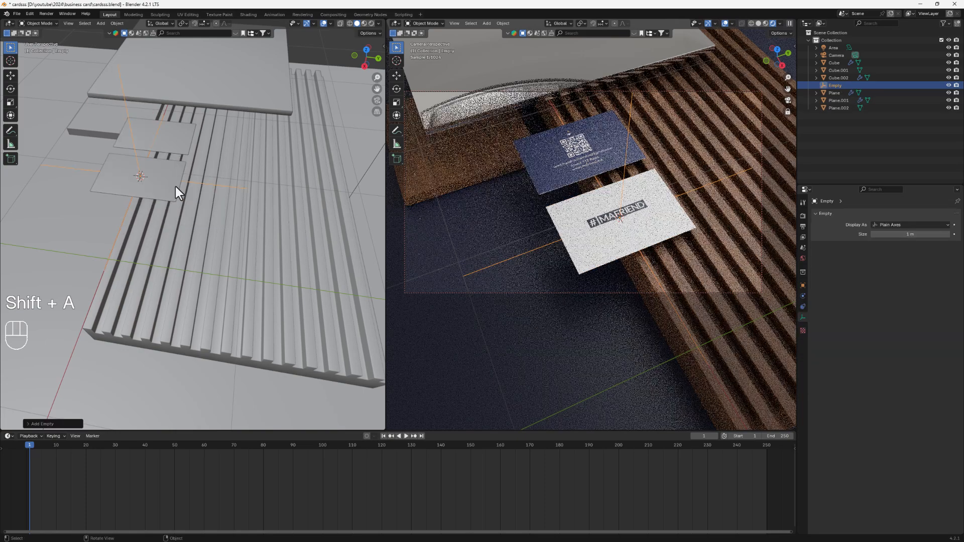
key("s")
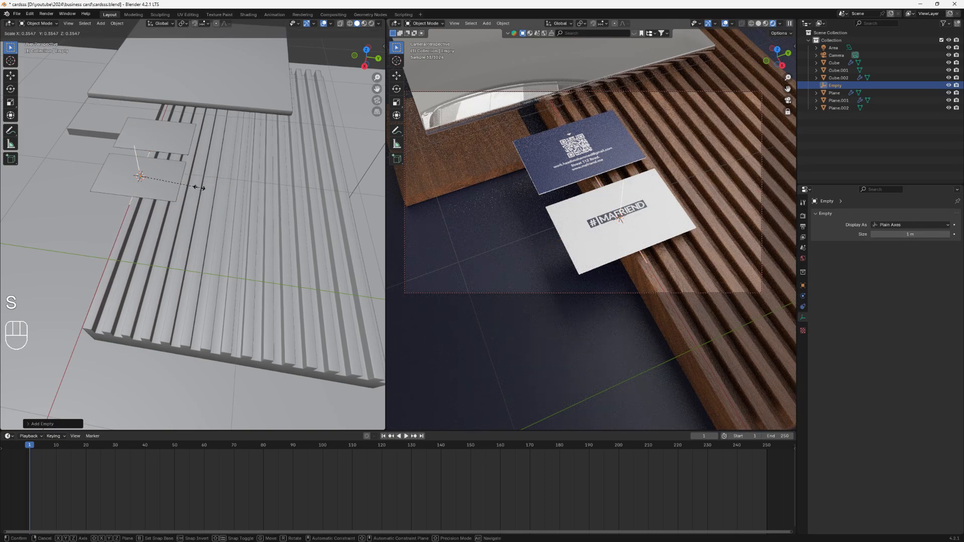
left_click(200, 184)
- Parent the white business card to the empty as its object parent
scroll(181, 173, "up", 4)
middle_click_drag(181, 173, 69, 113)
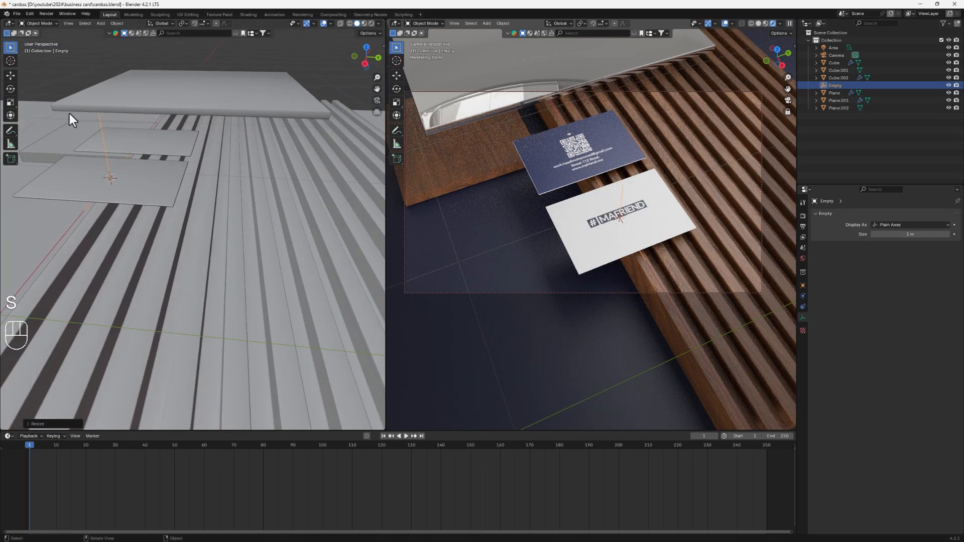
left_click(140, 198)
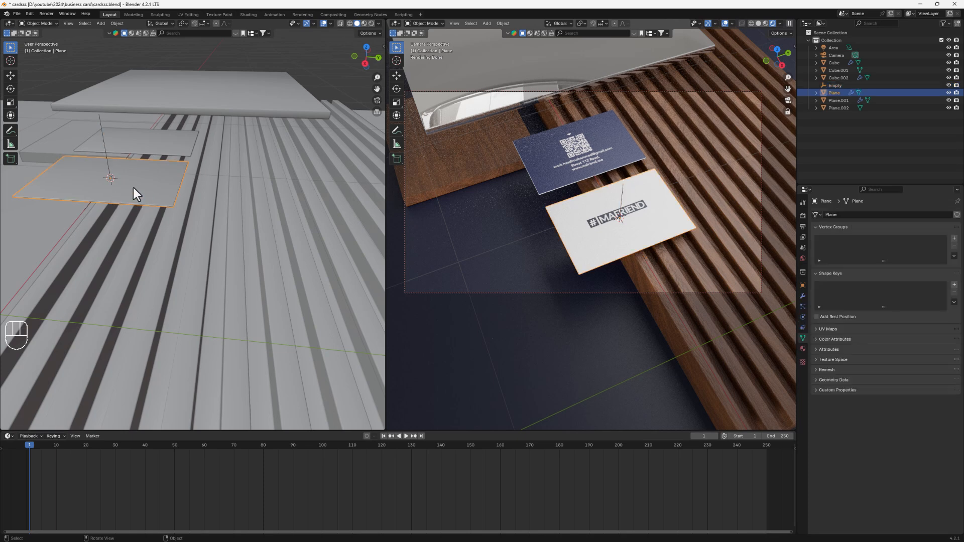
left_click(101, 130, "shift")
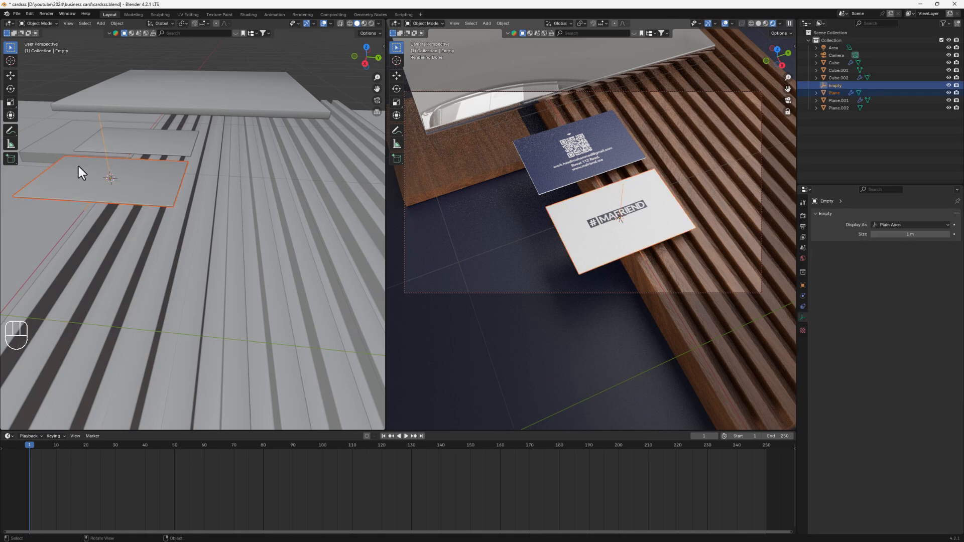
key("ctrl+p")
left_click(118, 179)
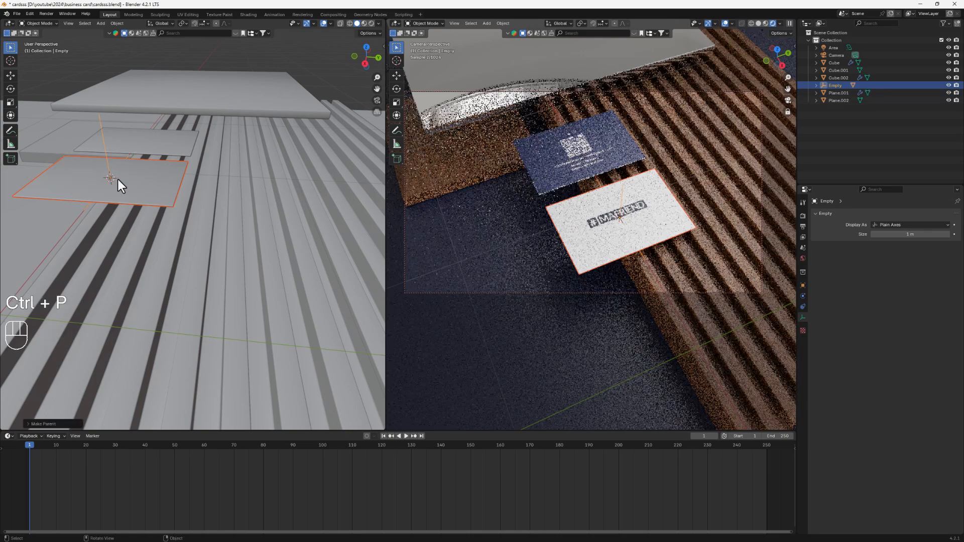
- Test-move the empty to check that the white card follows it, and cancel the move
middle_click_drag(65, 185, 205, 194)
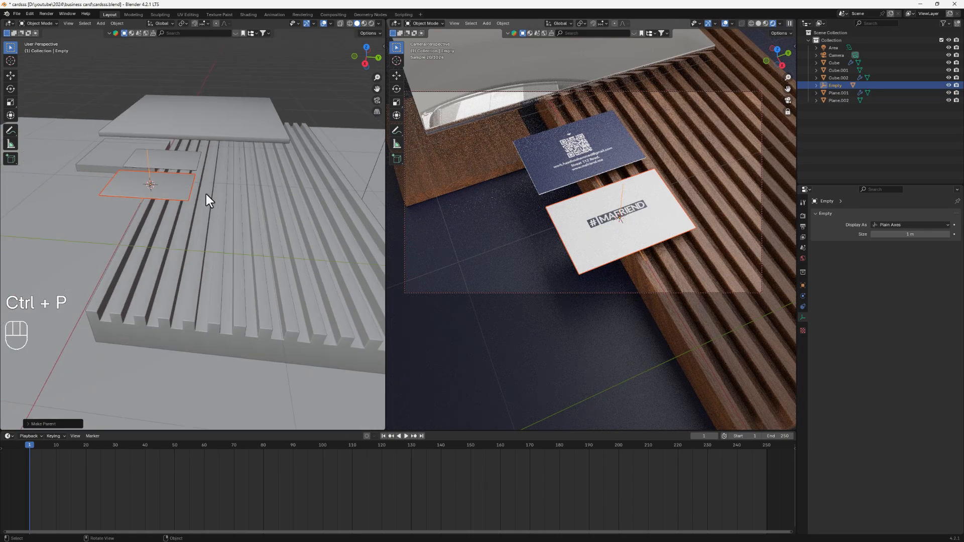
left_click(146, 155)
key("g")
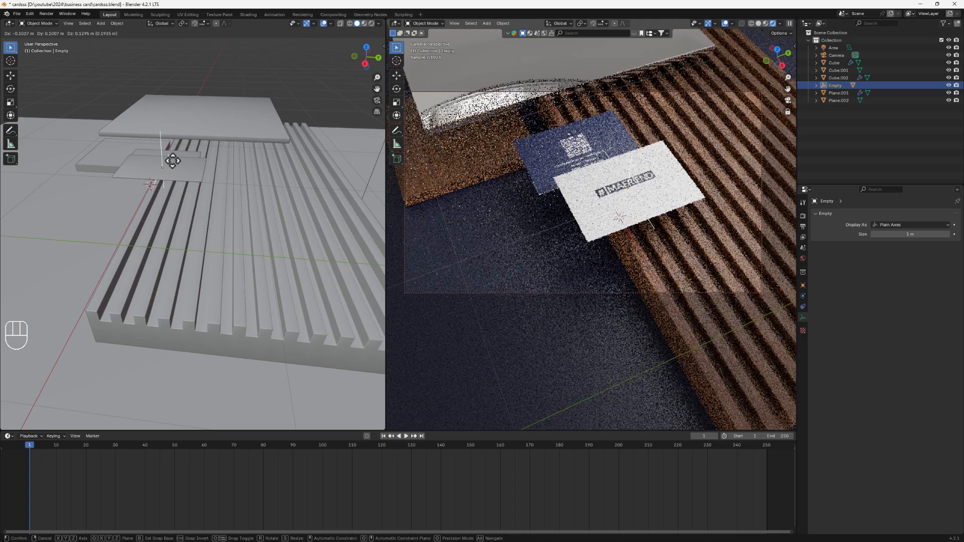
right_click(172, 160)
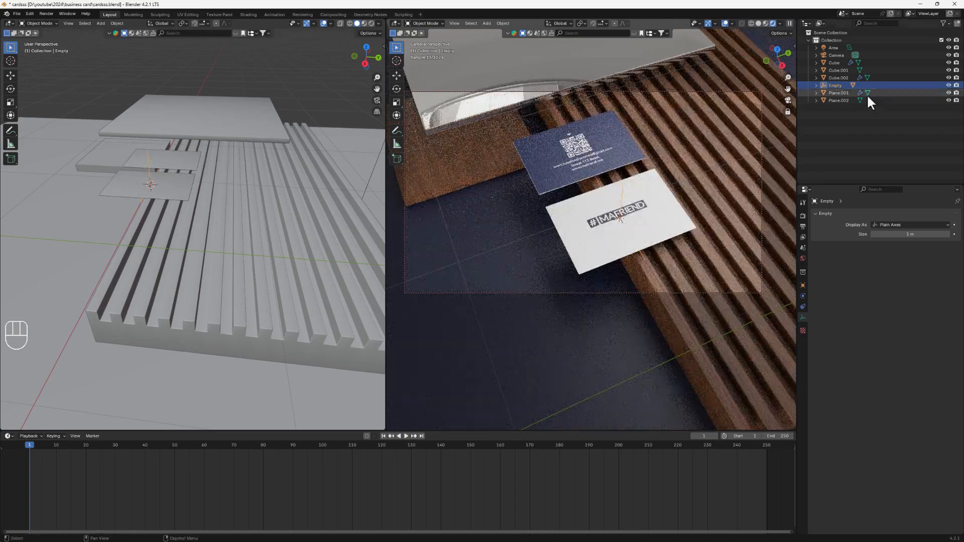
- Set the camera view to Material Preview shading and insert a Location & Rotation keyframe on the empty at frame 1
left_click(765, 23)
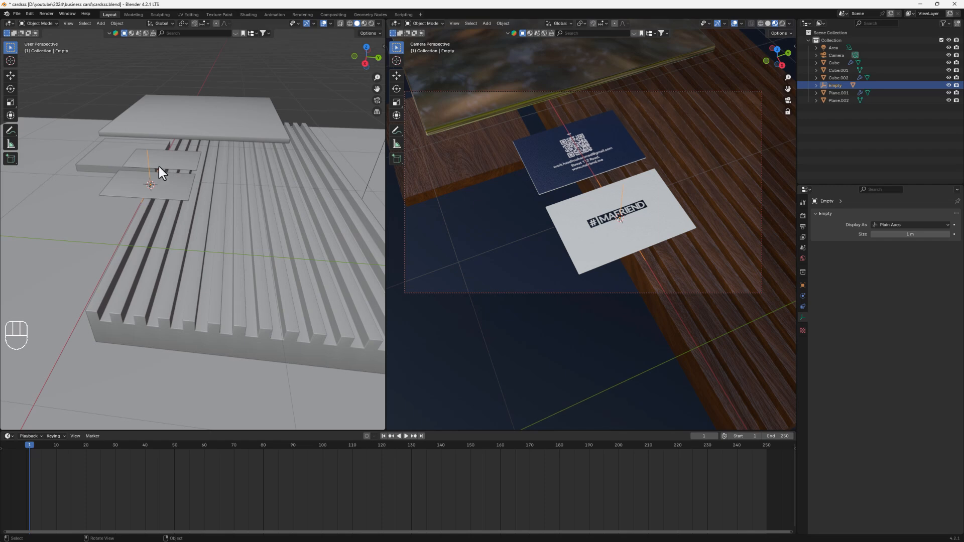
middle_click_drag(158, 168, 153, 133)
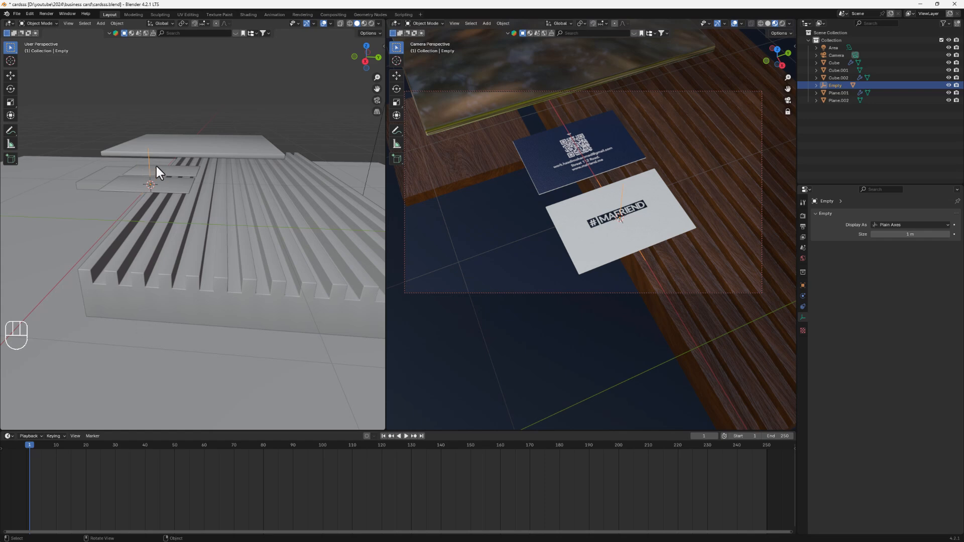
key("k")
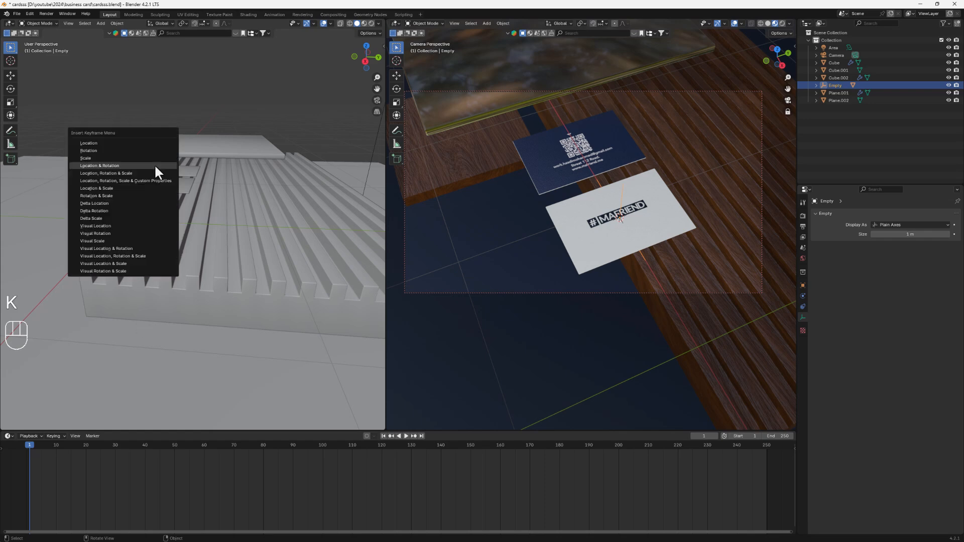
left_click(110, 167)
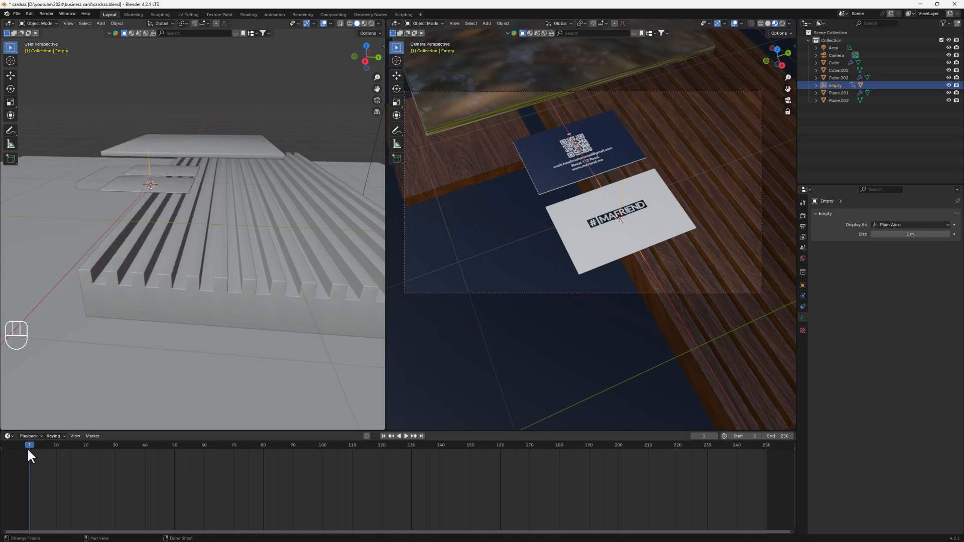
- At frame 60, raise the empty along Z until the white card floats above the gray slab, and keyframe it
left_click_drag(29, 444, 204, 453)
left_click_drag(204, 454, 203, 456)
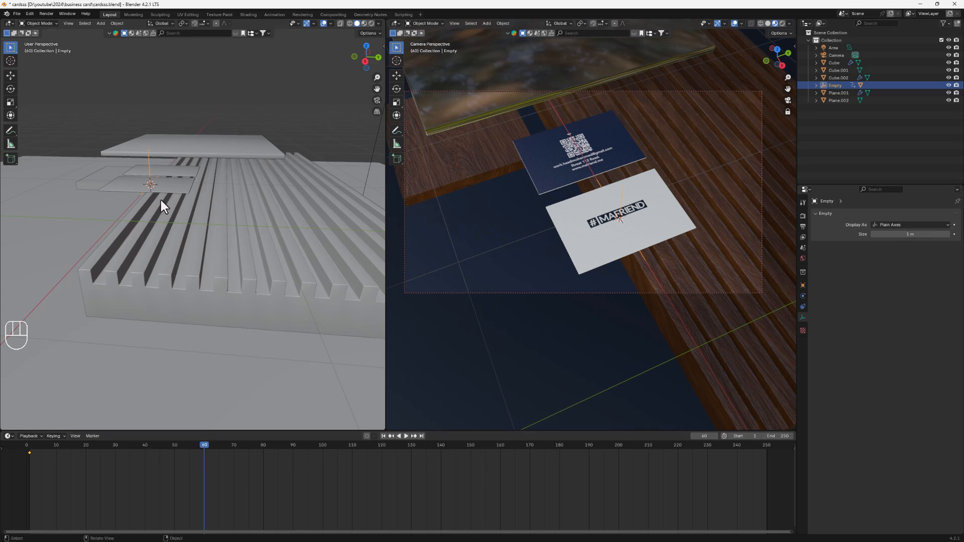
middle_click_drag(168, 235, 167, 269, "shift")
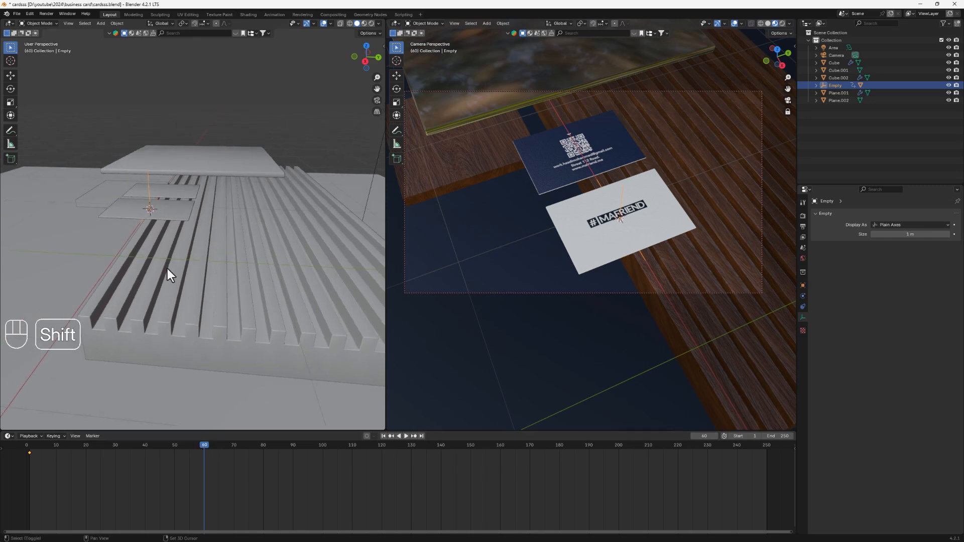
key("g")
key("z")
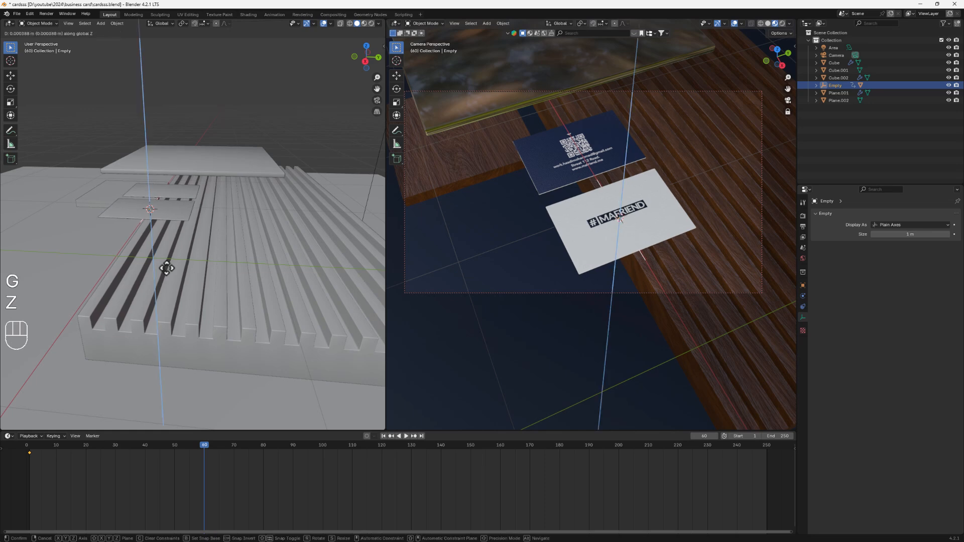
left_click(155, 146)
scroll(171, 210, "down", 4)
middle_click_drag(164, 179, 174, 195, "shift")
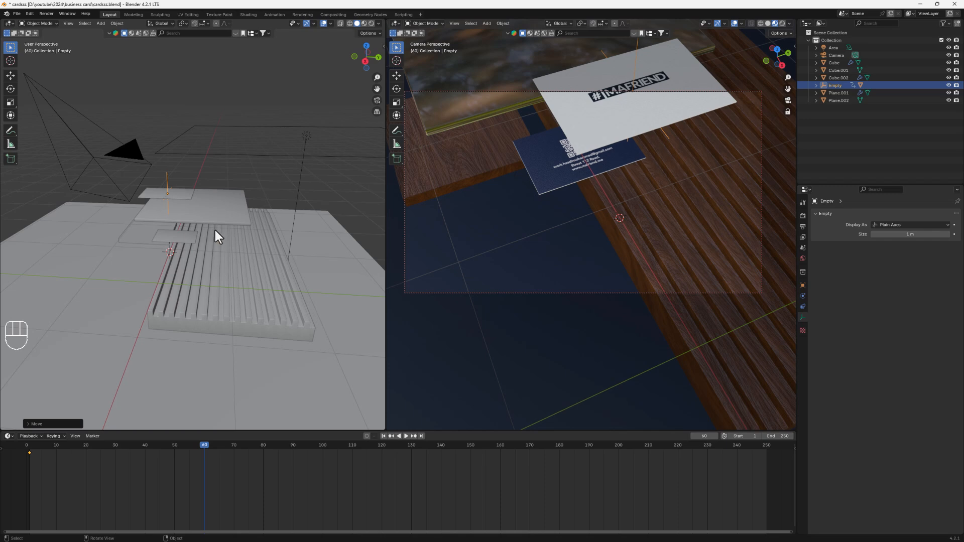
key("k")
left_click(166, 230)
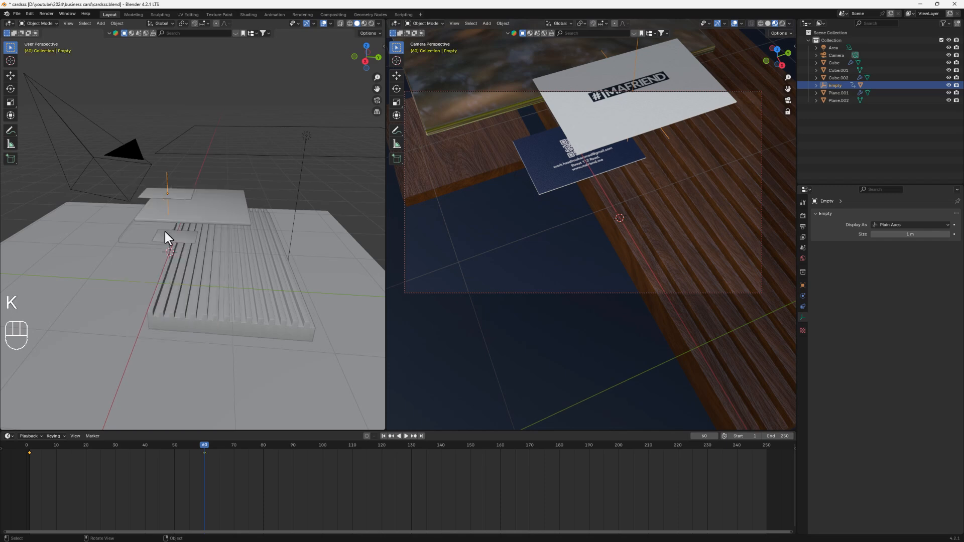
- Play the animation repeatedly from the start to examine how the white card rises between frames 1 and 60
left_click_drag(204, 445, 5, 466)
key("space")
key("space")
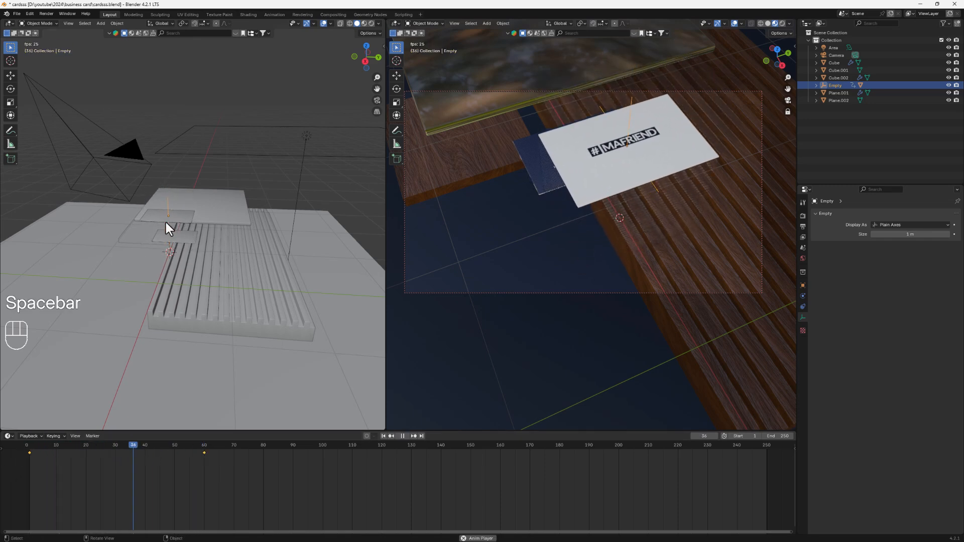
key("space")
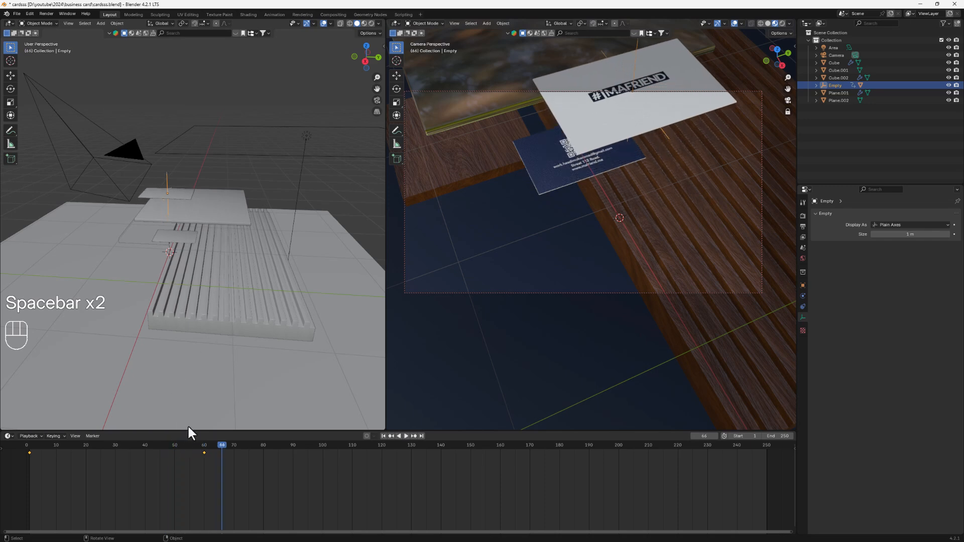
key("space")
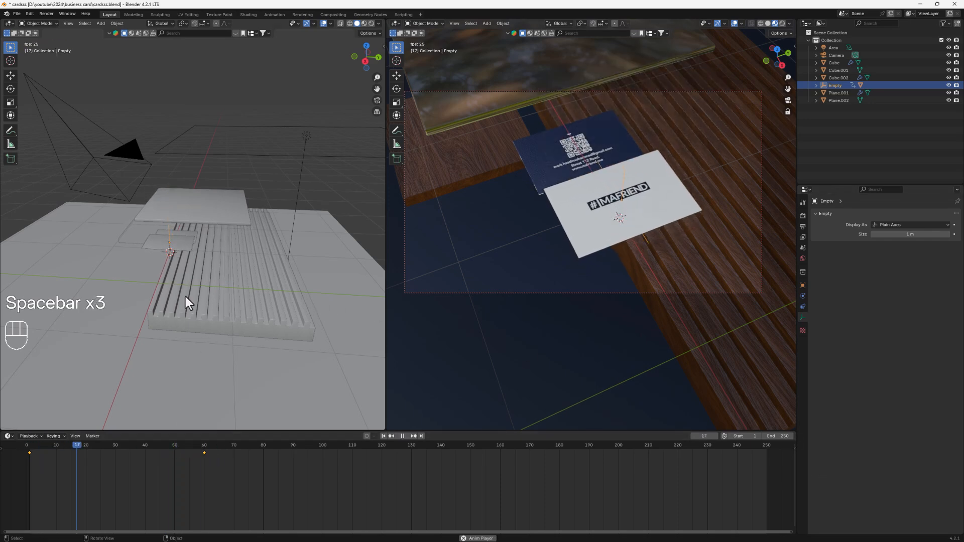
left_click(209, 454)
key("space")
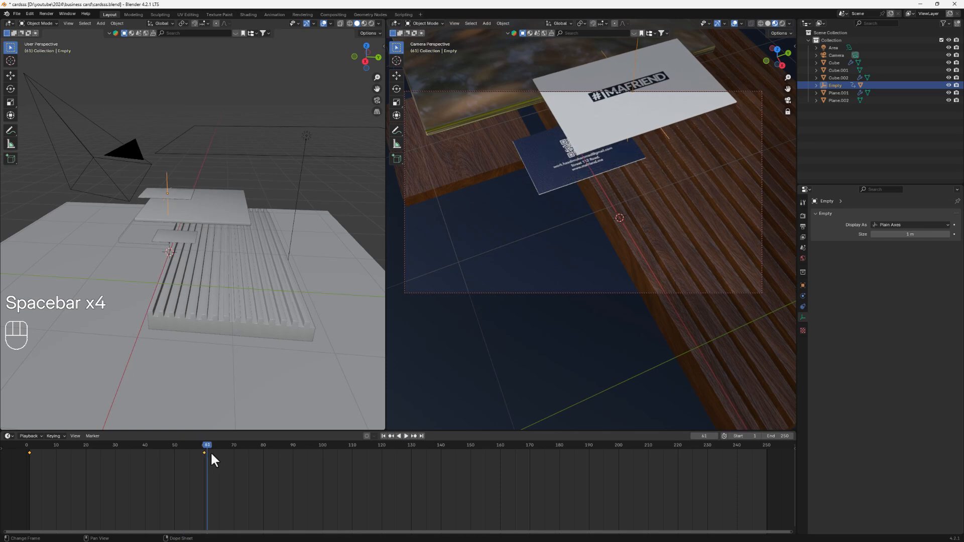
left_click_drag(210, 450, 28, 446)
key("space")
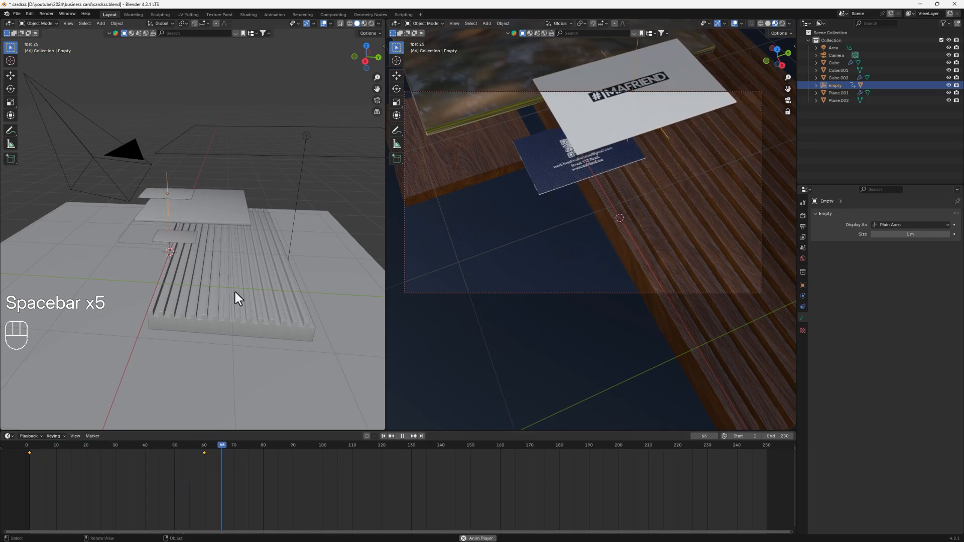
key("space")
left_click_drag(215, 456, 33, 463)
key("space")
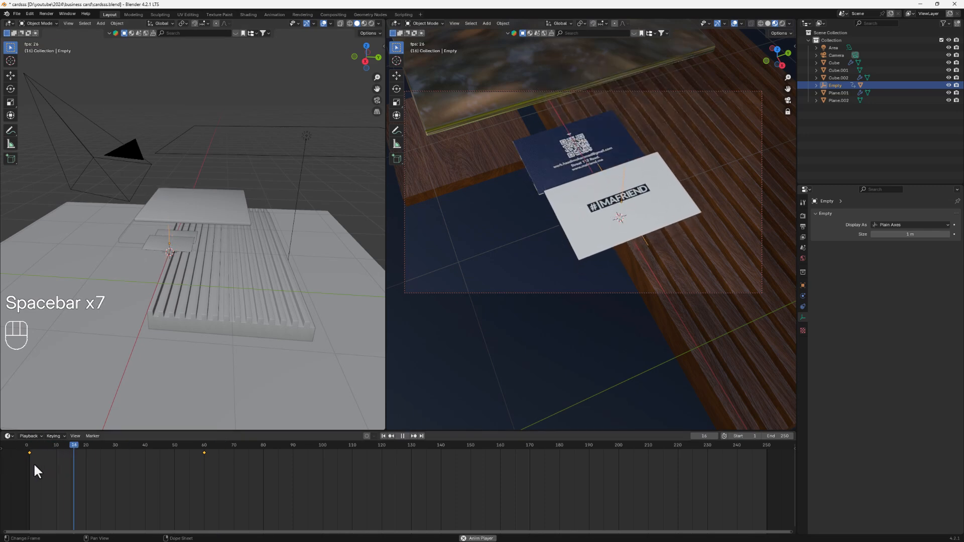
key("space")
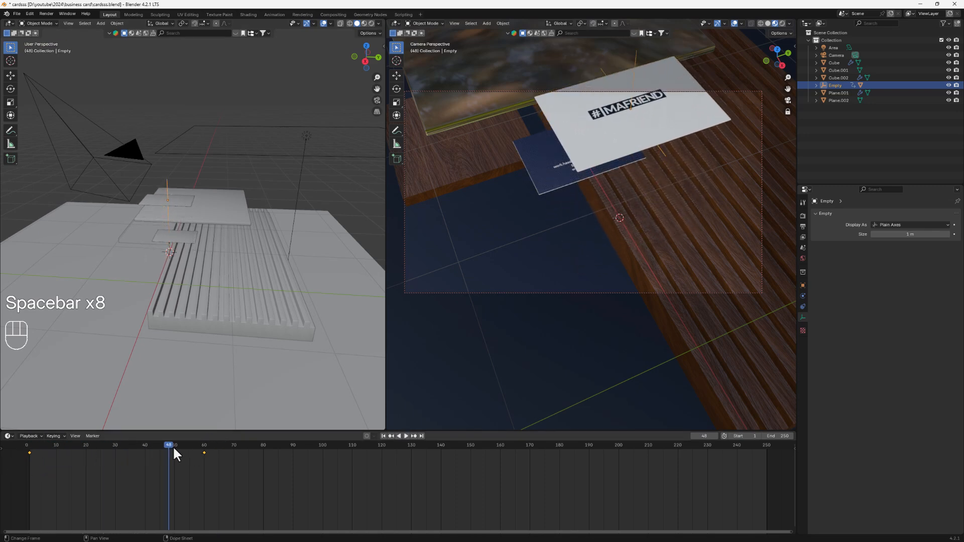
left_click_drag(173, 445, 27, 445)
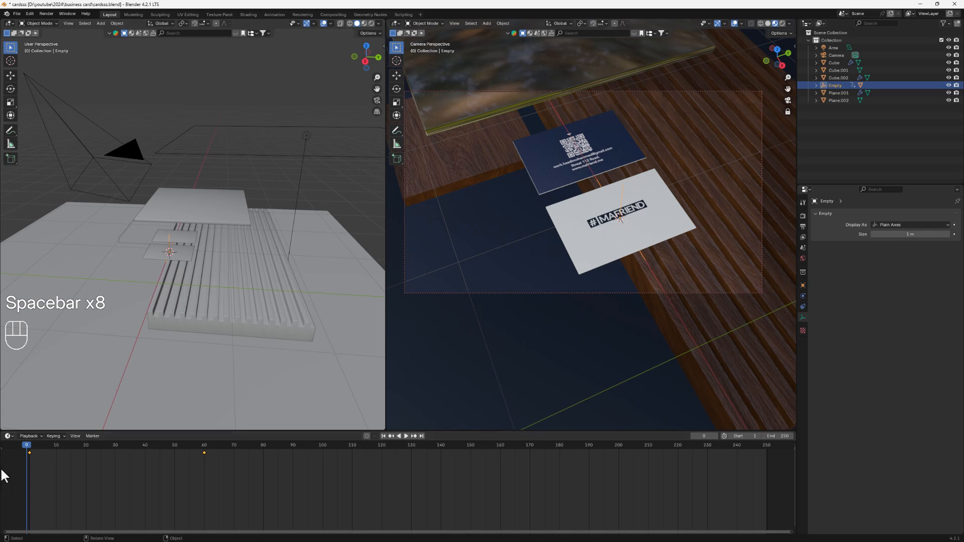
key("space")
key("space")
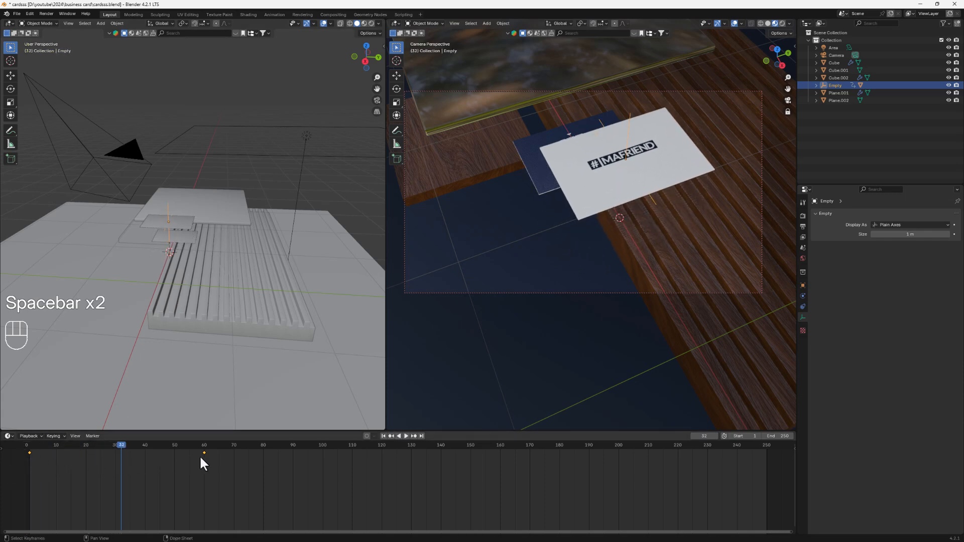
left_click_drag(122, 444, 27, 446)
key("space")
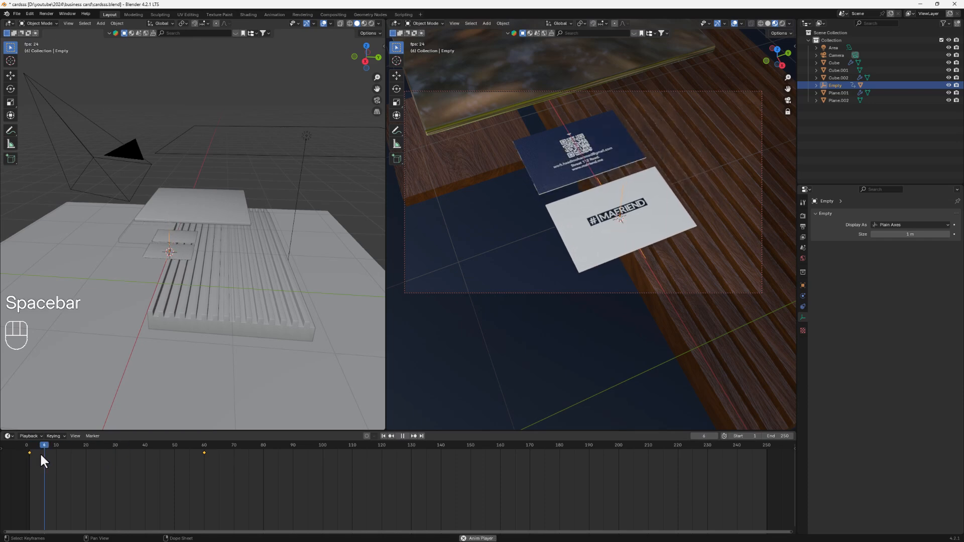
- Stop playback and show the empty's animation curves in an enlarged Graph Editor with Normalize enabled
key("space")
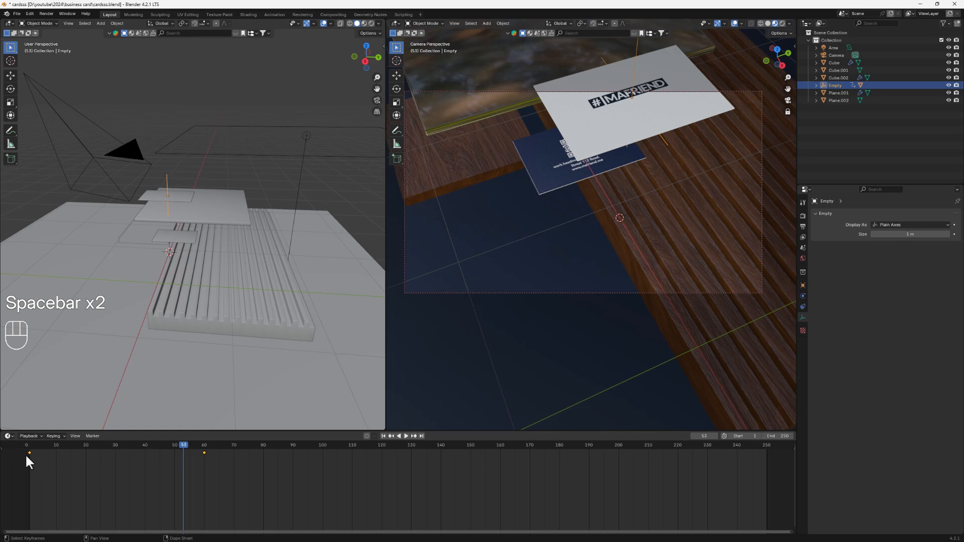
left_click_drag(31, 465, 220, 452)
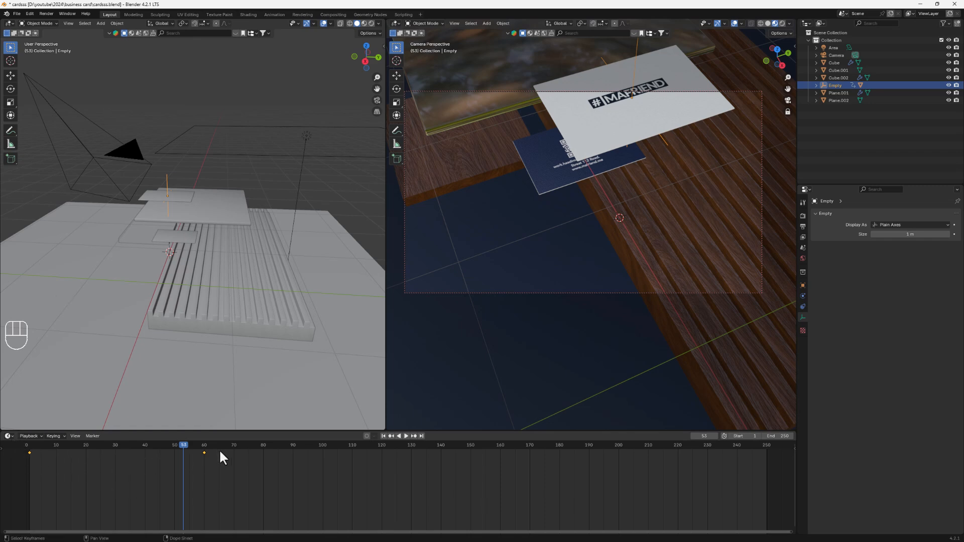
left_click(8, 436)
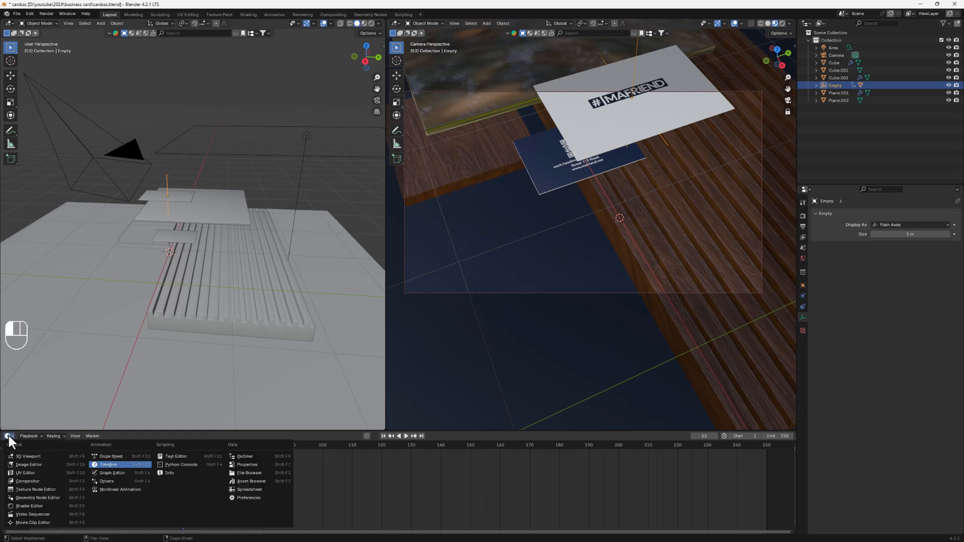
left_click(111, 473)
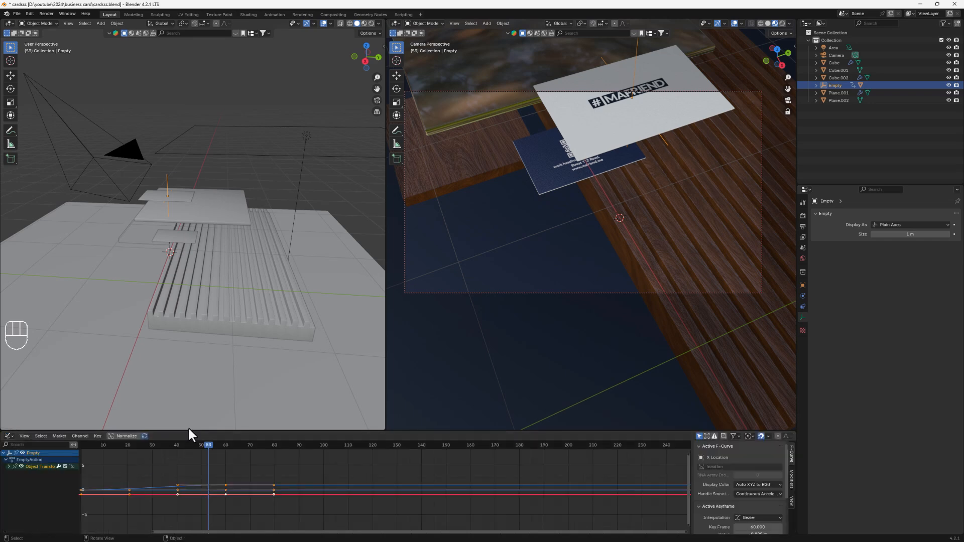
left_click_drag(189, 429, 194, 358)
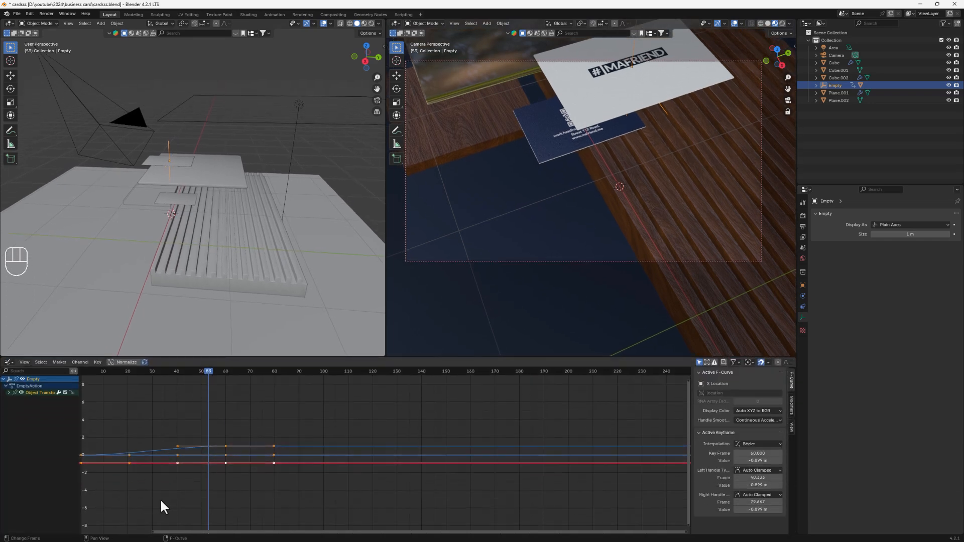
left_click(123, 362)
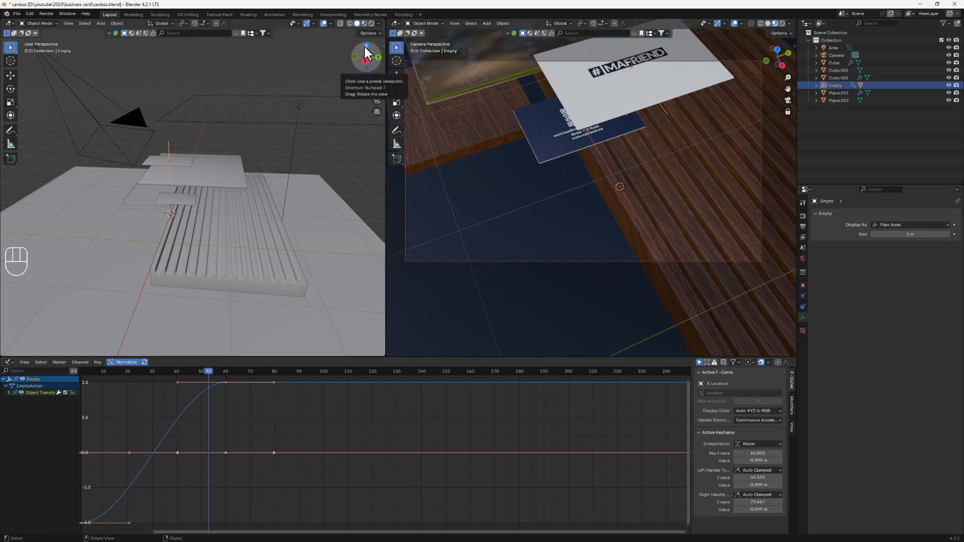
- Ease the empty's Z Location curve by stretching the start key's handle to about frame 37 and the end key's to about frame 20
left_click(130, 522)
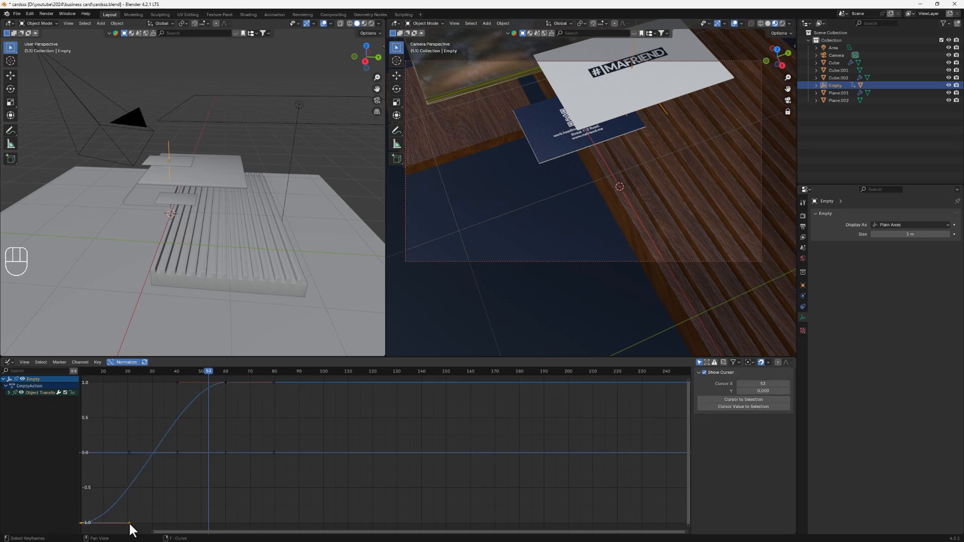
key("g")
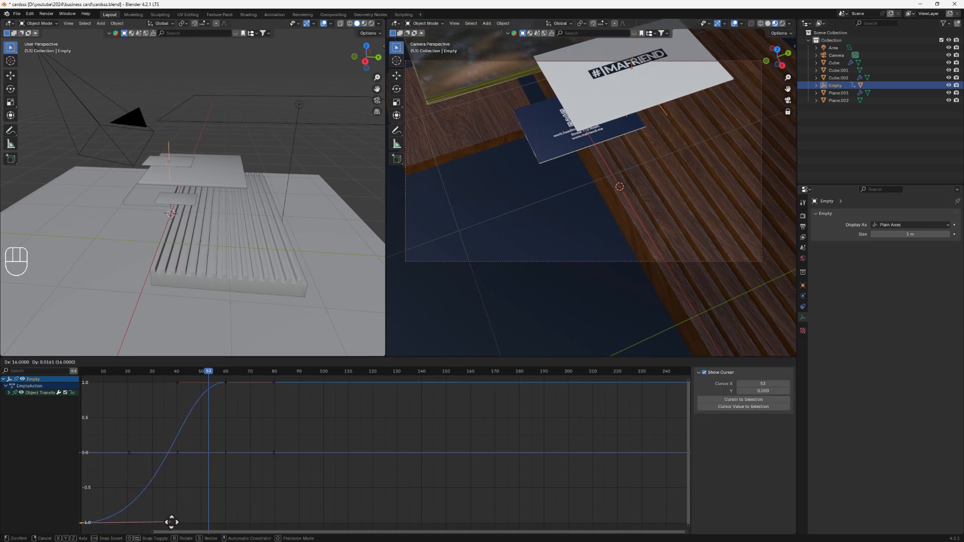
left_click(171, 522)
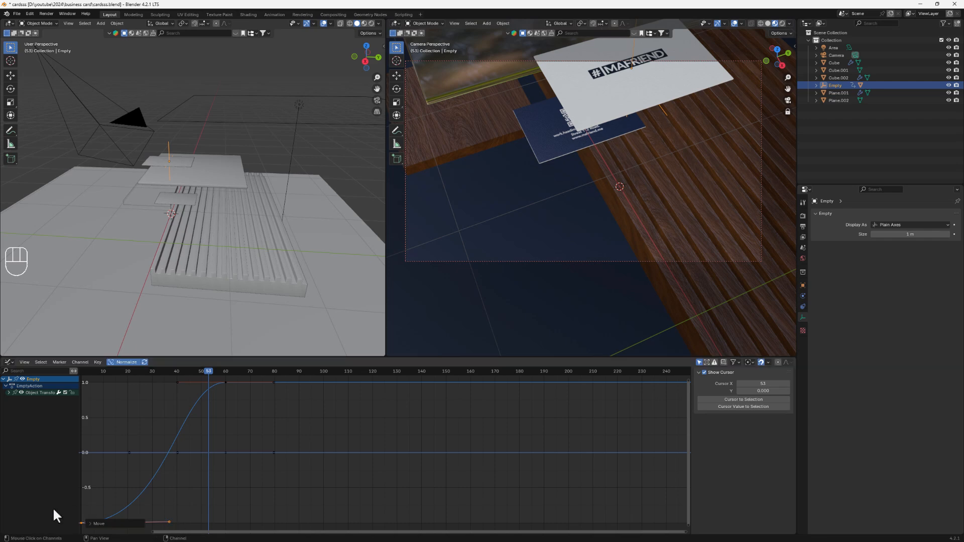
left_click(178, 382)
key("g")
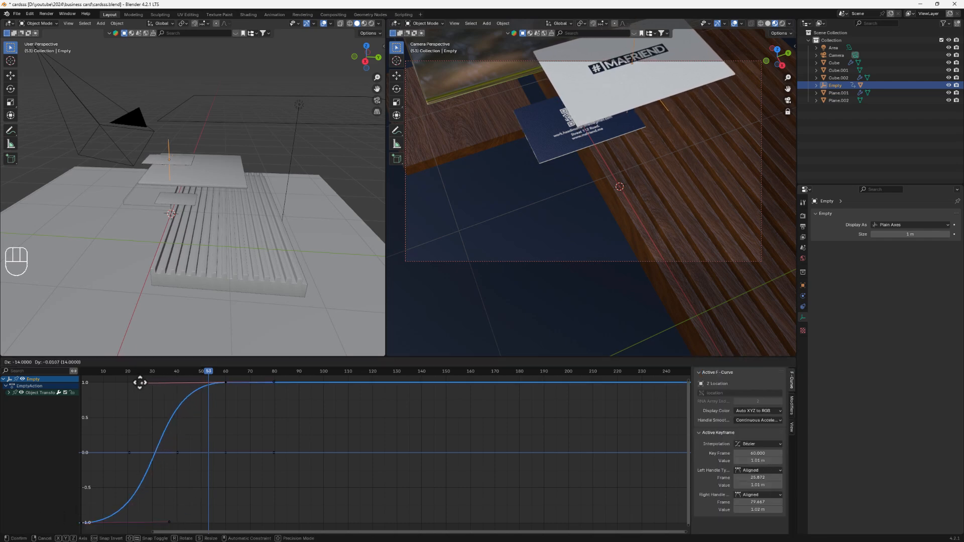
left_click(128, 383)
- Replay the animation several times from the start to examine the eased rise of the white card
key("shift+Left")
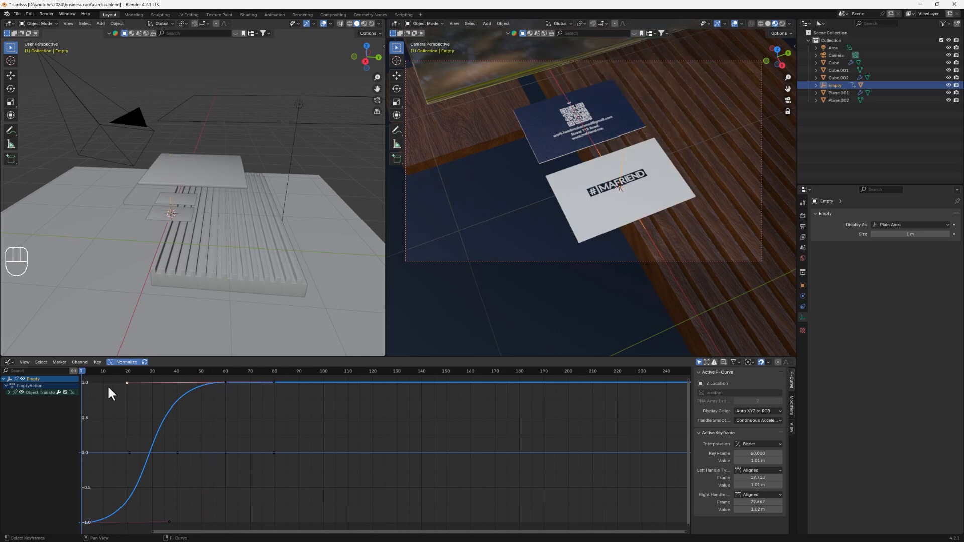
key("space")
left_click(237, 373)
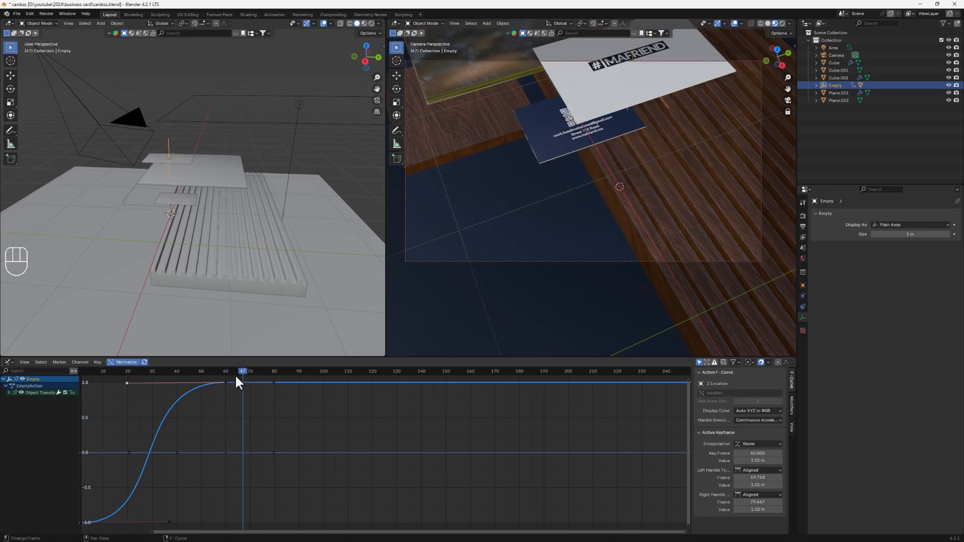
left_click_drag(235, 376, 90, 379)
key("space")
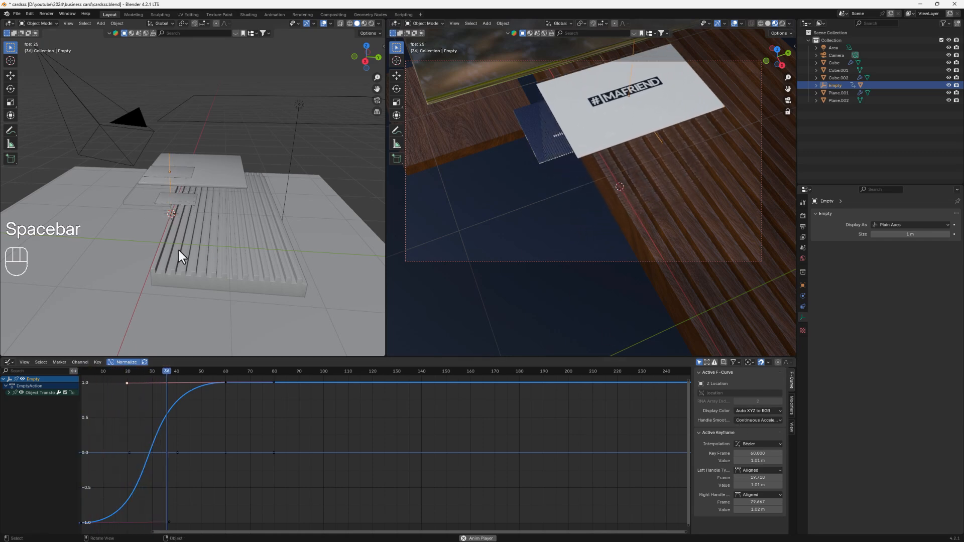
key("space")
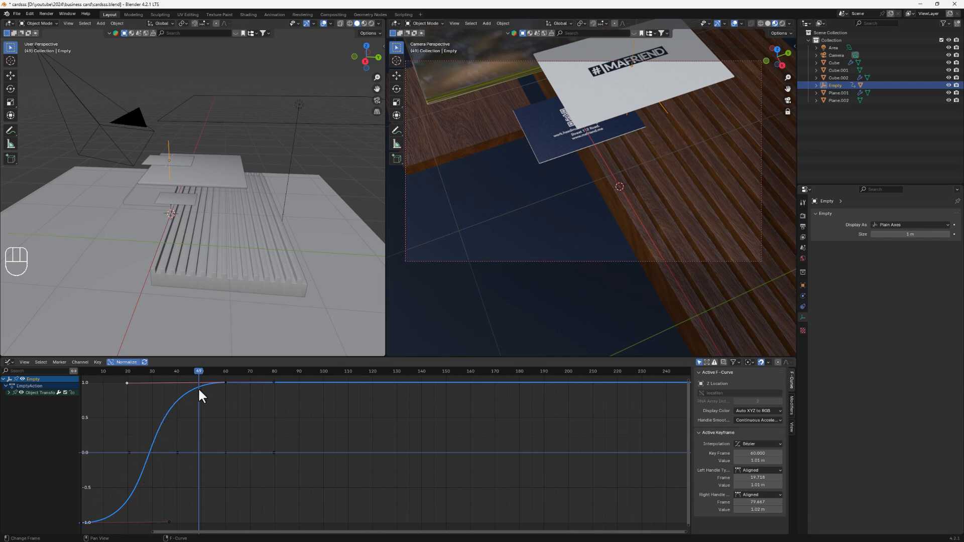
left_click_drag(206, 373, 93, 408)
key("space")
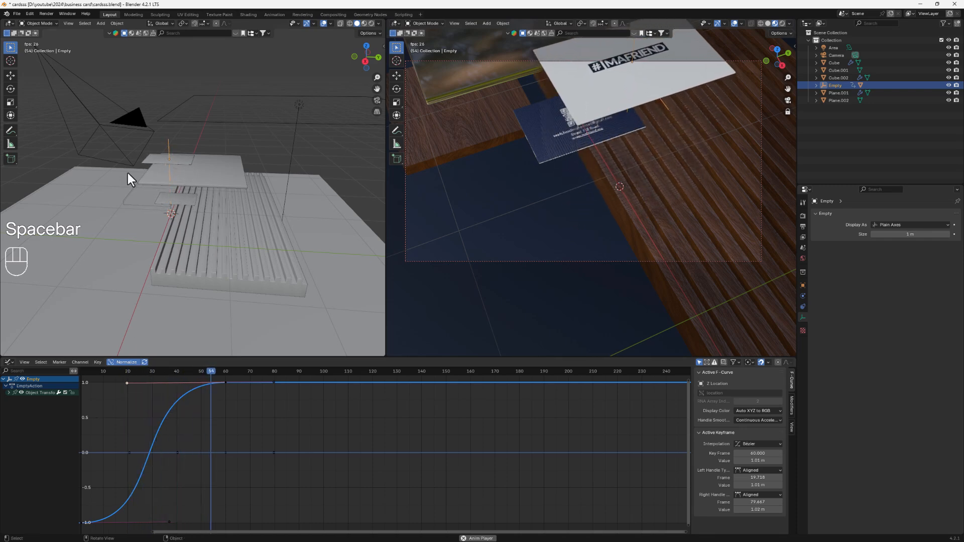
key("space")
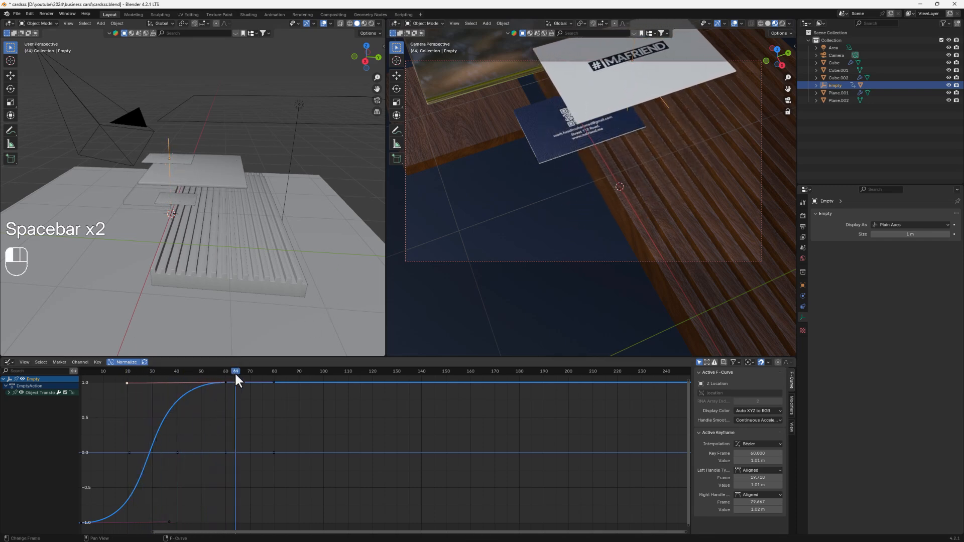
left_click_drag(234, 371, 106, 378)
key("space")
key("space")
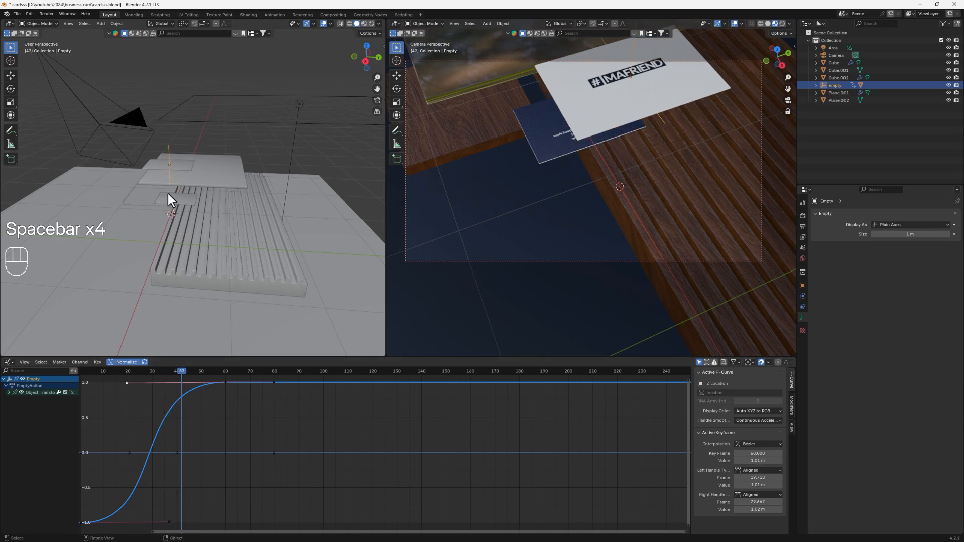
- Select the white card and switch the Graph Editor back to the Timeline
left_click(178, 173)
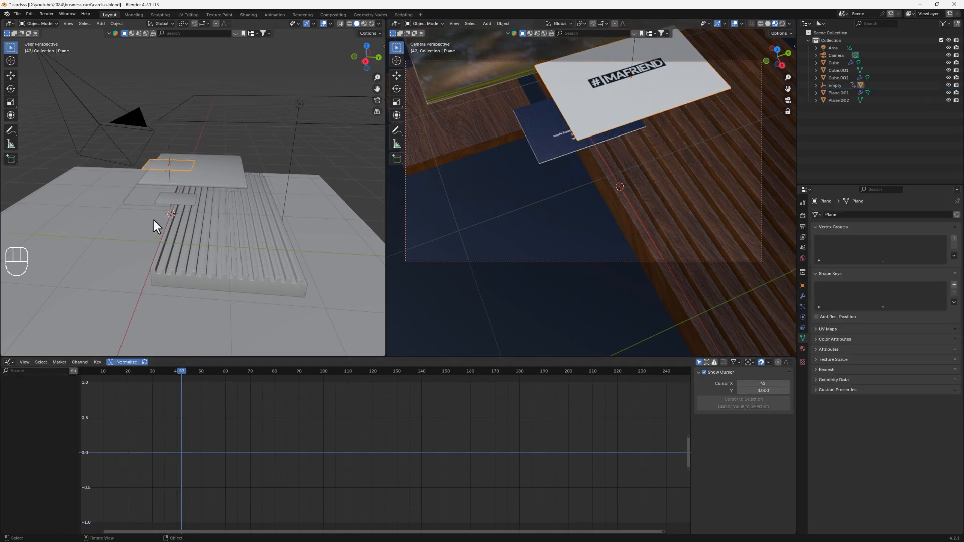
middle_click_drag(152, 220, 145, 157)
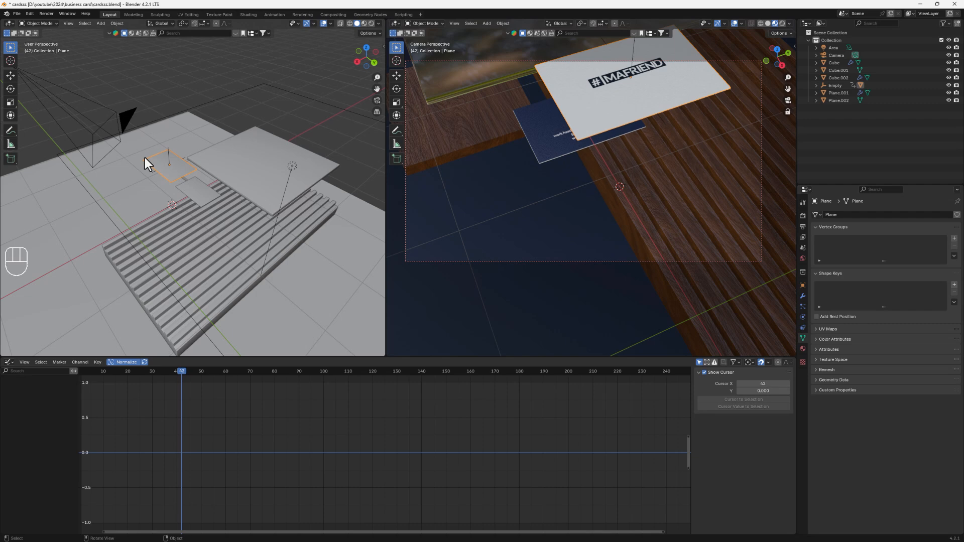
left_click(10, 362)
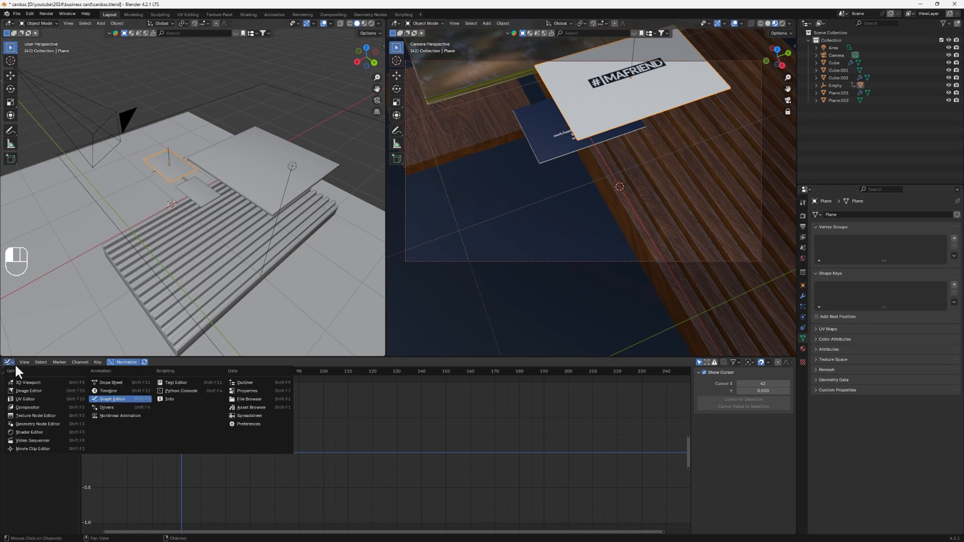
left_click(140, 390)
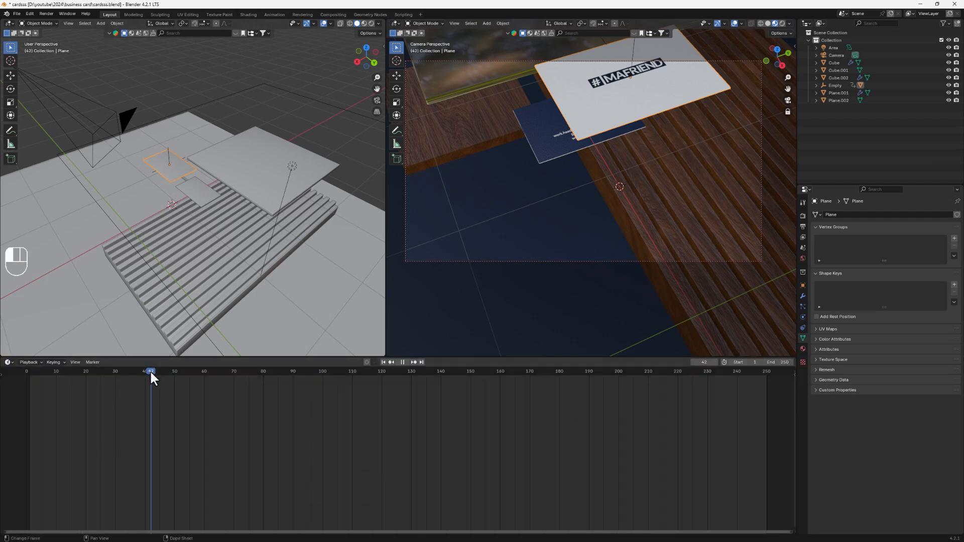
- Insert a Location & Rotation keyframe on the white card at frame 1
left_click_drag(150, 372, 29, 394)
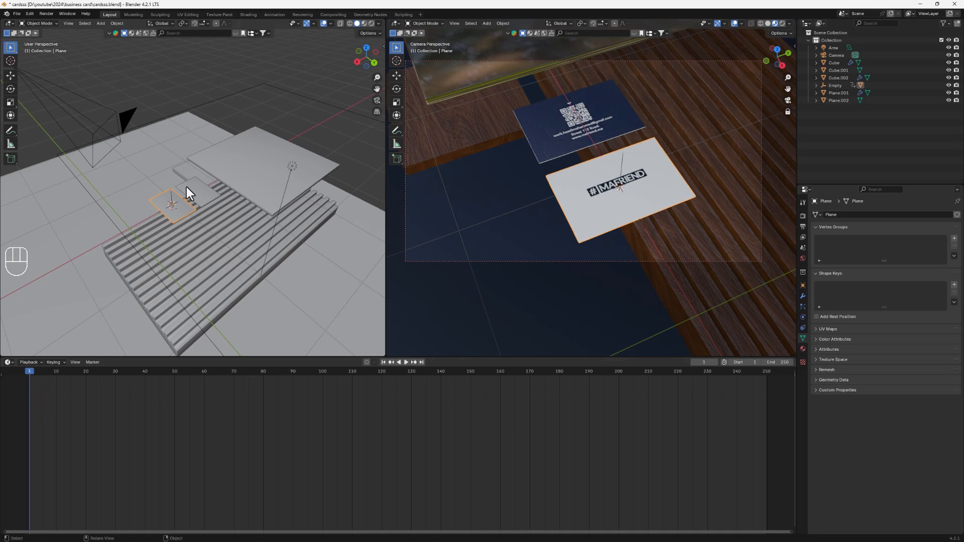
scroll(161, 224, "up", 3)
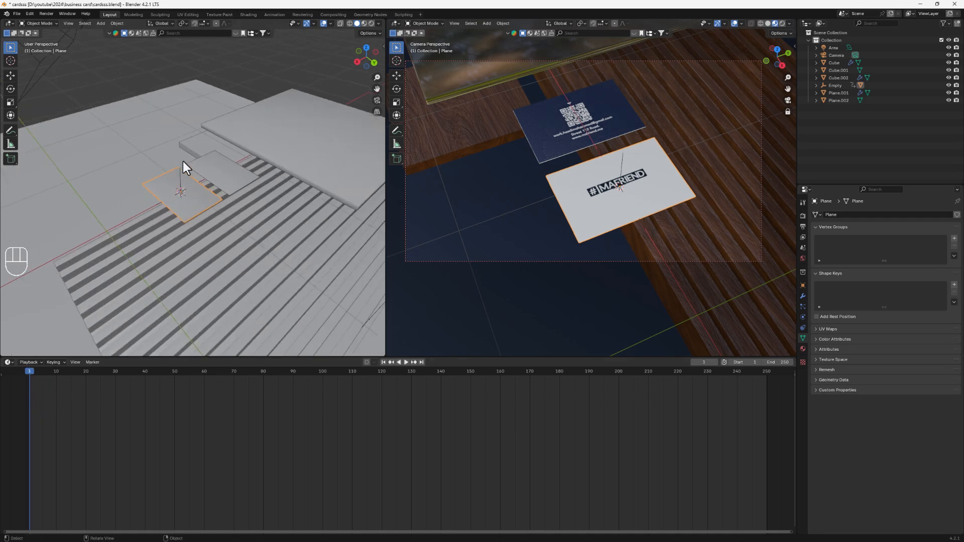
middle_click_drag(176, 179, 177, 164)
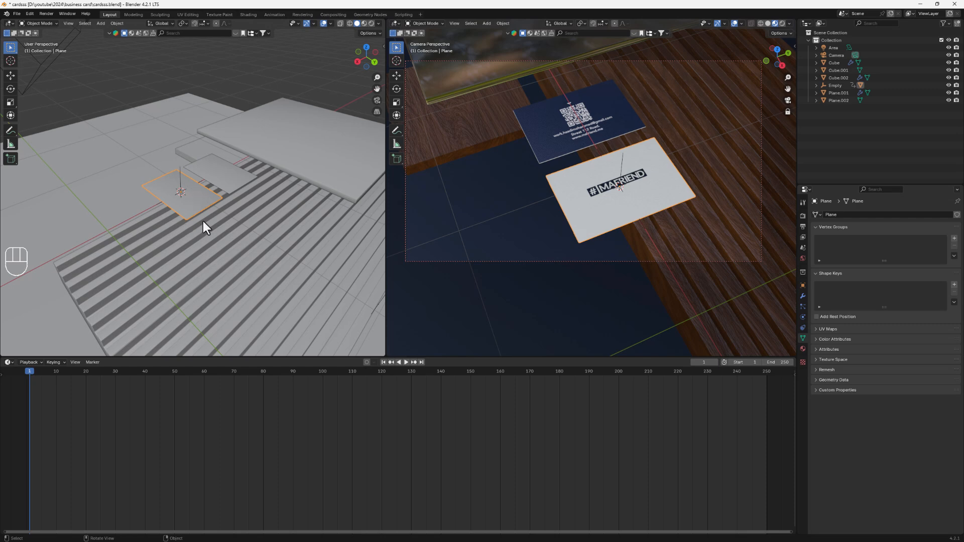
key("p")
key("k")
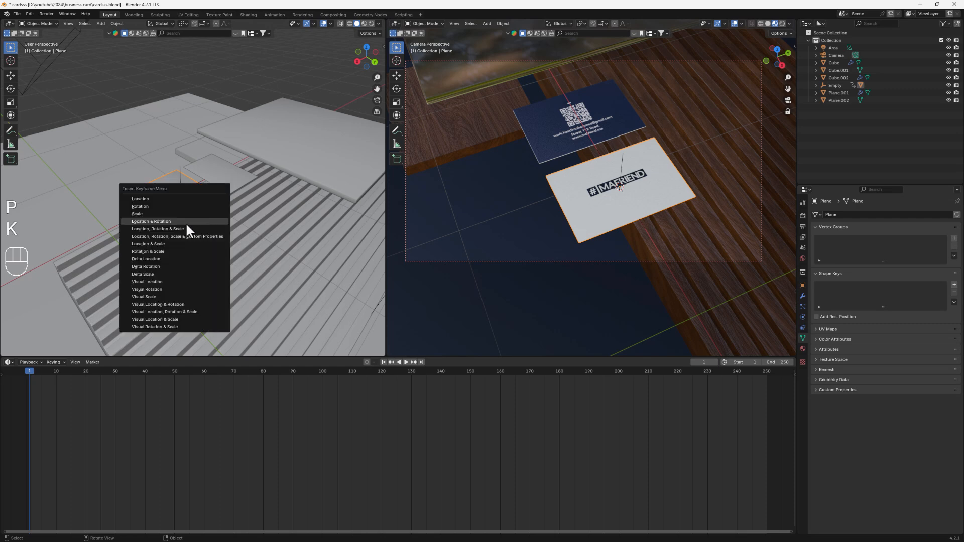
left_click(186, 222)
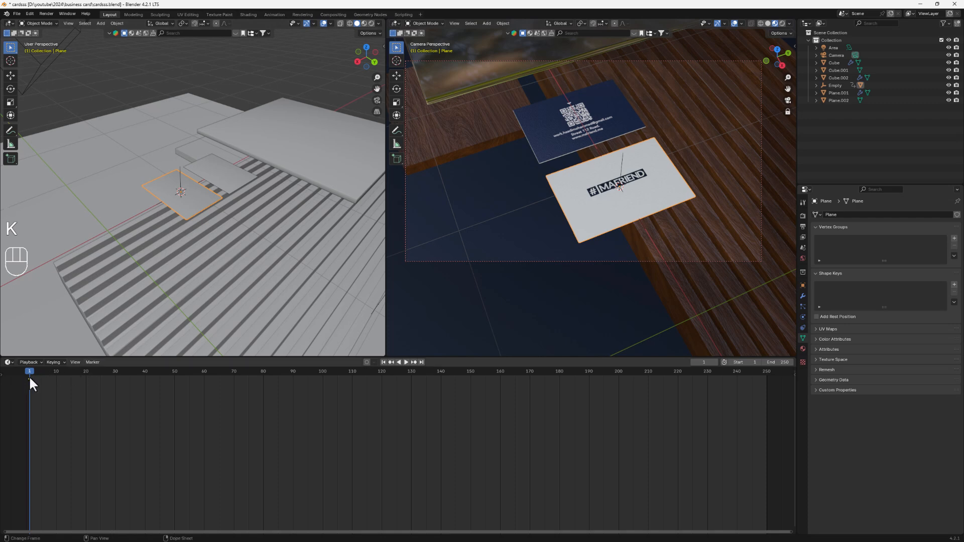
- At frame 60, rotate the white card around Y until it stands nearly upright, and insert a Location & Rotation keyframe
left_click_drag(28, 372, 204, 371)
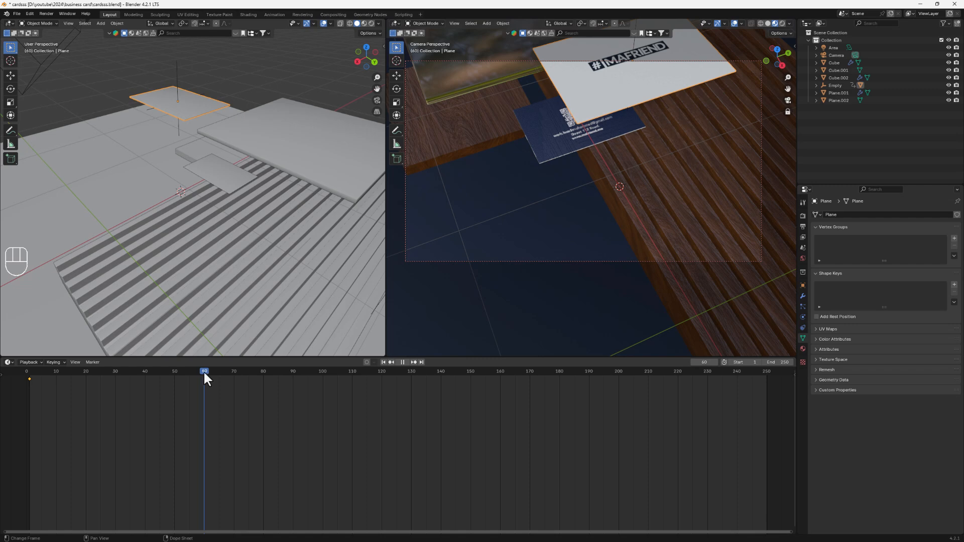
middle_click_drag(231, 281, 198, 152)
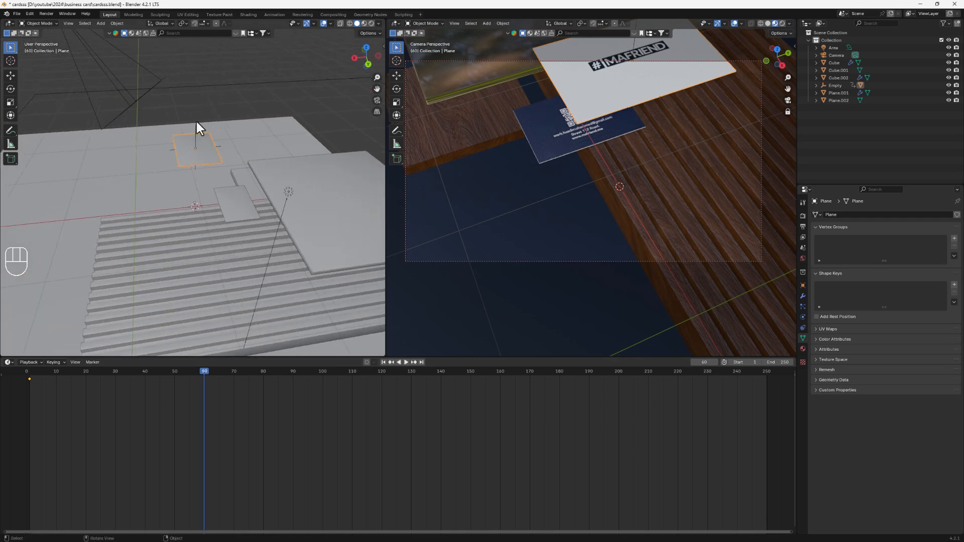
key("r")
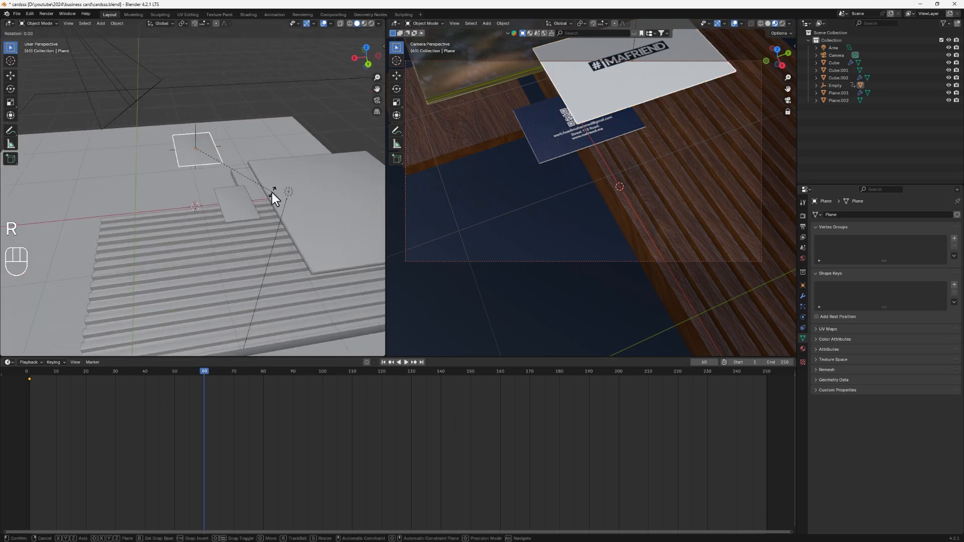
key("y")
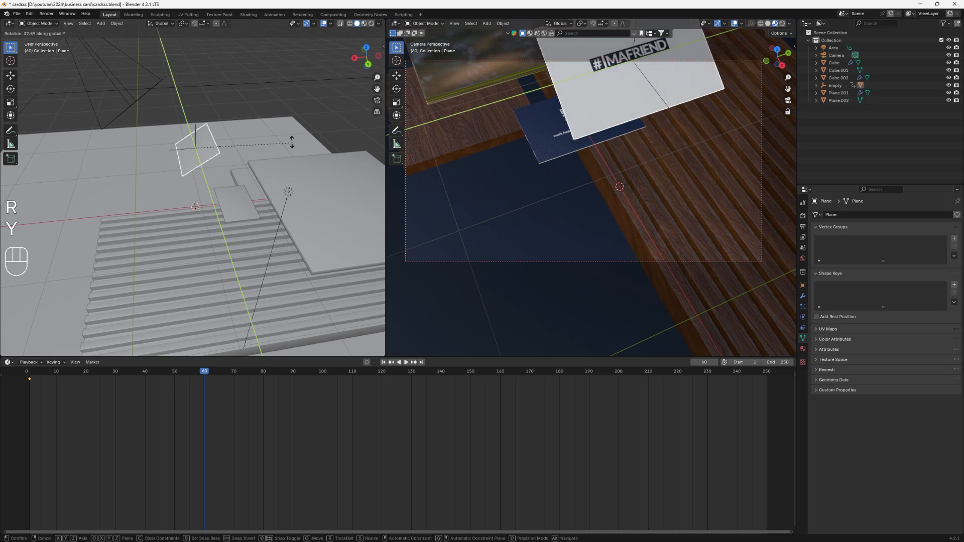
left_click(219, 114)
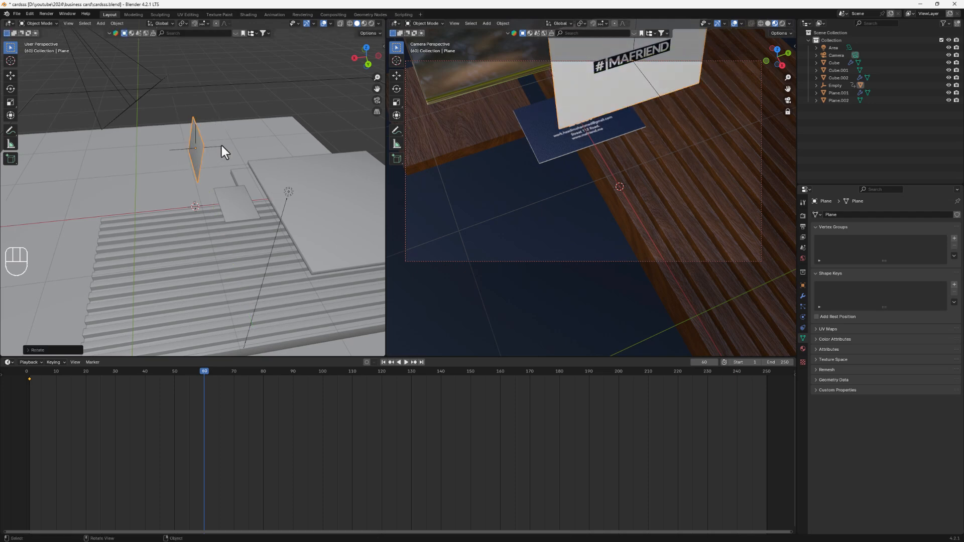
key("k")
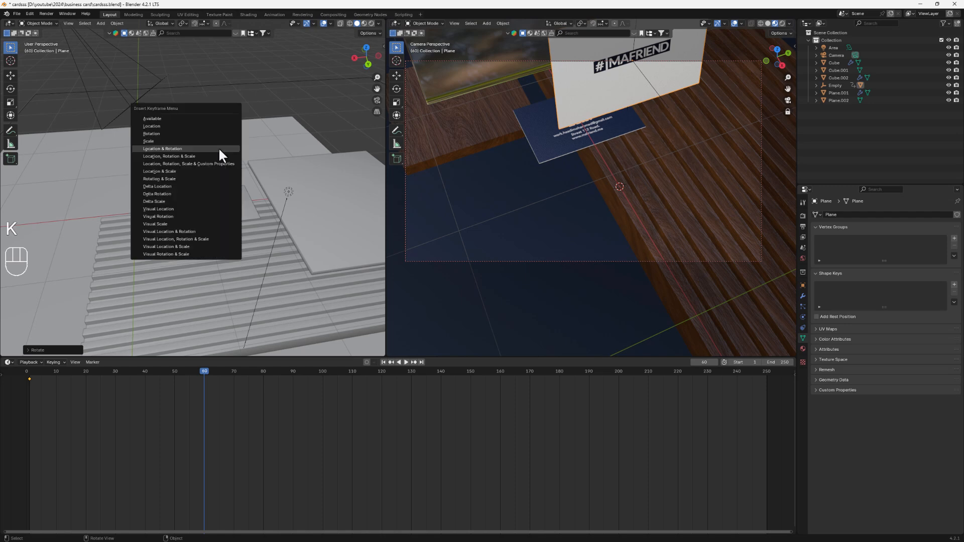
left_click(154, 149)
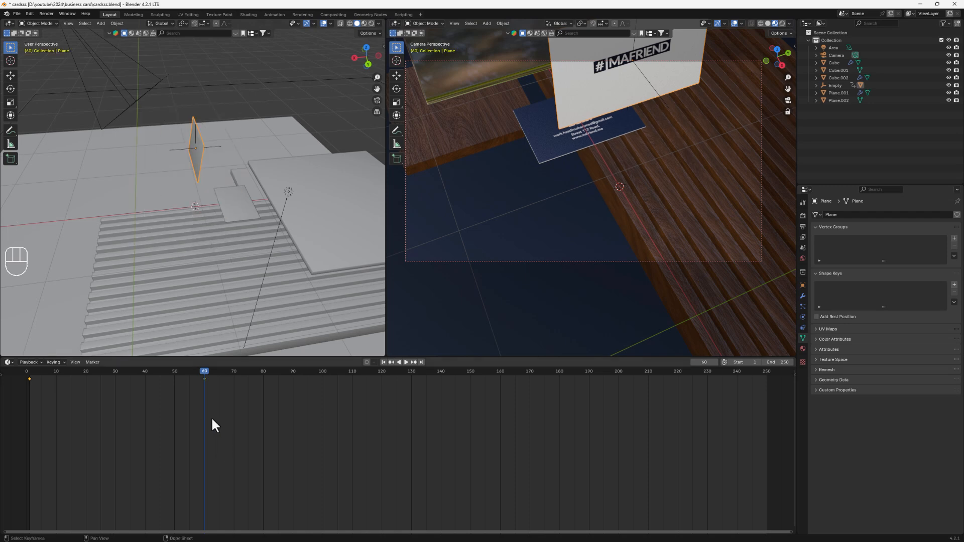
- Replay the animation from the start several times, viewing the white card's combined rise and rotation from another angle
left_click_drag(204, 370, 21, 396)
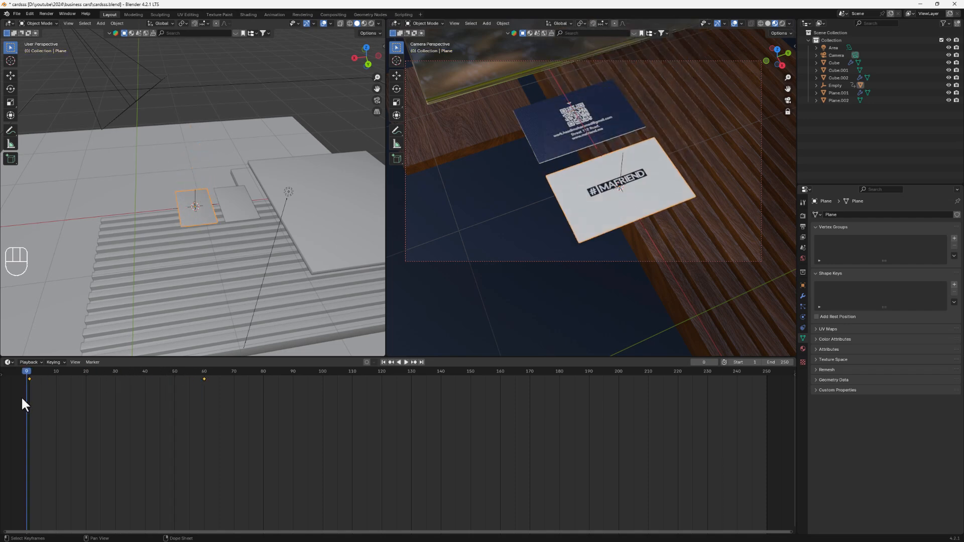
key("space")
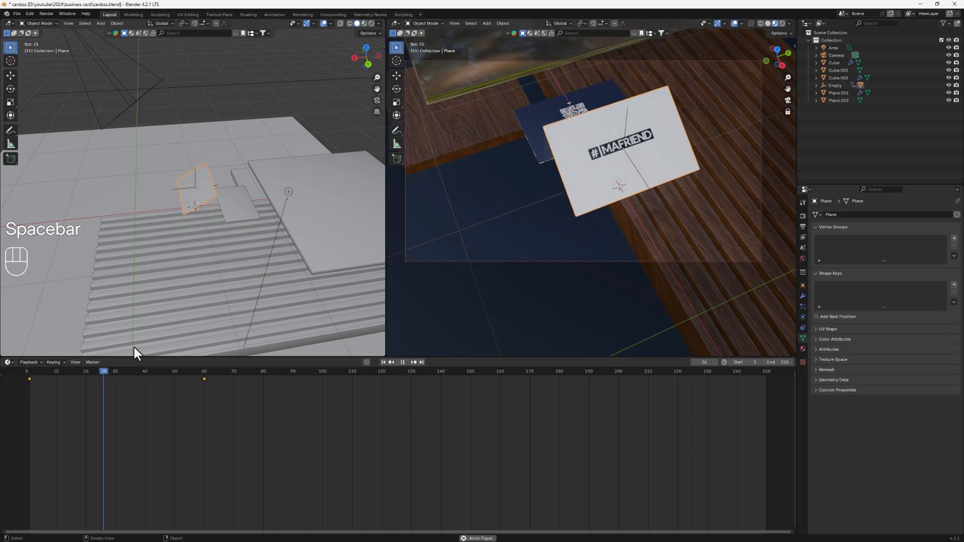
key("space")
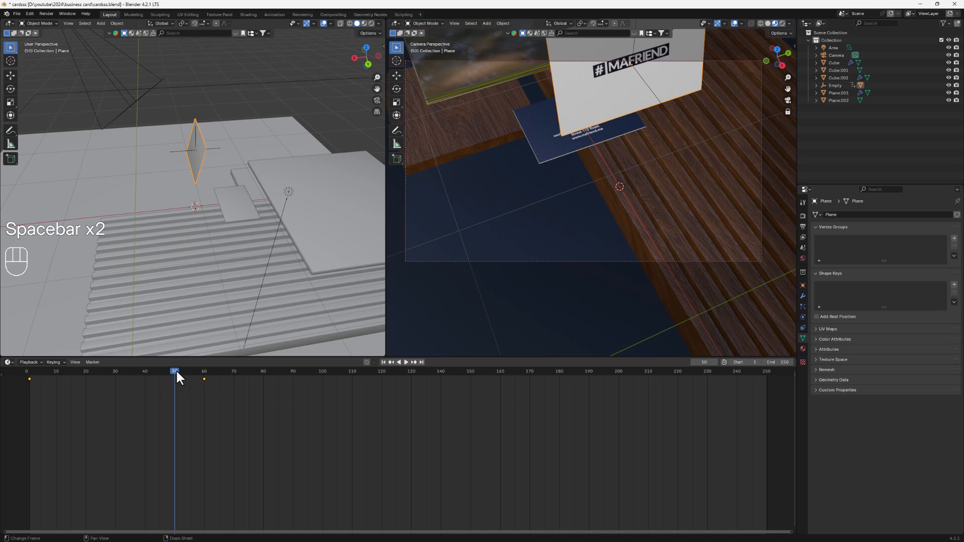
left_click_drag(176, 374, 23, 402)
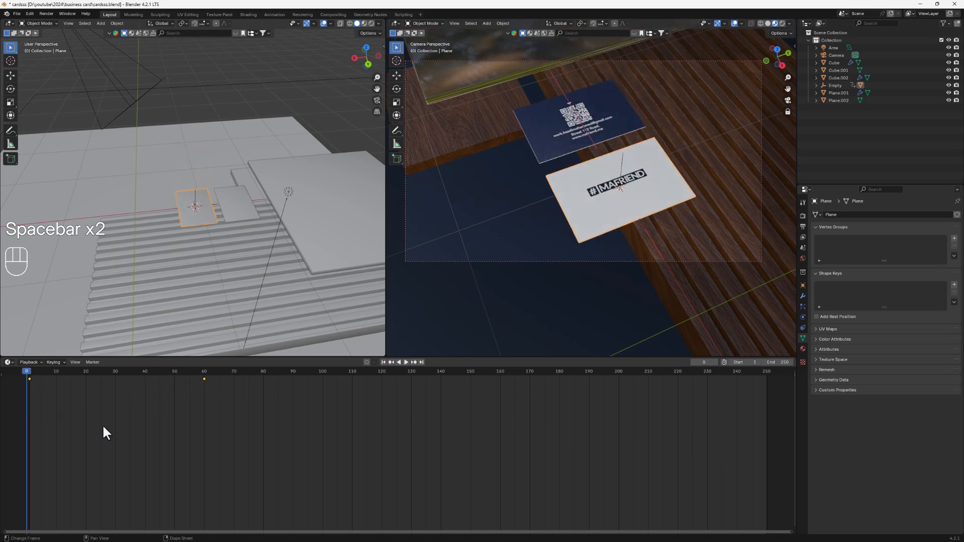
scroll(213, 233, "up", 2)
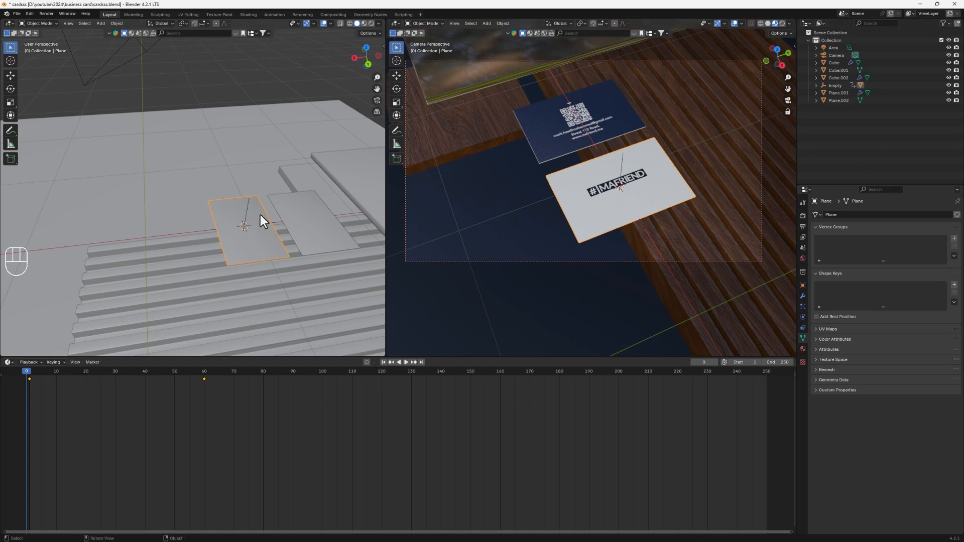
middle_click_drag(260, 215, 290, 233)
key("space")
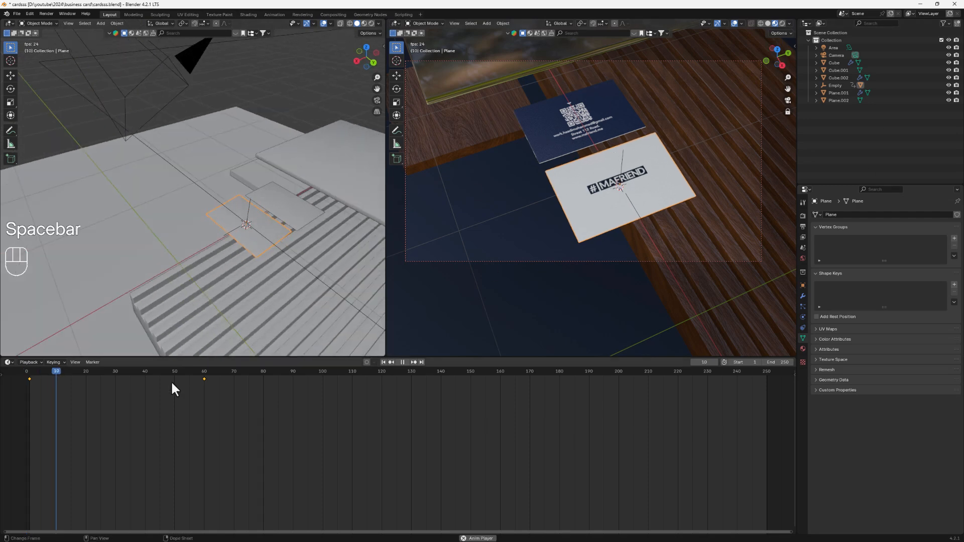
key("space")
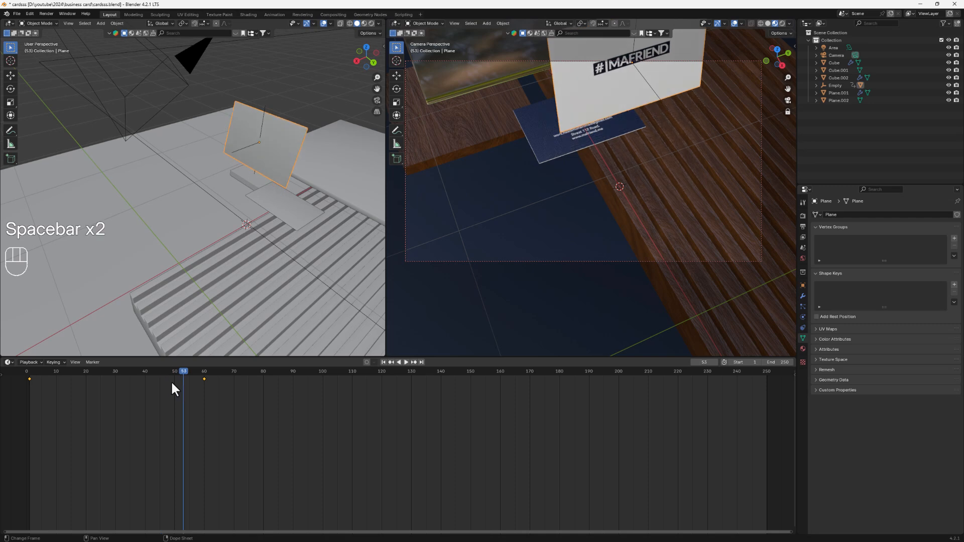
left_click_drag(180, 369, 34, 377)
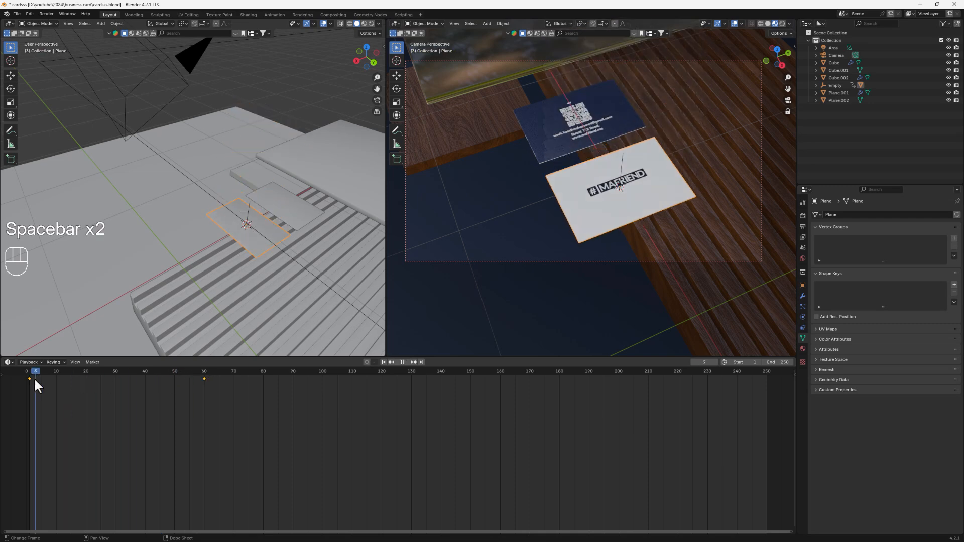
- Select the white card and adjust the camera framing slightly around the two business cards
scroll(188, 240, "down", 5)
middle_click_drag(205, 278, 235, 260)
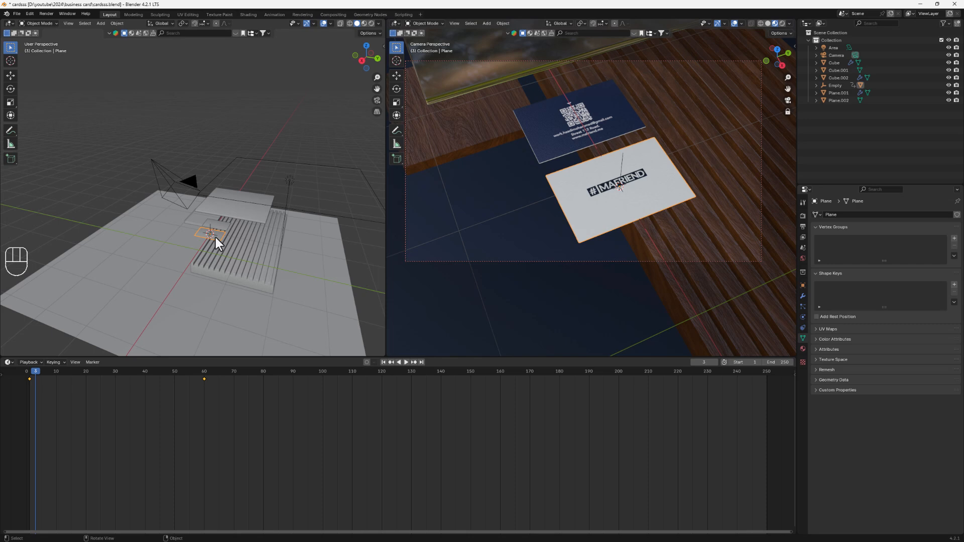
left_click(171, 186)
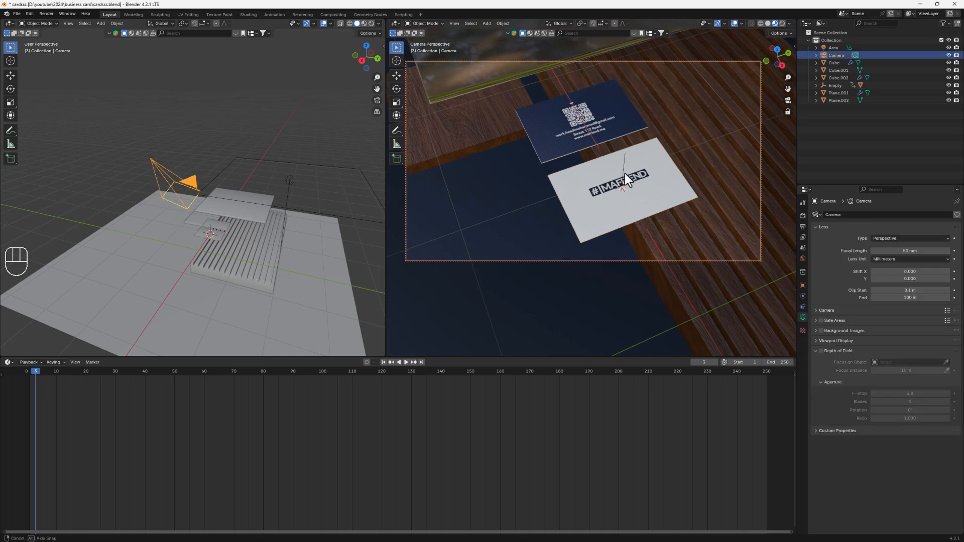
left_click(627, 181)
middle_click_drag(654, 206, 654, 196, "shift")
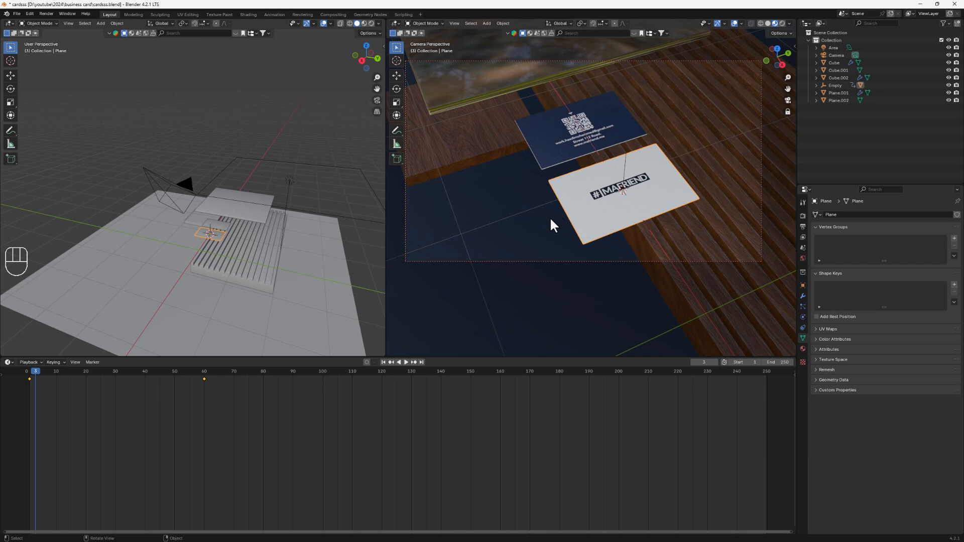
- Insert a Location & Rotation keyframe on the camera and shift it to frame 1
left_click(151, 176)
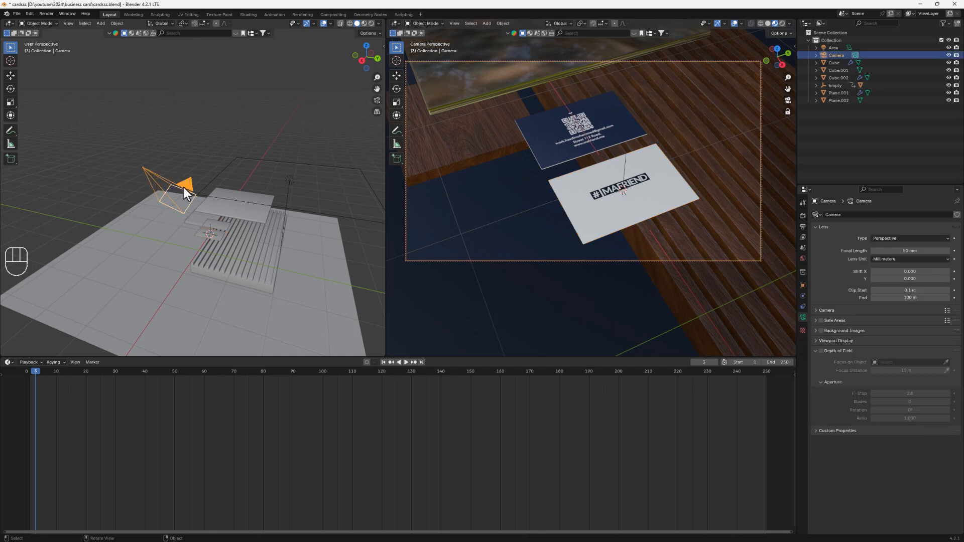
key("k")
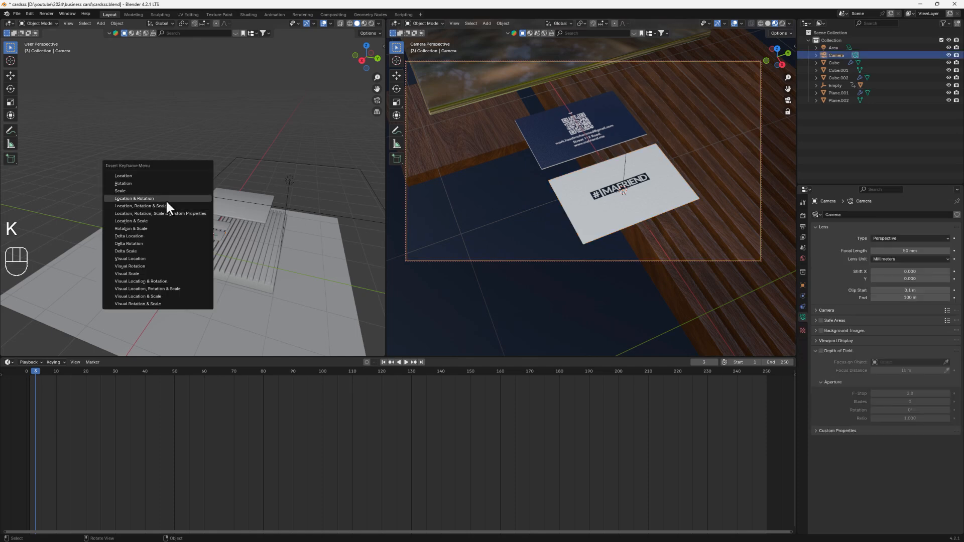
left_click(166, 200)
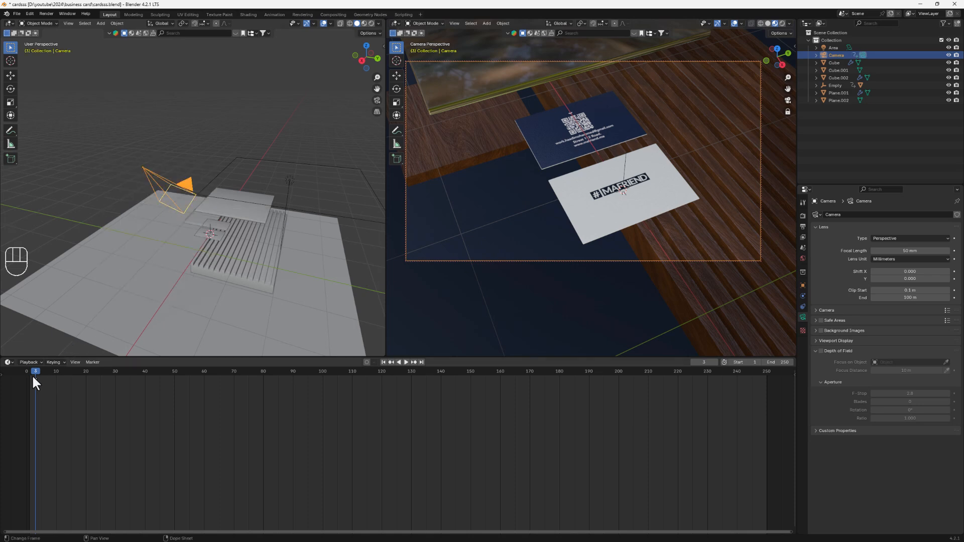
key("g")
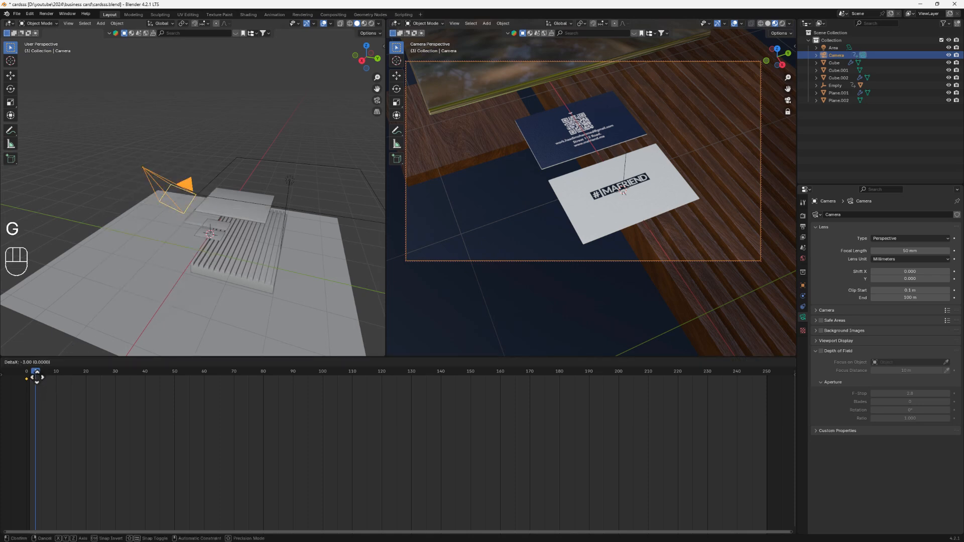
left_click(39, 376)
left_click_drag(40, 369, 26, 370)
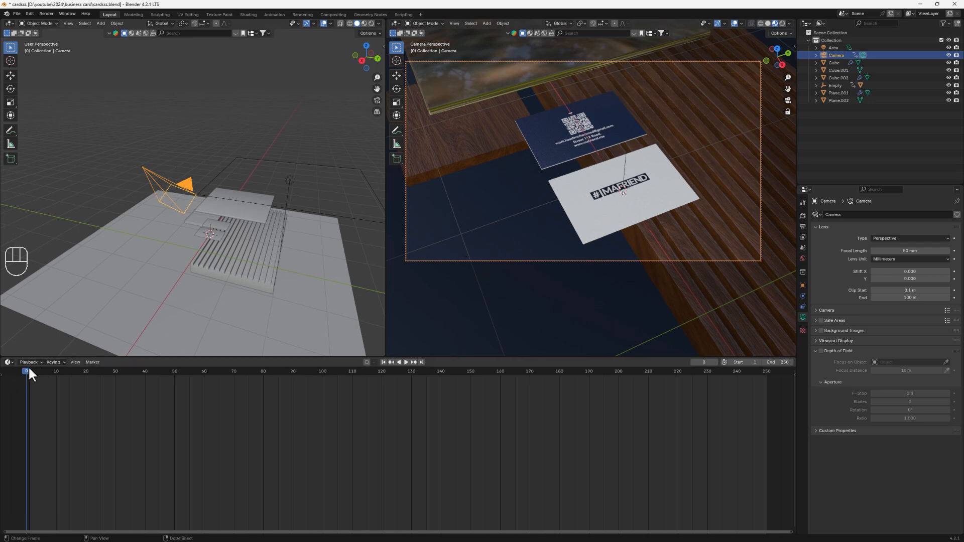
- At frame 50, orbit the camera around the blue card to a lower frontal view and insert a Location & Rotation keyframe
left_click_drag(29, 369, 173, 380)
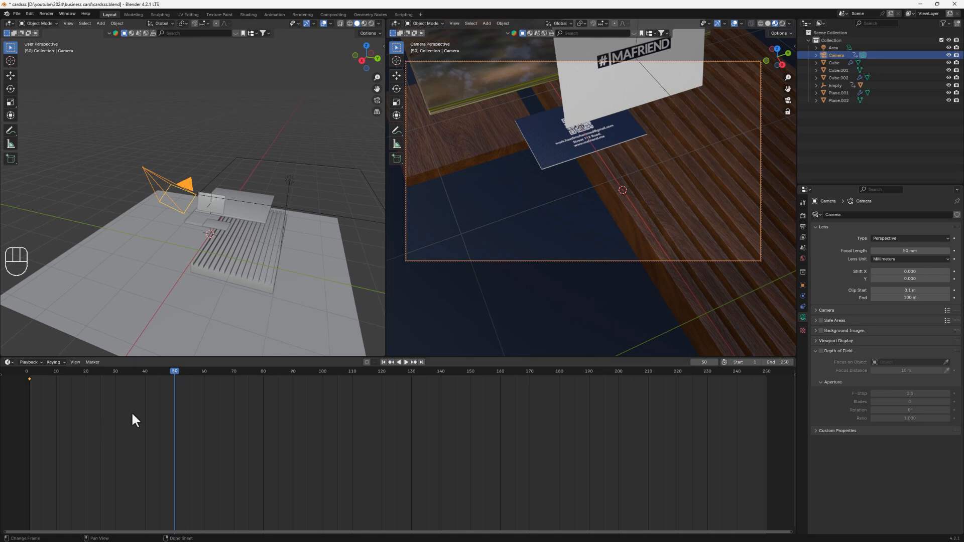
left_click_drag(176, 370, 174, 373)
left_click(592, 155)
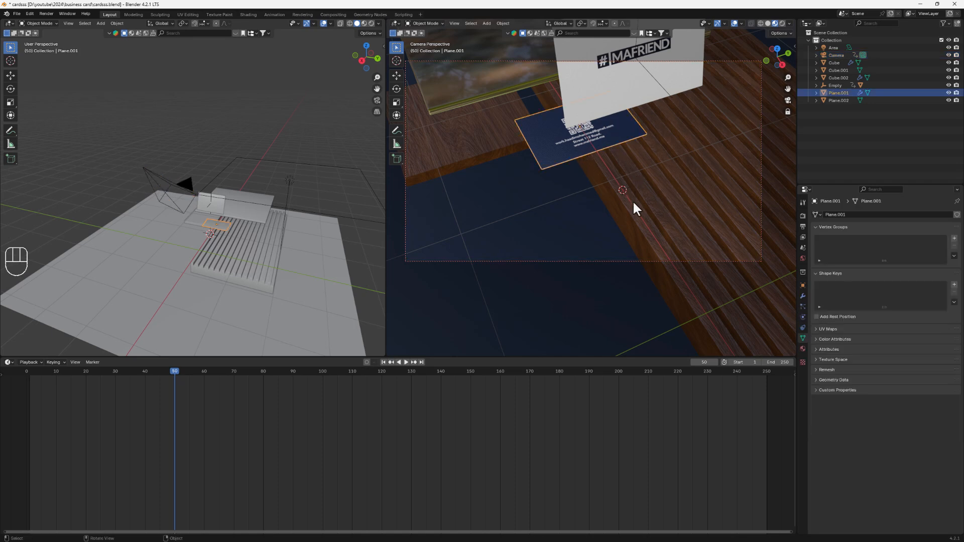
middle_click_drag(632, 201, 612, 191)
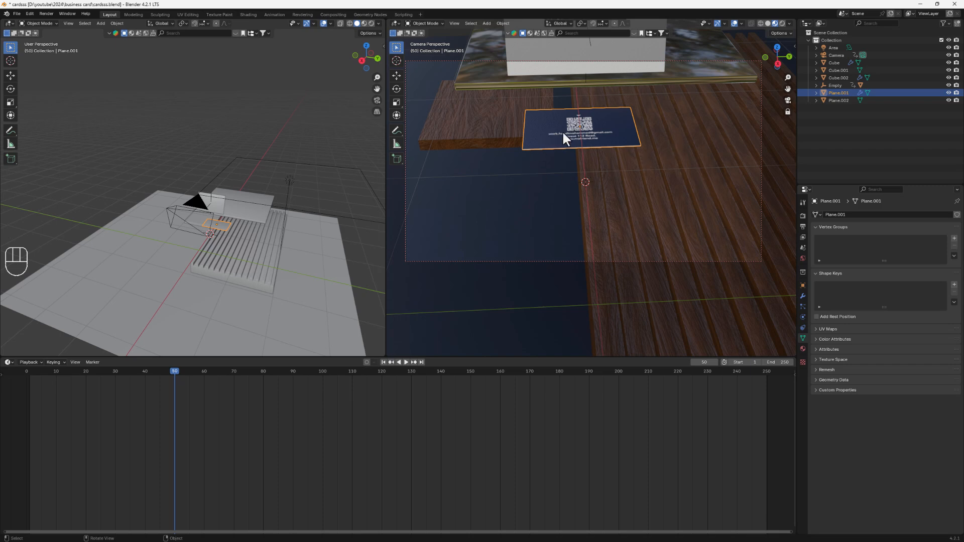
left_click(171, 210)
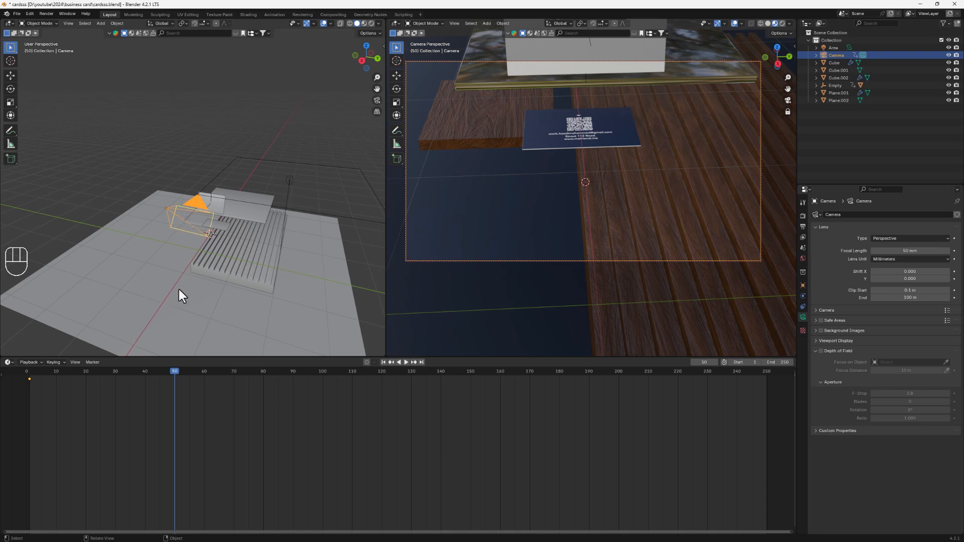
key("k")
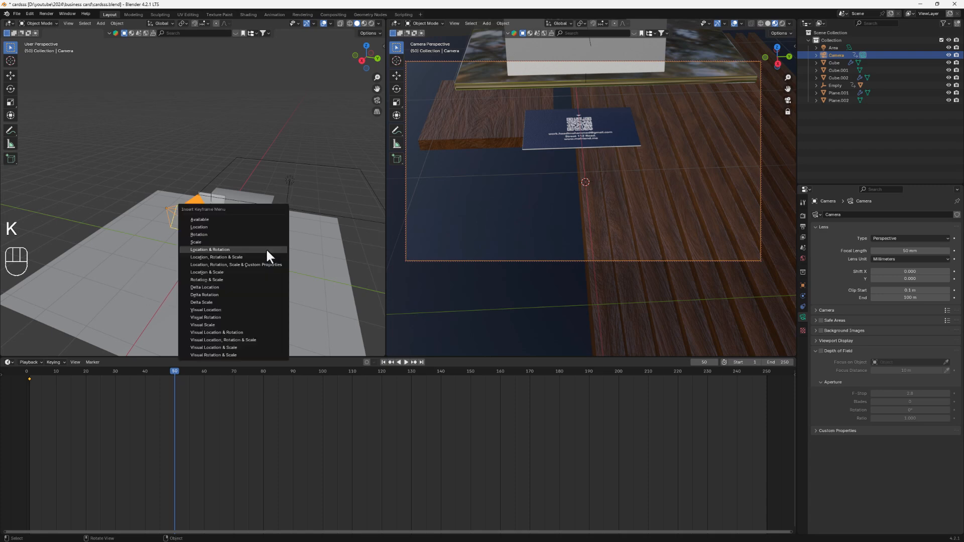
left_click(266, 249)
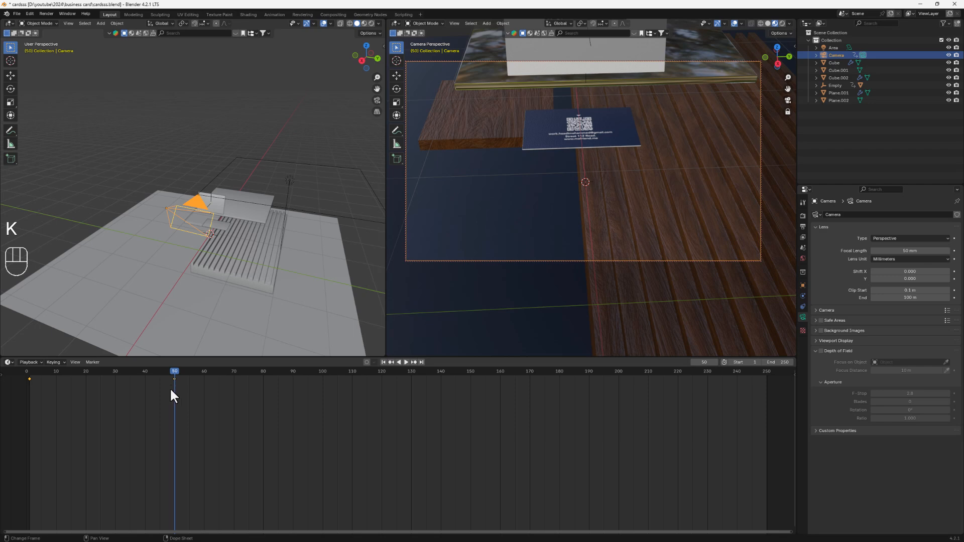
- Play the animation twice from frame 1 to examine the camera move
left_click_drag(174, 371, 31, 391)
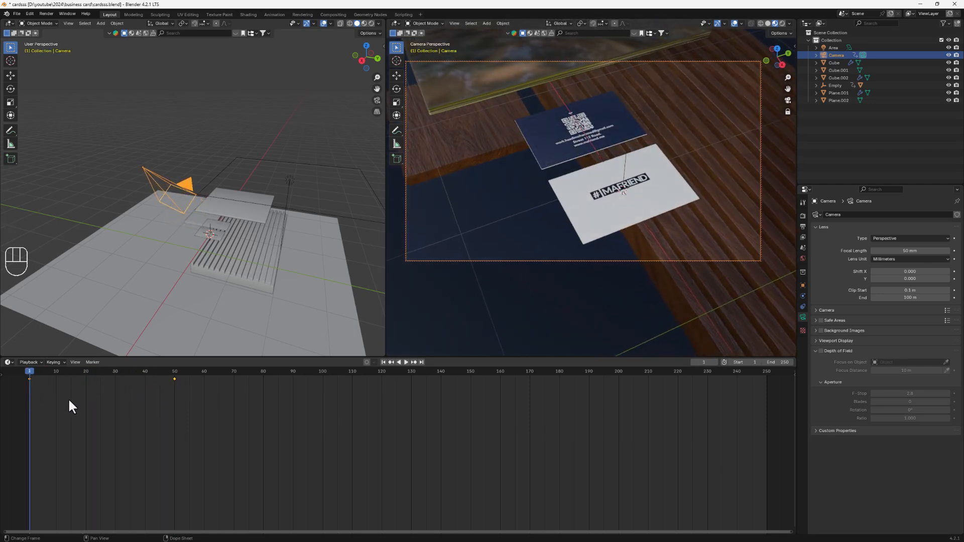
key("space")
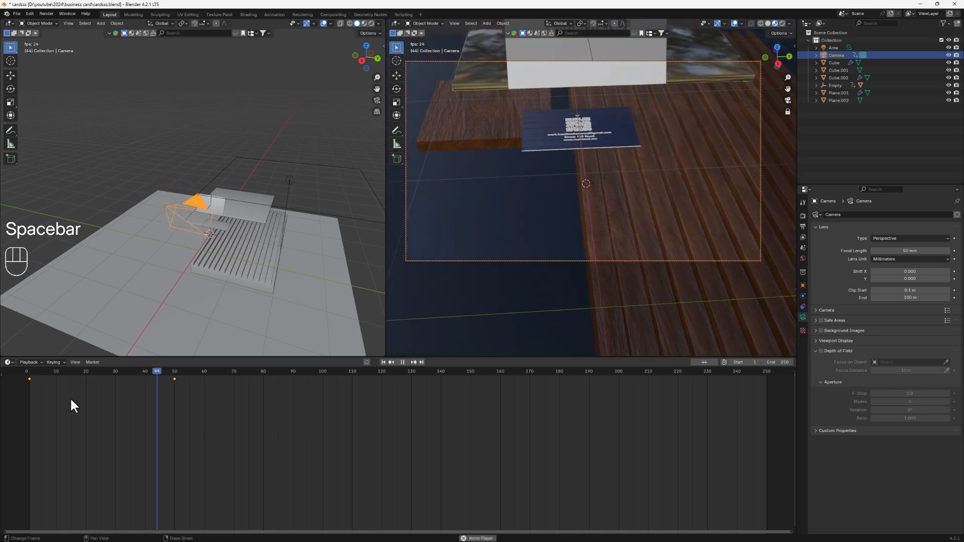
key("space")
left_click_drag(216, 376, 30, 381)
key("space")
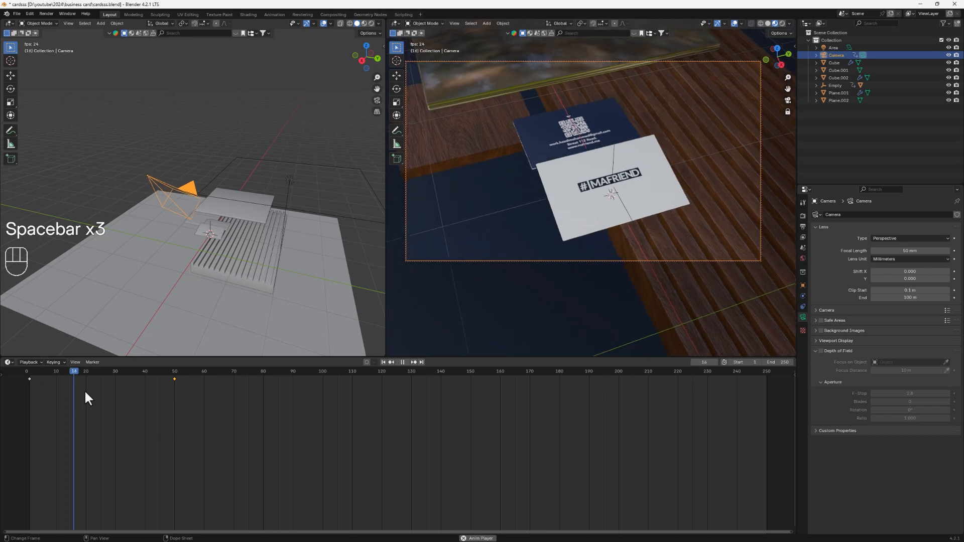
key("space")
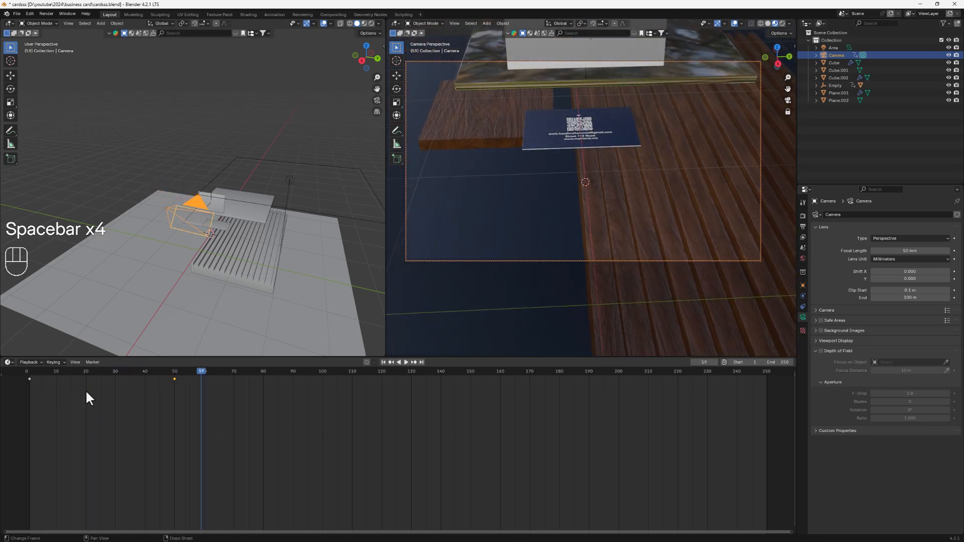
- Go to frame 50 and add a second camera to the scene at the 3D cursor
left_click_drag(128, 372, 173, 369)
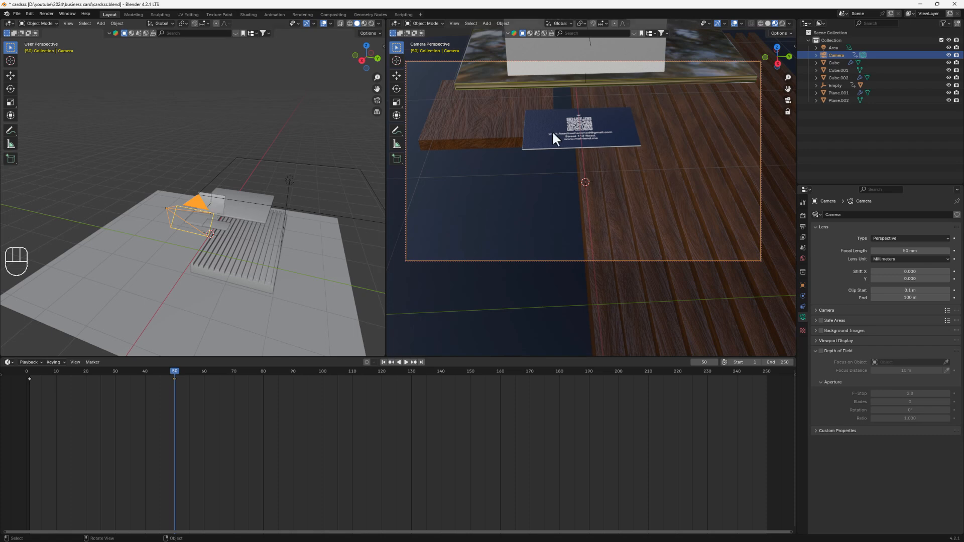
scroll(180, 245, "up", 2)
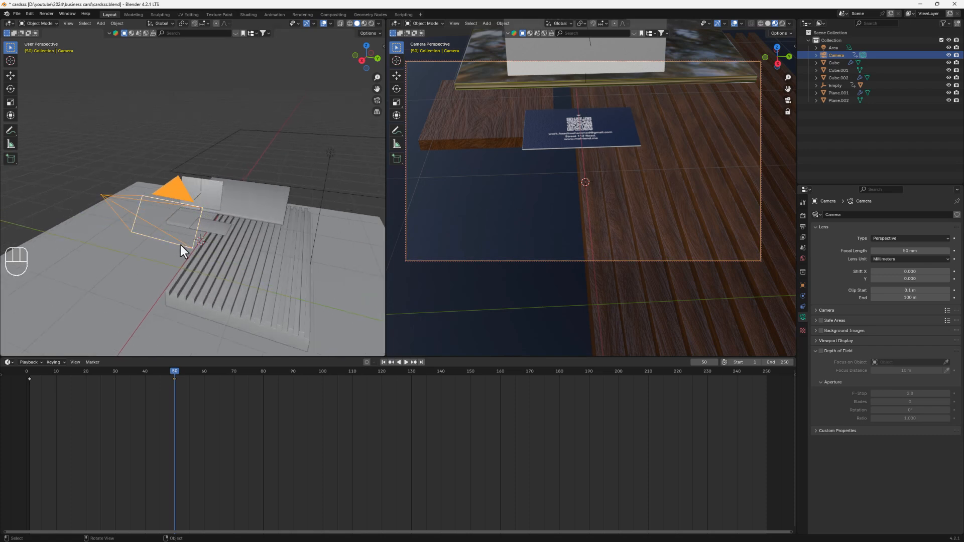
scroll(200, 245, "up", 1)
scroll(224, 243, "up", 2)
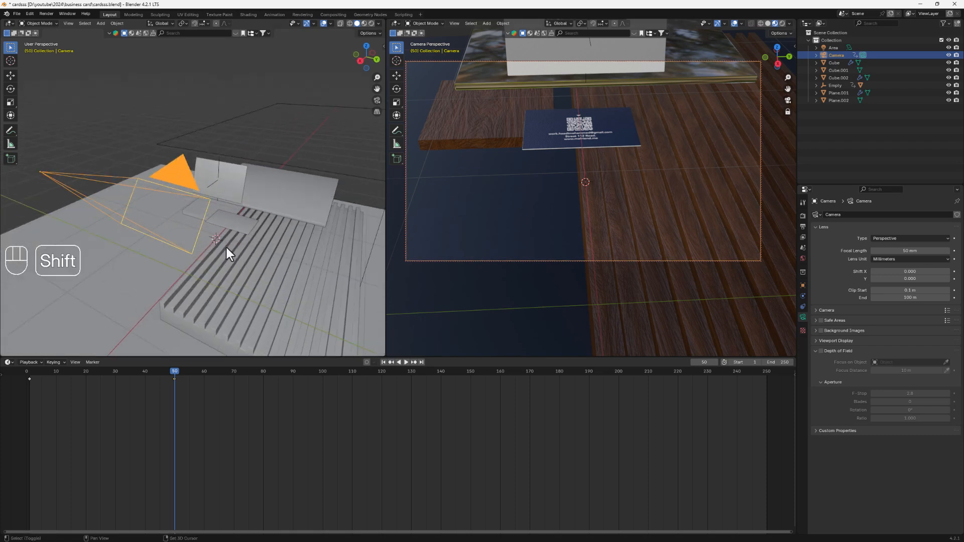
middle_click_drag(225, 245, 192, 212, "shift")
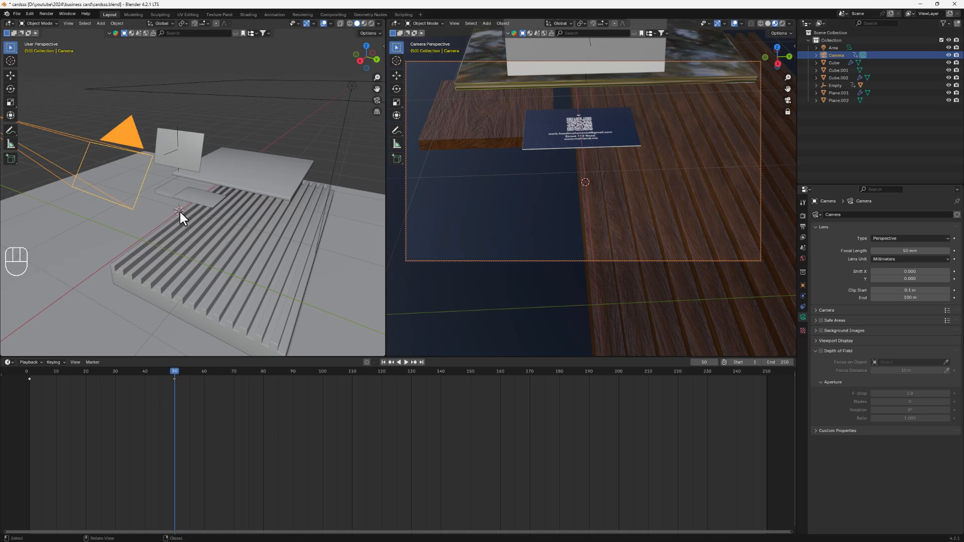
key("shift+a")
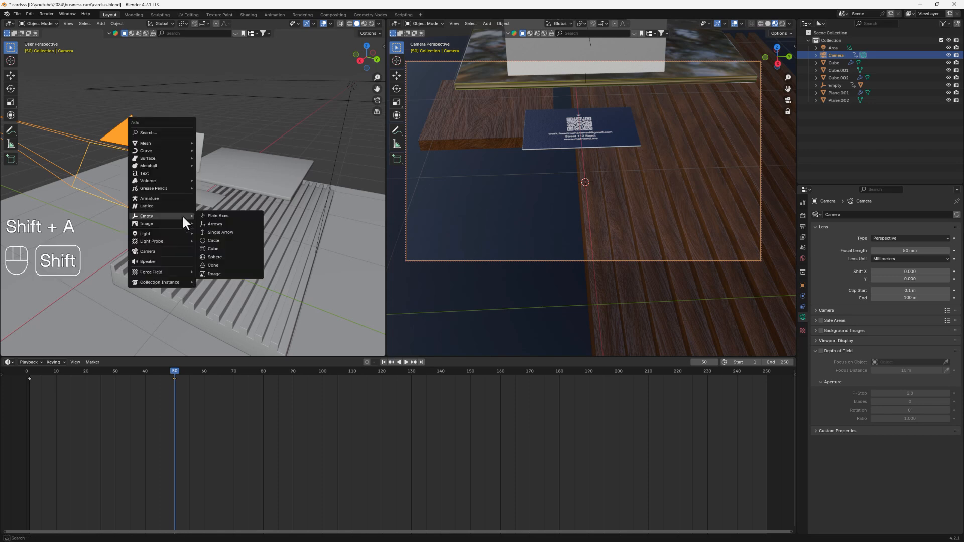
left_click(161, 250)
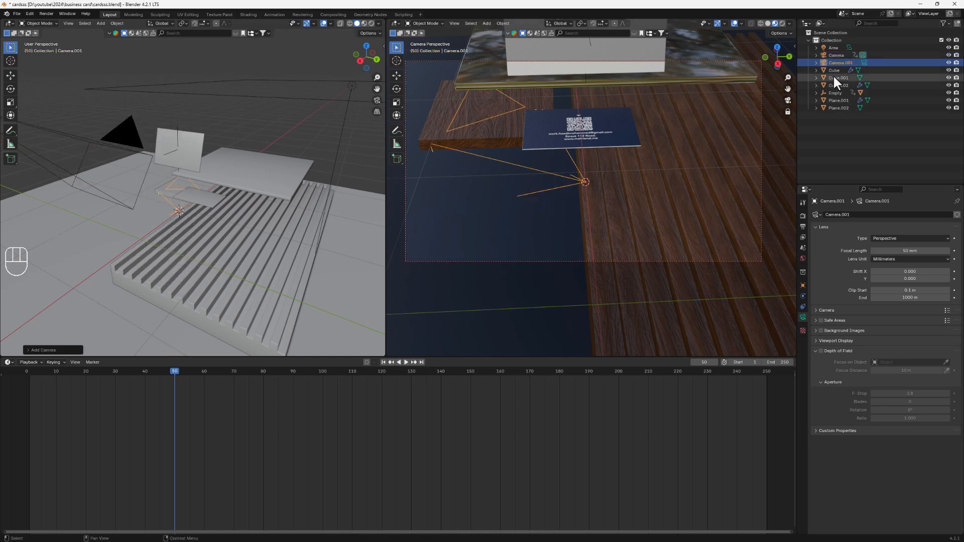
- Compare the original camera with the second one by selecting each in turn and checking the active camera view
left_click(841, 55)
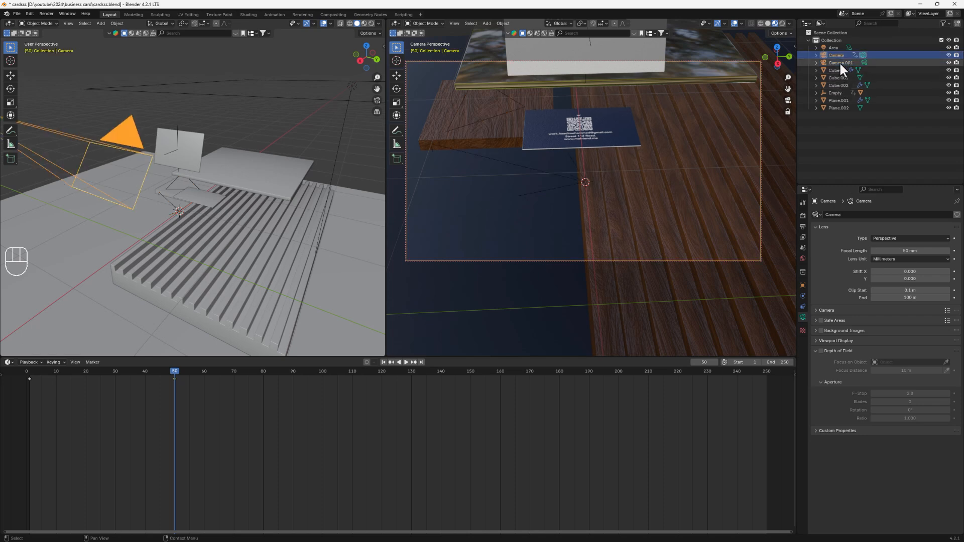
left_click(840, 62)
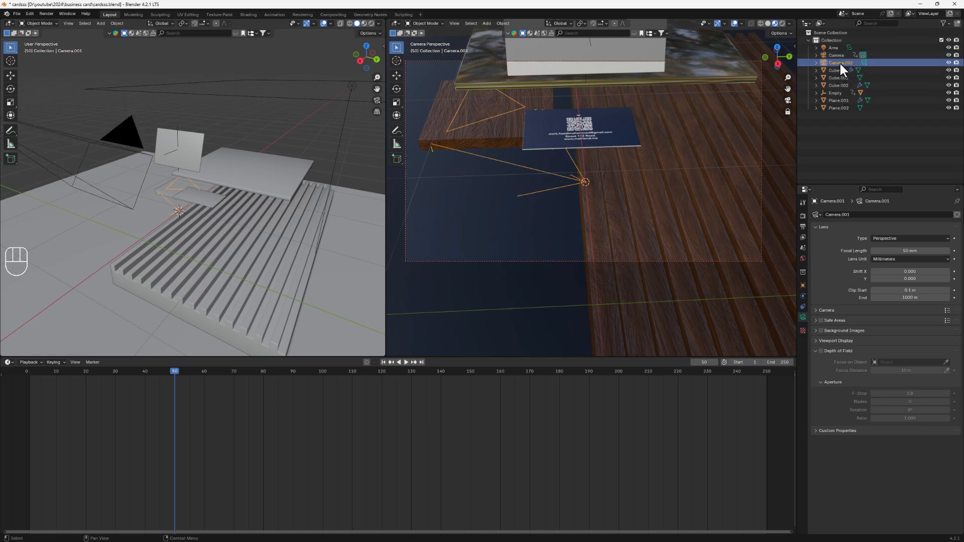
left_click(787, 100)
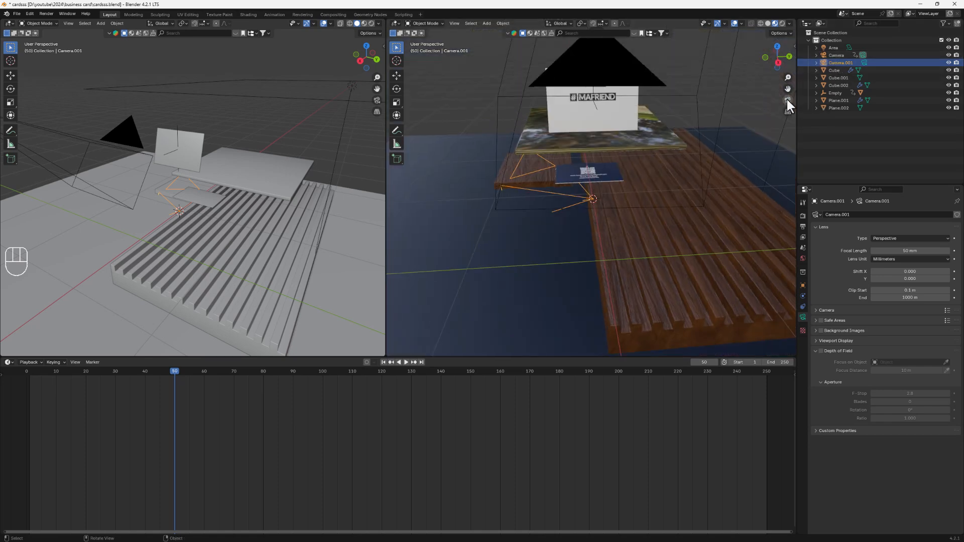
left_click(787, 98)
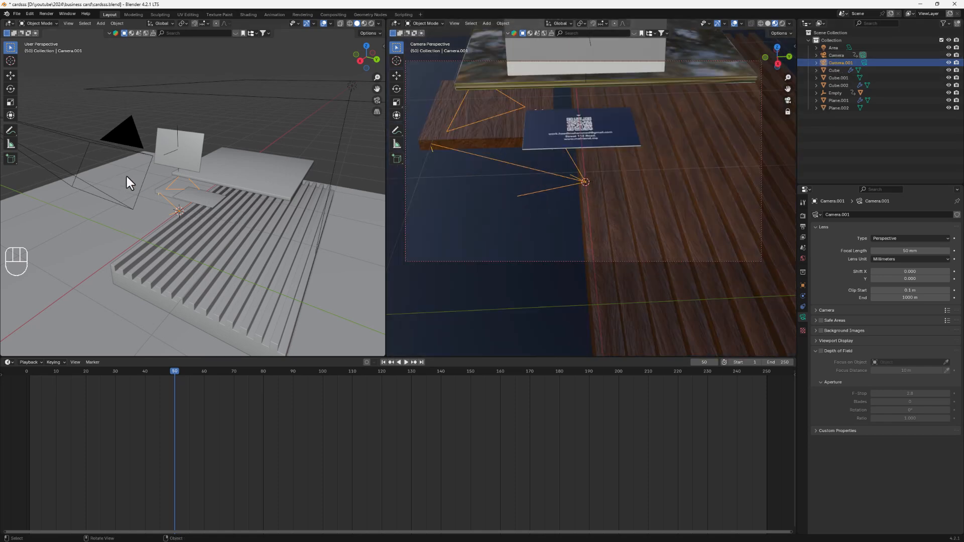
left_click(95, 143)
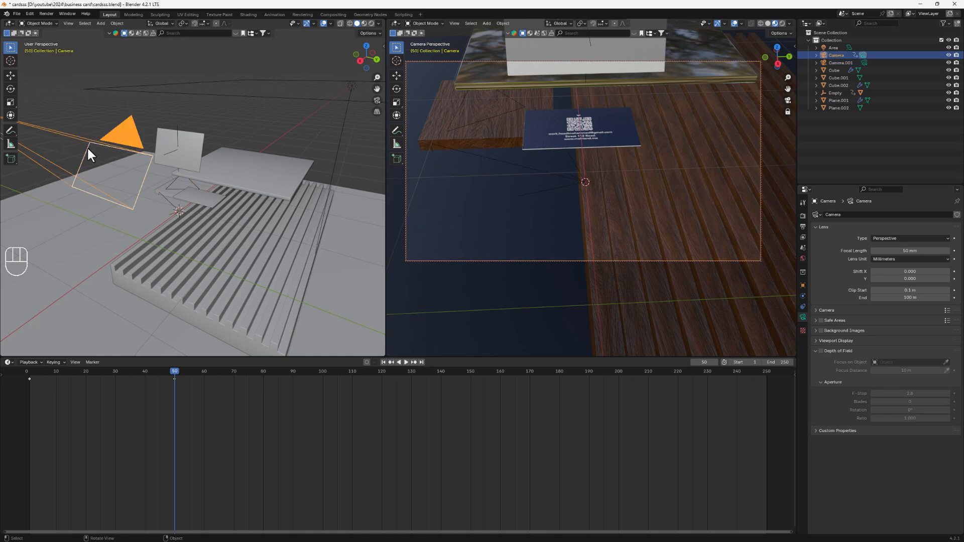
left_click(170, 206)
left_click(173, 204)
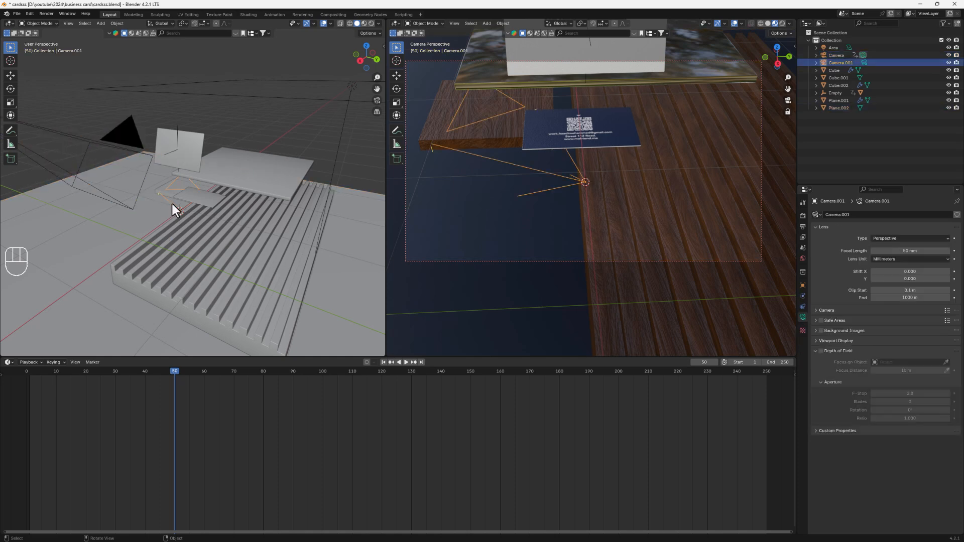
- Select the original camera, return to frame 1 and add a timeline marker there
left_click(129, 205)
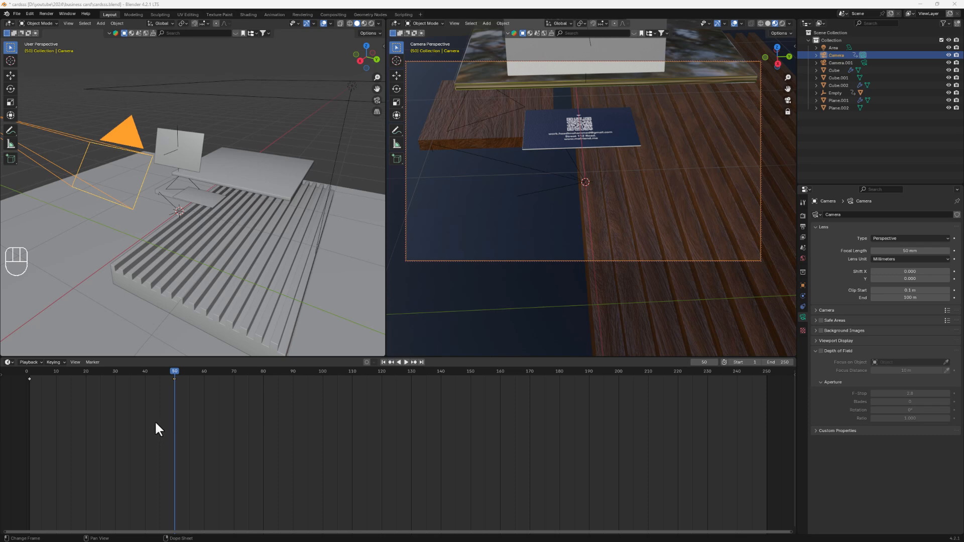
key("i")
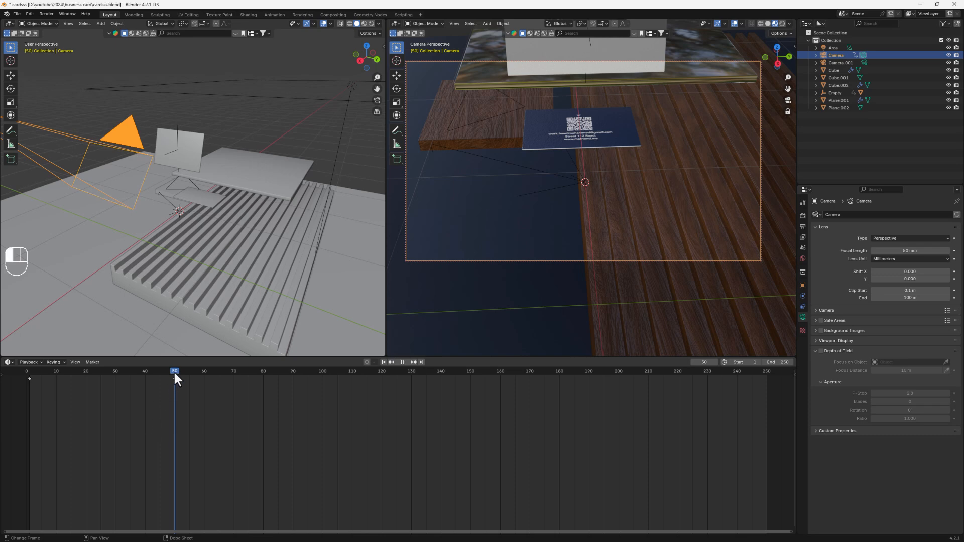
left_click_drag(173, 370, 68, 418)
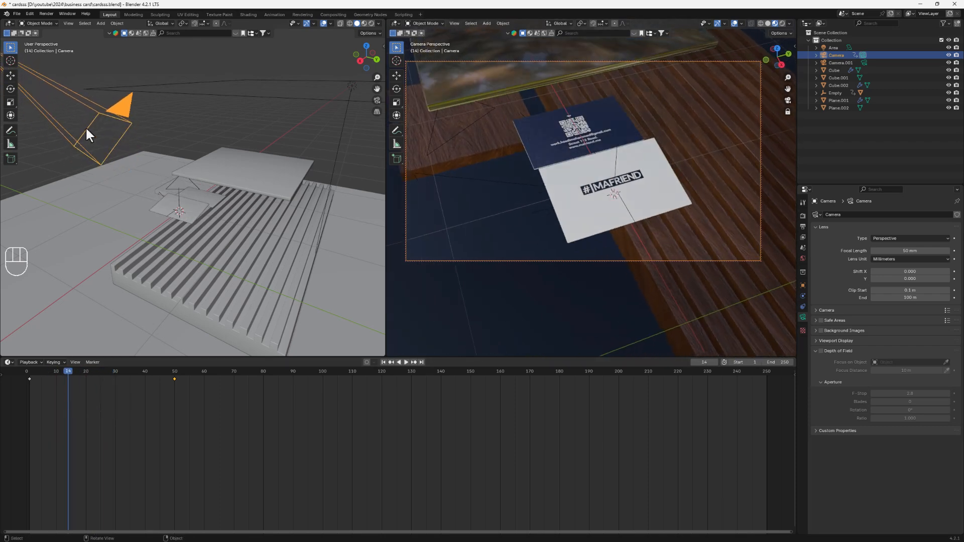
left_click_drag(32, 377, 29, 378)
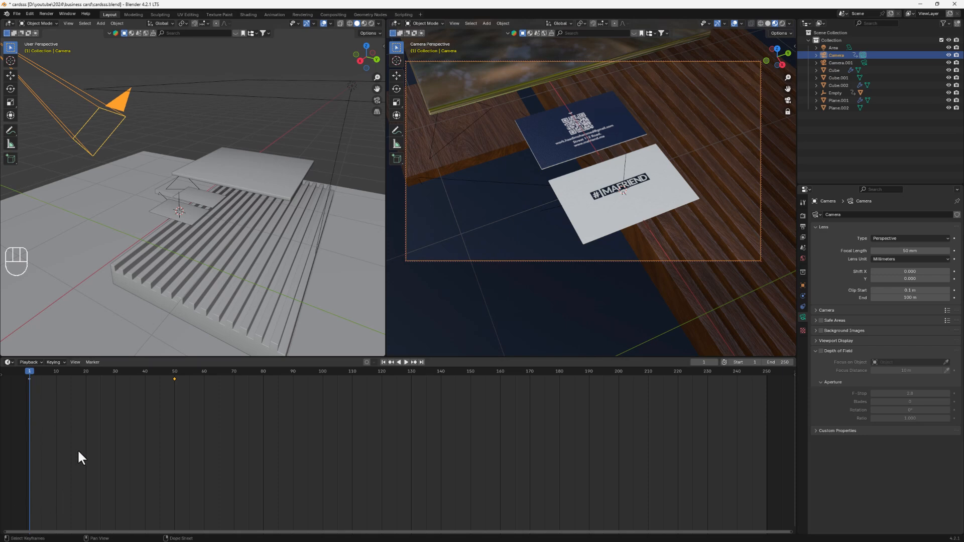
left_click(87, 362)
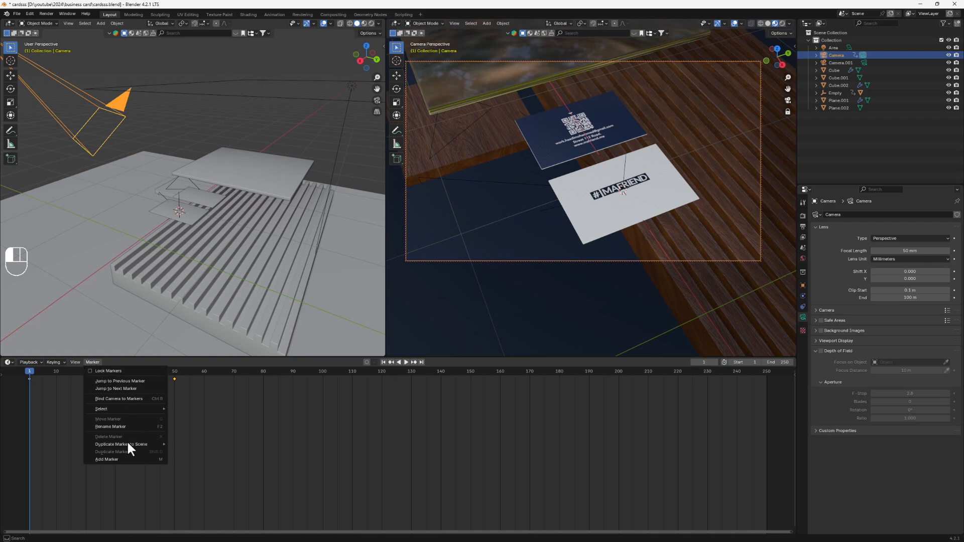
mouse_move(126, 445)
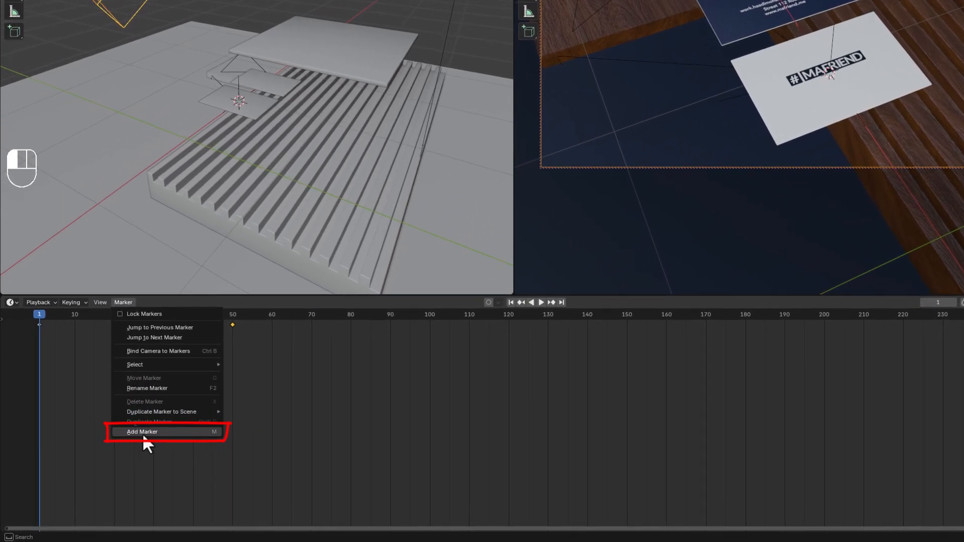
left_click(148, 432)
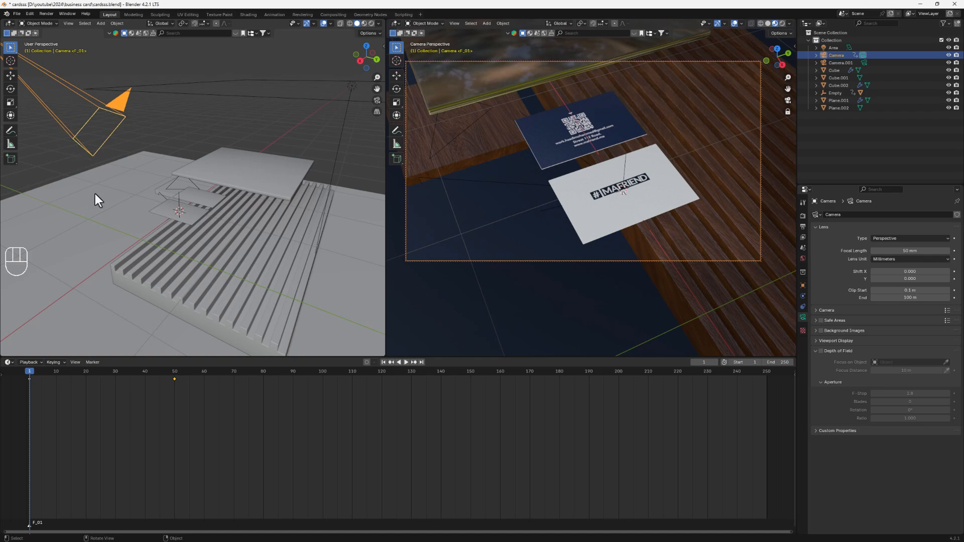
- Bind the original camera to the timeline marker at frame 1
left_click(92, 362)
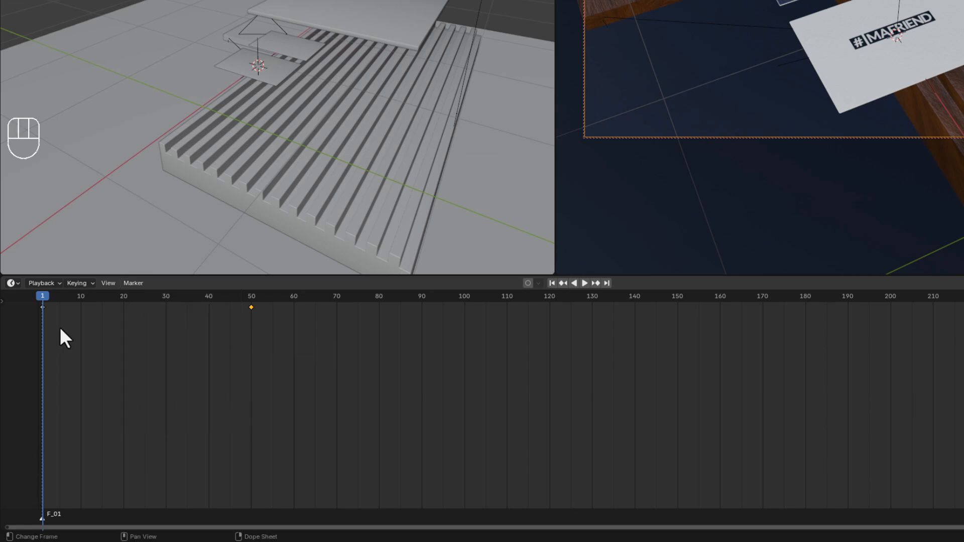
left_click(133, 284)
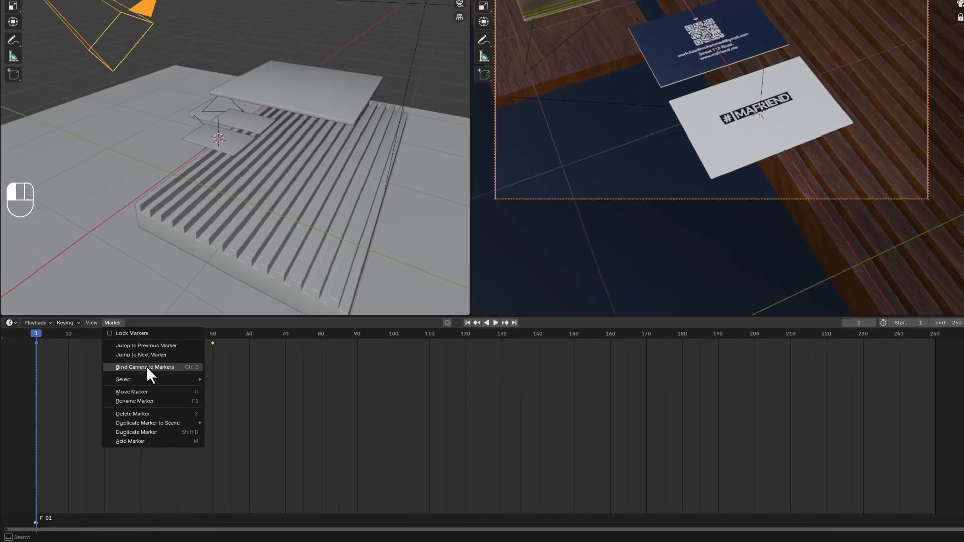
left_click(146, 367)
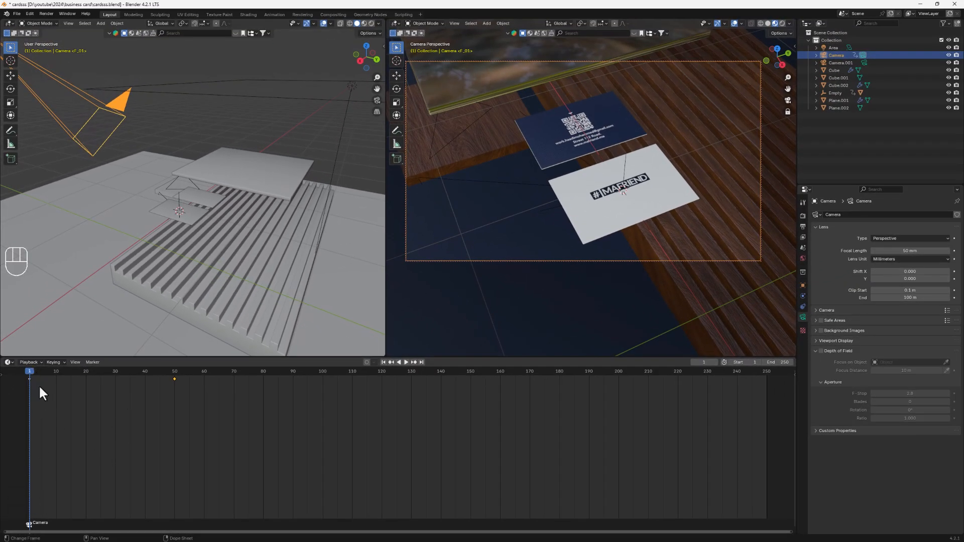
- Move the playhead to frame 29 and add another timeline marker
left_click_drag(32, 372, 113, 376)
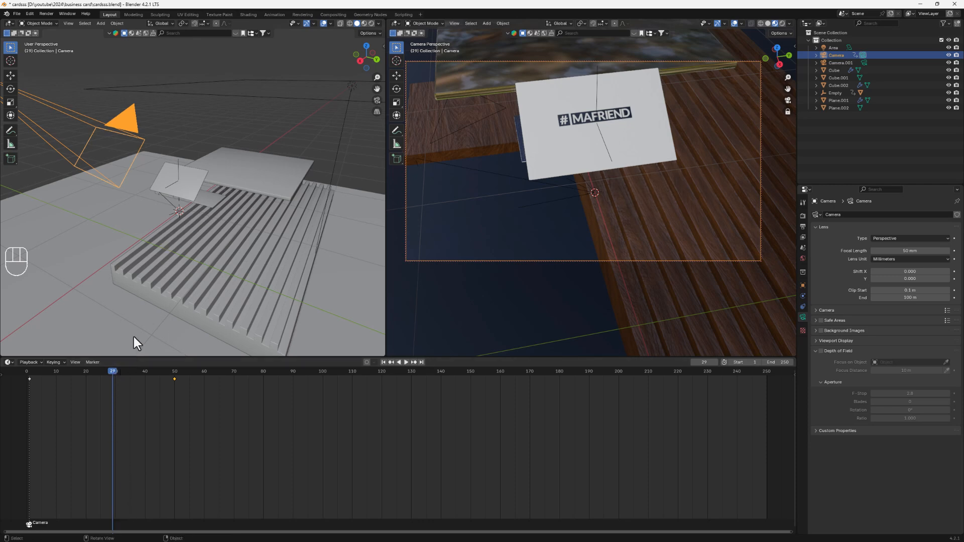
left_click(93, 362)
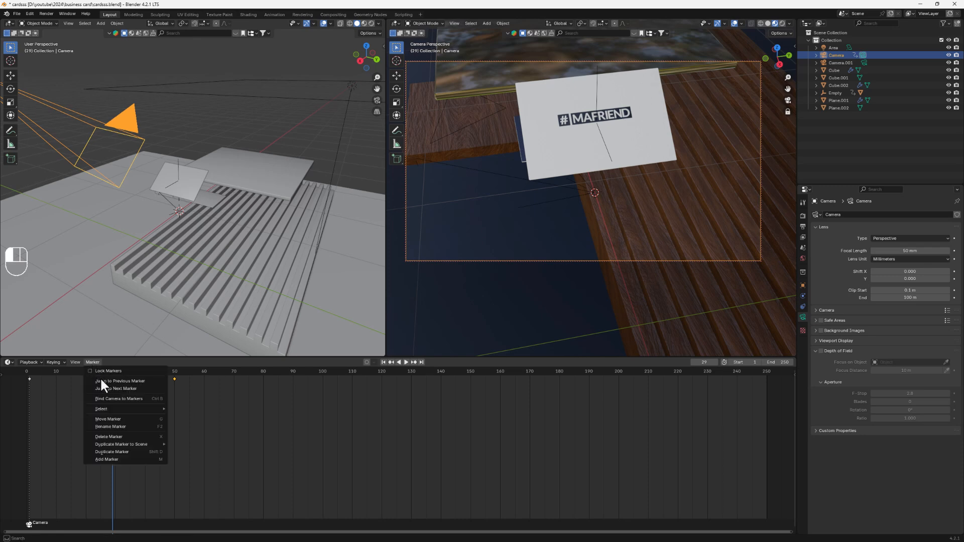
left_click(109, 458)
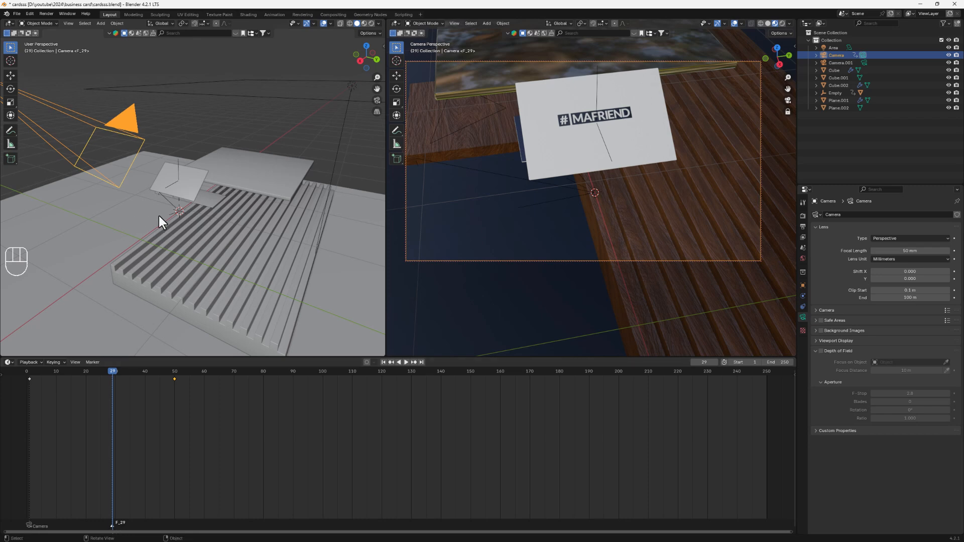
- Select the second camera, Camera.001, and bind it to the marker at frame 29
left_click(170, 206)
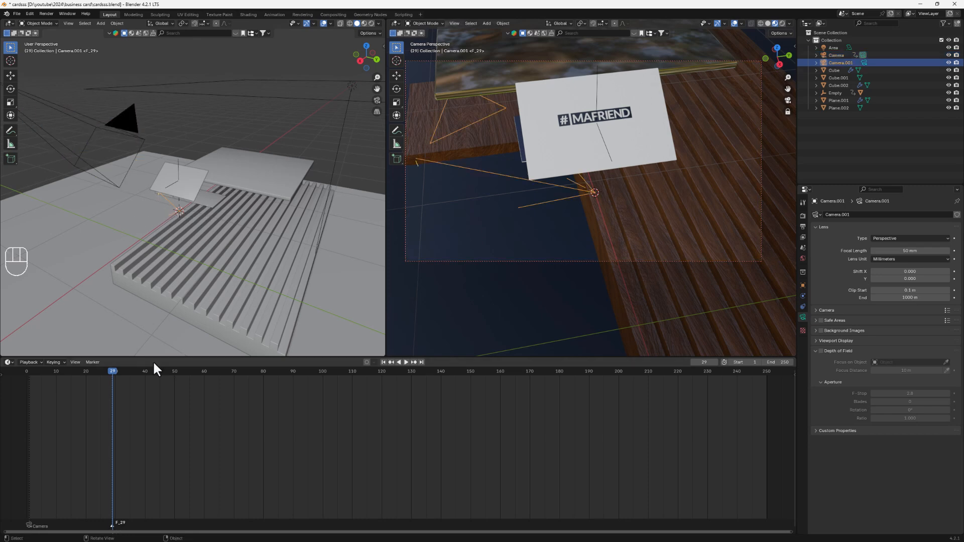
left_click(87, 360)
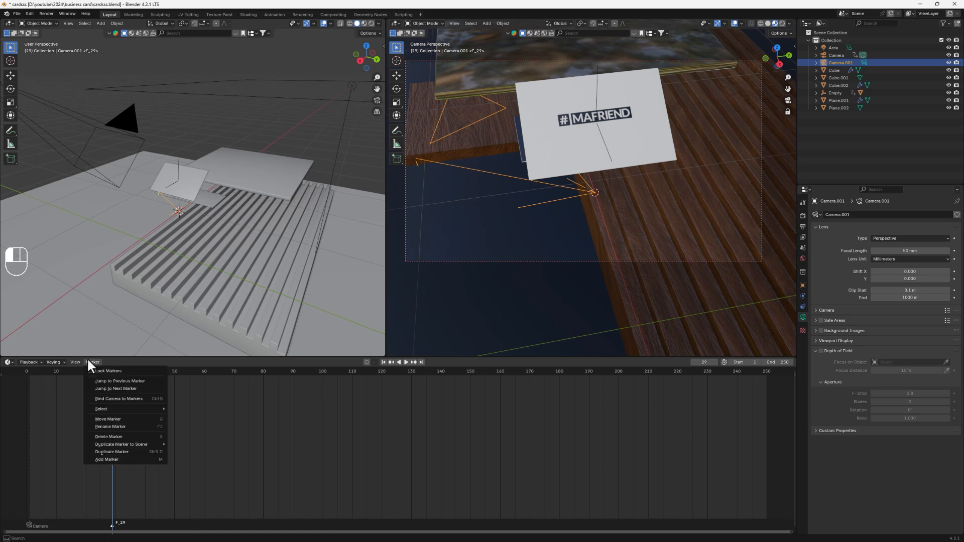
left_click(118, 398)
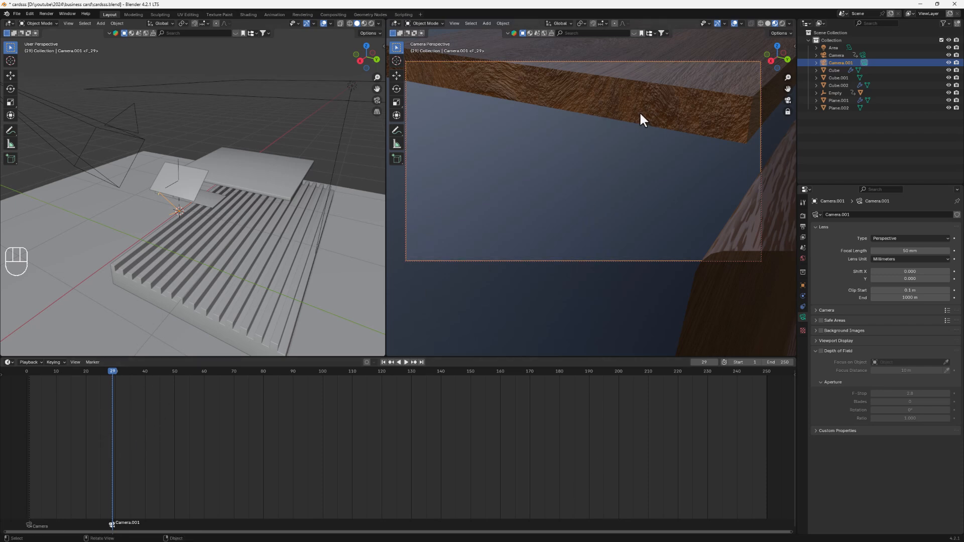
- Move the second camera back and down to a low frontal view that frames the raised white card above the wooden slats
left_click(607, 115)
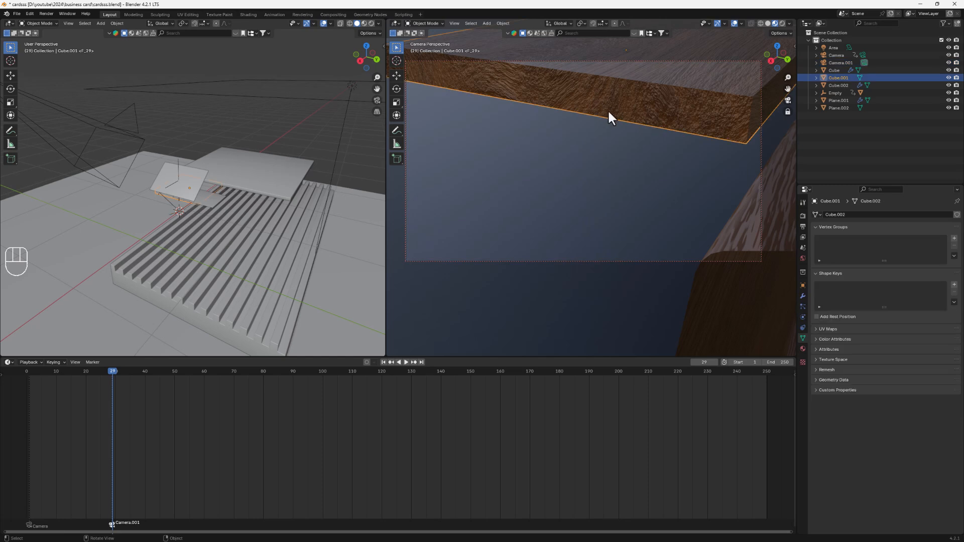
scroll(655, 111, "down", 3)
middle_click_drag(655, 114, 599, 270, "shift")
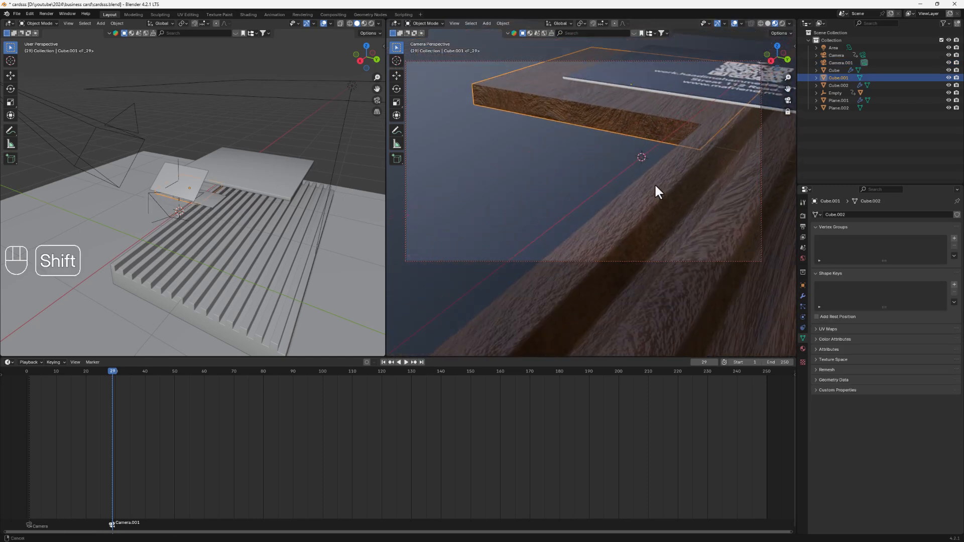
scroll(617, 200, "down", 5)
middle_click_drag(597, 162, 607, 200, "shift")
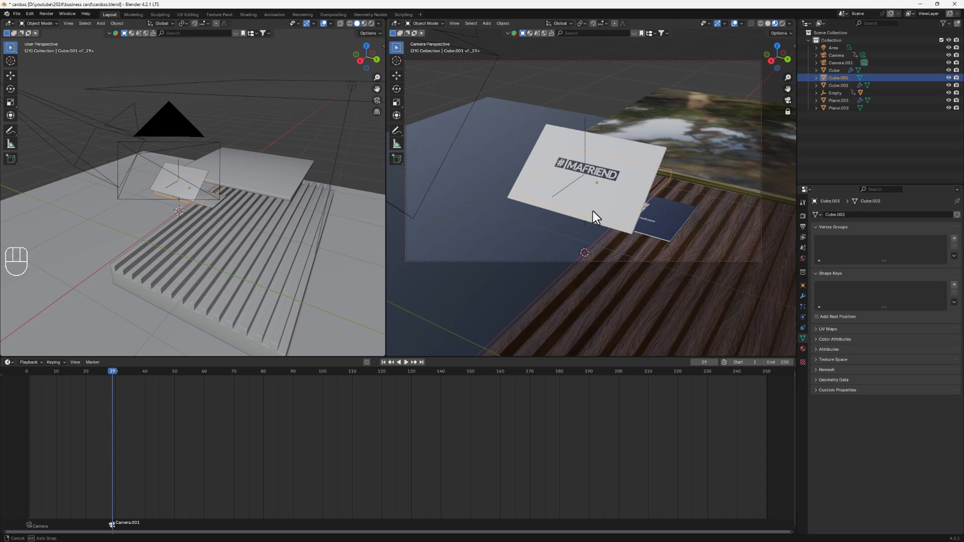
middle_click_drag(663, 188, 641, 248, "shift")
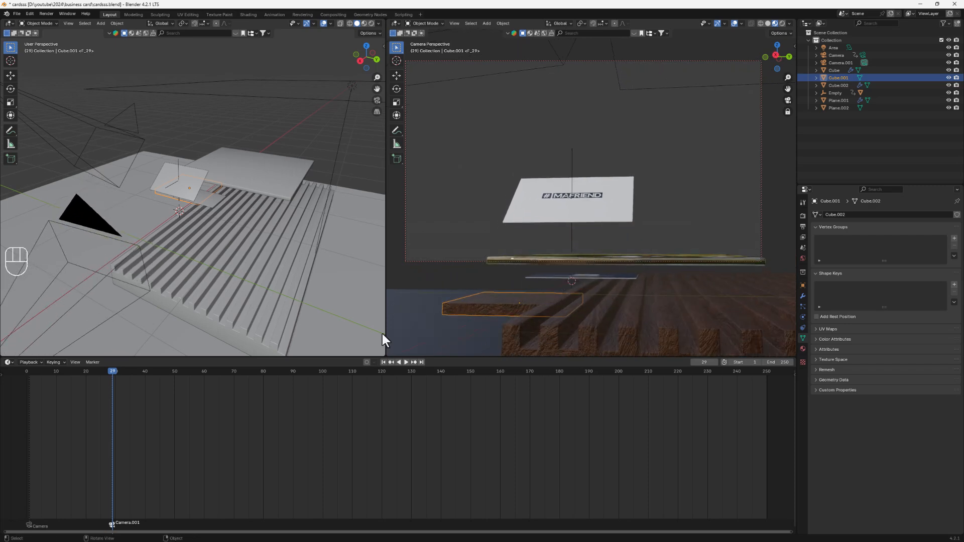
- Play the animation twice from the start to examine the switch between the two cameras
left_click_drag(114, 368, 11, 378)
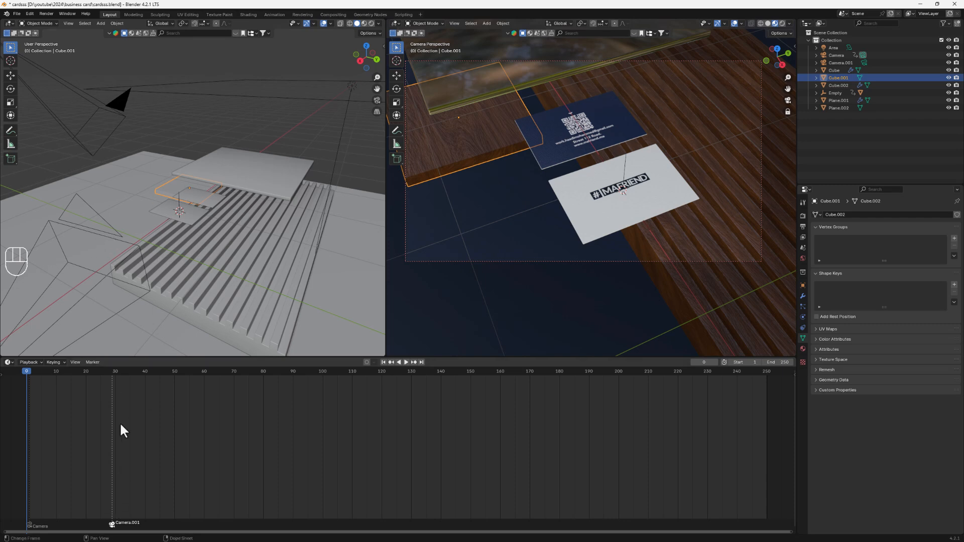
key("space")
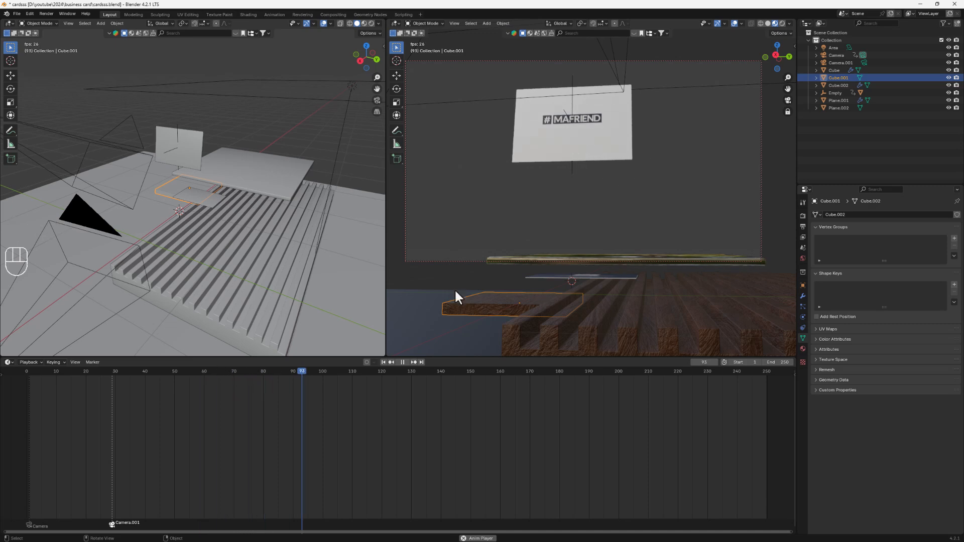
key("space")
left_click_drag(309, 381, 23, 423)
key("space")
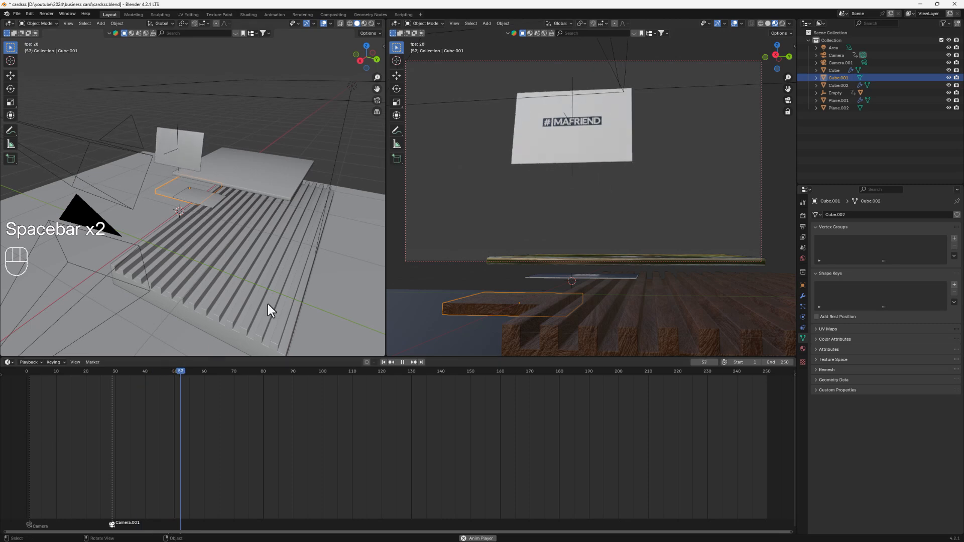
key("space")
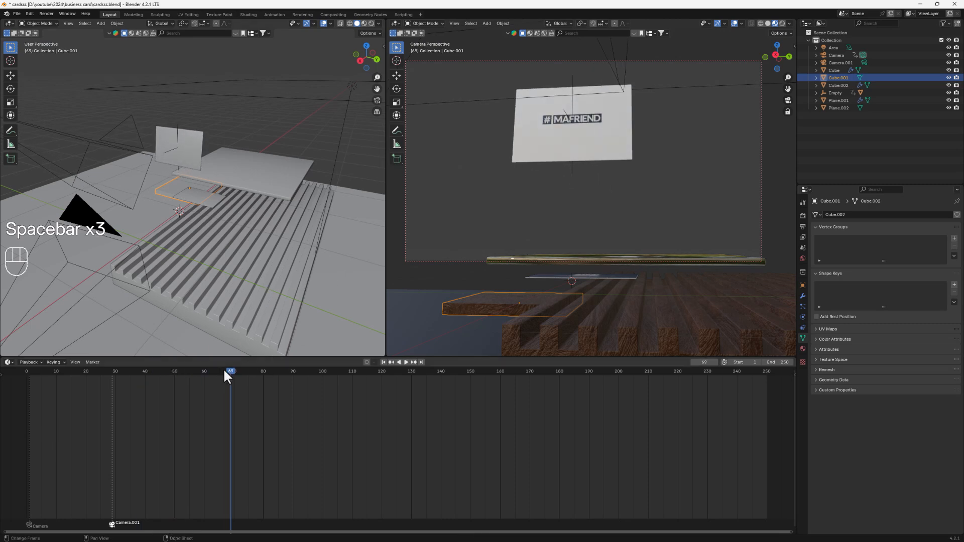
- Go back to frame 21, select the original camera and review the marker commands for binding cameras
left_click_drag(224, 370, 108, 396)
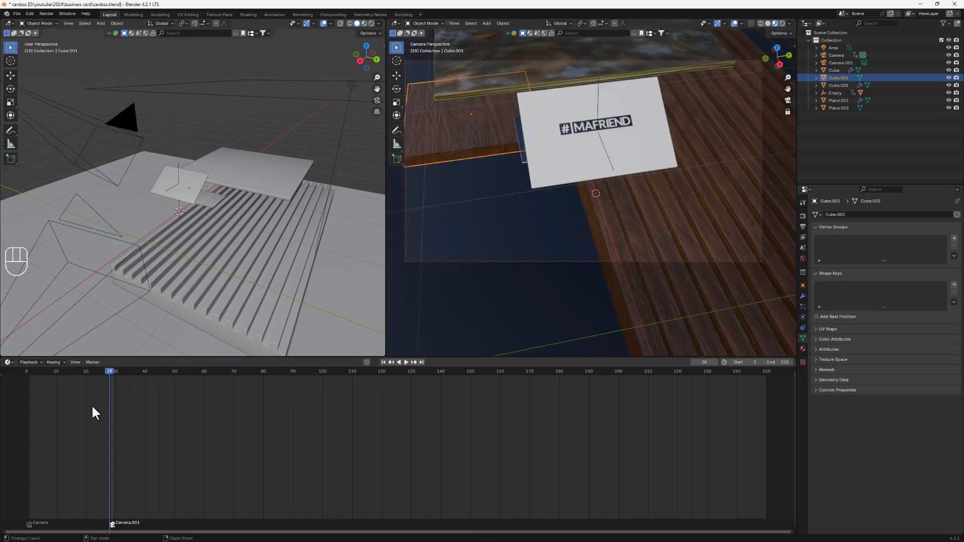
left_click(89, 370)
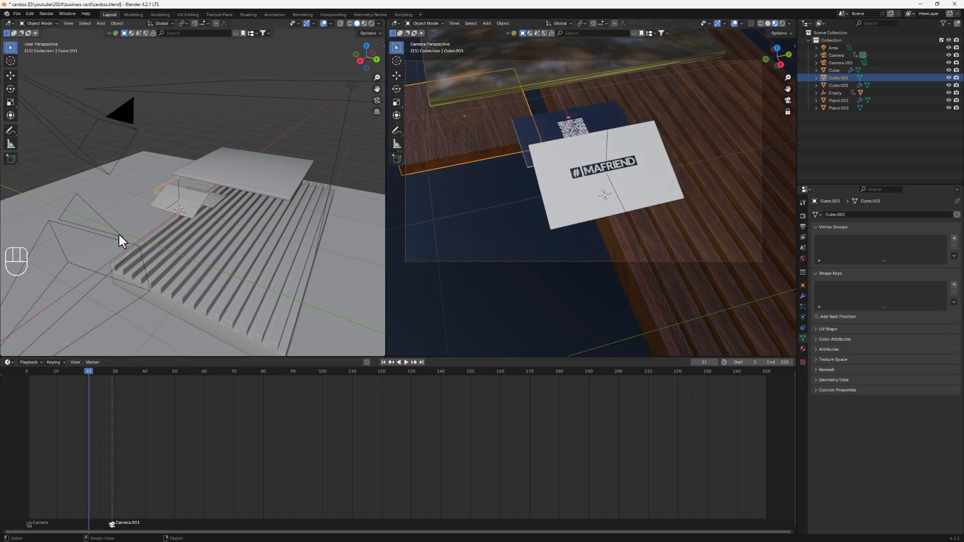
left_click(128, 114)
left_click(89, 362)
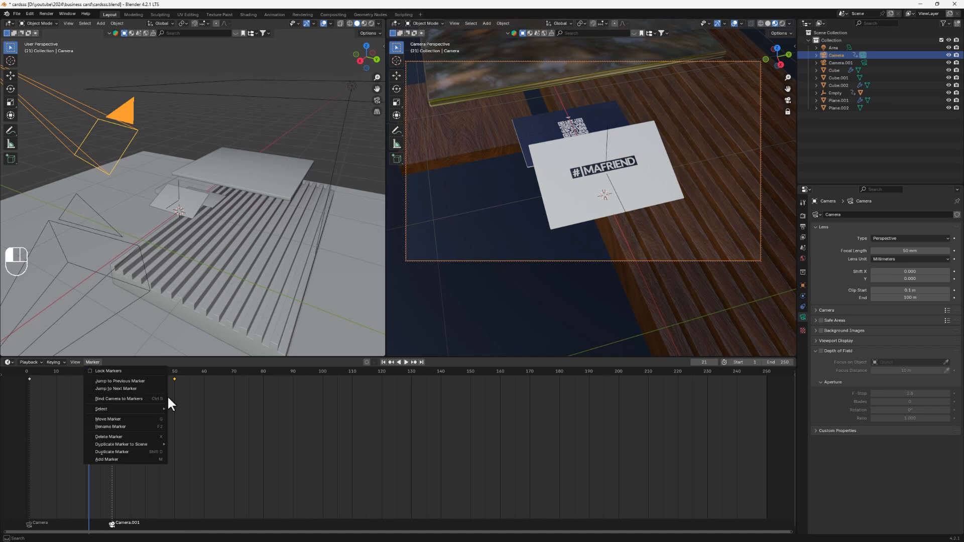
left_click(121, 398)
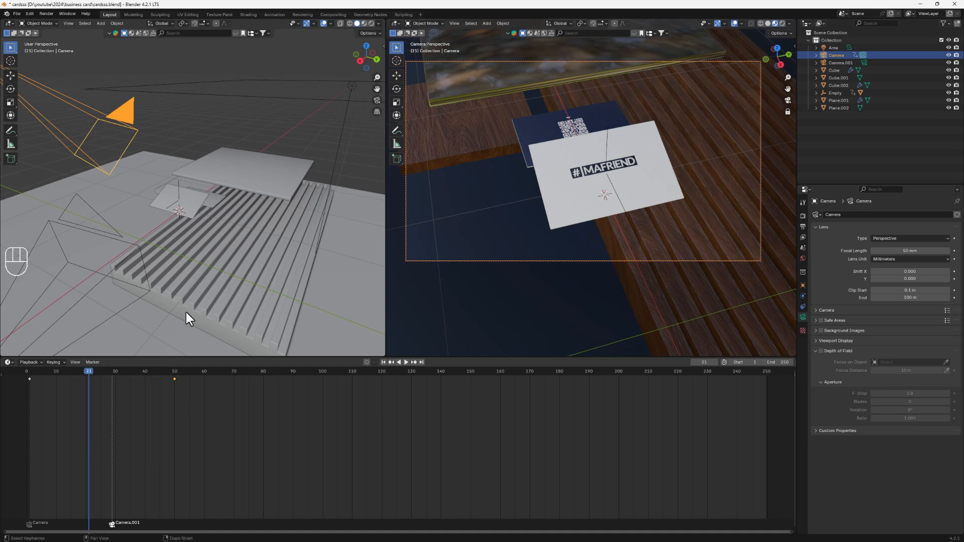
left_click_drag(92, 371, 88, 397)
key("space")
middle_click_drag(98, 157, 114, 178)
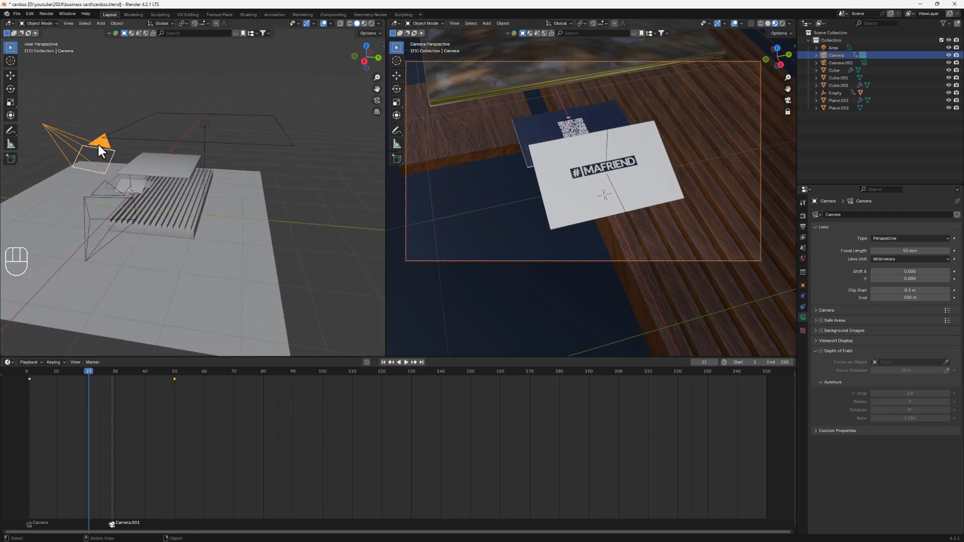
- Go to frame 50 and reposition the second camera so it faces the raised white card from the front, low above the slats
left_click(93, 122)
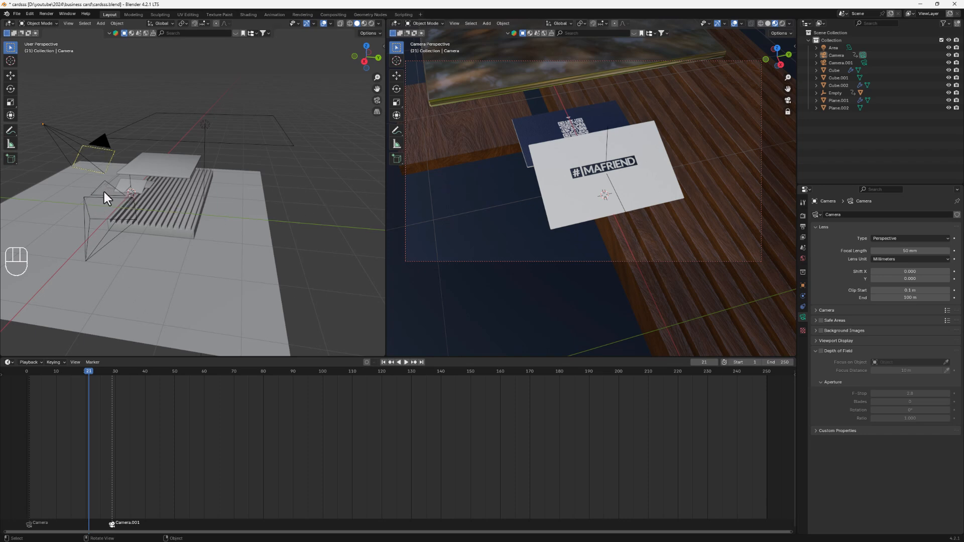
key("space")
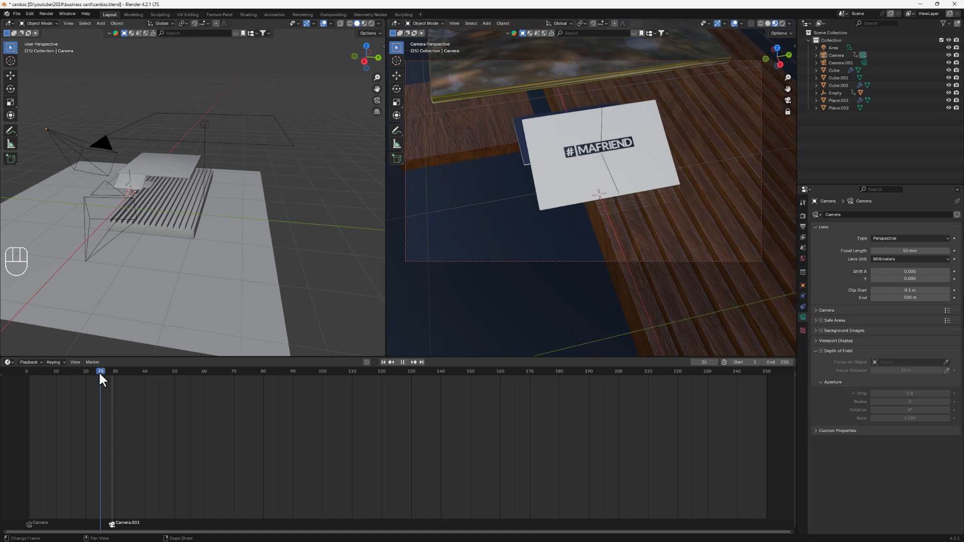
left_click_drag(101, 372, 114, 364)
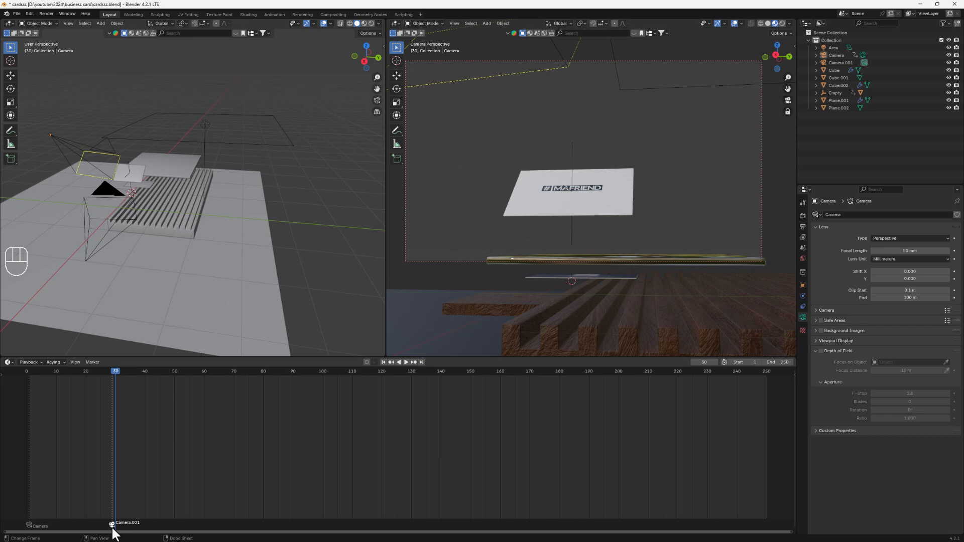
left_click_drag(116, 371, 175, 373)
middle_click_drag(691, 190, 660, 207)
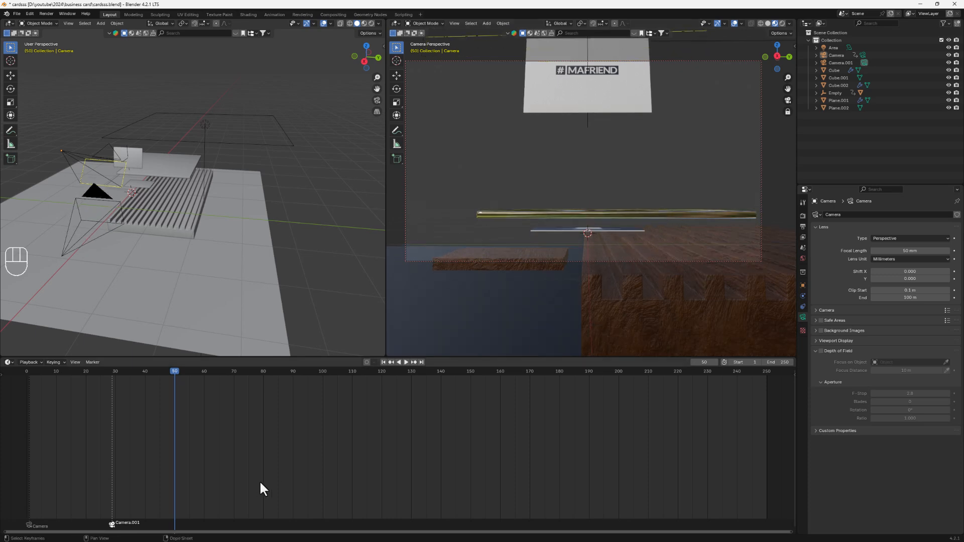
- Select Camera.001 and insert a Location & Rotation keyframe for it at frame 25
mouse_move(174, 380)
left_mouse_down()
mouse_move(77, 395)
mouse_move(110, 388)
left_mouse_up()
left_click(92, 195)
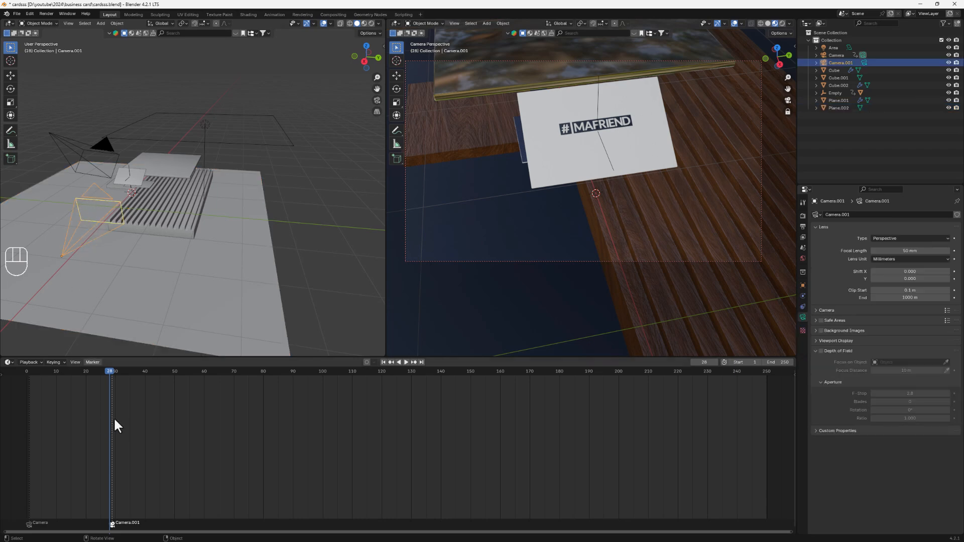
left_click_drag(108, 368, 101, 382)
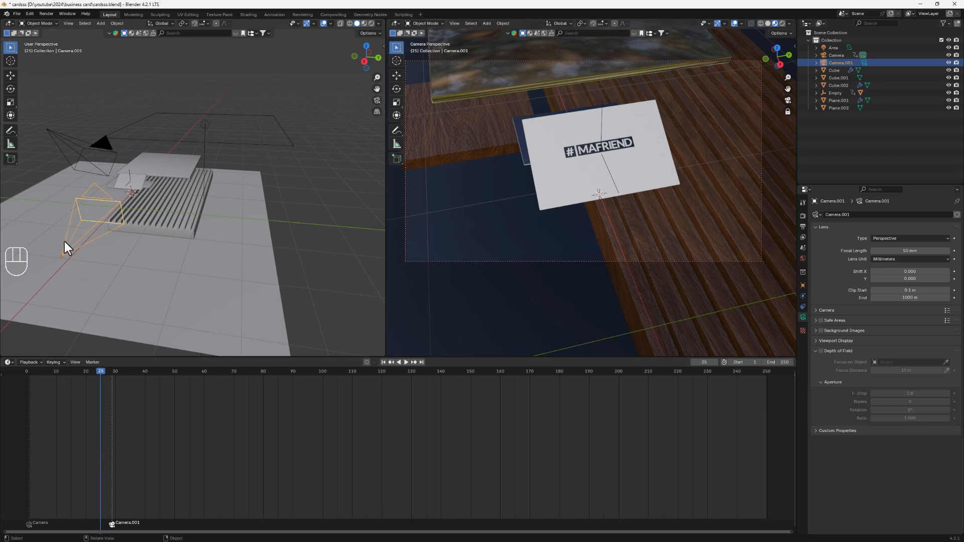
scroll(66, 240, "up", 2)
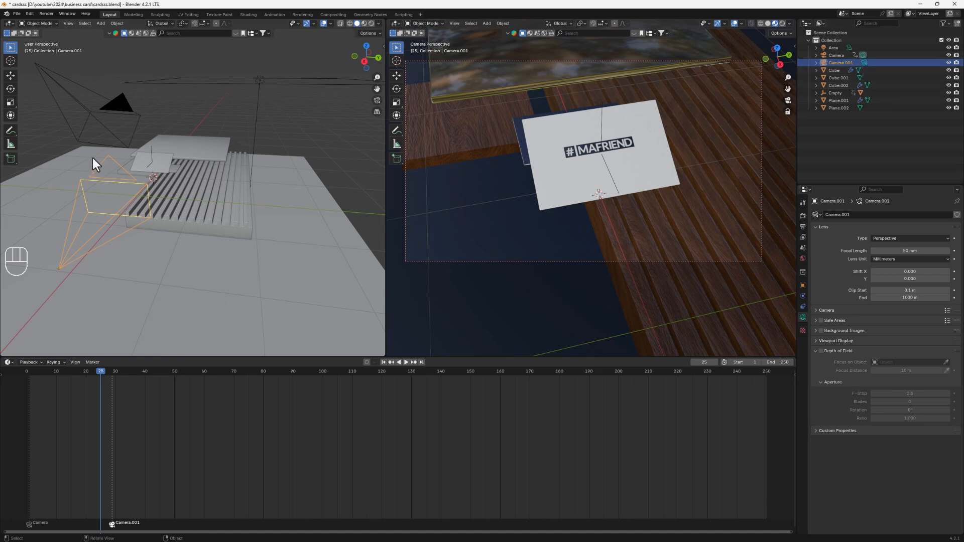
key("k")
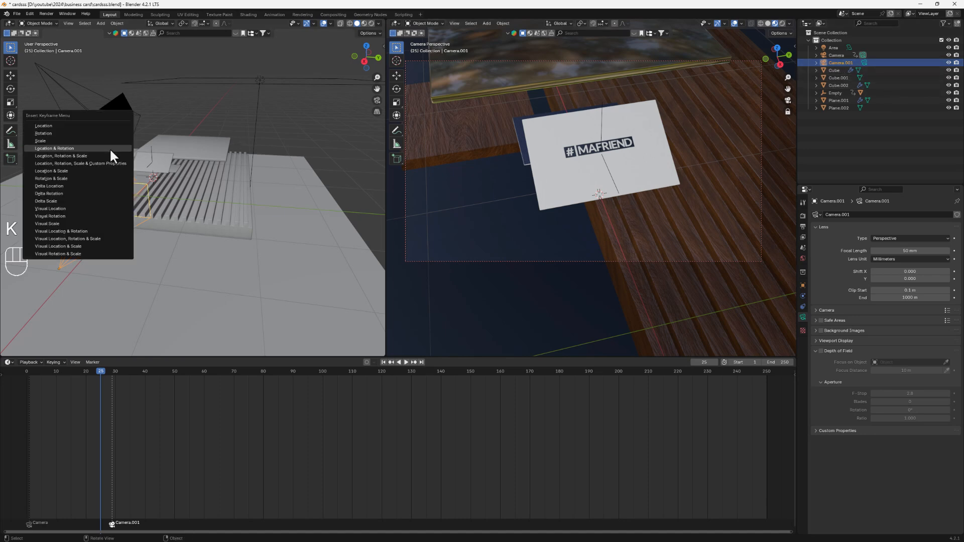
left_click(66, 147)
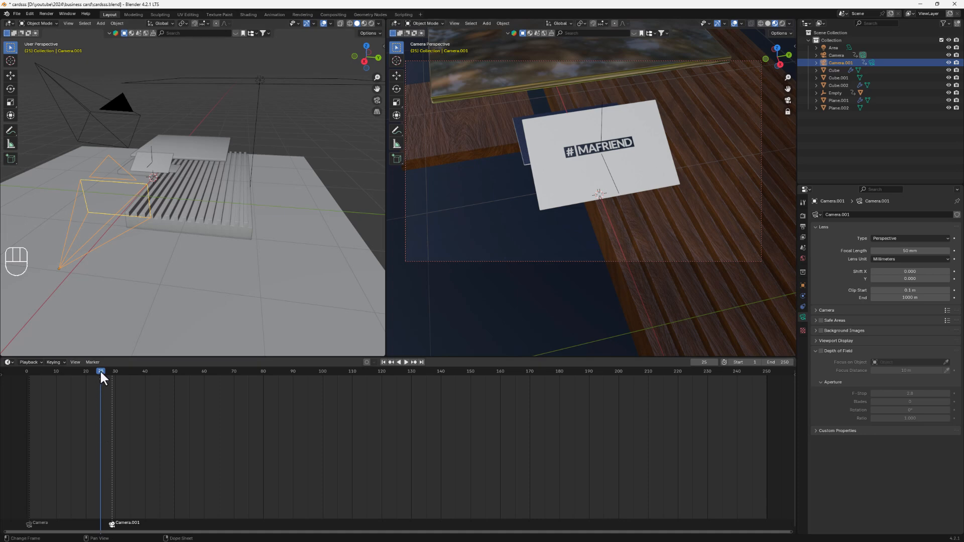
- At frame 70, raise Camera.001 along the Z axis and adjust its framing so the white card sits near the middle of the view
left_click_drag(100, 371, 232, 383)
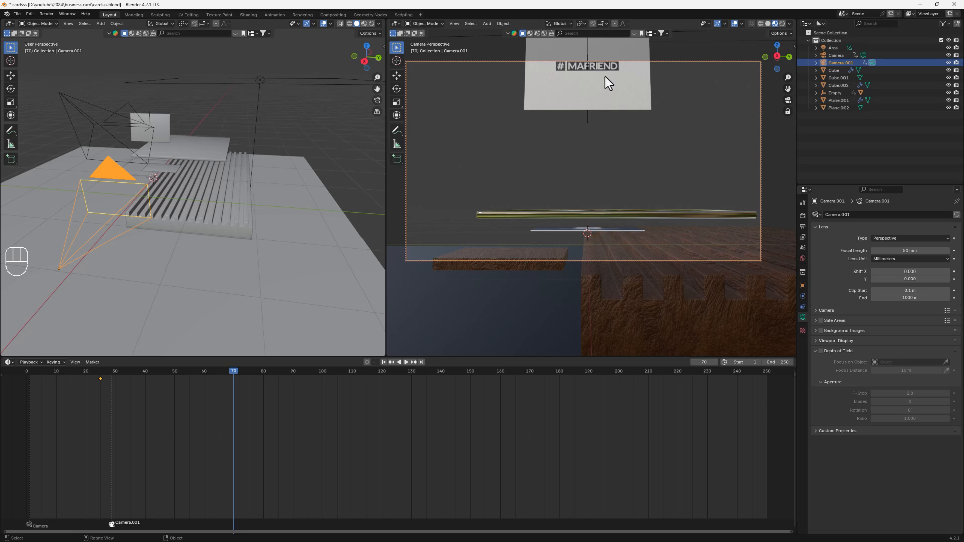
middle_click_drag(136, 230, 173, 271)
key("g")
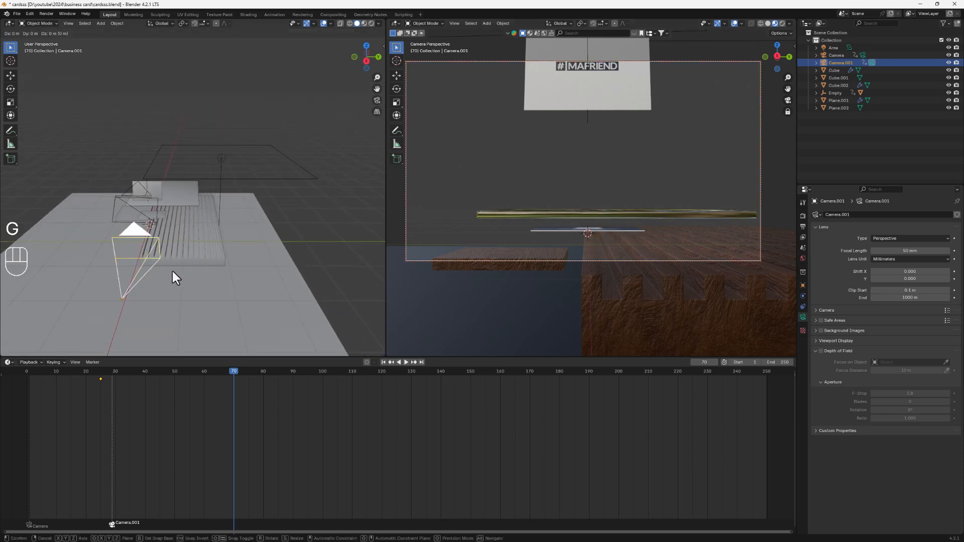
key("z")
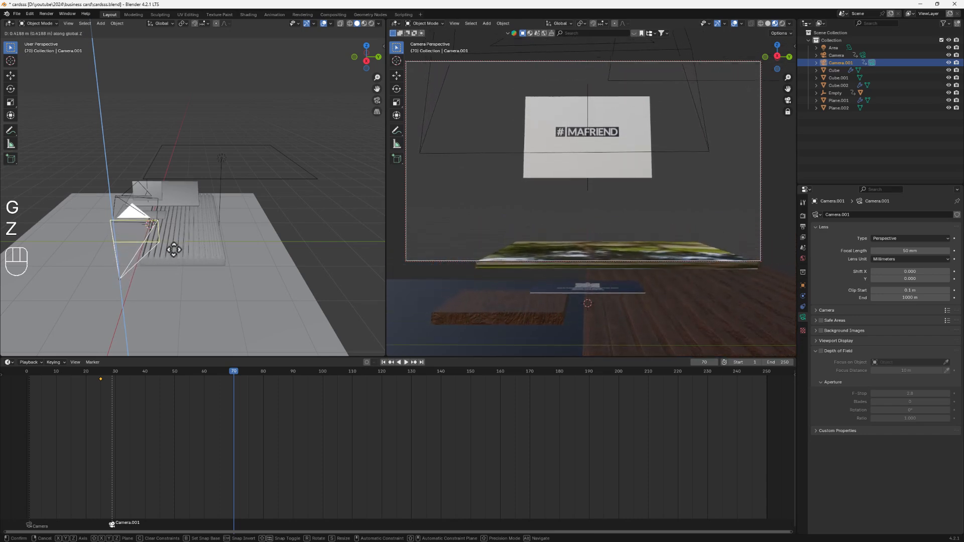
left_click(325, 257)
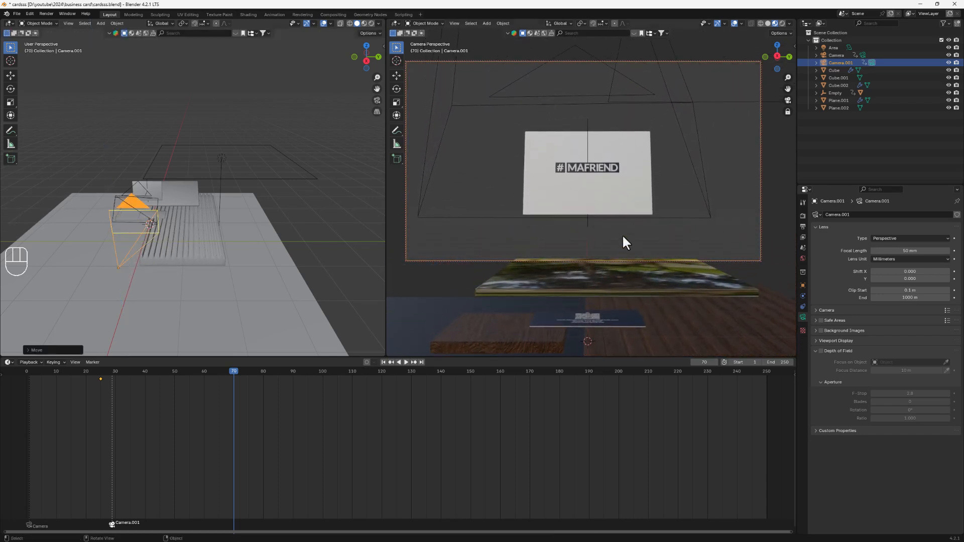
key("g")
middle_click_drag(623, 235, 624, 234)
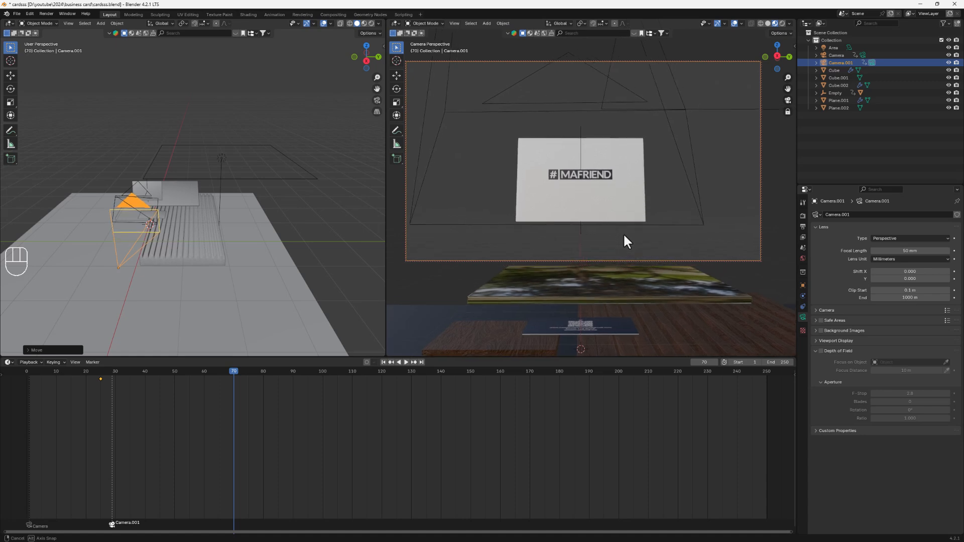
left_click(622, 233)
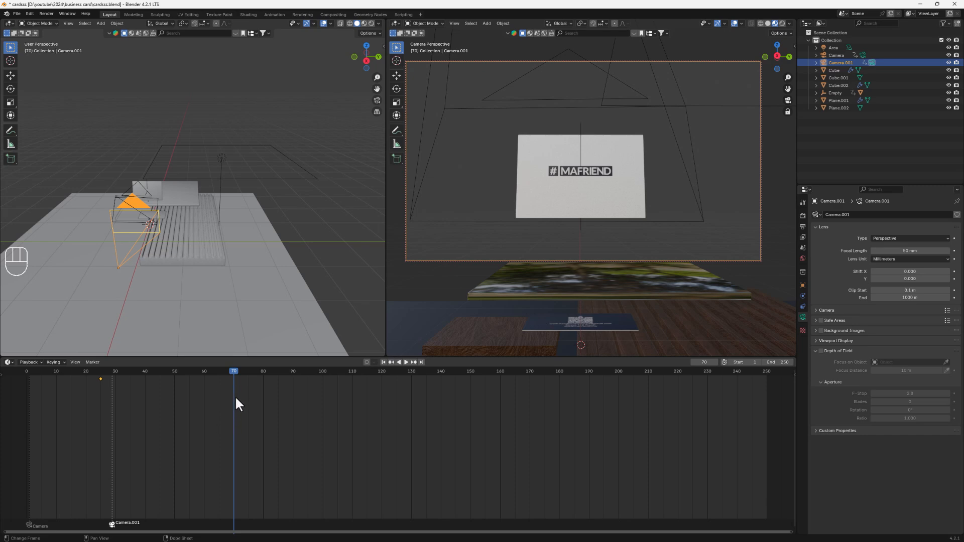
- Insert a Location & Rotation keyframe for Camera.001 at frame 70
key("k")
key("k")
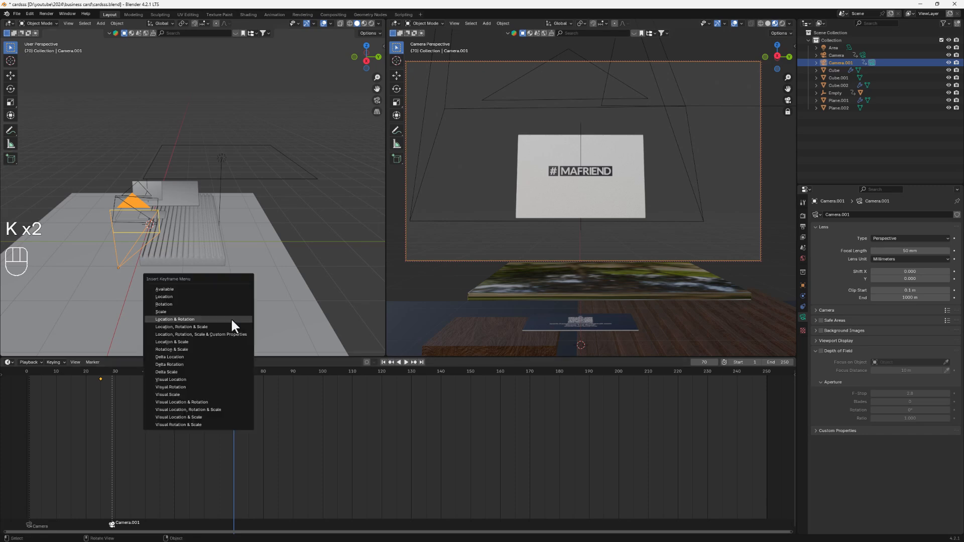
left_click(231, 320)
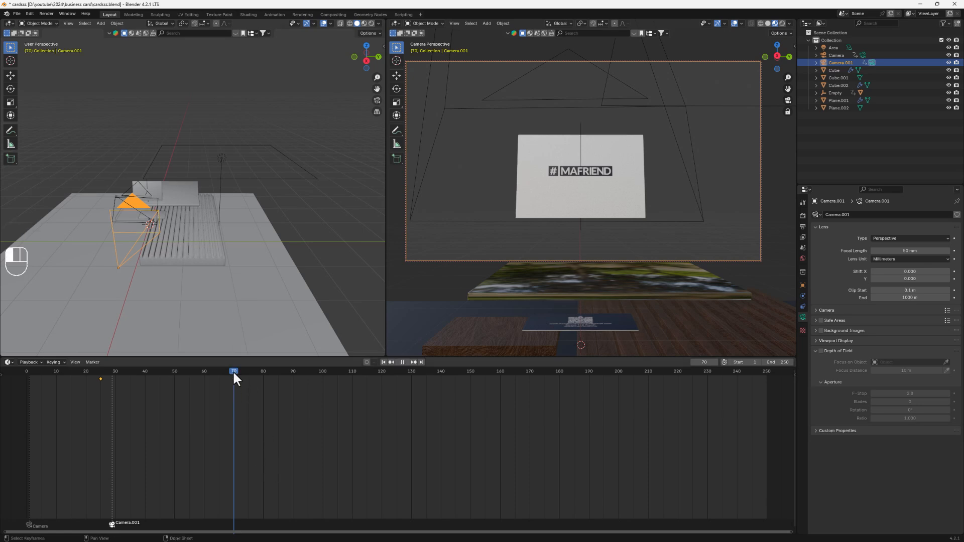
- Play the animation twice from the start to examine the second camera's upward move after the switch
left_click_drag(233, 374, 31, 400)
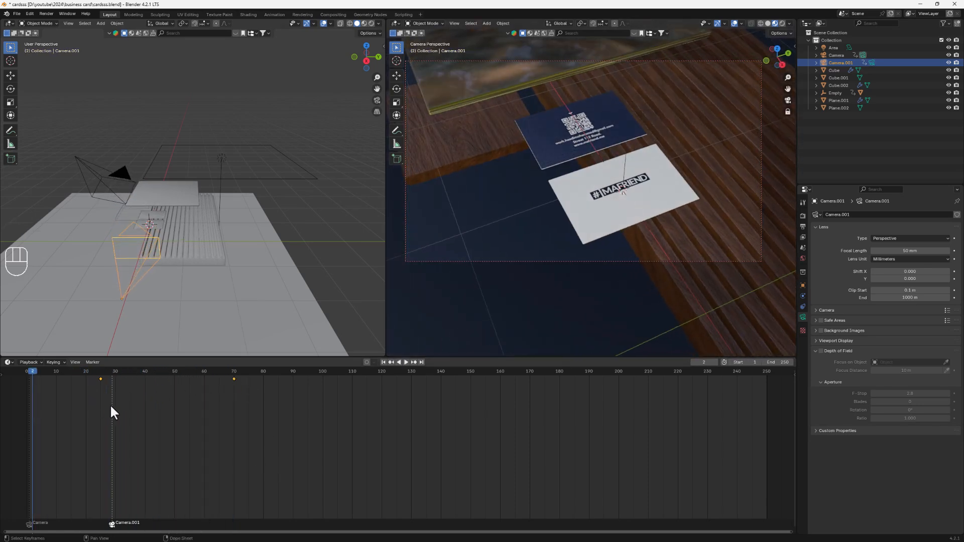
key("space")
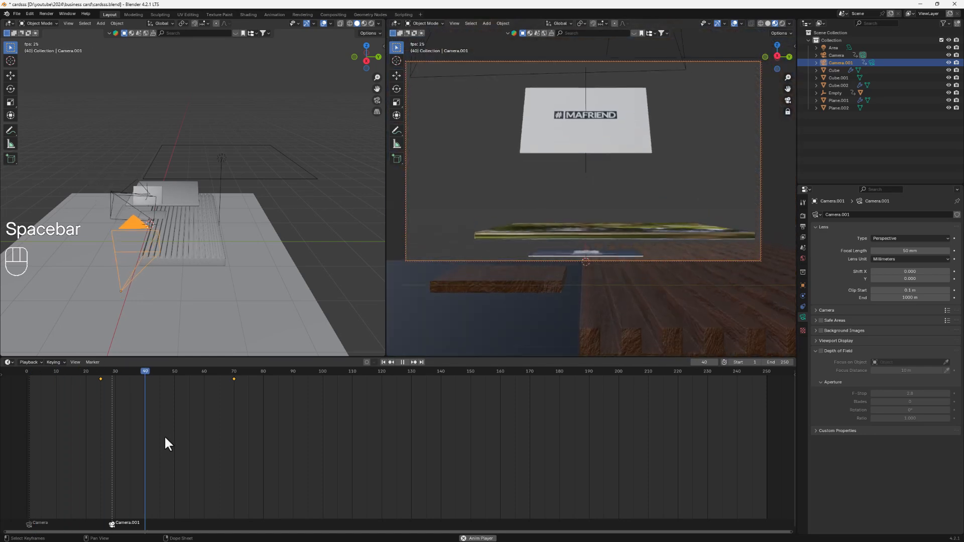
key("space")
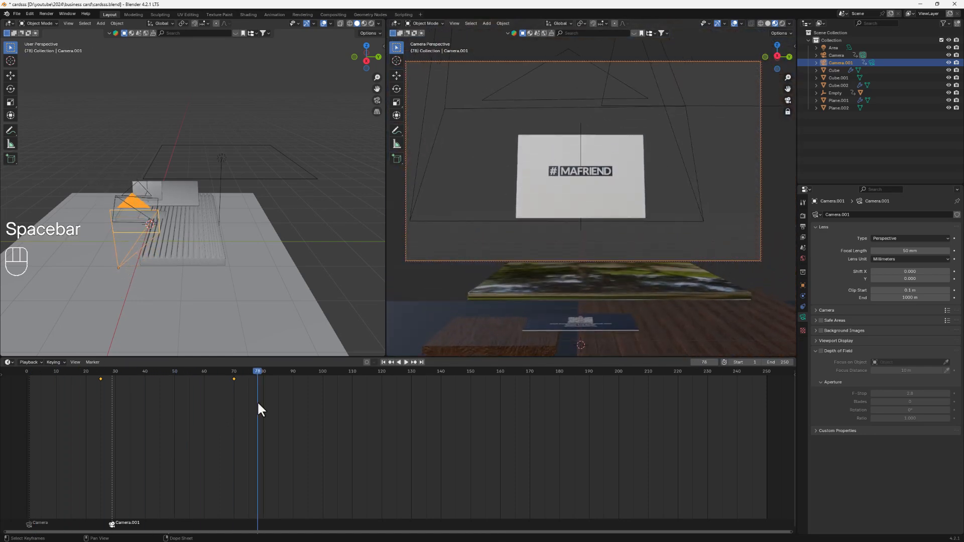
left_click_drag(256, 371, 26, 370)
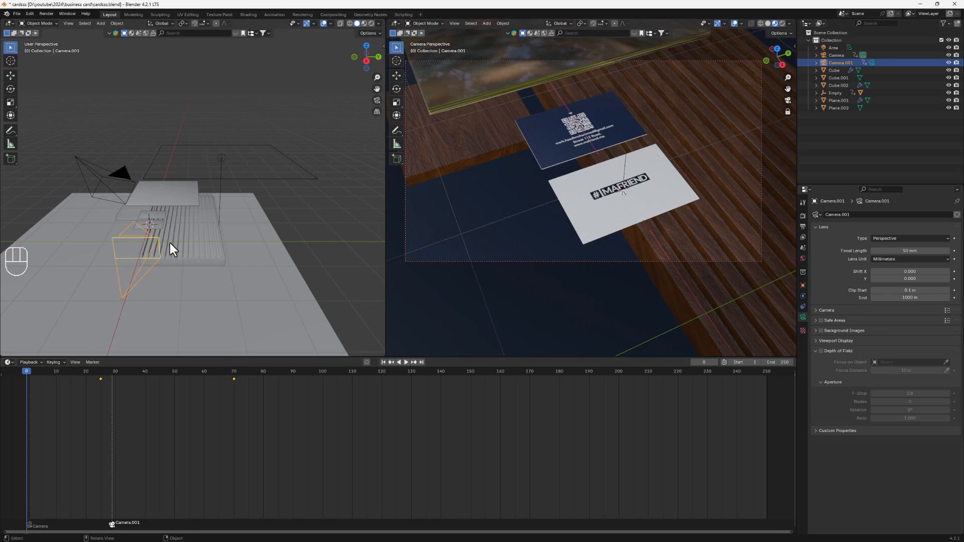
key("space")
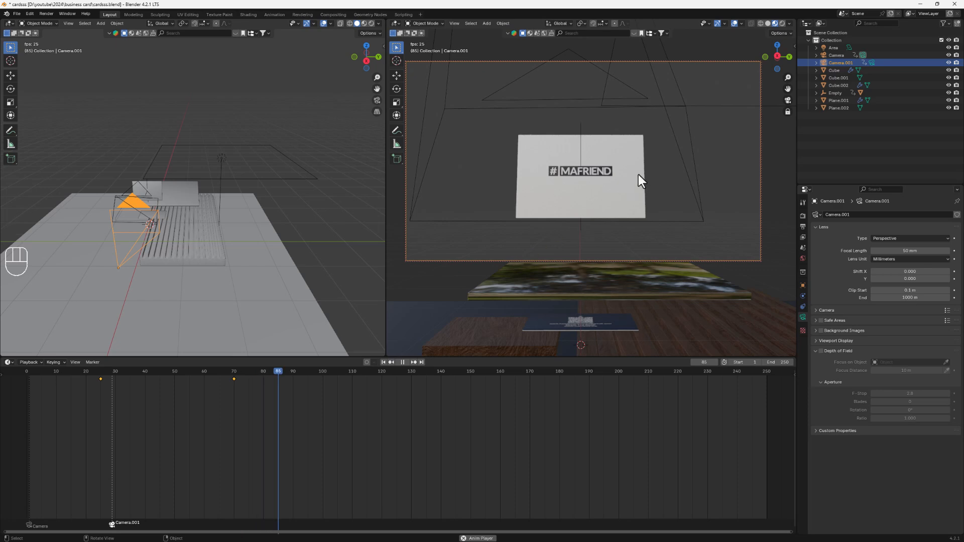
key("space")
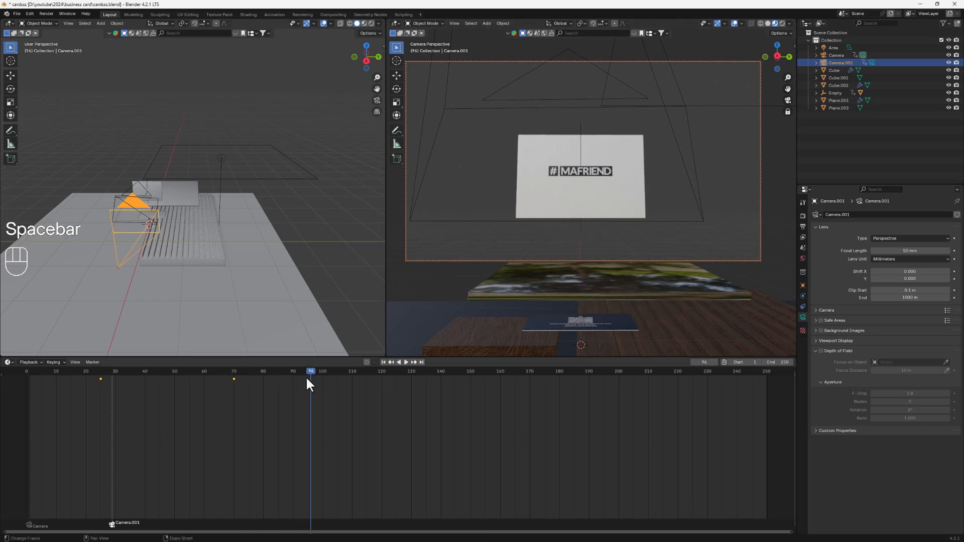
- Go to frame 65 and set the focal length of Camera.001 to 90 mm
left_click_drag(306, 375, 218, 375)
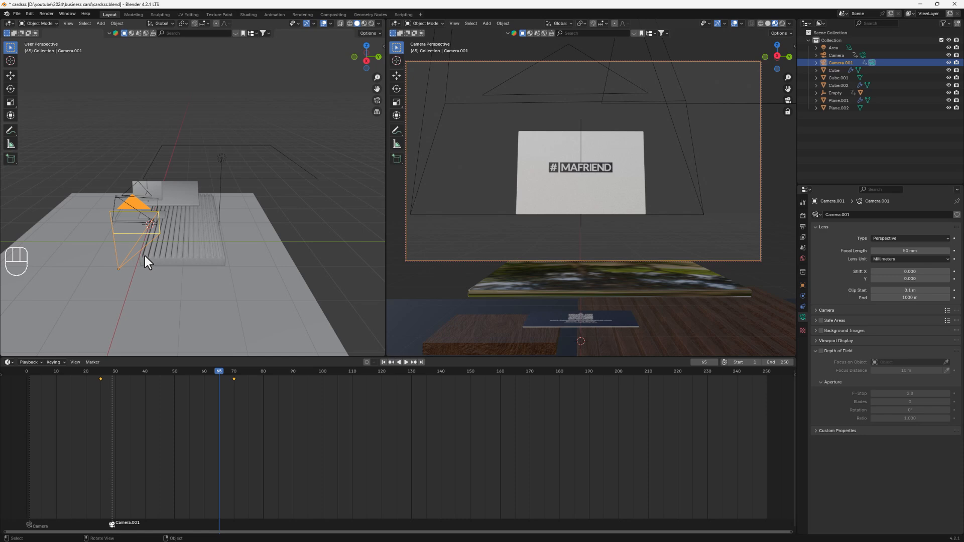
left_click(905, 249)
type("90")
key("Return")
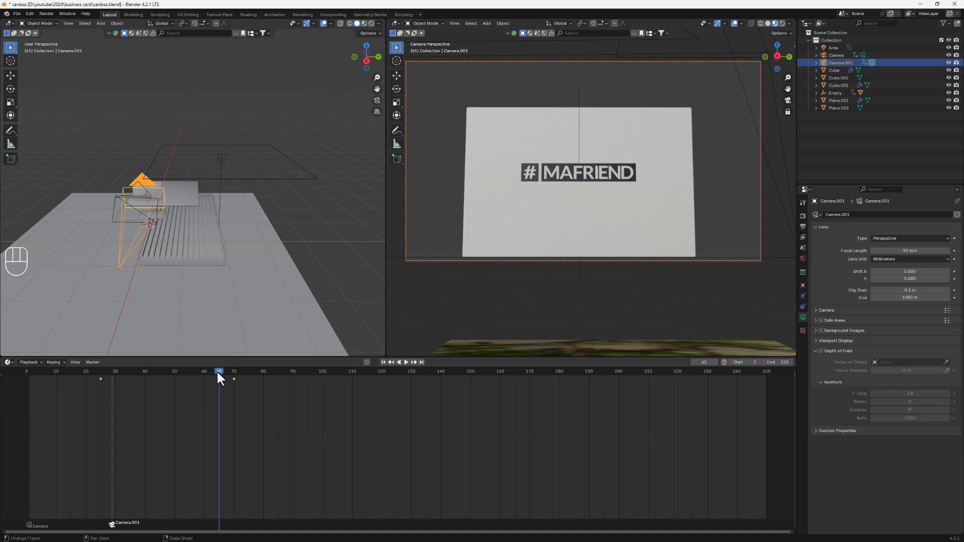
- At frame 70, pull Camera.001 back and reframe it around the whole white card, then keyframe the new position
left_click_drag(218, 374, 232, 391)
scroll(621, 201, "down", 4)
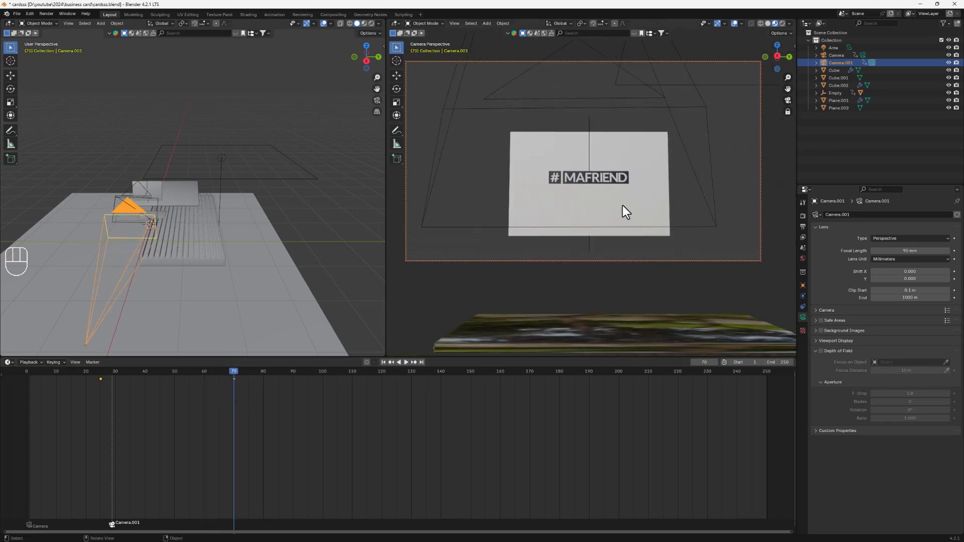
middle_click_drag(622, 206, 619, 189, "shift")
scroll(622, 192, "down", 1)
scroll(478, 285, "up", 1)
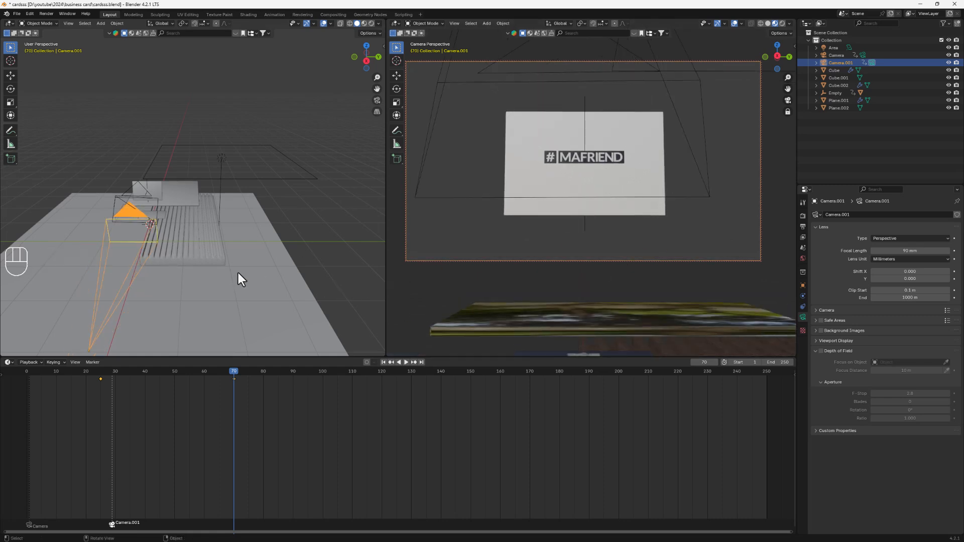
key("k")
left_click(194, 273)
- Play the animation from the start and move the last keyframe of Camera.001 to frame 80
left_click_drag(234, 370, 7, 387)
key("space")
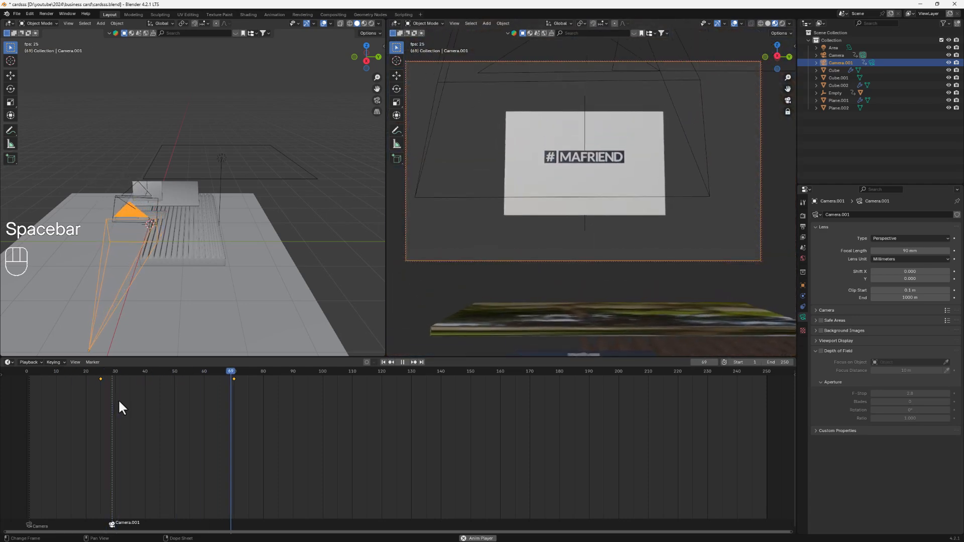
key("space")
left_click(235, 379)
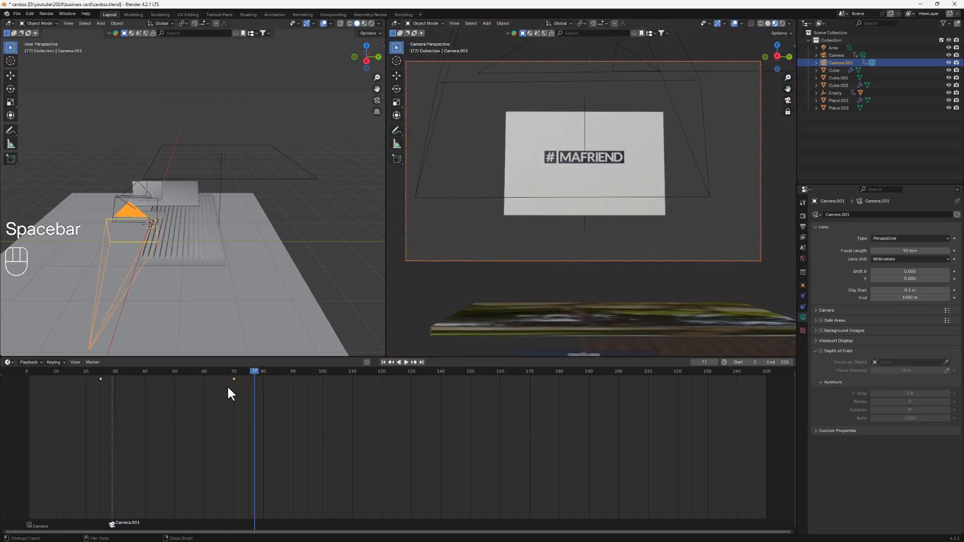
key("g")
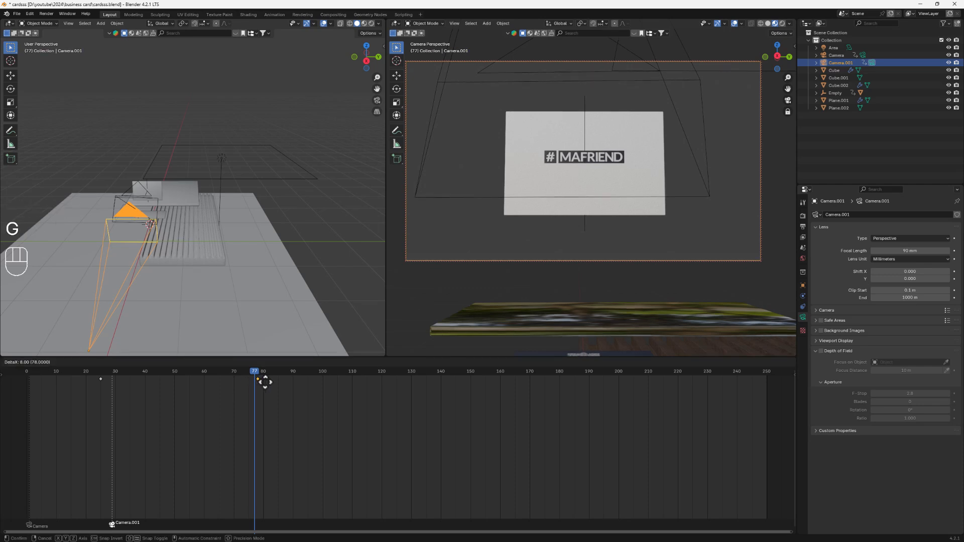
left_click(270, 380)
- Replay the animation from the start and move the first keyframe of Camera.001 to frame 20
left_click_drag(258, 378, 27, 384)
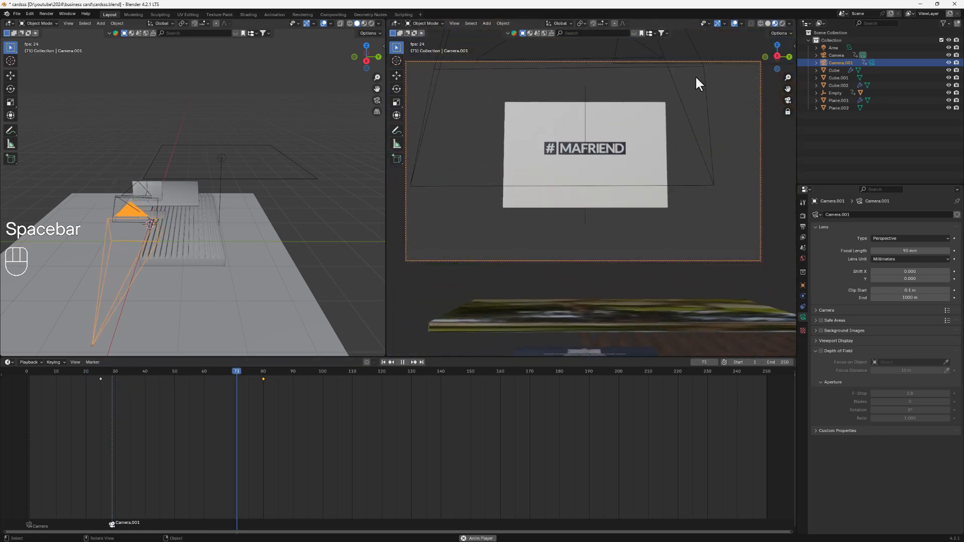
key("space")
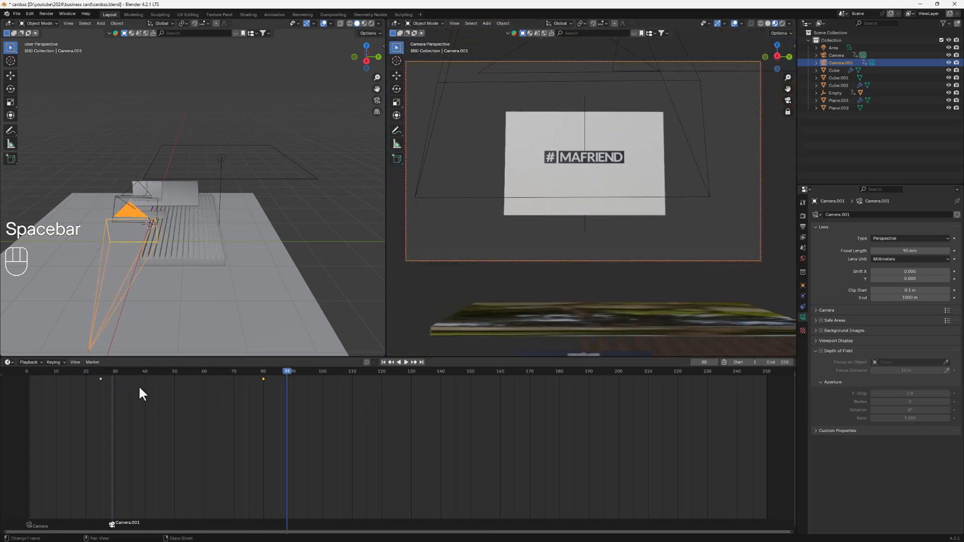
left_click(101, 384)
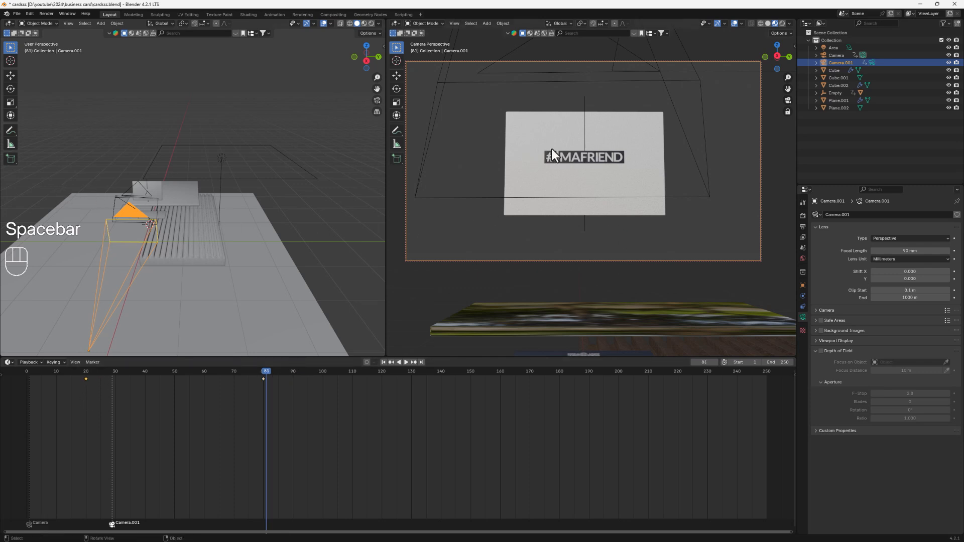
- At frame 80, spin the white card with a trackball rotation until its front faces the camera slightly tilted, and keyframe it
left_click(163, 187)
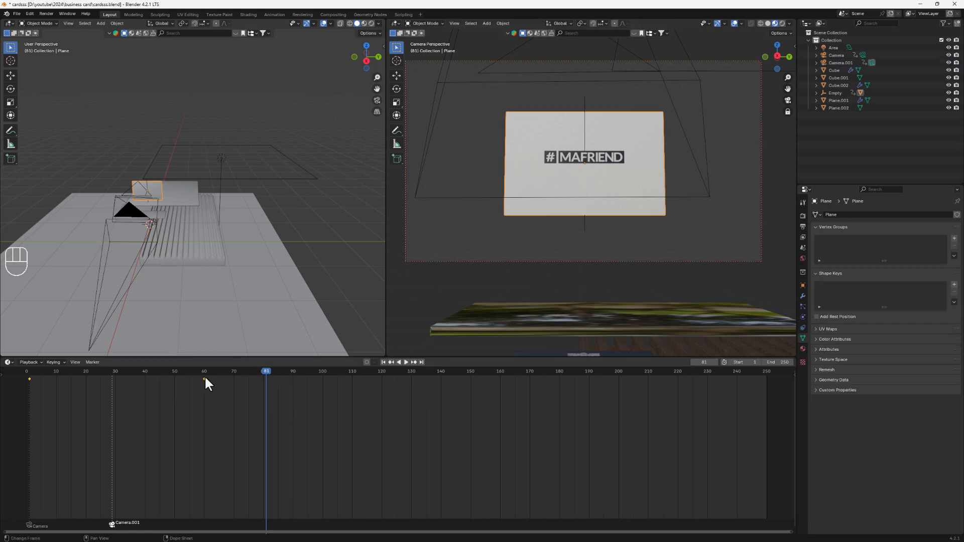
mouse_move(266, 369)
left_mouse_down()
mouse_move(289, 368)
mouse_move(263, 371)
left_mouse_up()
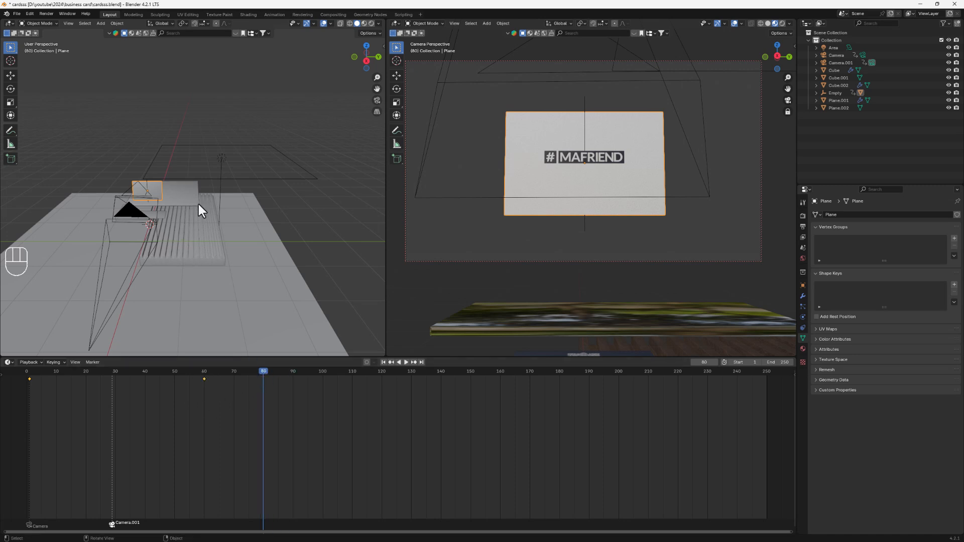
middle_click_drag(183, 194, 215, 240)
key("r")
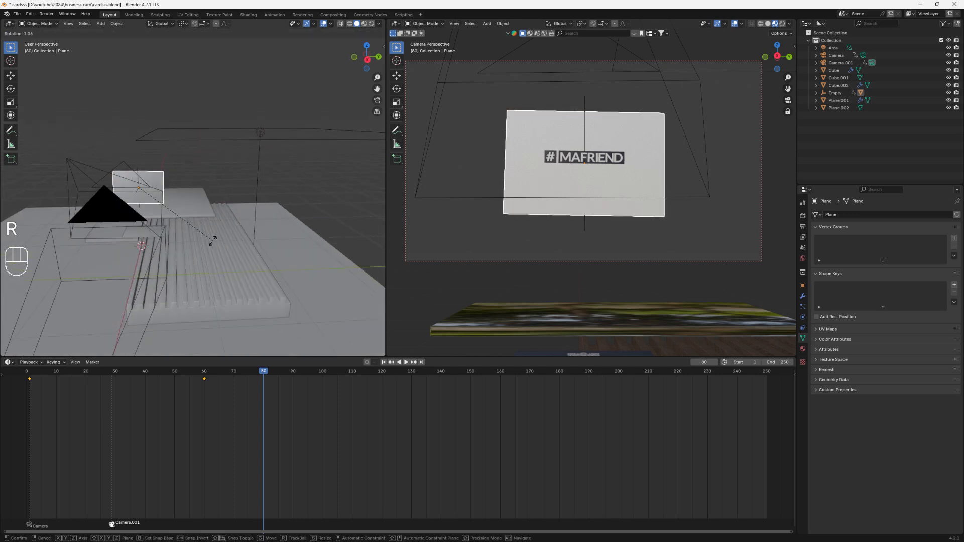
key("r")
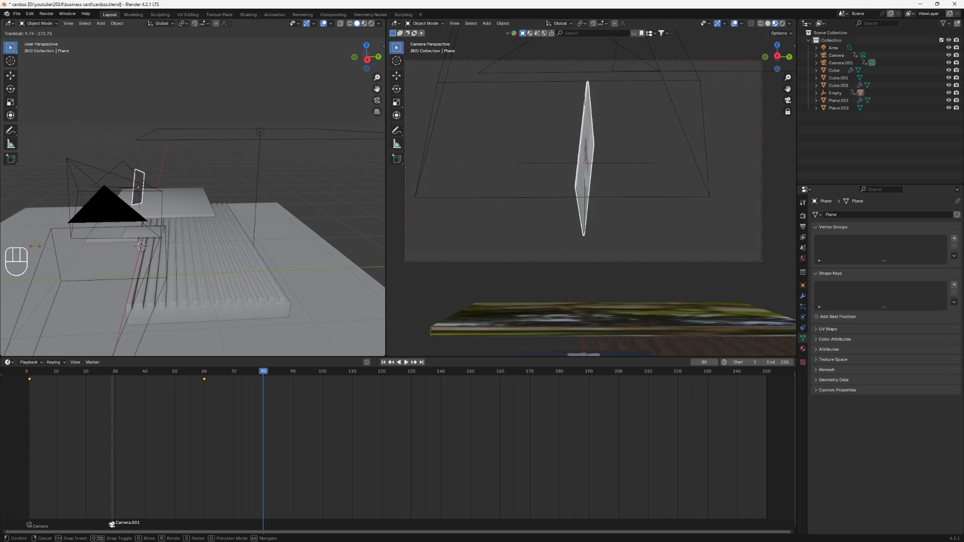
left_click(351, 252)
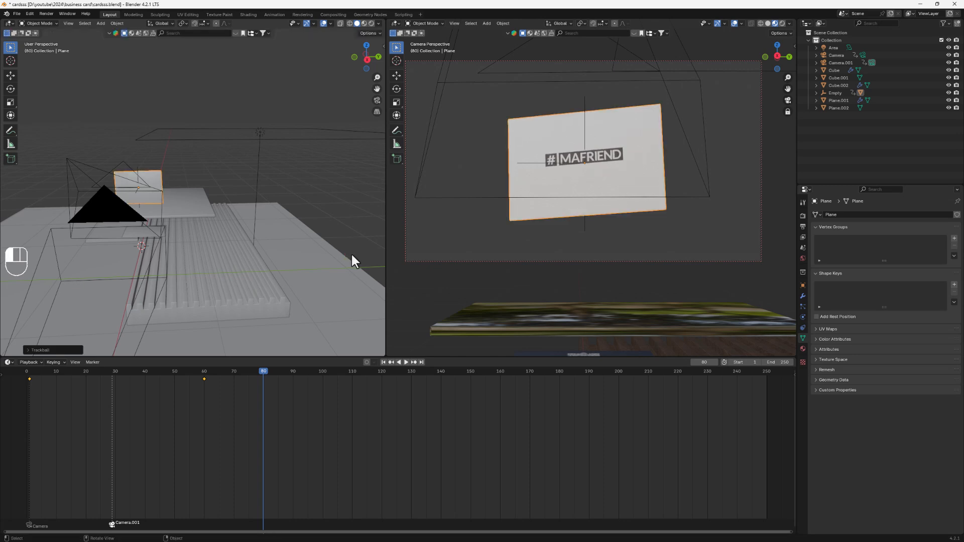
key("k")
left_click(236, 232)
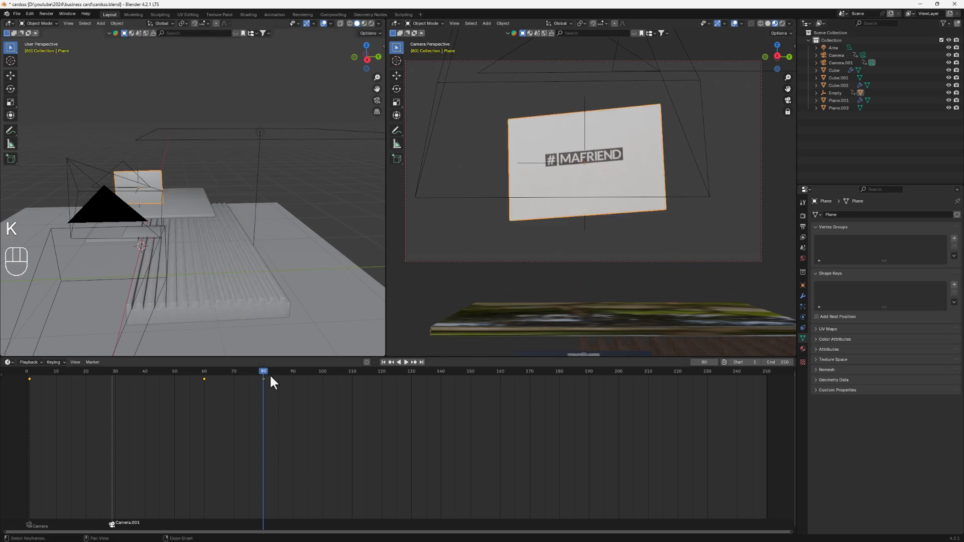
- Play the animation from the start to check the white card's spin
left_click_drag(265, 374, 22, 379)
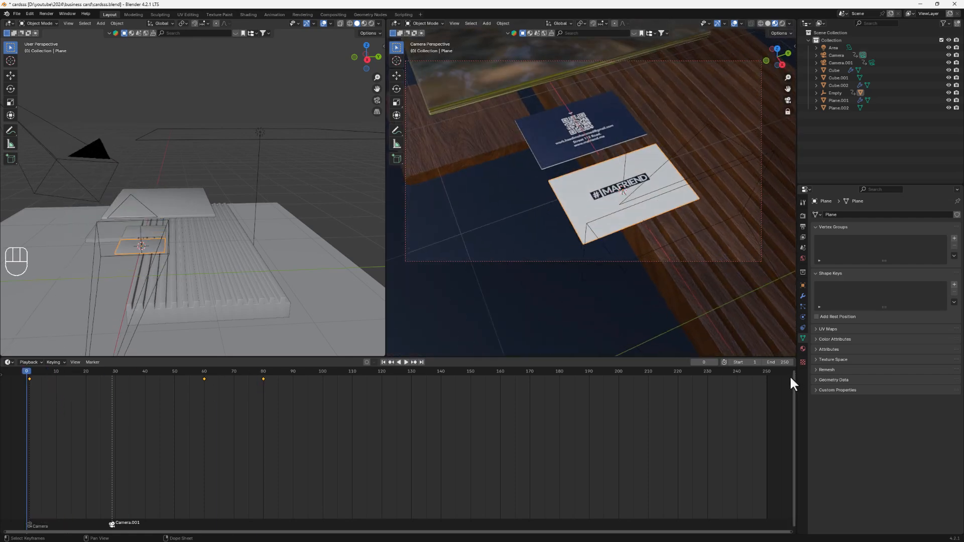
key("space")
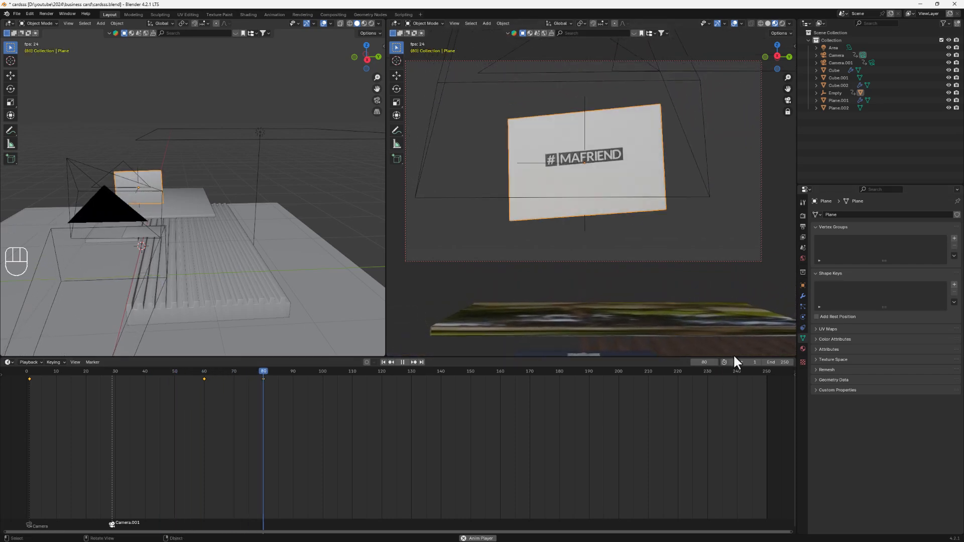
key("space")
- Select the white card's keyframes at frames 60 and 80, and display its animation curves in the Graph Editor
left_click_drag(199, 399, 275, 376)
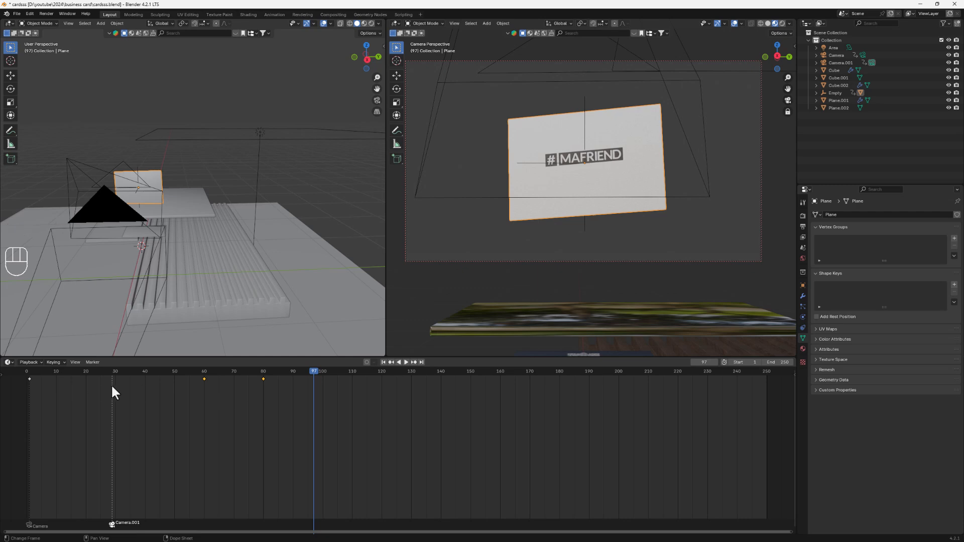
left_click(9, 362)
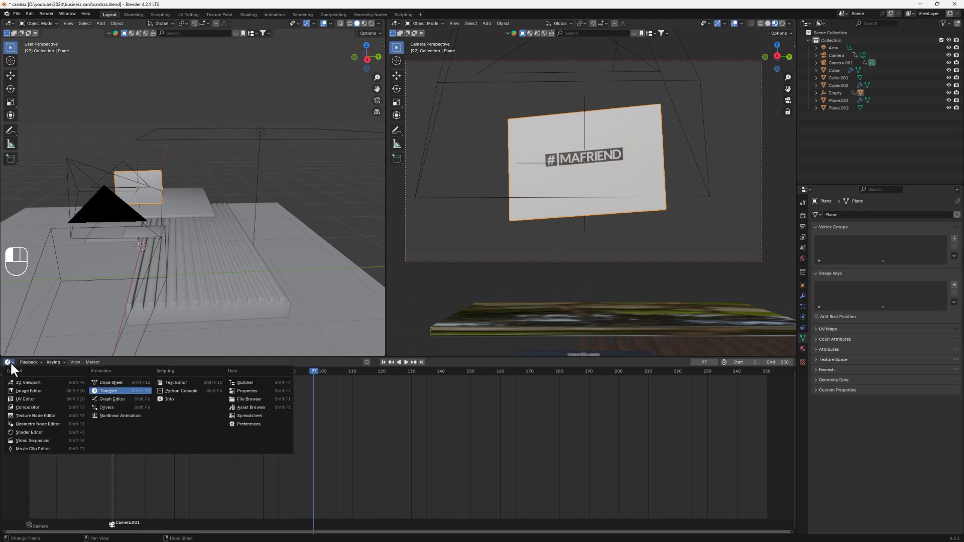
left_click(113, 399)
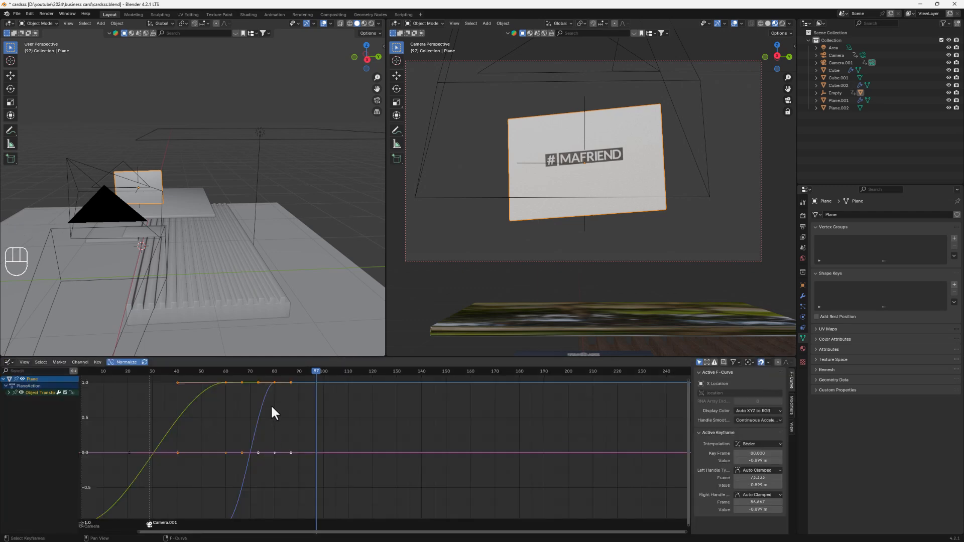
scroll(274, 405, "down", 2)
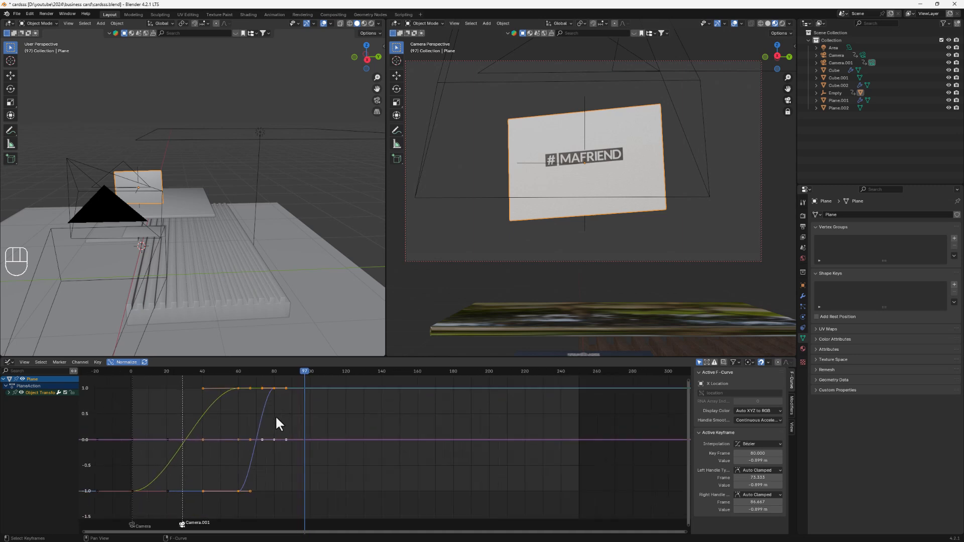
left_click_drag(280, 382, 133, 505)
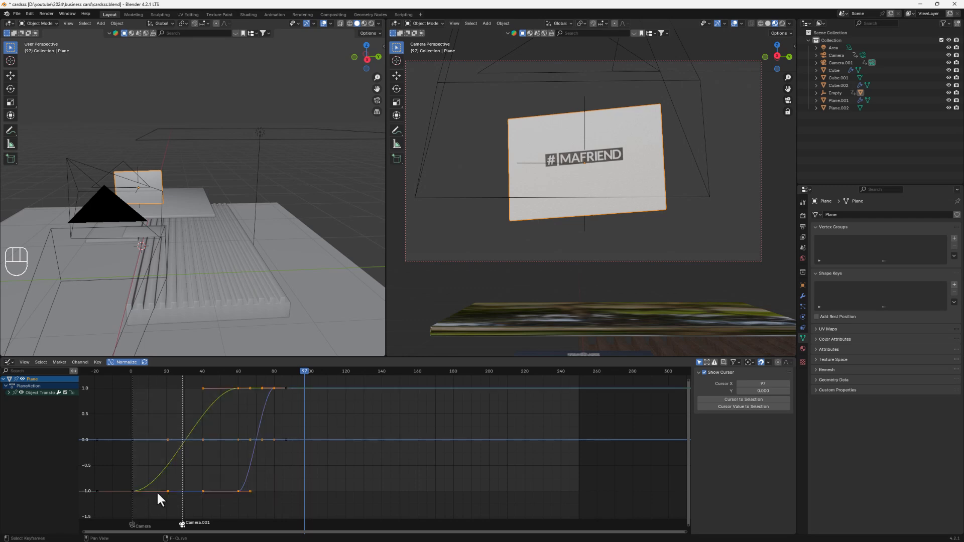
- Select the card's rotation keys at frame 60 and make the Z Euler Rotation curve the active channel
left_click_drag(305, 370, 230, 380)
scroll(239, 475, "up", 3)
mouse_move(267, 483)
left_mouse_down()
mouse_move(225, 510)
mouse_move(246, 499)
left_mouse_up()
left_click(9, 392)
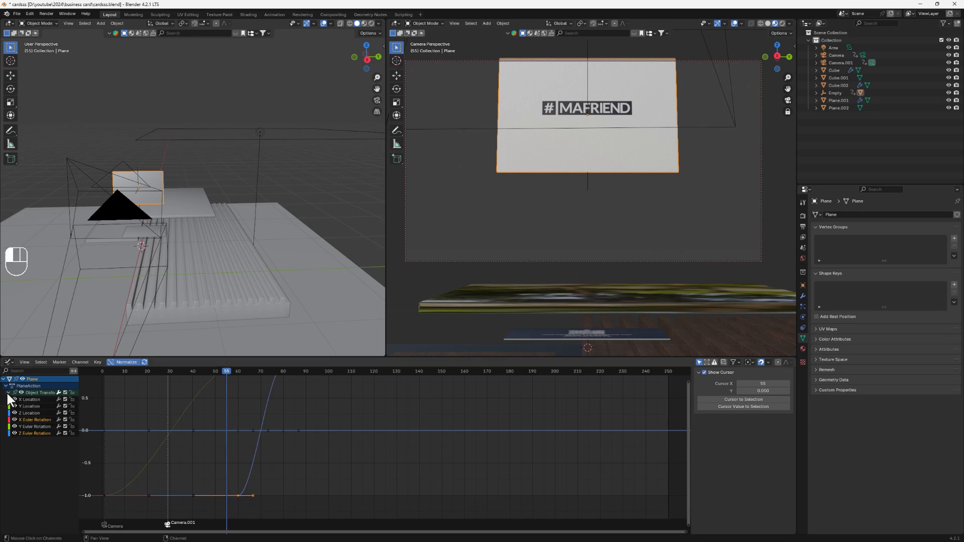
left_click(38, 421)
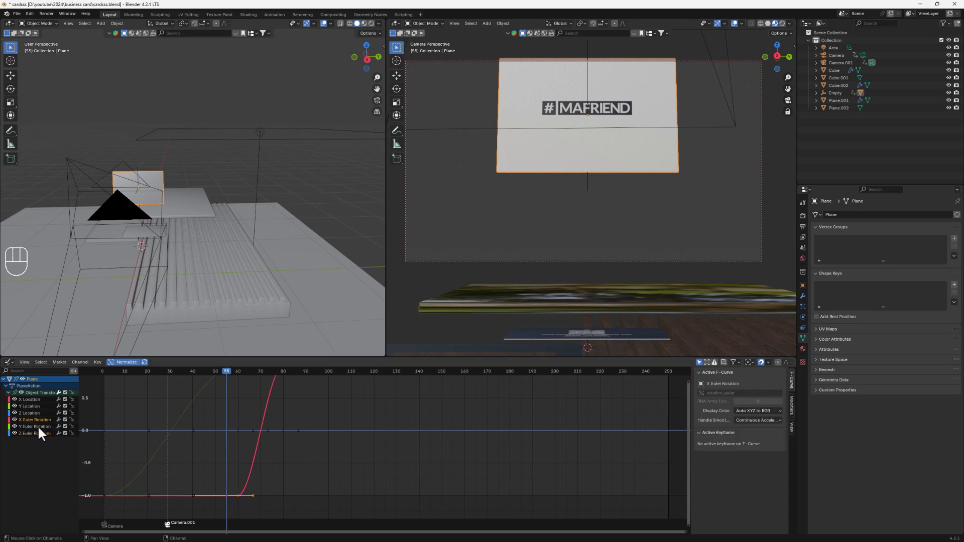
left_click(38, 426)
left_click(38, 433)
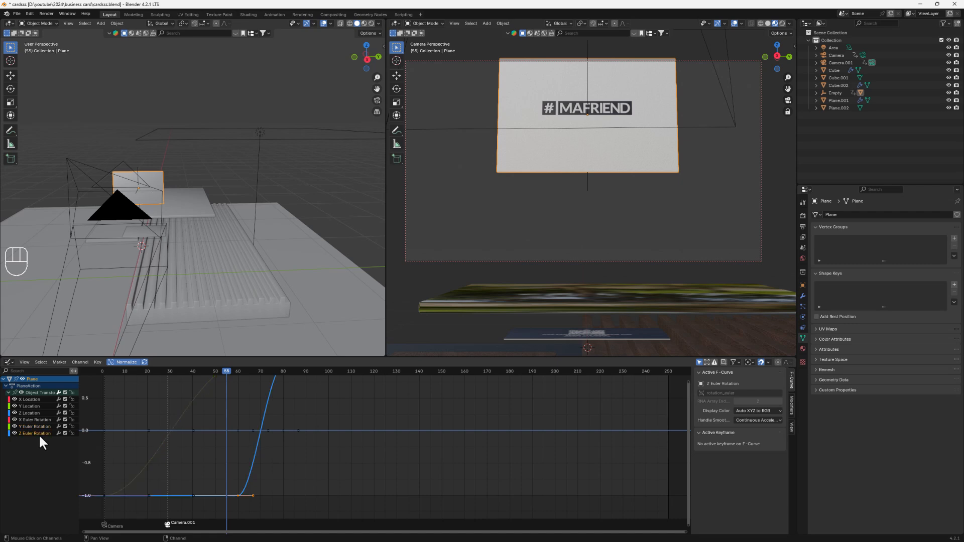
- Extend the outgoing handle of the frame 60 Z Euler Rotation key to about frame 70, previewing the spin's easing
left_click_drag(252, 494, 278, 493)
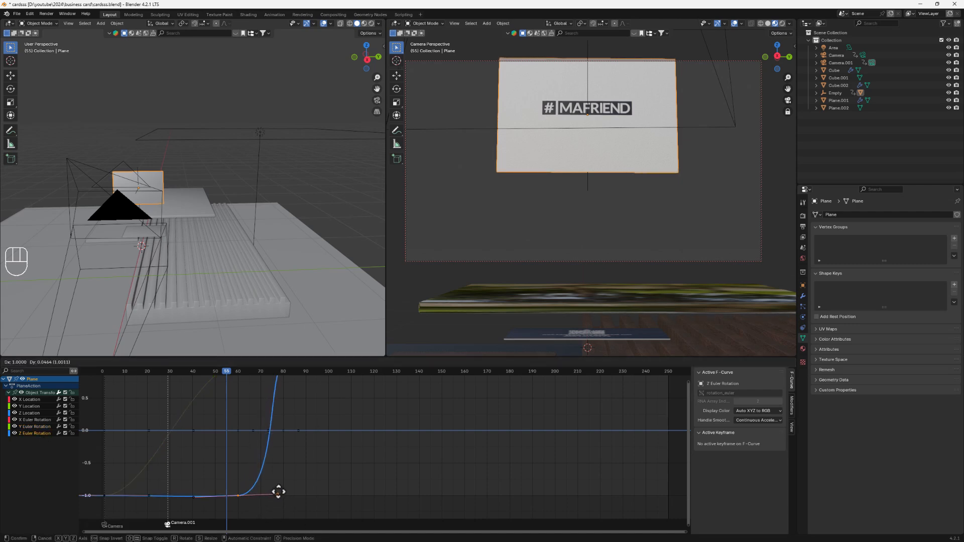
key("space")
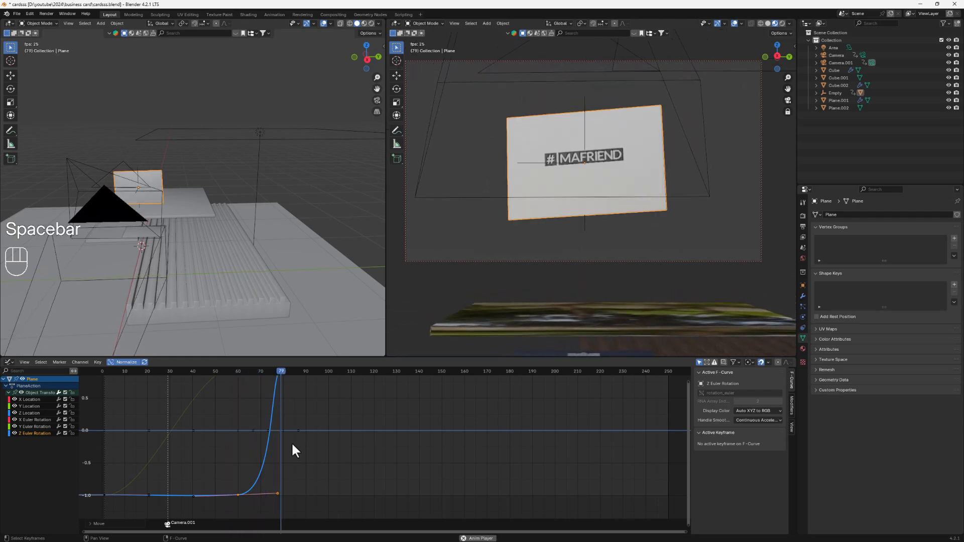
key("space")
left_click_drag(279, 493, 261, 495)
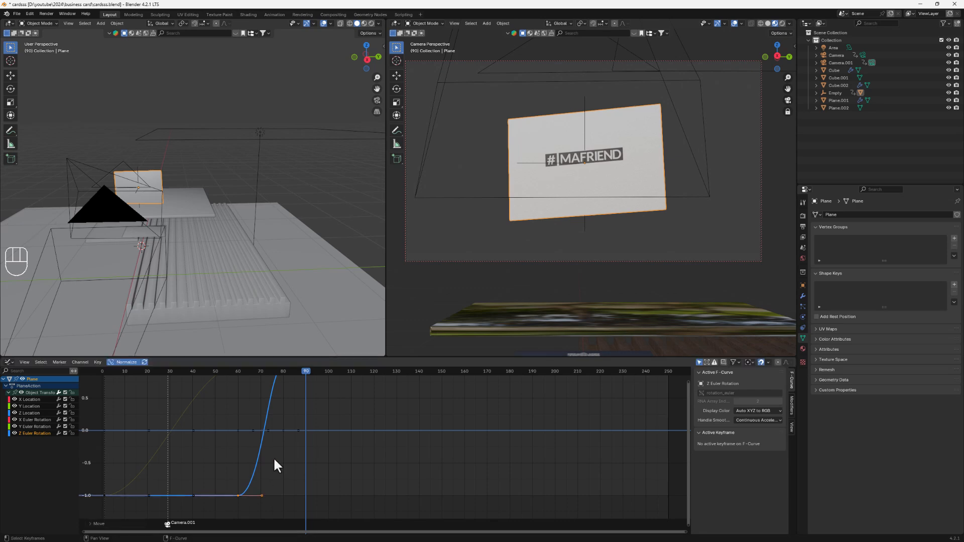
key("space")
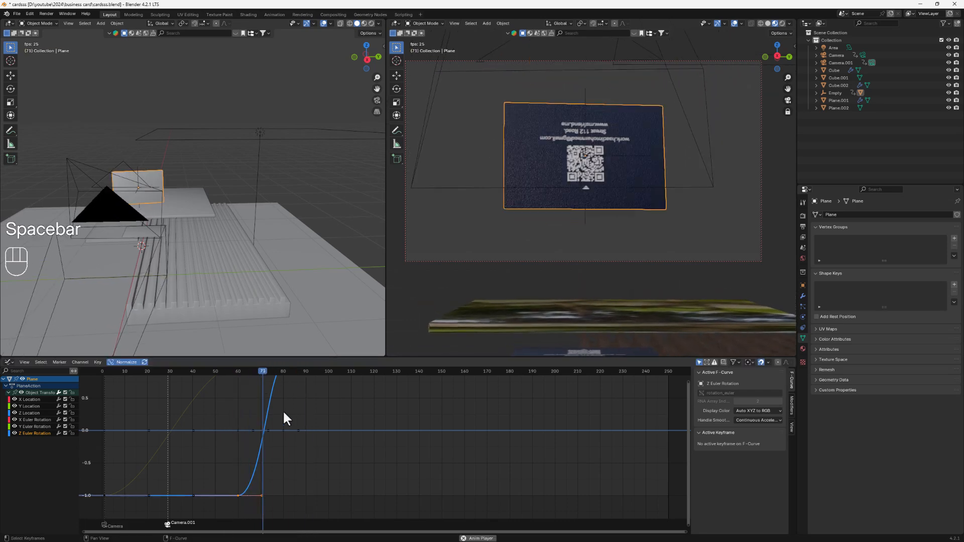
key("space")
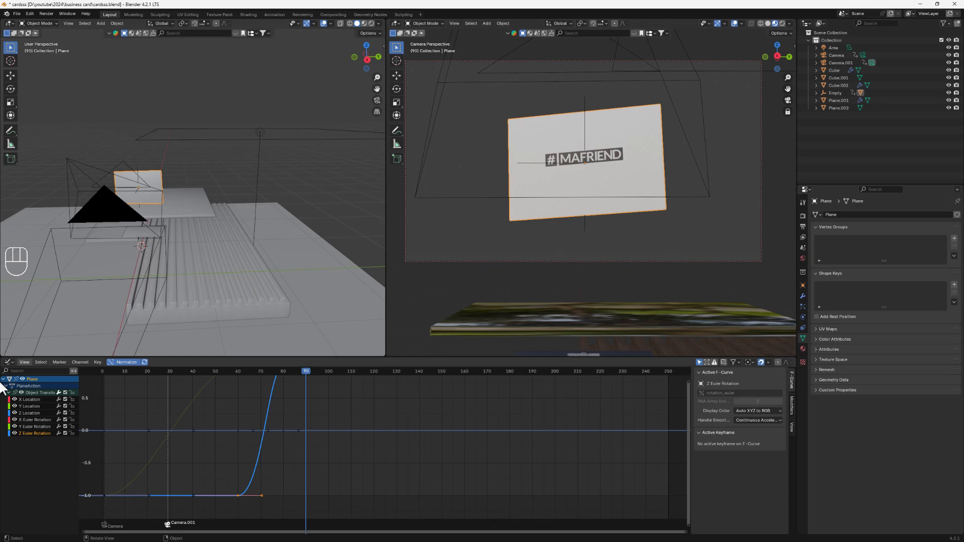
- Switch the Graph Editor area back to the Timeline
left_click(13, 360)
left_click(11, 361)
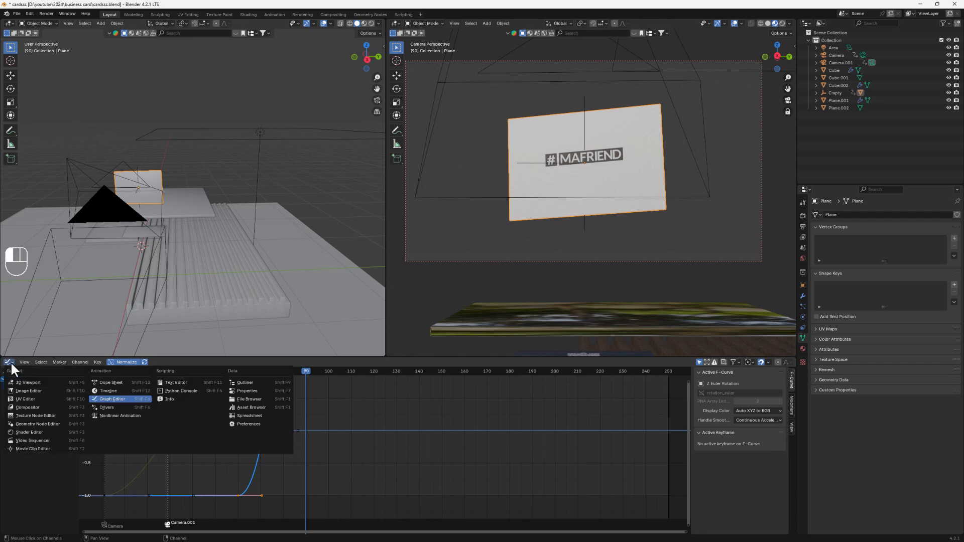
left_click(10, 361)
left_click(14, 360)
left_click(14, 360)
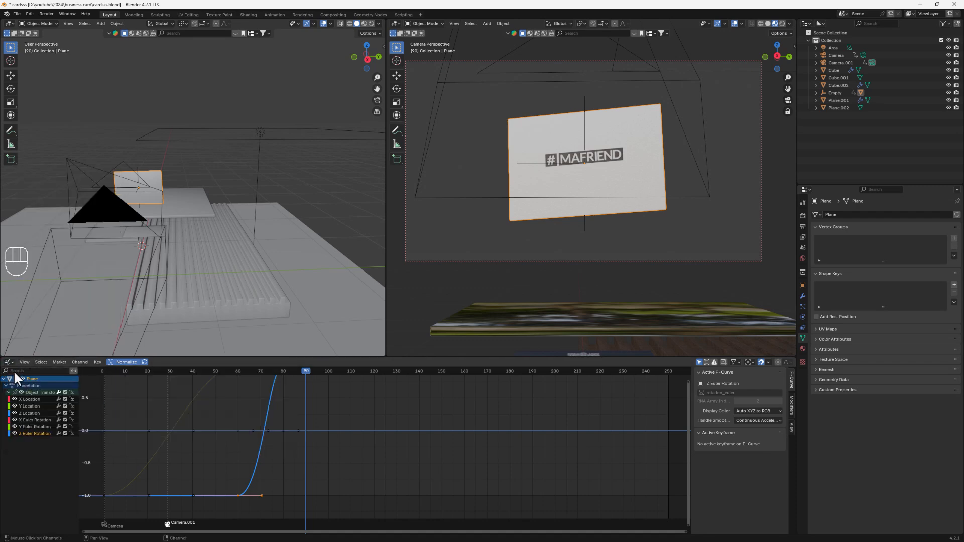
left_click(10, 360)
left_click(112, 391)
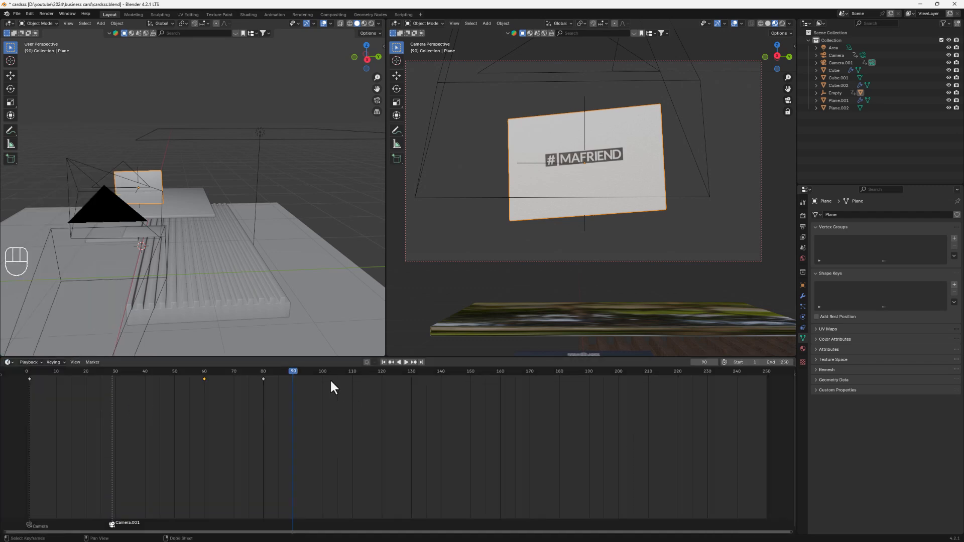
- Replay the animation from the first frame to review the card's adjusted spin
left_click_drag(297, 369, 24, 390)
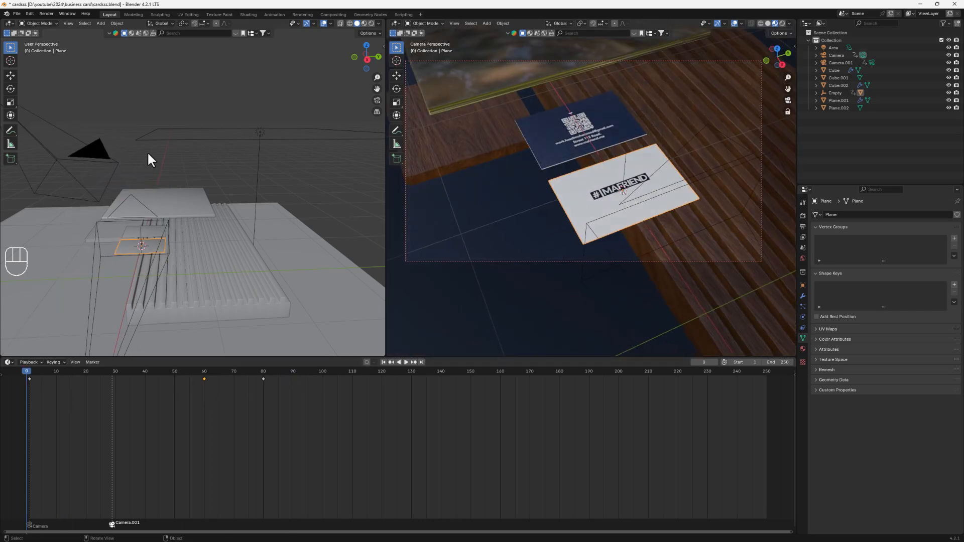
key("space")
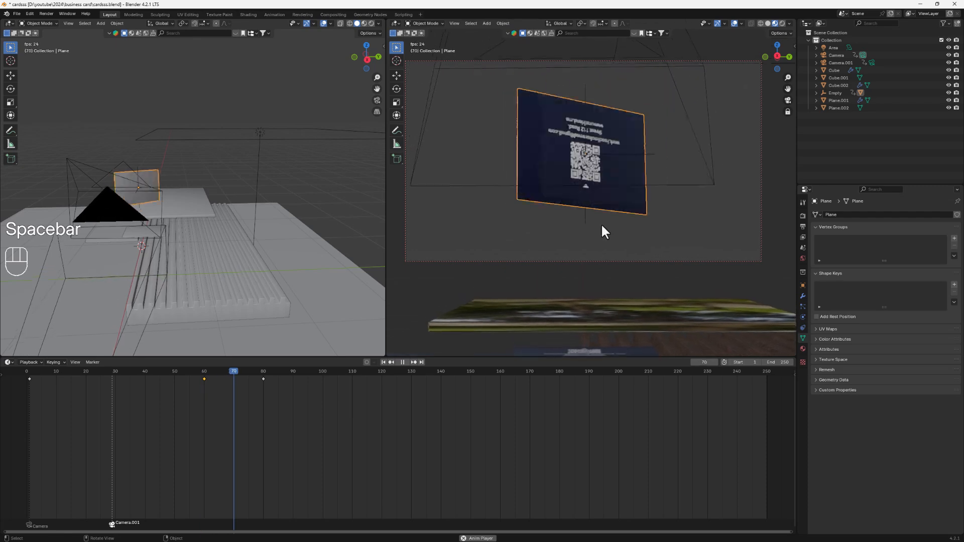
key("space")
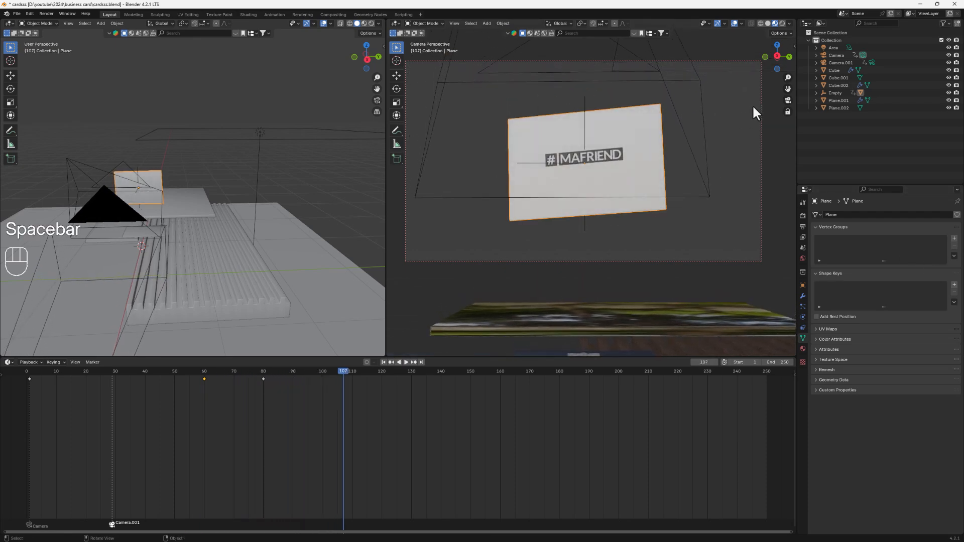
- Show the camera view in rendered shading and enable Transparent film in the Cycles render settings
left_click(781, 23)
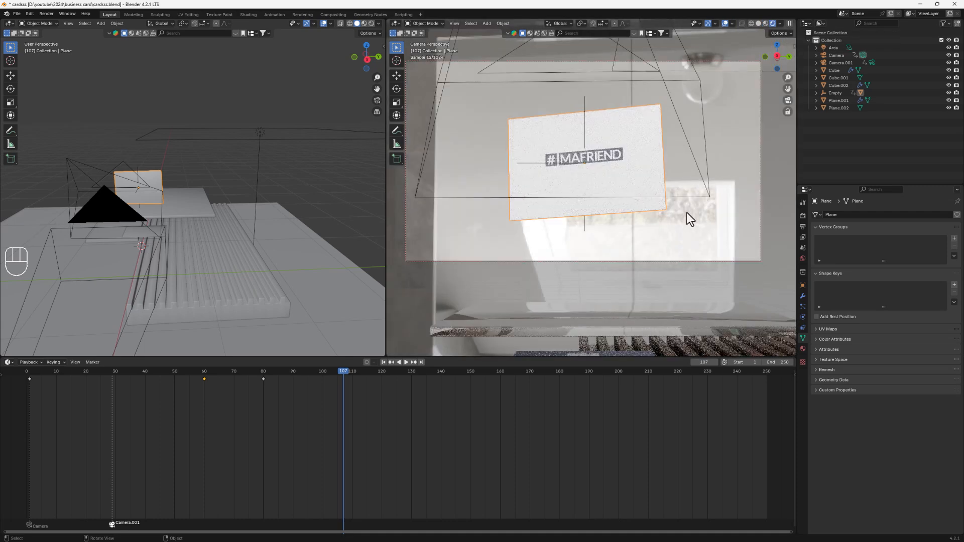
scroll(153, 253, "down", 4)
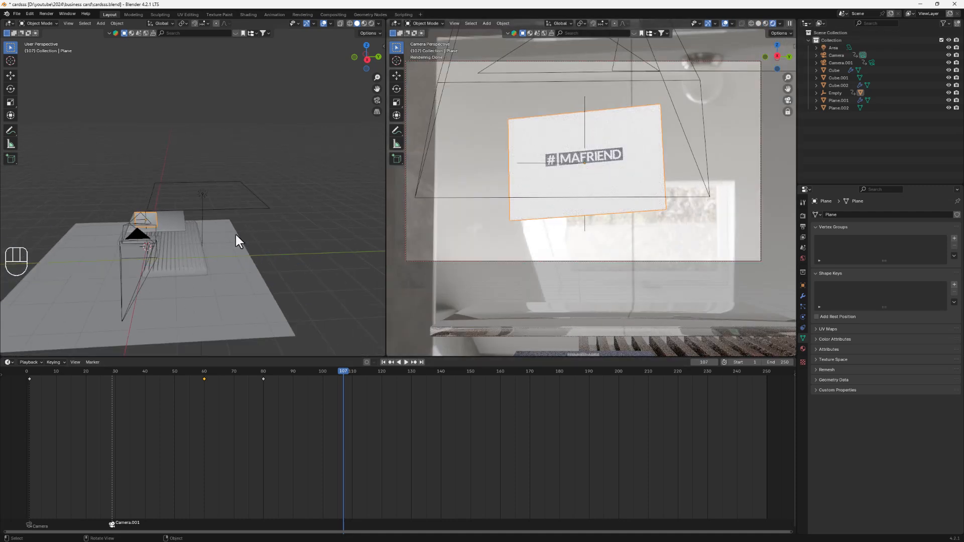
left_click(802, 216)
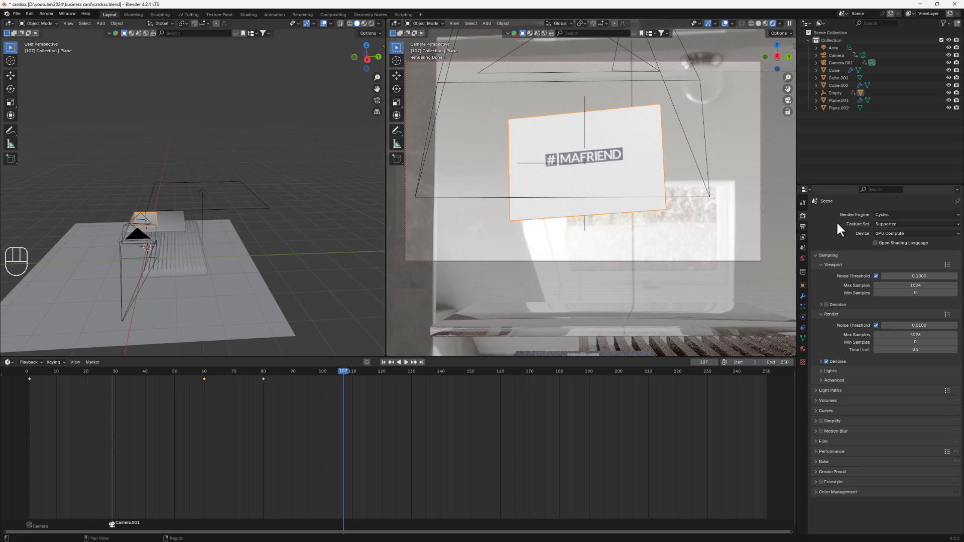
left_click(815, 441)
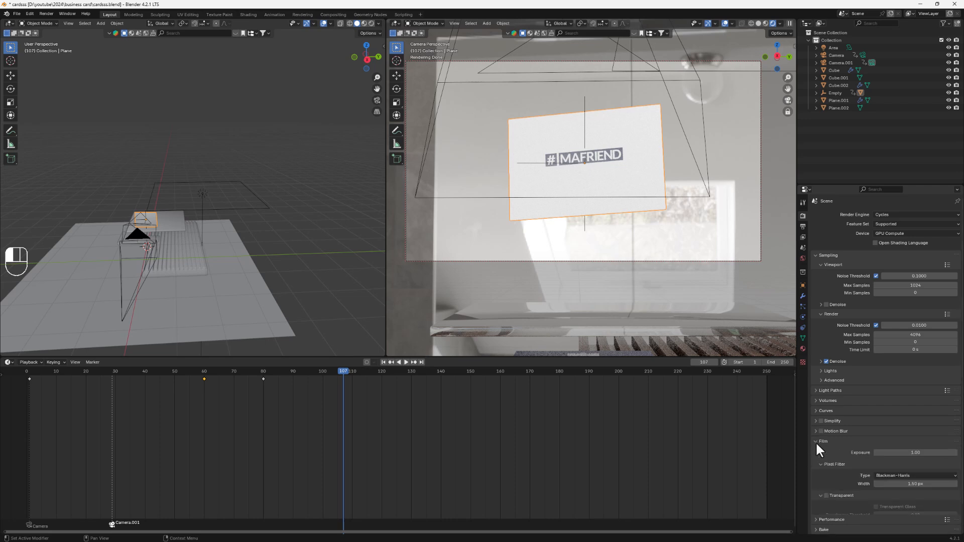
left_click(826, 495)
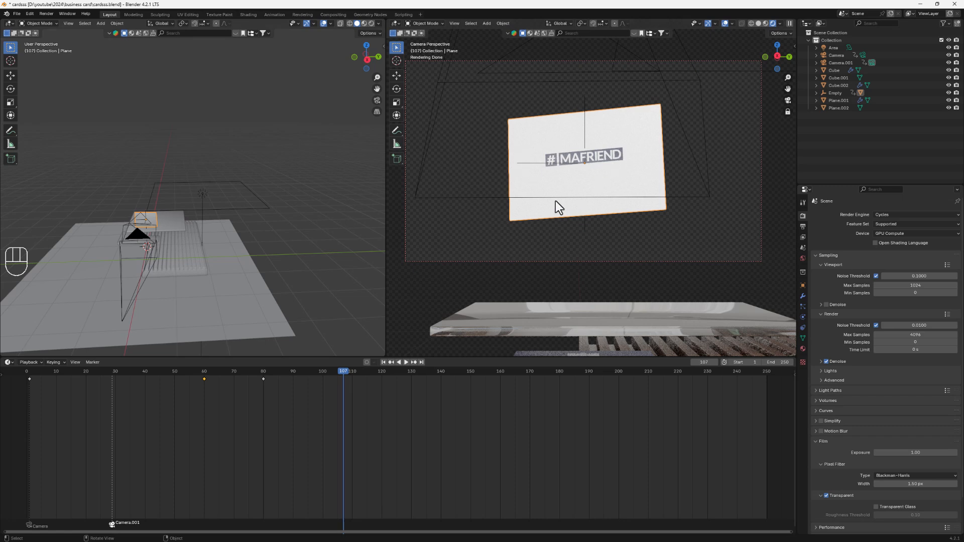
- Move the area light along the global Y axis, farther away from the floating card
mouse_move(165, 219)
middle_mouse_down()
mouse_move(170, 239)
mouse_move(173, 231)
middle_mouse_up()
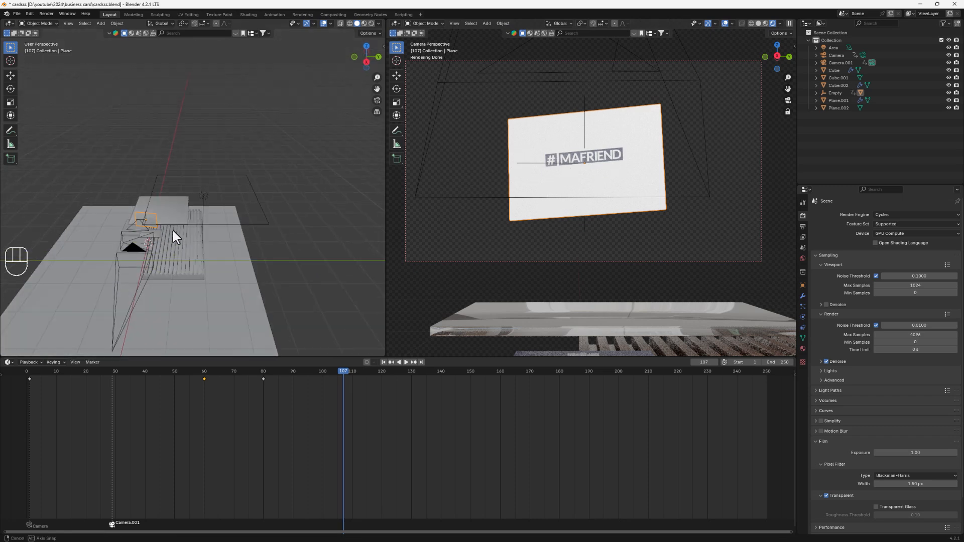
left_click(235, 226)
key("g")
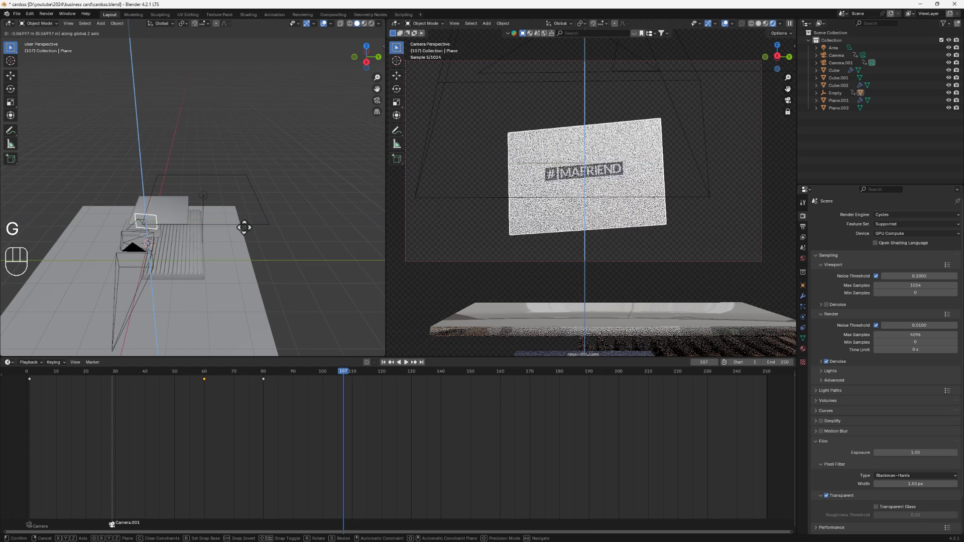
key("g")
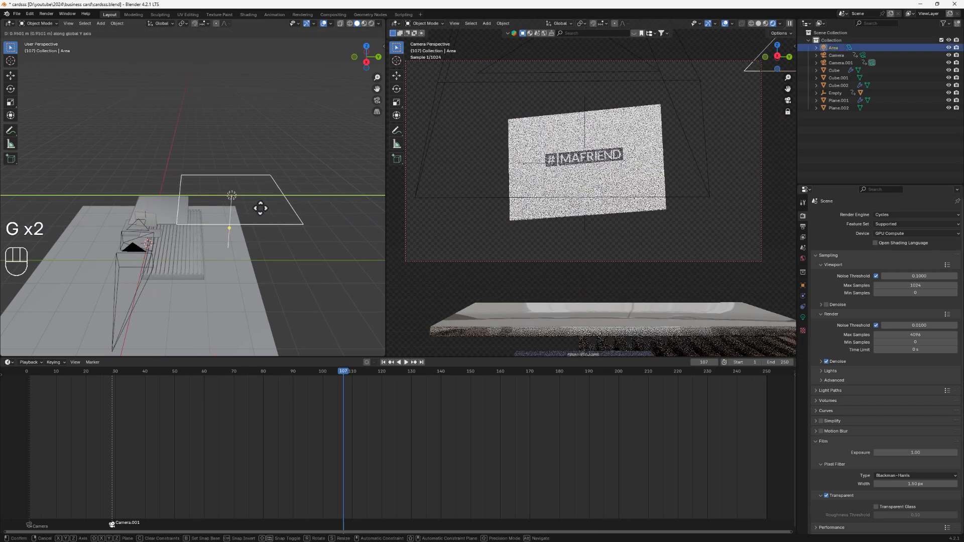
left_click(261, 208)
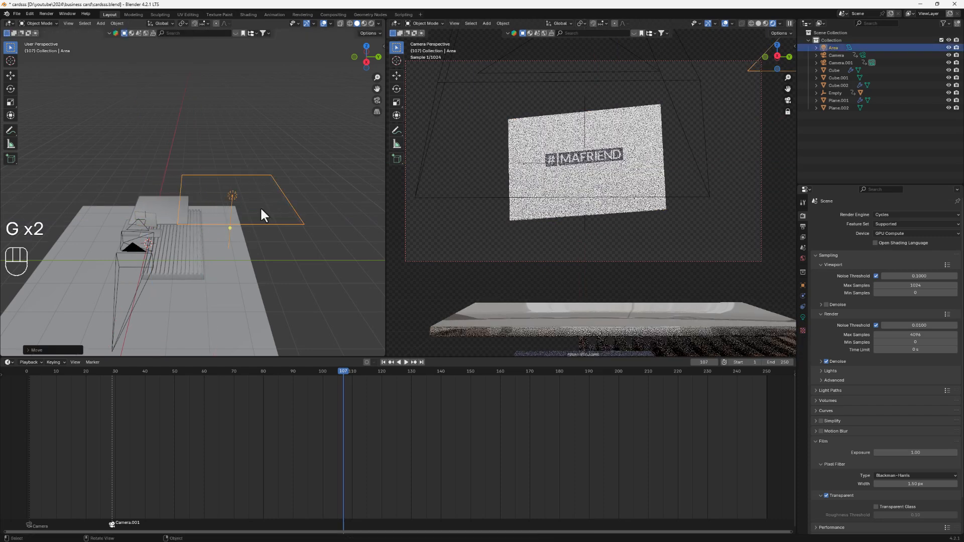
- Go to frame 71, select the floating card and open the UV Editing workspace for it
left_click(342, 370)
left_click_drag(345, 370, 237, 369)
key("space")
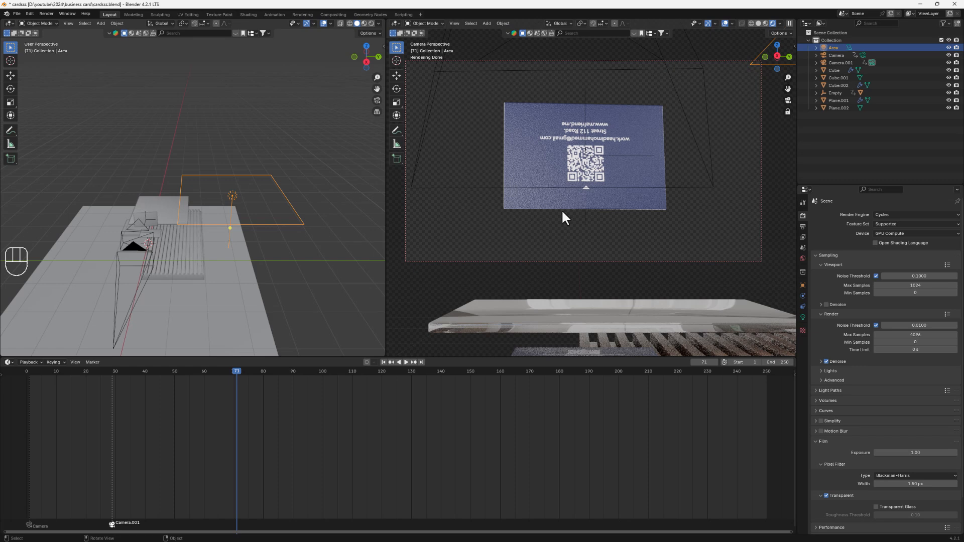
left_click(527, 134)
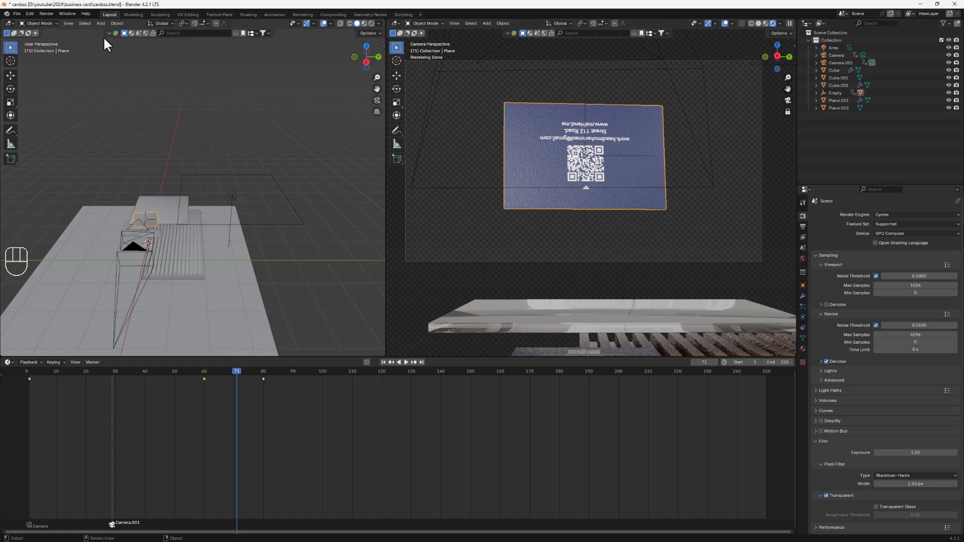
left_click(189, 14)
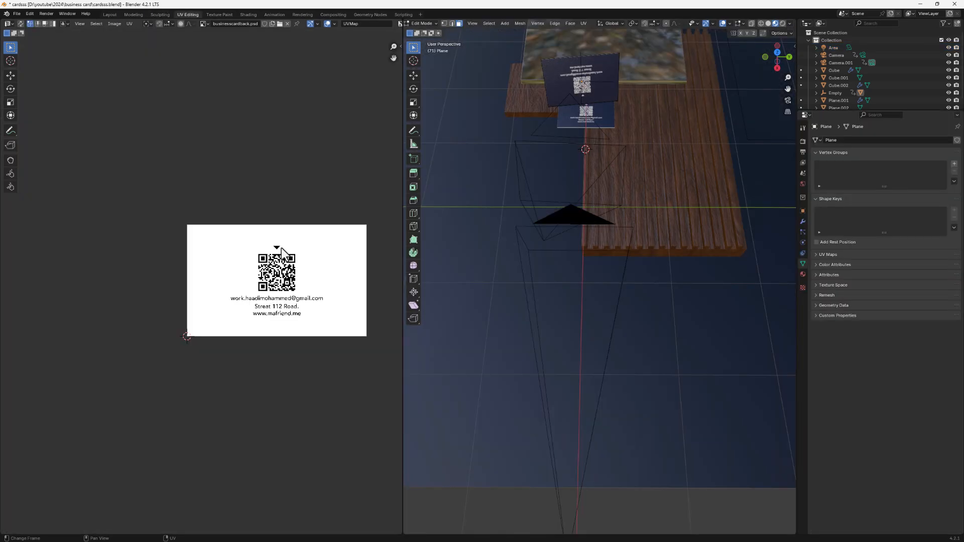
- Select the floating card's QR-code face so that its UVs show over the back artwork
scroll(606, 86, "up", 2)
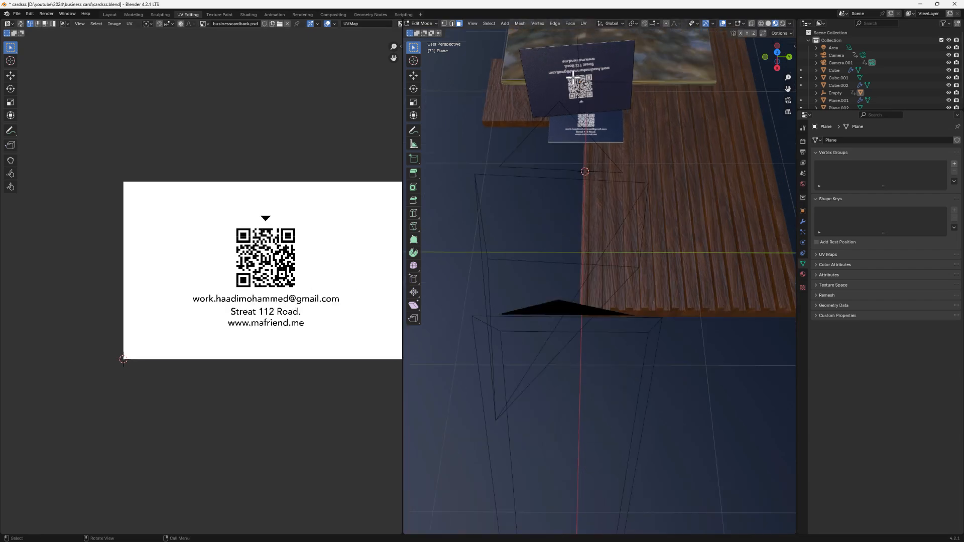
left_click(571, 78)
scroll(292, 297, "down", 1)
scroll(294, 303, "down", 1)
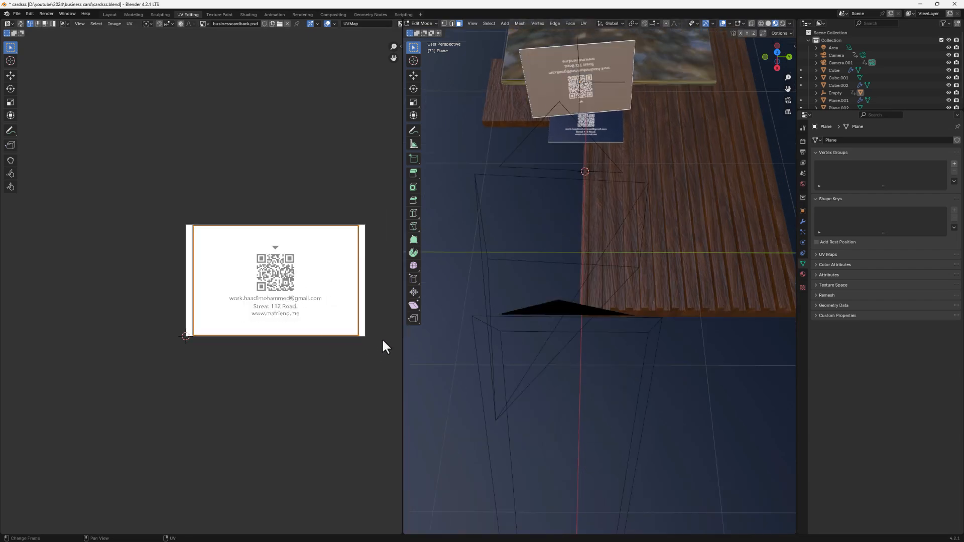
scroll(609, 103, "up", 2)
- Try mirroring the QR-code face's UVs along X, and undo the mirror
key("u")
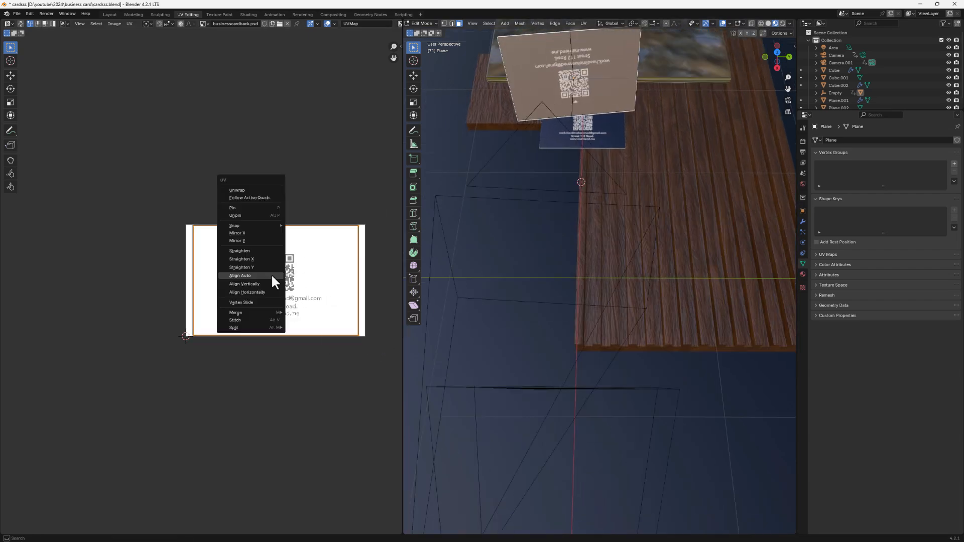
left_click(258, 232)
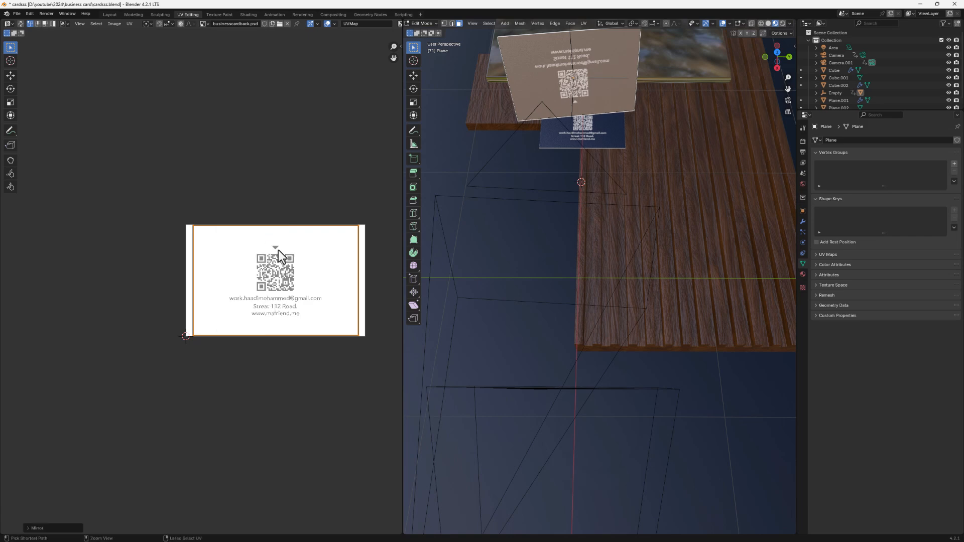
key("ctrl+z")
- Mirror the QR-code face's UVs along Y and along X, and return to the Layout workspace
key("u")
left_click(257, 260)
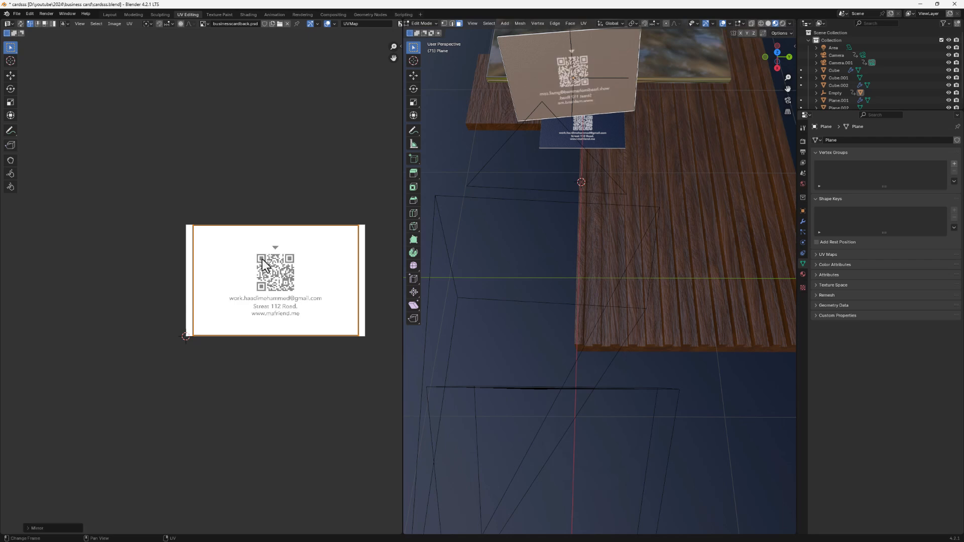
middle_click_drag(614, 76, 503, 119)
key("u")
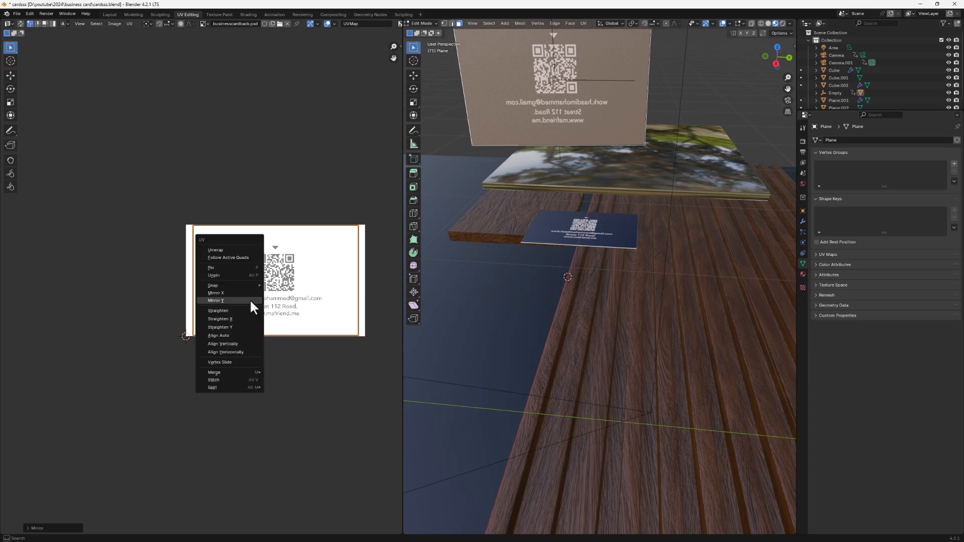
left_click(234, 290)
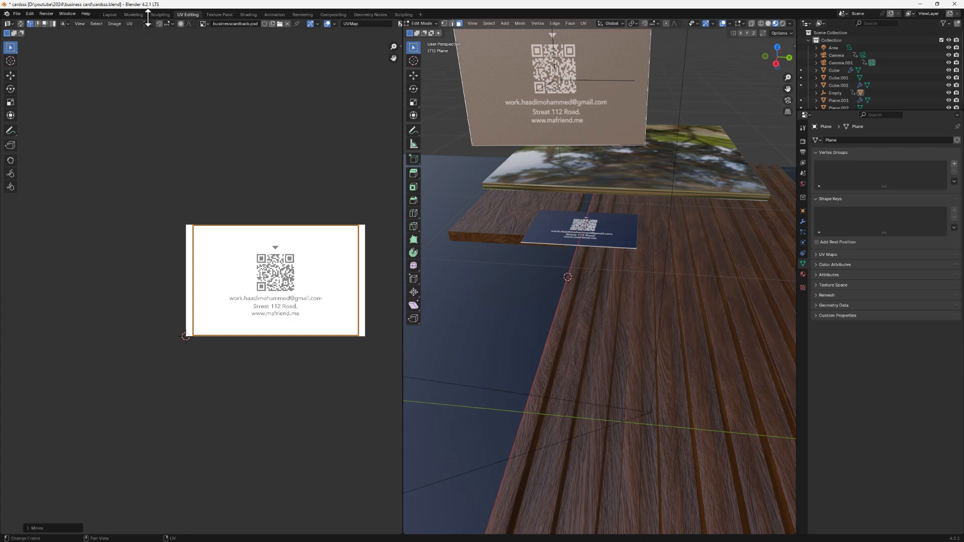
left_click(110, 14)
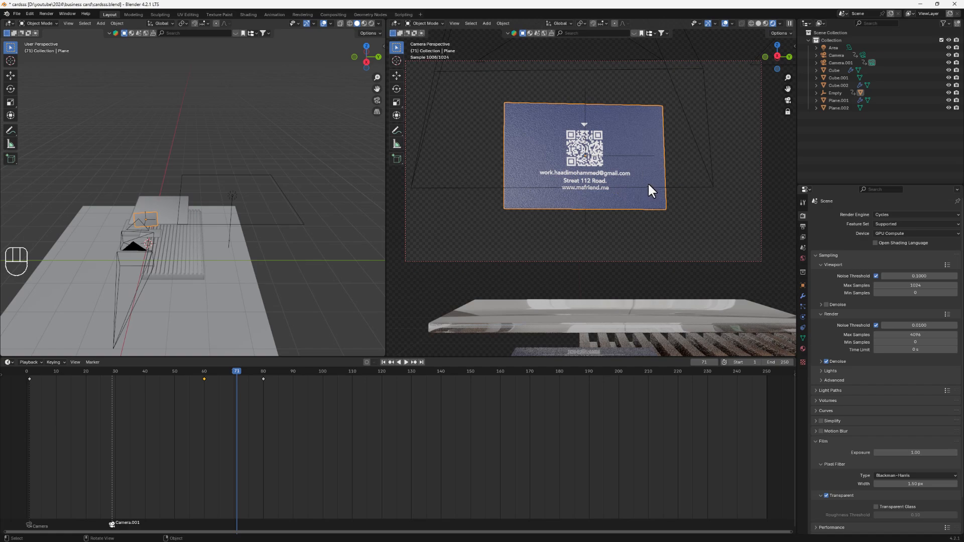
- Duplicate the large ground plane and move the copy along the X axis, clear of the original
mouse_move(237, 372)
left_mouse_down()
mouse_move(261, 370)
mouse_move(216, 378)
mouse_move(259, 375)
mouse_move(210, 388)
mouse_move(277, 384)
mouse_move(215, 387)
mouse_move(236, 376)
left_mouse_up()
middle_click_drag(191, 311, 208, 325)
left_click(207, 319)
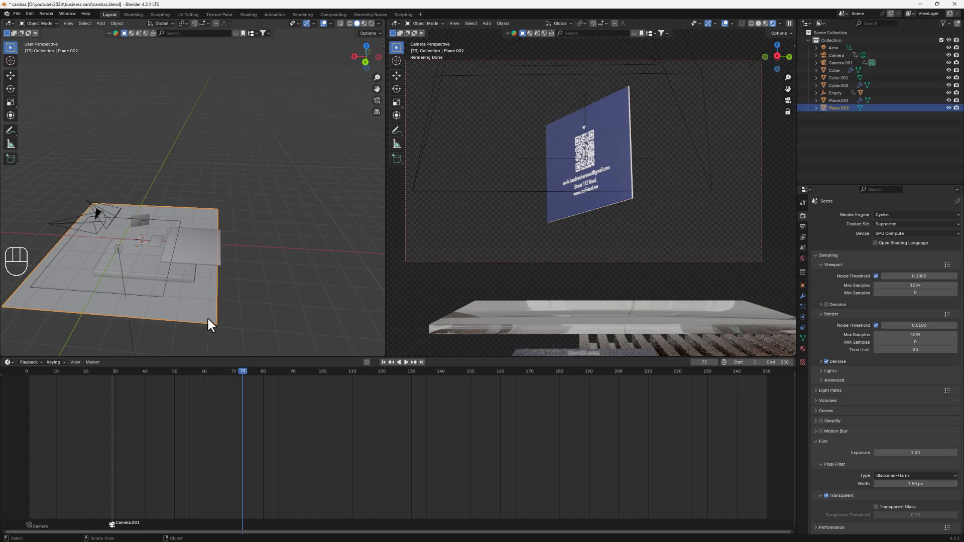
key("shift+d")
key("shift+x")
key("x")
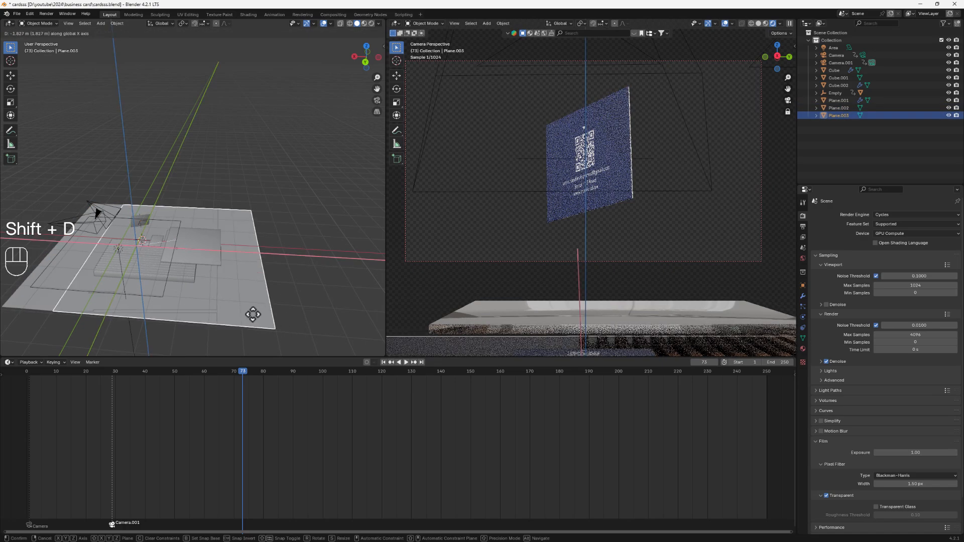
left_click(4, 287)
- Rotate the duplicated plane 90° about the Y axis to stand it up as a backdrop
scroll(2, 280, "down", 1)
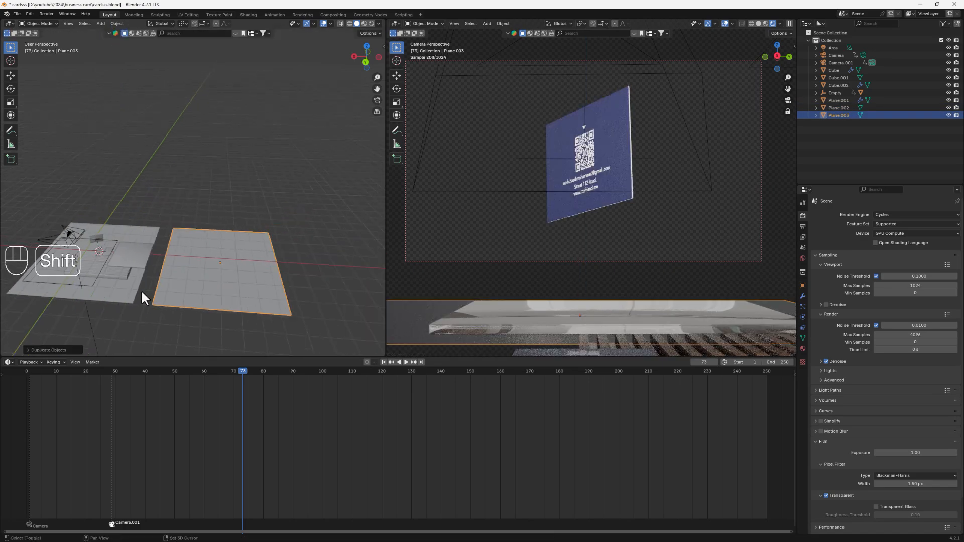
middle_click_drag(142, 290, 137, 289, "shift")
key("r")
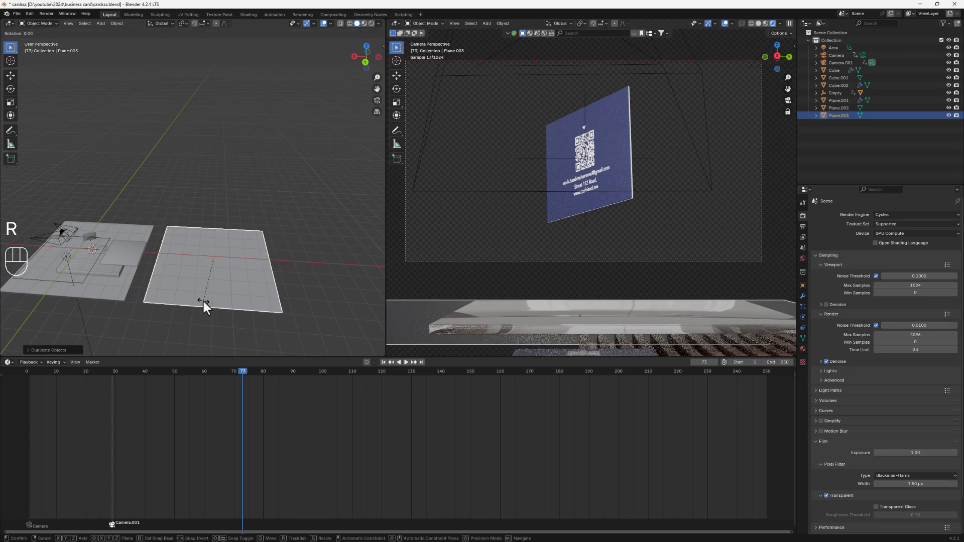
key("y")
key("9")
key("0")
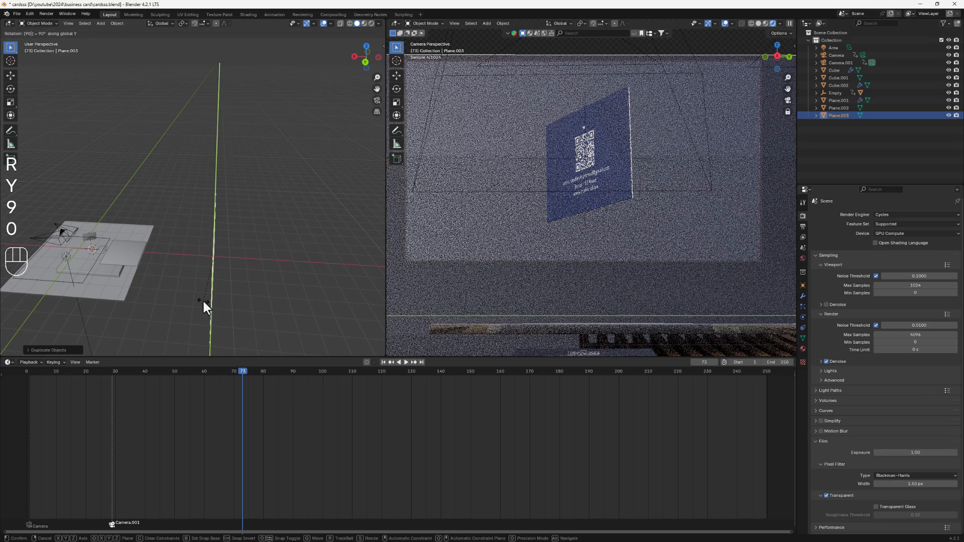
left_click(171, 310)
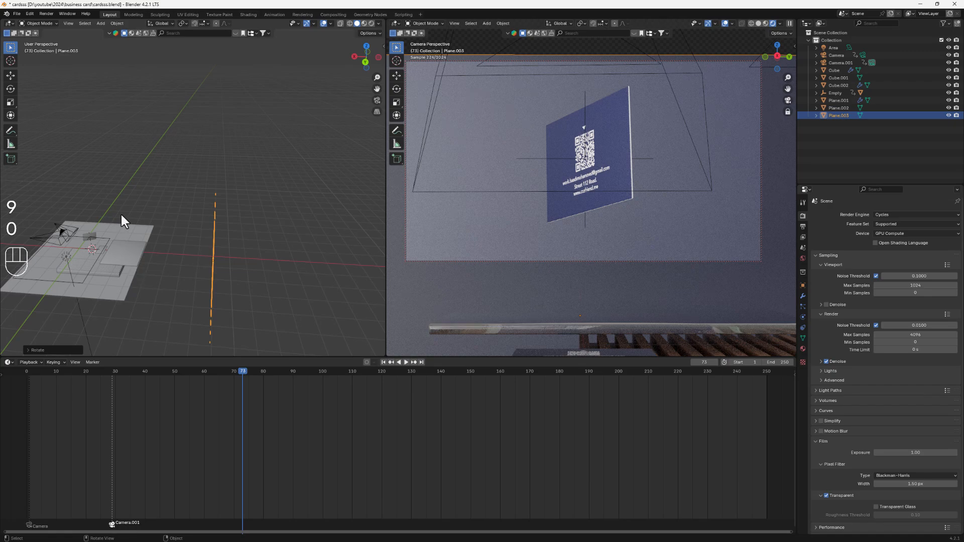
- Move the upright backdrop plane along the X axis to adjust its distance behind the scene
middle_click_drag(219, 332, 236, 280)
key("g")
key("x")
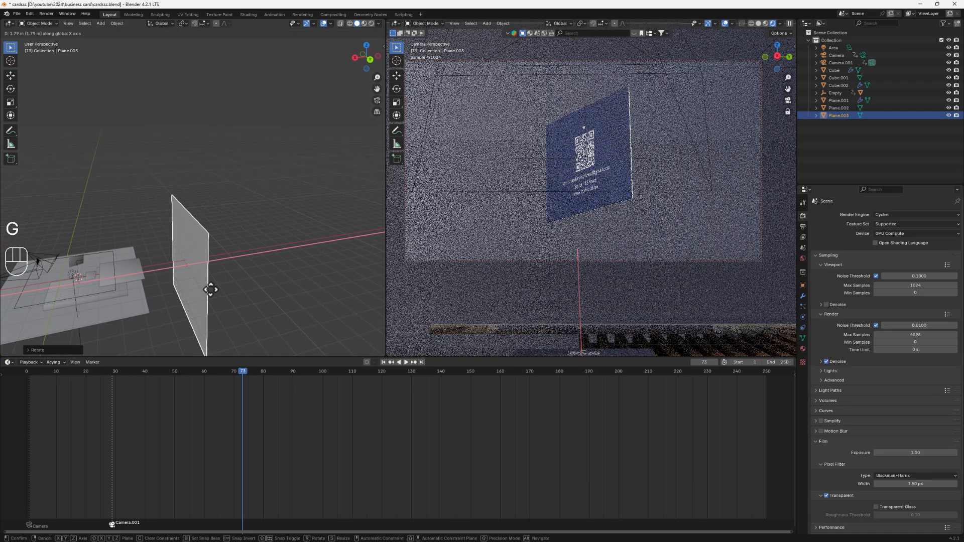
left_click(208, 289)
- Show the camera view in Material Preview shading and play the animation from the first frame
left_click_drag(234, 376, 239, 370)
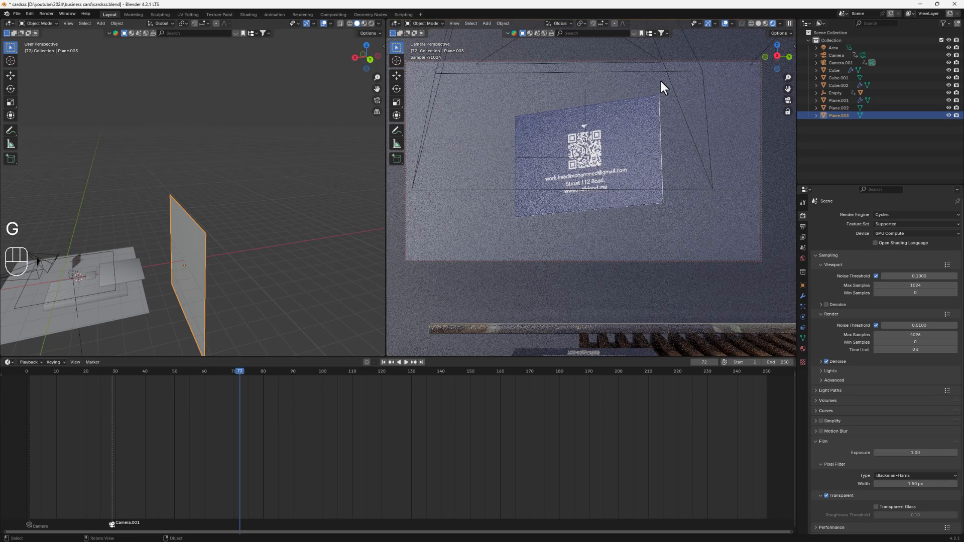
left_click(766, 23)
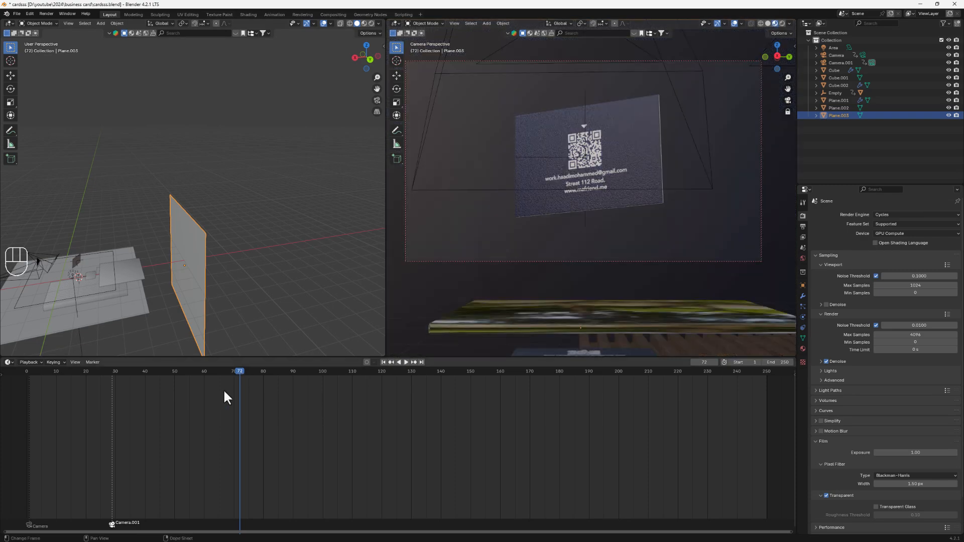
key("shift+Left")
key("space")
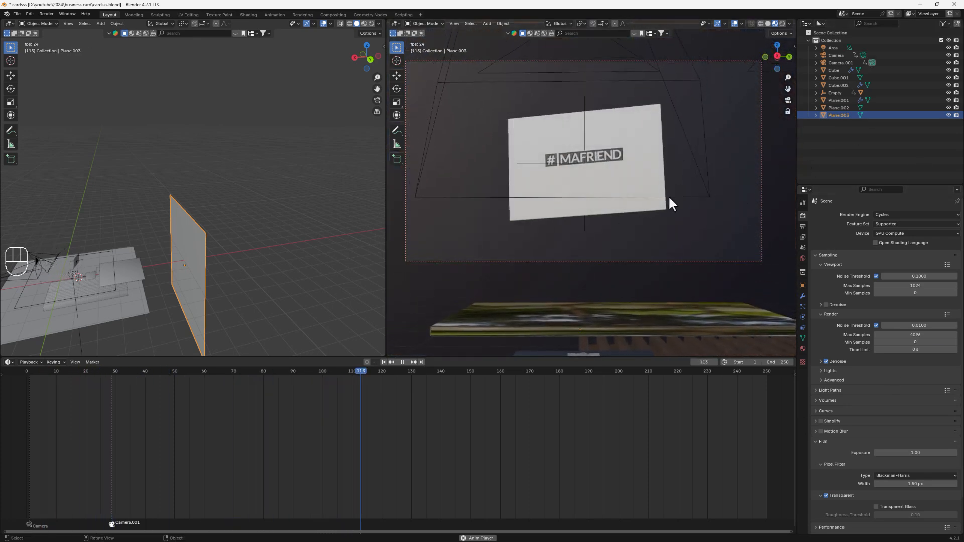
key("space")
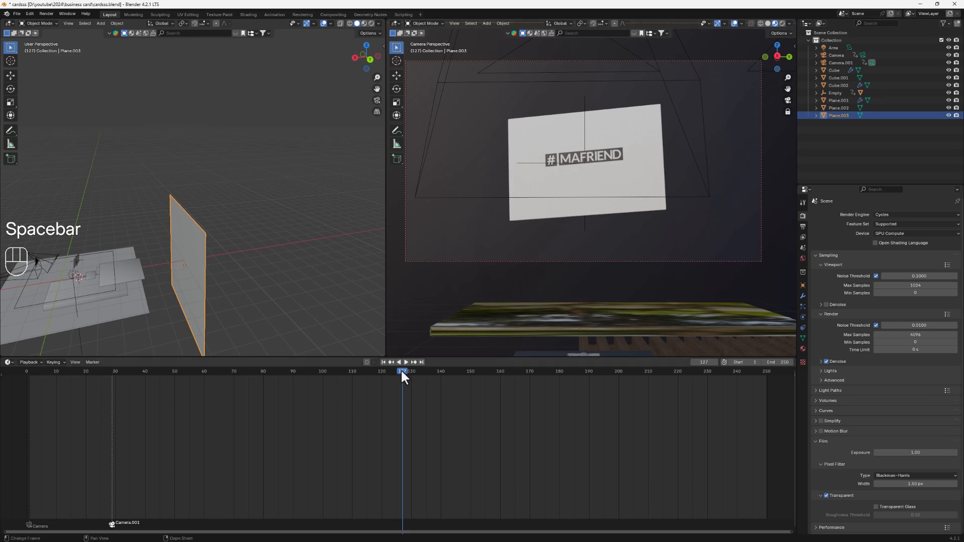
- Return to frame 0 and save the Blender file
left_click_drag(401, 372, 27, 371)
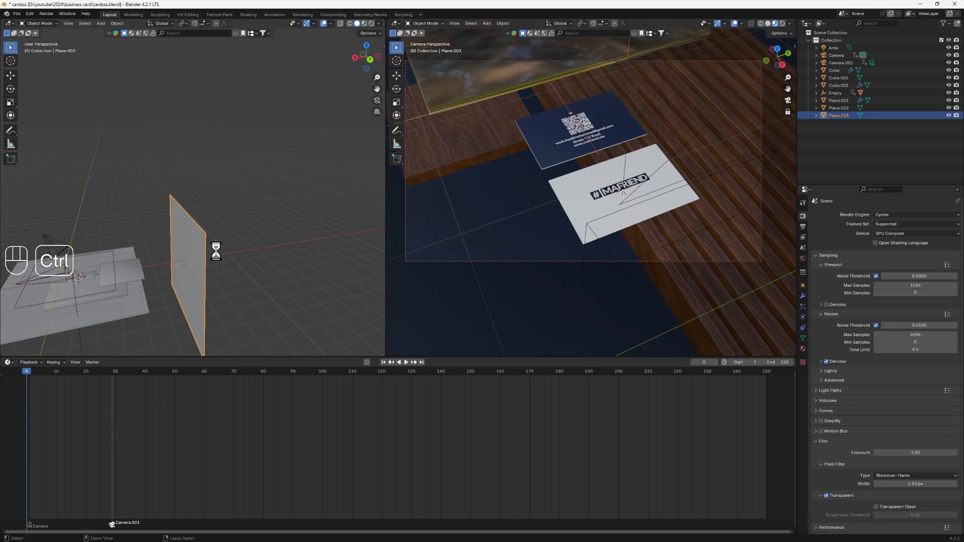
key("ctrl+s")
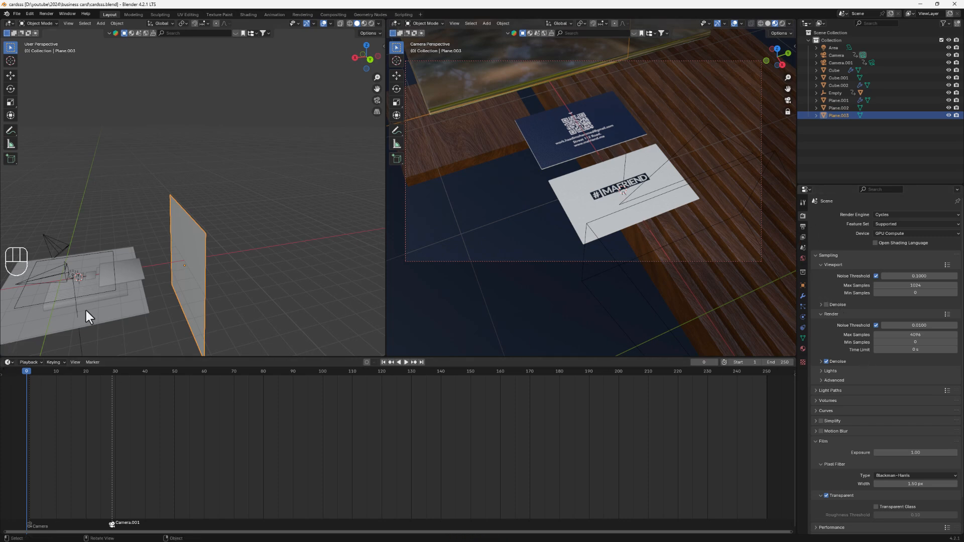
- Go to frame 100 and set the animation's end frame to 100
left_click_drag(23, 374, 321, 387)
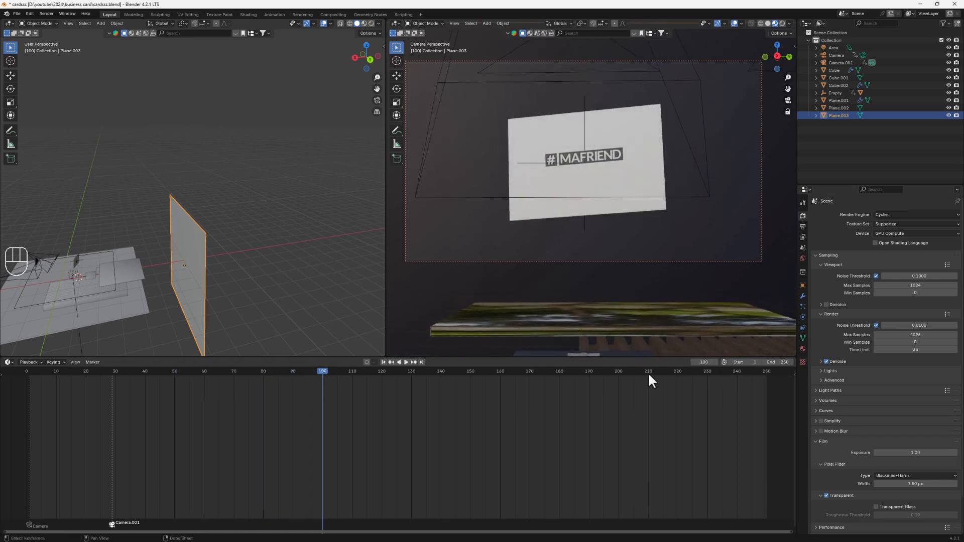
left_click(779, 362)
type("100")
key("Return")
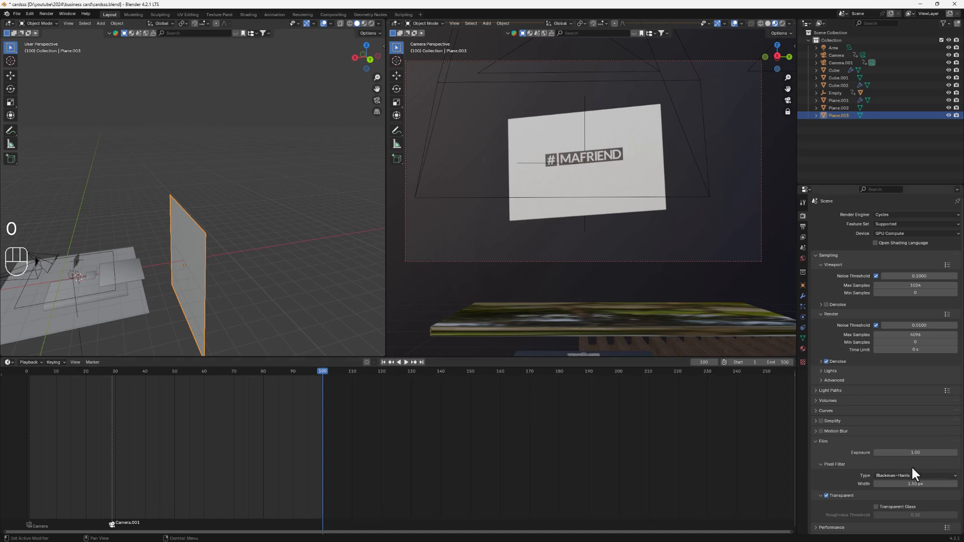
- Set the Color Management look to High Contrast and check the camera view at frame 32
scroll(911, 474, "down", 3)
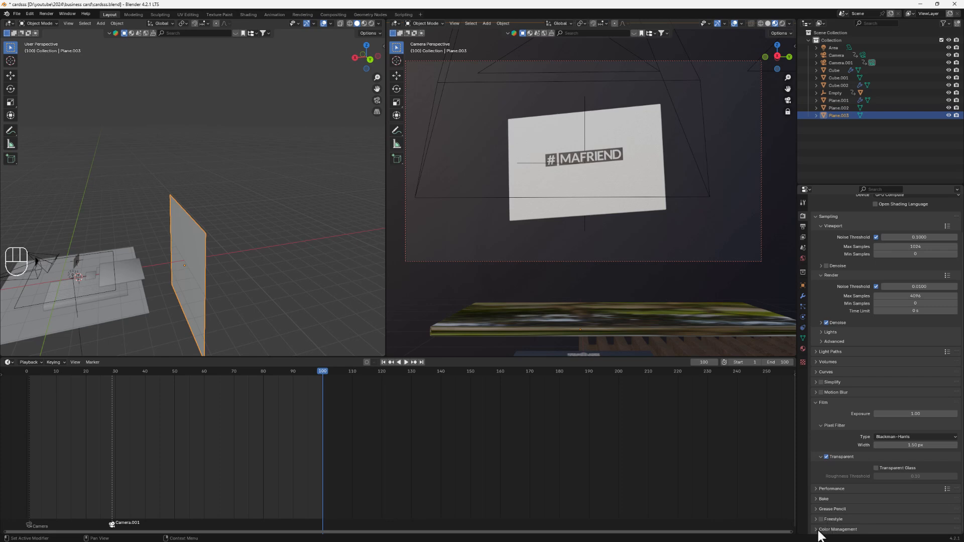
left_click(816, 531)
scroll(816, 531, "down", 5)
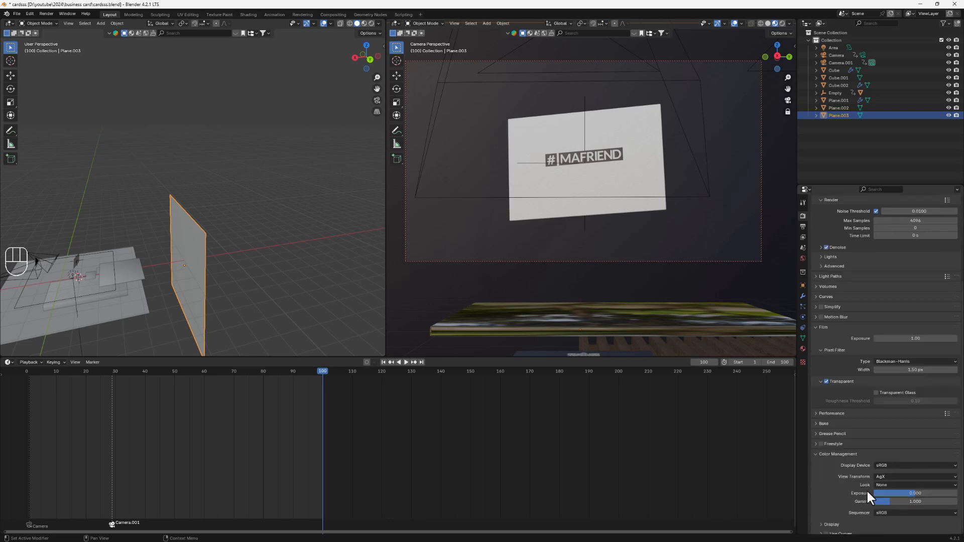
left_click(887, 485)
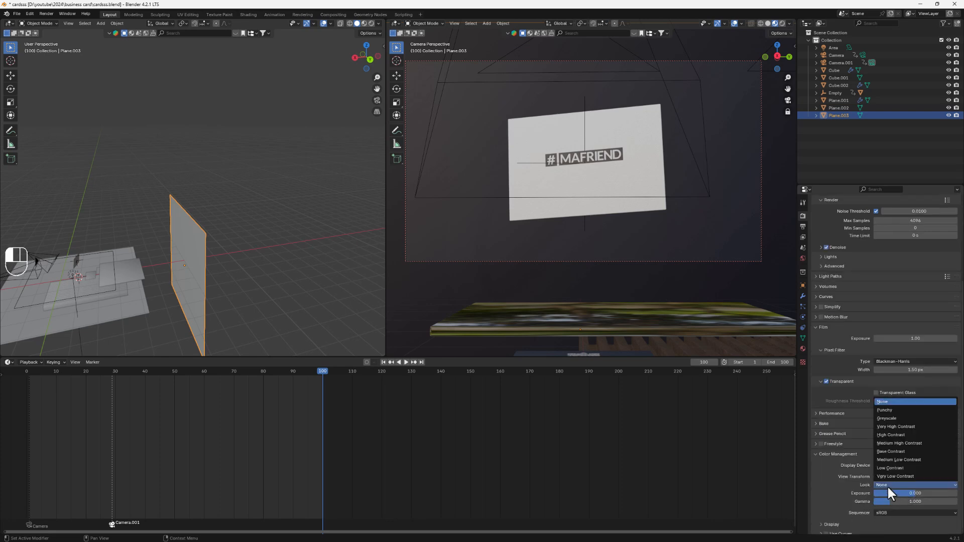
left_click(889, 433)
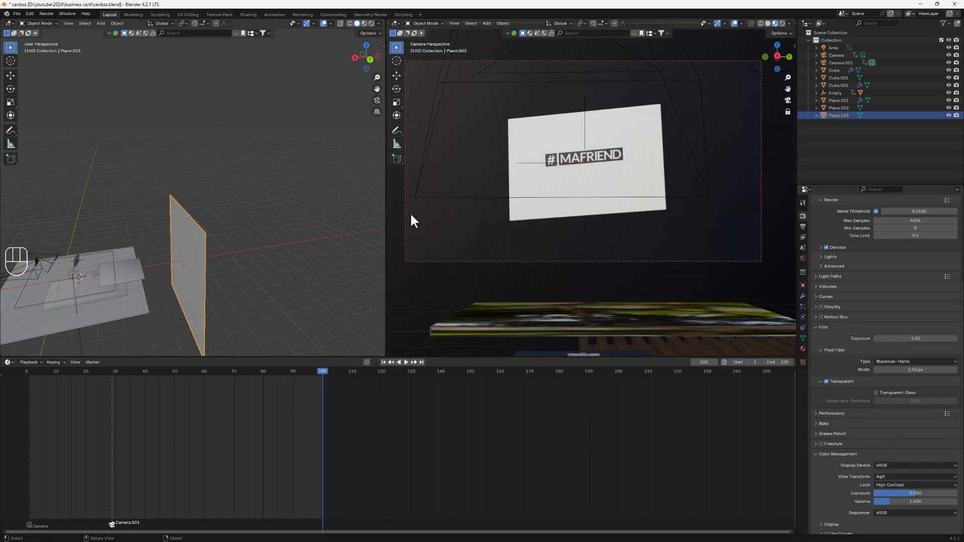
left_click_drag(322, 374, 121, 376)
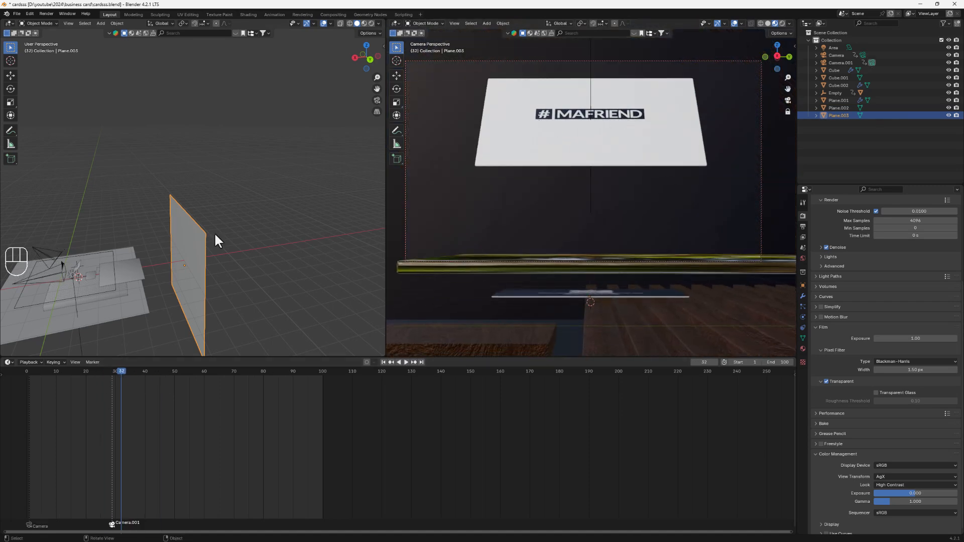
- Replace the Timeline with the Shader Editor in Object mode and show the flying card's "card material front" node tree
left_click(8, 362)
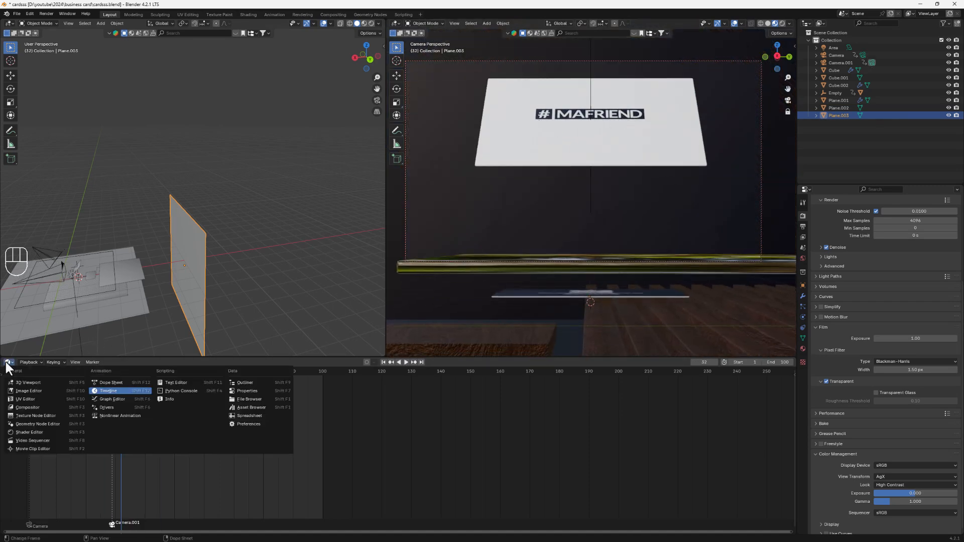
left_click(29, 432)
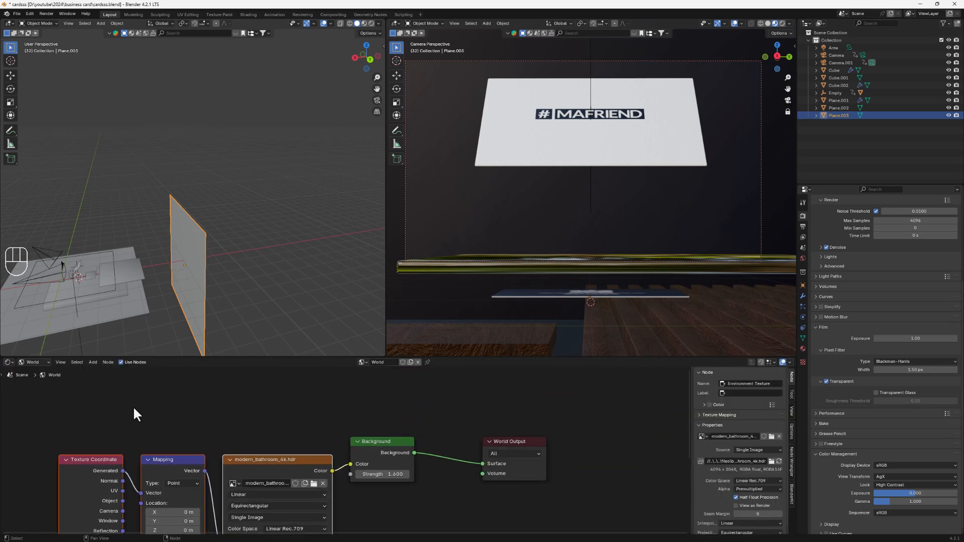
left_click(36, 361)
left_click(29, 381)
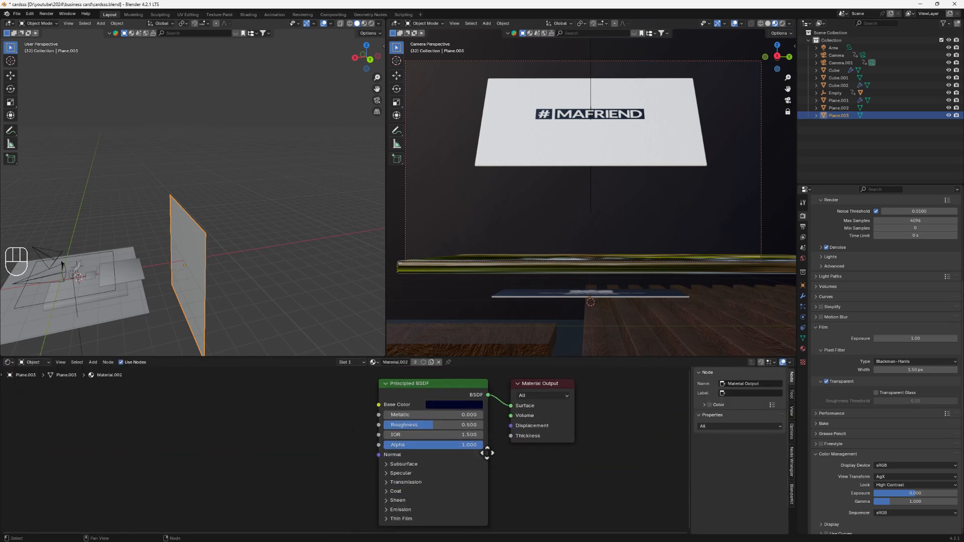
left_click(576, 100)
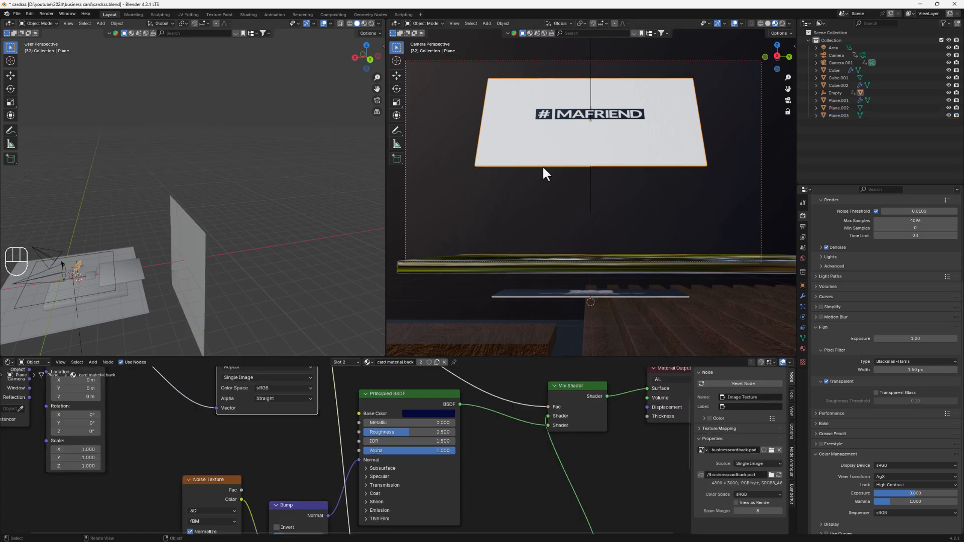
scroll(485, 421, "down", 5)
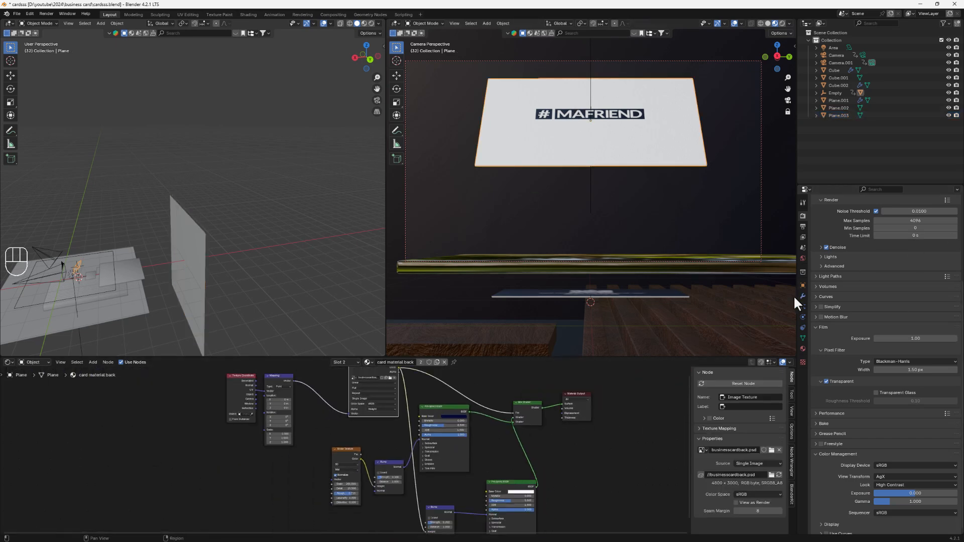
left_click(802, 347)
left_click(845, 216)
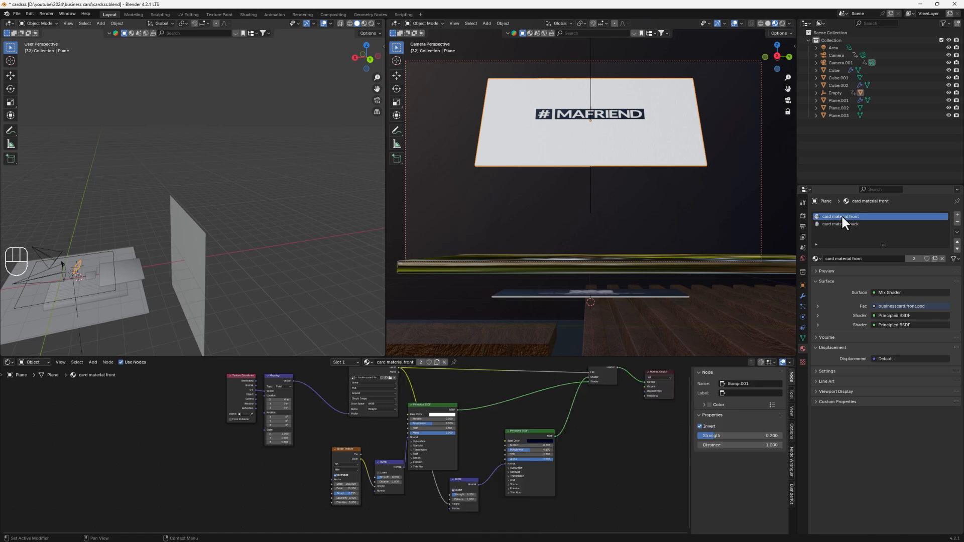
- Set the dark blue Principled BSDF of the card's front material to Metallic 1.000 and Roughness 0.277
scroll(427, 436, "up", 4)
scroll(535, 498, "up", 5)
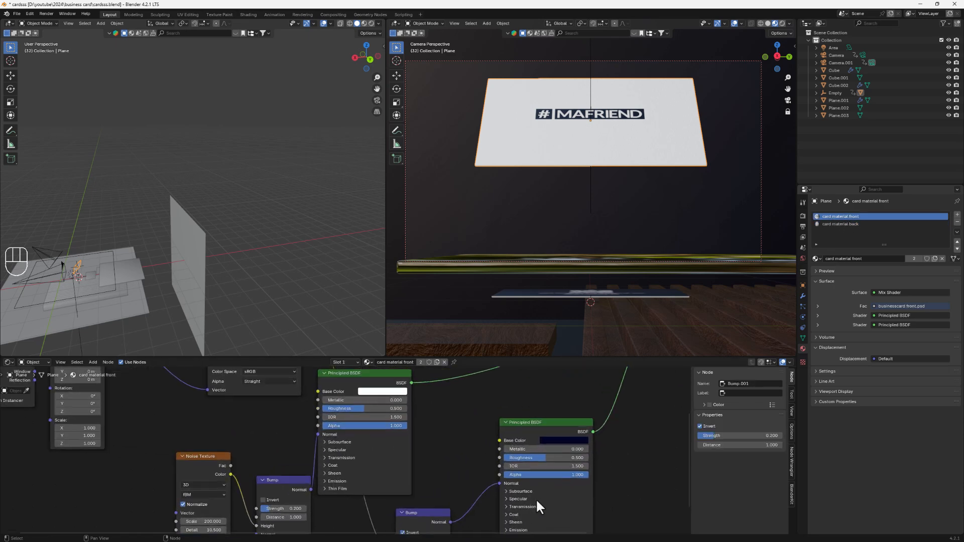
left_click_drag(433, 422, 546, 423)
left_click_drag(470, 436, 455, 436)
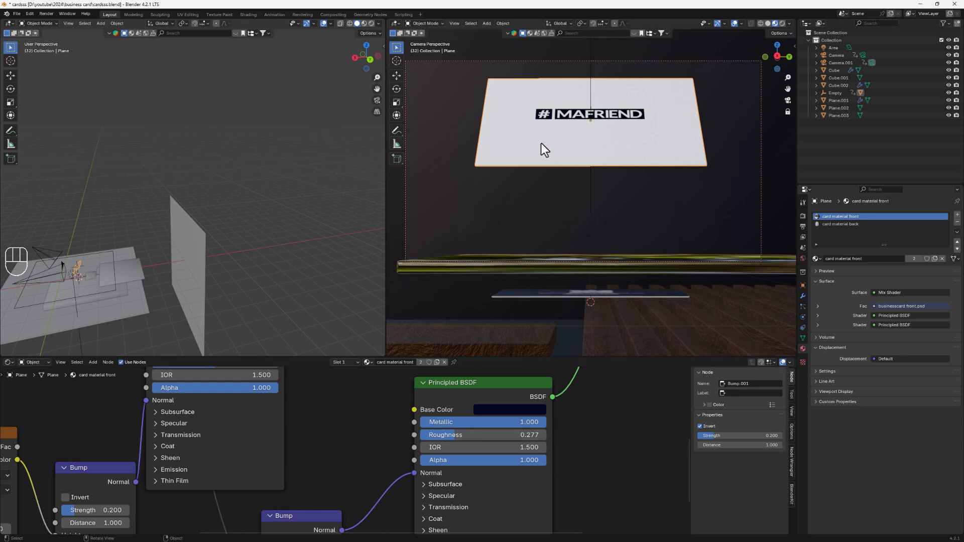
- Switch the node editor back to the Timeline, preview the card animation up to frame 89 and save the file
left_click(9, 362)
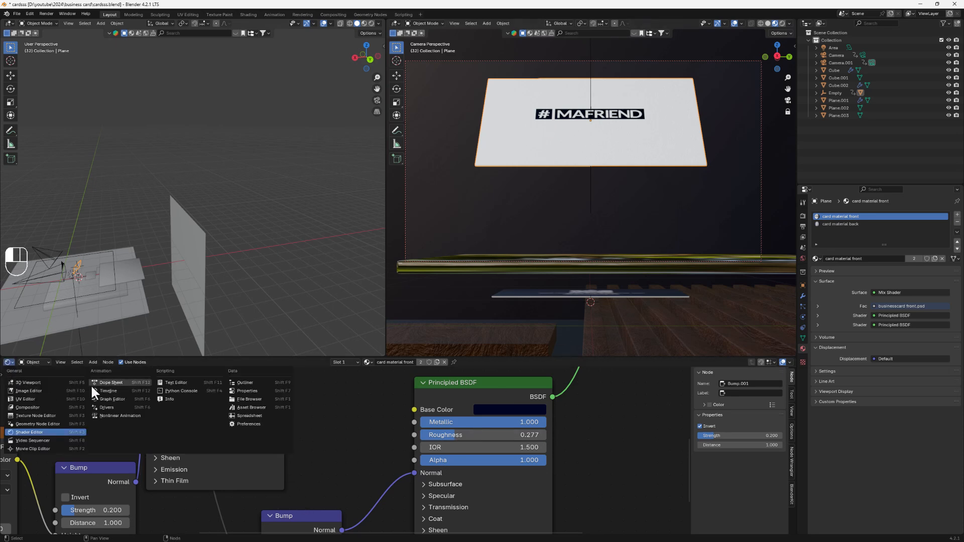
left_click(107, 390)
key("space")
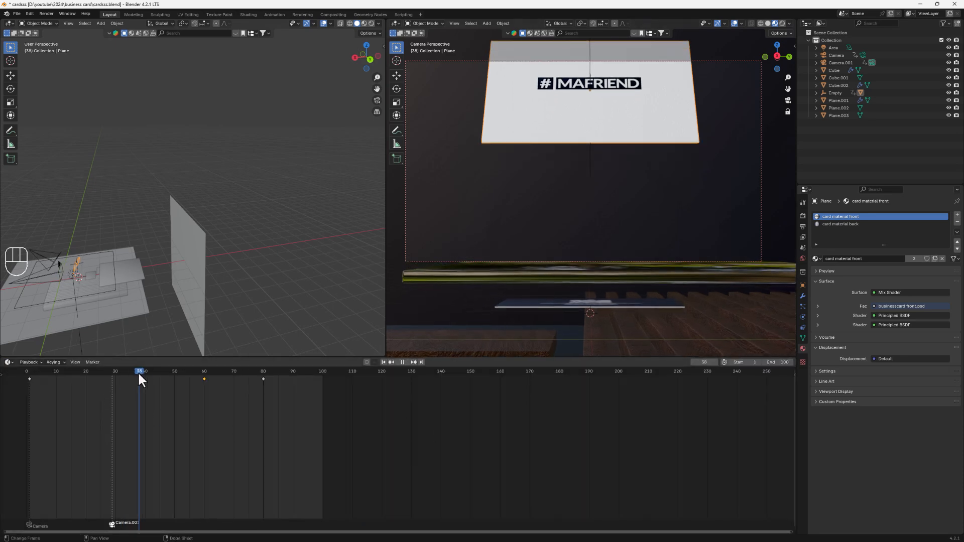
left_click_drag(197, 379, 291, 406)
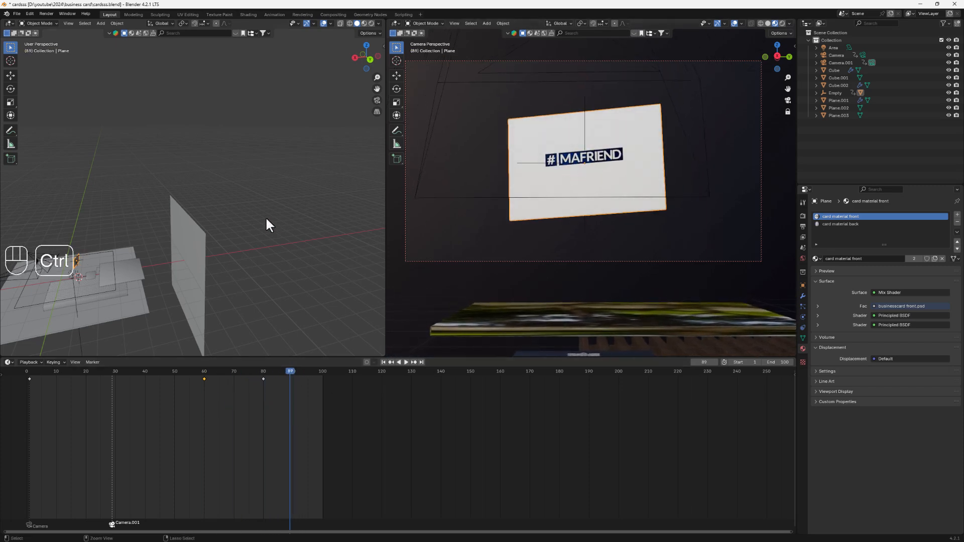
key("ctrl+s")
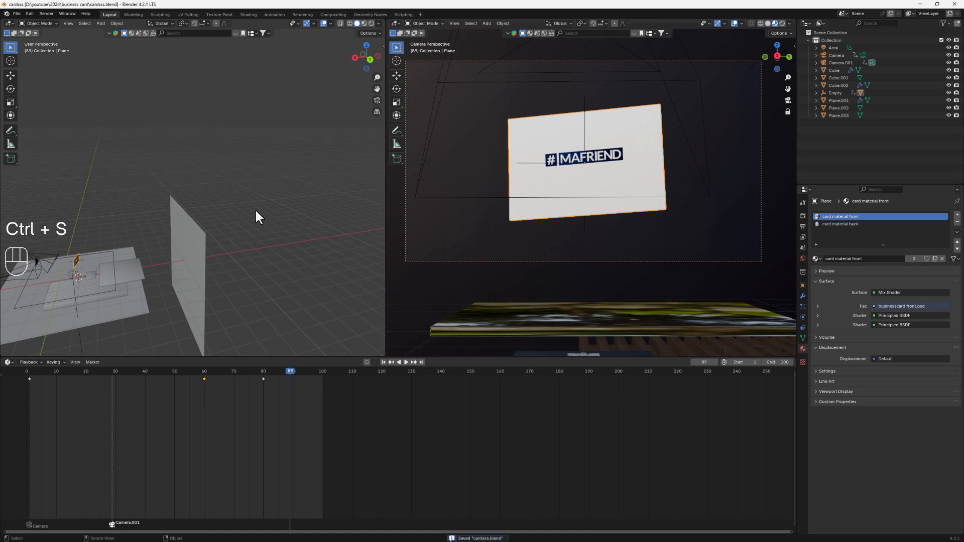
- Collapse the Film render settings and set the PNG output to 0% compression and RGB color
left_click(803, 216)
scroll(861, 456, "down", 3)
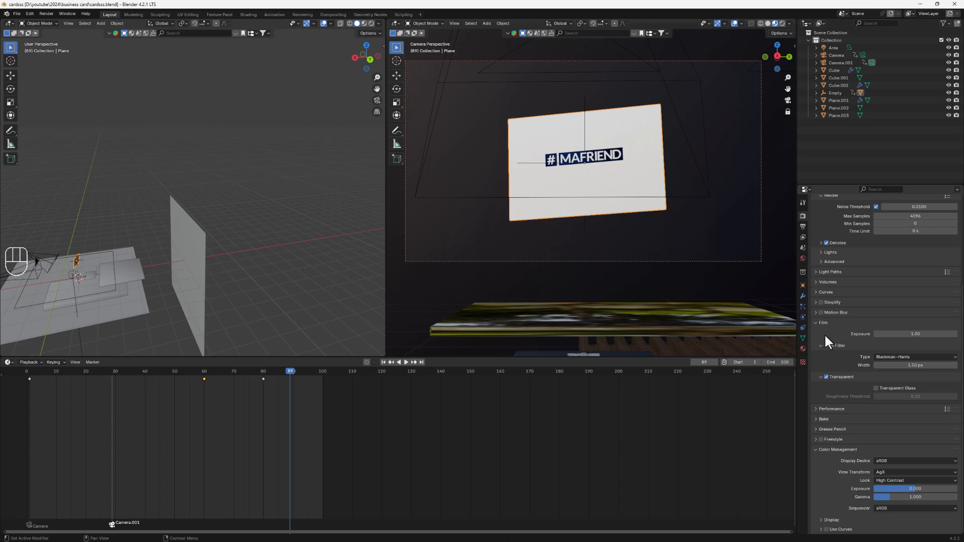
left_click(815, 323)
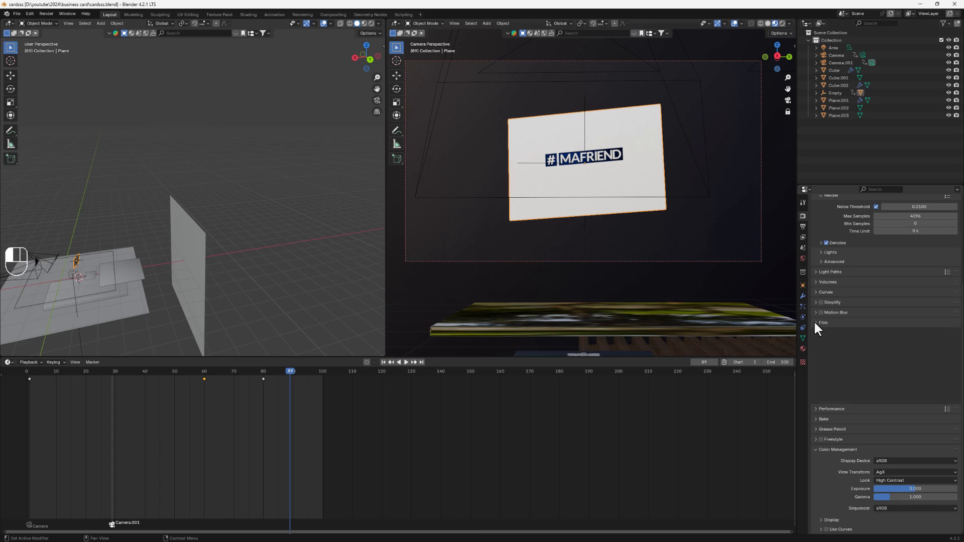
left_click(803, 227)
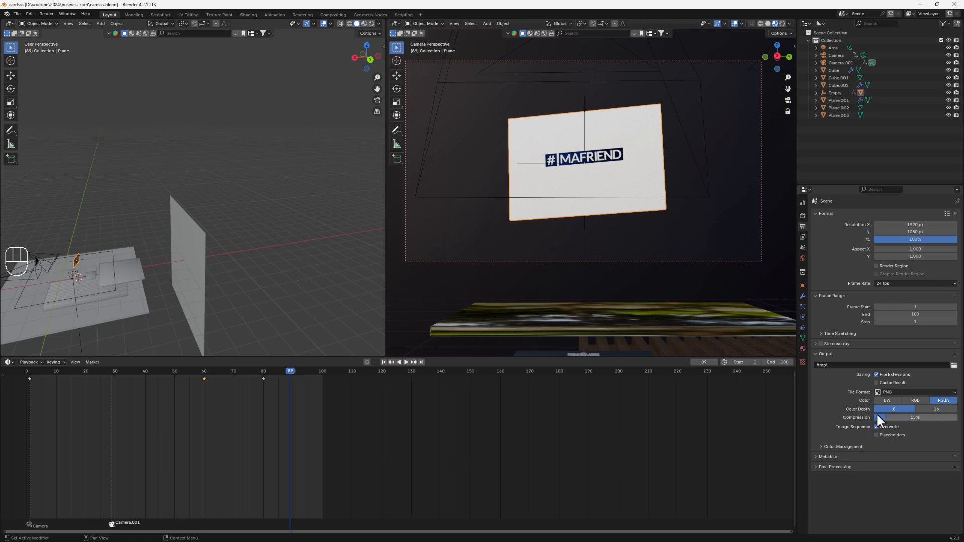
left_click_drag(875, 415, 861, 416)
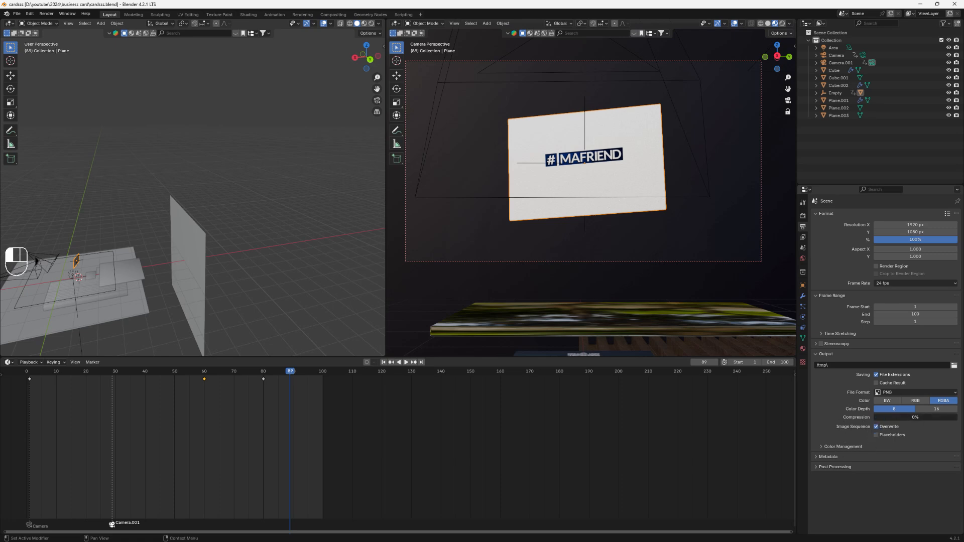
left_click(912, 399)
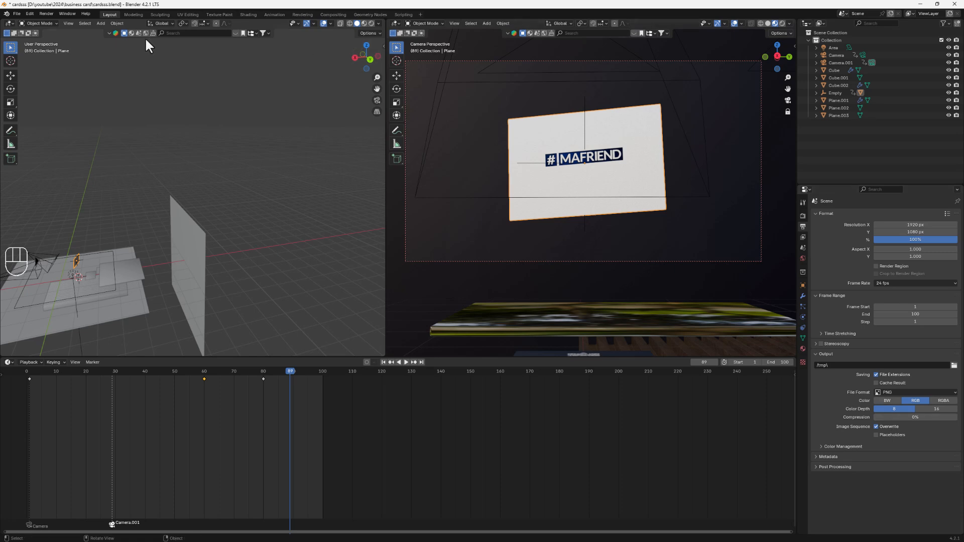
- Start rendering the animation
left_click(45, 14)
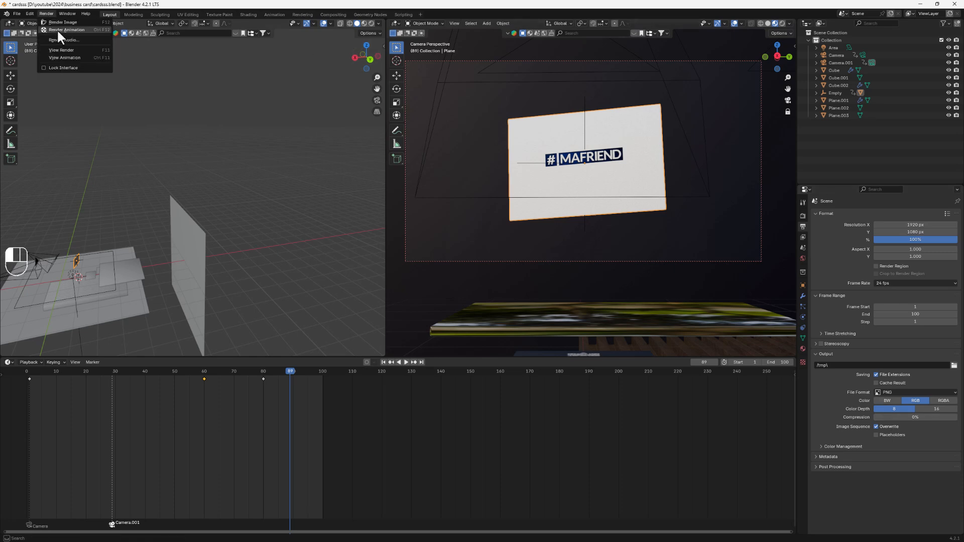